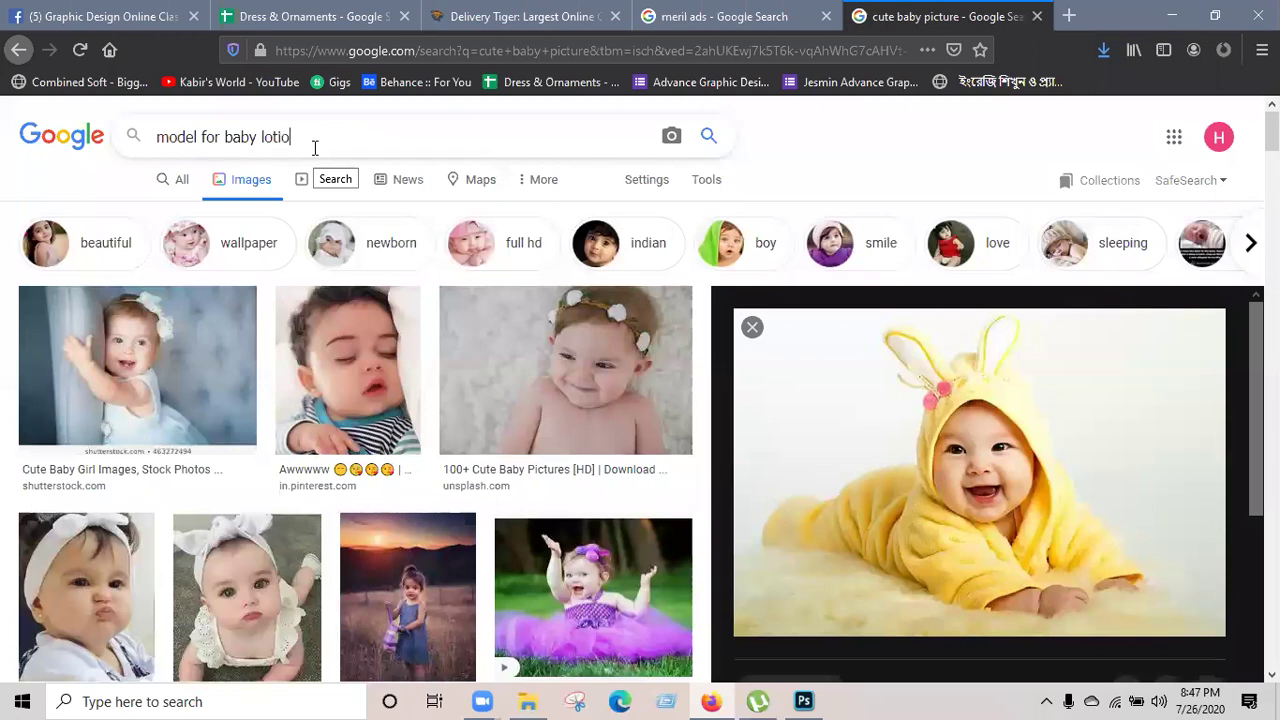
Search Google Images for "model for baby lotion" and skim the results.
key("Return")
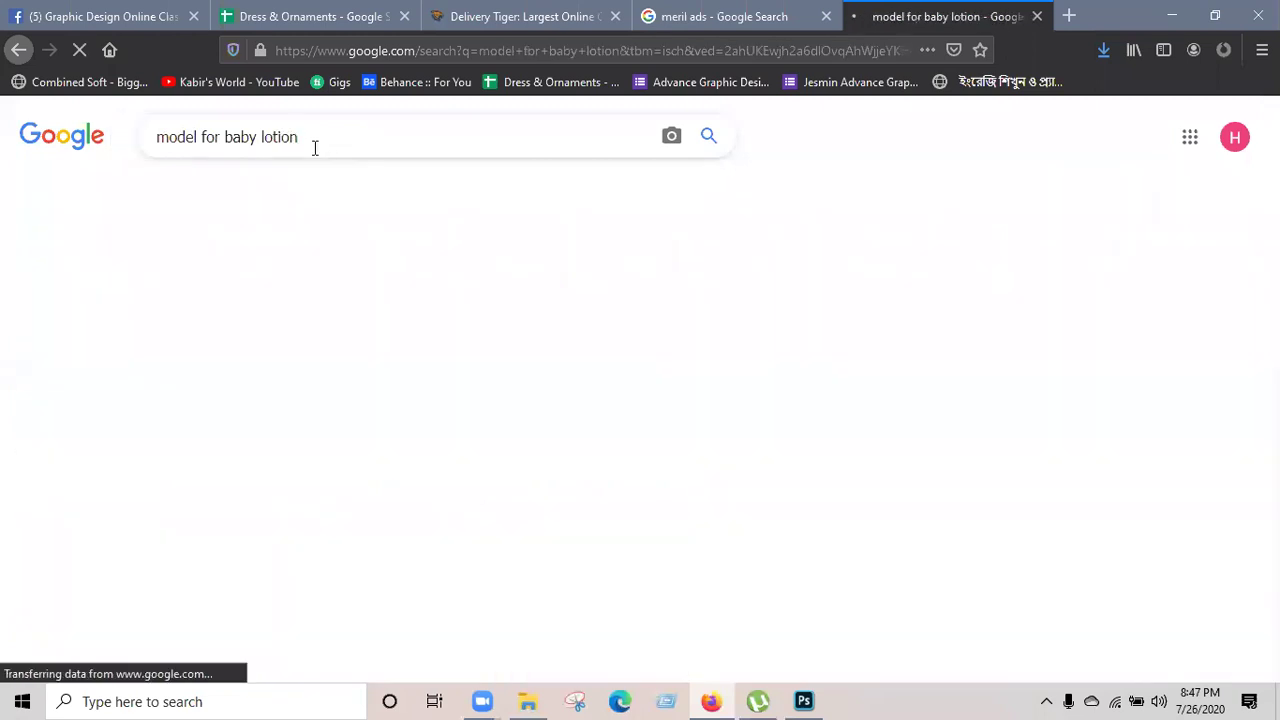
scroll(665, 322, "down", 10)
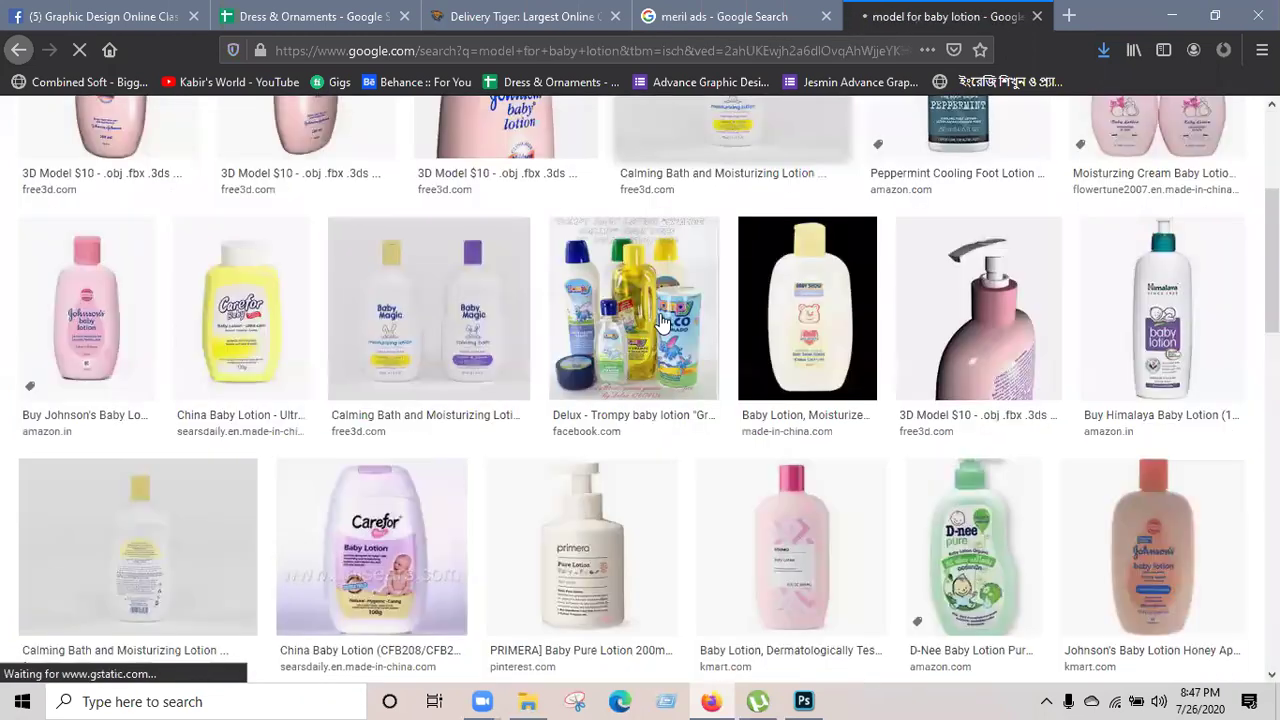
scroll(672, 326, "down", 4)
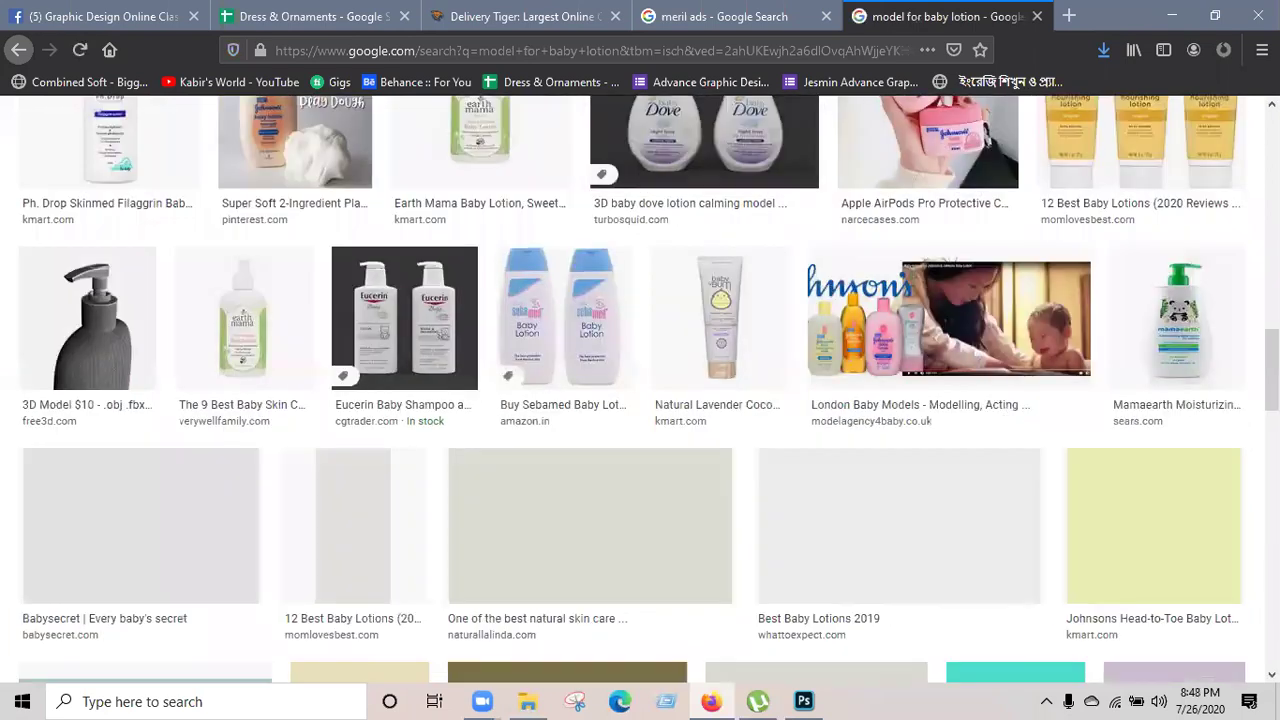
key("Home")
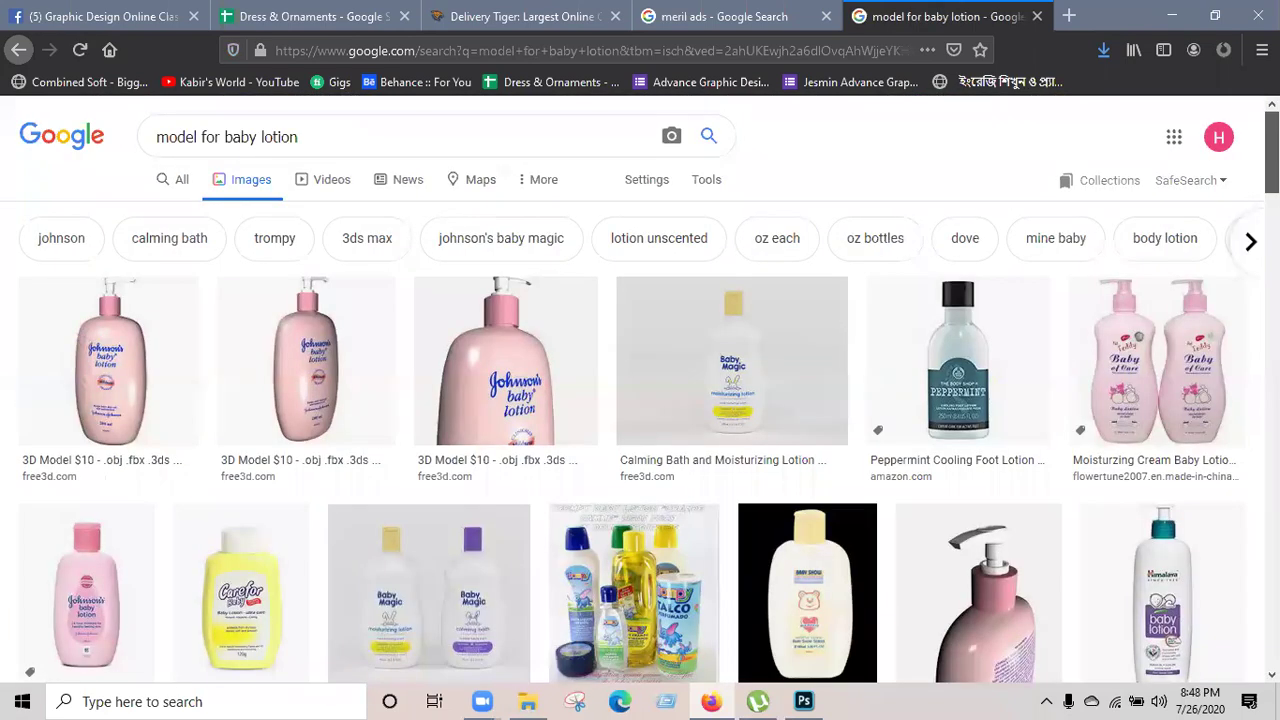
Refine the image search to "women model for baby lotion".
left_click(144, 137)
type("wom")
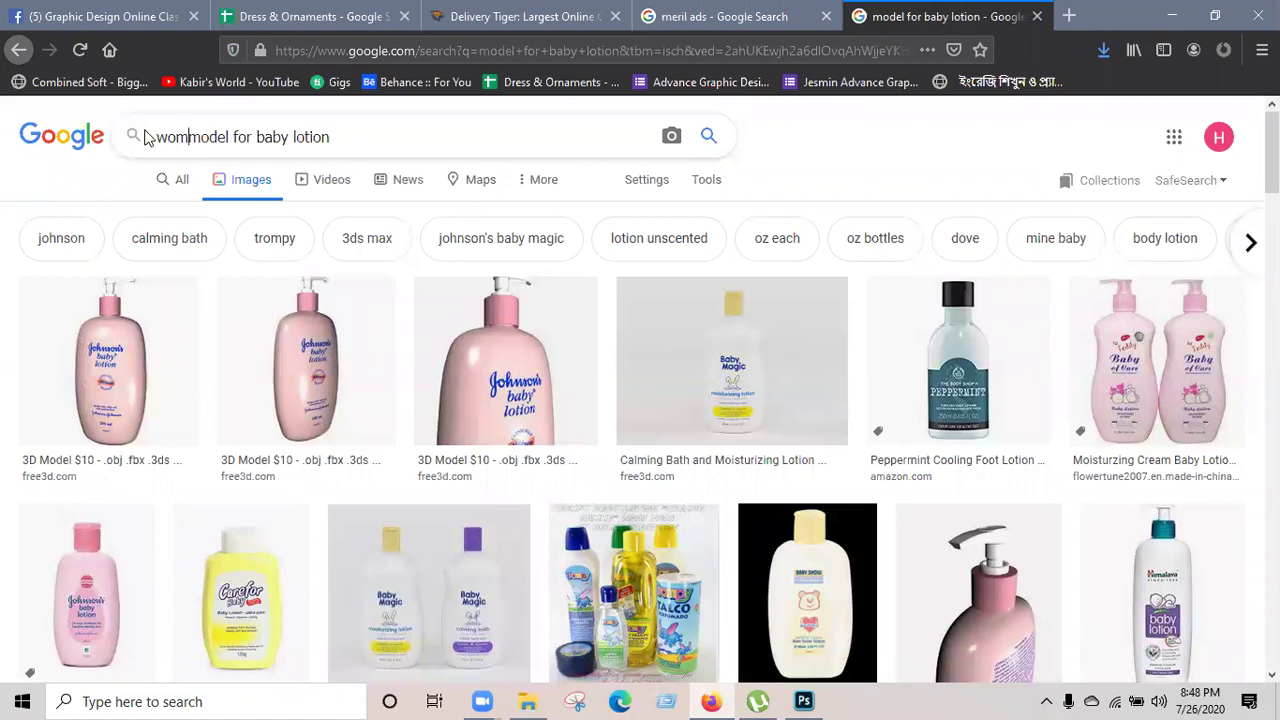
type("en")
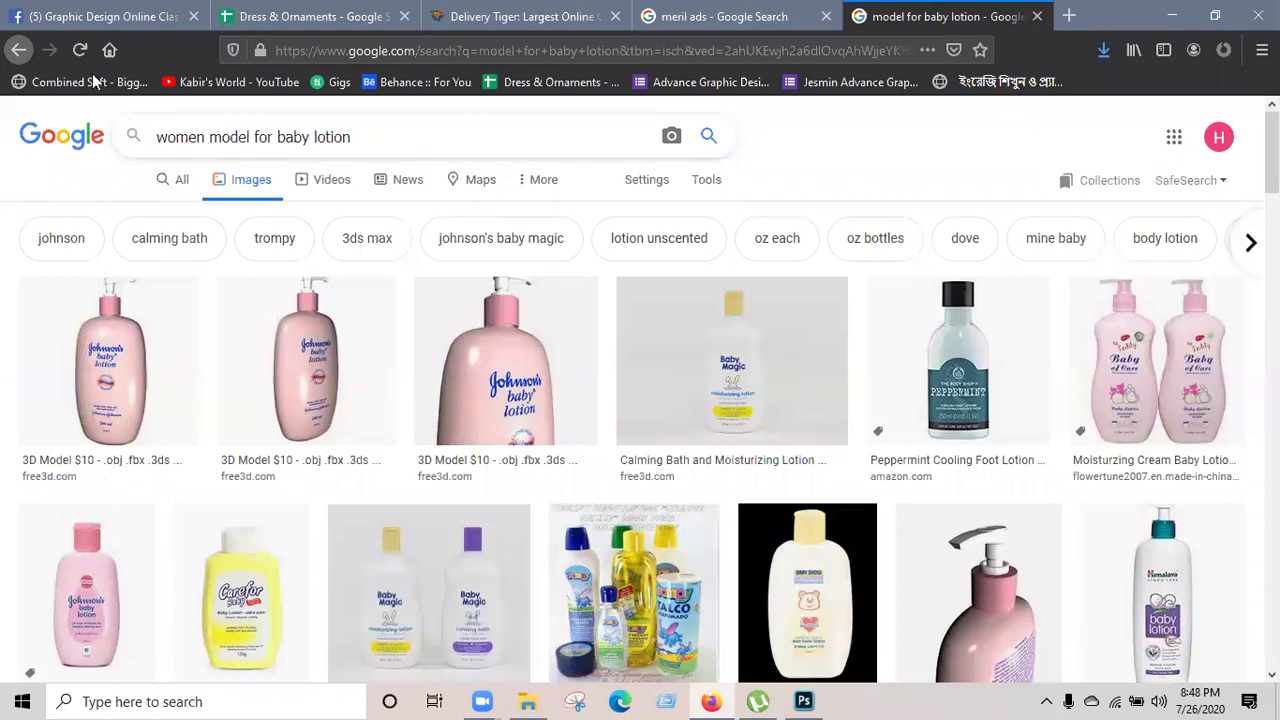
key("Return")
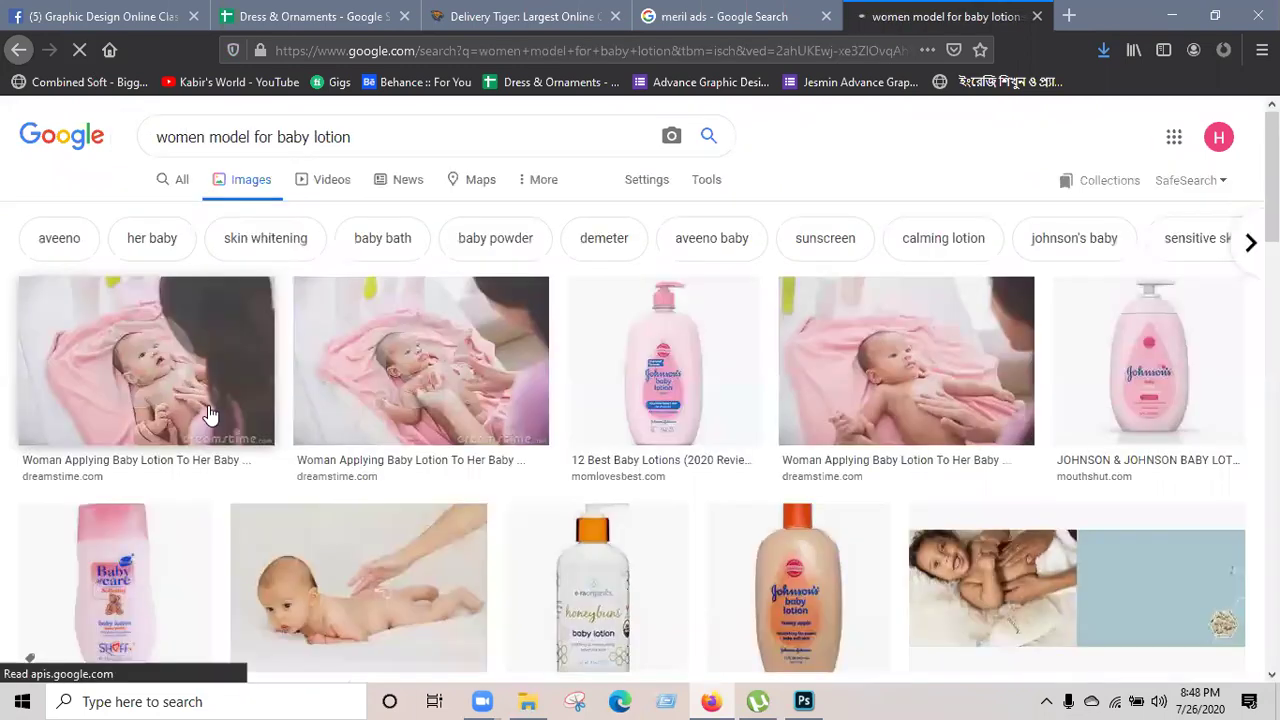
Examine the image results for a photo of a woman suited to a baby lotion advertisement.
scroll(210, 413, "down", 3)
scroll(213, 411, "down", 6)
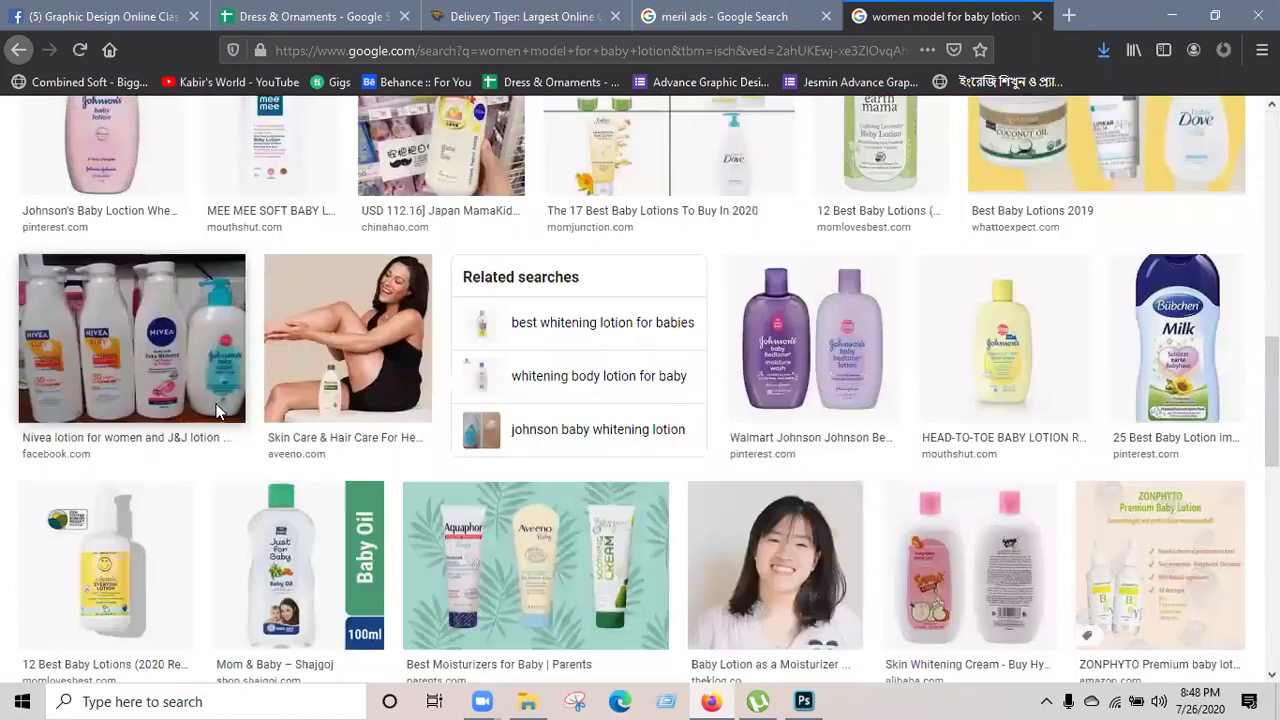
scroll(306, 232, "down", 6)
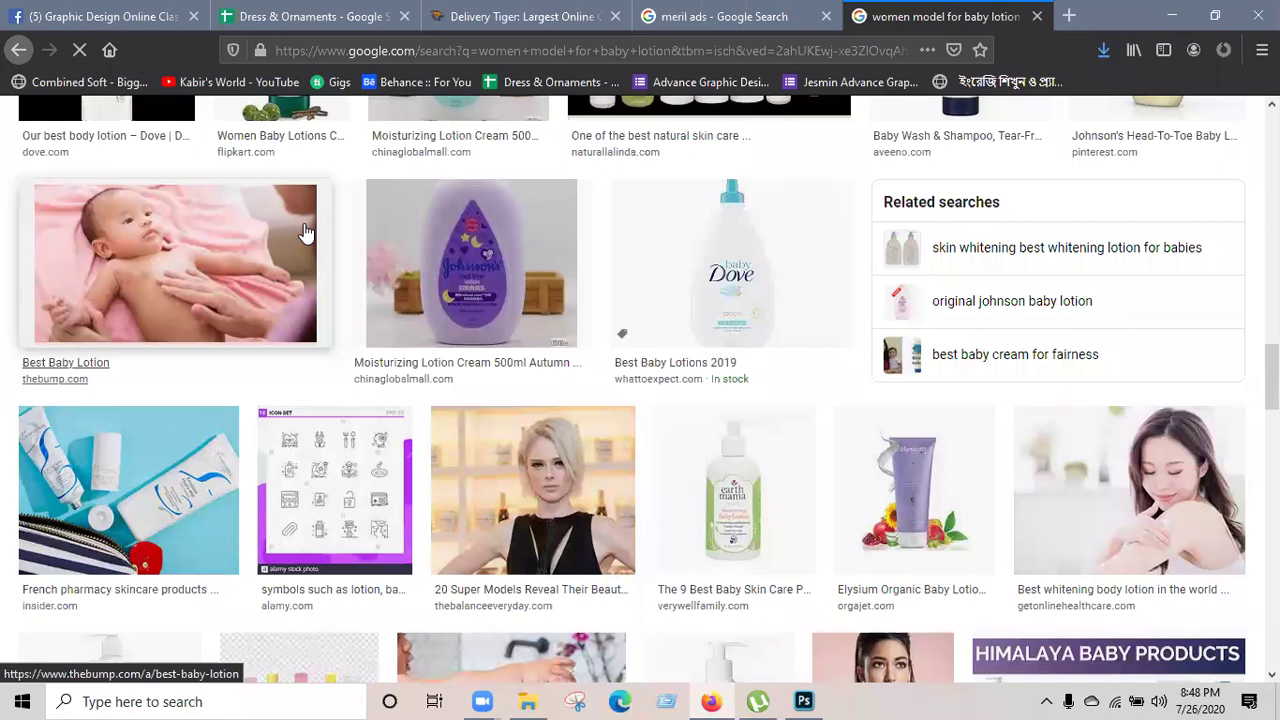
scroll(439, 380, "down", 5)
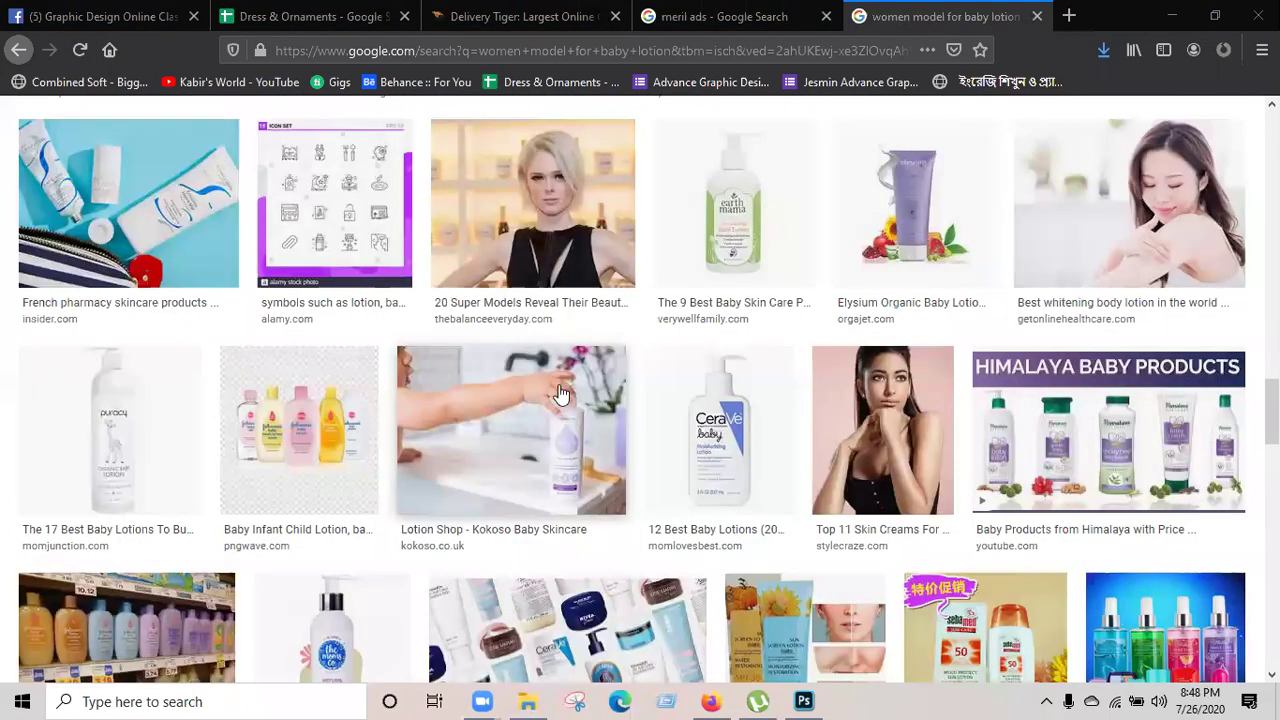
scroll(561, 395, "down", 5)
scroll(561, 395, "down", 5)
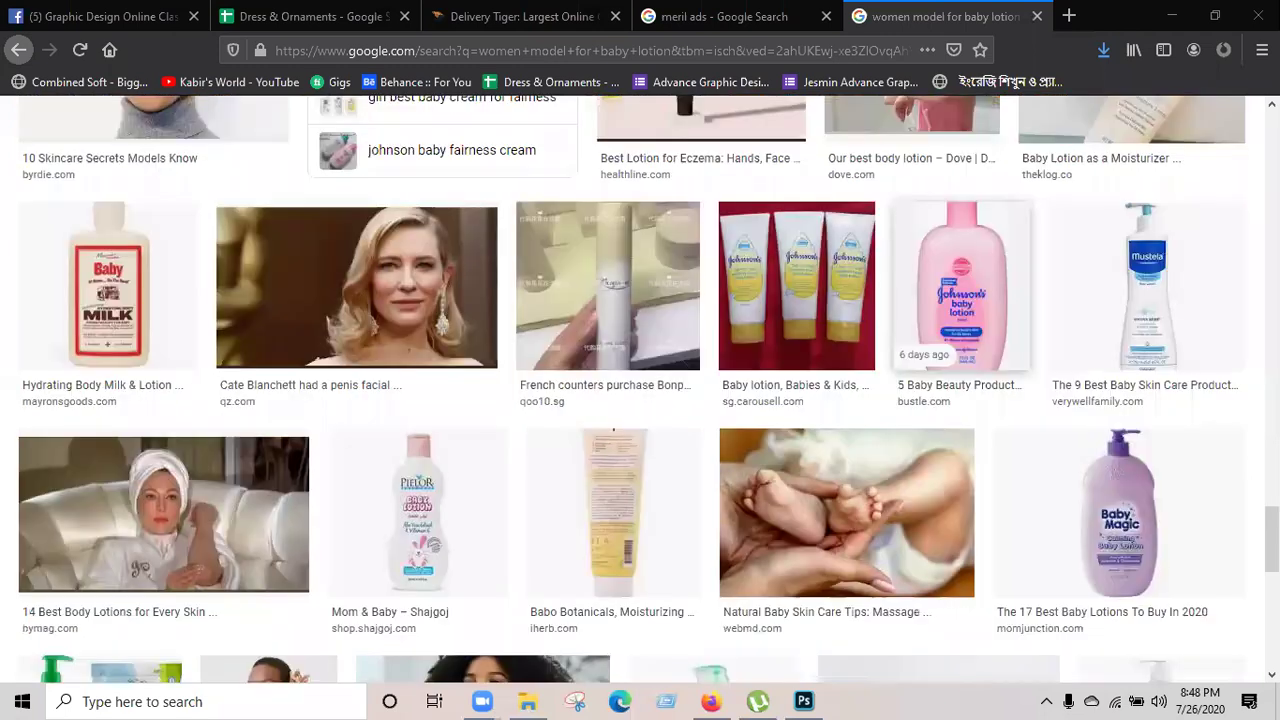
scroll(640, 400, "down", 5)
scroll(640, 390, "down", 5)
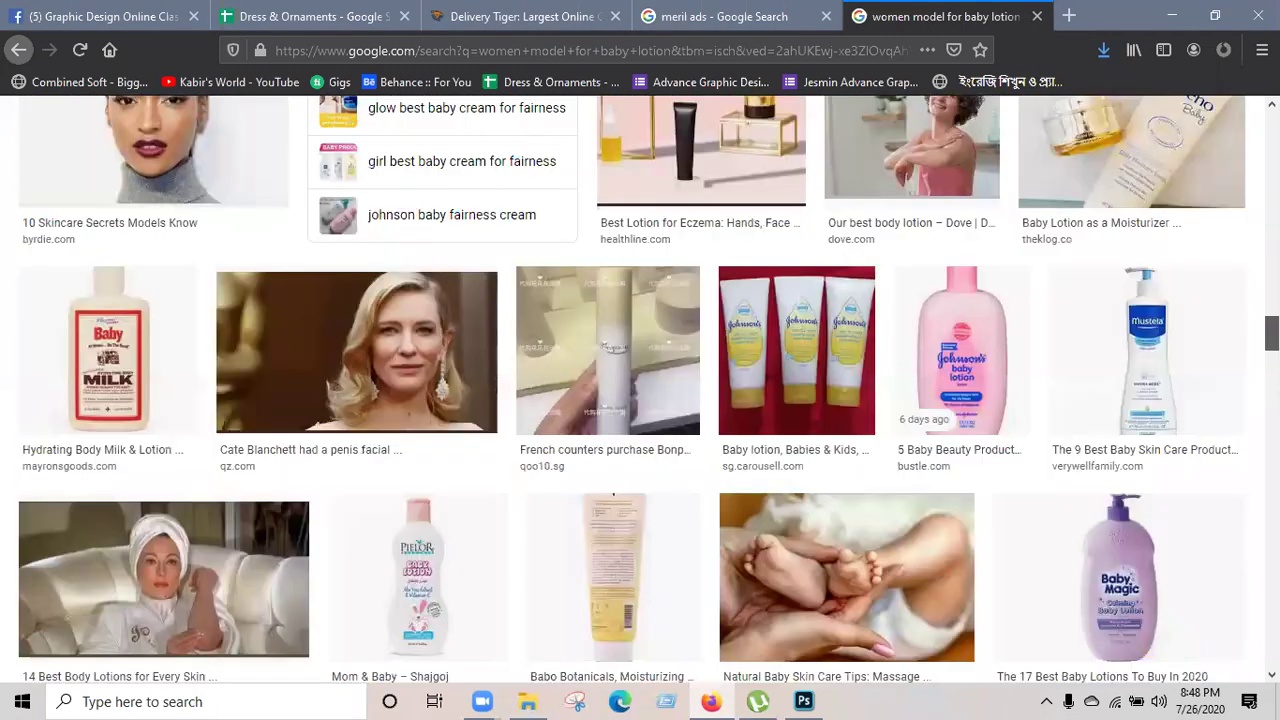
key("Home")
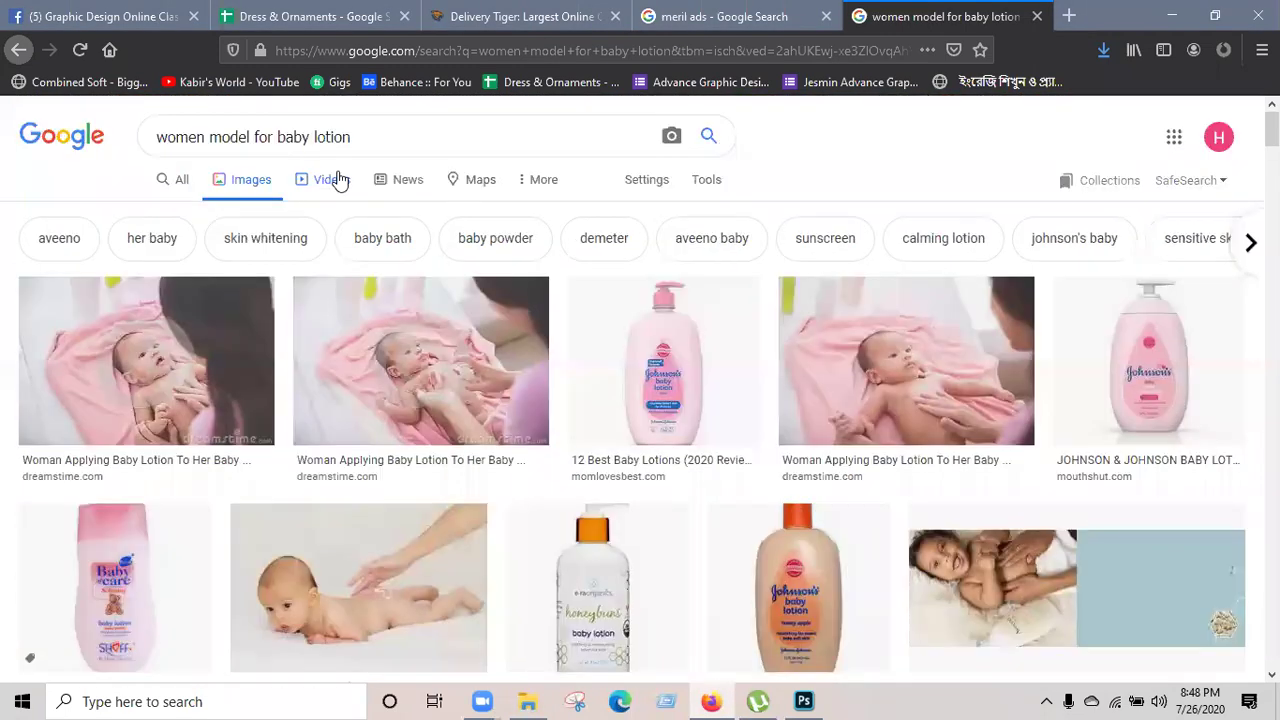
Shorten the image search to "women model", browse the photos, and return to the previous search's results.
left_click(253, 136)
key("shift+End")
key("BackSpace")
key("Return")
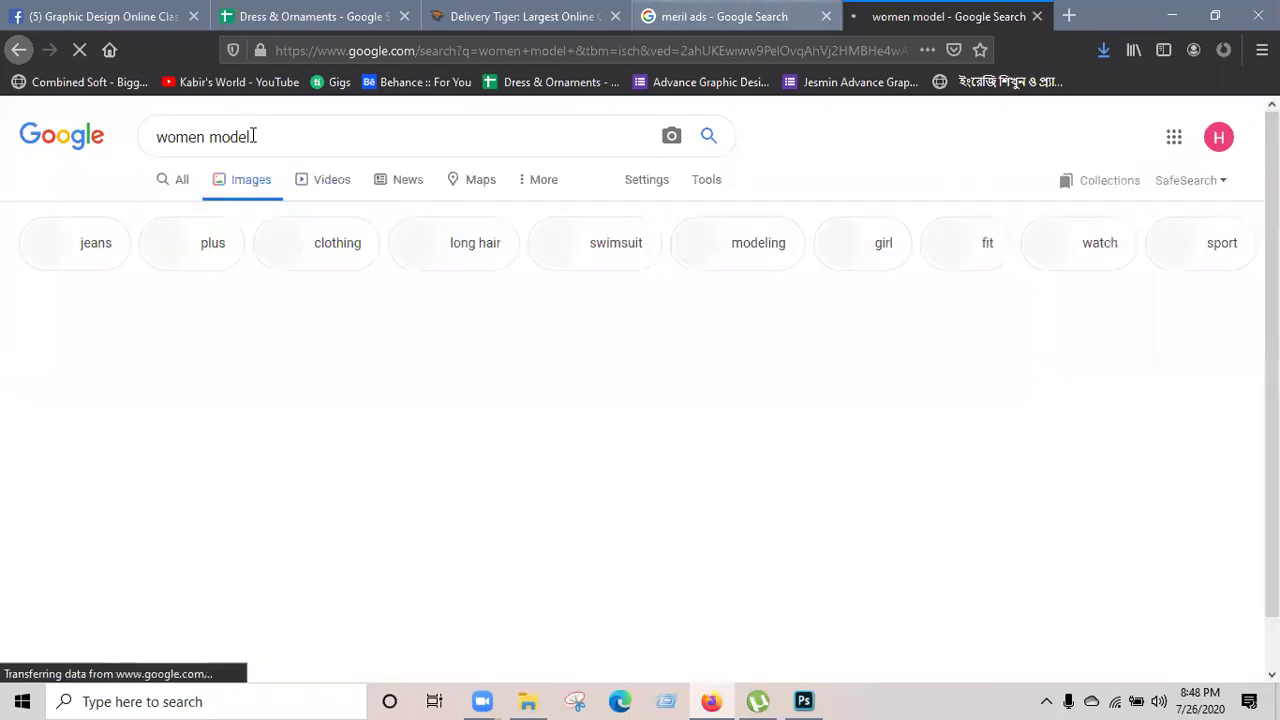
scroll(697, 475, "down", 2)
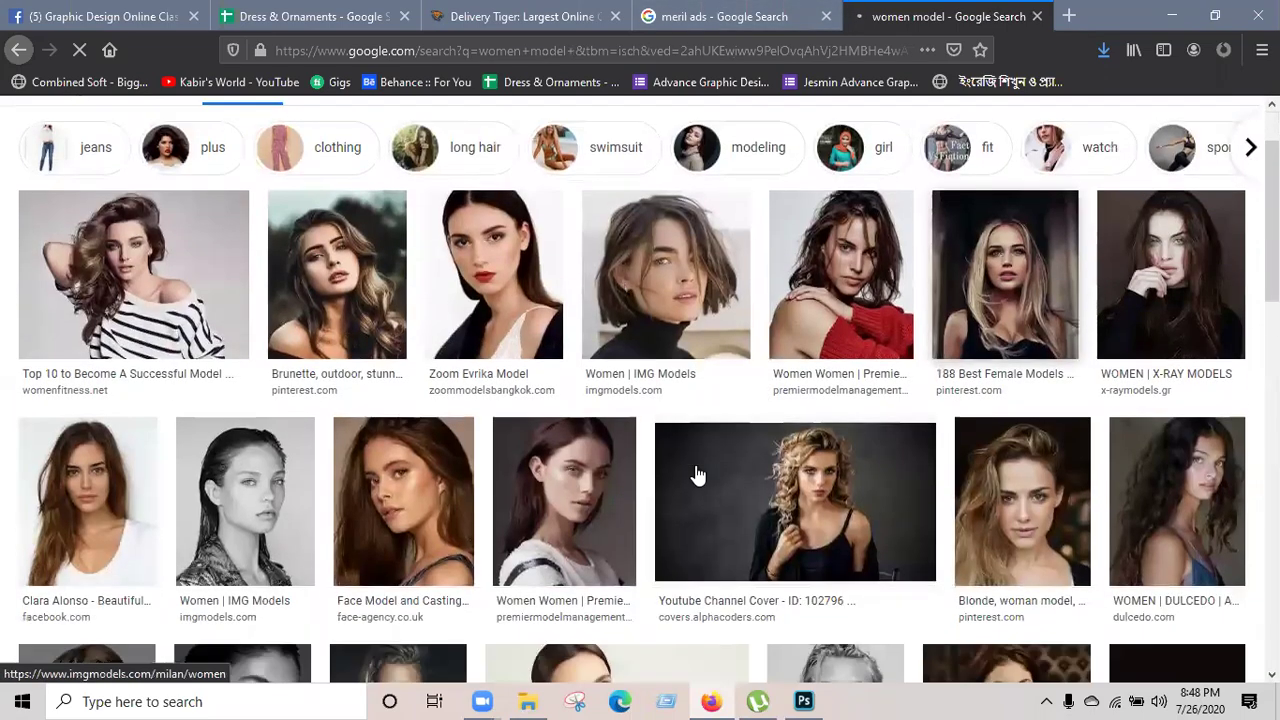
scroll(697, 475, "down", 6)
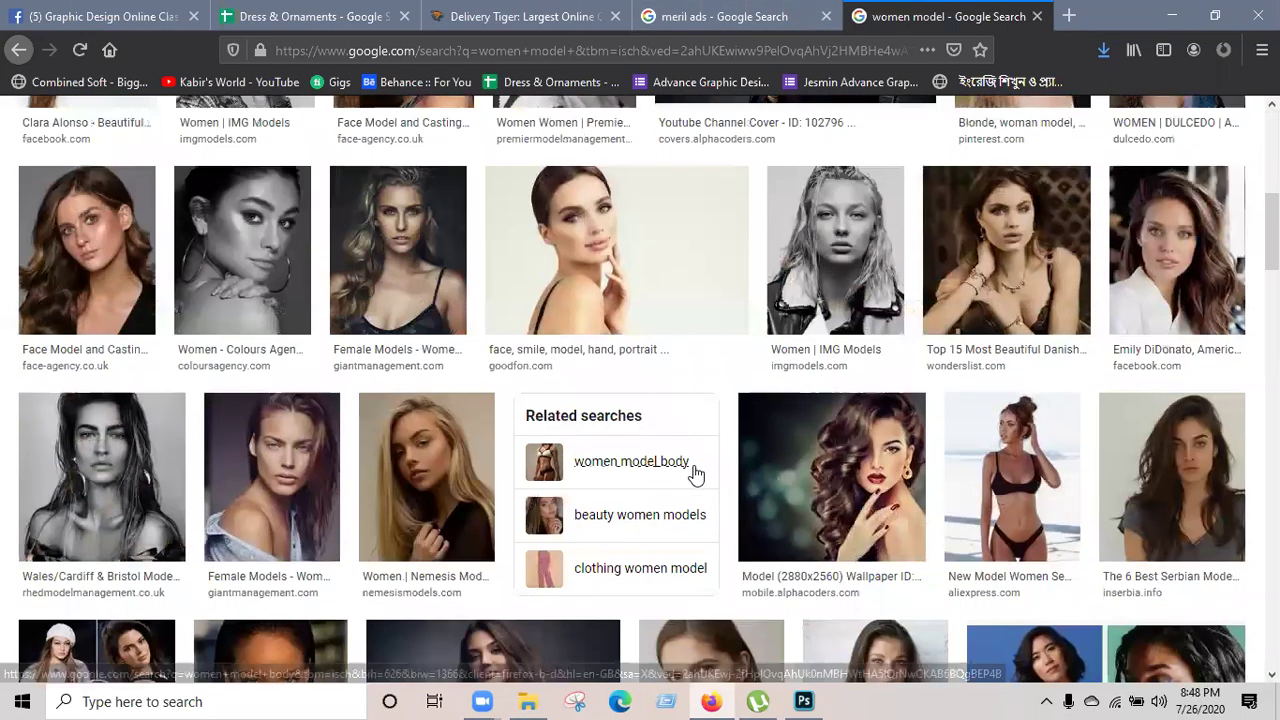
scroll(697, 475, "up", 8)
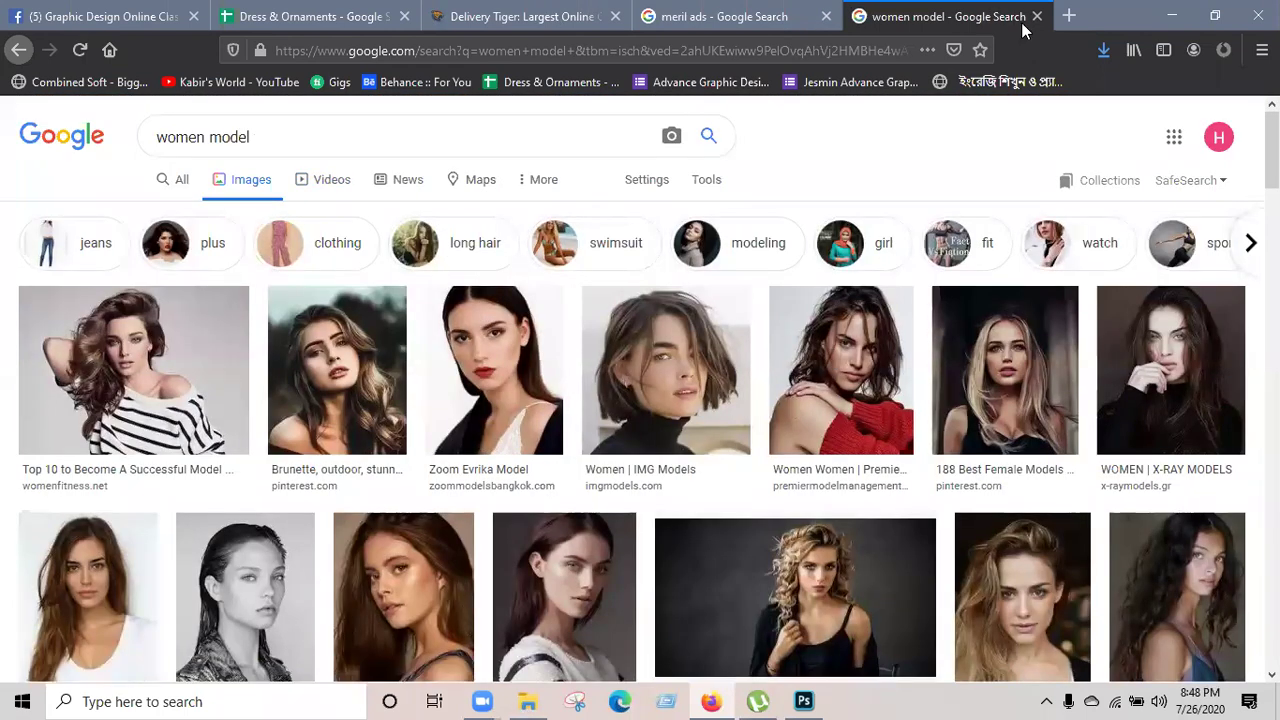
left_click(17, 47)
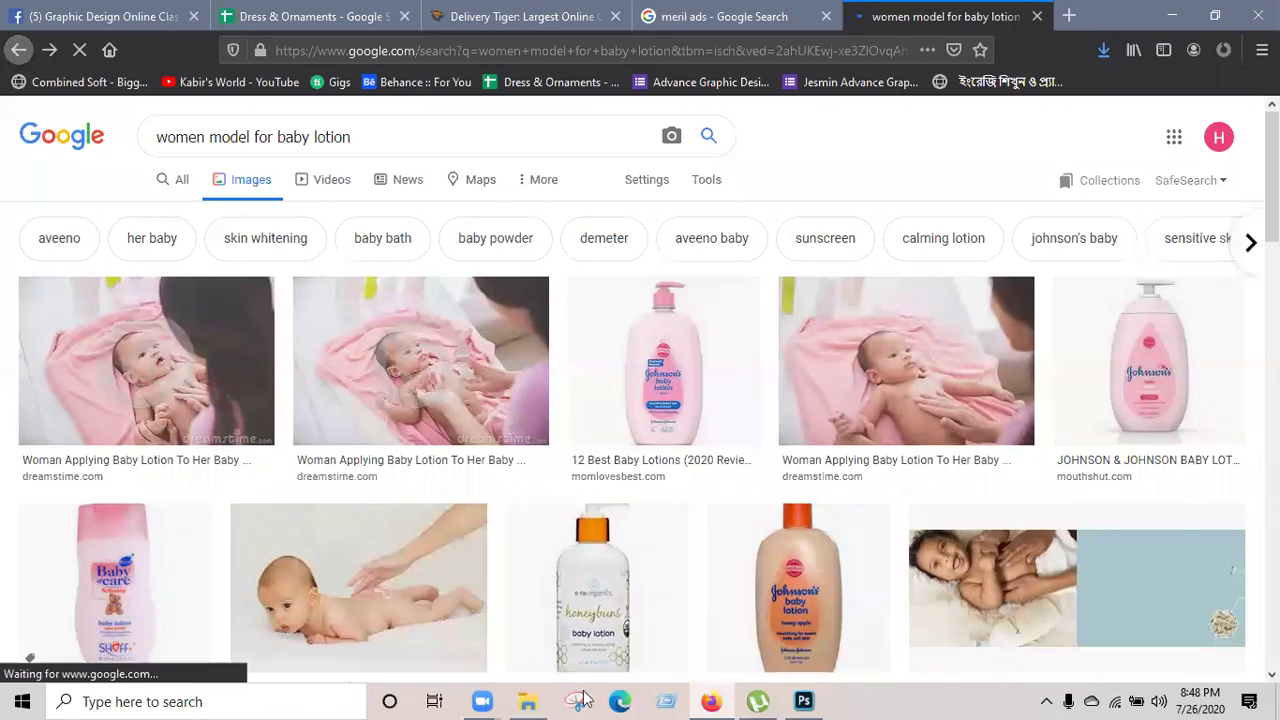
In File Explorer, browse drive D from GFX through Graphics Design of Mine and Photoshop 34 to the Facebook AD folder.
left_click(526, 700)
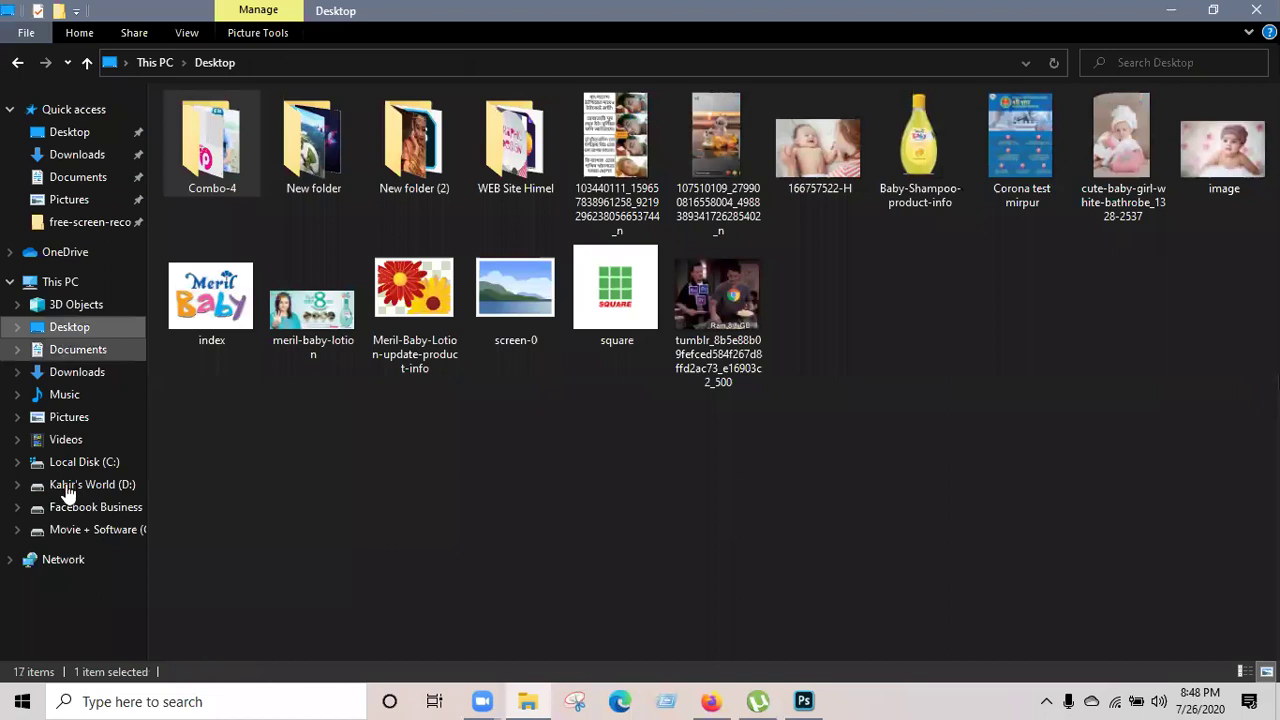
left_click(66, 486)
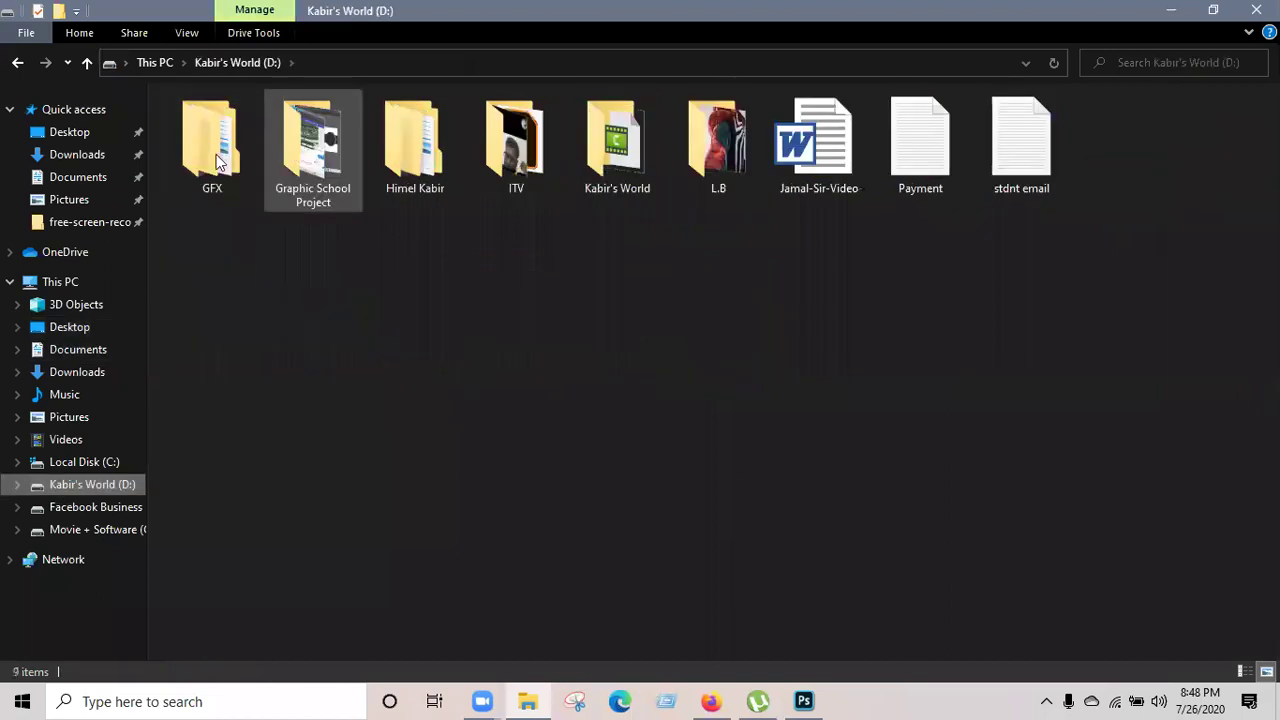
left_click(212, 154)
double_click(212, 154)
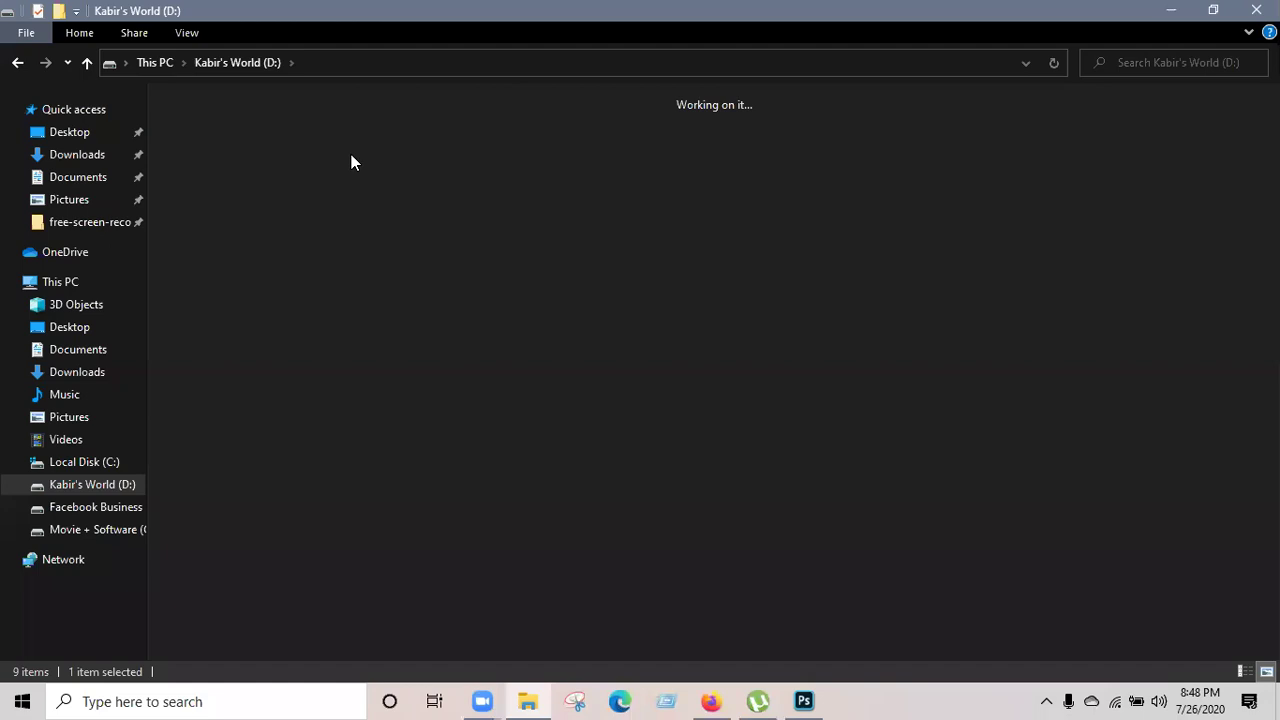
double_click(525, 165)
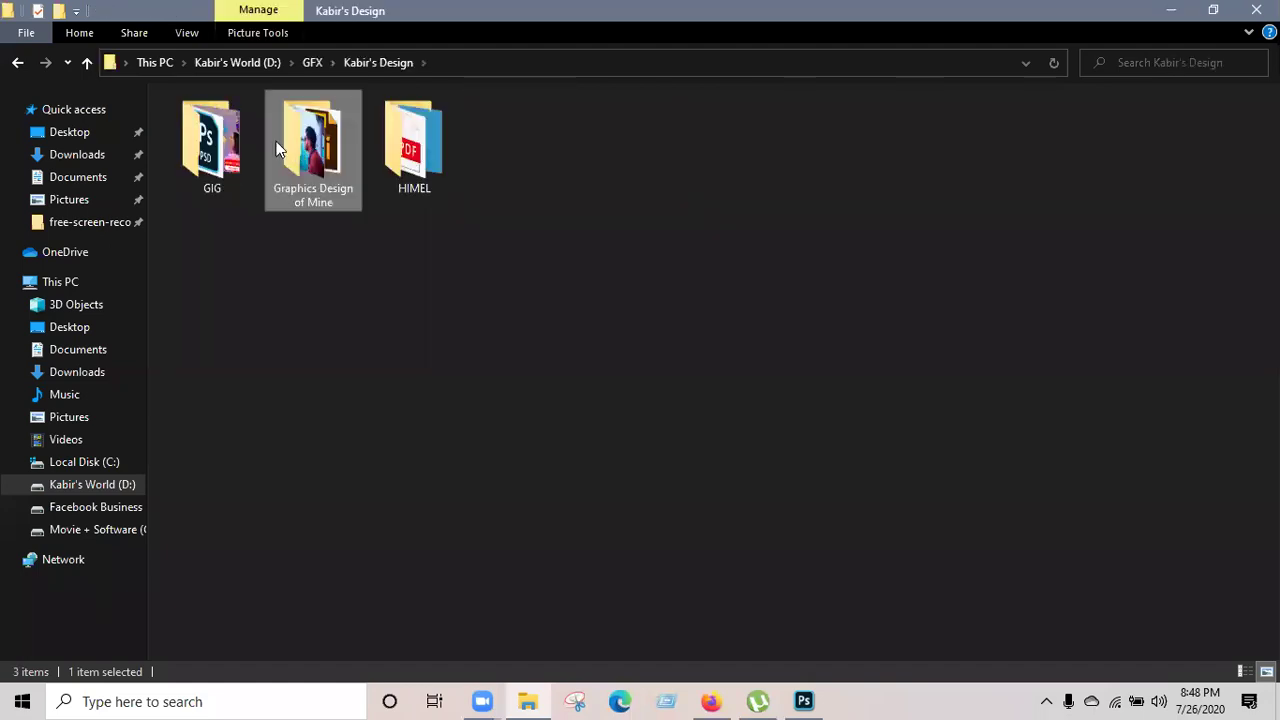
double_click(322, 145)
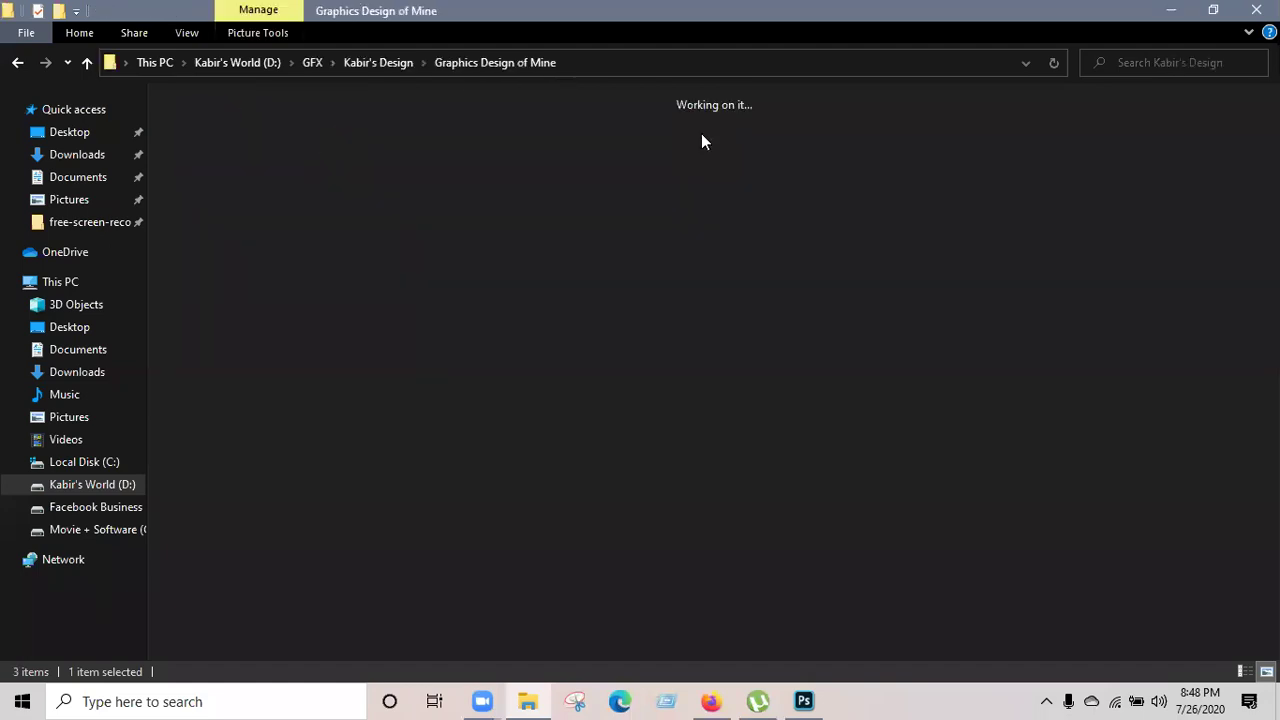
double_click(439, 182)
left_click(547, 150)
double_click(643, 152)
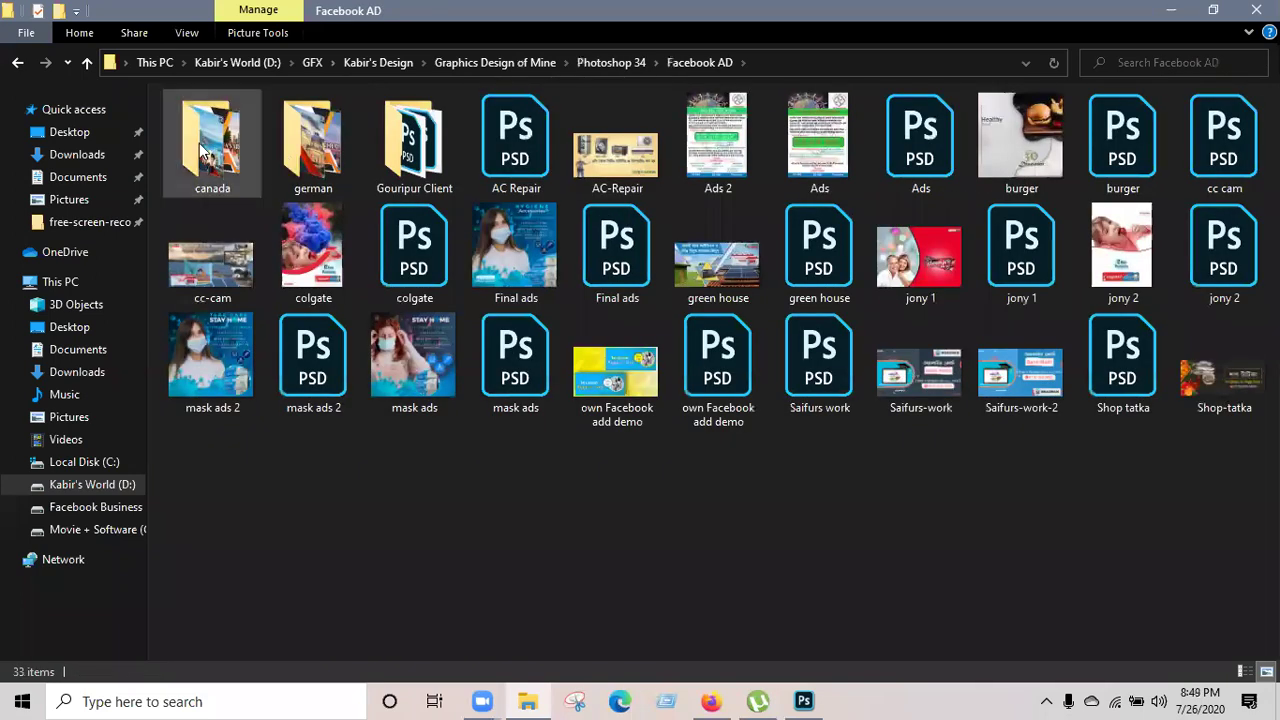
View the finished Meril image in the neighbouring Paper AD 3(8 done) folder, close it, and return to Photoshop 34.
left_click(17, 65)
double_click(1006, 176)
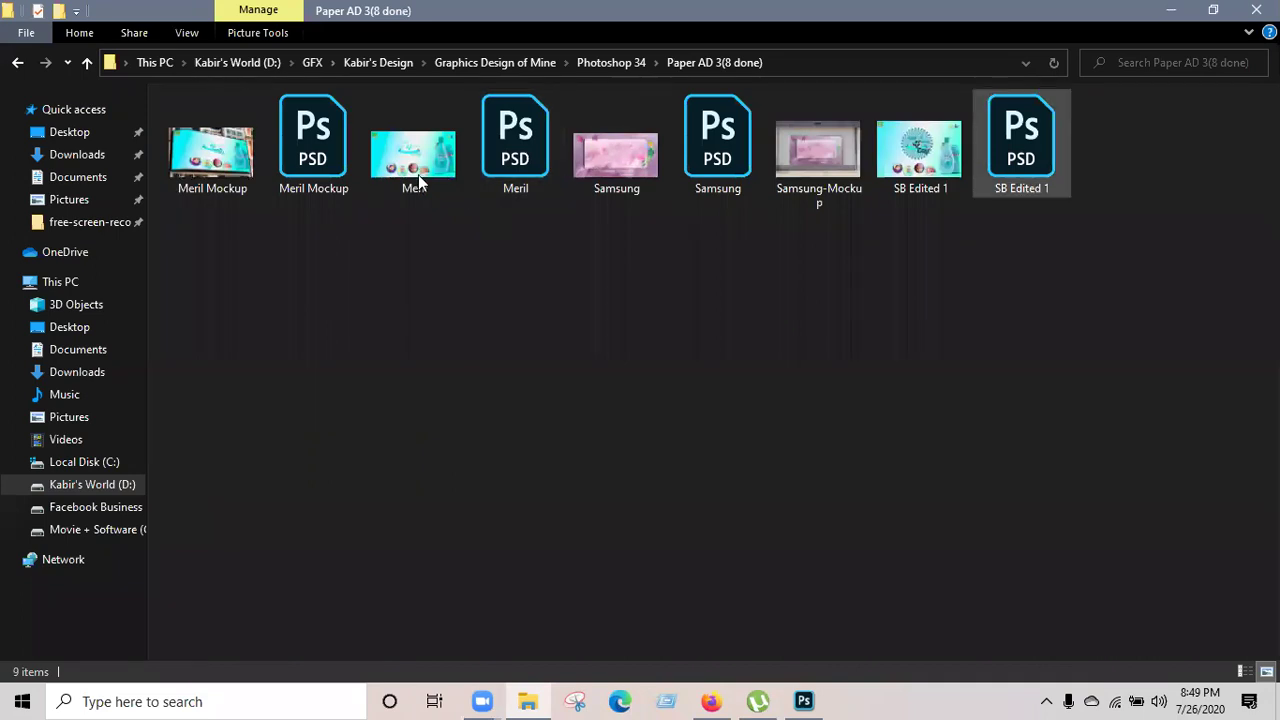
left_click(420, 181)
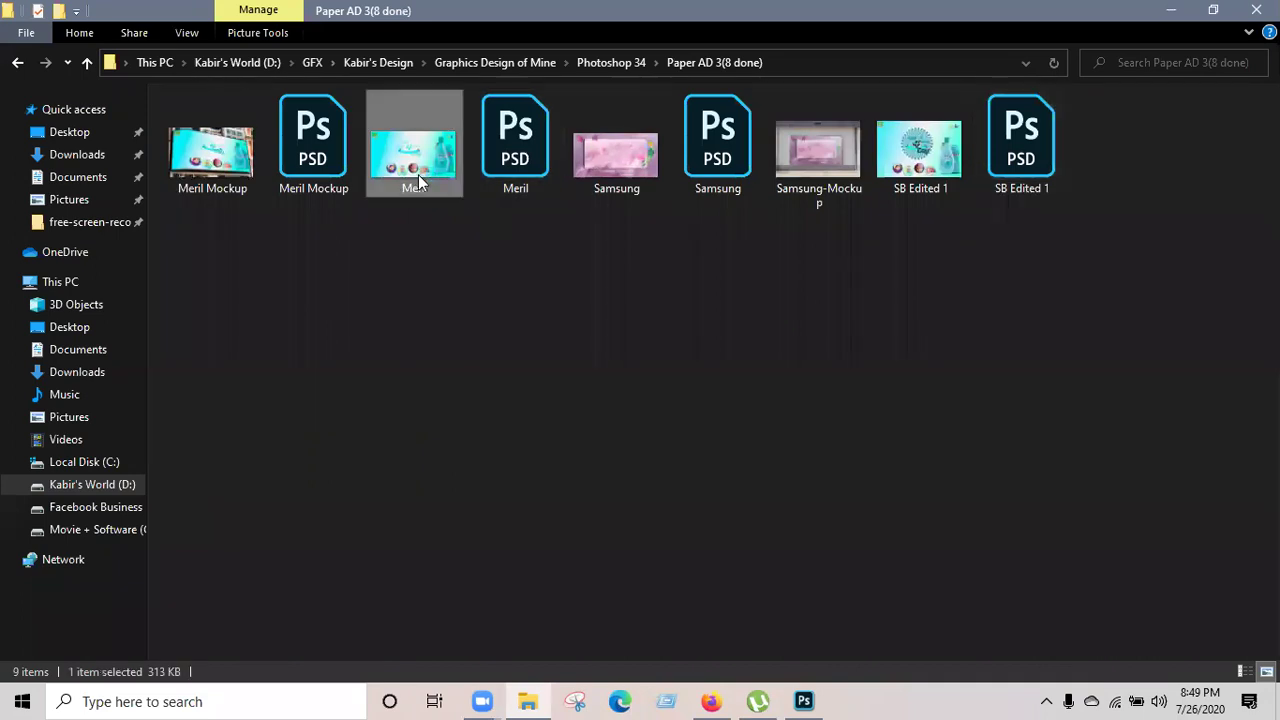
double_click(418, 174)
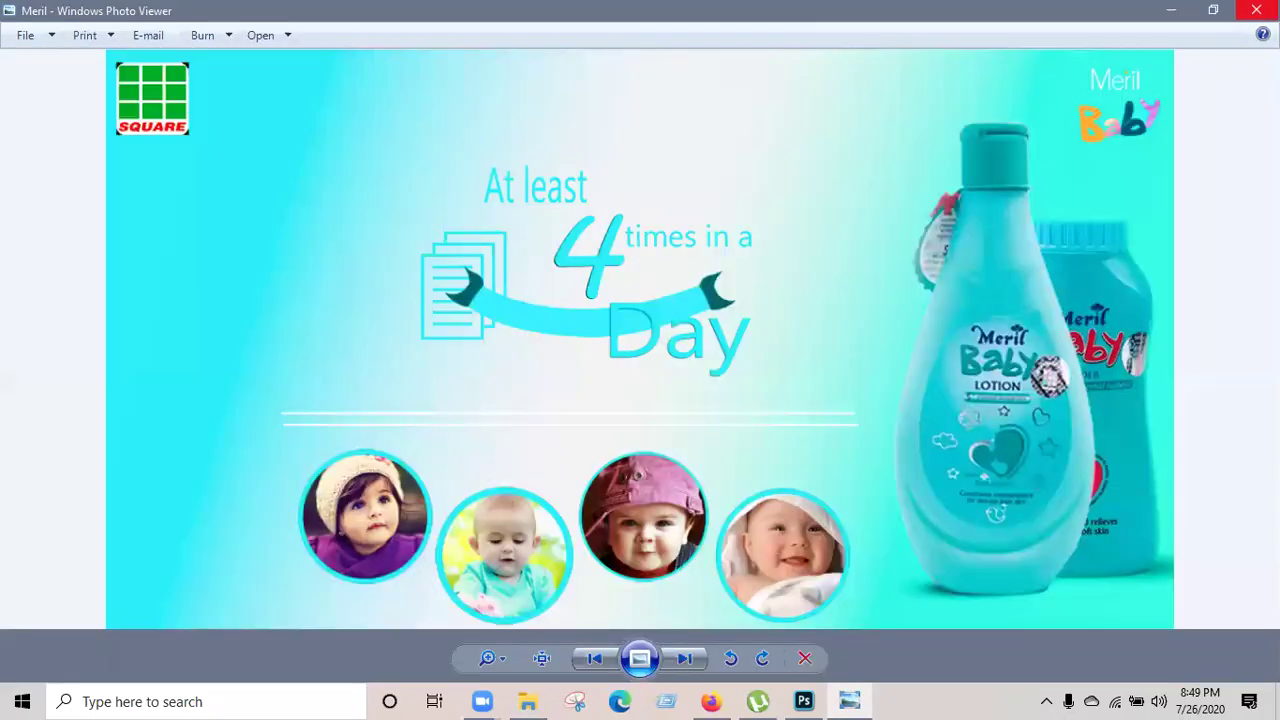
left_click(1256, 10)
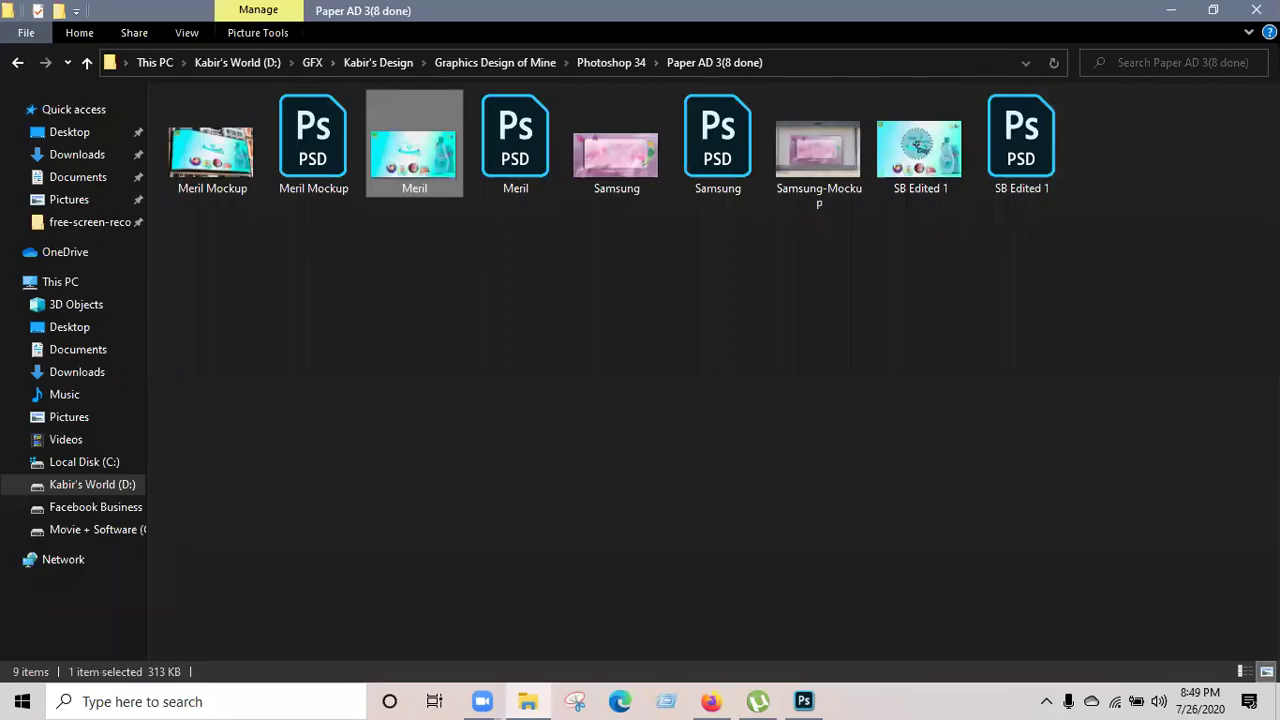
key("BackSpace")
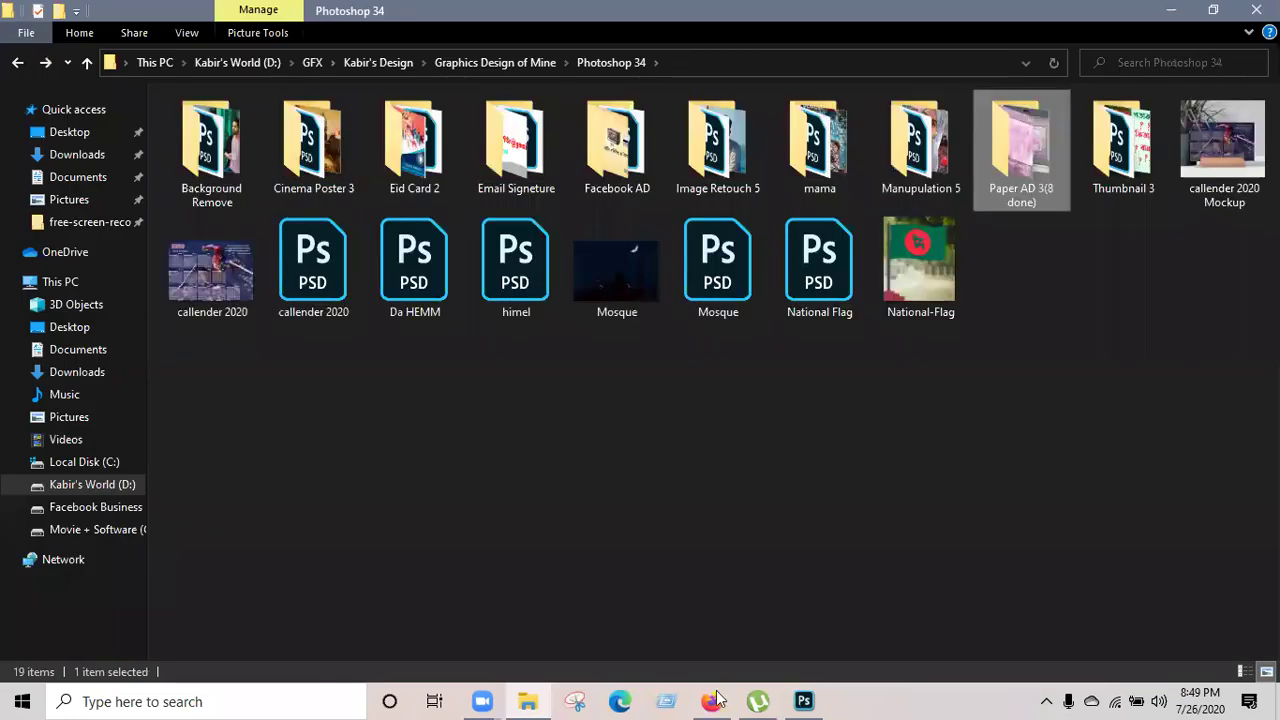
Switch to Firefox and replace the baby lotion image search with "women doctor png".
left_click(808, 700)
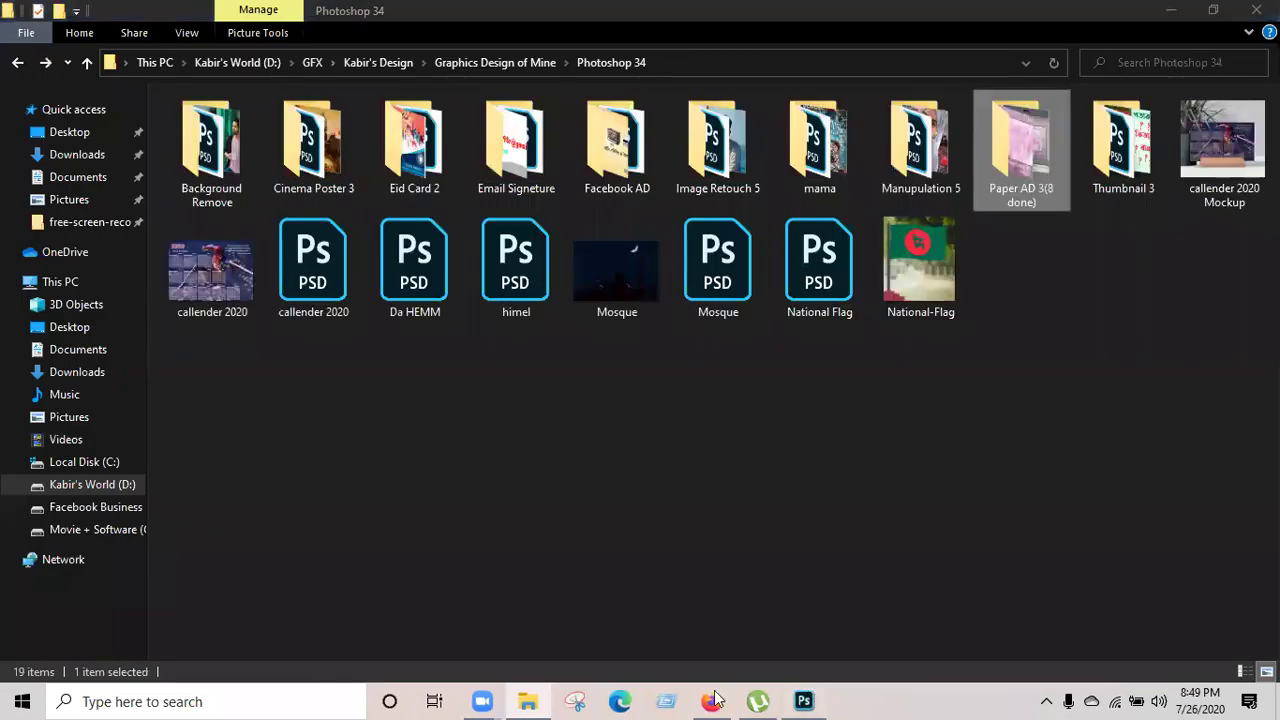
key("alt+Tab")
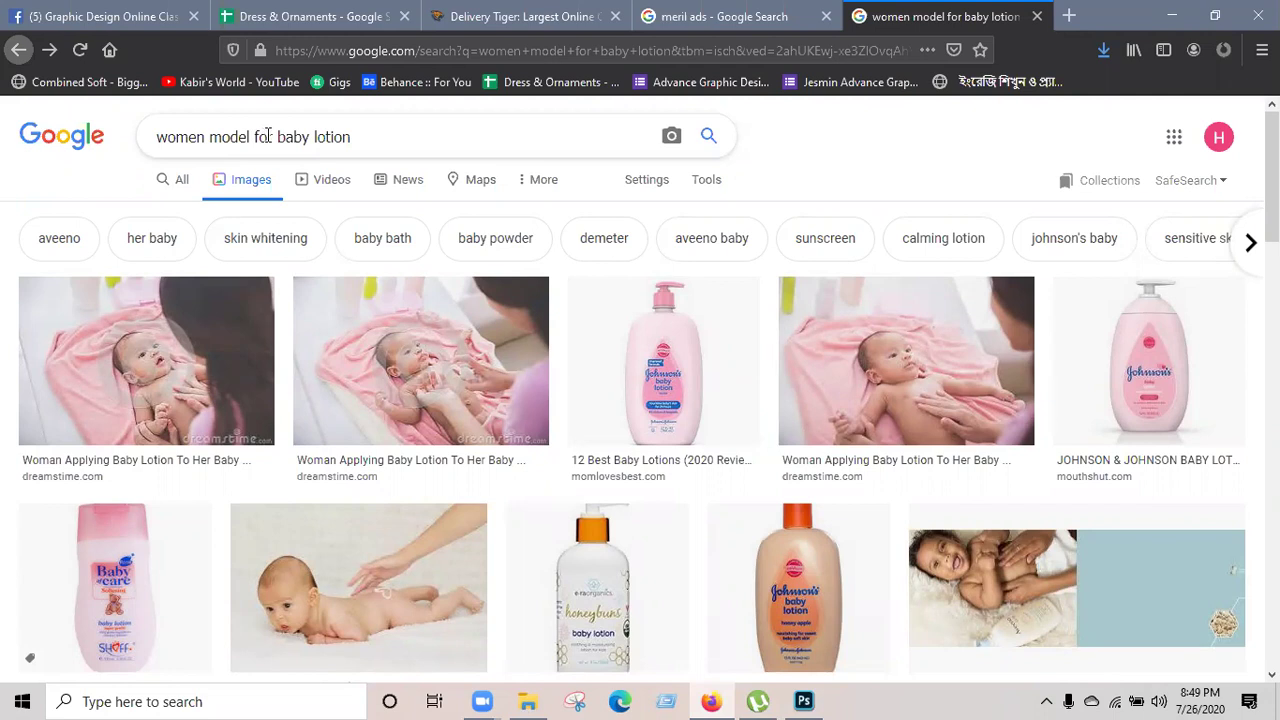
triple_click(418, 146)
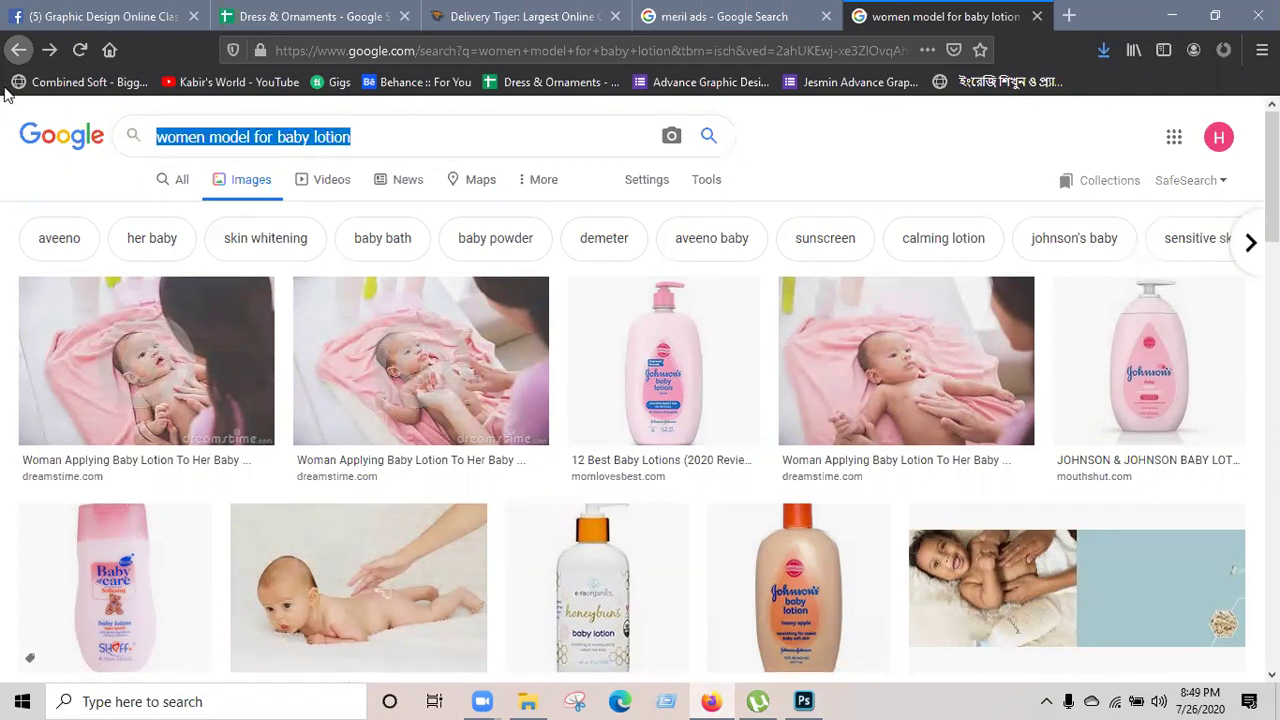
type("womel")
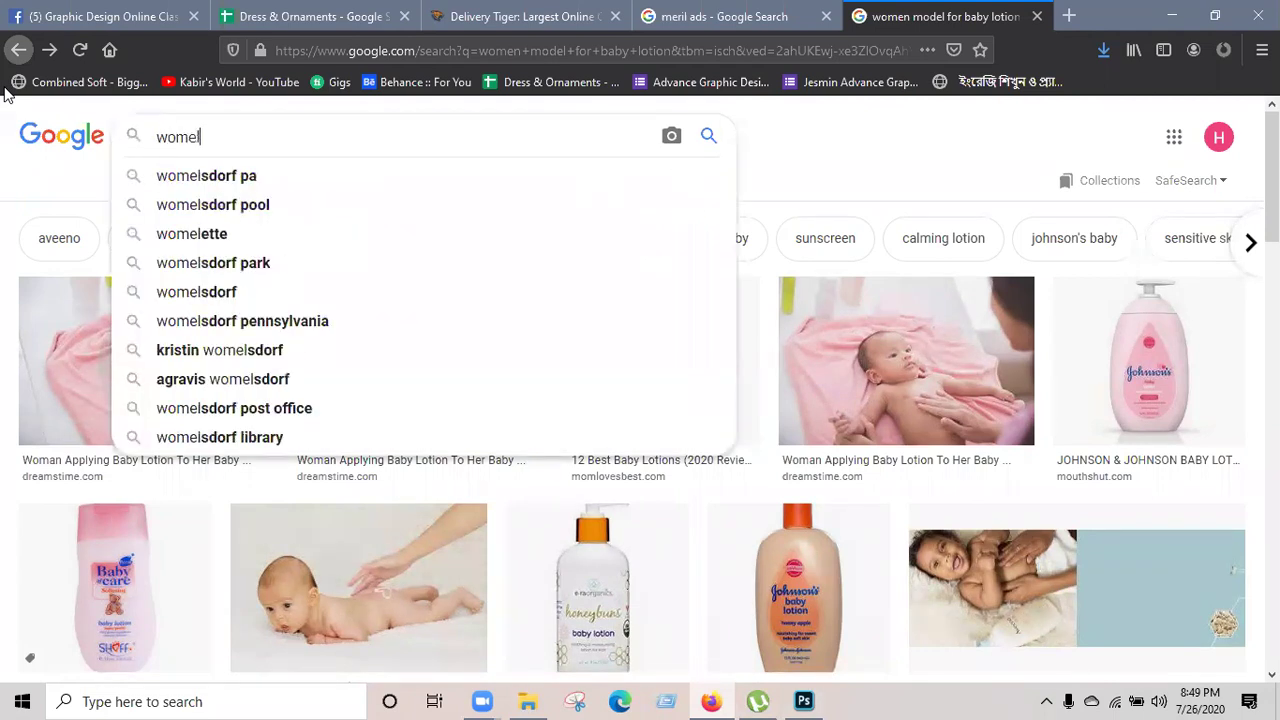
key("BackSpace")
type("n ")
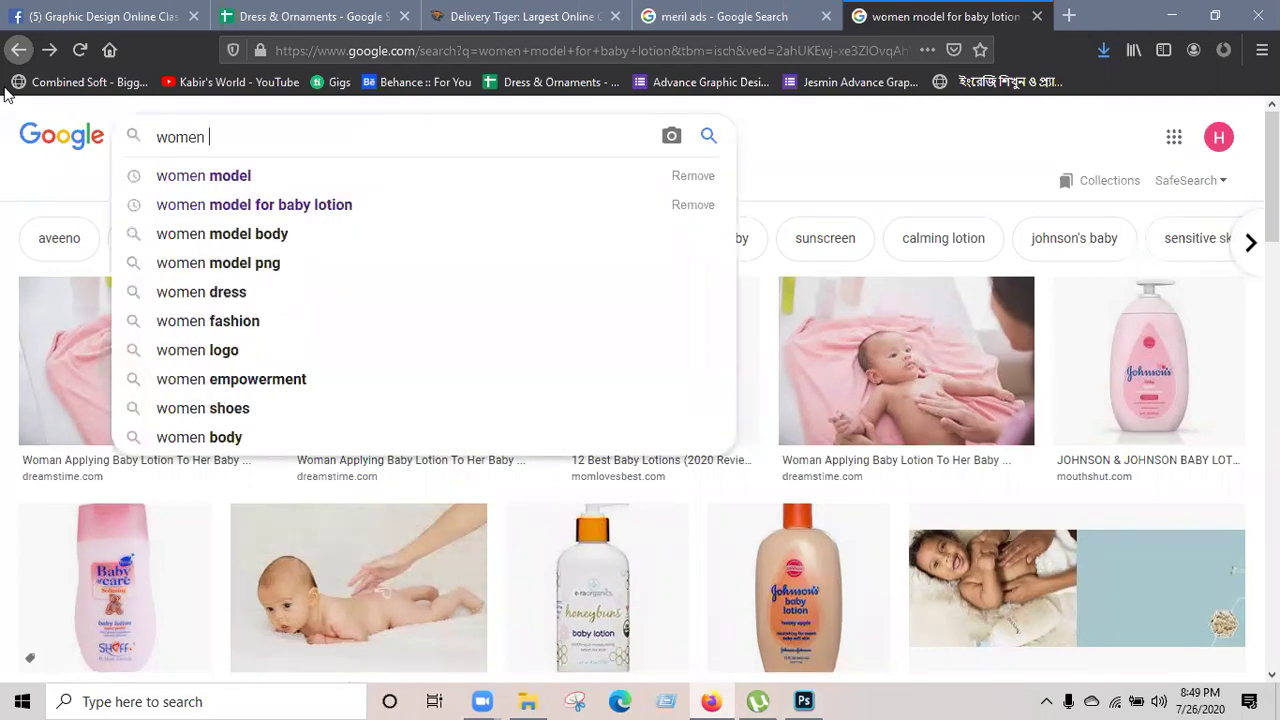
type("doctor")
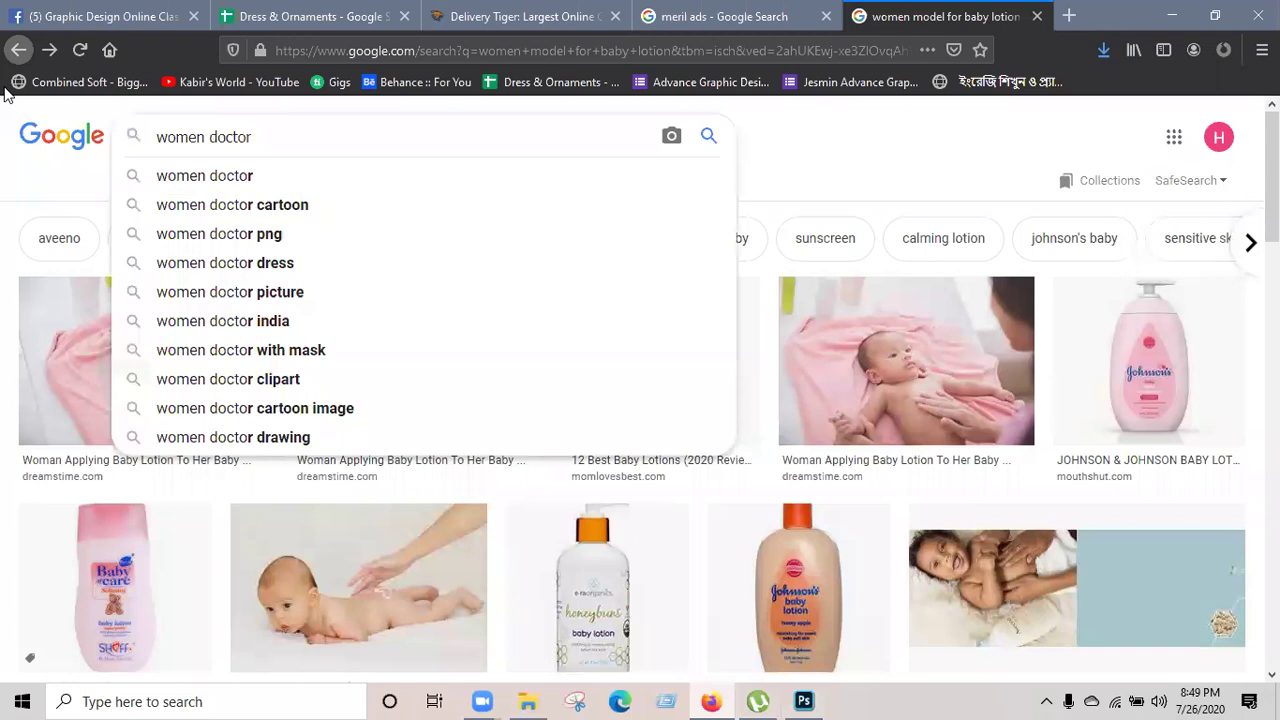
key("Down")
key("Down")
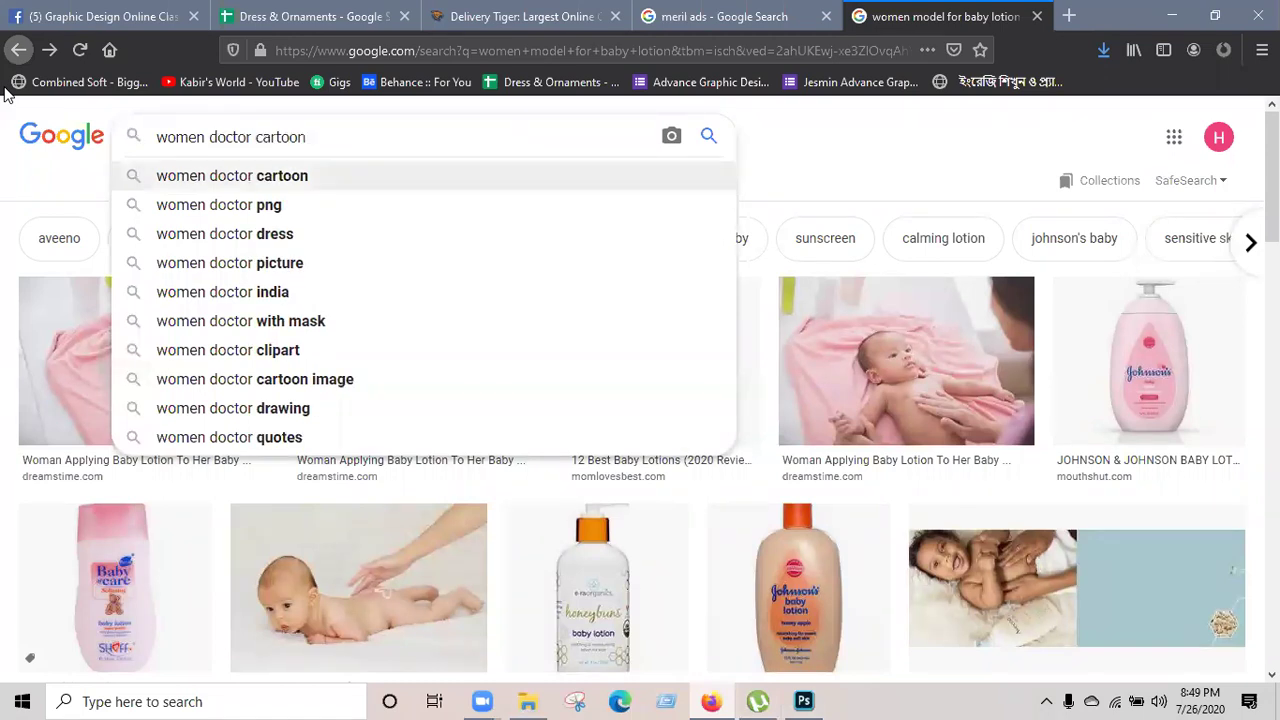
key("Return")
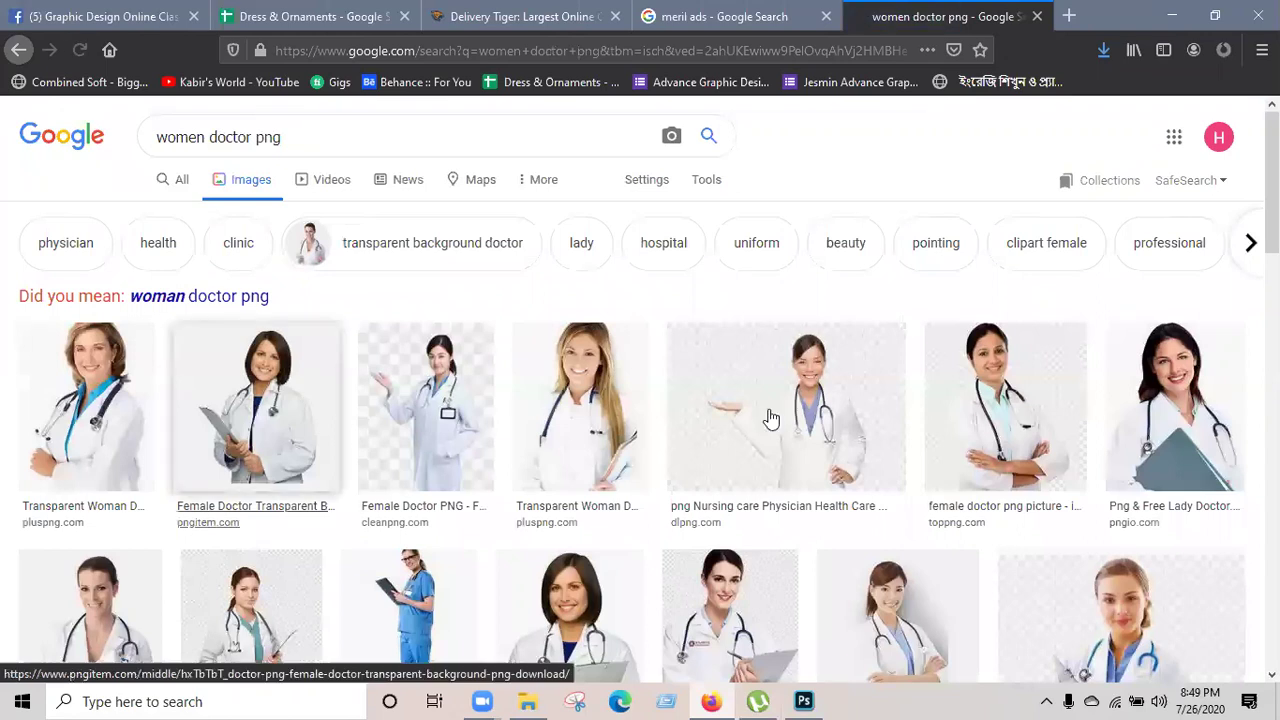
Browse the female doctor images and preview several candidates from the first row for the advertisement.
scroll(766, 413, "down", 2)
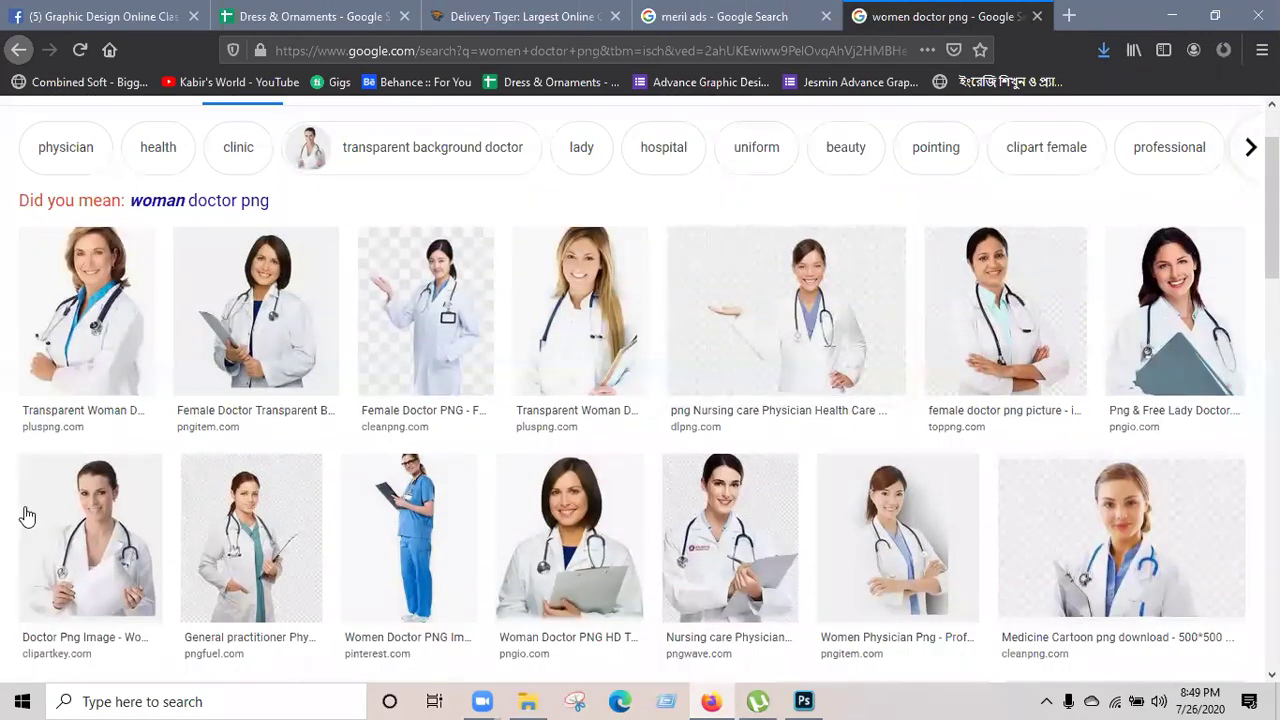
scroll(143, 277, "up", 2)
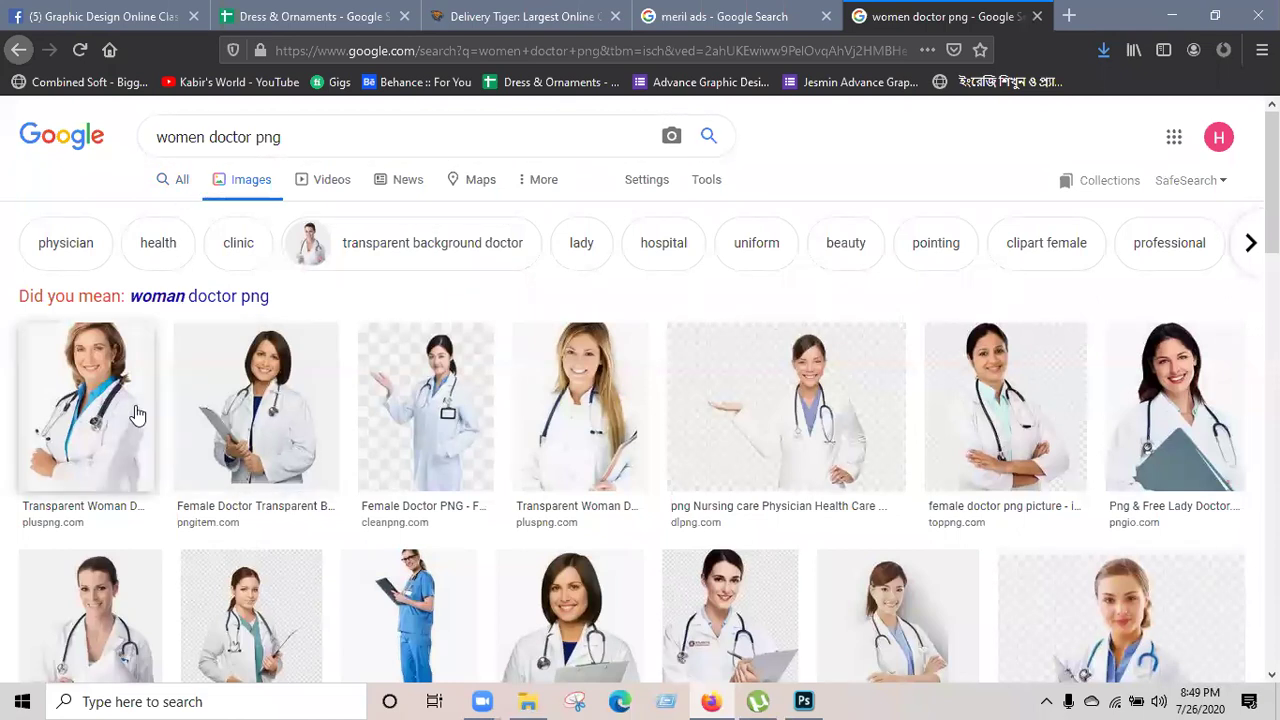
left_click(265, 405)
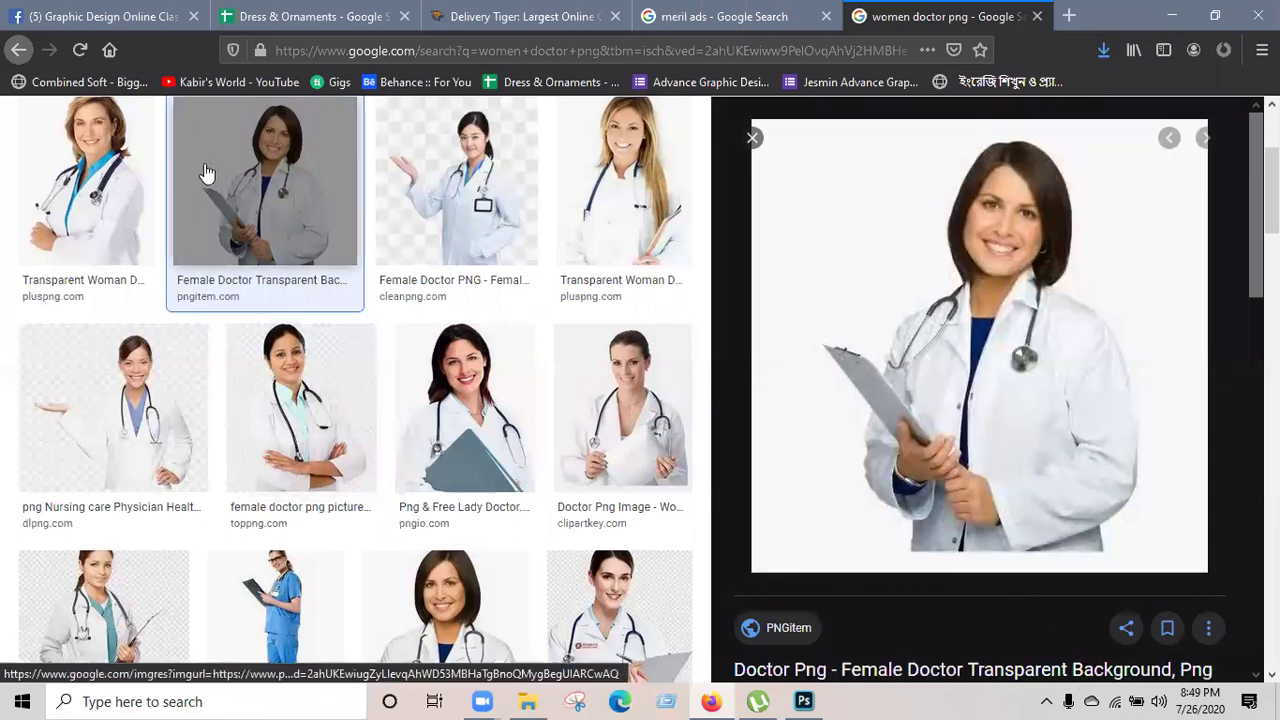
left_click(88, 180)
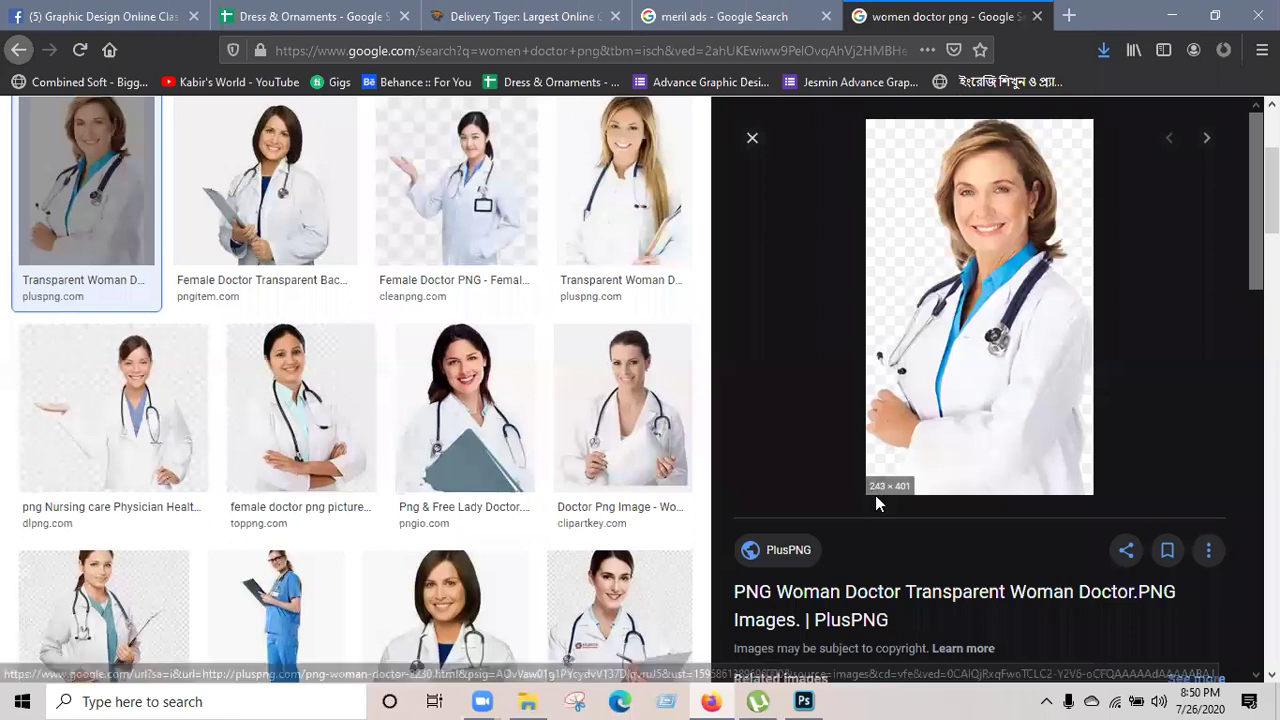
left_click(624, 185)
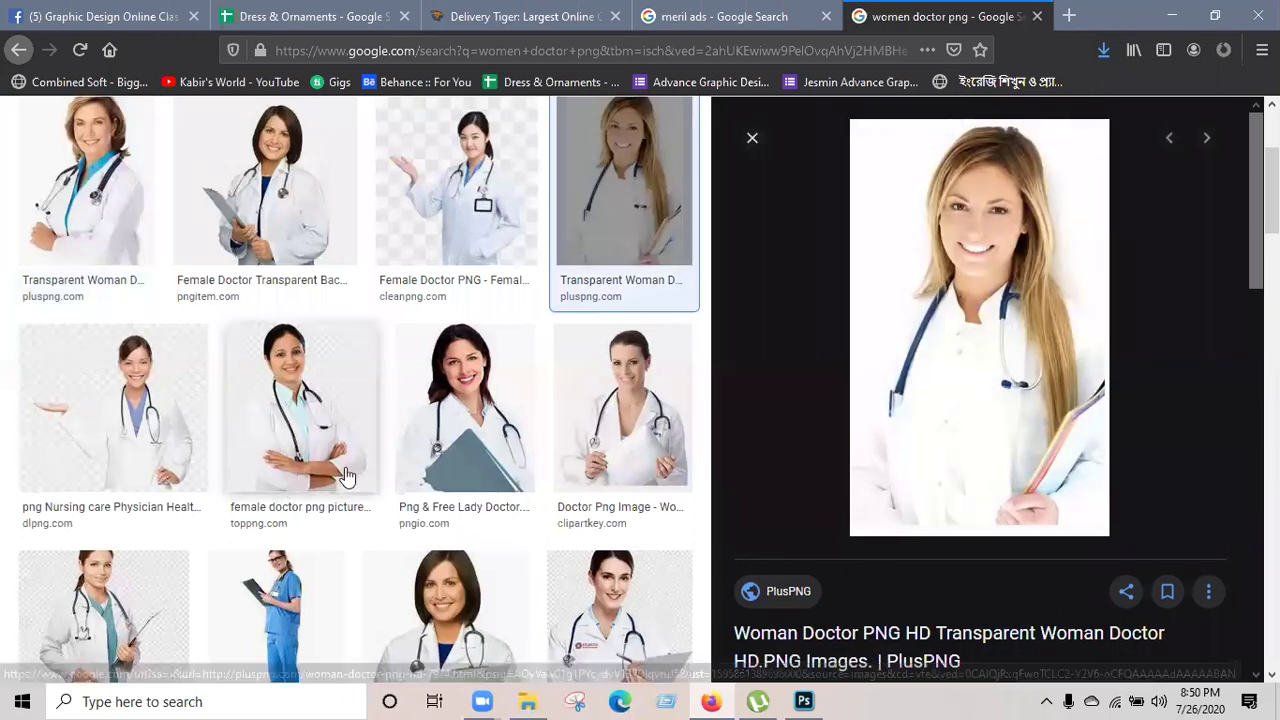
Preview the dark-haired lady doctor holding a folder and save the image to the Desktop as a PNG.
left_click(470, 440)
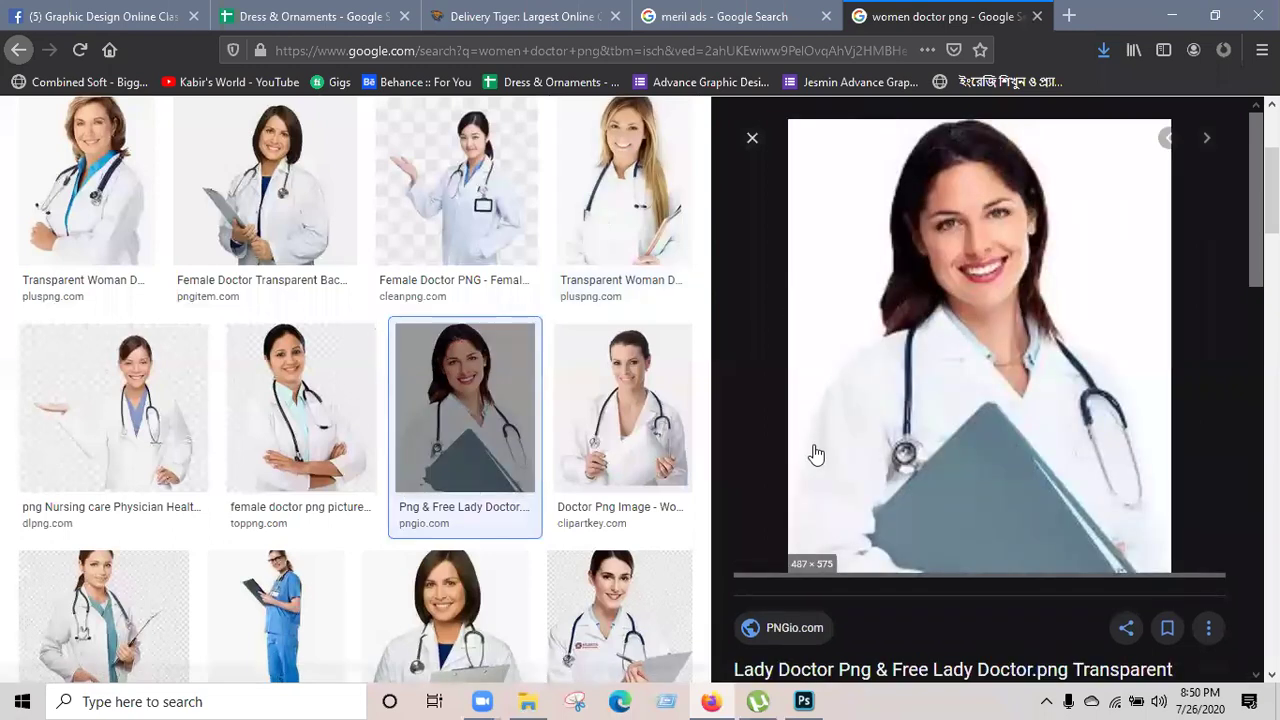
right_click(961, 198)
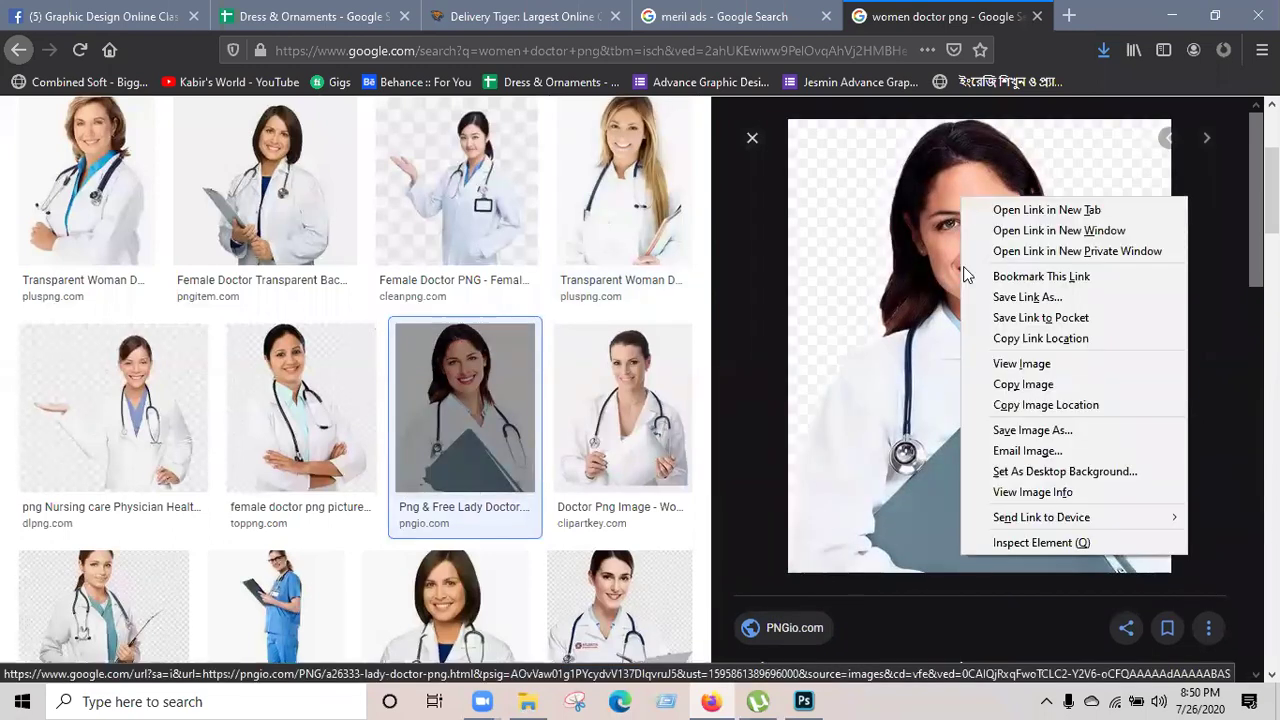
left_click(976, 430)
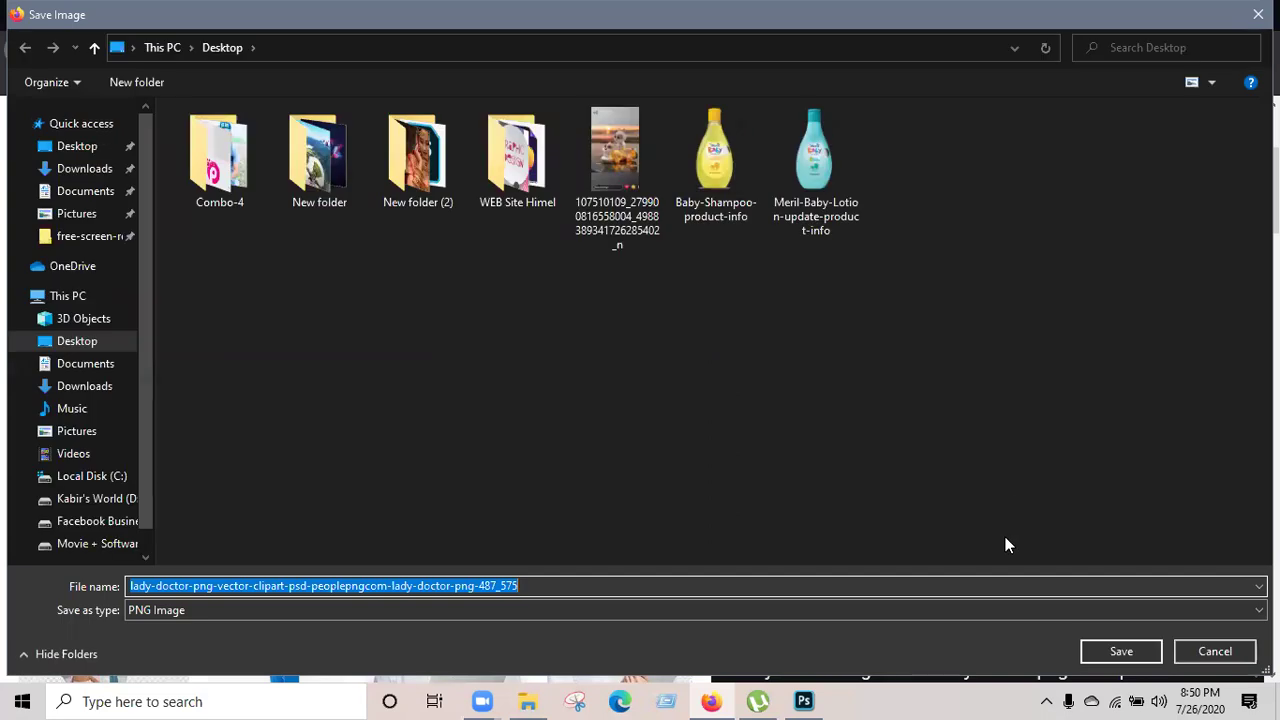
left_click(1102, 651)
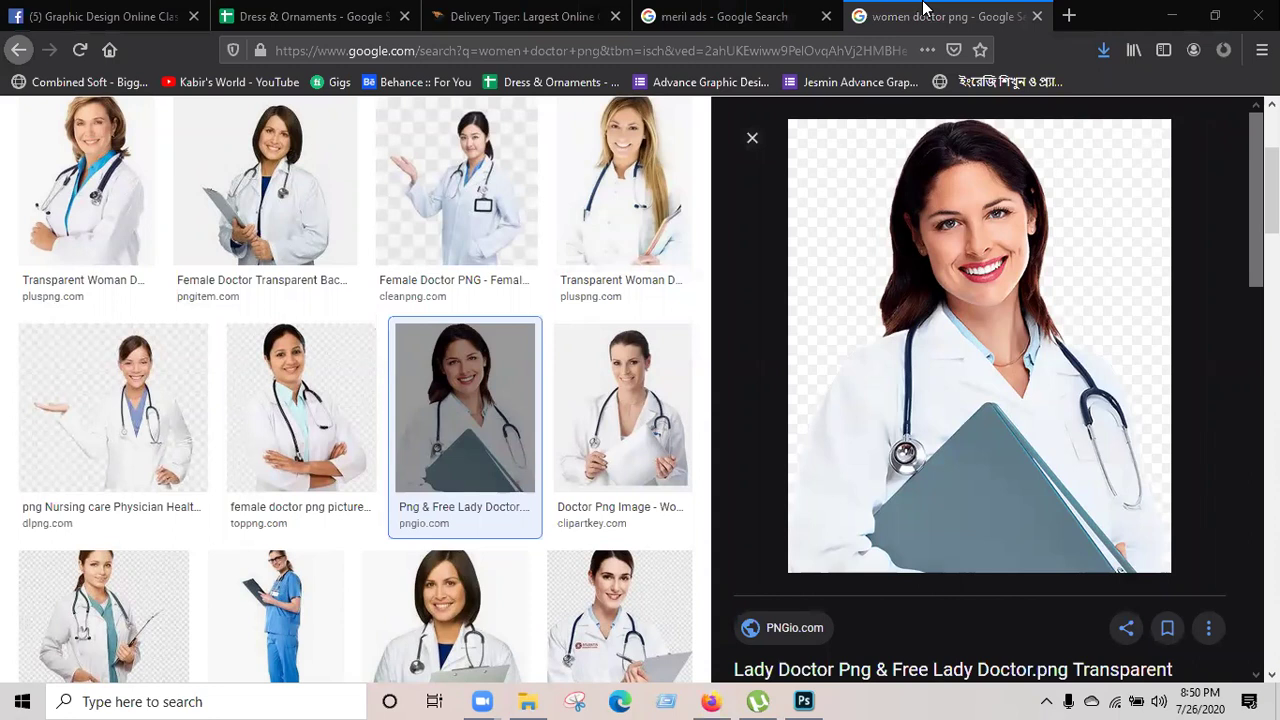
Return to the "meril ads" results, save the headshot bewerbungs-fotos-cv-headshots-zurich_04-1 to the Desktop, and close its preview.
left_click(848, 503)
left_click(757, 16)
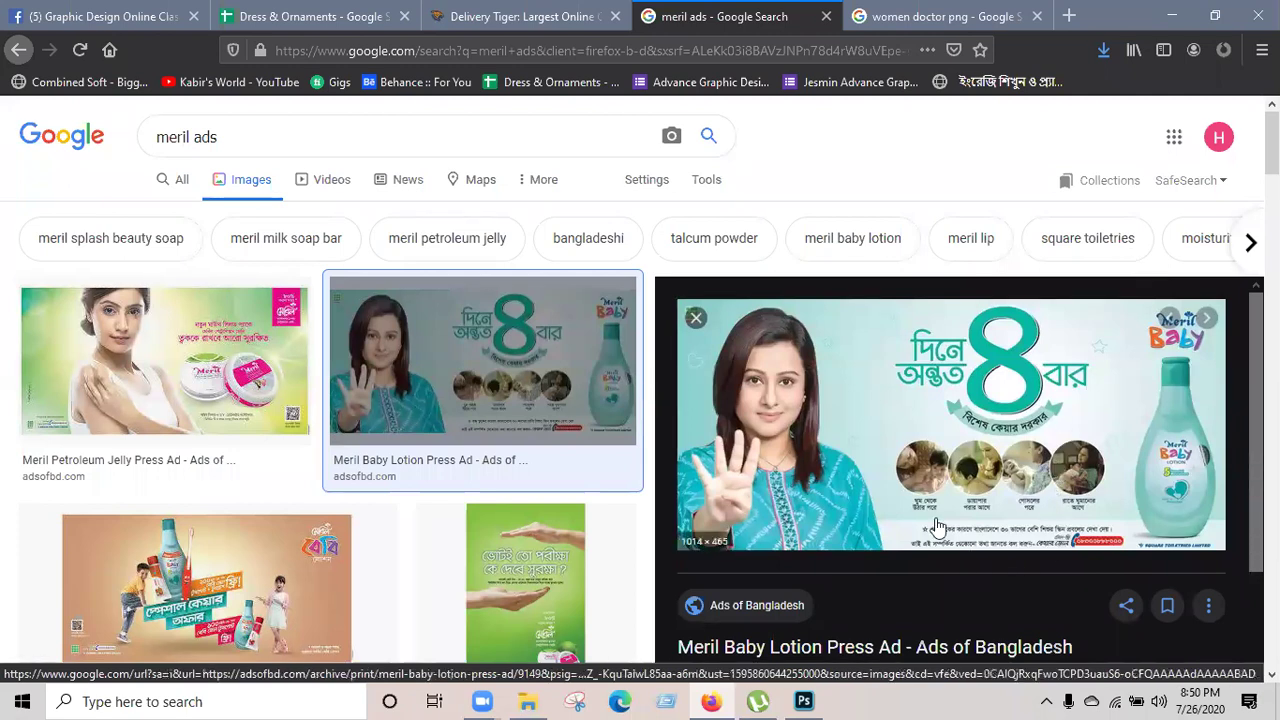
right_click(943, 325)
key("v")
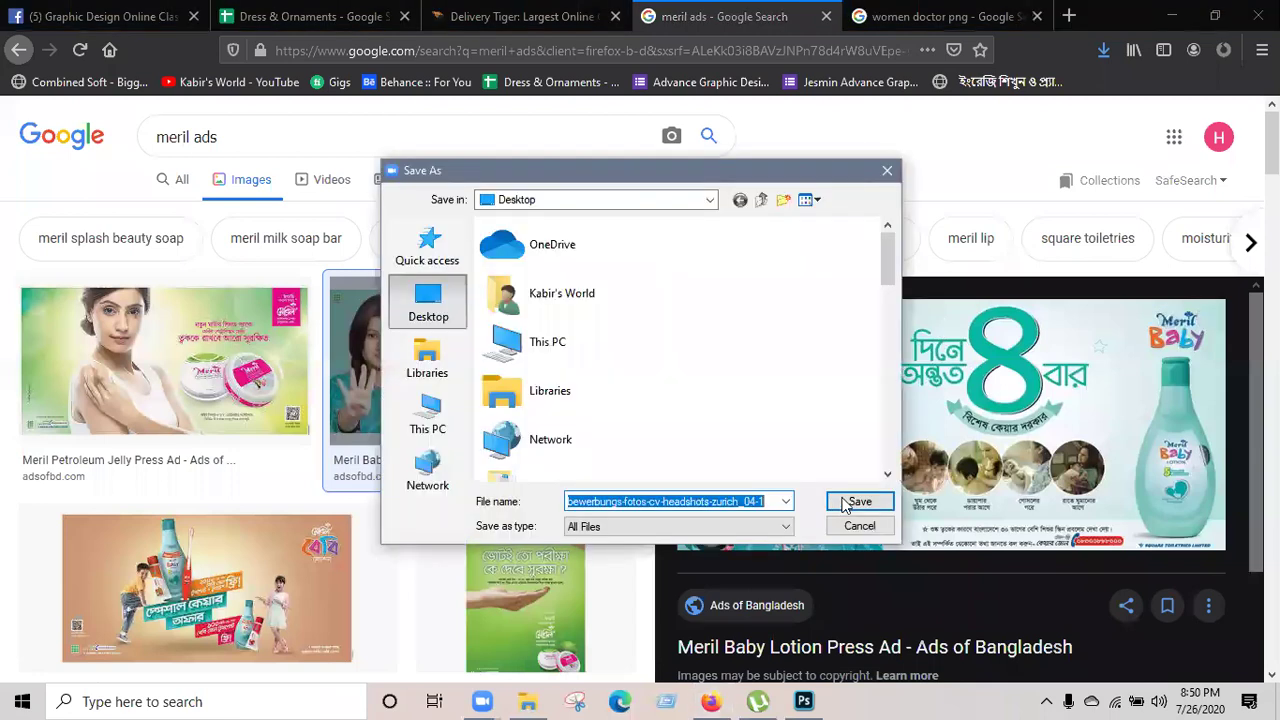
left_click(848, 500)
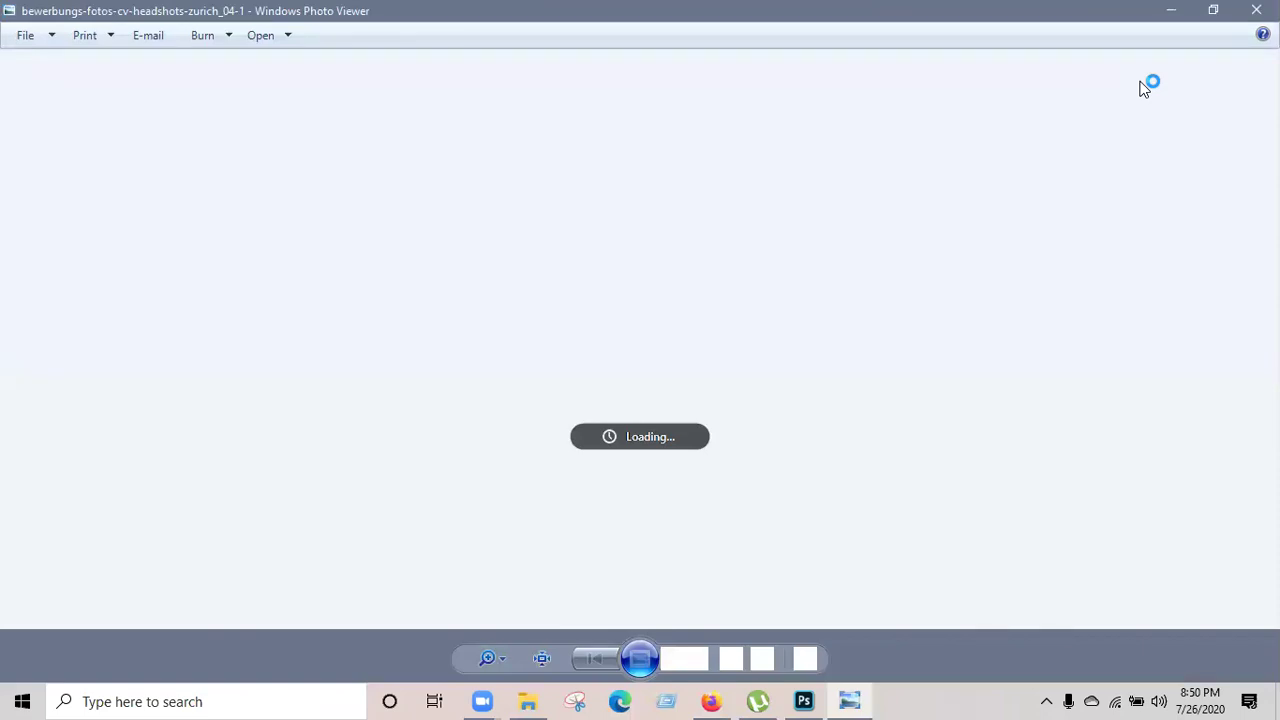
key("alt+F4")
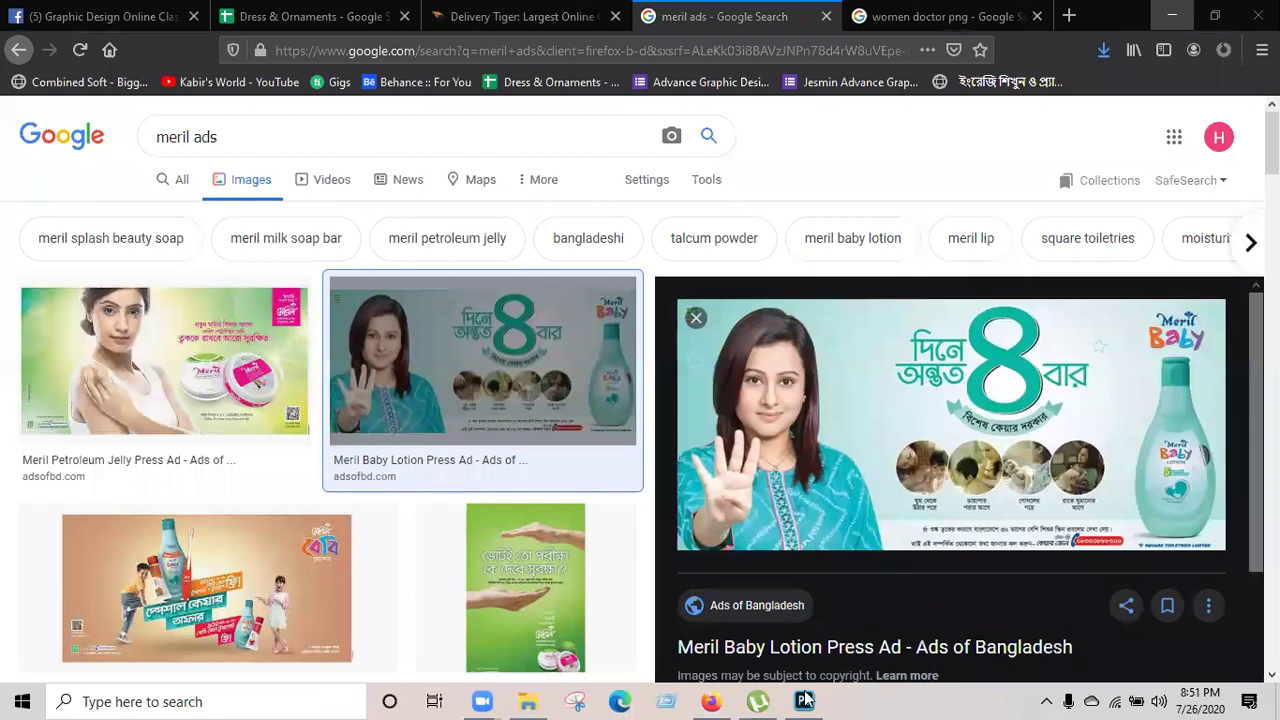
In Photoshop, rotate the blank salmon-coloured canvas 90° clockwise and collapse the Character panel.
left_click(1172, 15)
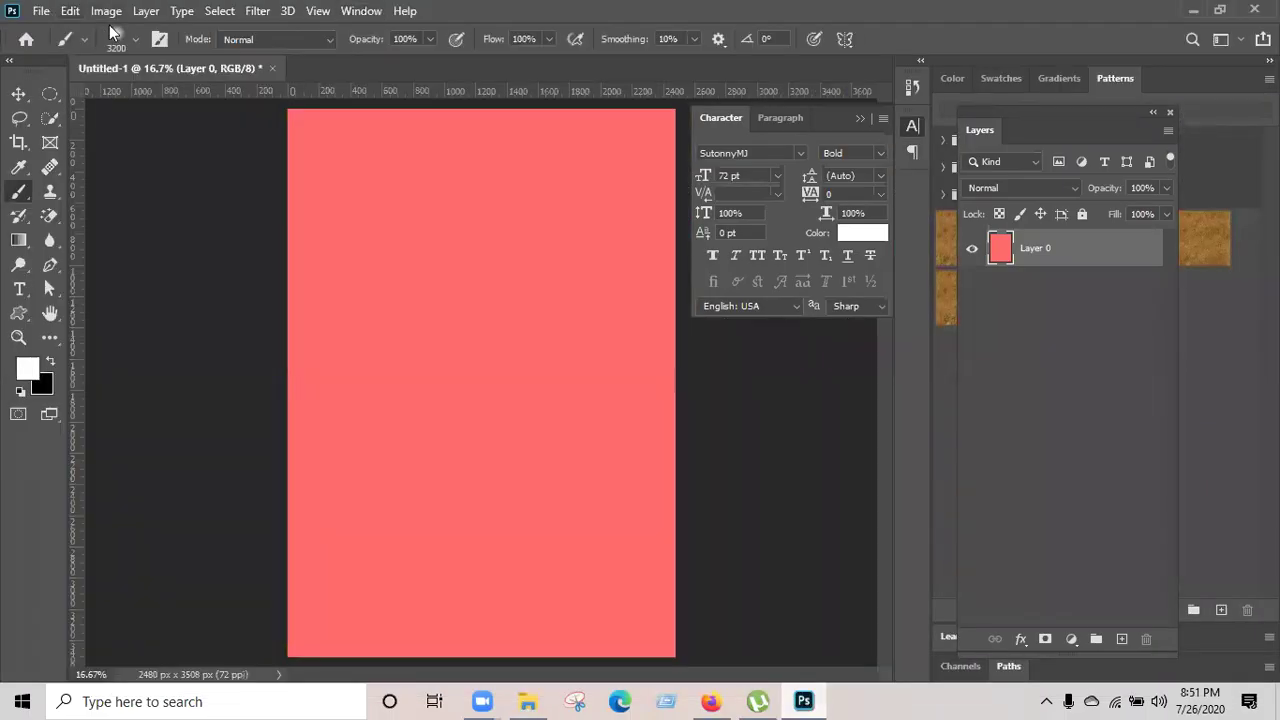
left_click(18, 94)
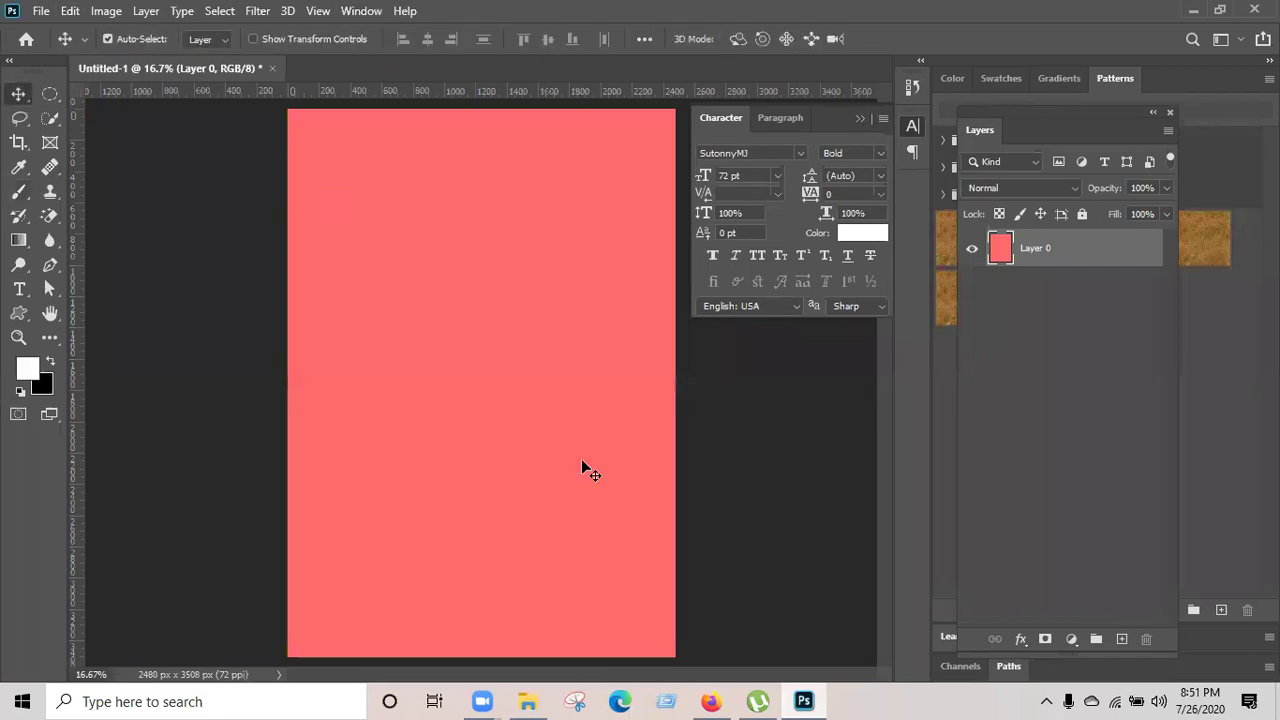
left_click(105, 11)
mouse_move(136, 190)
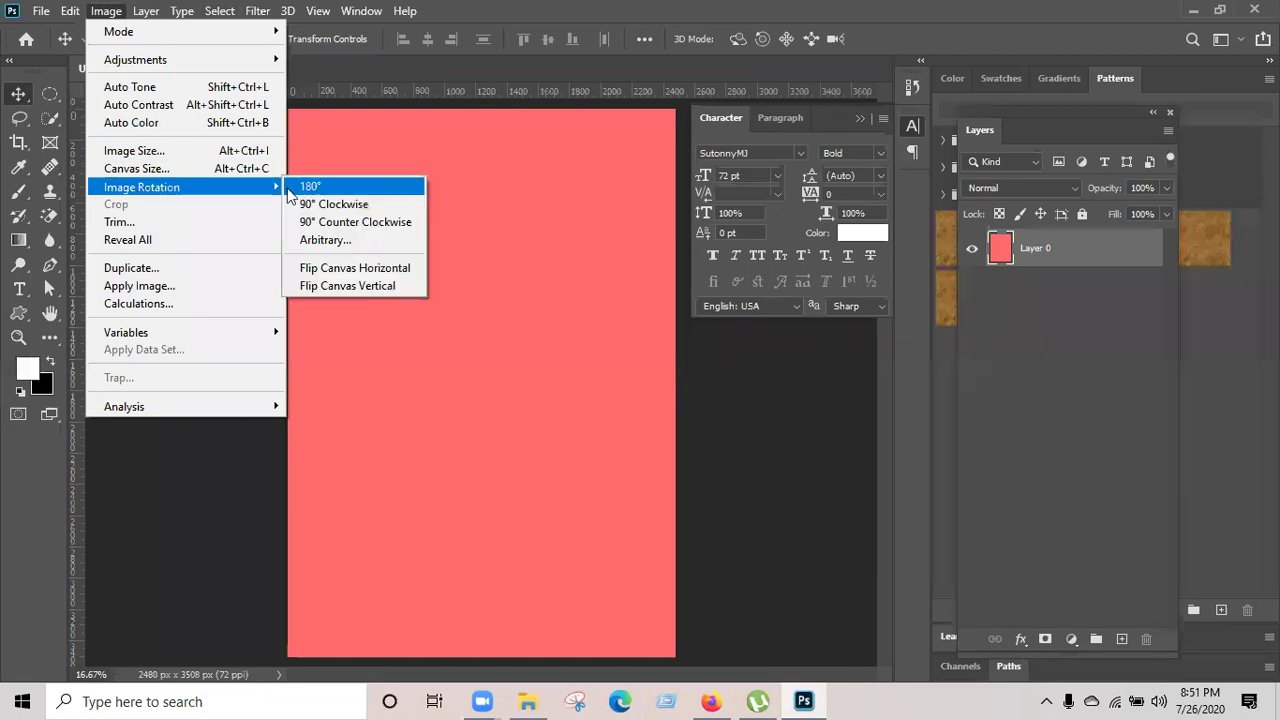
left_click(330, 203)
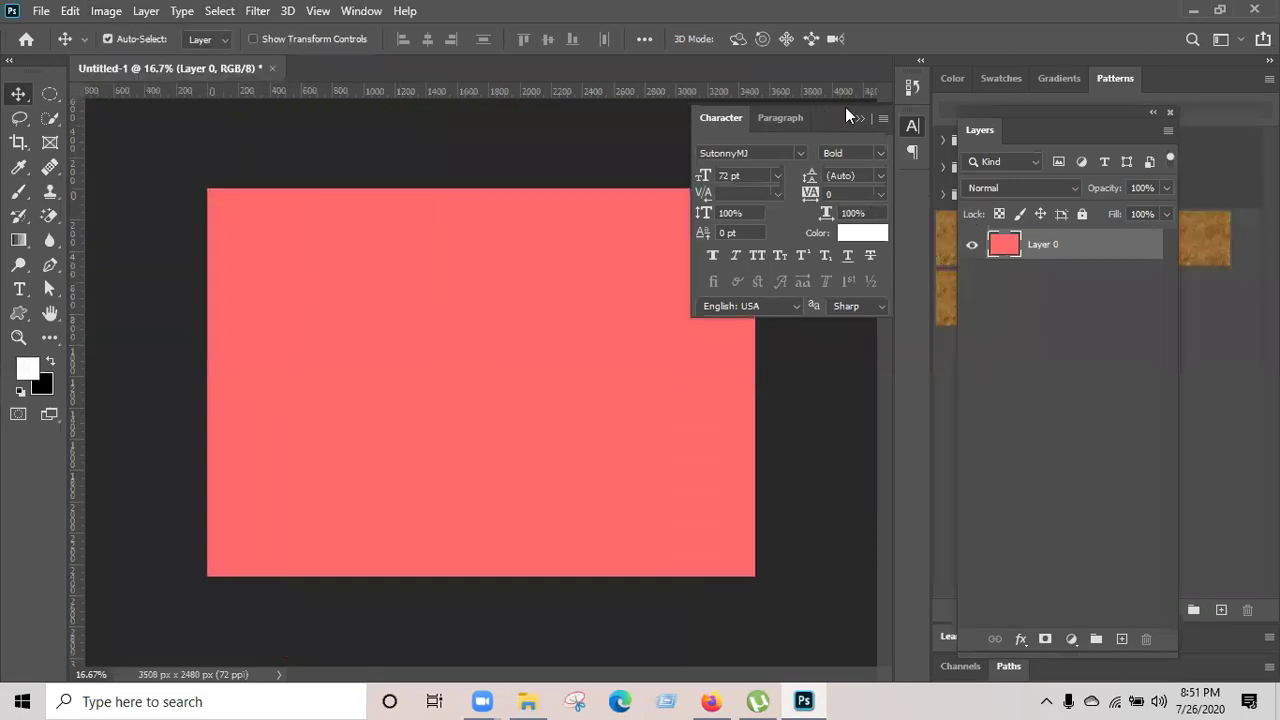
left_click(860, 118)
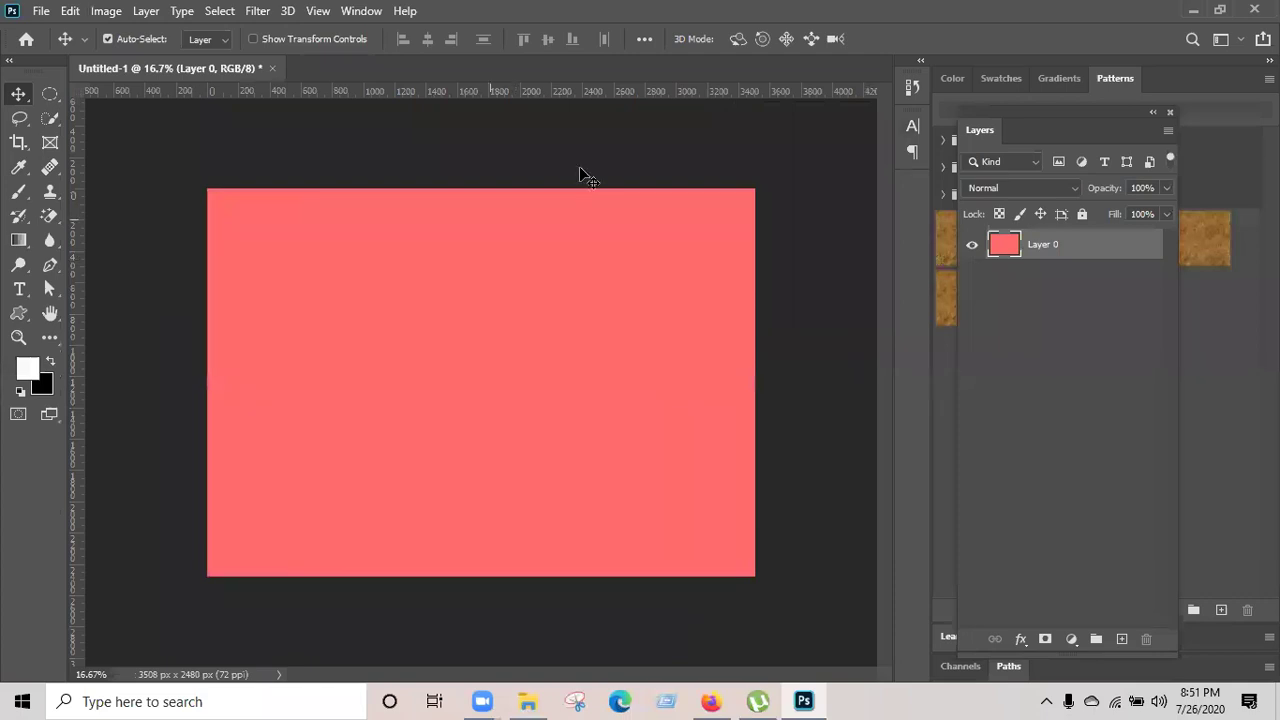
Go to the Windows desktop and view the meril-baby-lotion reference advertisement.
left_click(1193, 10)
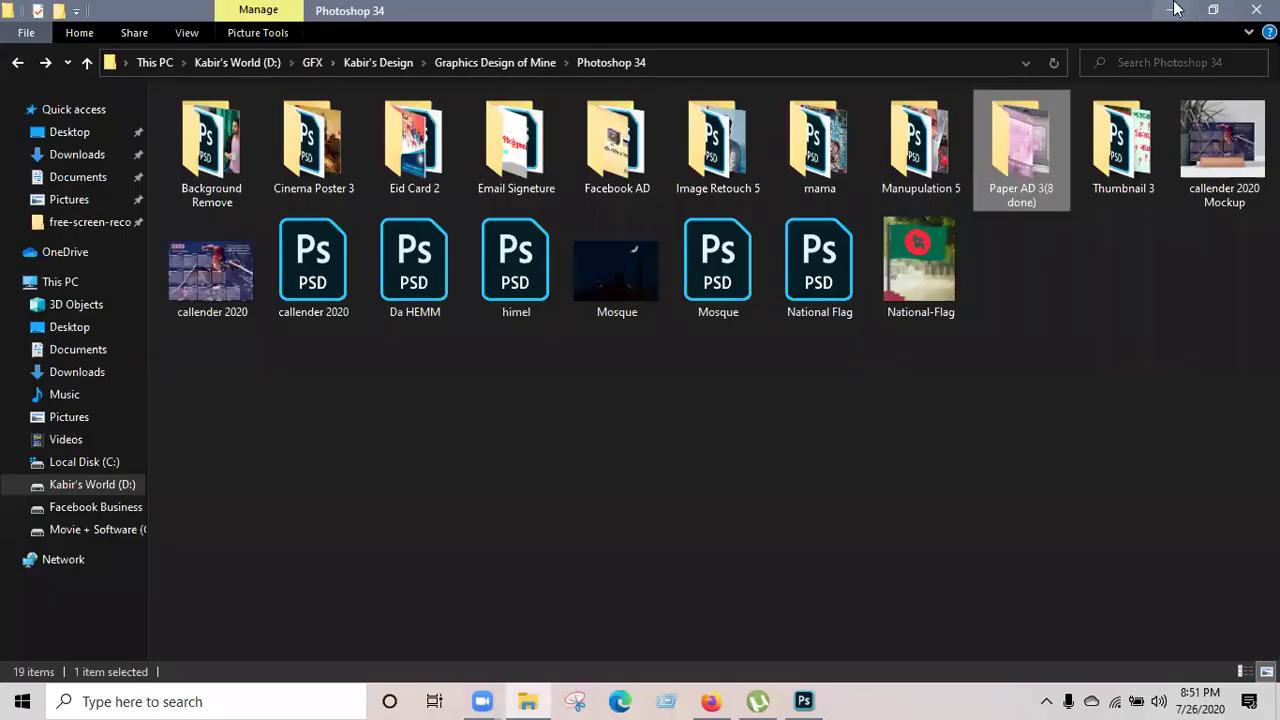
left_click(1175, 9)
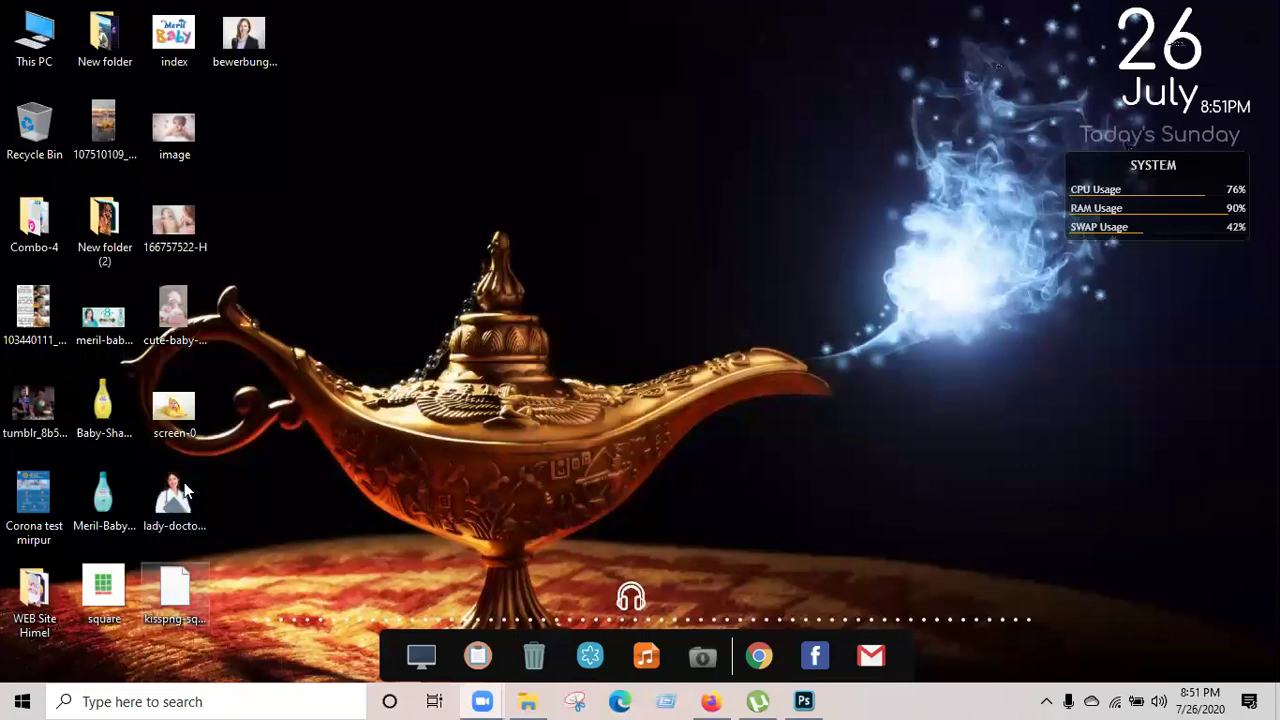
double_click(107, 330)
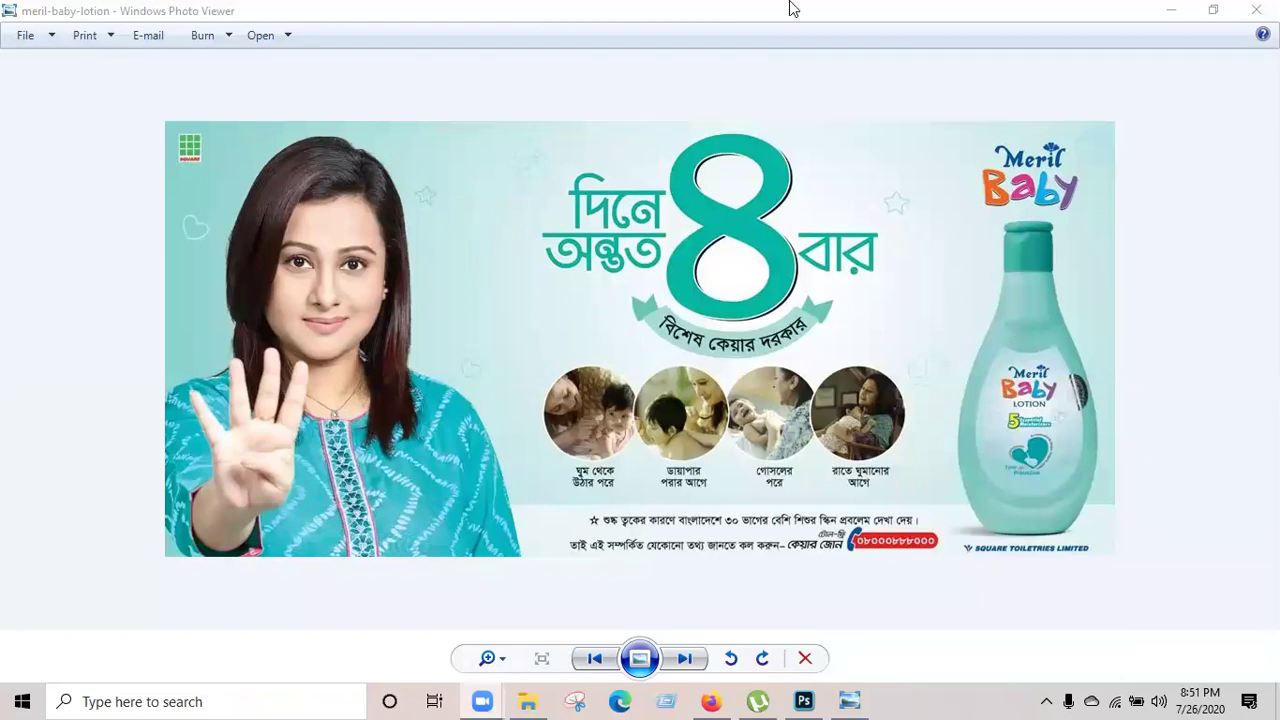
left_click(1160, 9)
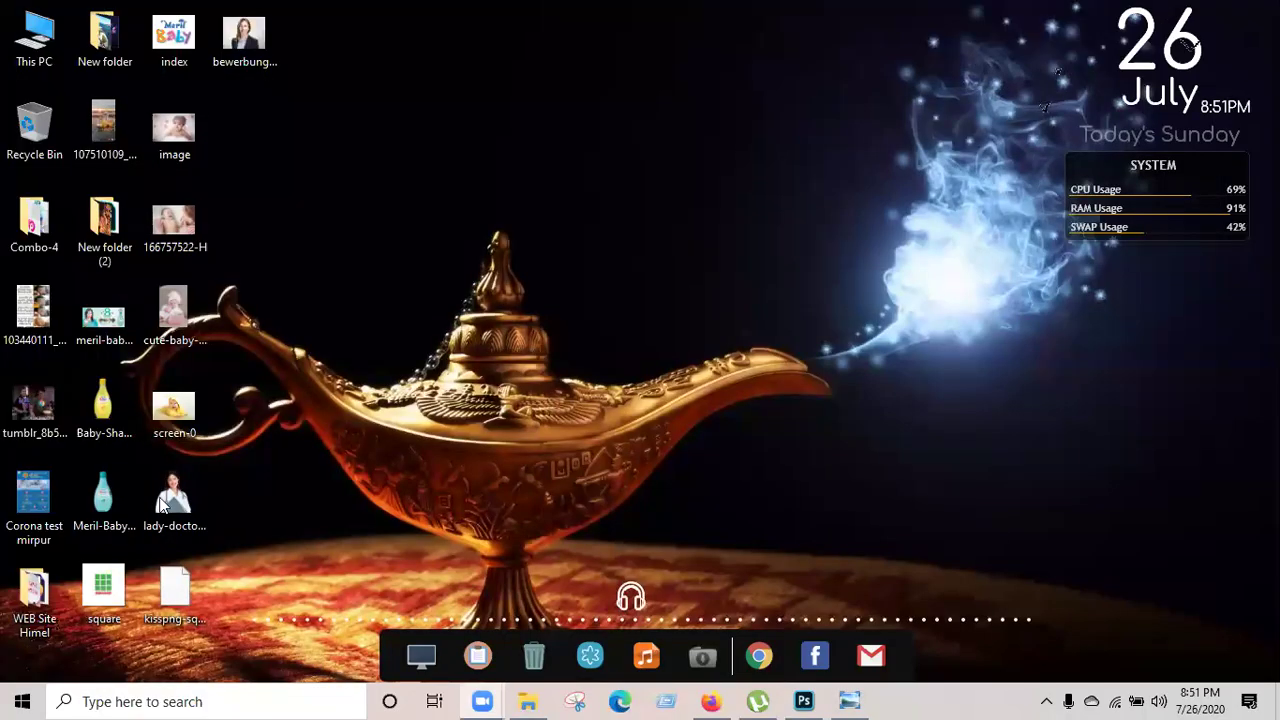
Place the Meril Baby lotion bottle image in the Photoshop document, scale it to about 293%, and move it to the canvas's lower right.
left_click(115, 500)
left_click_drag(145, 505, 660, 378)
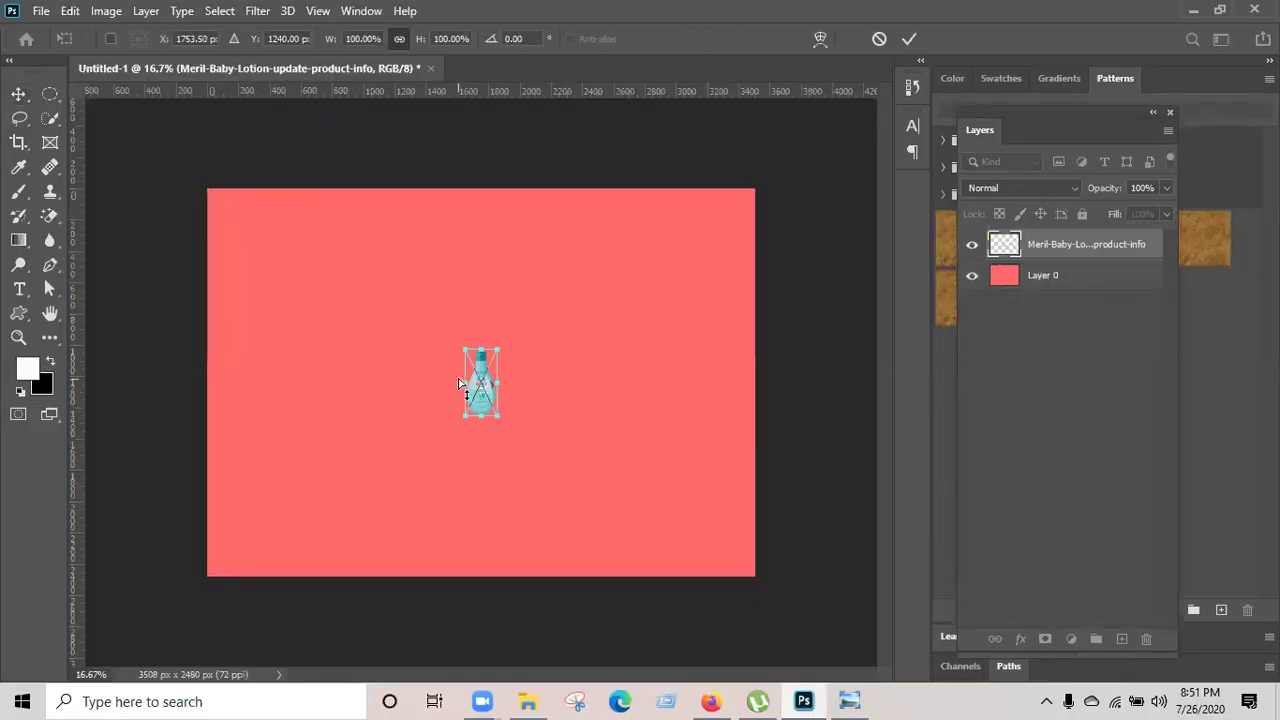
key("ctrl+plus")
key("ctrl+minus")
left_click_drag(495, 420, 535, 481)
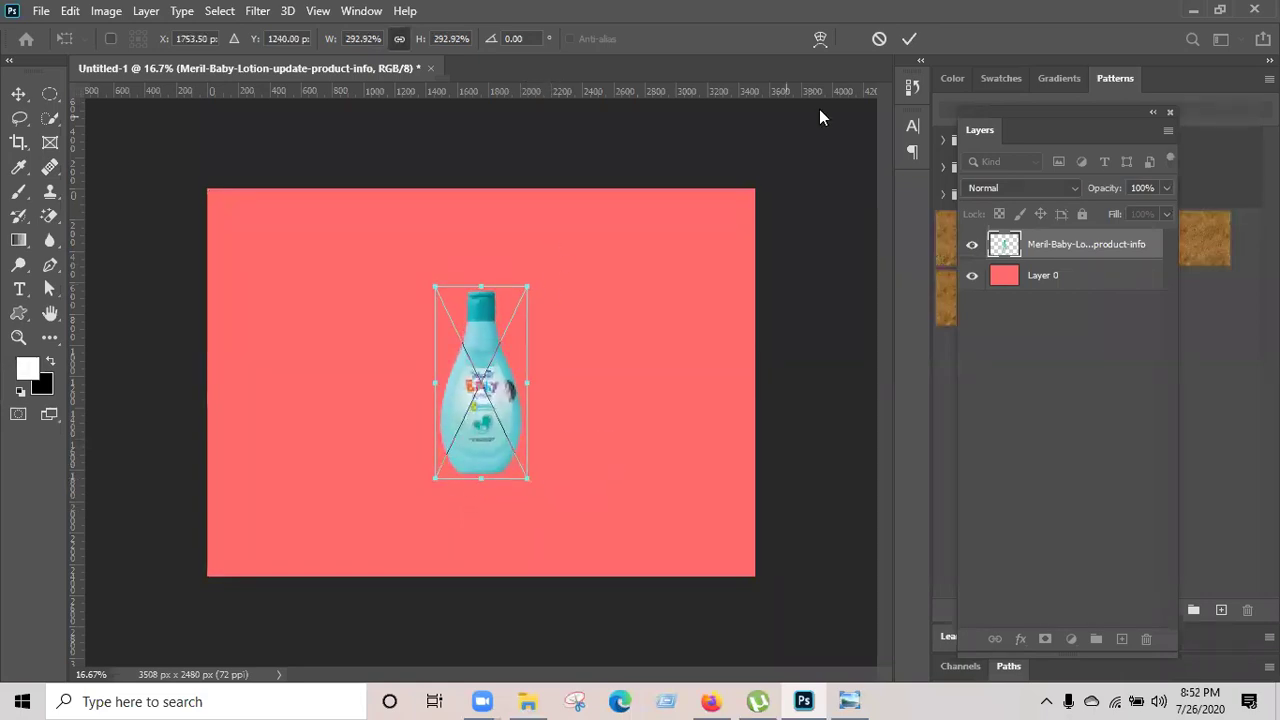
left_click(909, 38)
left_click_drag(484, 432, 686, 479)
Check the meril-baby-lotion reference advertisement, and create a new Photoshop document of 1200 × 628 pixels at 72 pixels/inch with a white background.
left_click(849, 700)
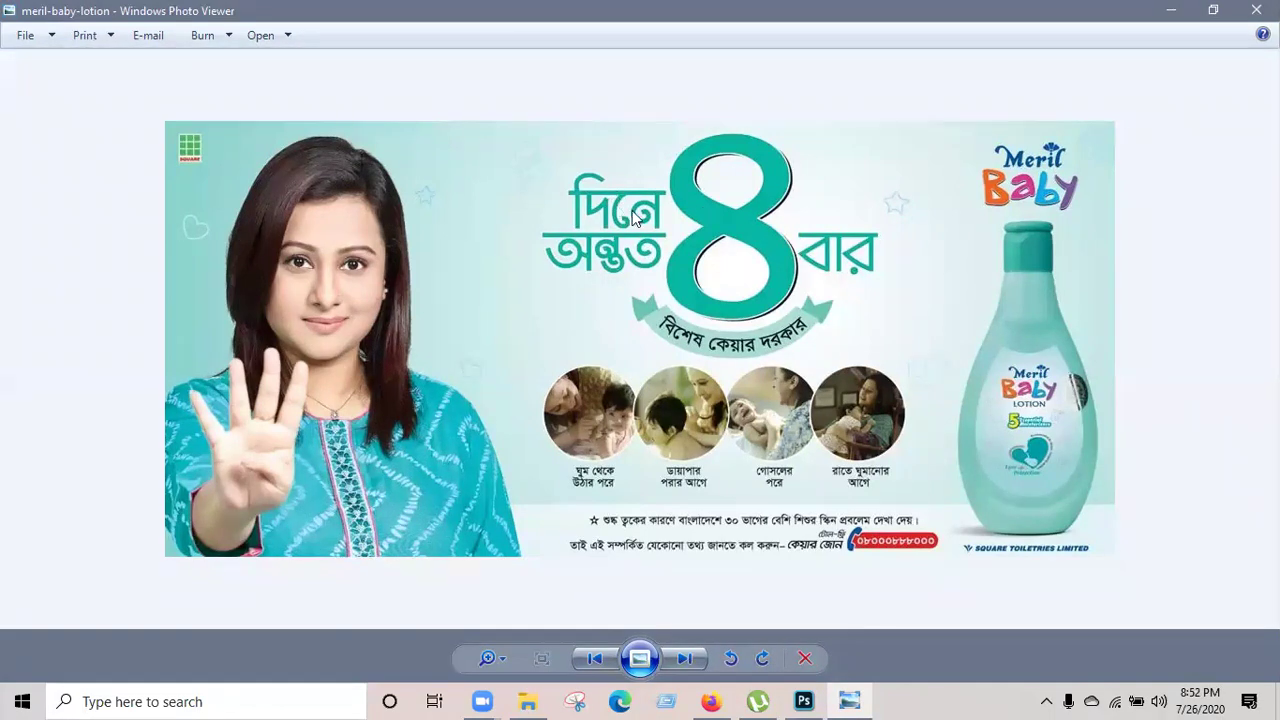
left_click(806, 700)
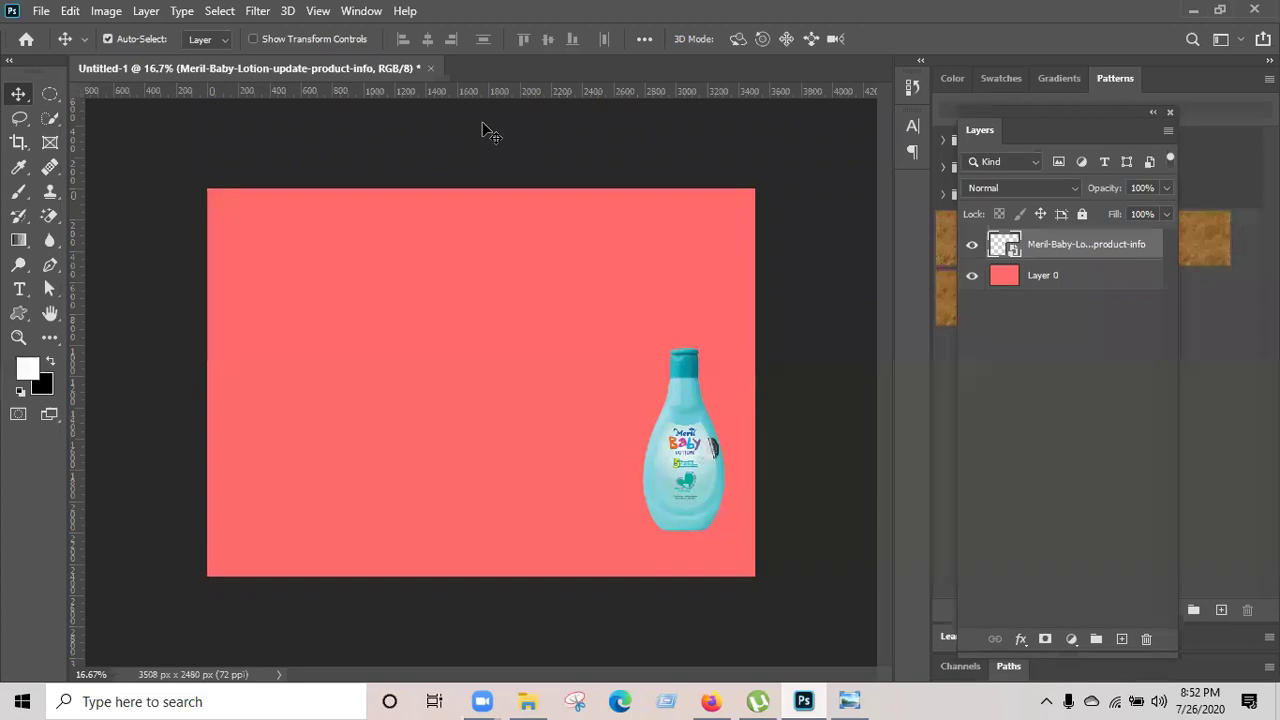
left_click(41, 11)
key("Escape")
key("ctrl+n")
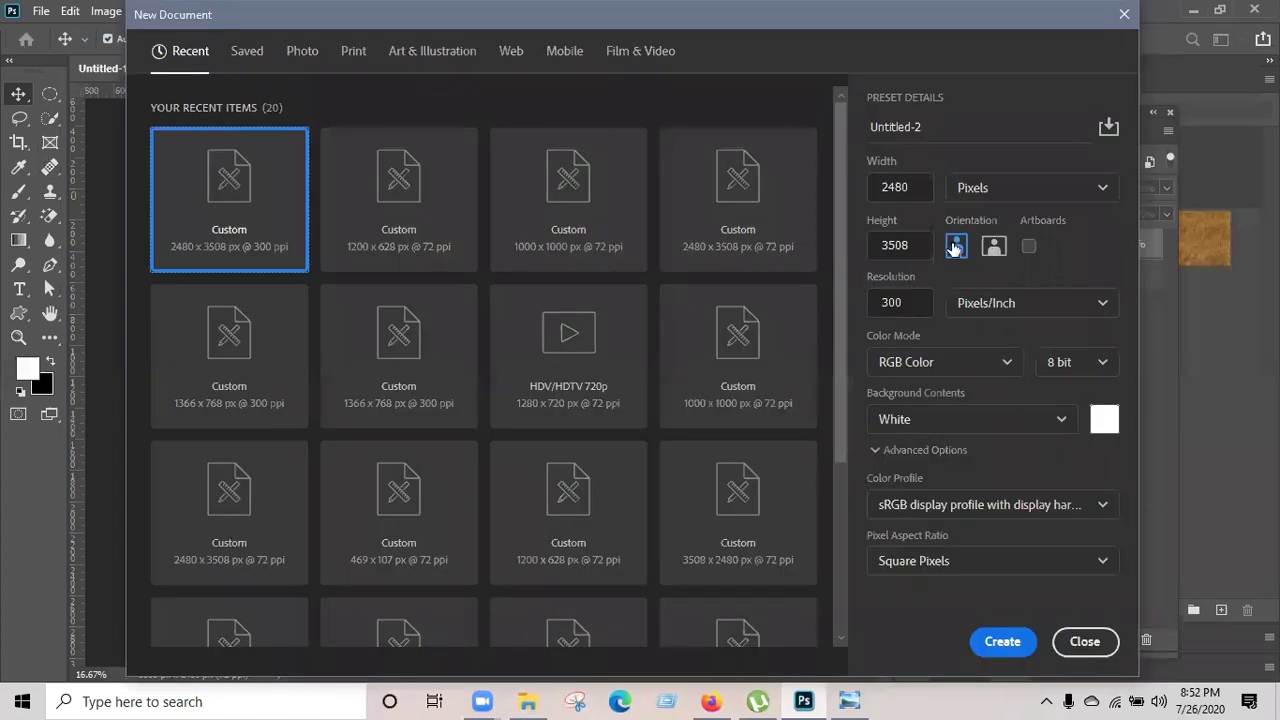
double_click(926, 190)
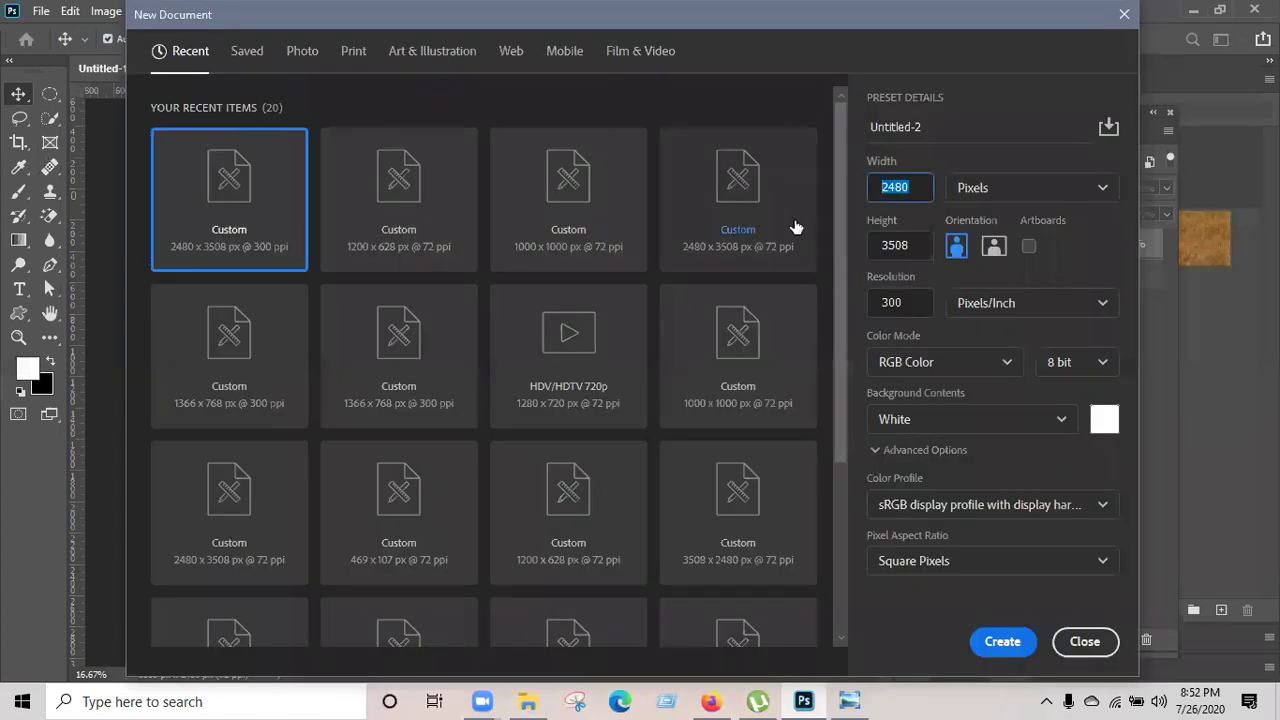
type("1200")
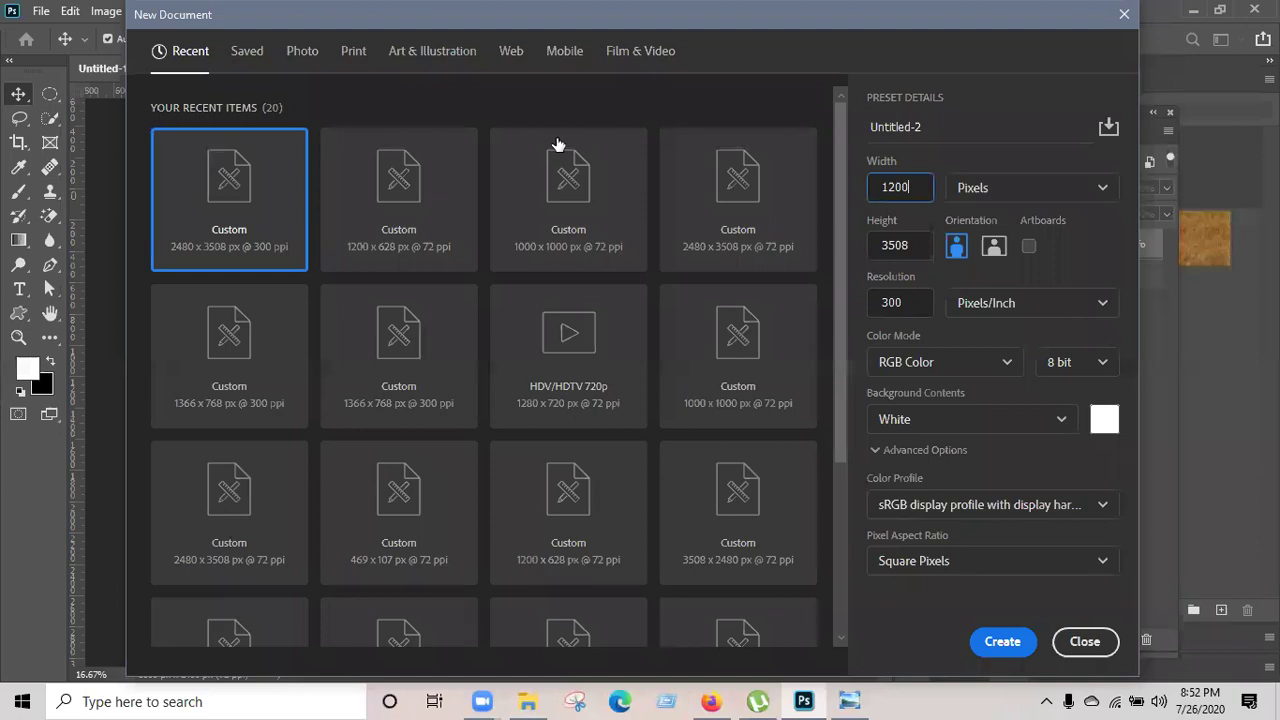
left_click(916, 243)
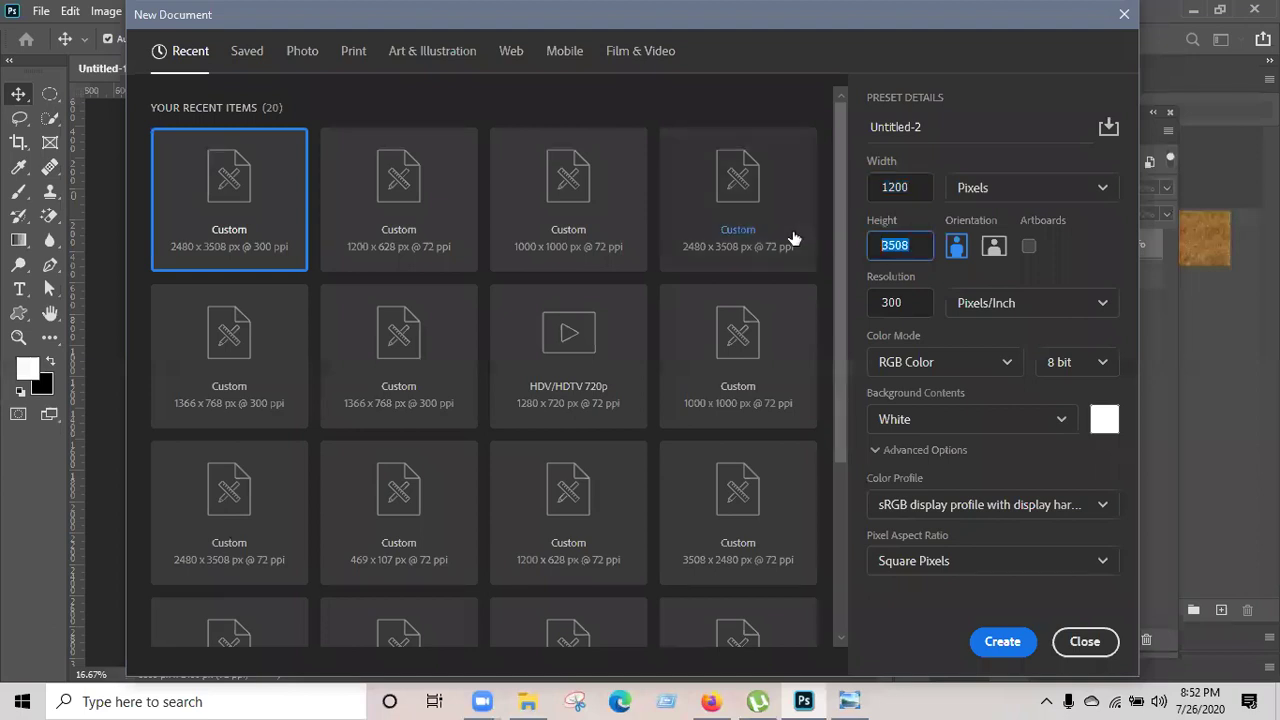
type("628")
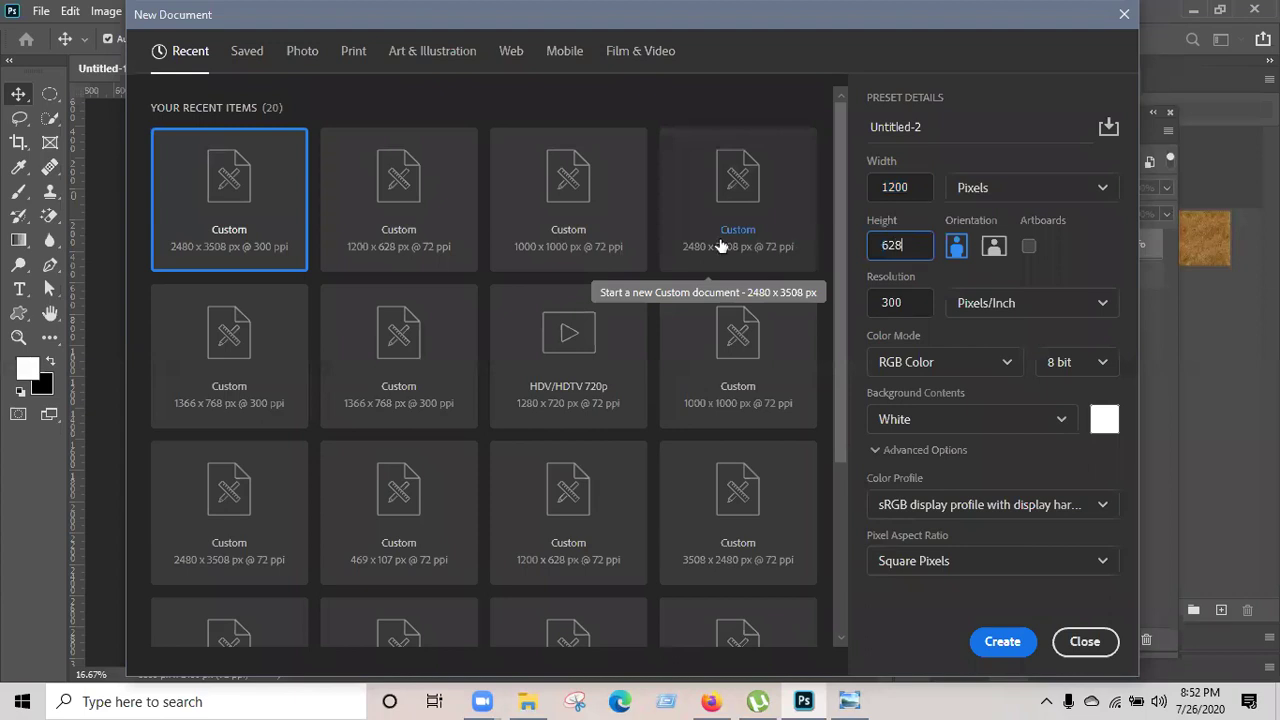
key("Tab")
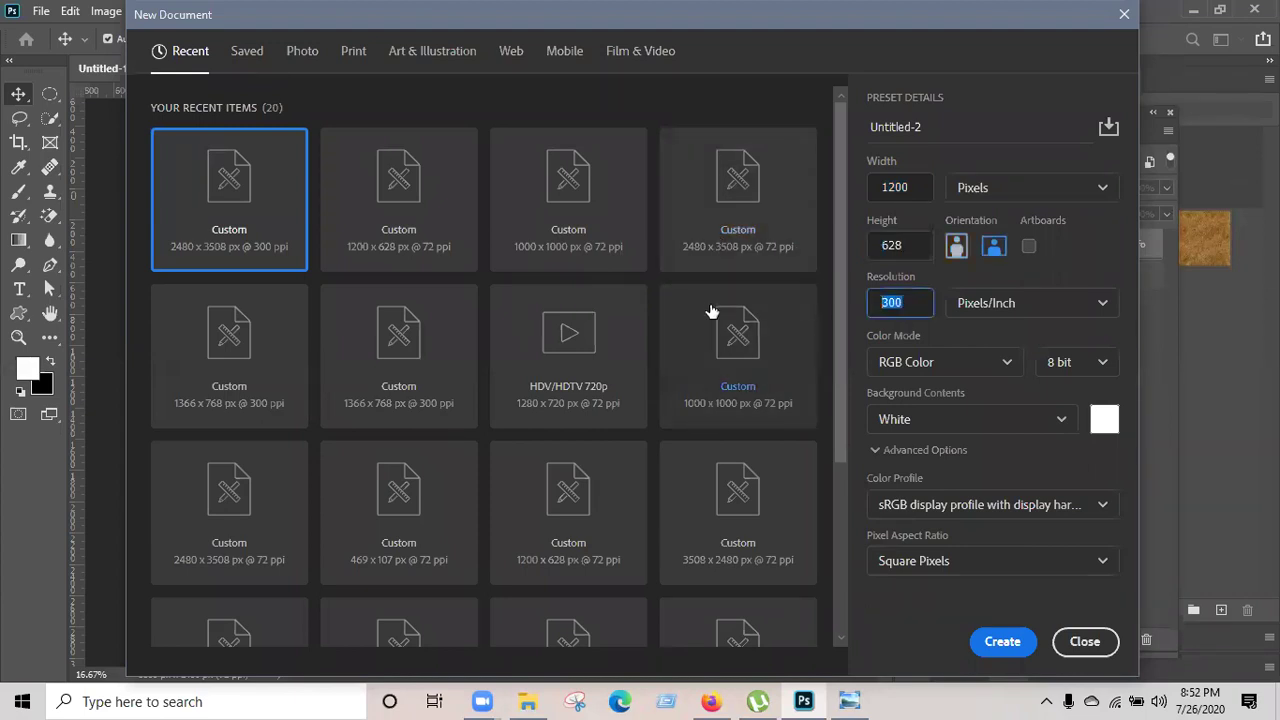
type("72")
left_click(1003, 642)
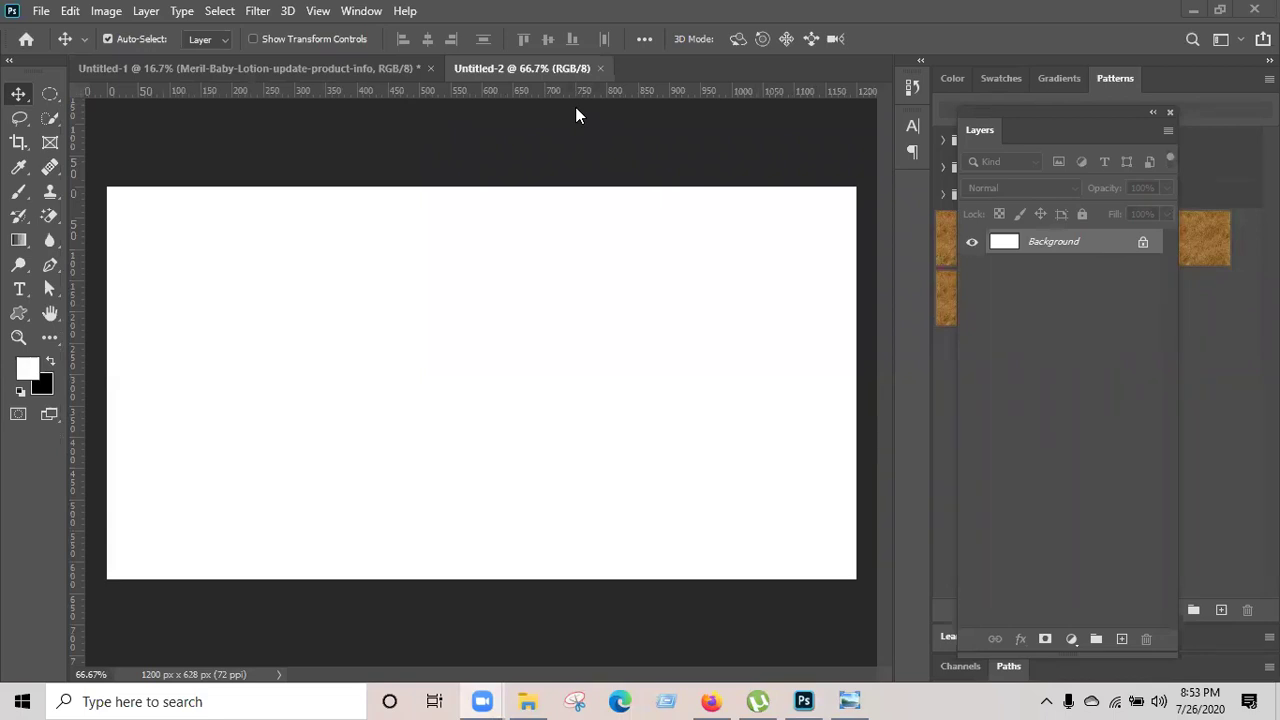
Close the salmon-coloured Untitled-1 document without saving it, keeping the new white document open.
left_click(358, 68)
key("ctrl+Tab")
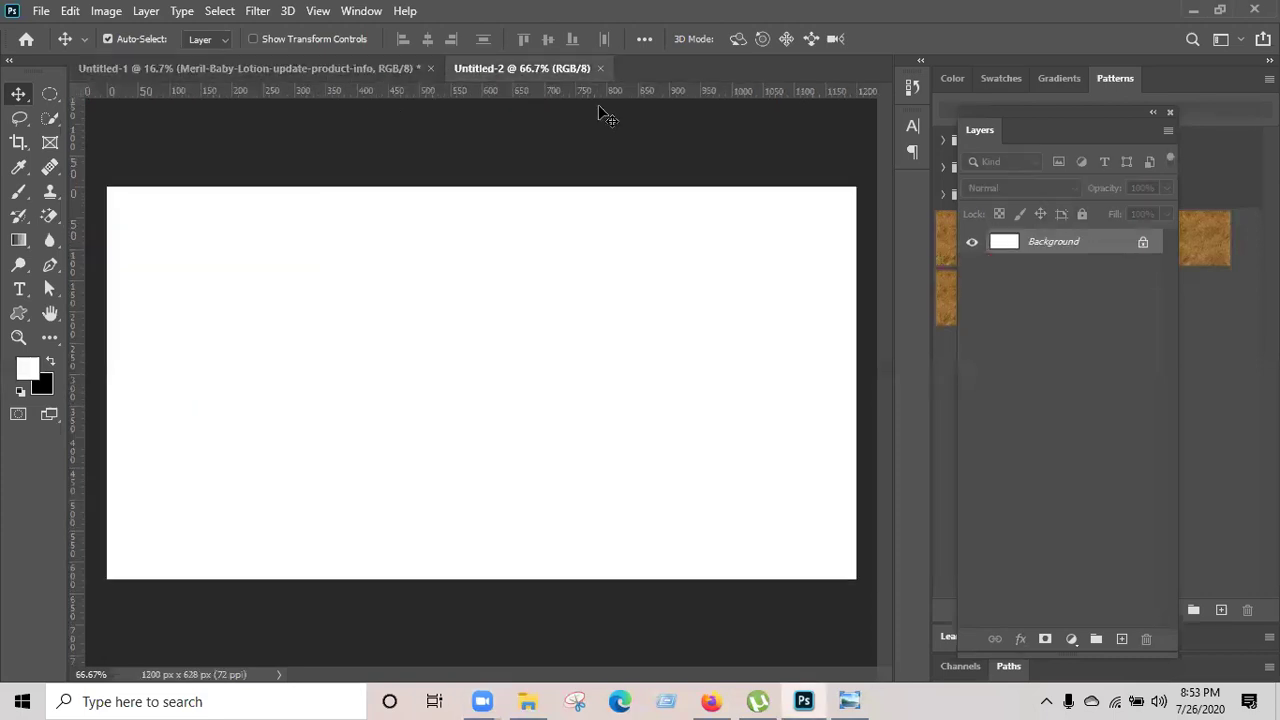
left_click(430, 68)
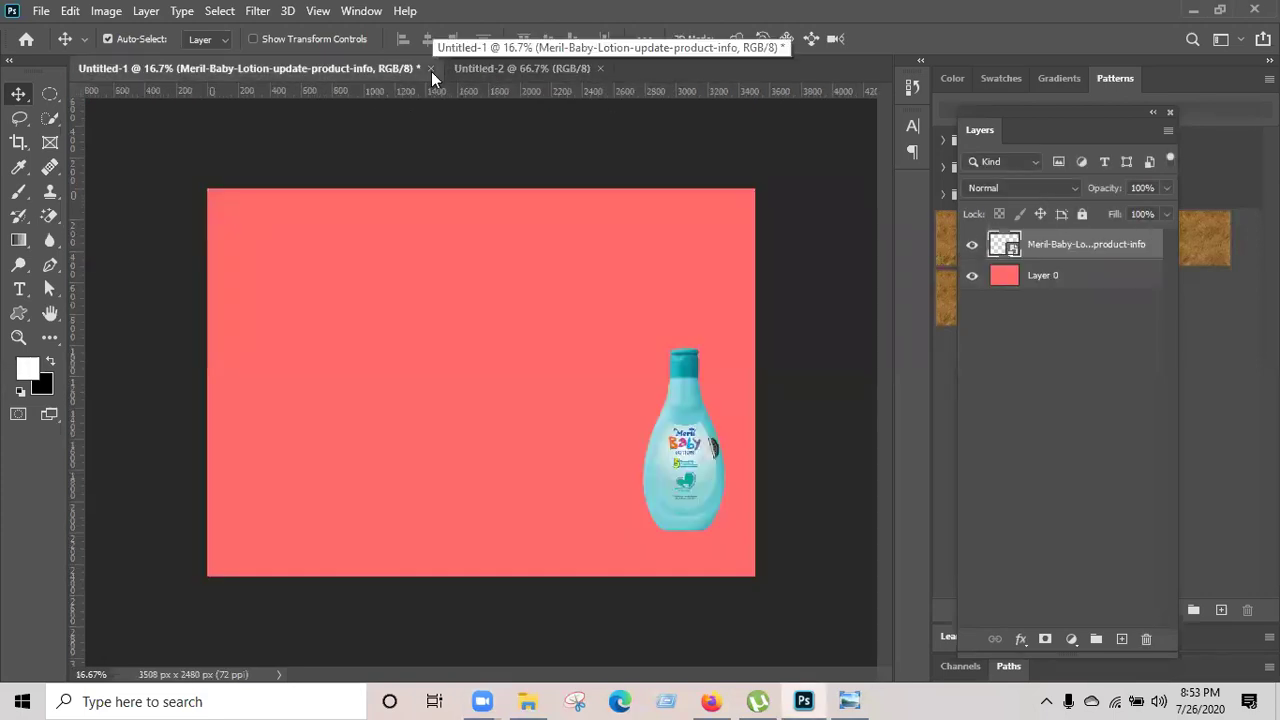
left_click(610, 273)
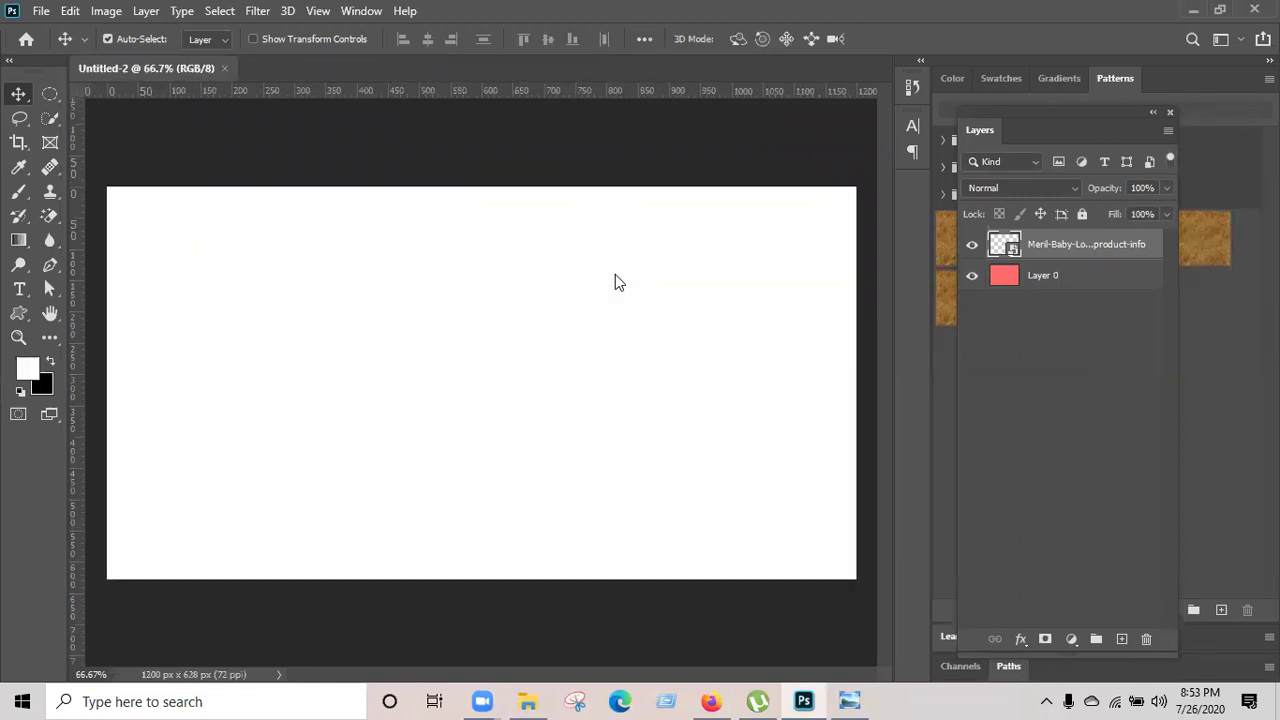
Review the meril-baby-lotion reference advertisement, minimize it to reveal the desktop, and return to the blank Photoshop document.
key("alt+Tab")
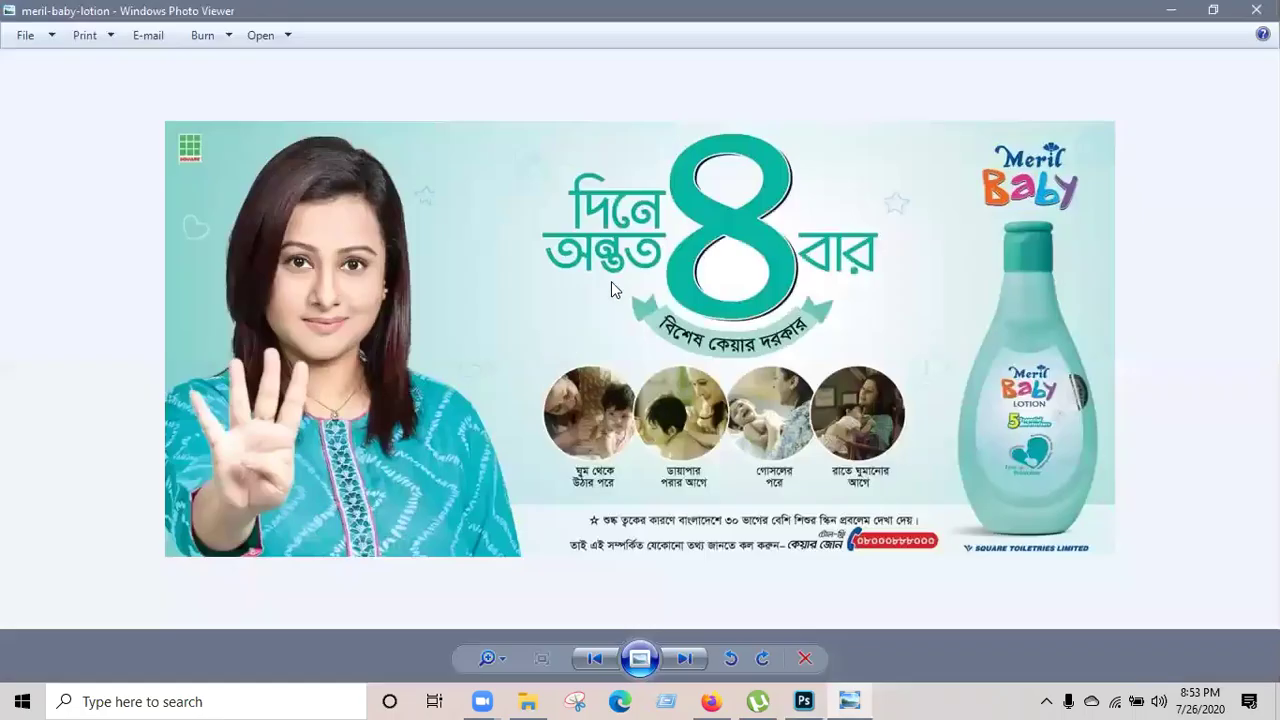
left_click(1169, 12)
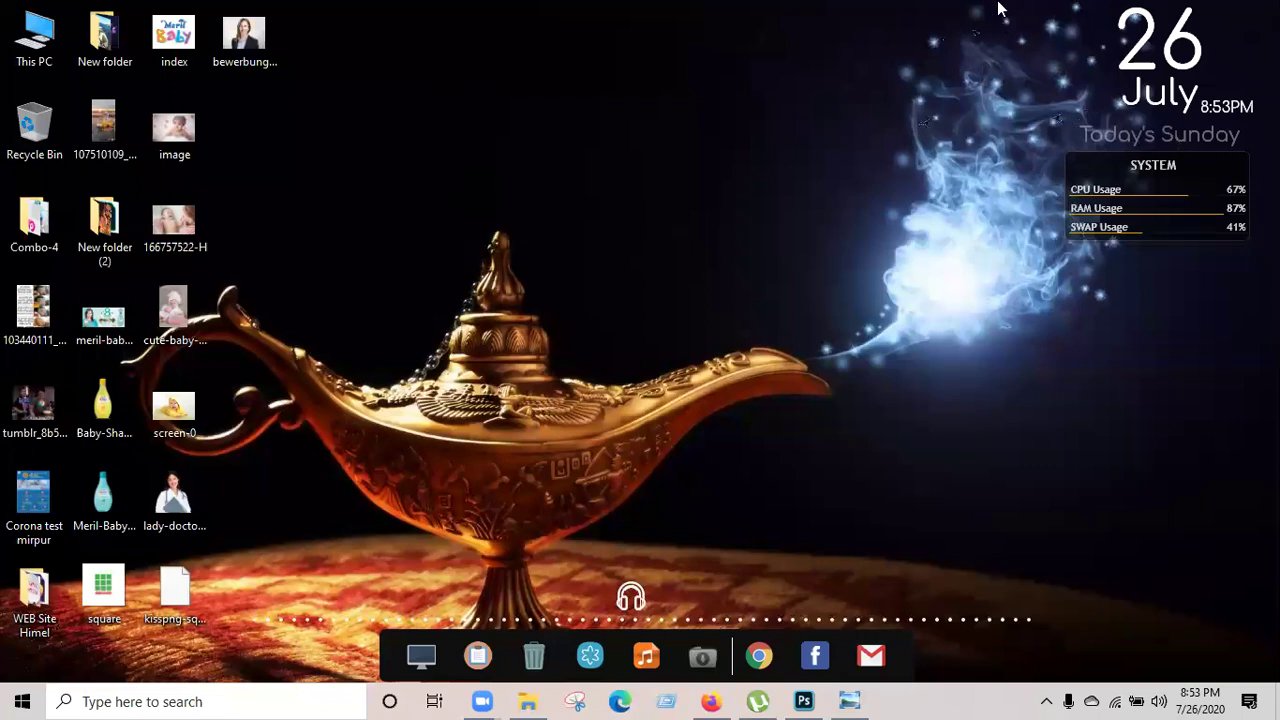
right_click(703, 144)
left_click(720, 203)
left_click(804, 701)
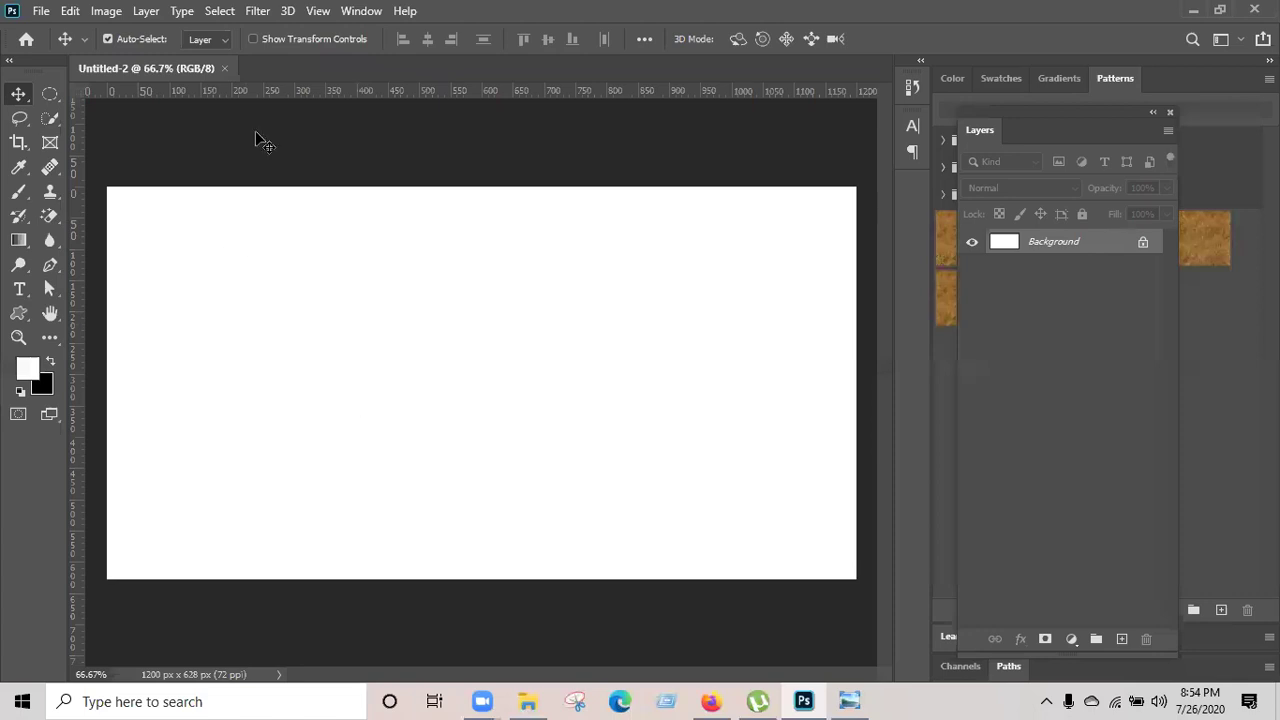
Place the Meril Baby lotion bottle image from the desktop at 100% scale near the canvas's lower right, centred at about X 1078, Y 381 px.
key("F7")
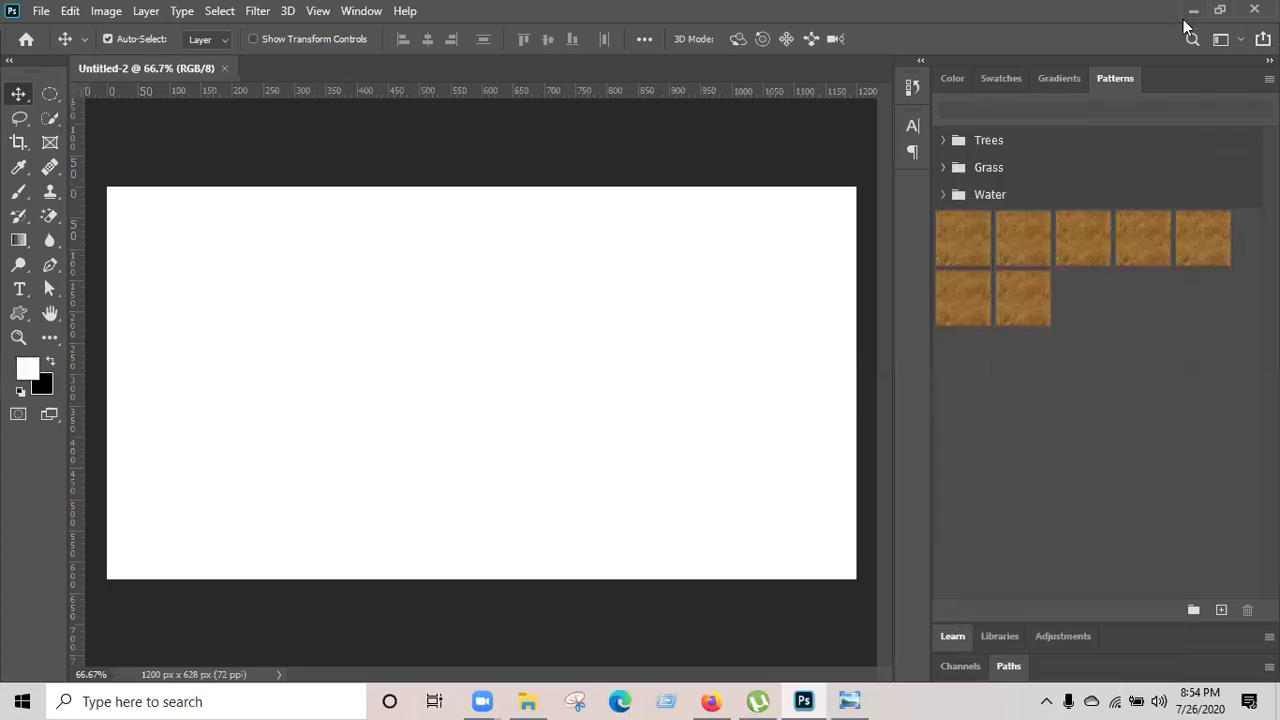
left_click(1192, 12)
left_click_drag(103, 490, 768, 540)
left_click_drag(533, 421, 779, 457)
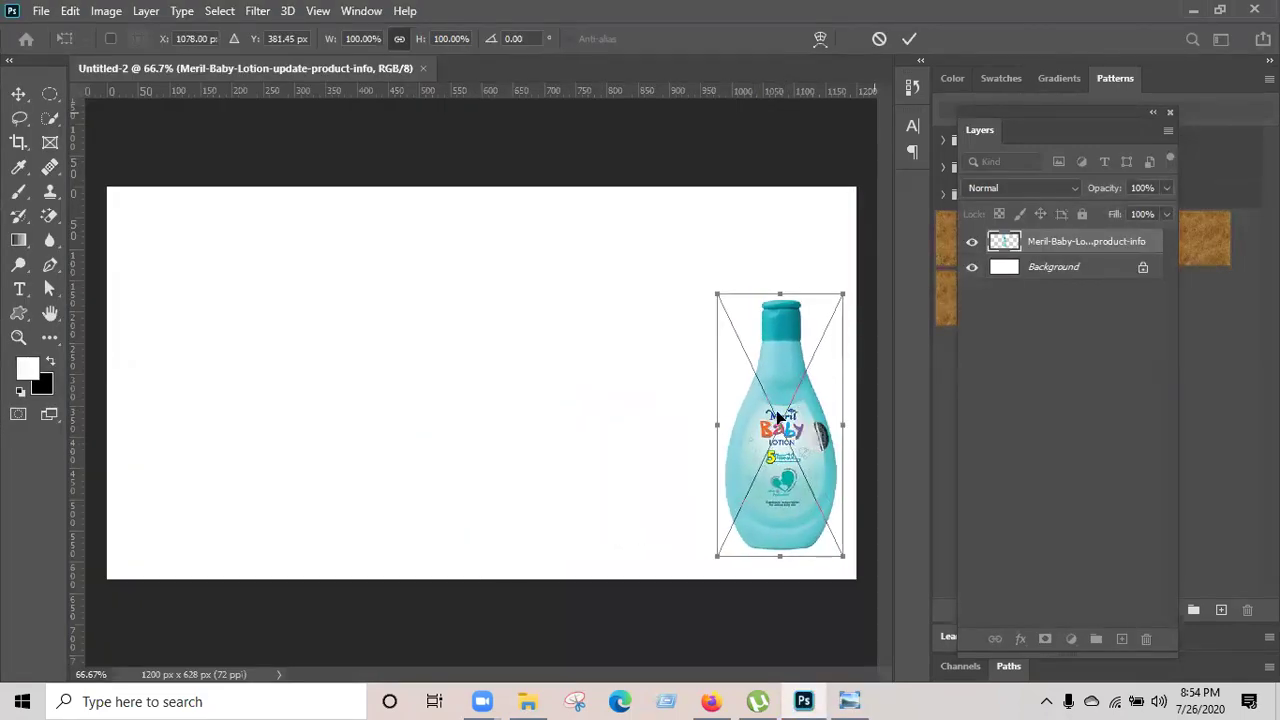
left_click(909, 39)
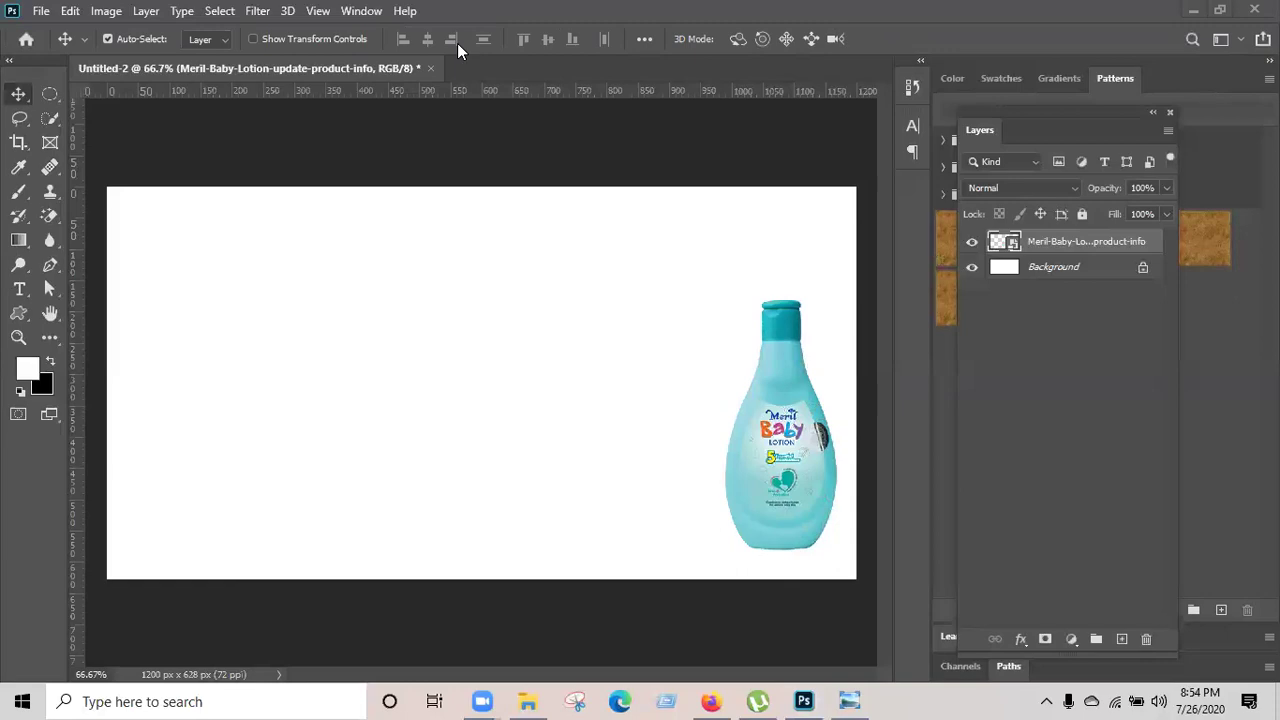
Compare the bottle's placement with the layout of the meril-baby-lotion reference advertisement, and return to Photoshop.
left_click(856, 699)
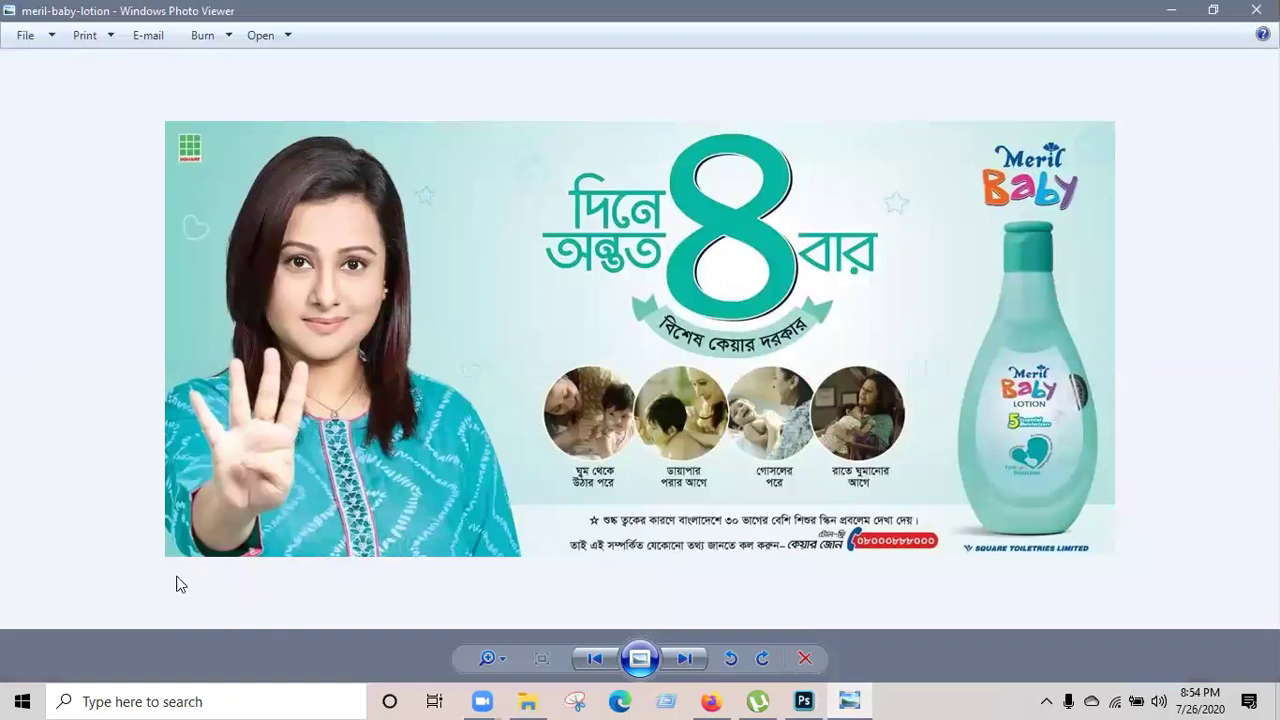
left_click(858, 699)
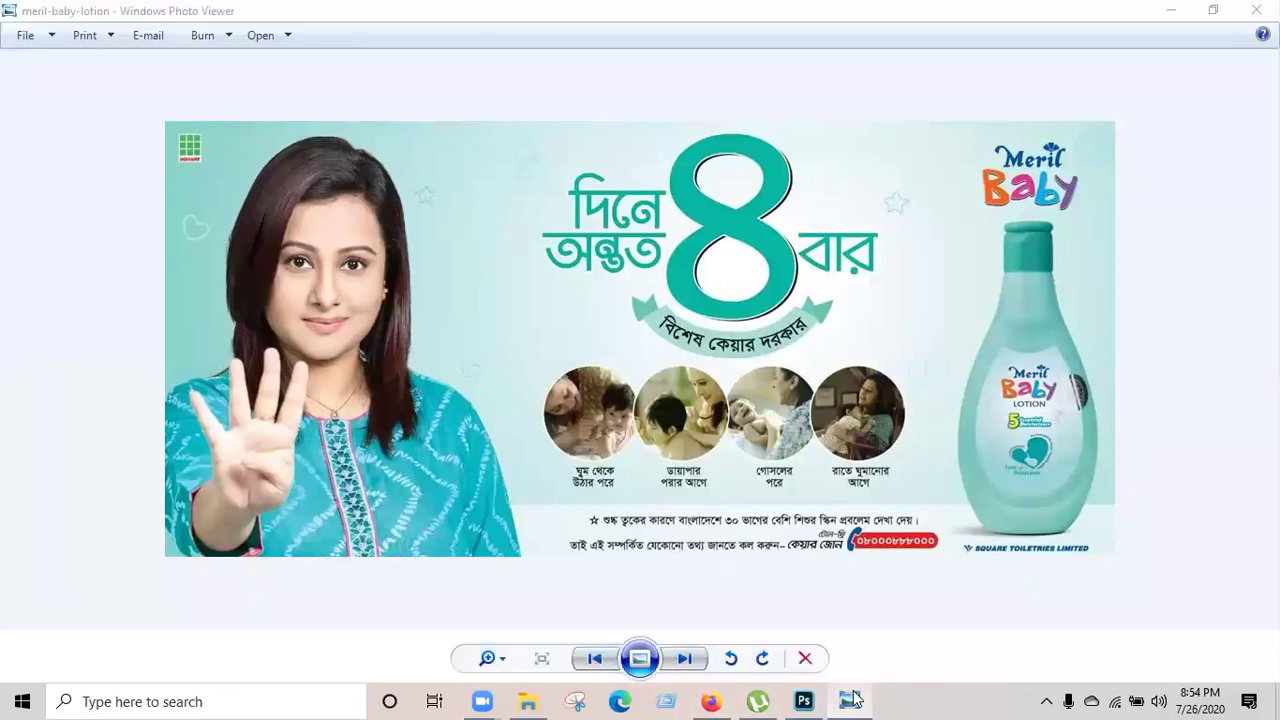
left_click(855, 699)
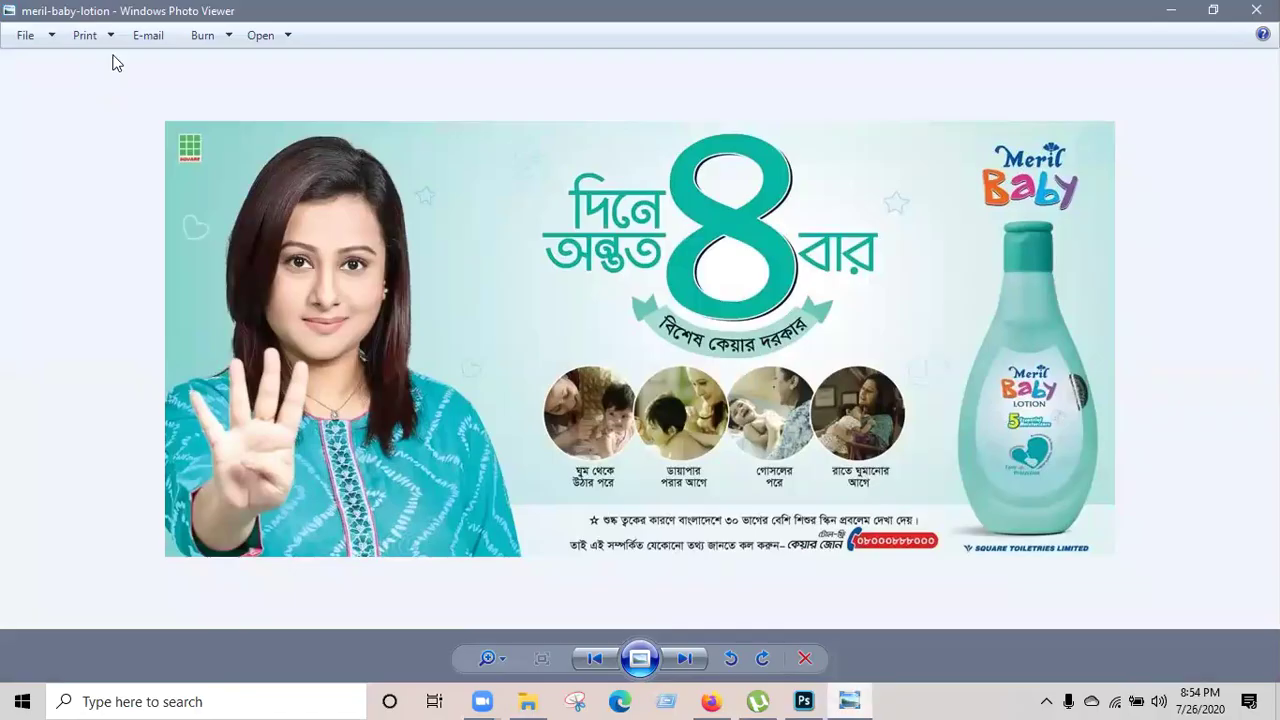
left_click(859, 699)
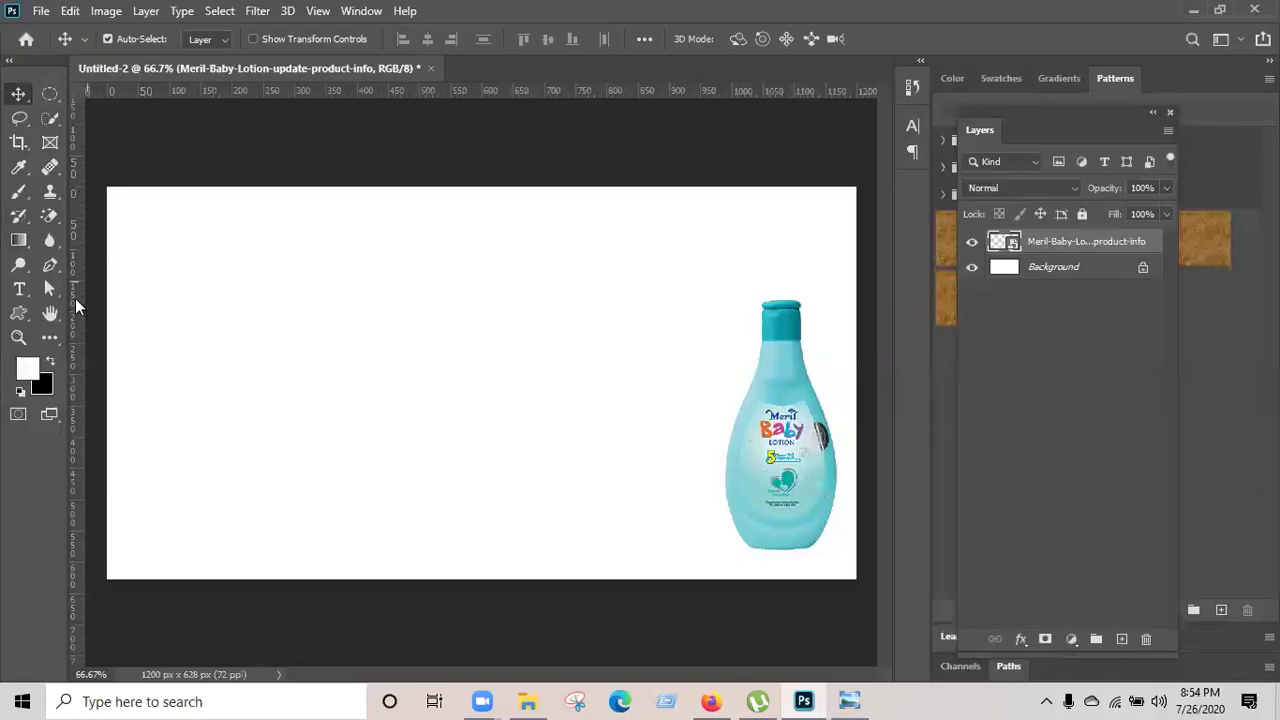
Sample the light blue just below the bottle's cap as foreground colour, and add a new layer named BG beneath the bottle layer.
left_click(20, 170)
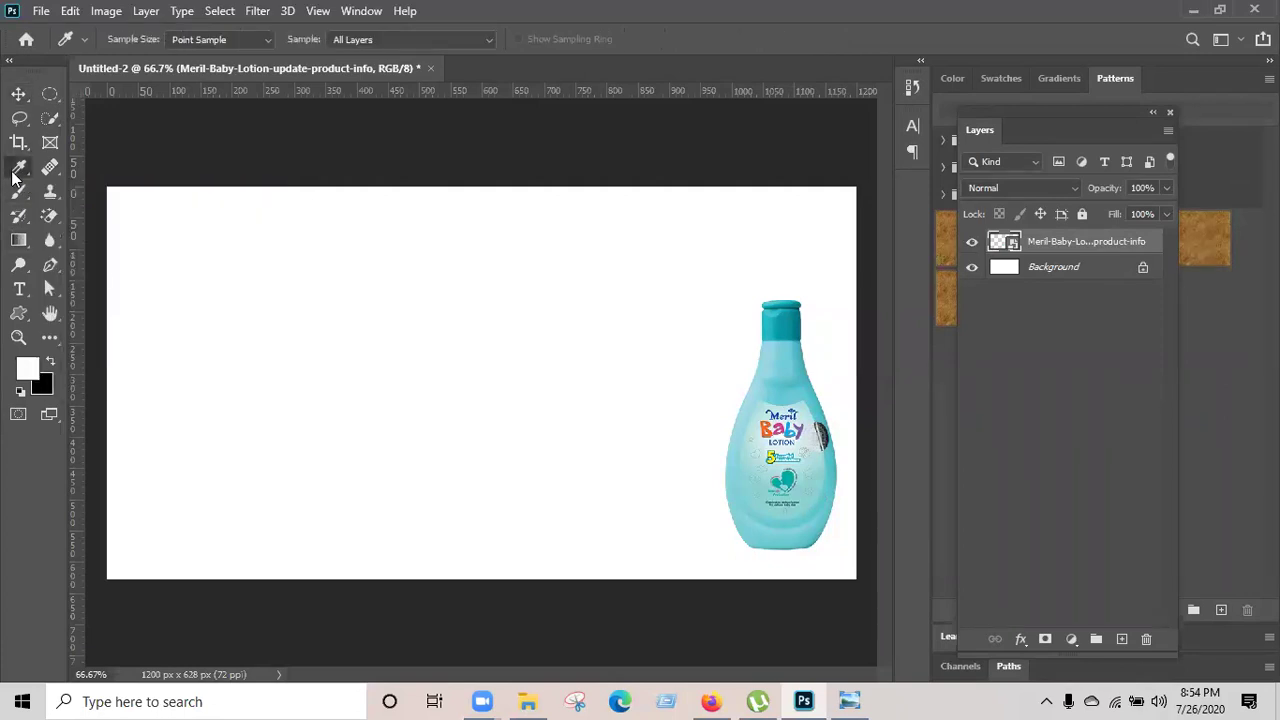
left_click(793, 342)
left_click(1121, 638)
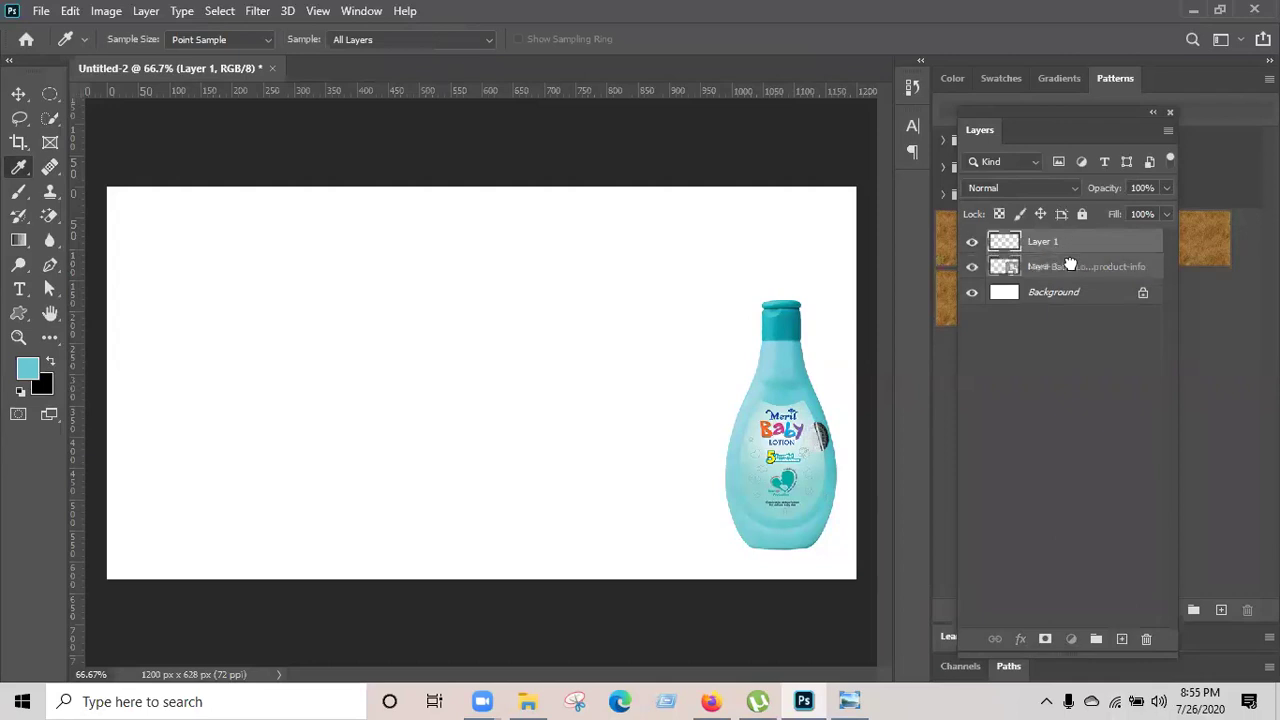
left_click(1072, 265)
left_click_drag(1070, 243, 1060, 278)
double_click(1045, 267)
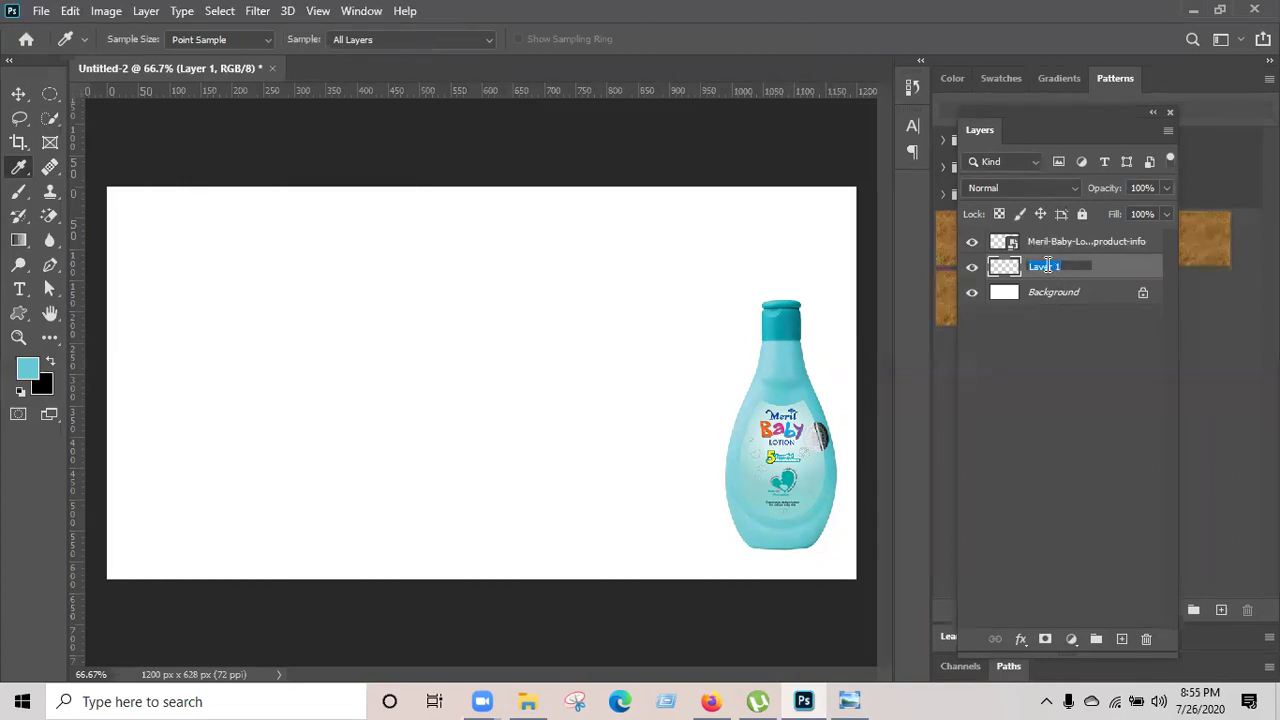
type("BG")
left_click(1057, 377)
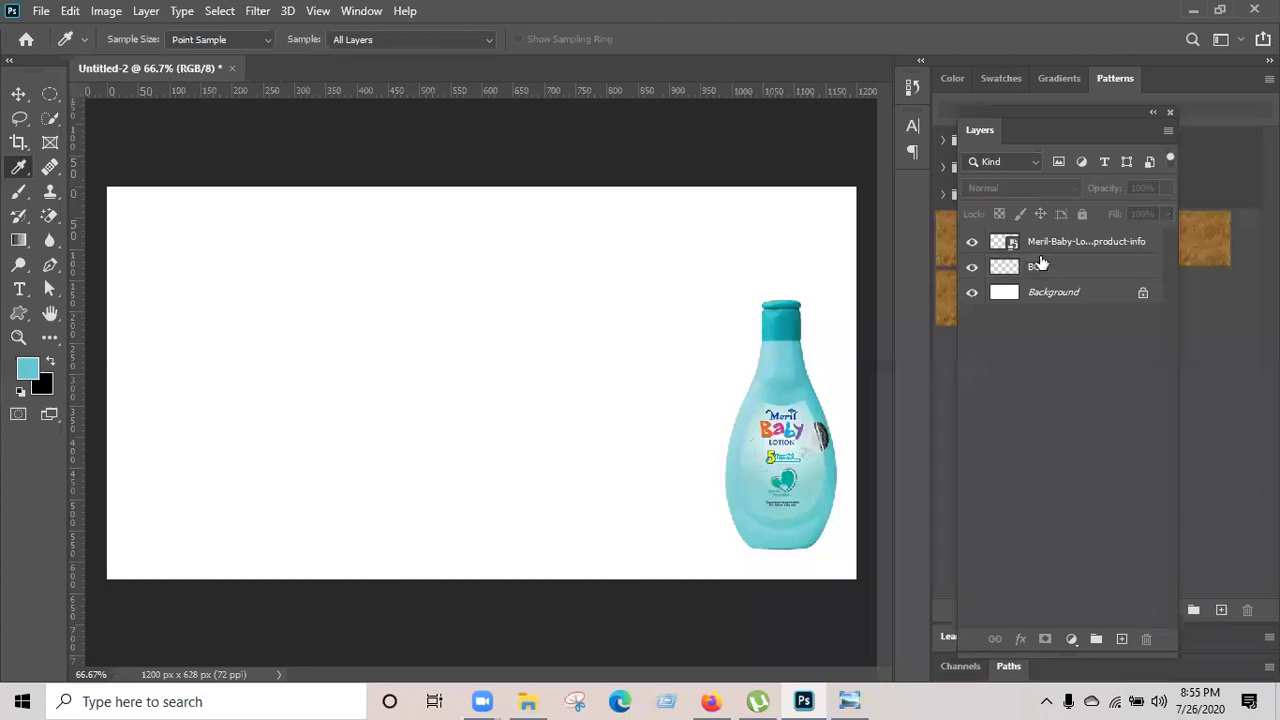
Rename the lotion bottle layer to Meril.
right_click(1050, 248)
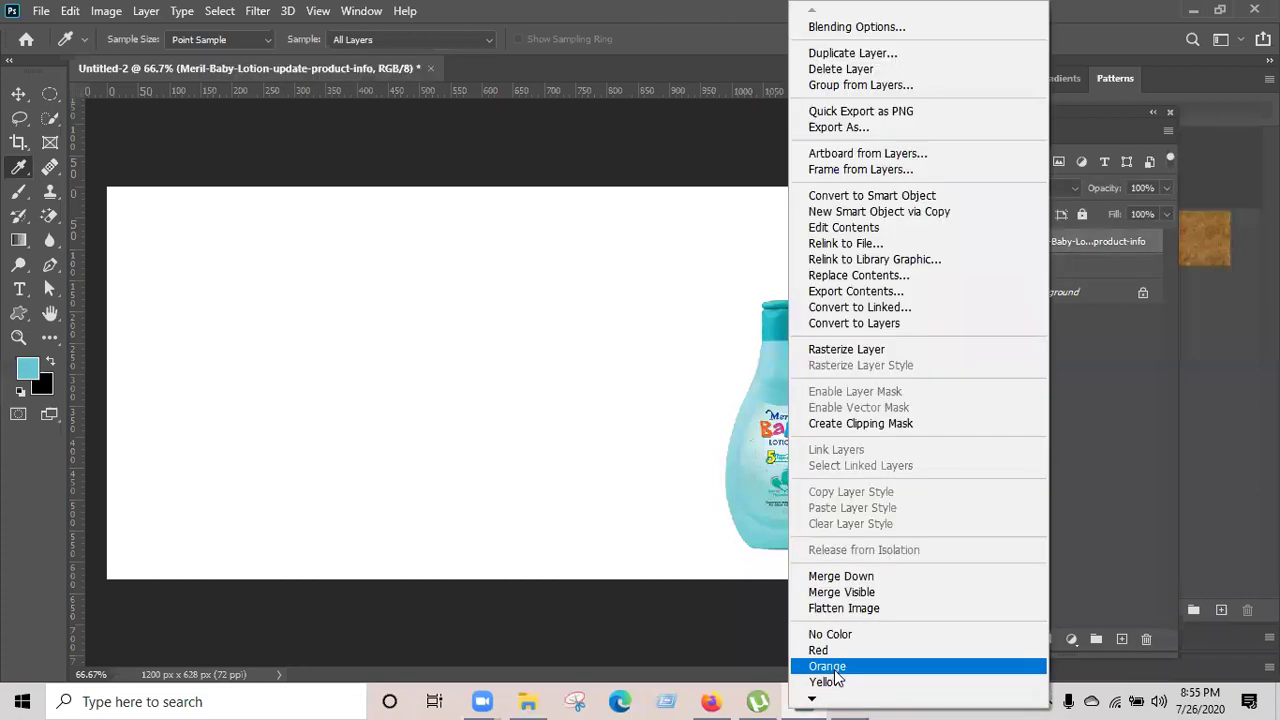
left_click(1091, 238)
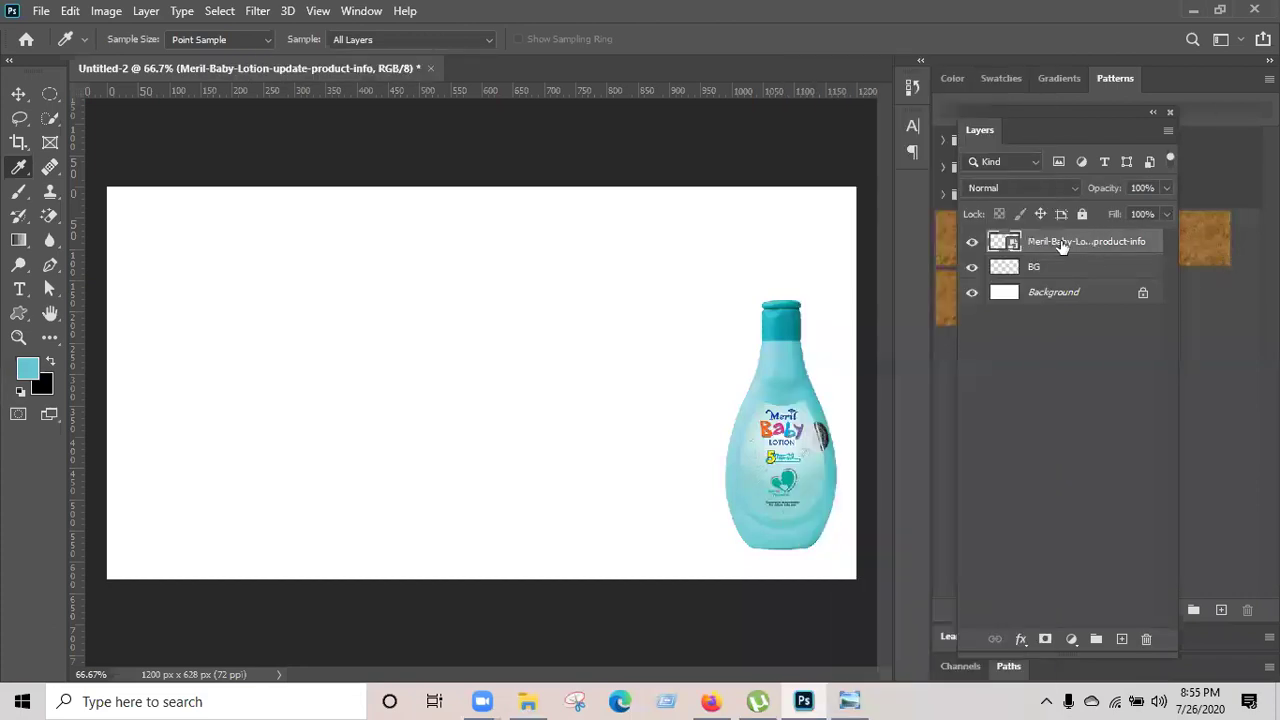
double_click(1062, 243)
type("M")
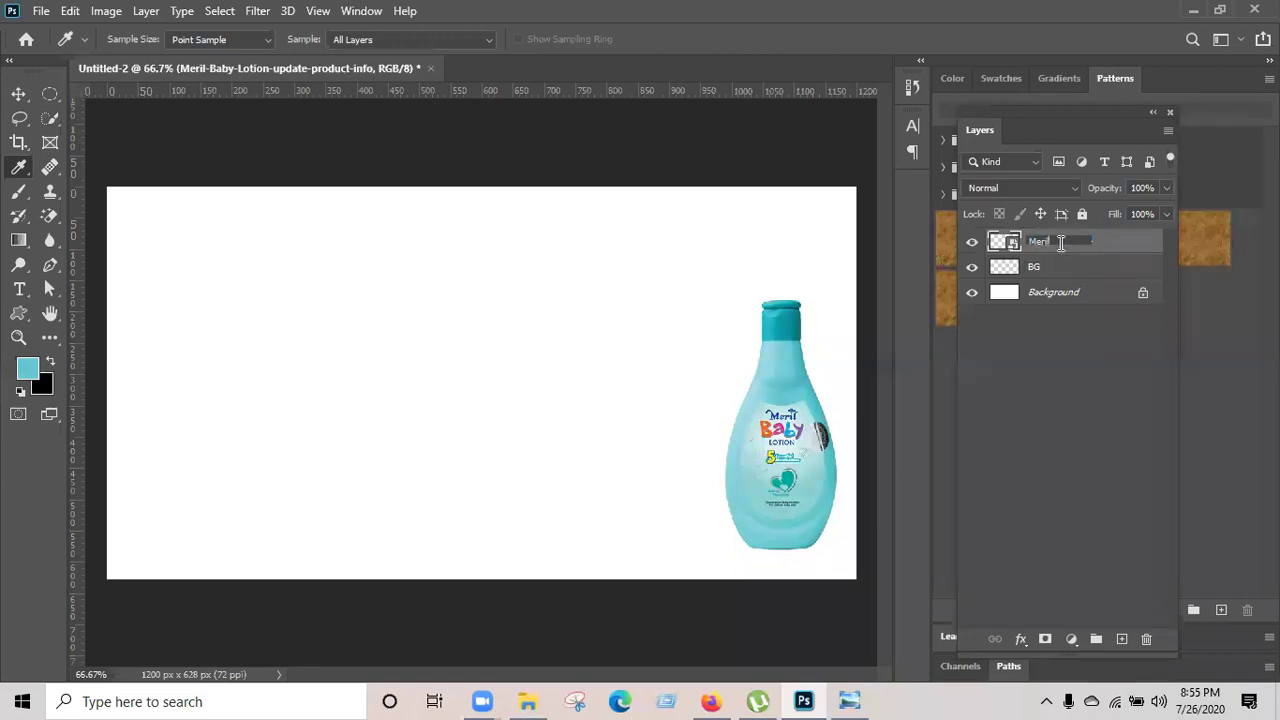
type("eril")
key("Return")
Fill the BG layer with the sampled light blue and compare it with the reference advertisement's background.
left_click(1045, 267)
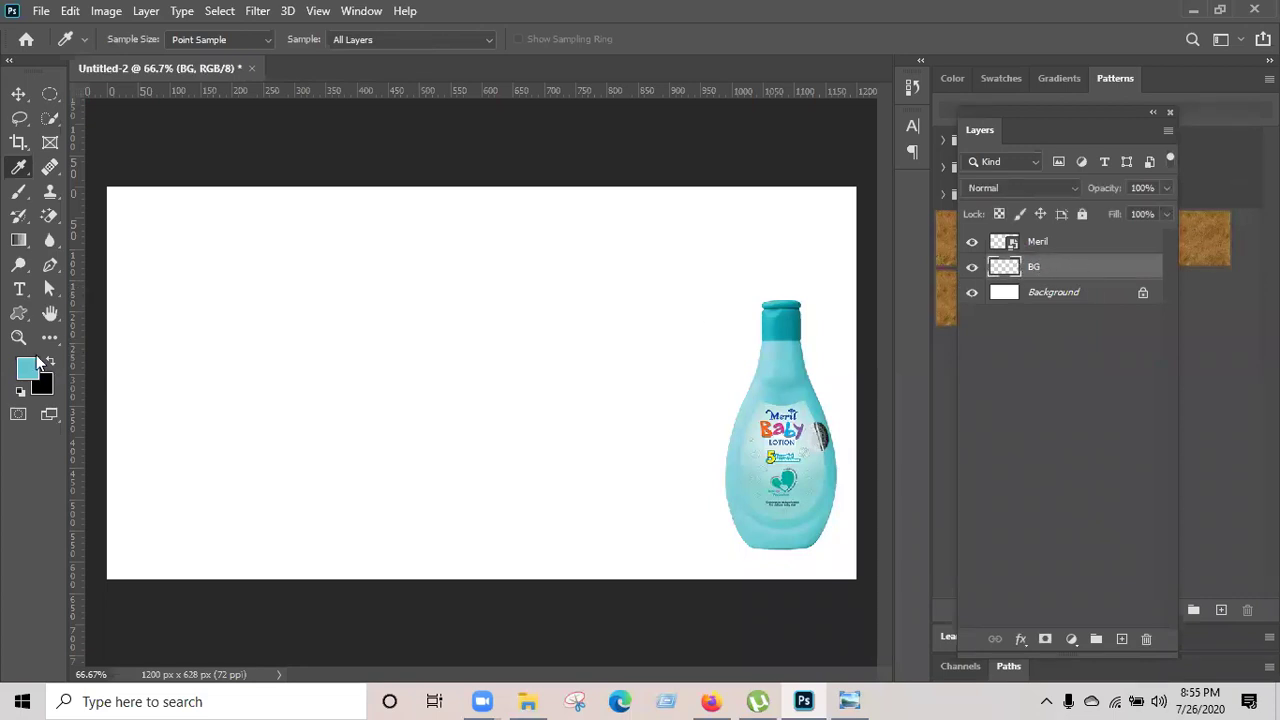
key("alt+BackSpace")
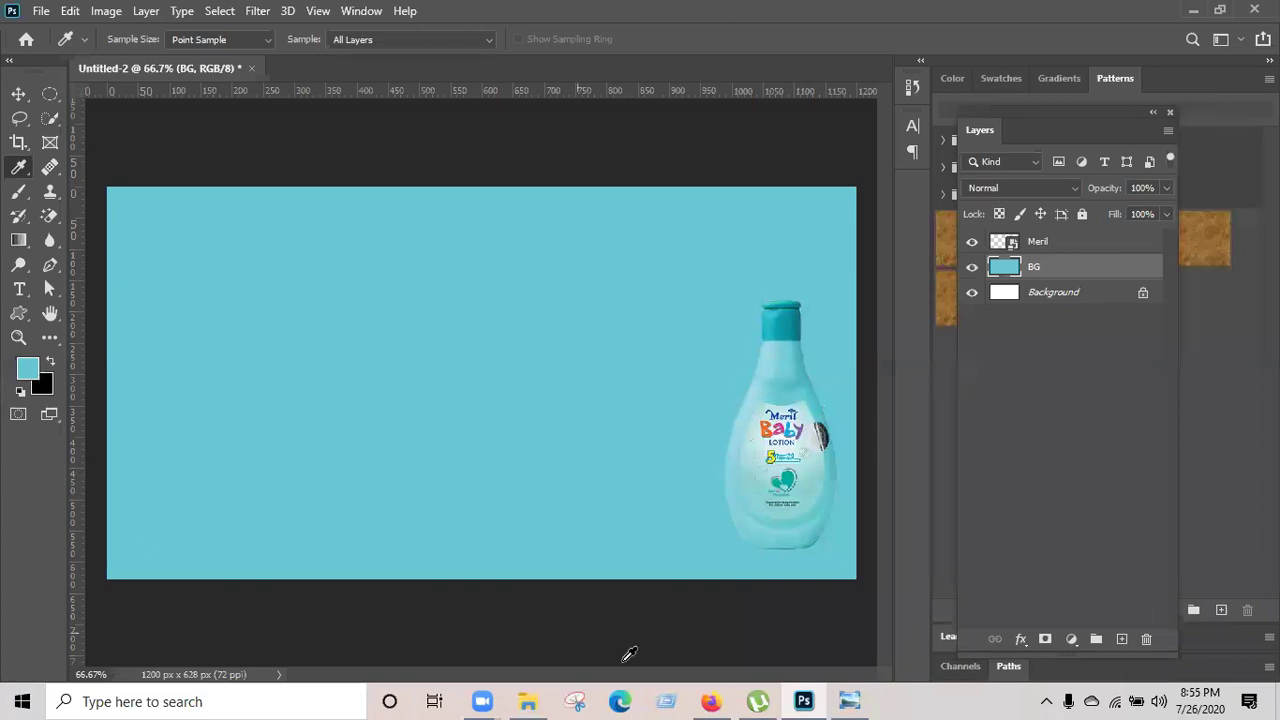
left_click(845, 699)
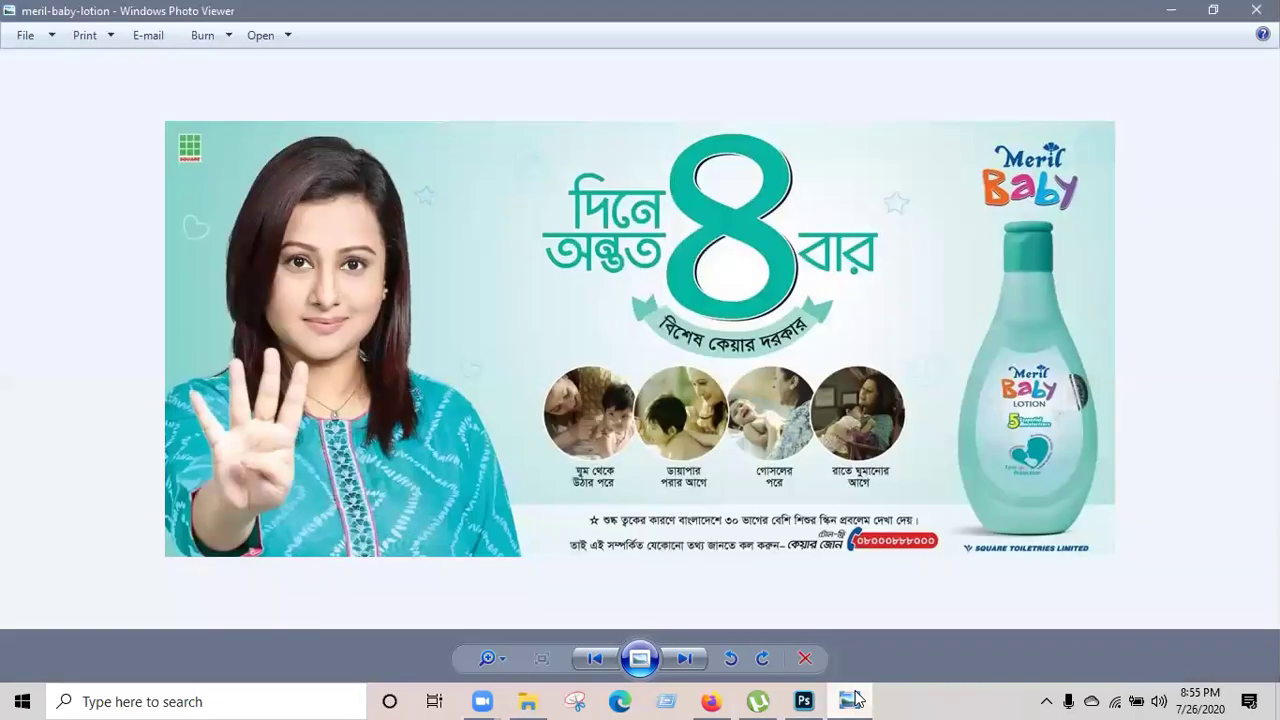
left_click(855, 697)
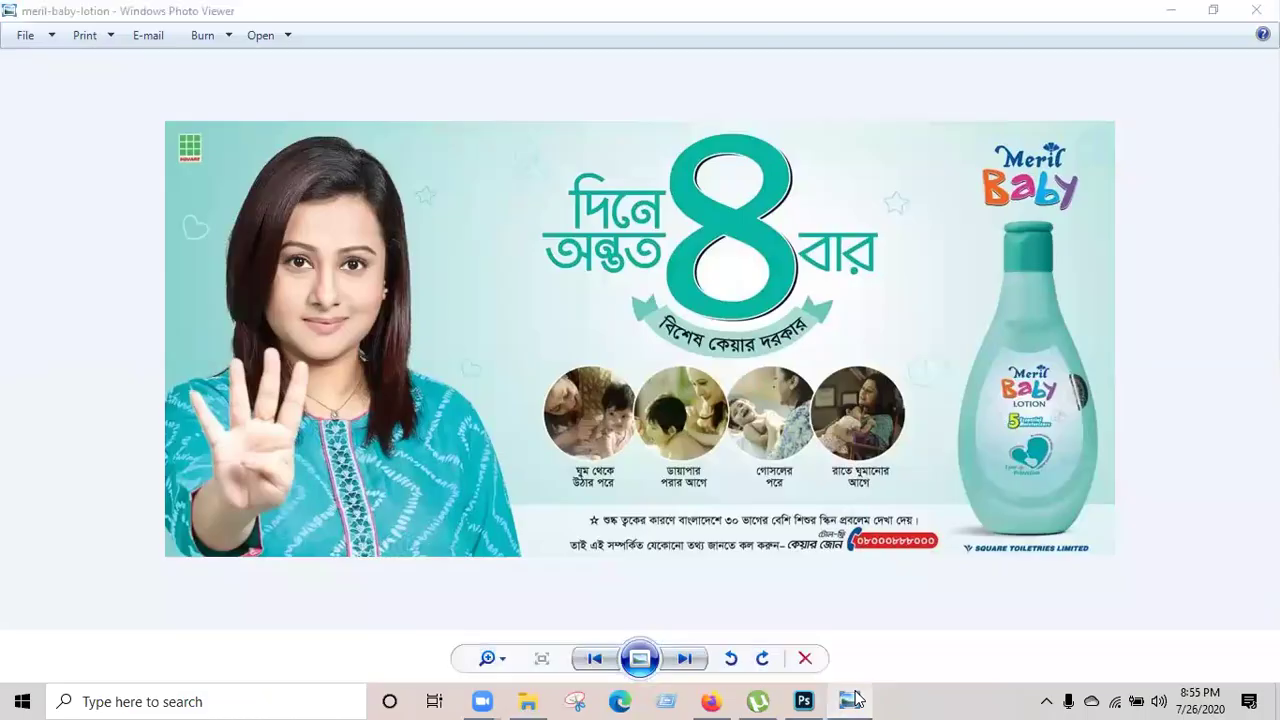
left_click(855, 697)
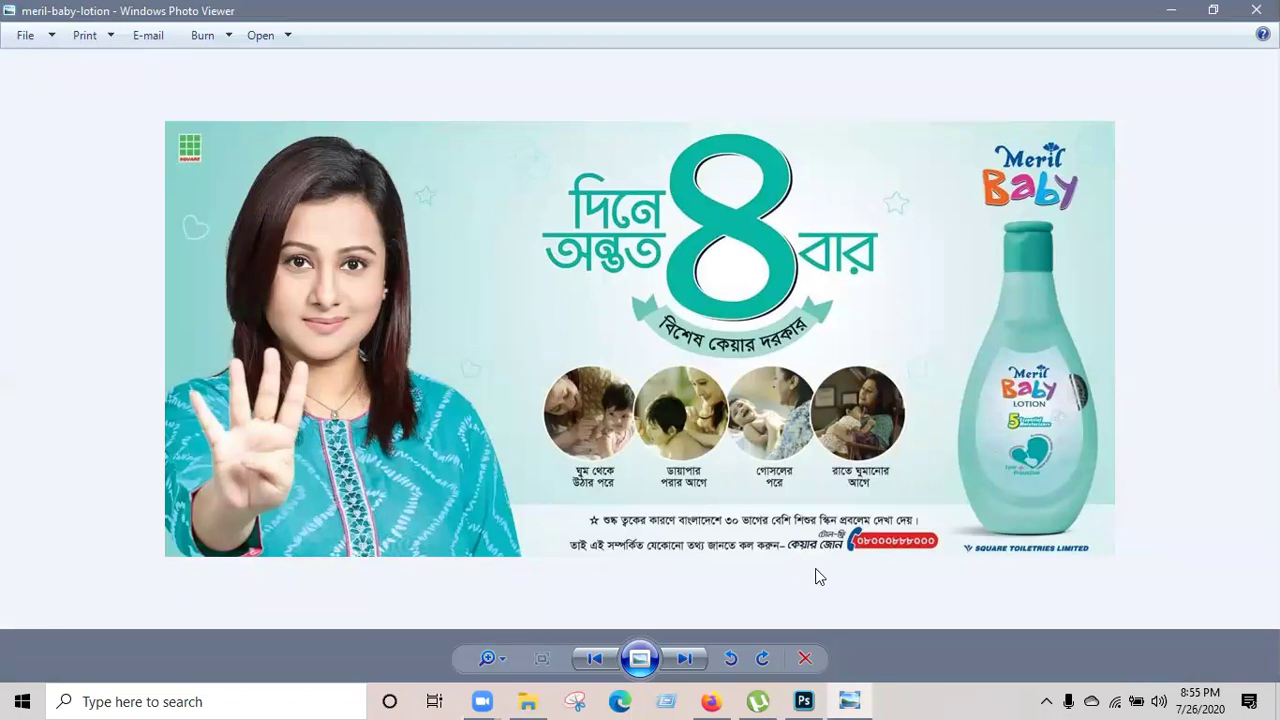
left_click(1170, 10)
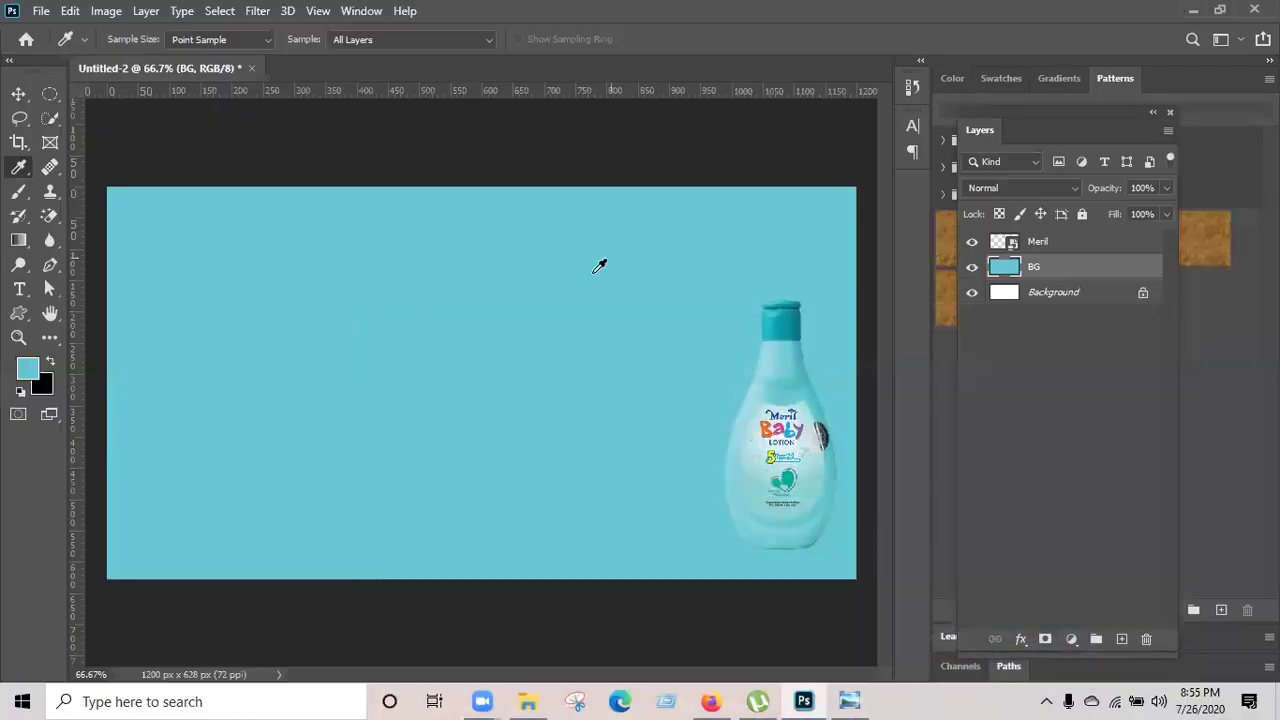
Check the reference advertisement's bottom band, and add a new layer named White directly above the BG layer.
left_click(849, 701)
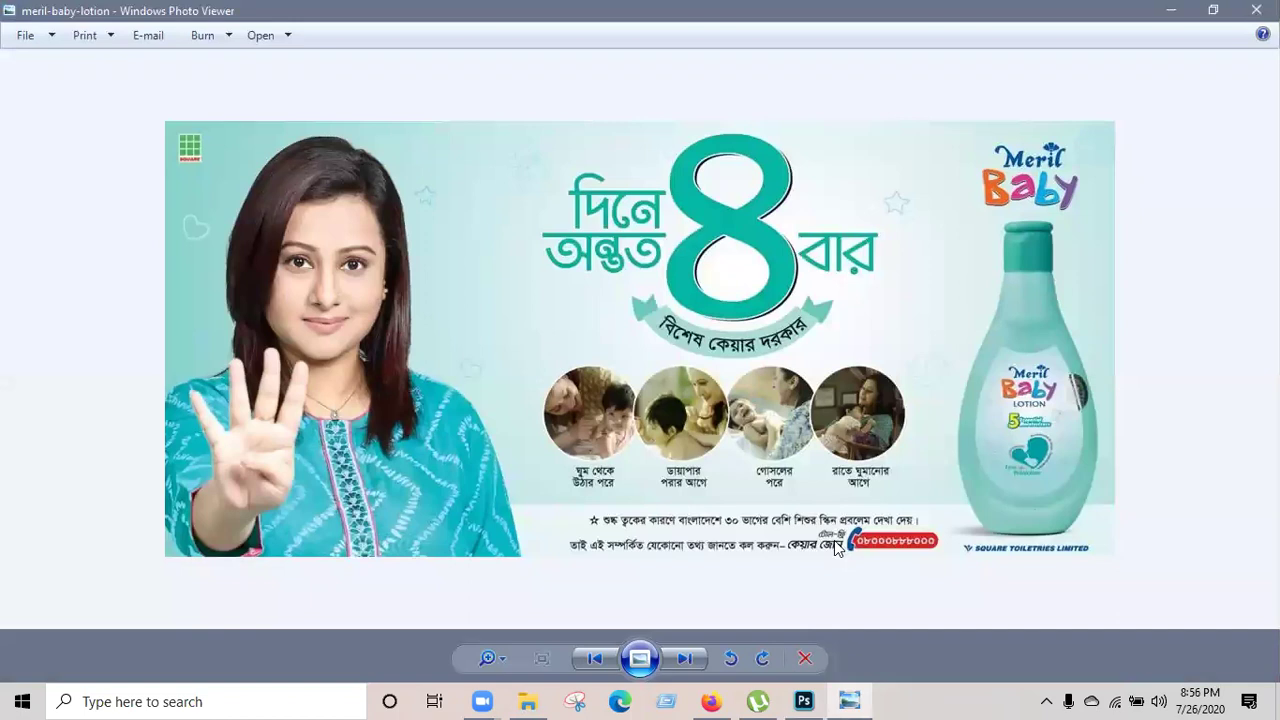
left_click(1166, 10)
left_click(20, 93)
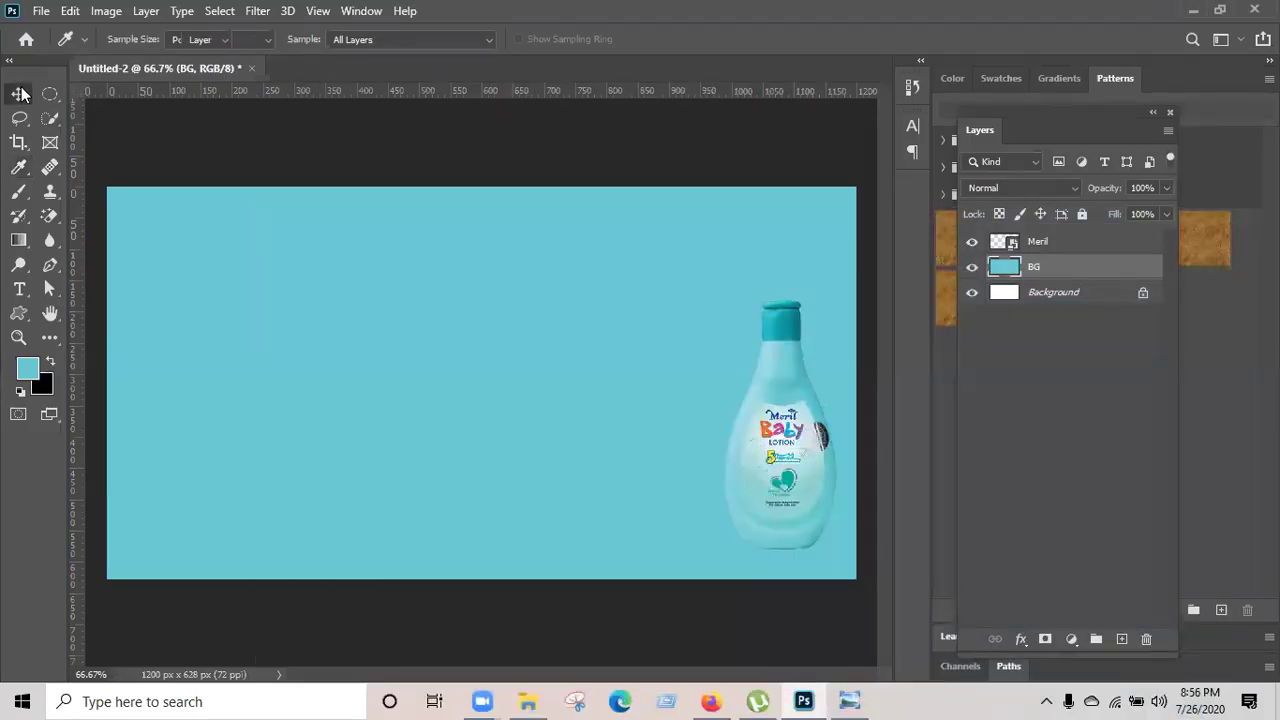
left_click(1121, 641)
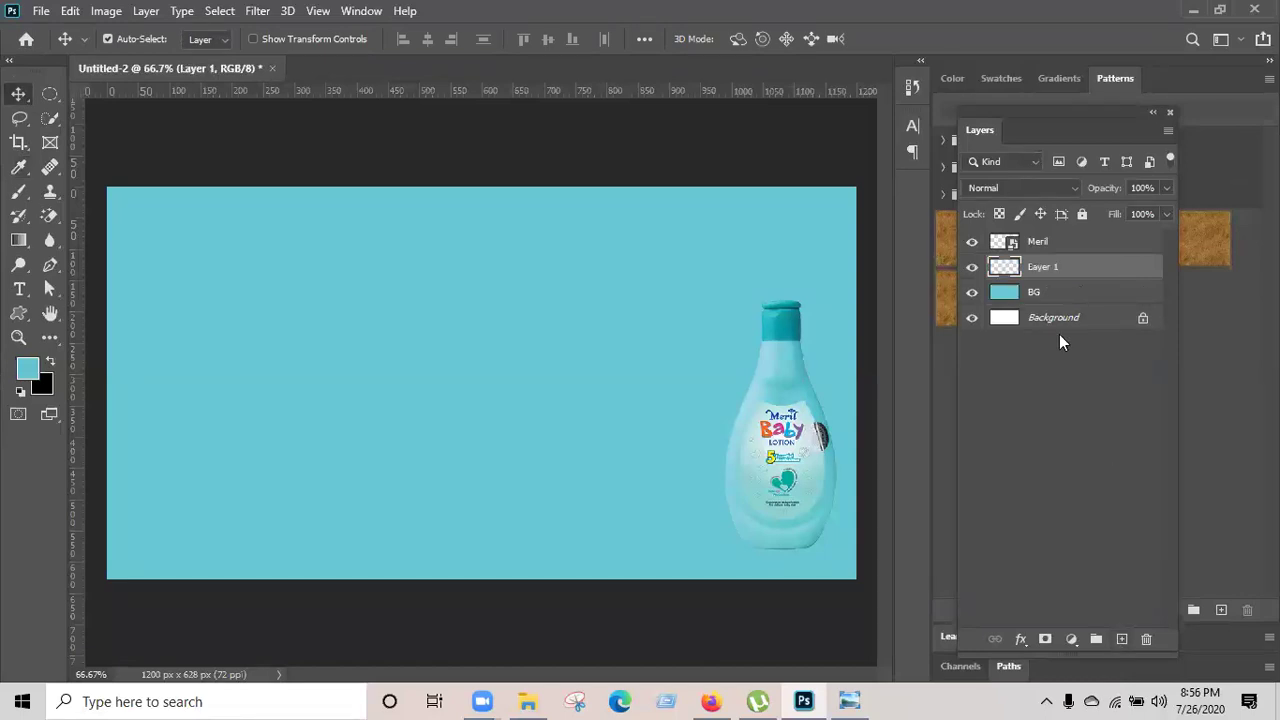
double_click(1046, 267)
type("White")
left_click(991, 443)
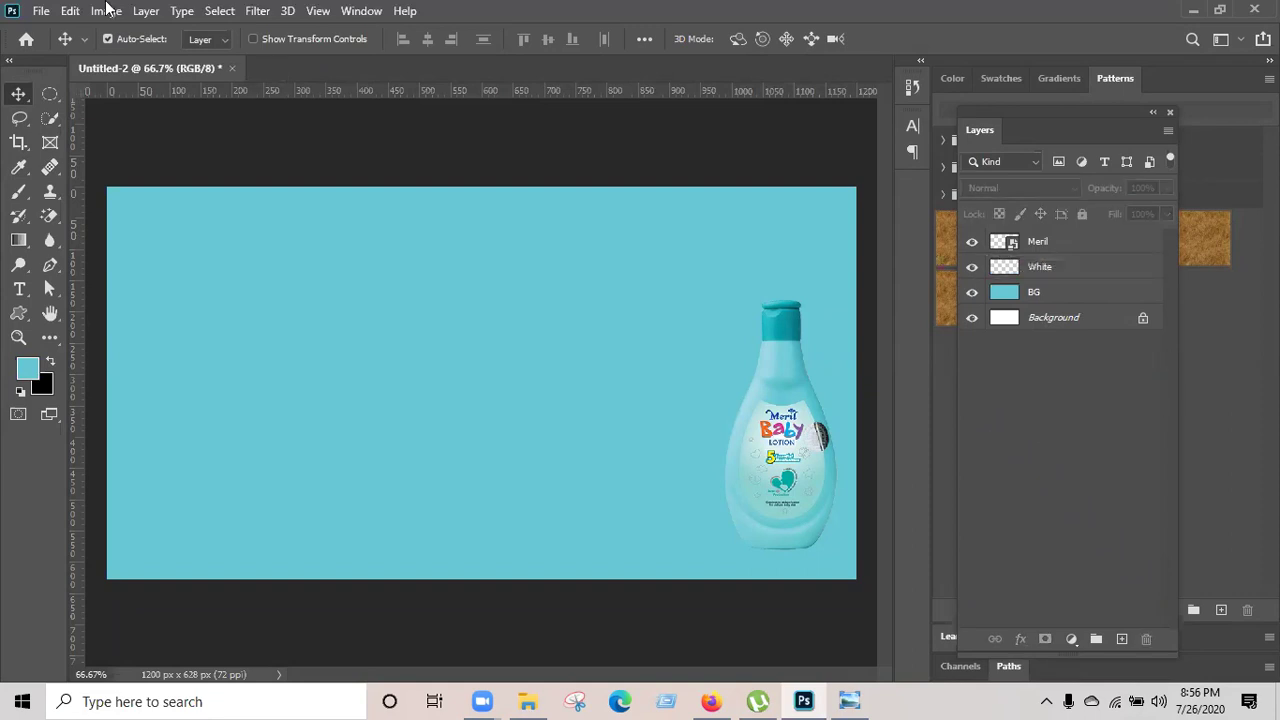
Select a full-width rectangular strip about 60 px high along the canvas's bottom edge, with the White layer active.
left_click(50, 93)
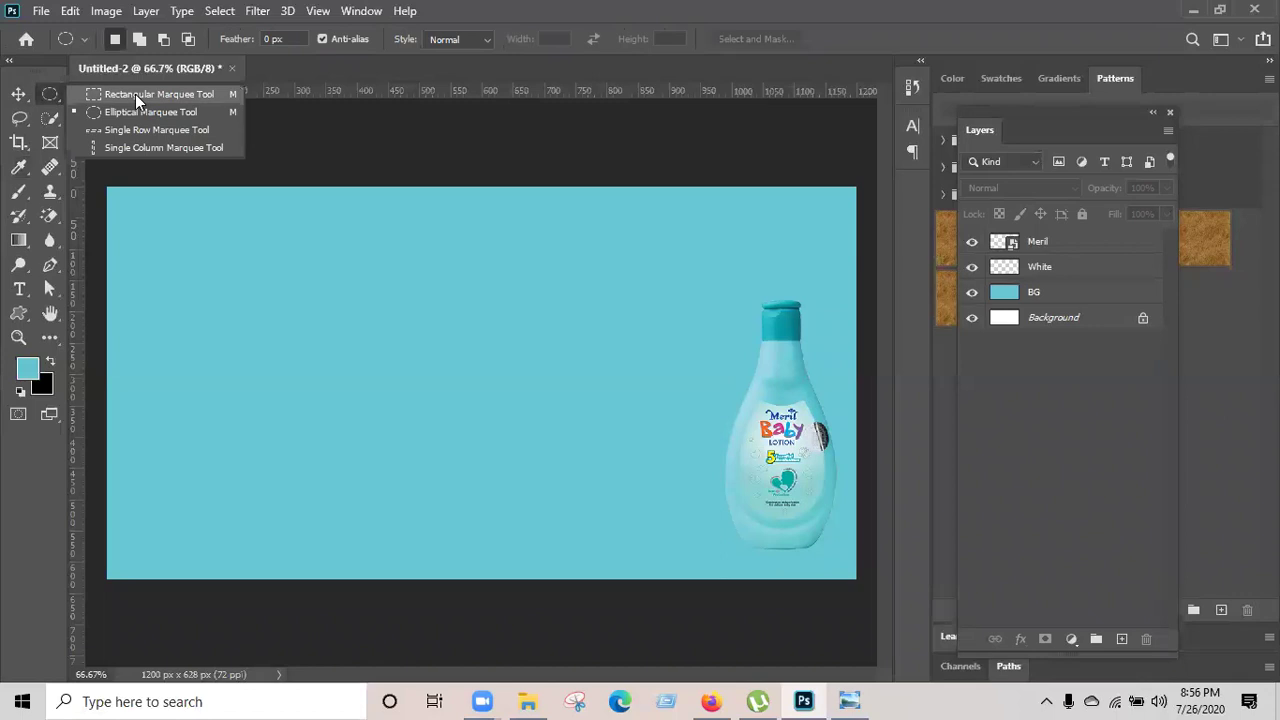
left_click(135, 96)
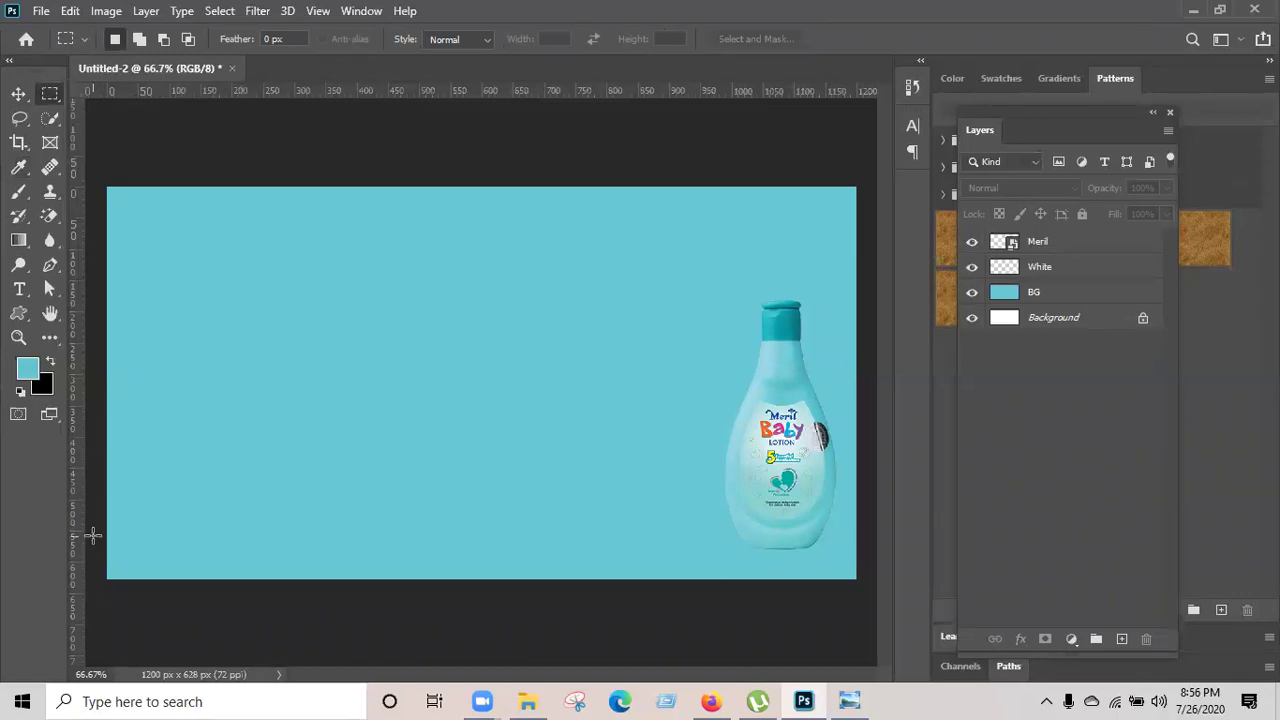
left_click_drag(97, 540, 910, 650)
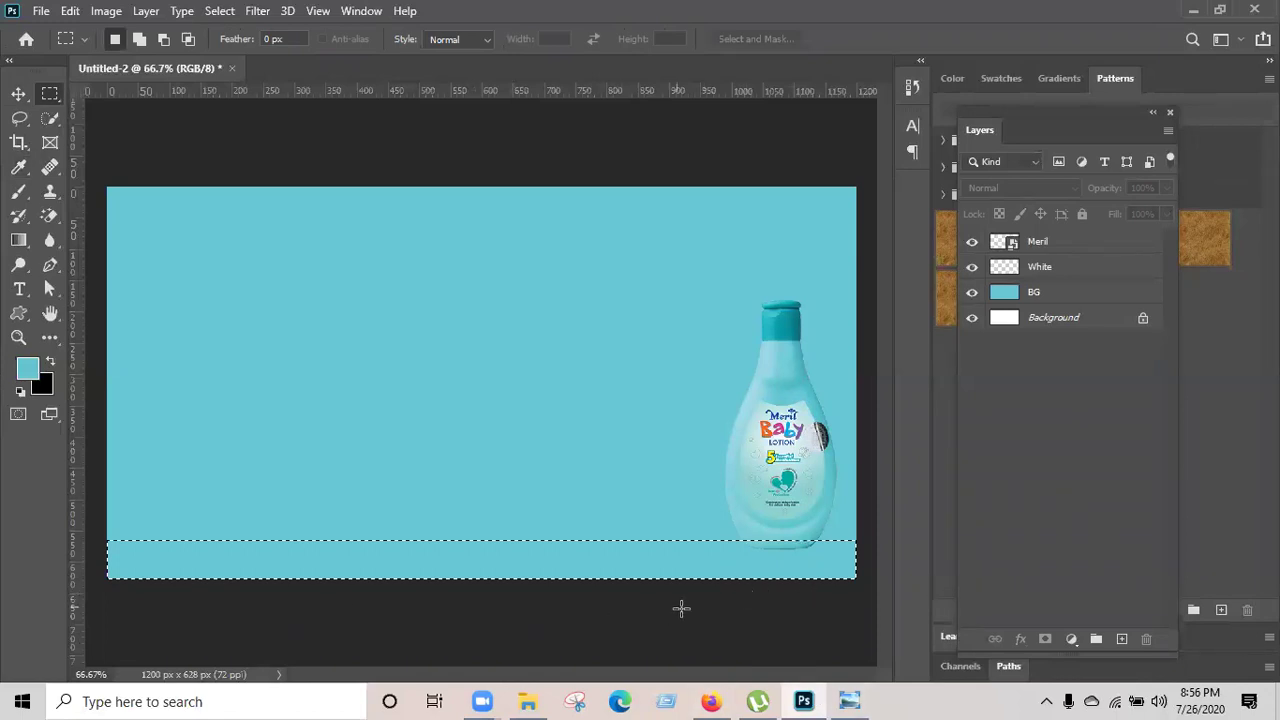
left_click(1072, 268)
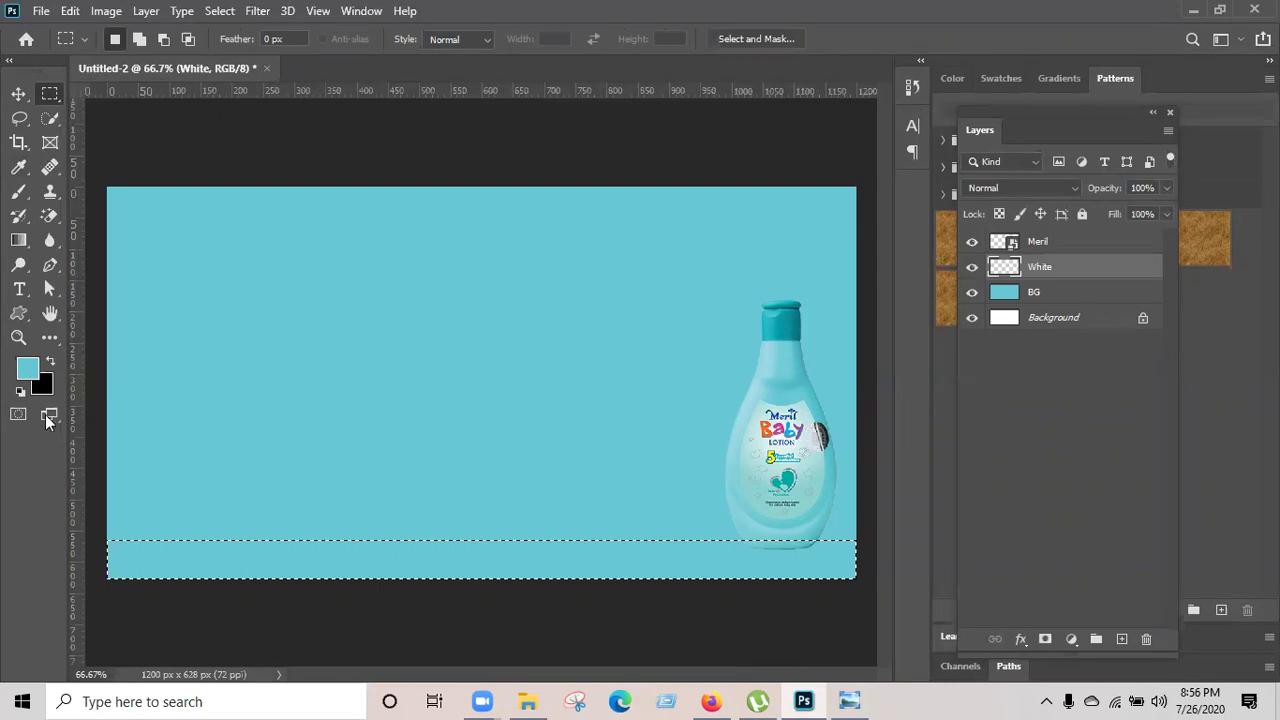
Set the foreground colour to ffffff, fill the selected strip on the White layer with it, and deselect.
left_click(50, 362)
left_click(27, 372)
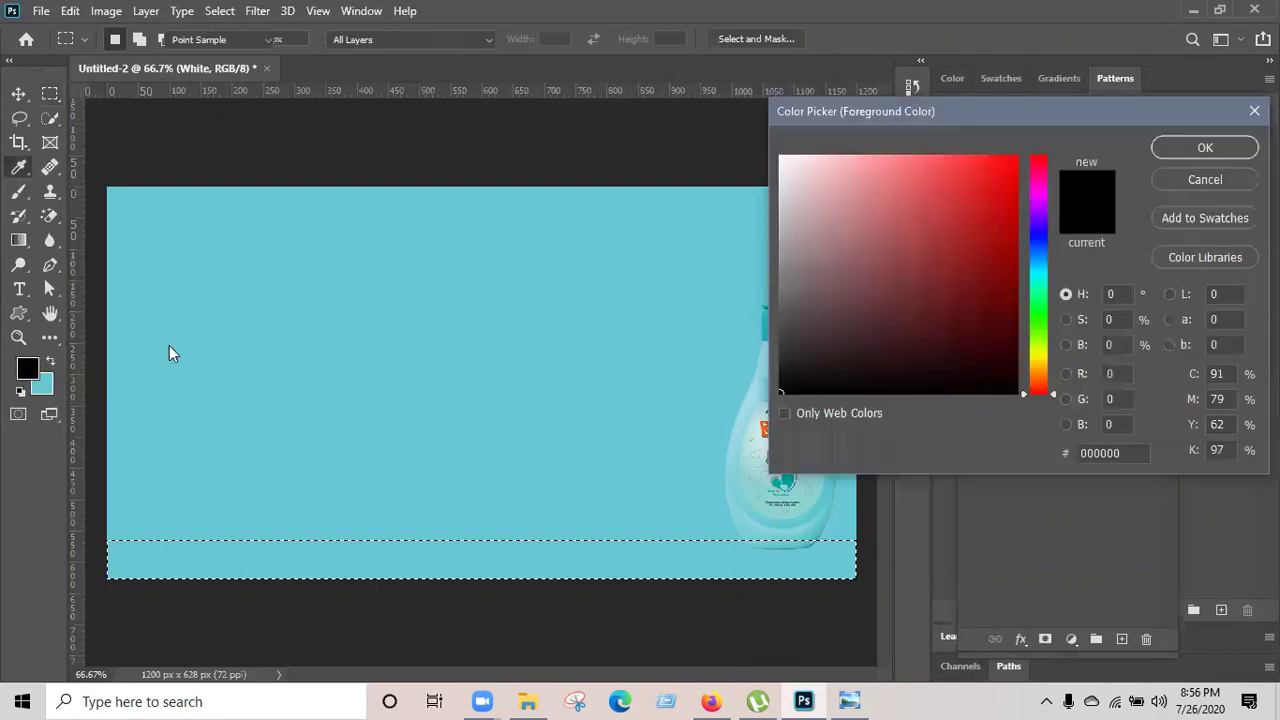
type("ffffff")
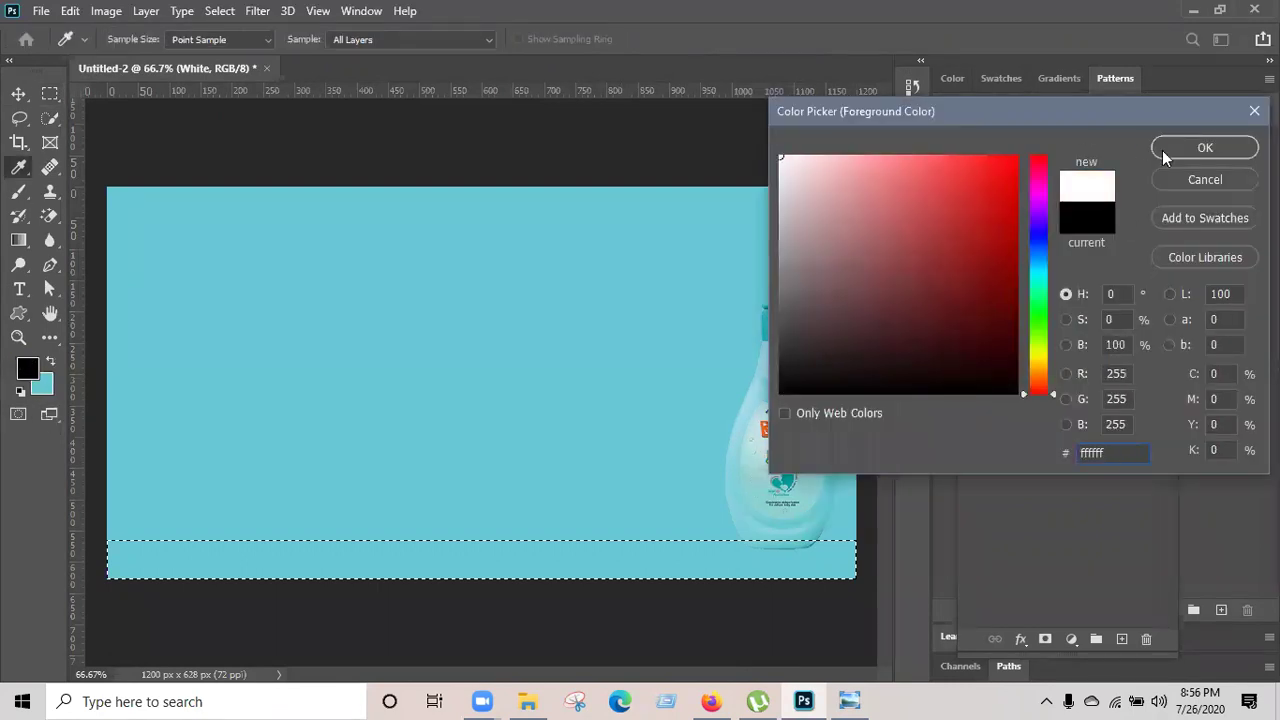
left_click(1162, 150)
key("alt+BackSpace")
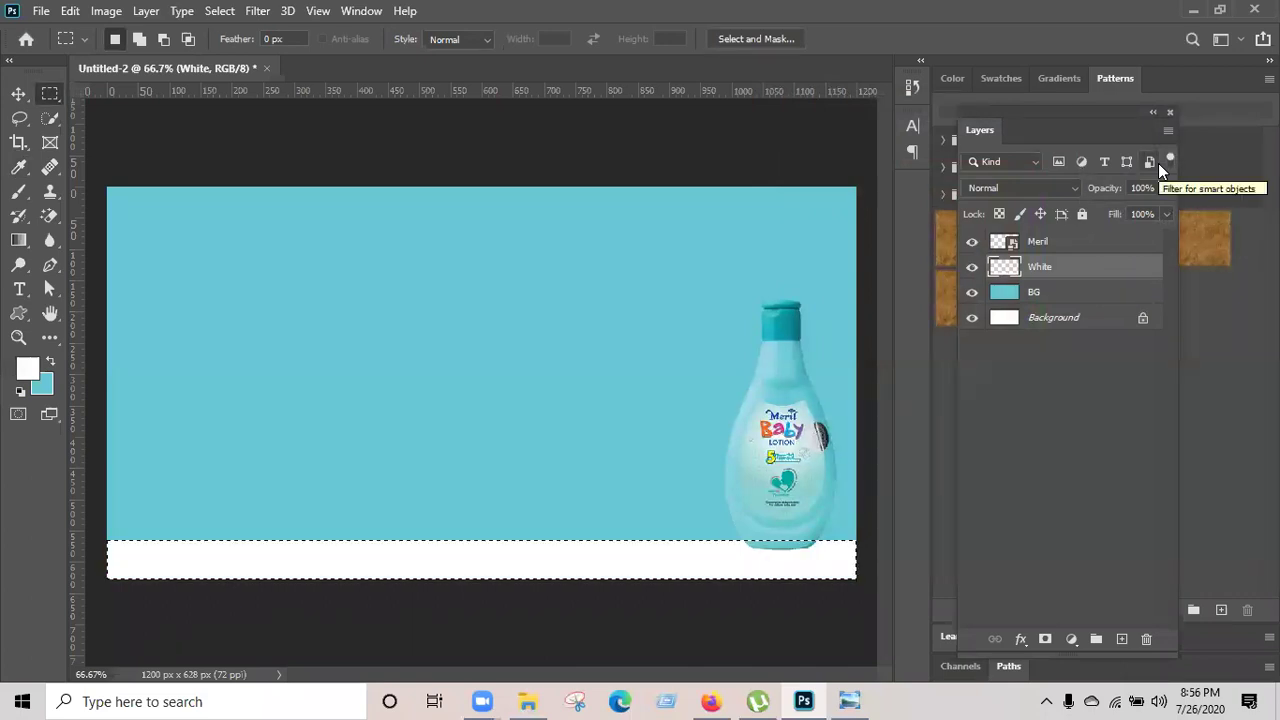
key("ctrl+d")
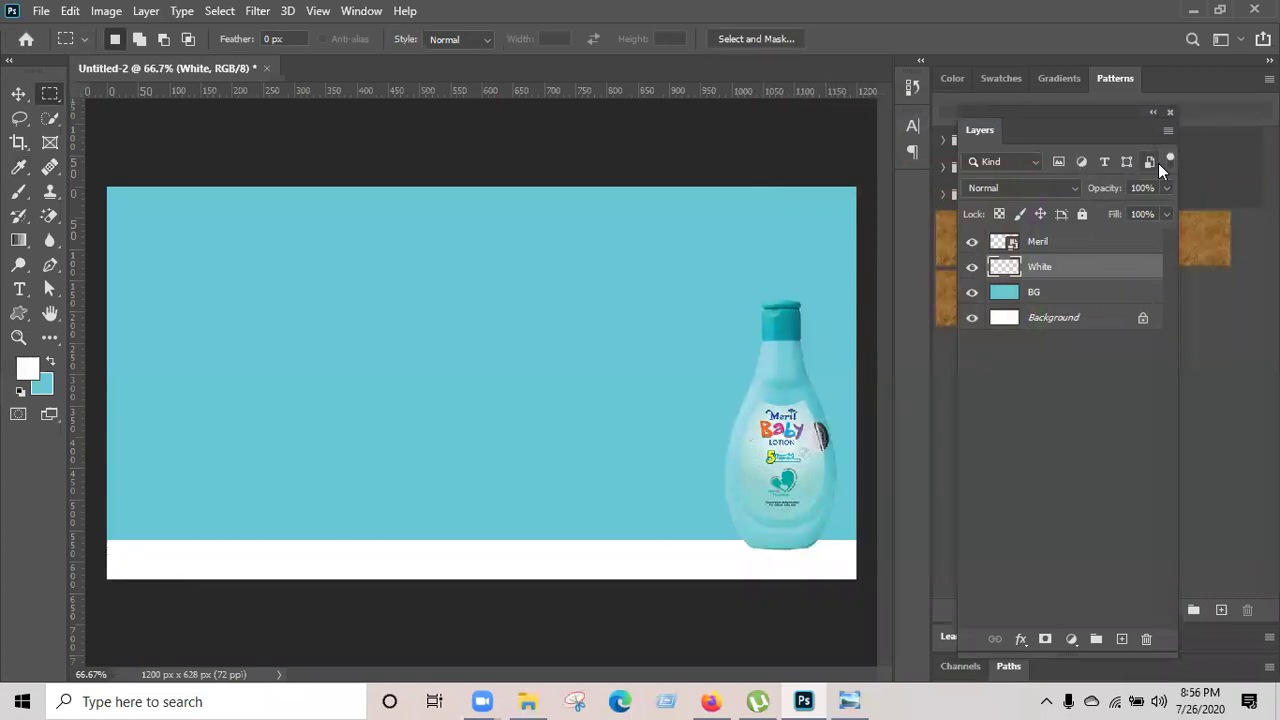
key("v")
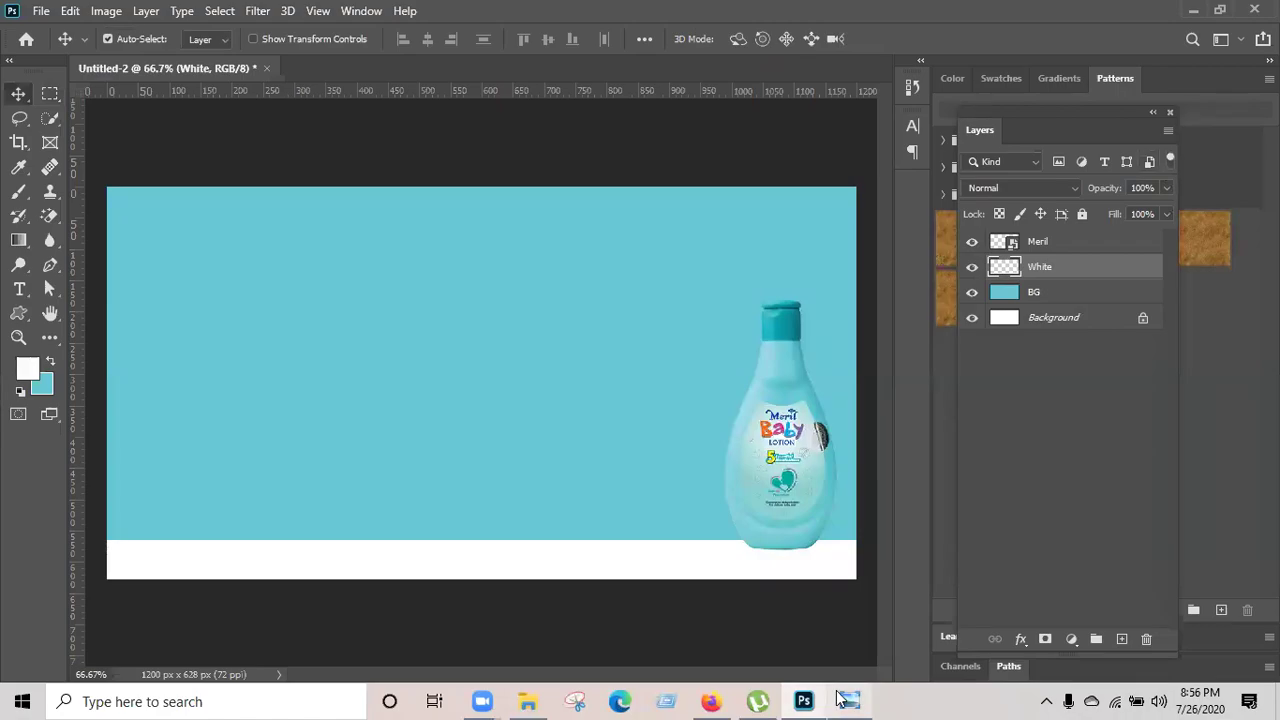
Compare the strip with the reference advertisement, and extend the white fill upward to a full-width band about 100 px high.
left_click(849, 700)
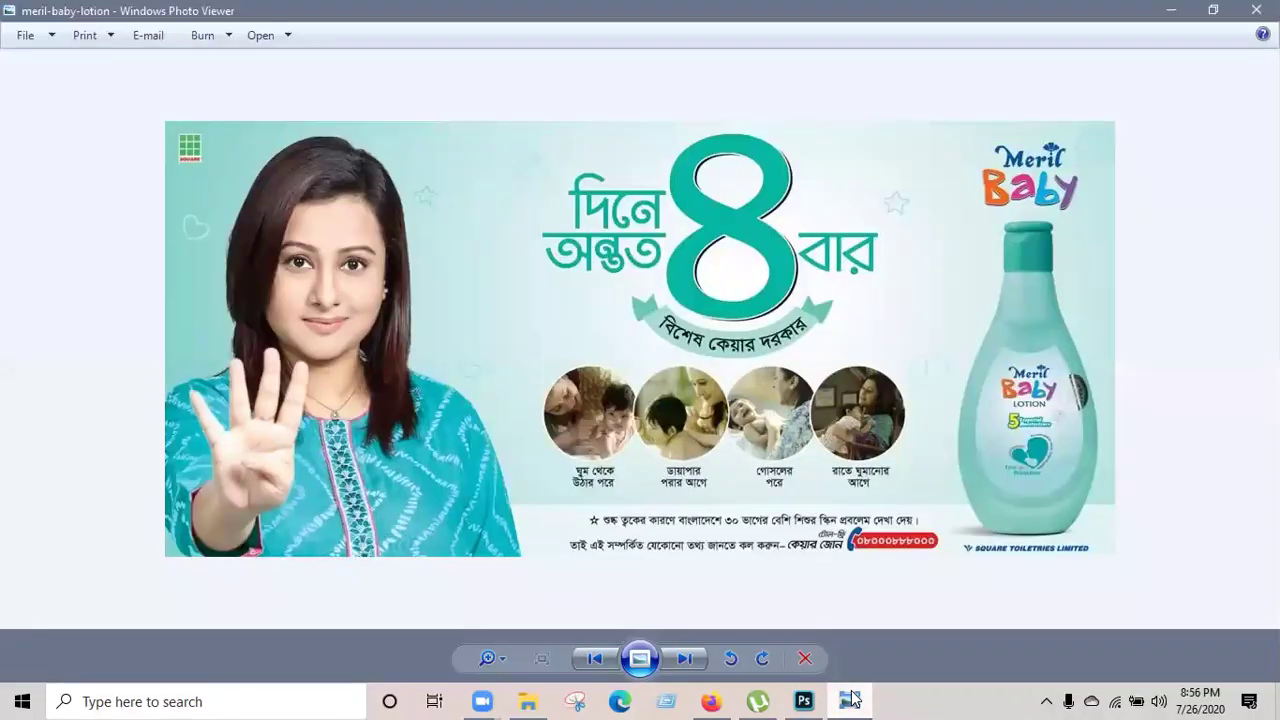
left_click(851, 699)
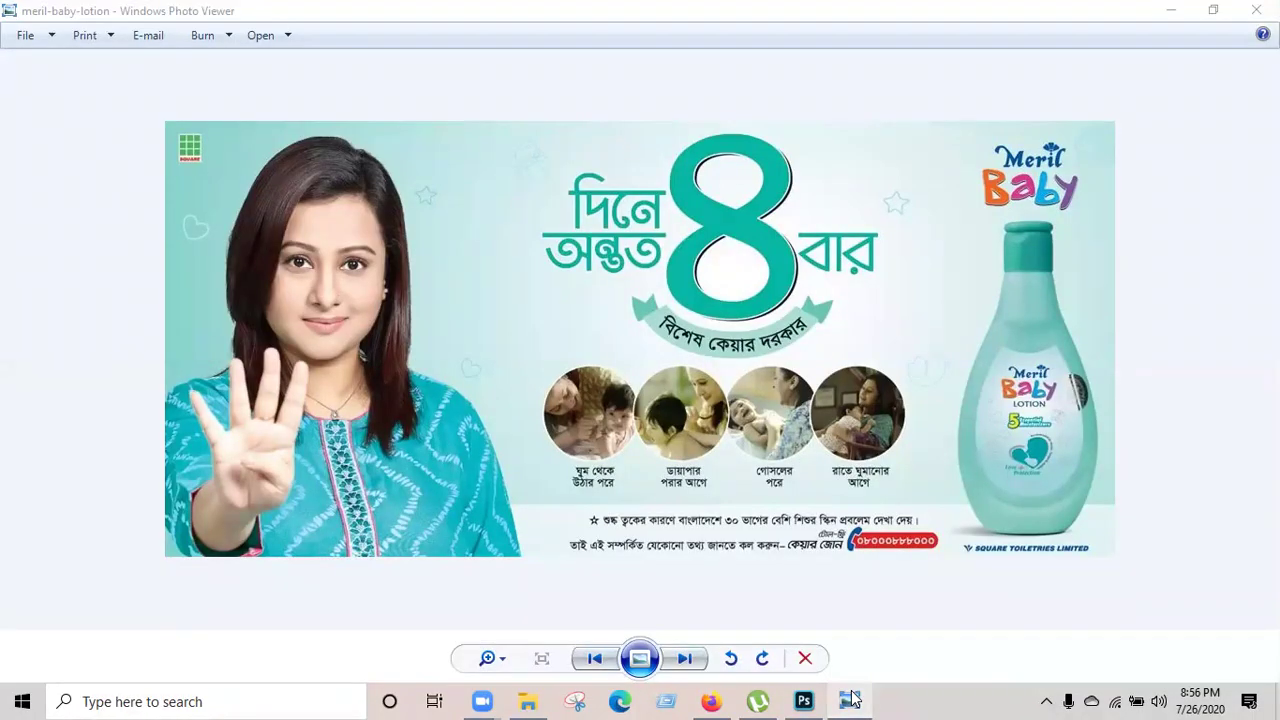
key("m")
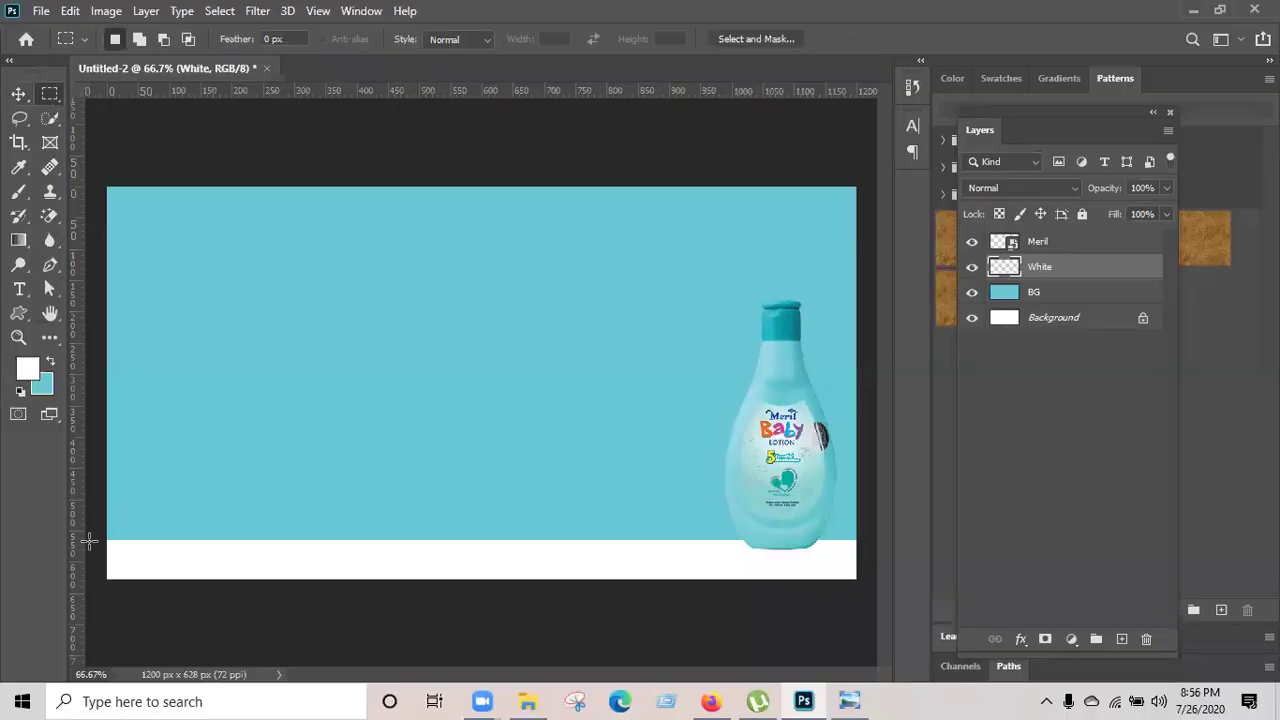
left_click_drag(102, 515, 961, 603)
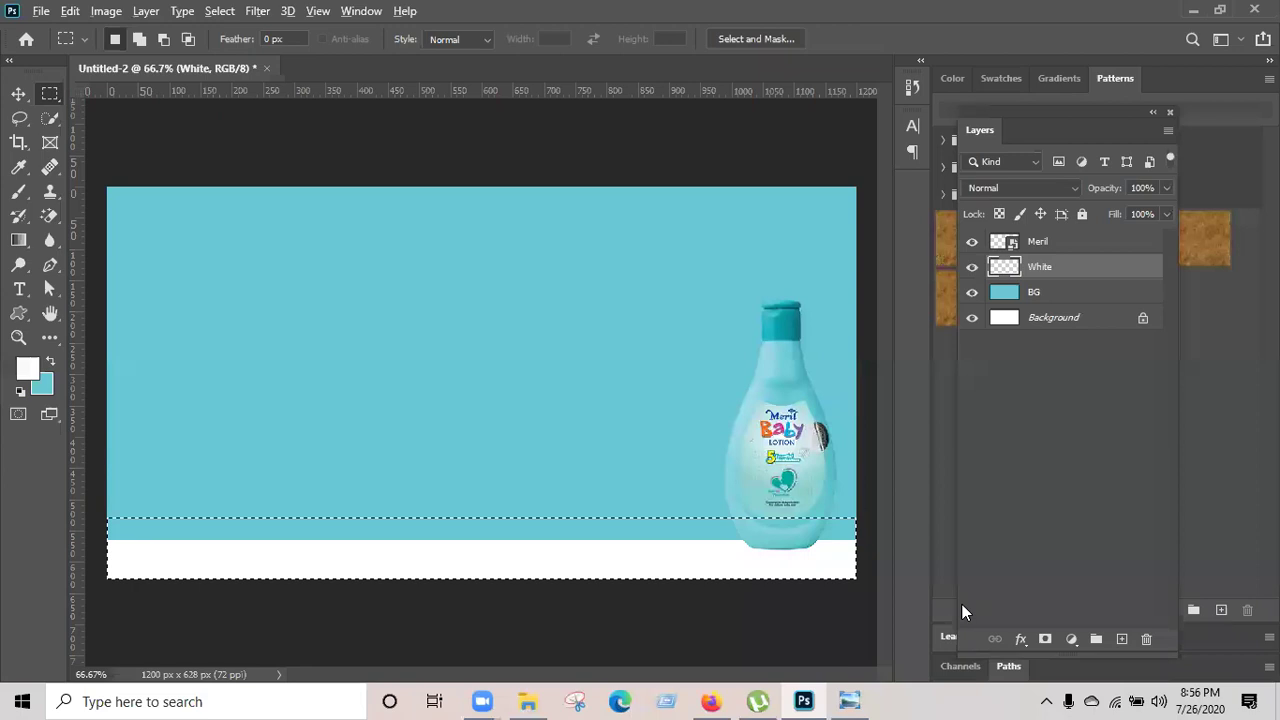
key("alt+BackSpace")
key("ctrl+d")
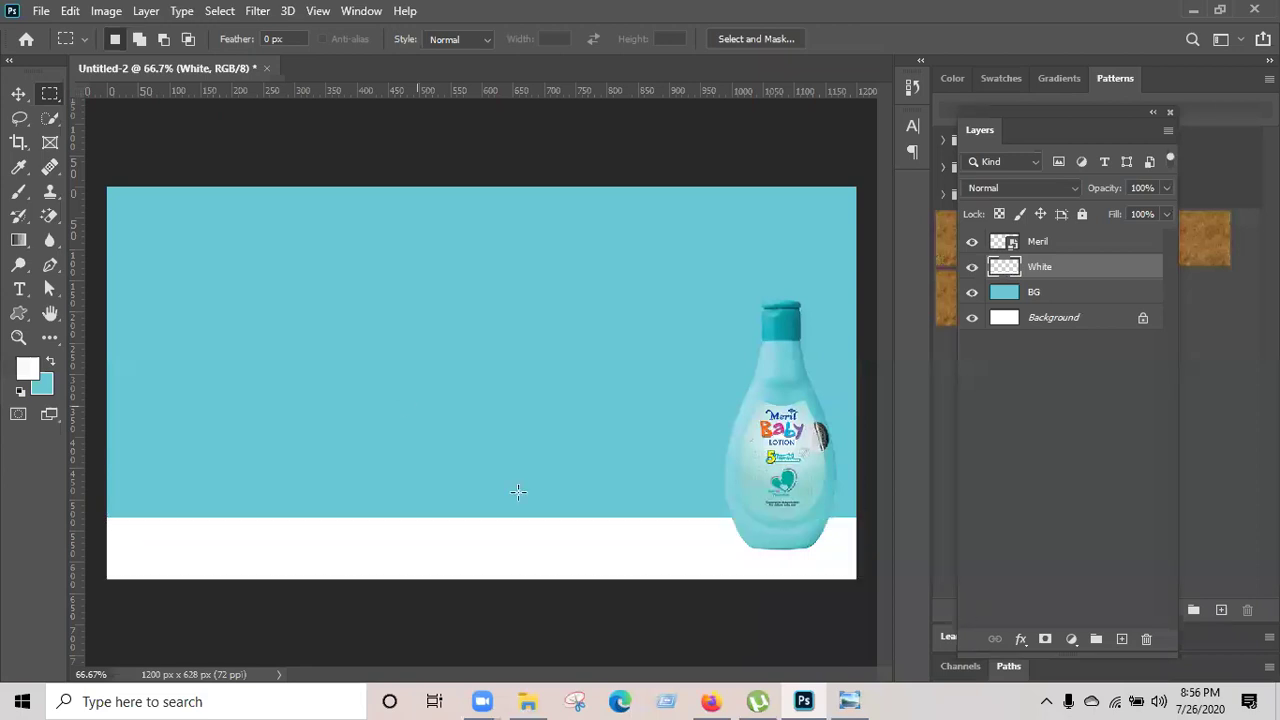
Nudge the lotion bottle slightly upward over the white band, and deselect its layer.
left_click(17, 95)
mouse_move(788, 478)
left_mouse_down()
mouse_move(800, 472)
mouse_move(788, 464)
left_mouse_up()
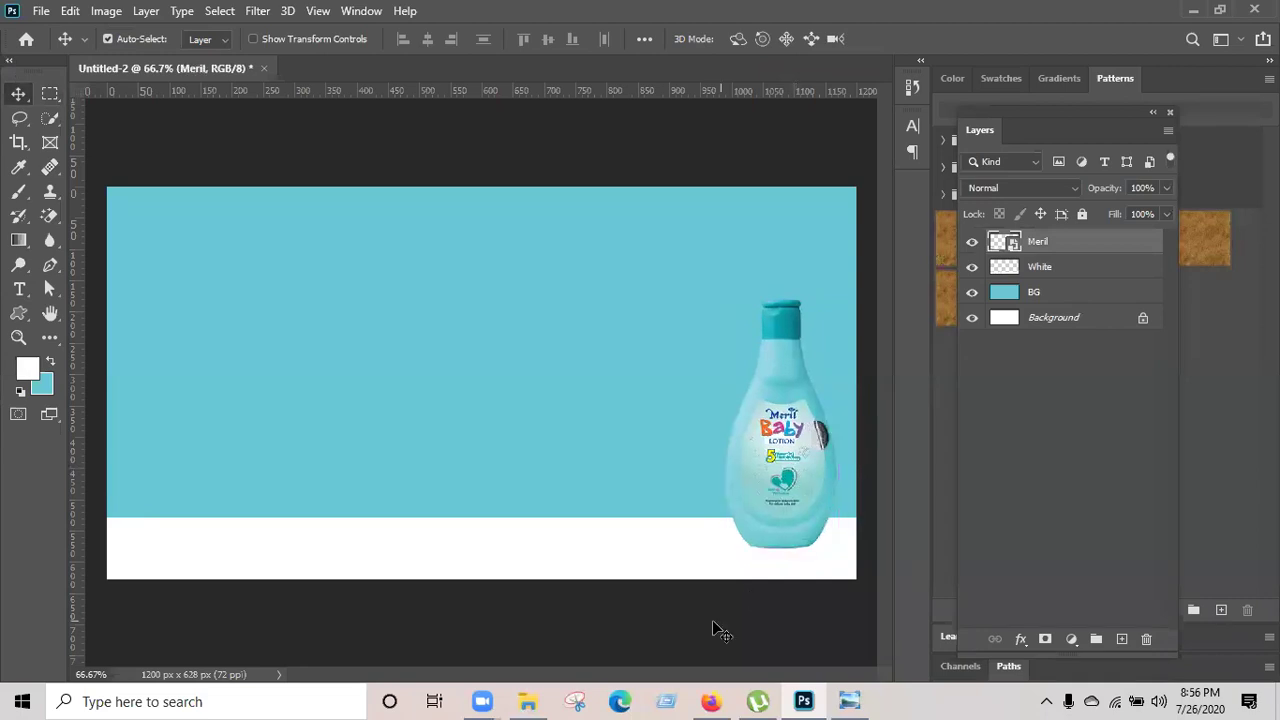
left_click(714, 628)
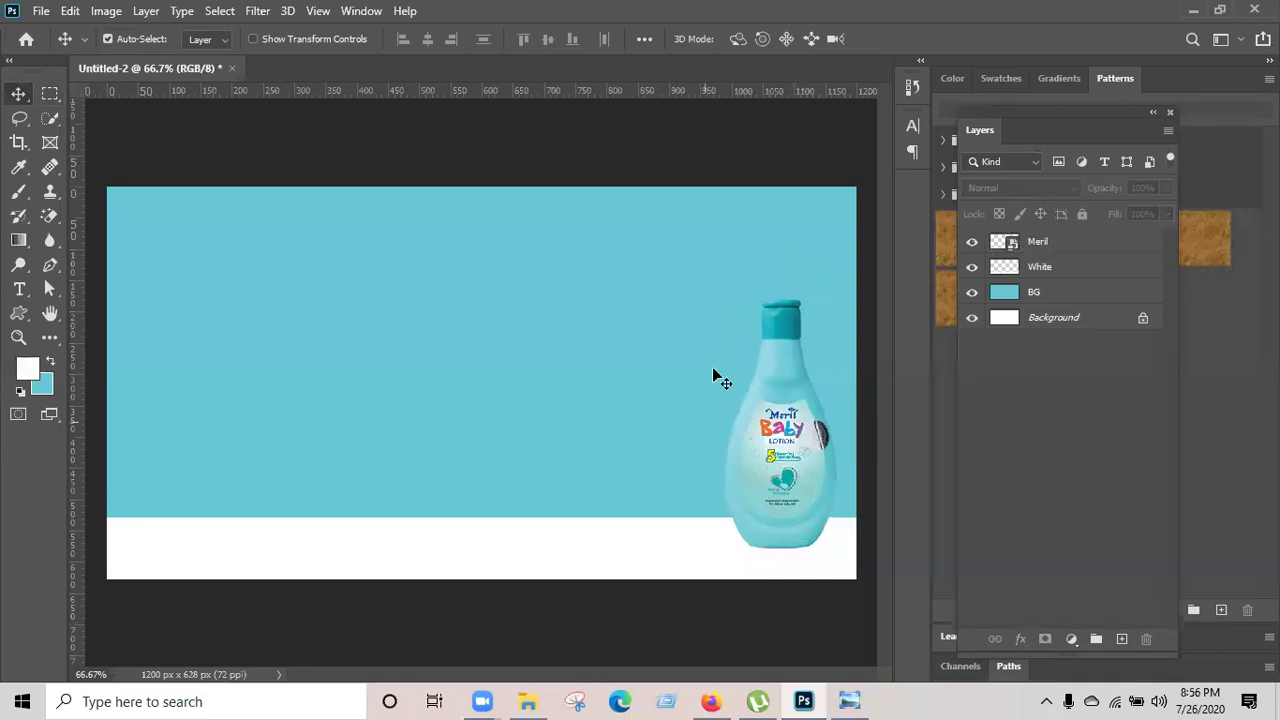
Review the reference advertisement again, and place the index logo image from the desktop into the Photoshop document.
left_click(1196, 9)
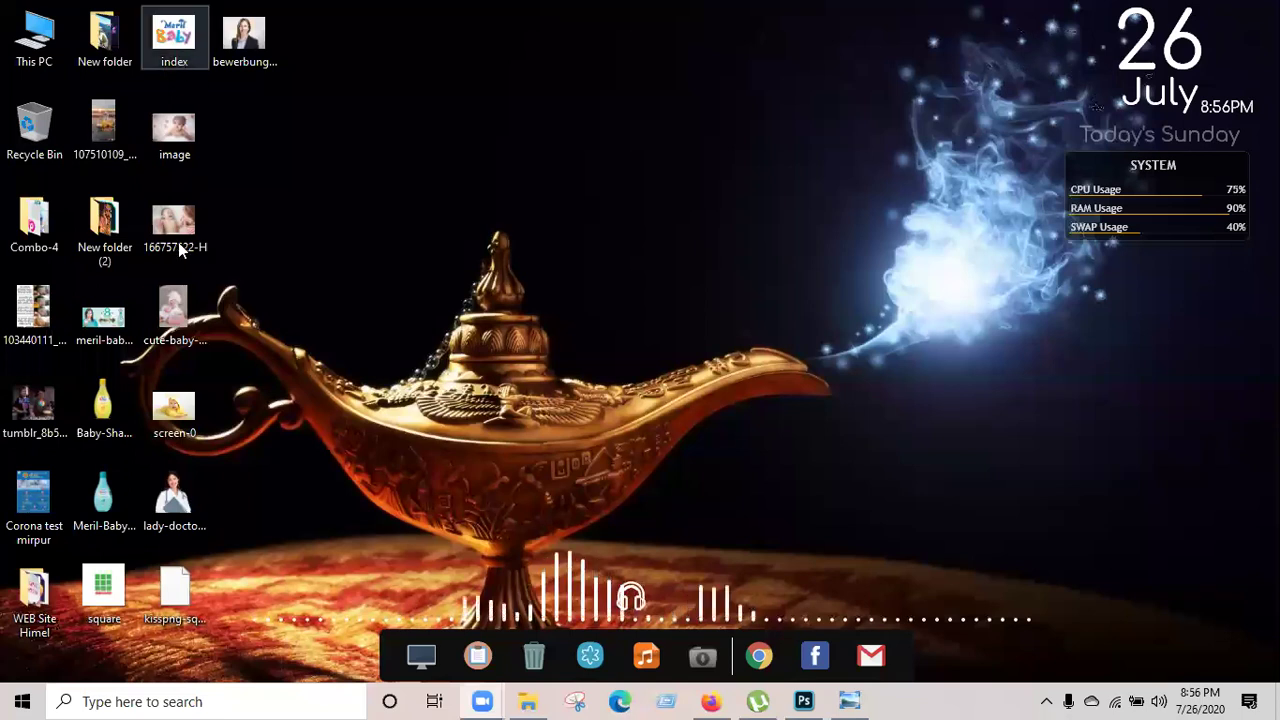
left_click(849, 701)
left_click(849, 701)
key("alt+Tab")
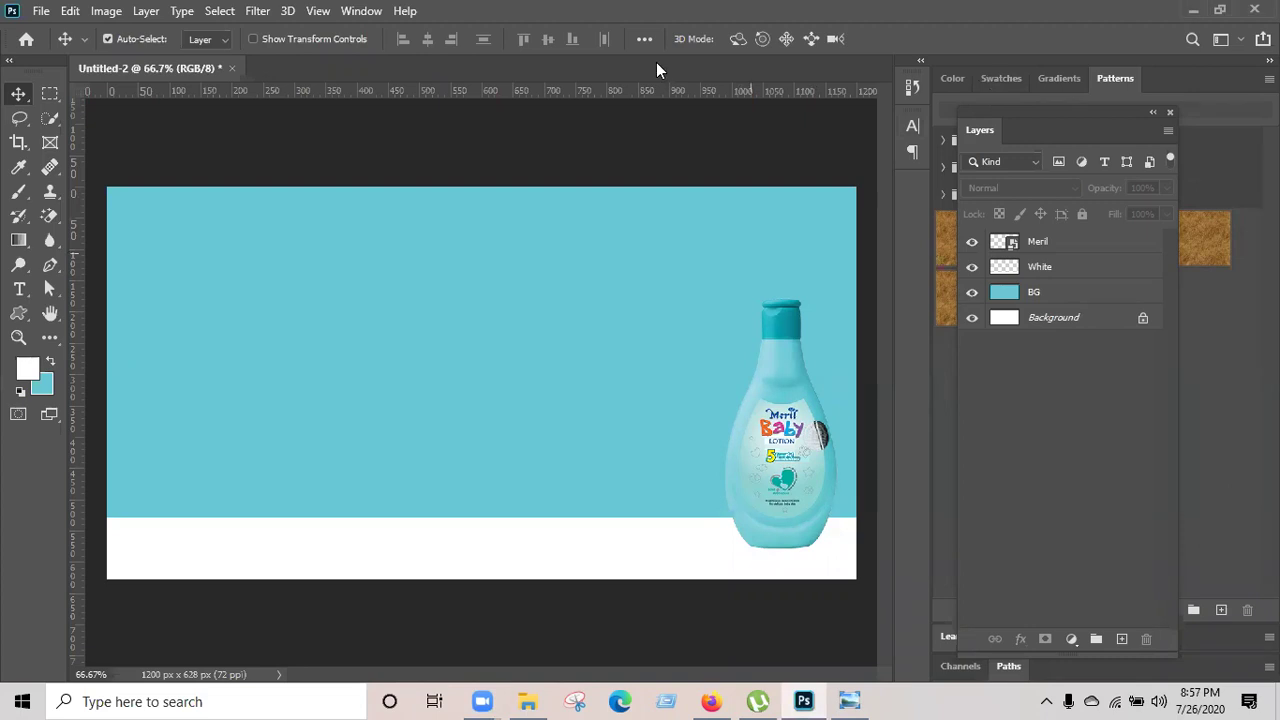
left_click(1193, 10)
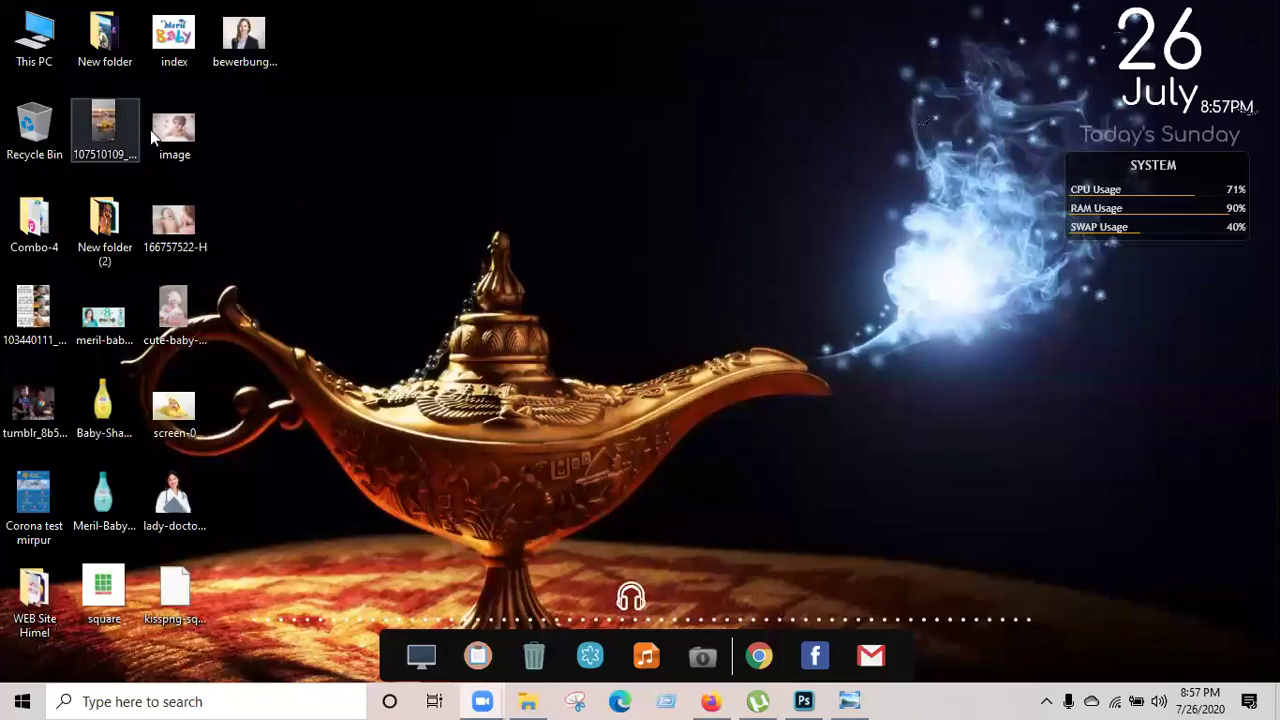
left_click_drag(175, 45, 604, 413)
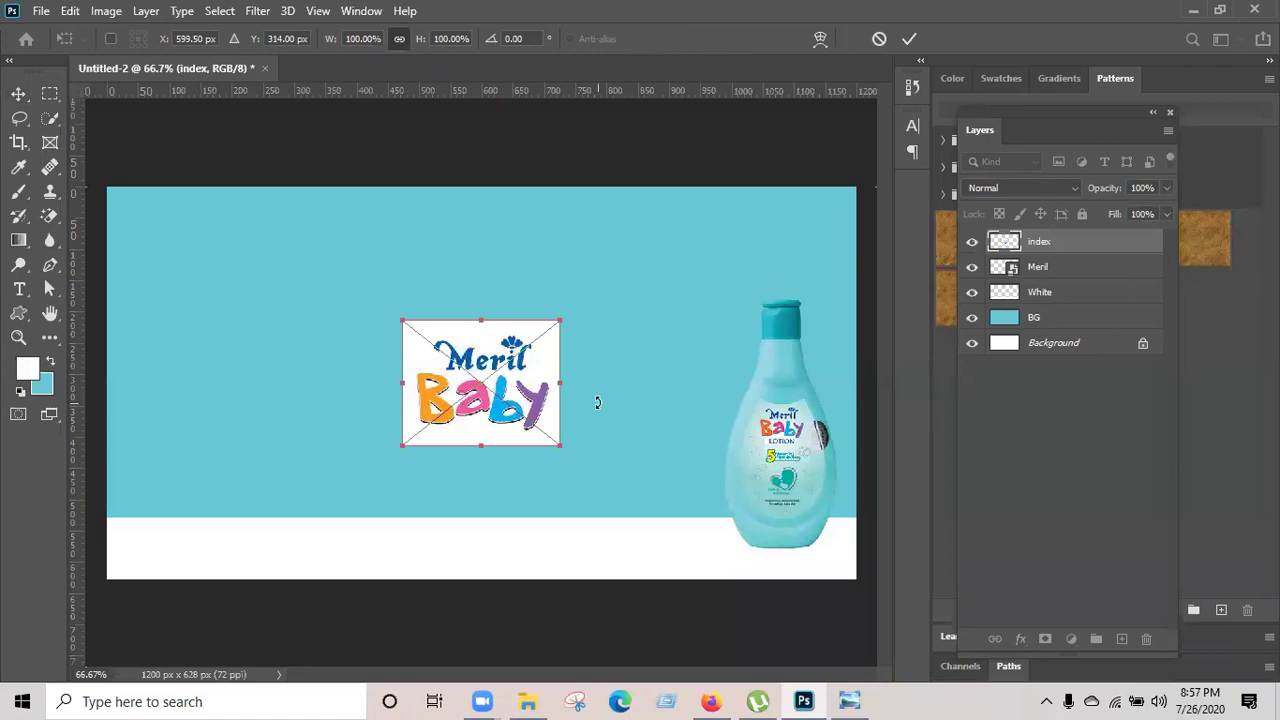
Scale the placed Meril Baby logo to about 70%, position it just above the bottle's cap as in the reference, and commit it.
left_click_drag(430, 392, 729, 245)
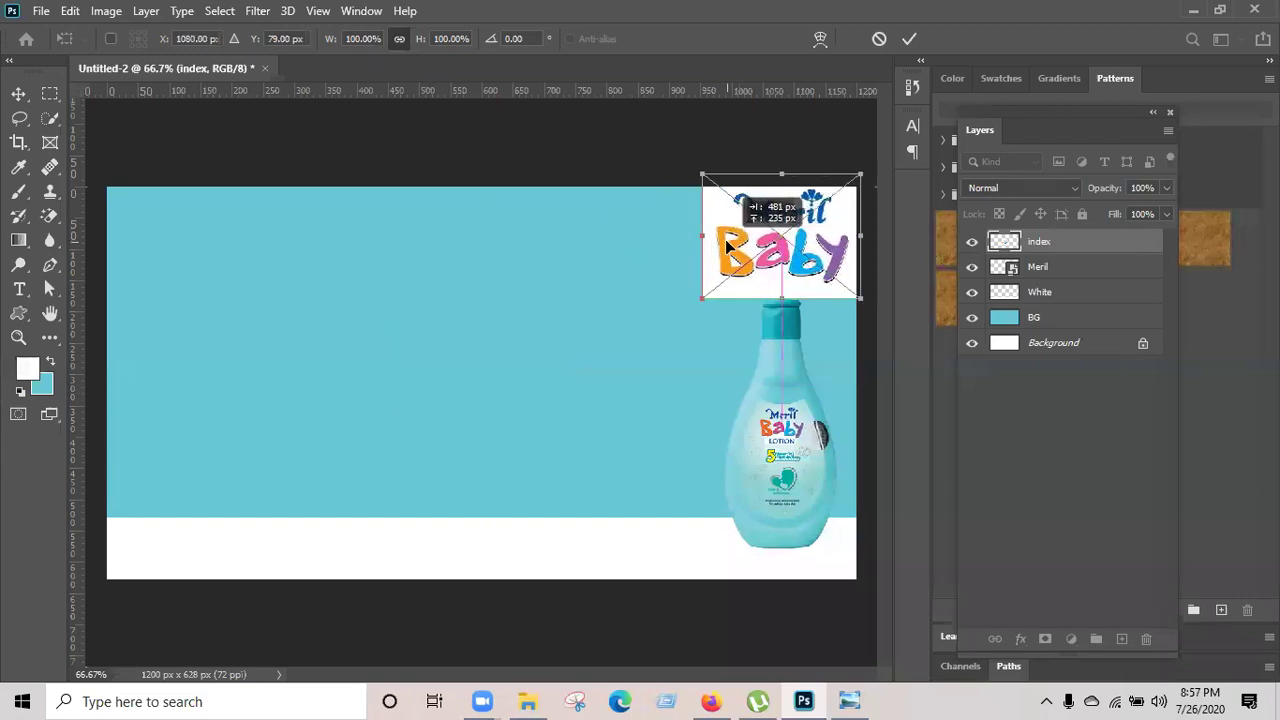
left_click_drag(861, 178, 819, 221)
left_click_drag(778, 260, 805, 249)
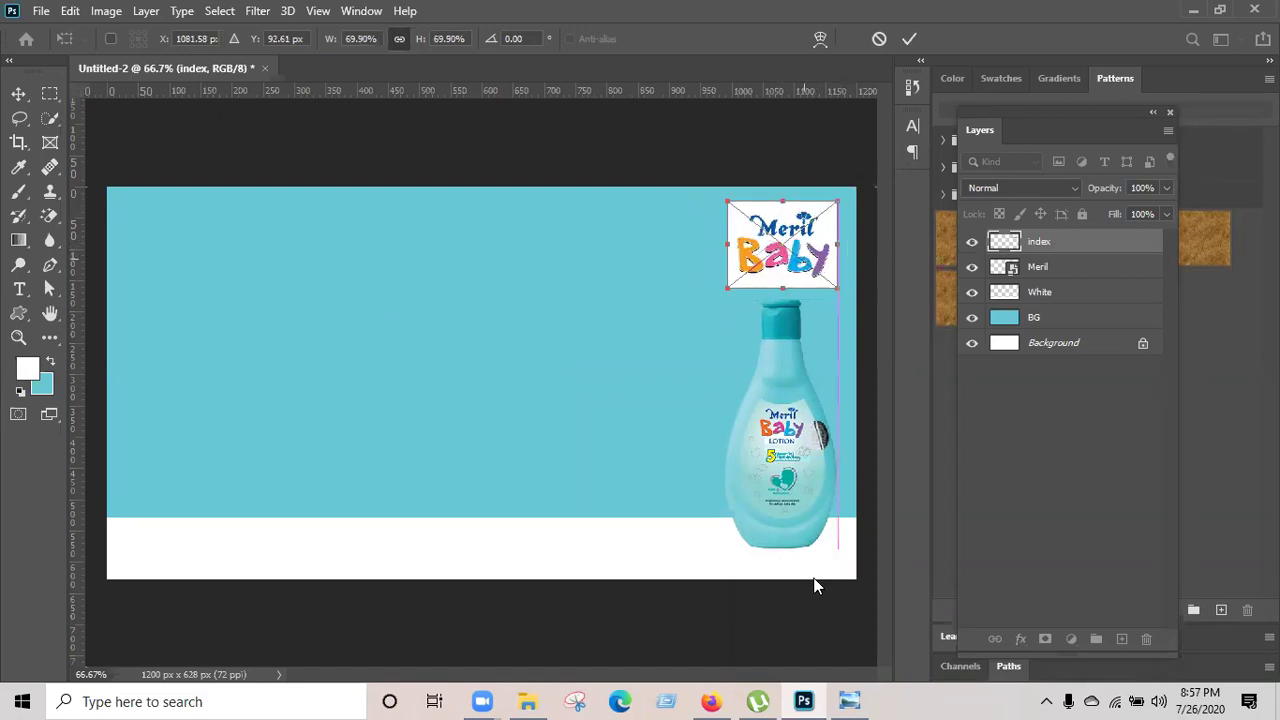
left_click(850, 701)
left_click(851, 700)
left_click(850, 701)
left_click(851, 700)
left_click_drag(814, 255, 814, 257)
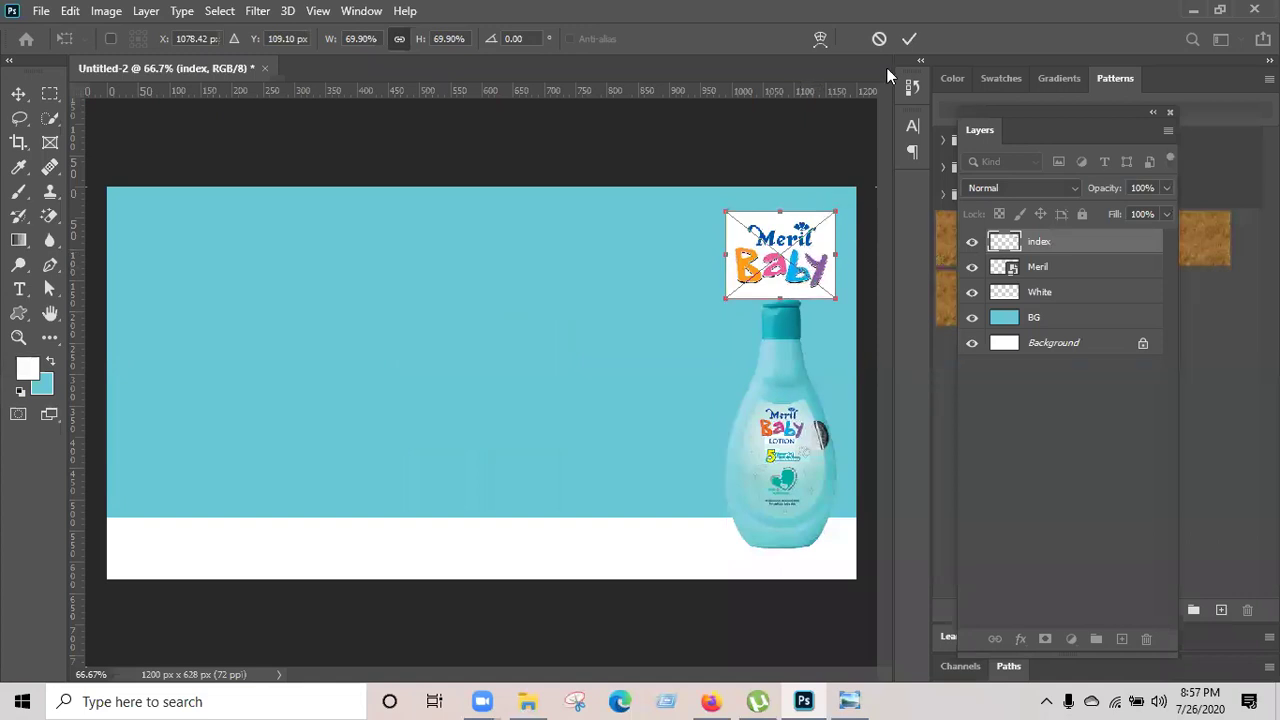
left_click(908, 38)
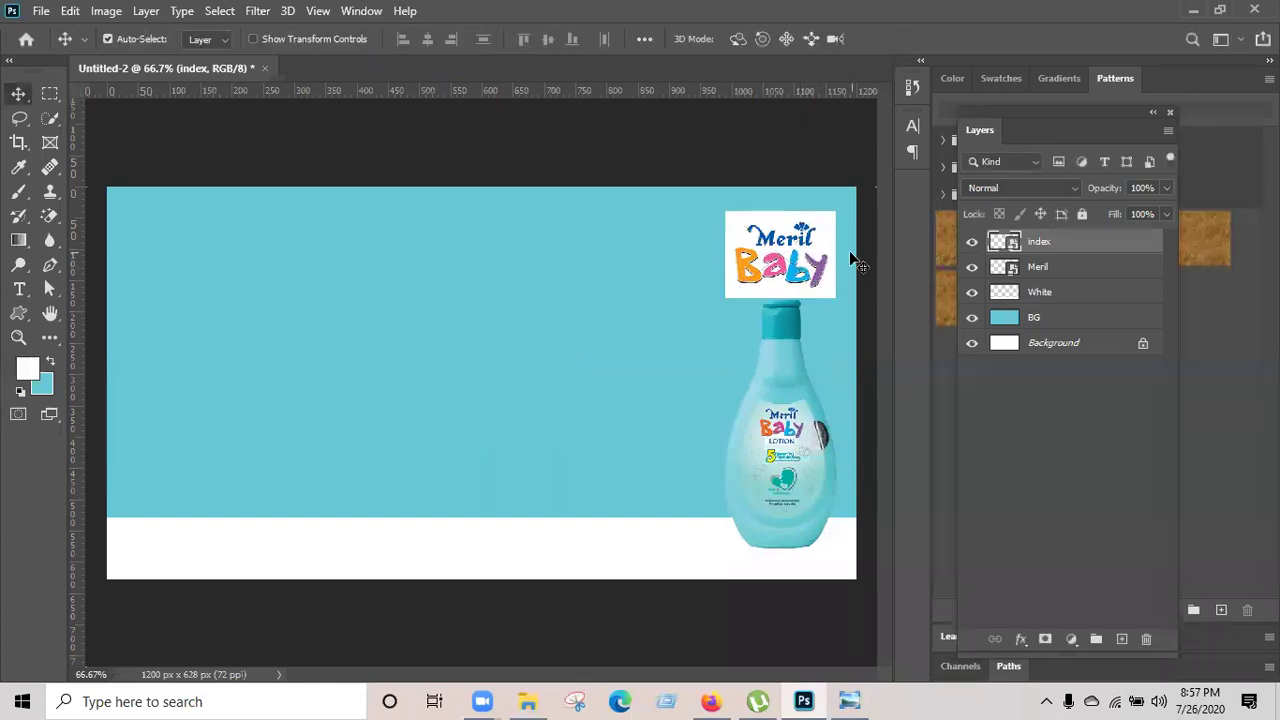
Inspect the logo closely with its layer hidden and shown, and rename the index layer to Logo.
key("ctrl+plus")
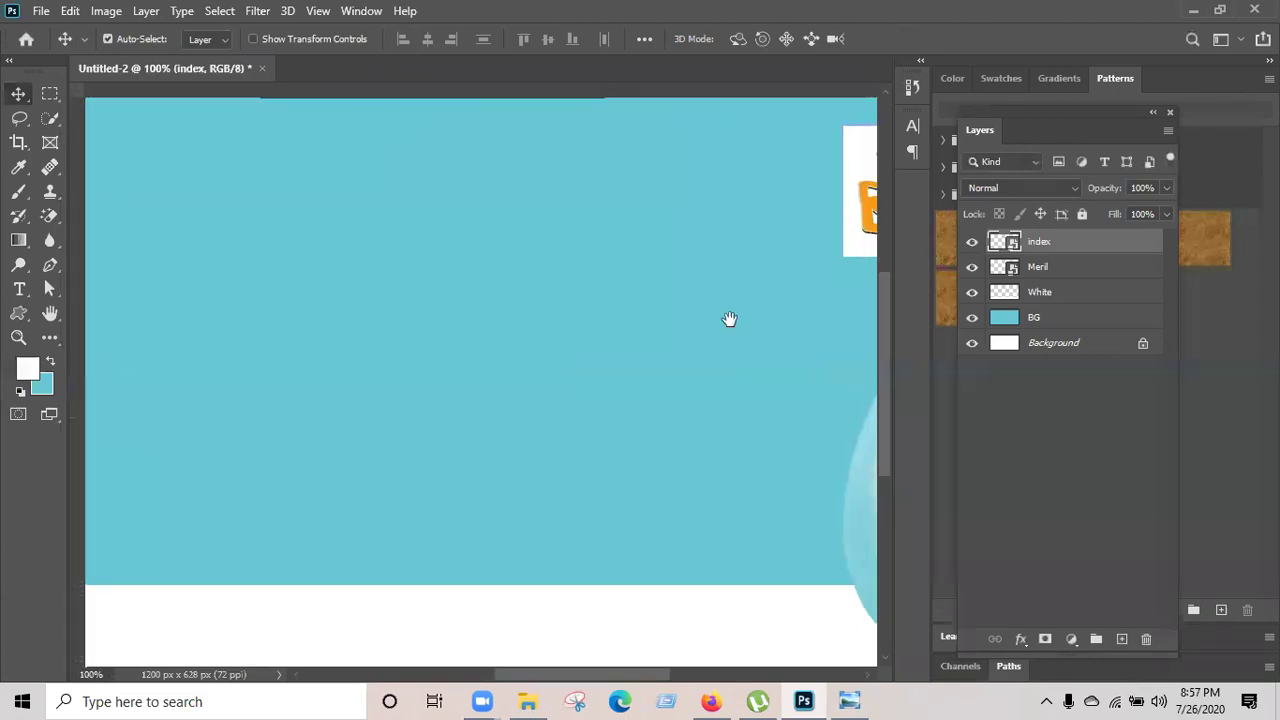
left_click_drag(729, 320, 466, 426)
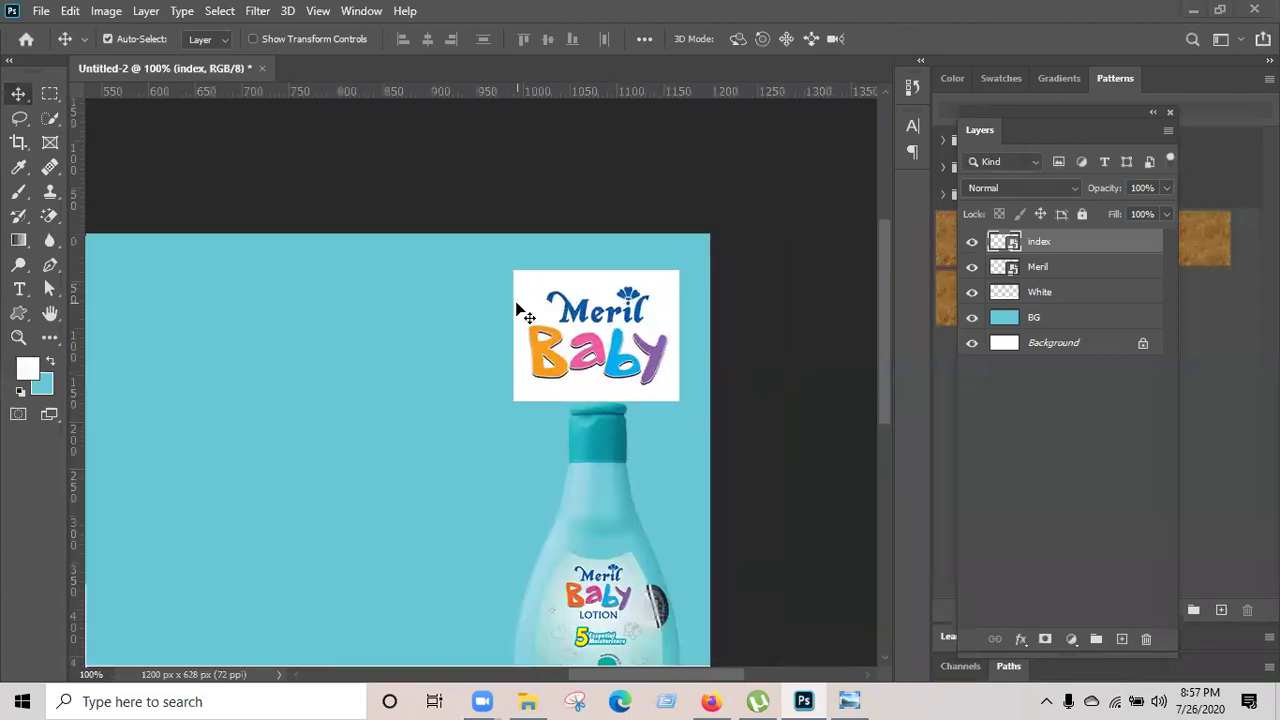
key("ctrl+plus")
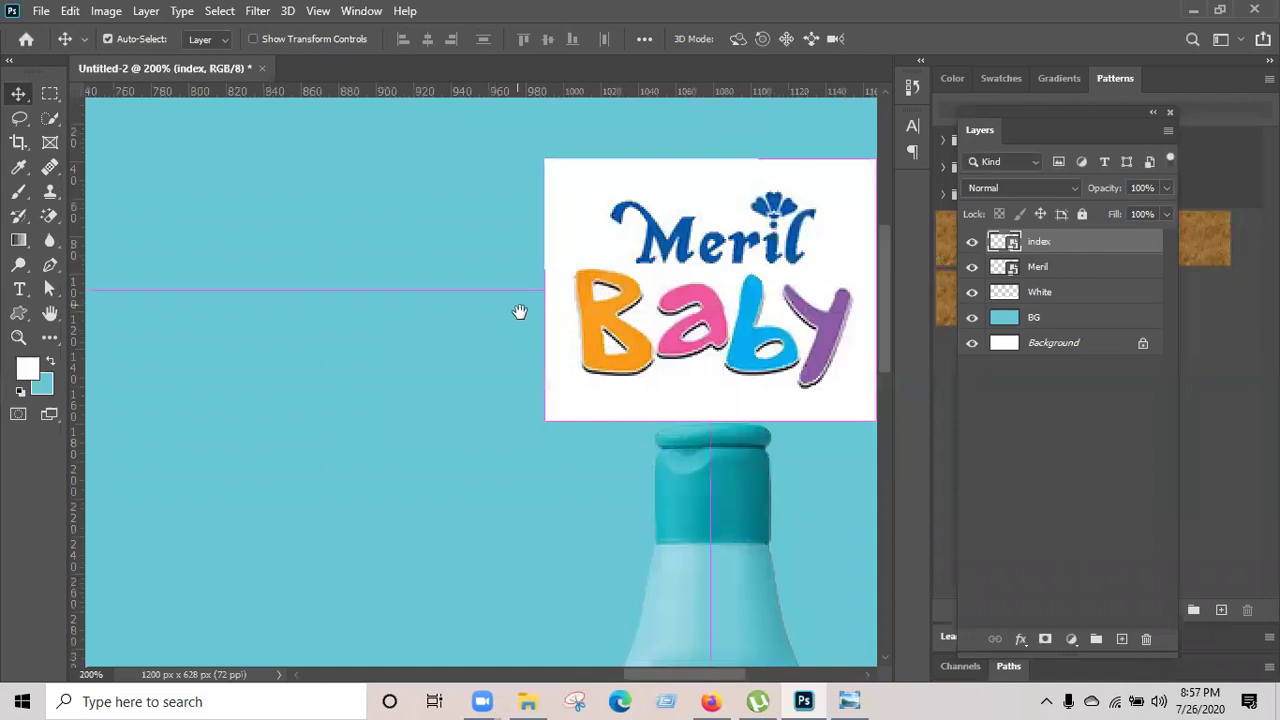
left_click_drag(791, 491, 596, 451)
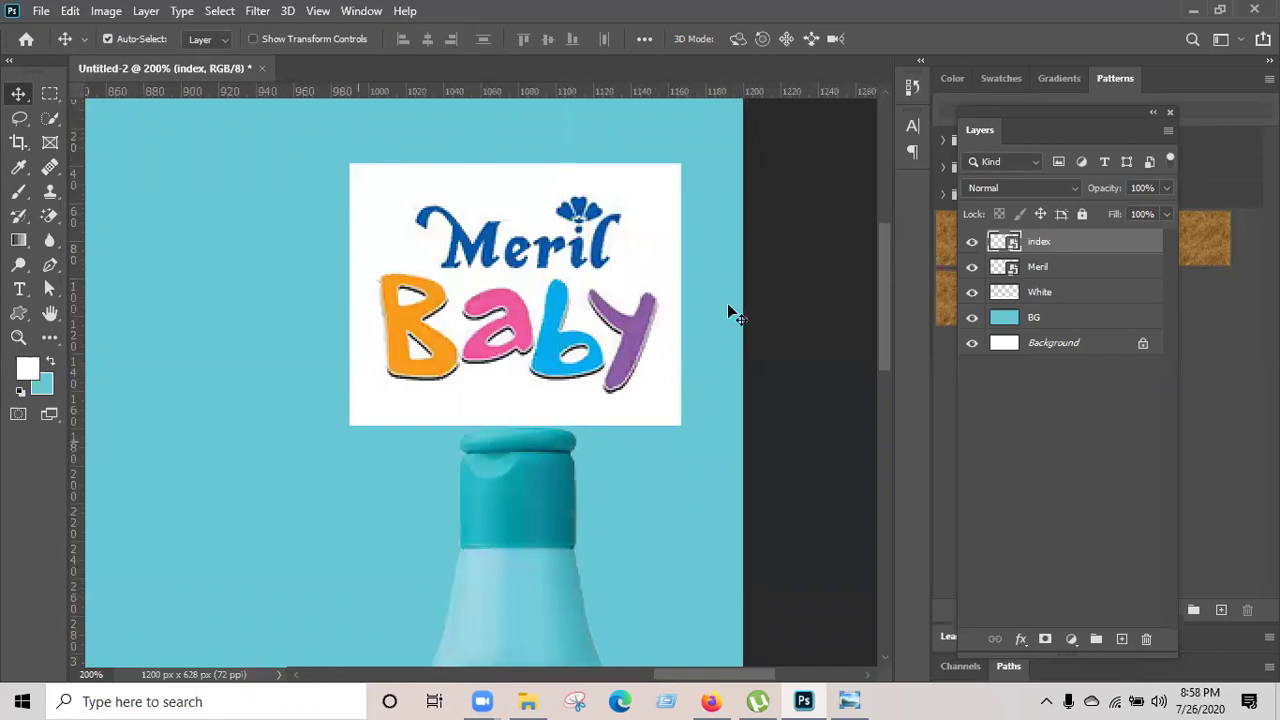
left_click(972, 243)
left_click(972, 243)
right_click(1042, 242)
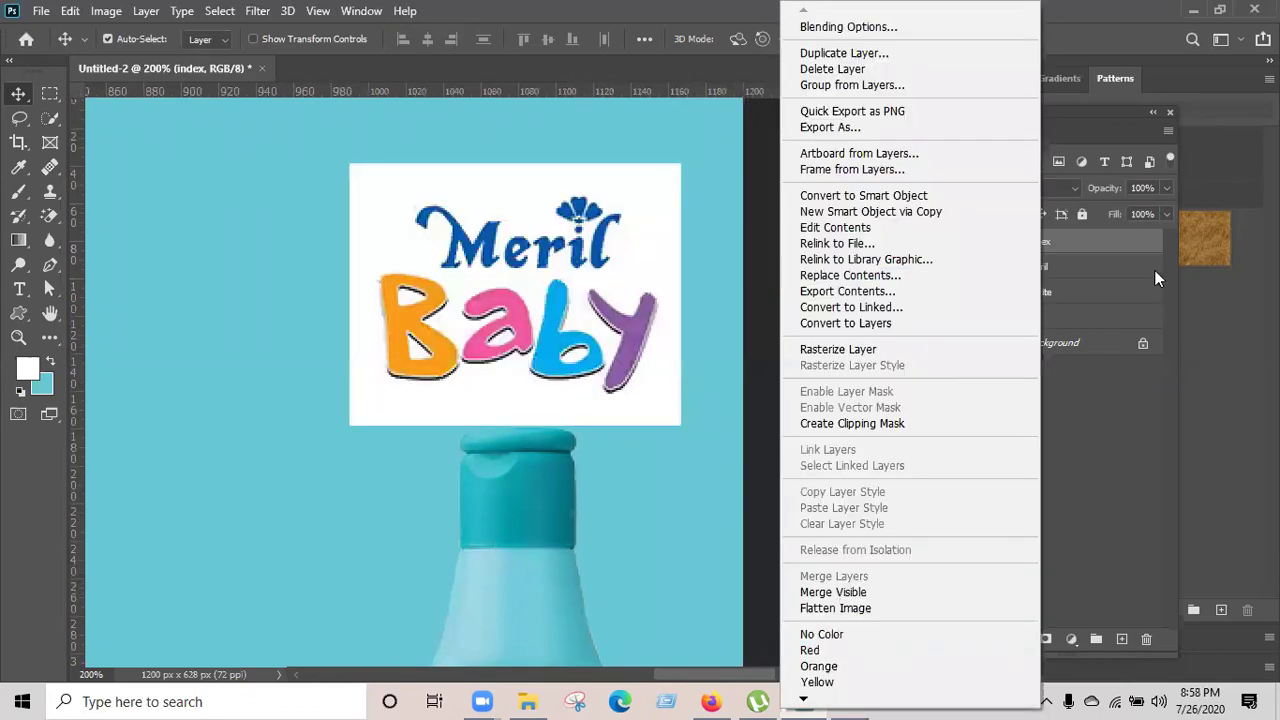
left_click(1040, 248)
double_click(1039, 243)
type("Logo")
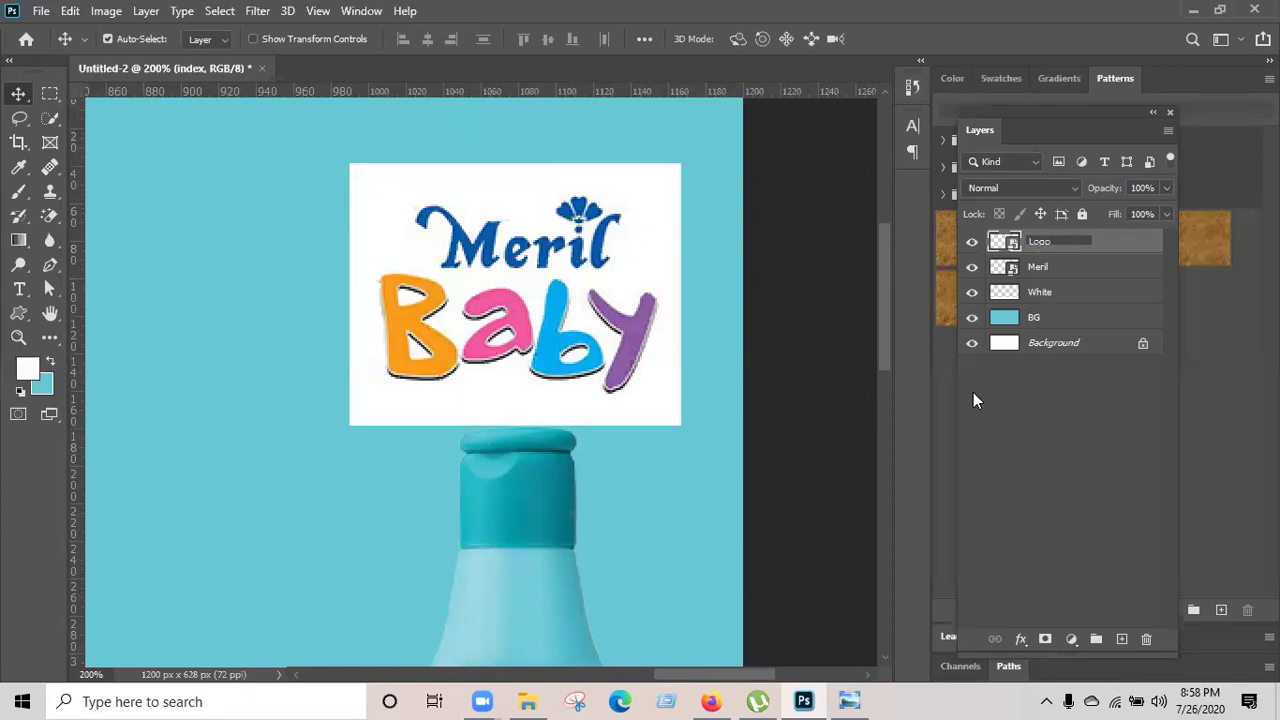
key("Return")
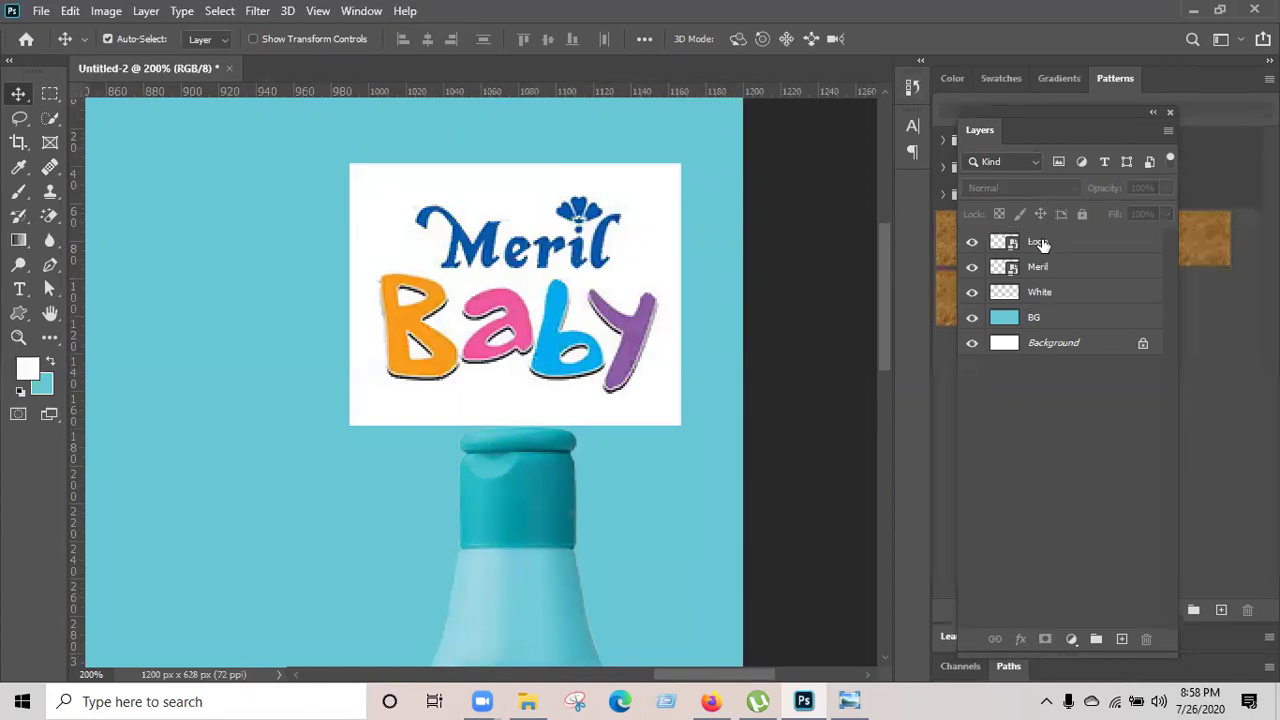
Rasterize the Logo layer.
right_click(1058, 238)
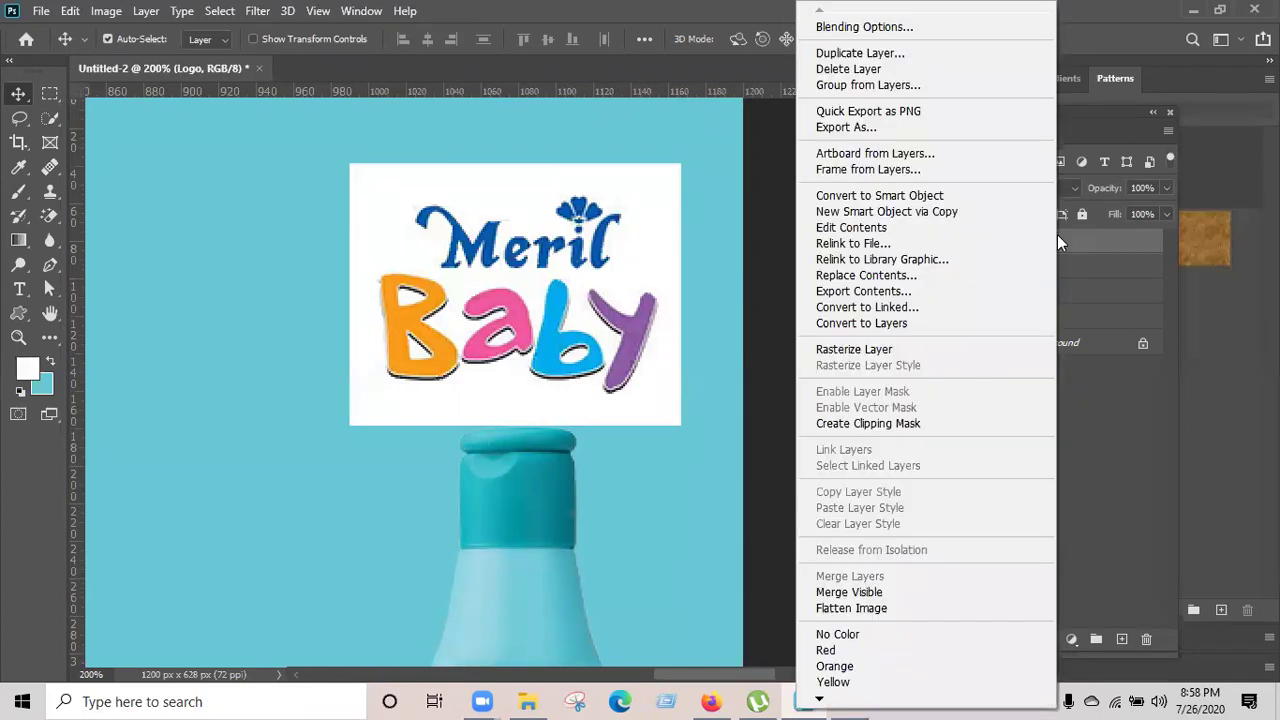
left_click(1100, 230)
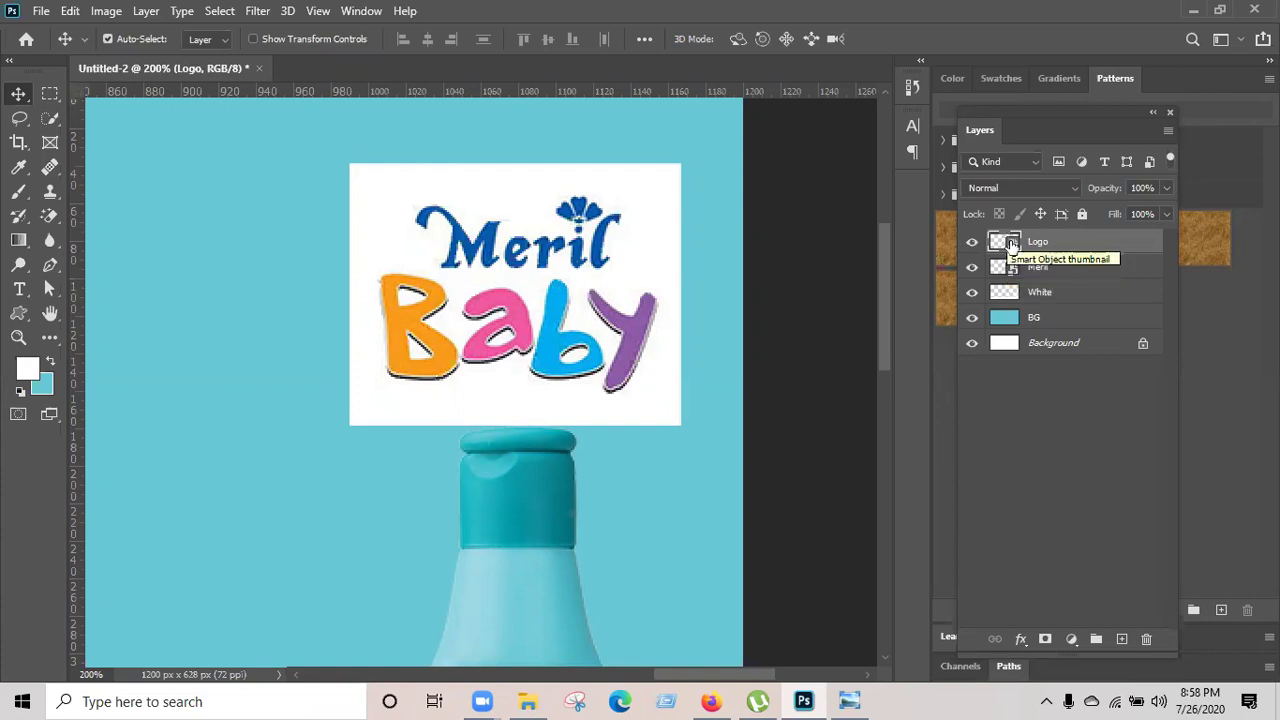
right_click(1066, 245)
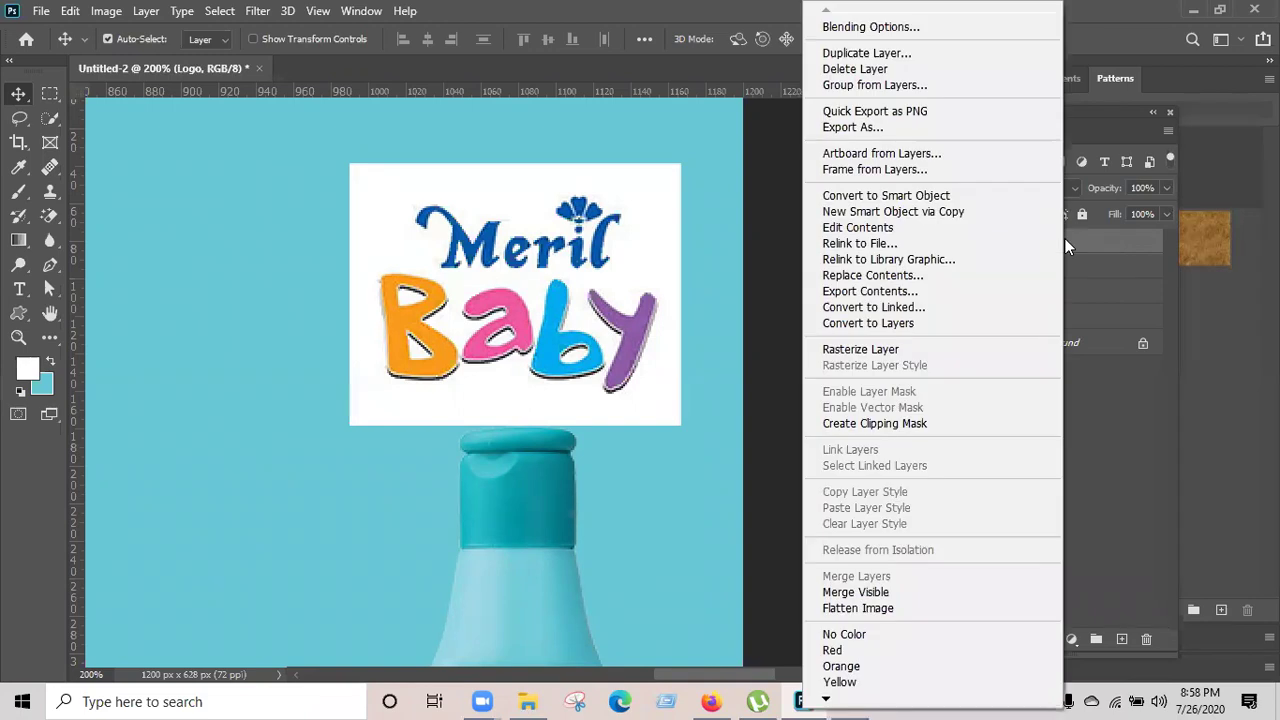
left_click(880, 352)
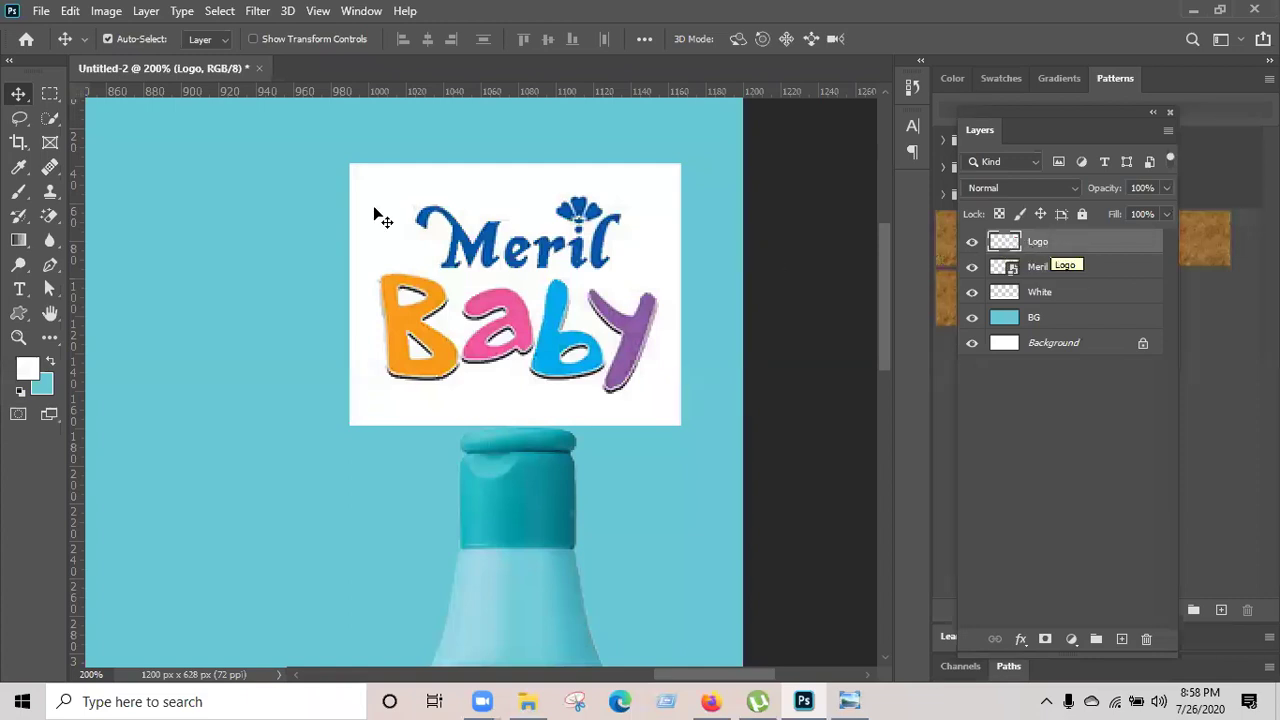
Erase the Meril Baby logo's white background and the white areas enclosed by its letters with the Magic Eraser at tolerance 32.
left_click(52, 216)
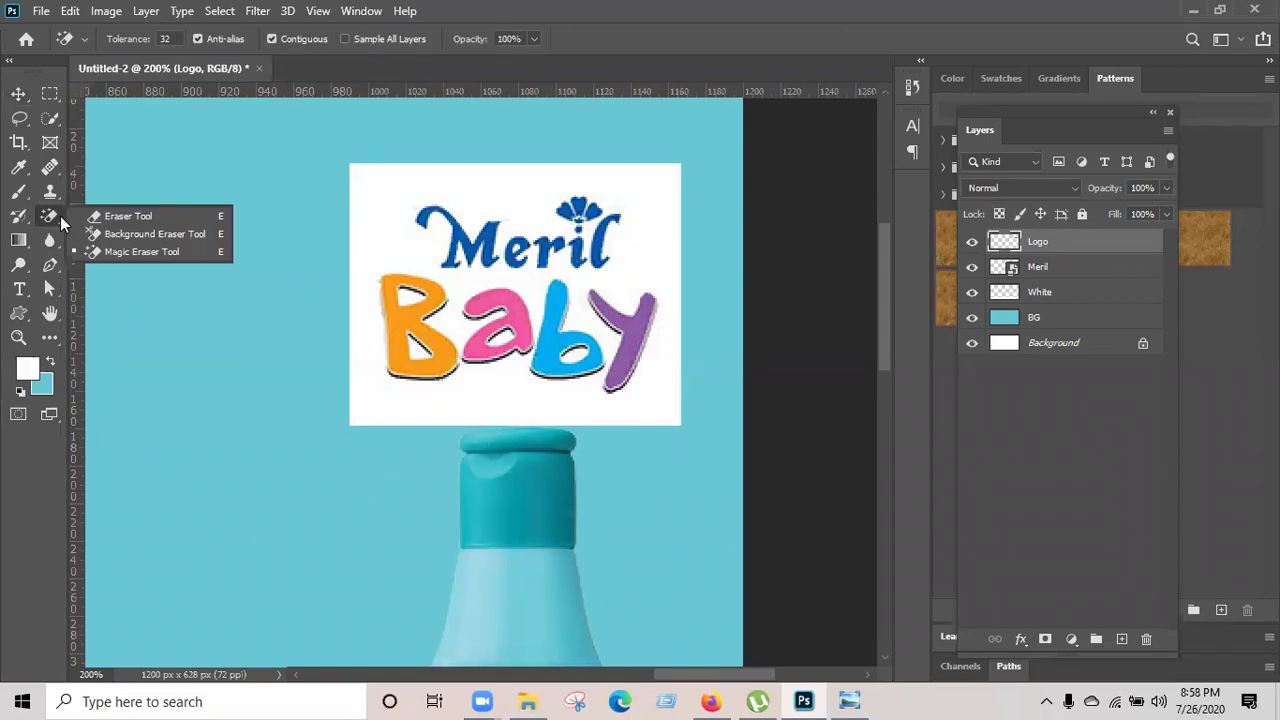
left_click(143, 218)
right_click(52, 216)
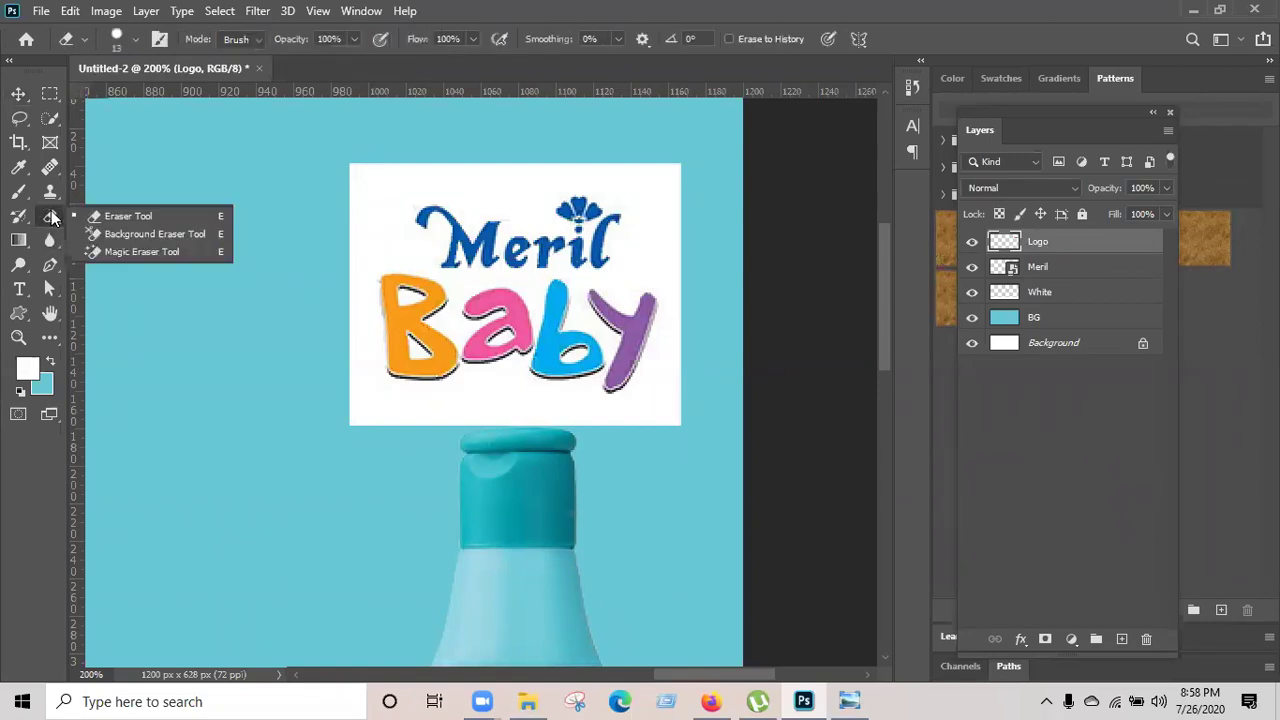
left_click(152, 251)
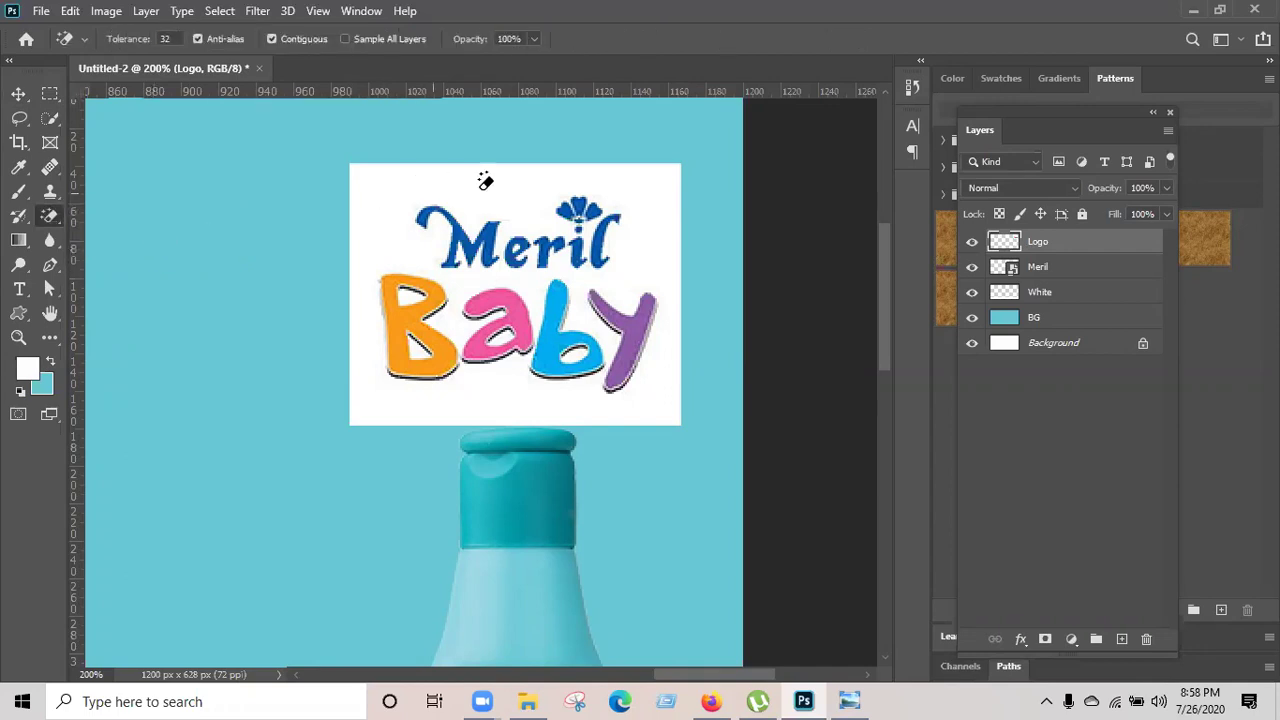
left_click(364, 190)
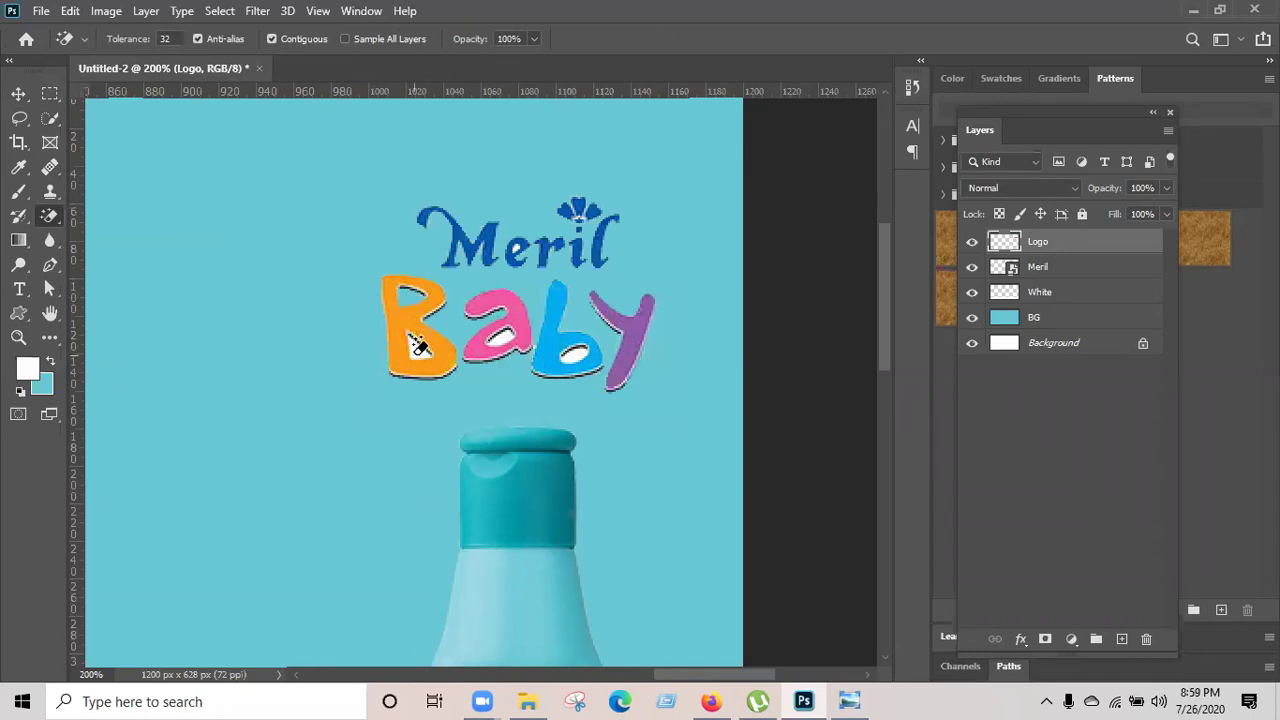
left_click(500, 328)
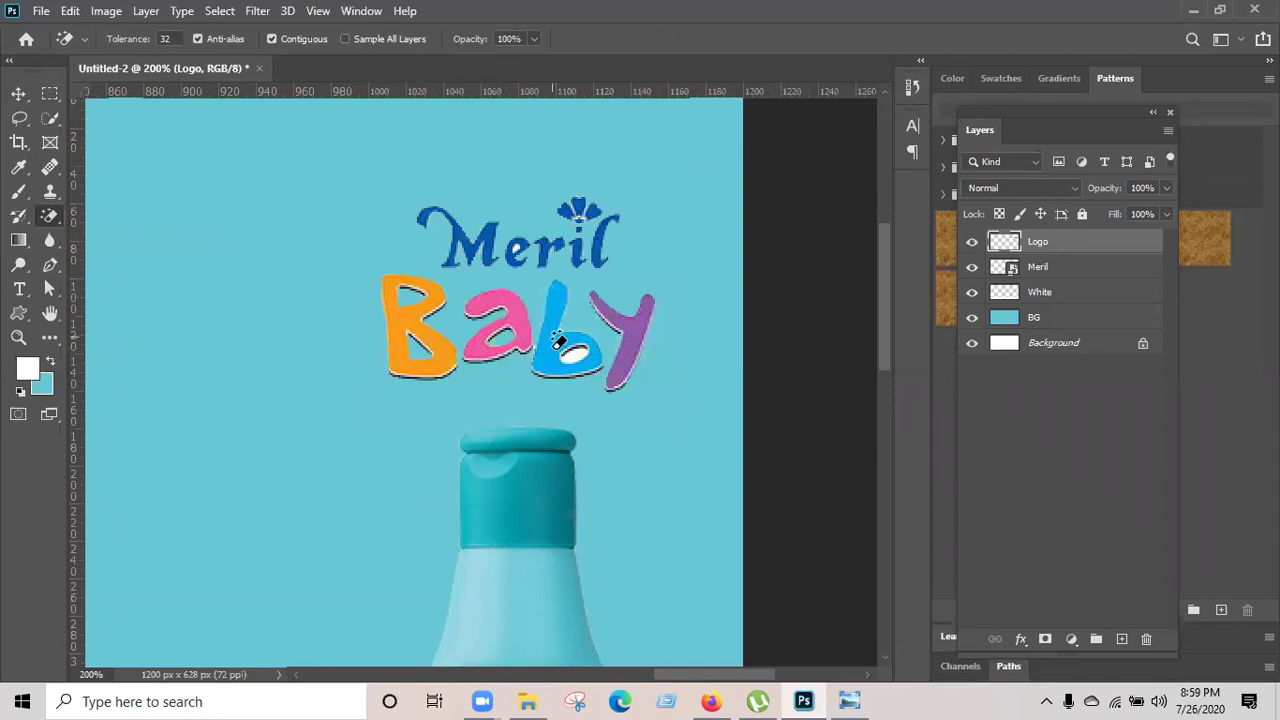
left_click(570, 360)
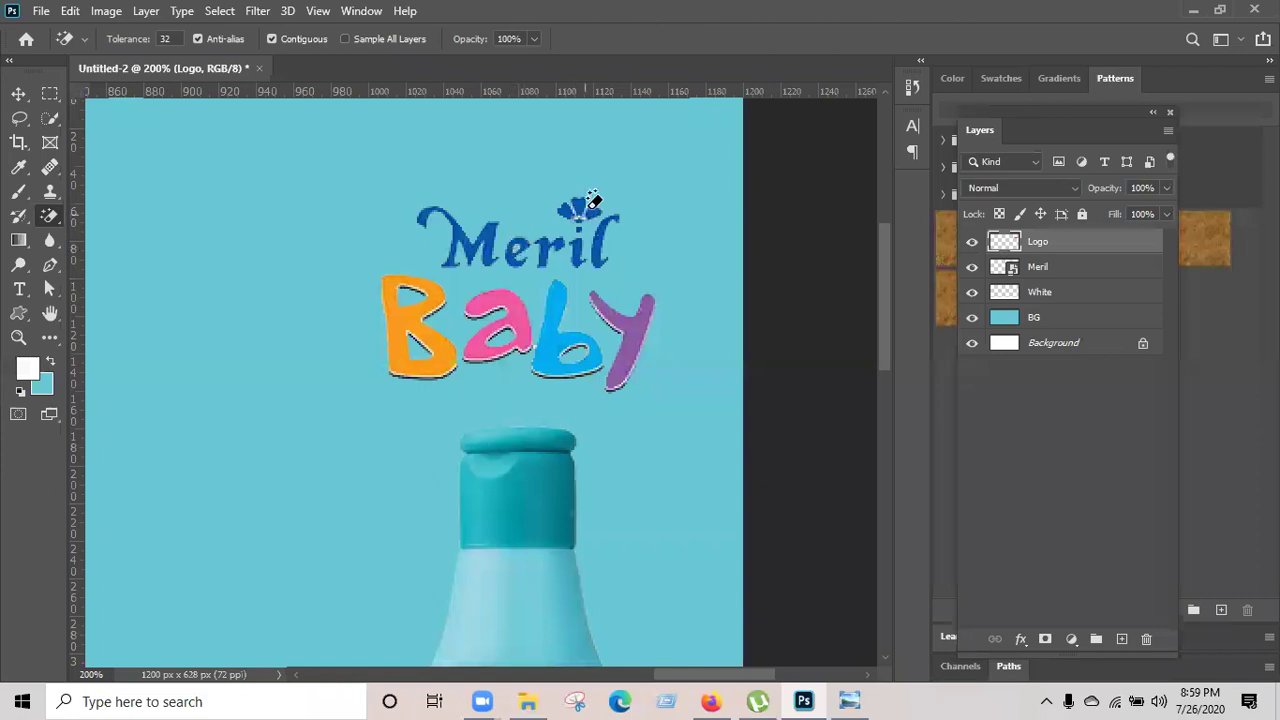
Examine the erased edges of the Meril Baby logo up close, and check the whole composition.
key("ctrl+plus")
key("ctrl+plus")
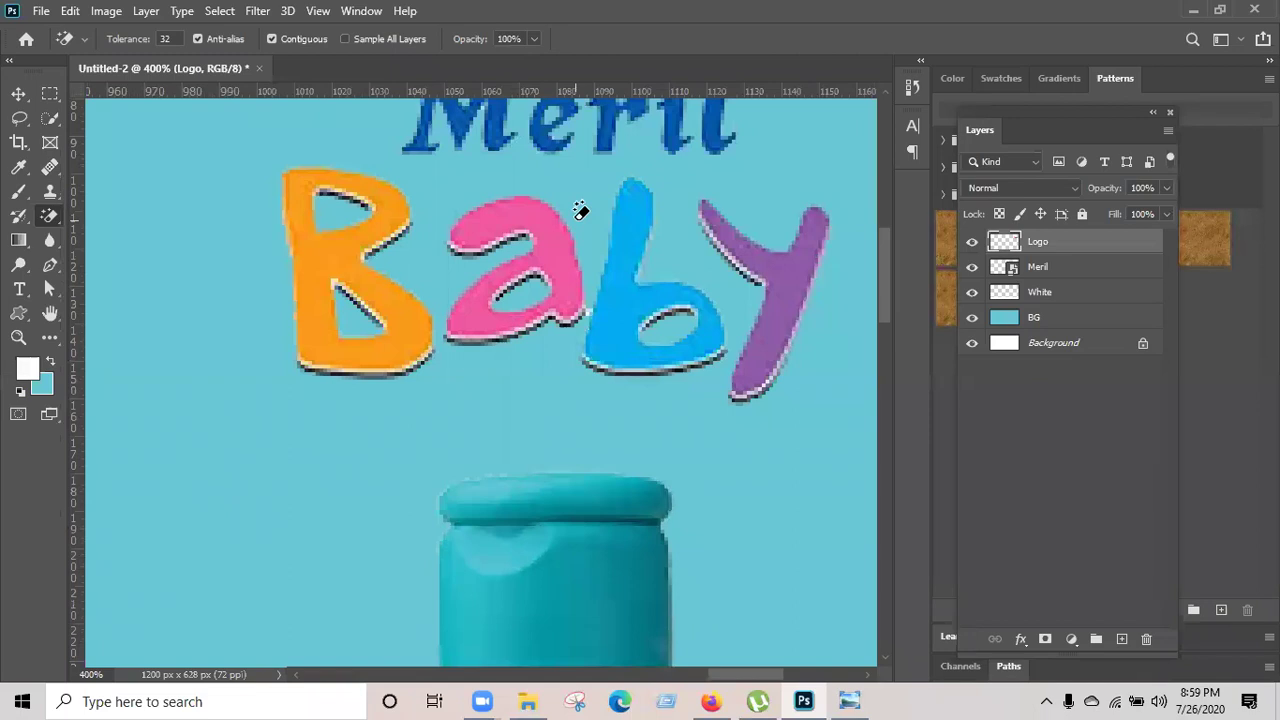
scroll(634, 270, "up", 5)
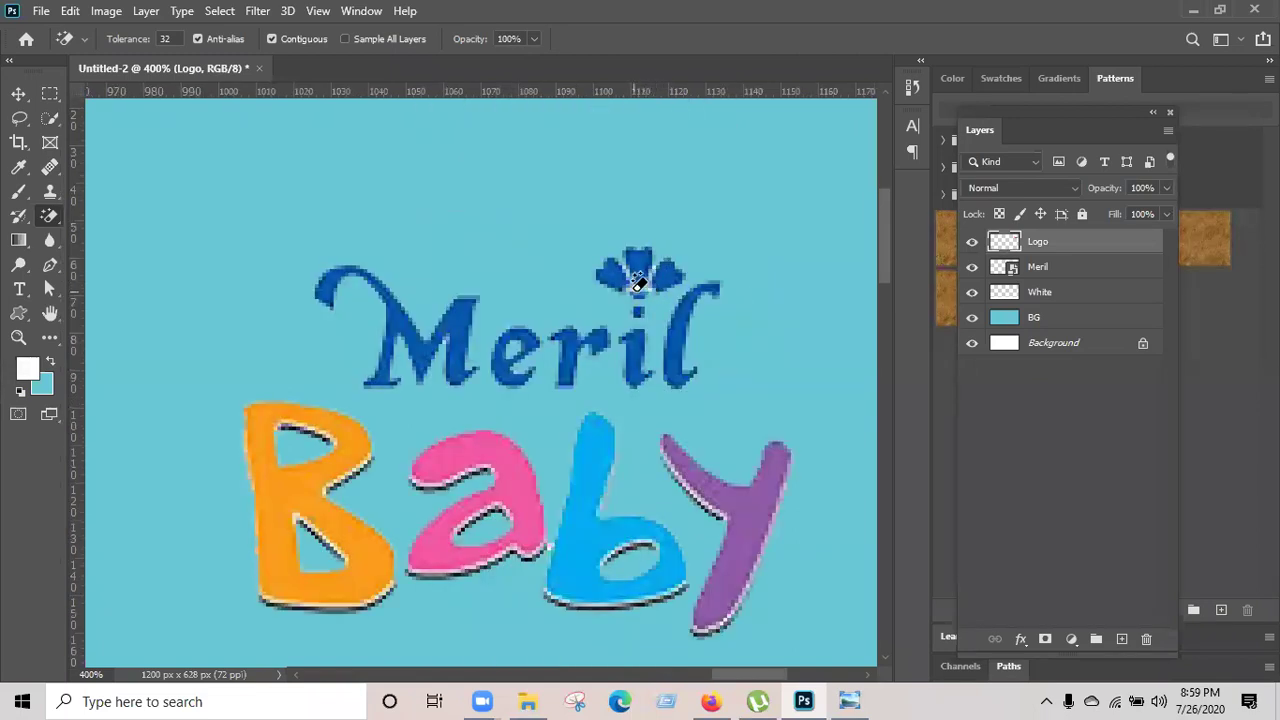
key("ctrl+minus")
key("ctrl+minus")
key("ctrl+minus")
key("ctrl+minus")
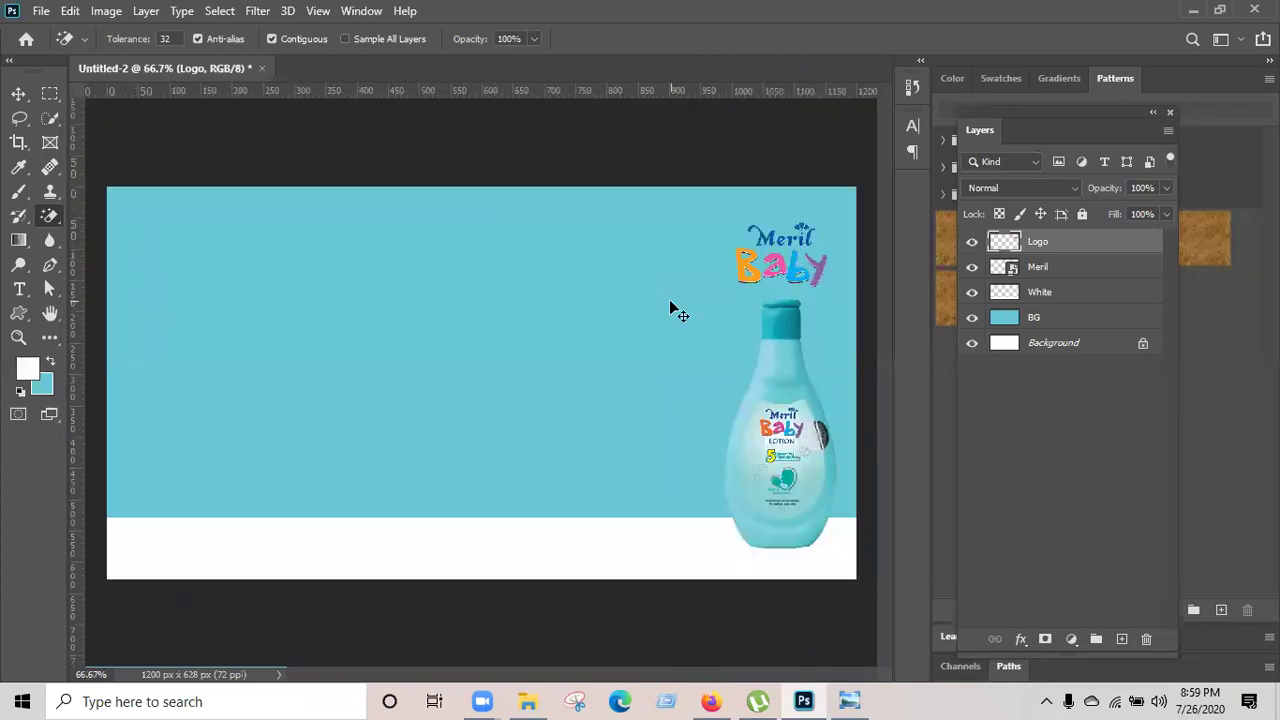
key("ctrl+plus")
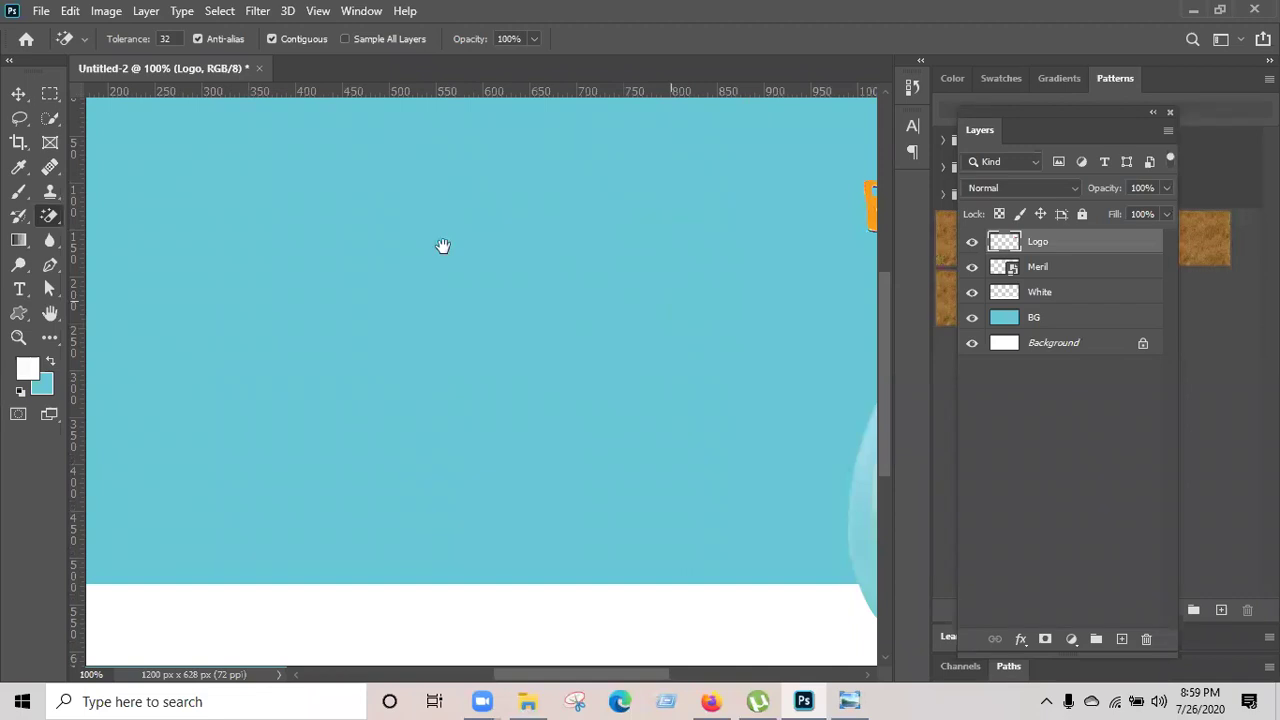
scroll(443, 246, "down", 1)
scroll(486, 346, "down", 1)
scroll(487, 346, "down", 3)
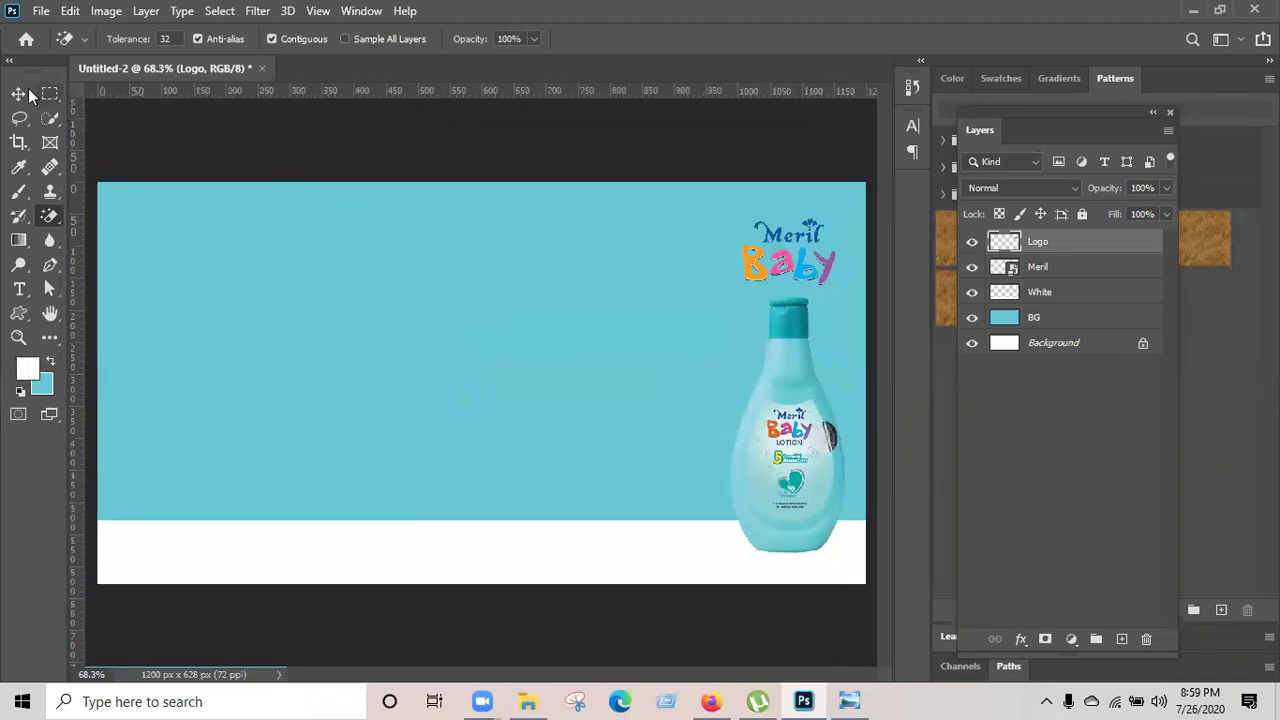
Place the square logo image from the desktop into the Photoshop document, position it near the canvas's upper-left corner, and commit it.
left_click(20, 94)
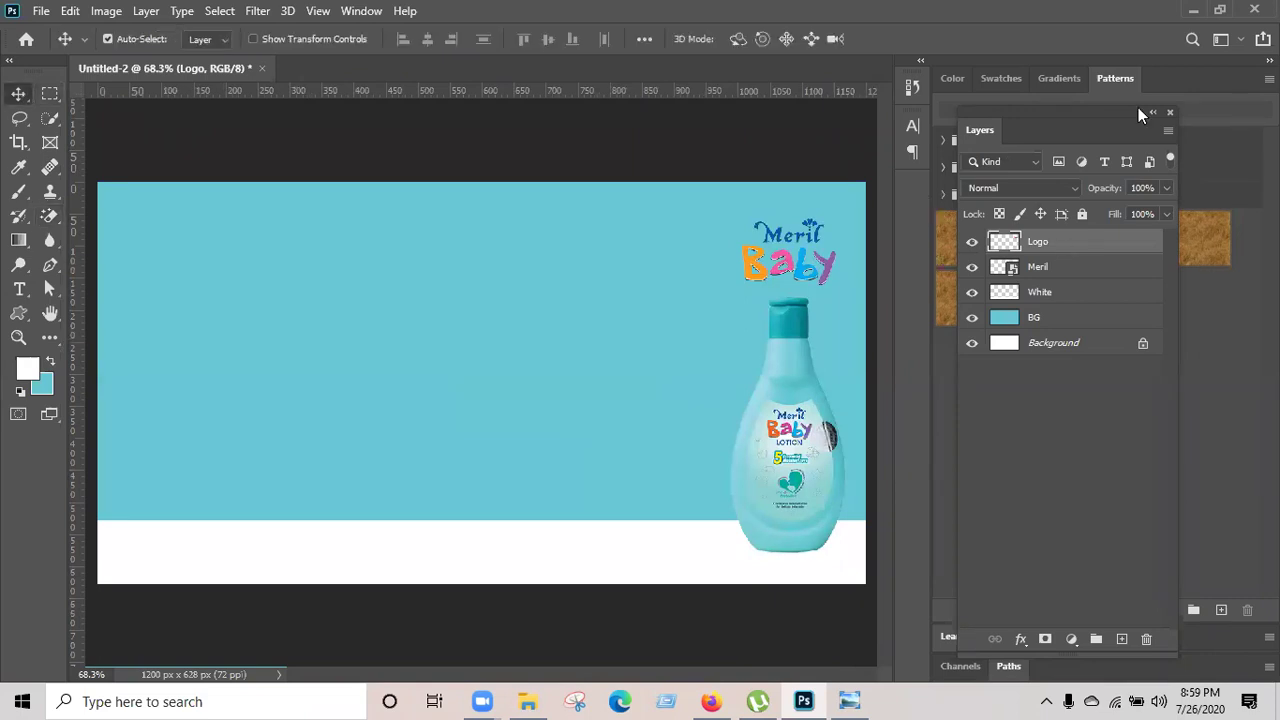
left_click(1193, 10)
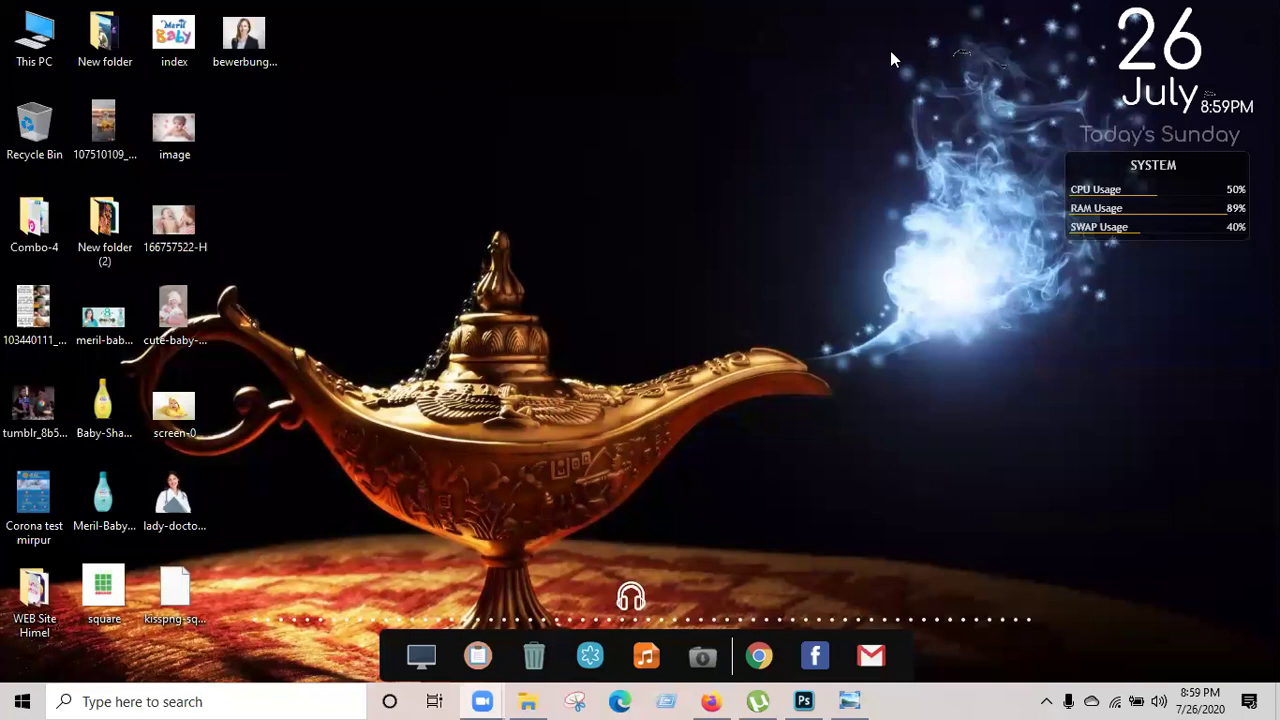
left_click_drag(104, 596, 330, 323)
left_click_drag(608, 252, 506, 429)
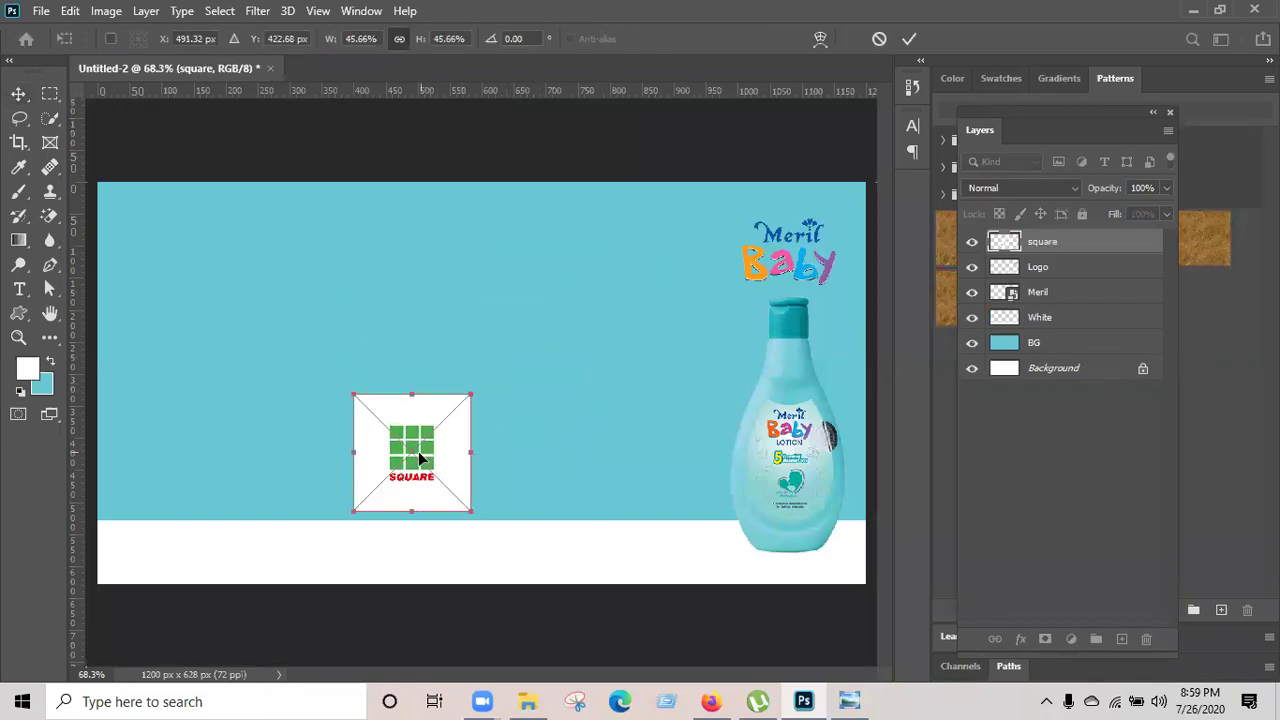
left_click_drag(420, 457, 195, 259)
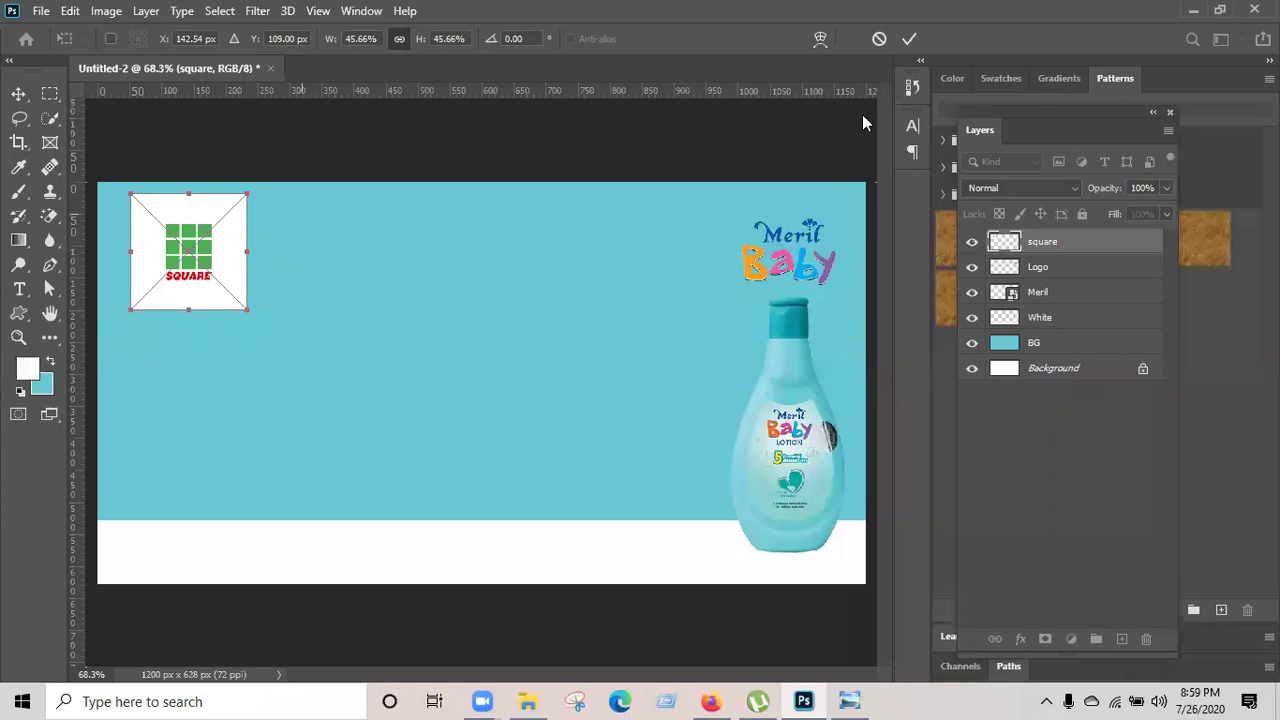
key("Return")
Rasterize the square layer.
key("ctrl+plus")
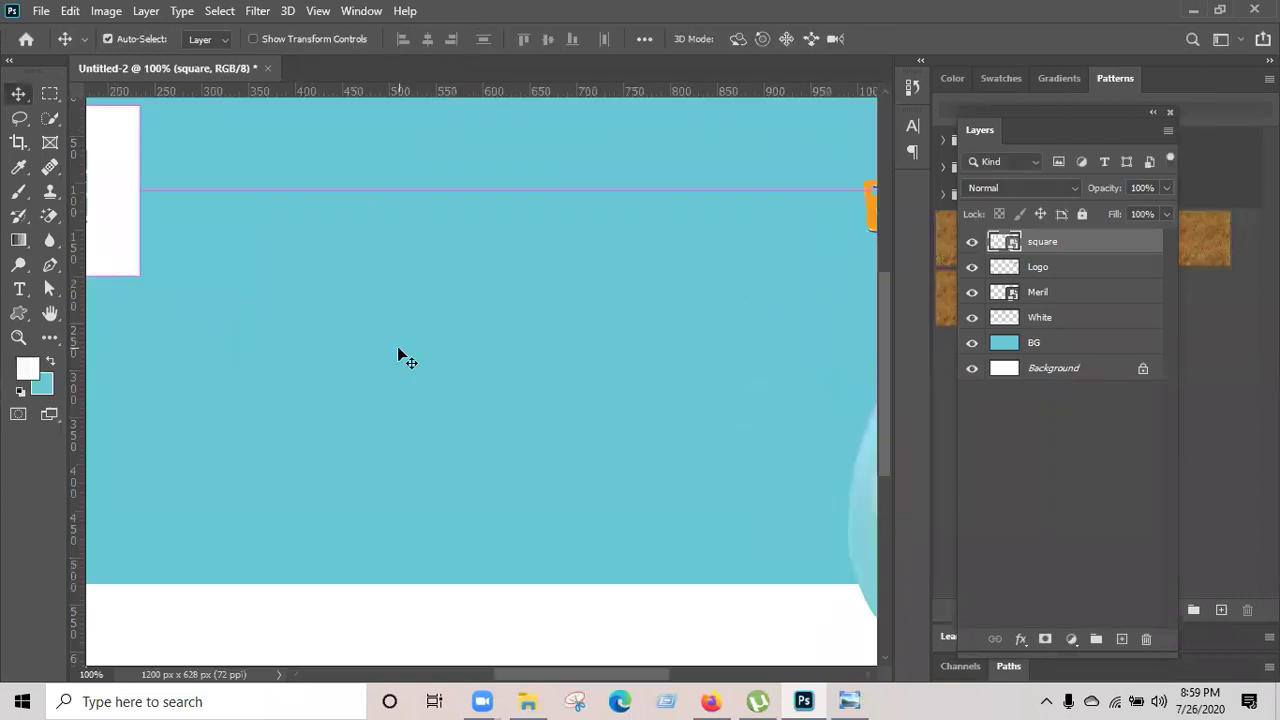
left_click_drag(285, 197, 534, 271)
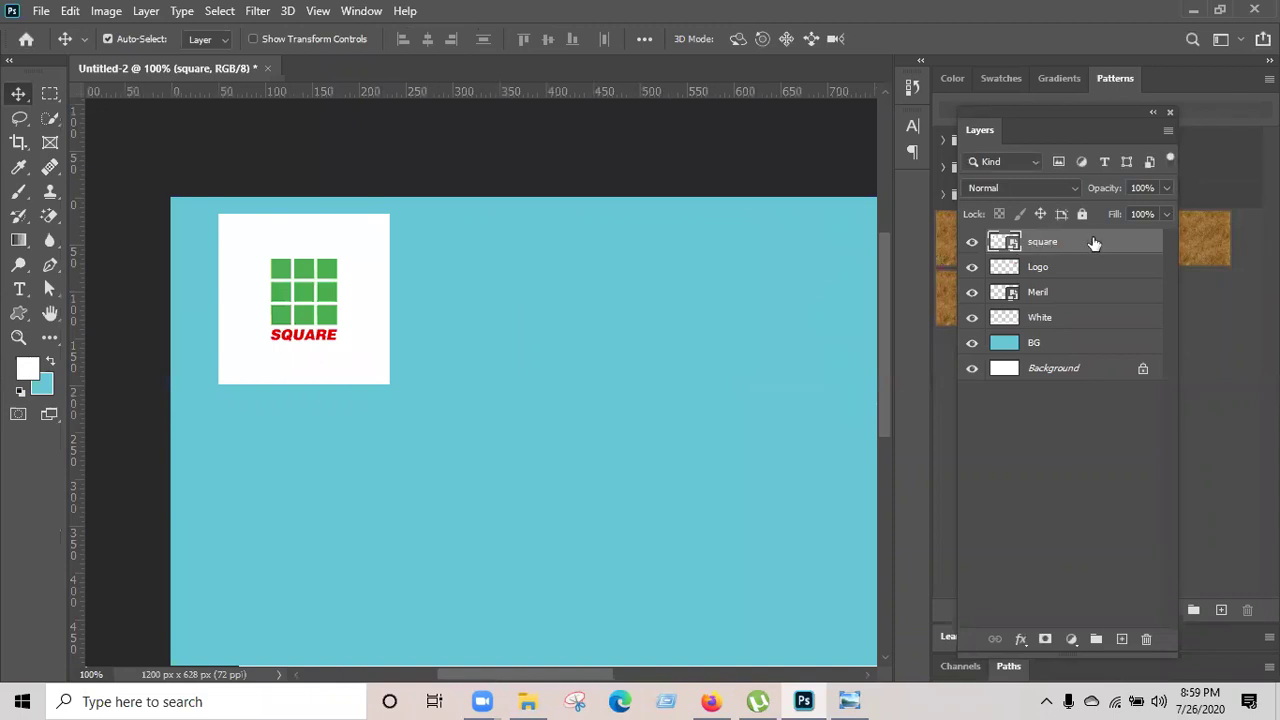
right_click(1093, 240)
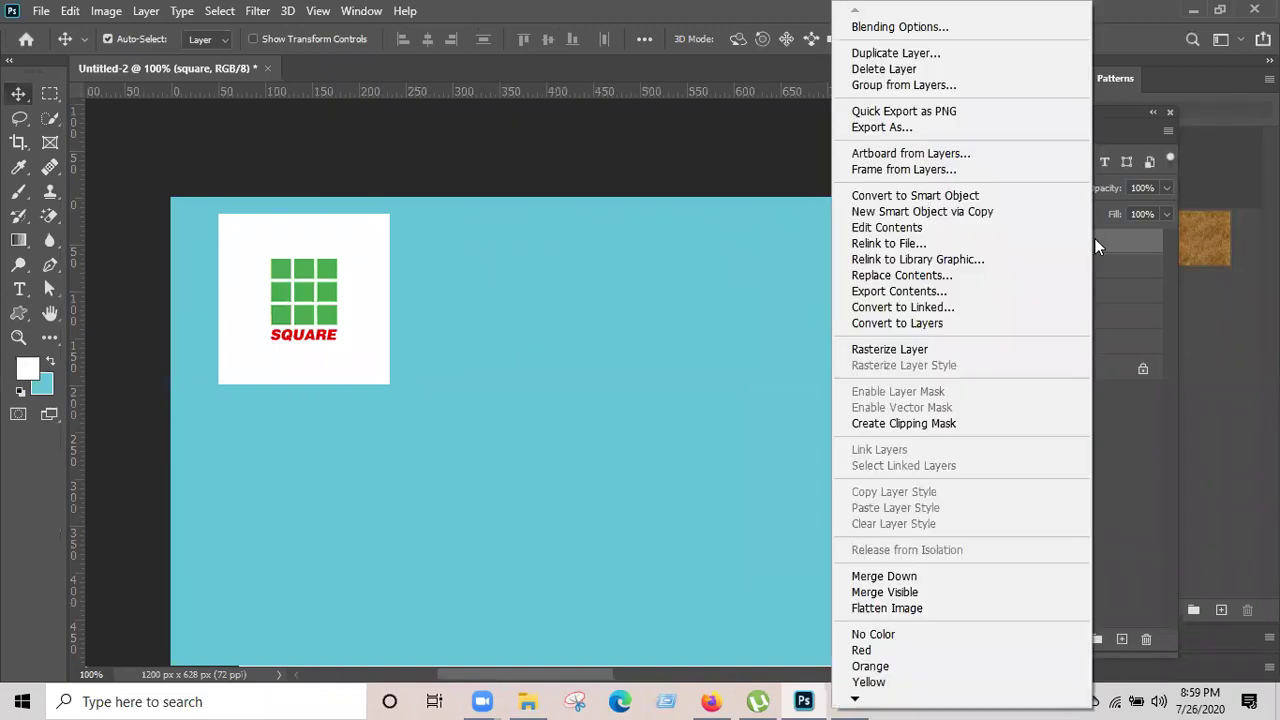
left_click(909, 354)
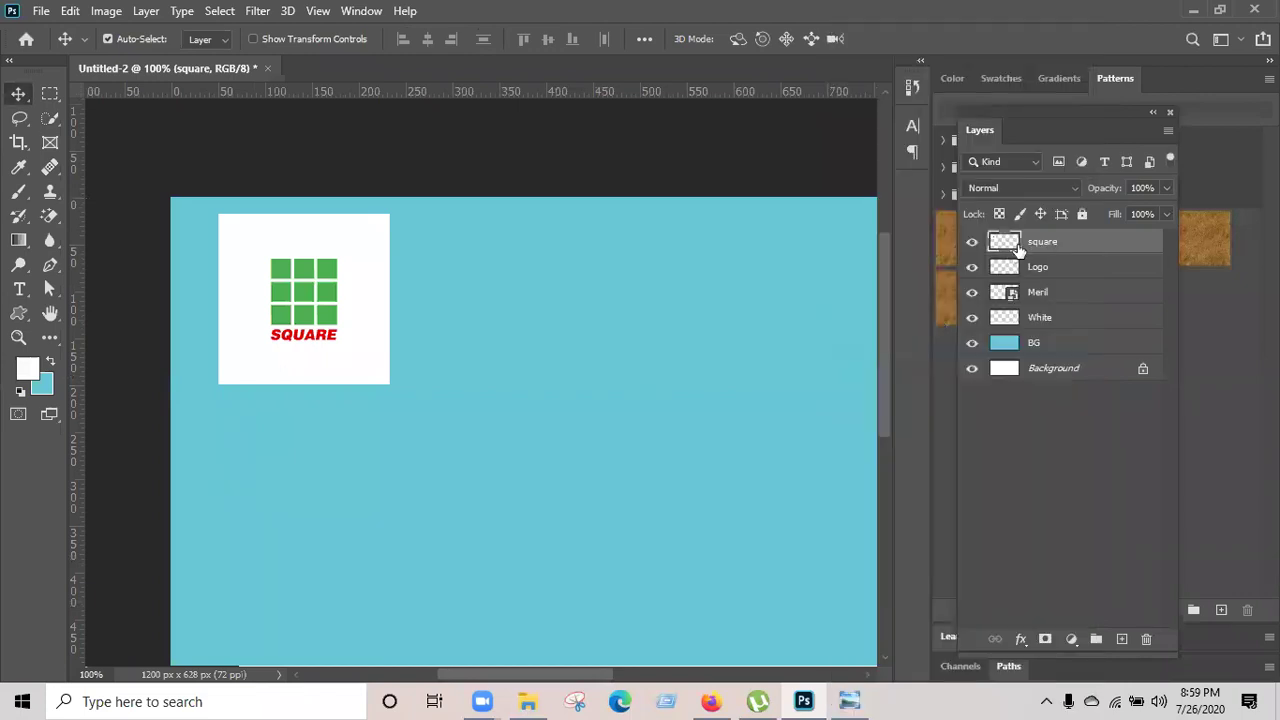
Erase the white background around the SQUARE logo with the Magic Eraser.
left_click(49, 218)
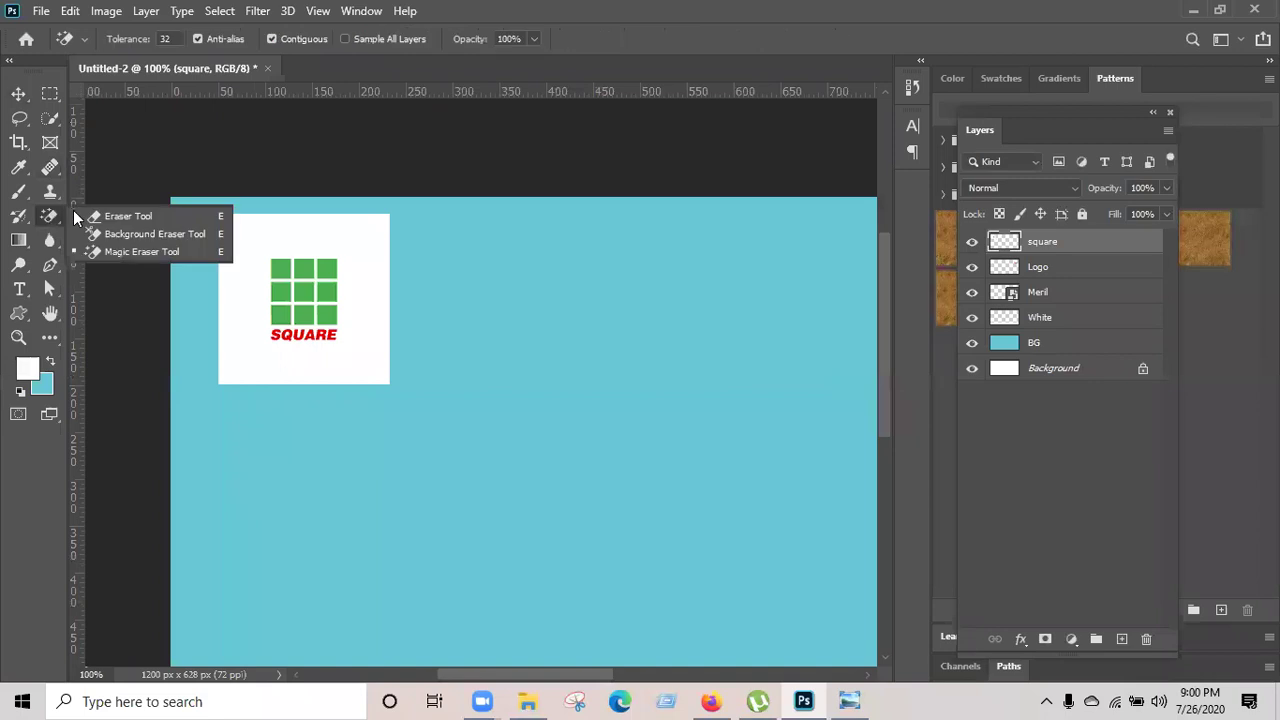
left_click(137, 251)
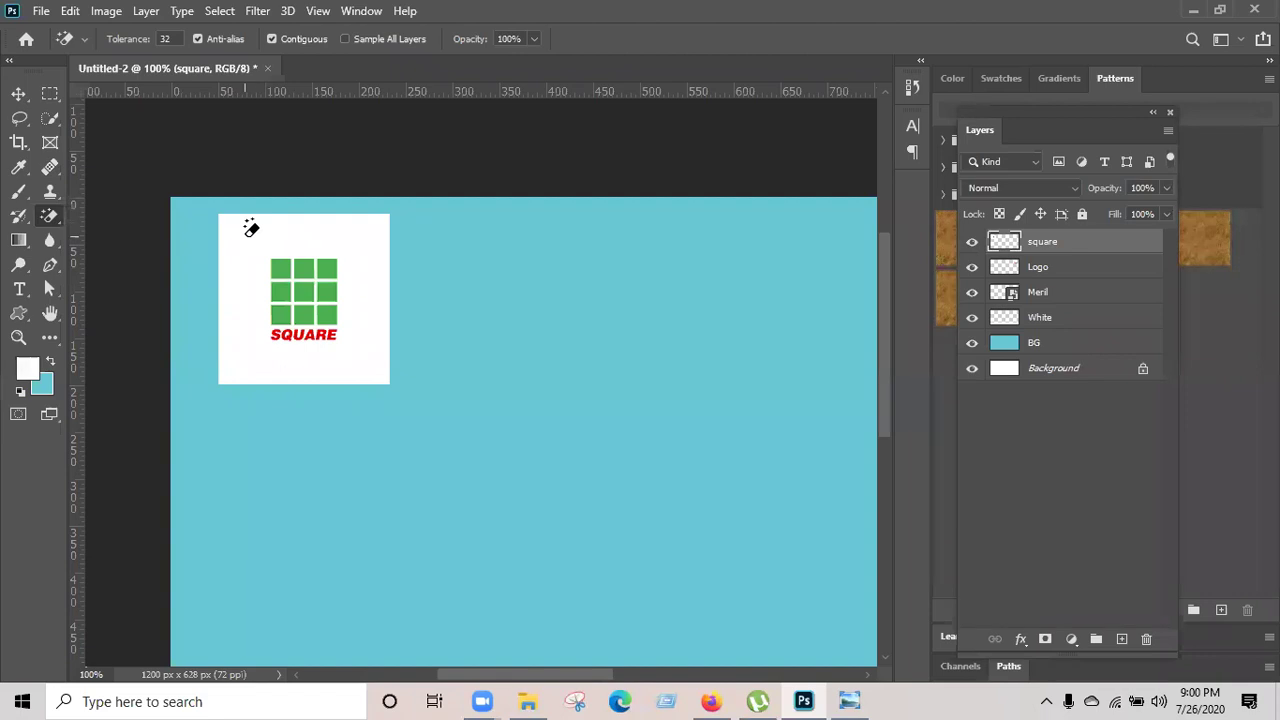
left_click(246, 236)
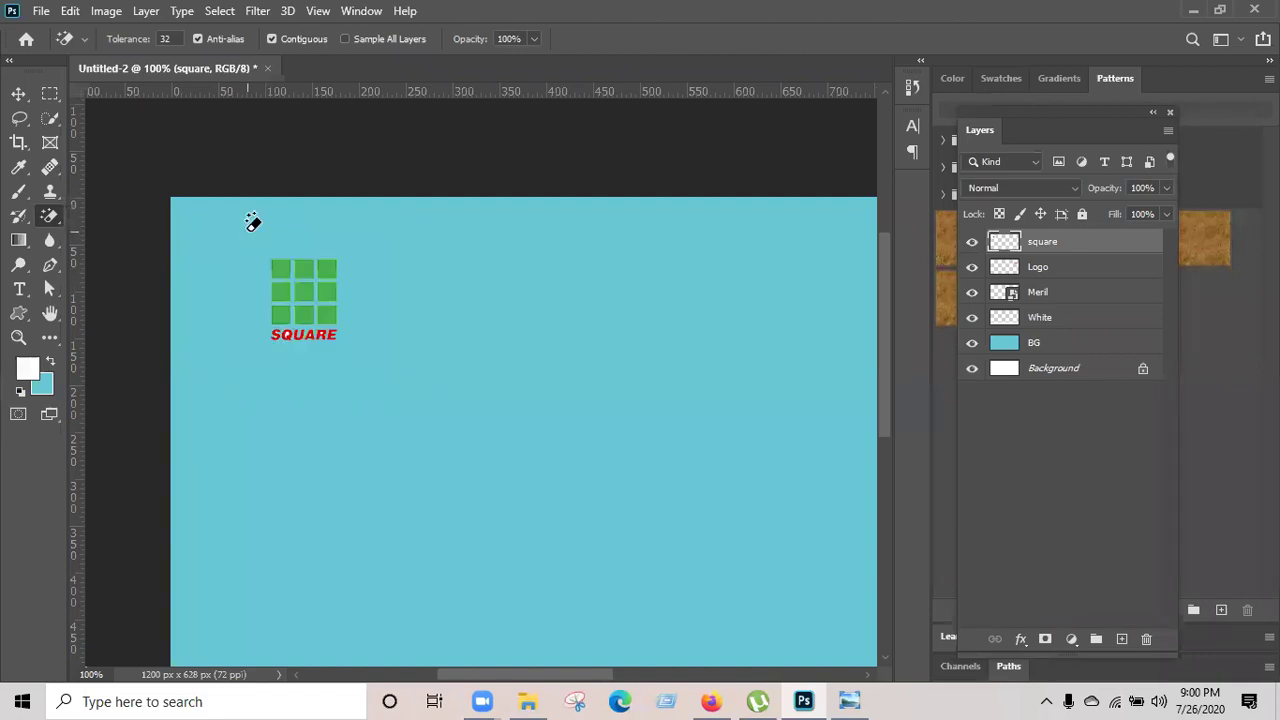
Try erasing part of the red SQUARE lettering with the Magic Eraser, undo it, and inspect the letters closely.
key("ctrl+plus")
key("ctrl+plus")
left_click_drag(290, 388, 797, 466)
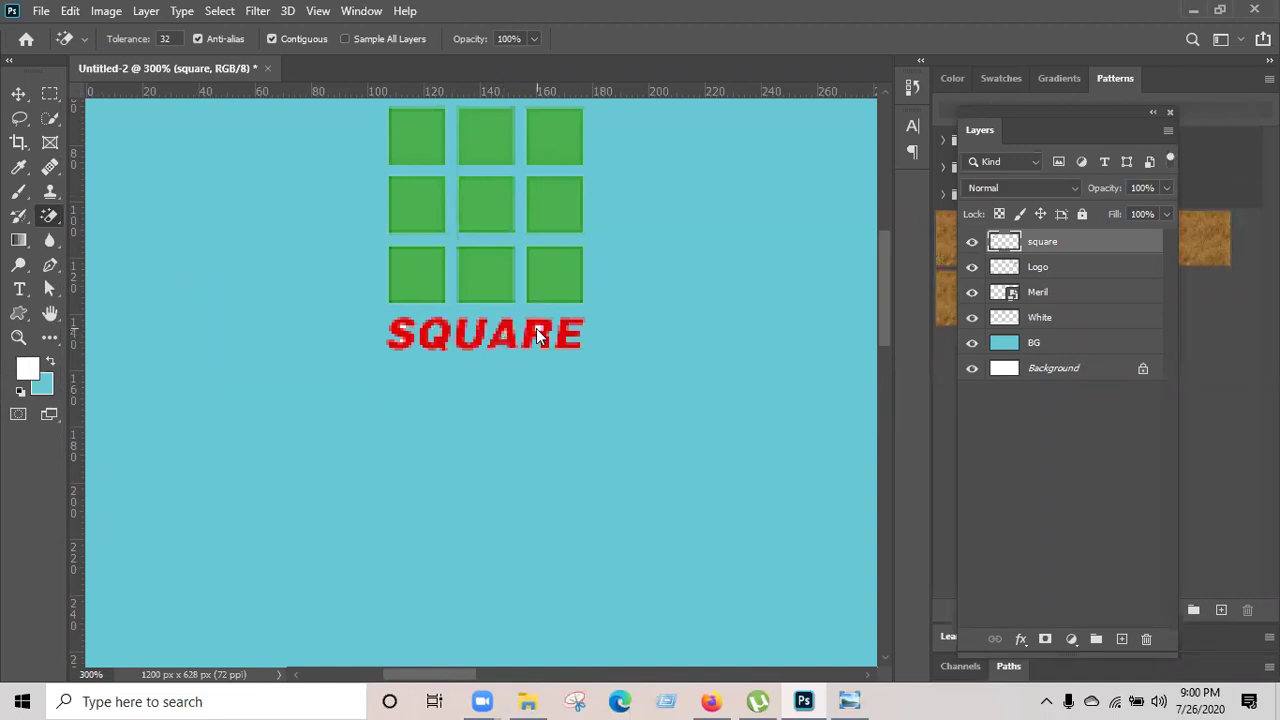
left_click(408, 322)
key("ctrl+z")
key("ctrl+plus")
key("ctrl+plus")
key("ctrl+plus")
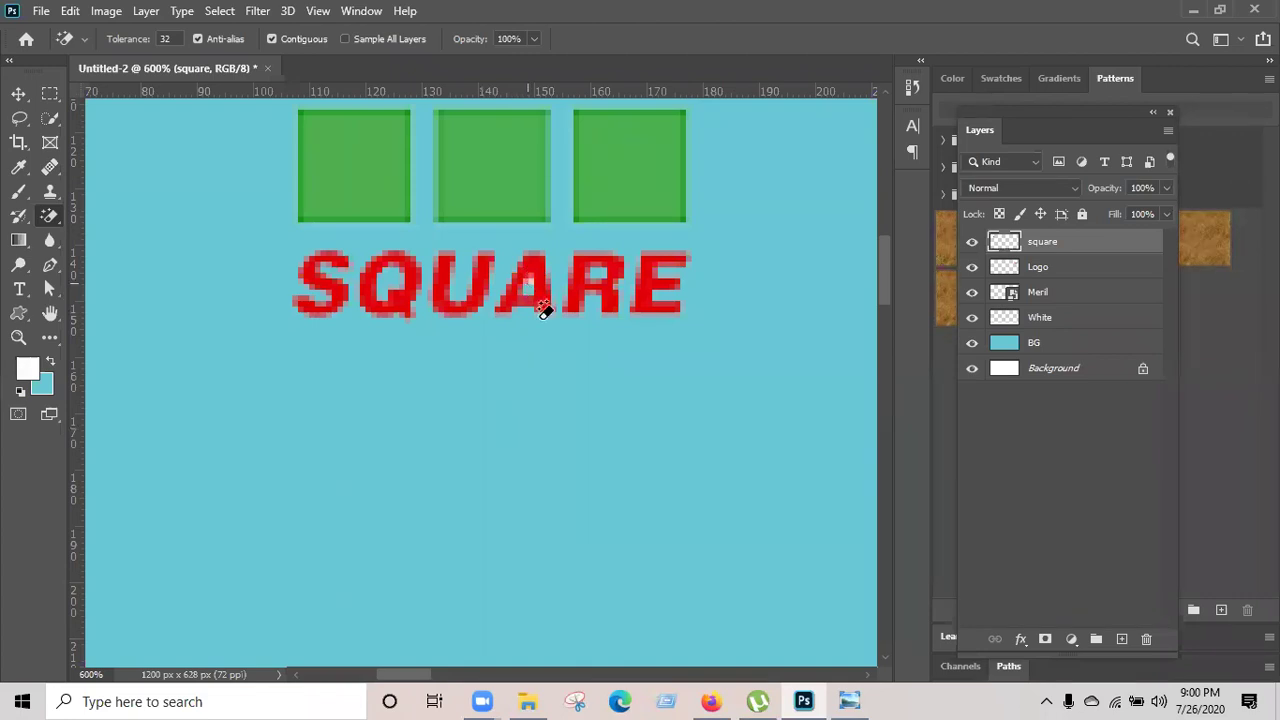
scroll(565, 350, "down", 8)
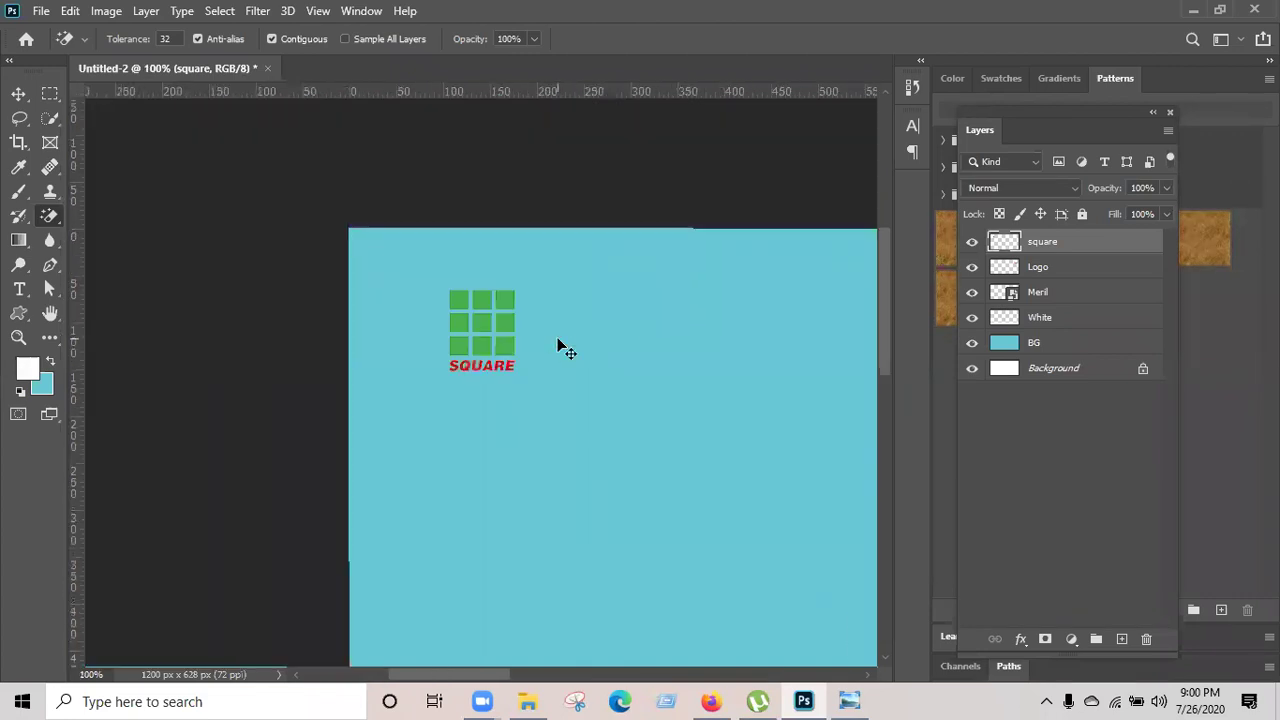
Move the SQUARE logo close into the canvas's upper-left corner, and deselect its layer.
left_click(19, 94)
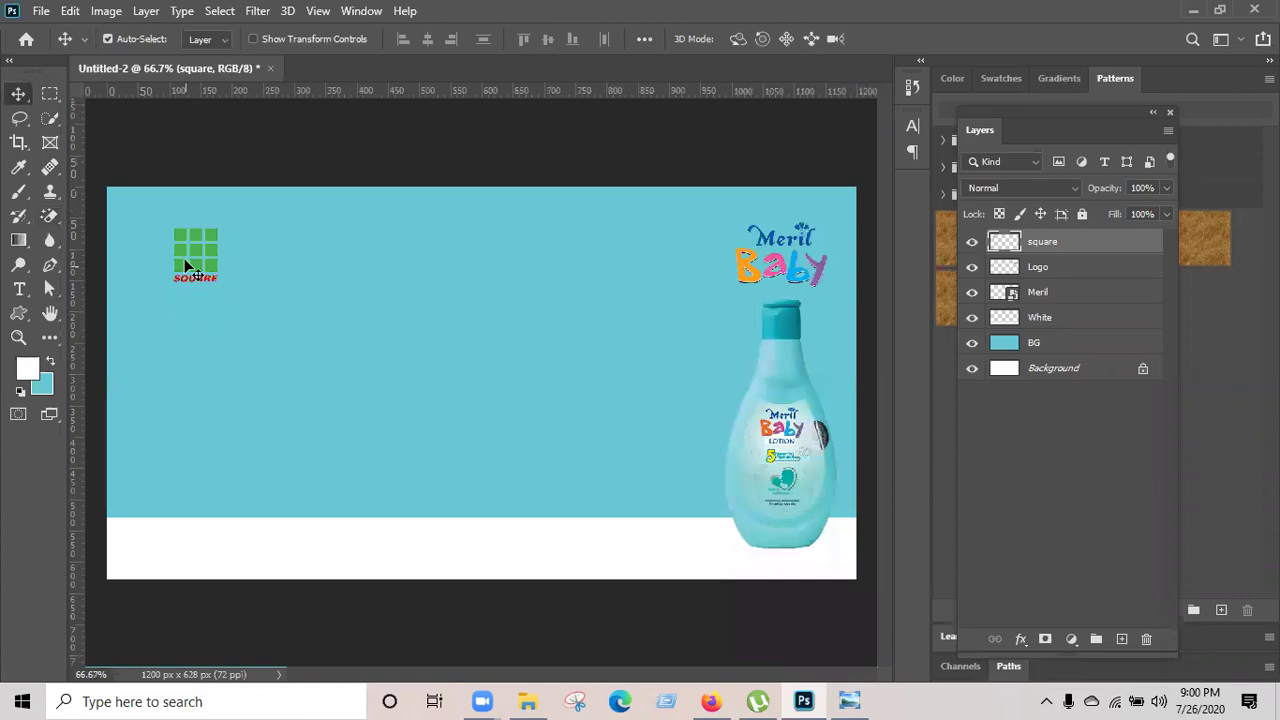
left_click_drag(184, 258, 125, 223)
left_click_drag(252, 263, 254, 266)
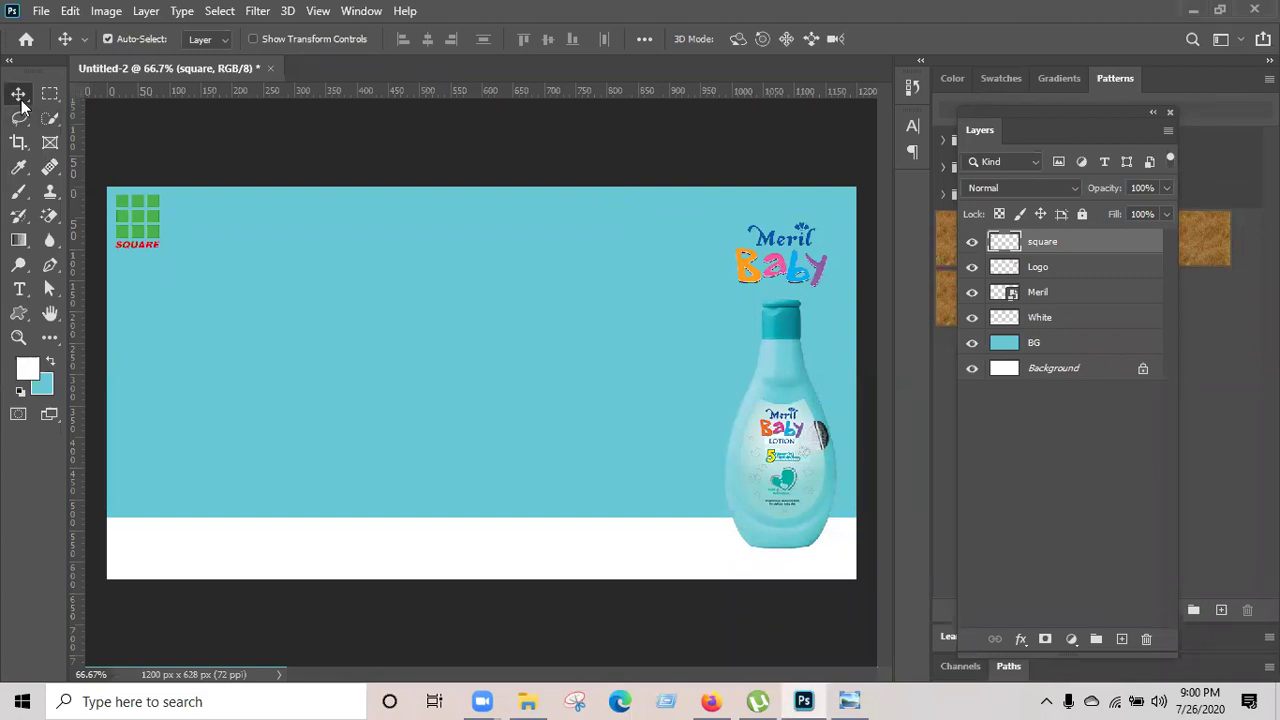
left_click(392, 155)
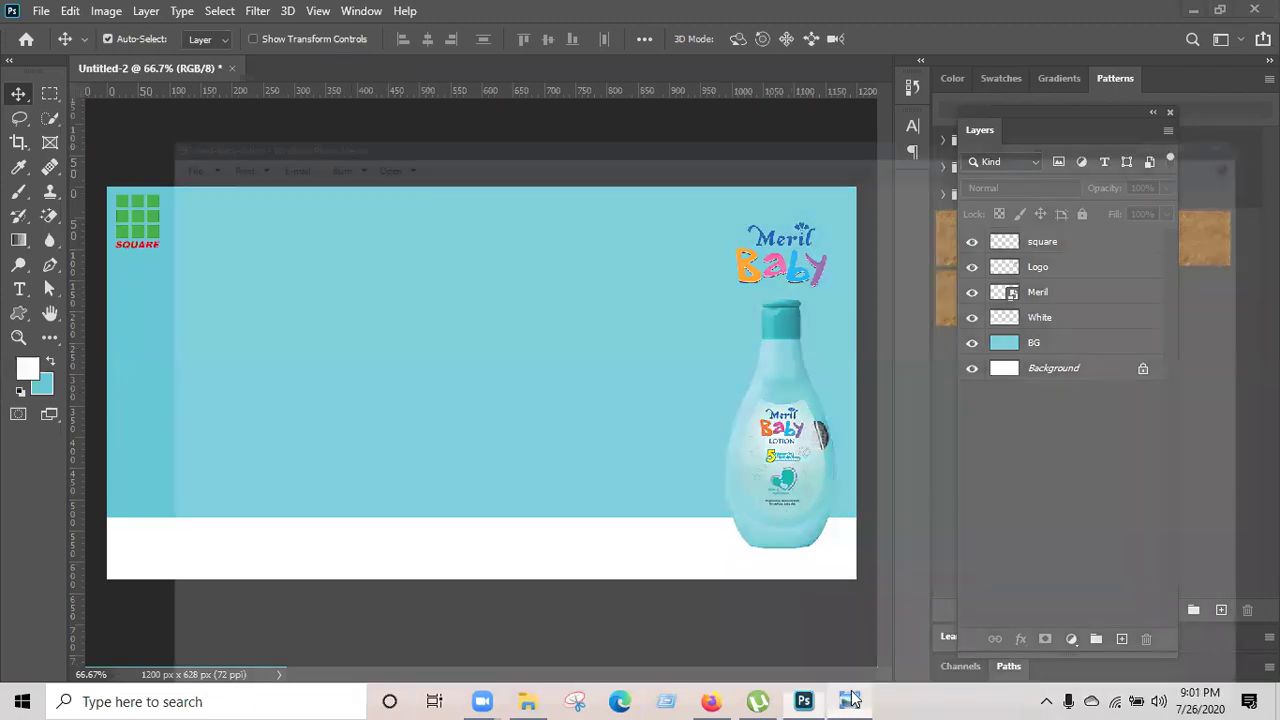
Review the reference advertisement again, and inspect the SQUARE logo's placement in the composition.
left_click(850, 700)
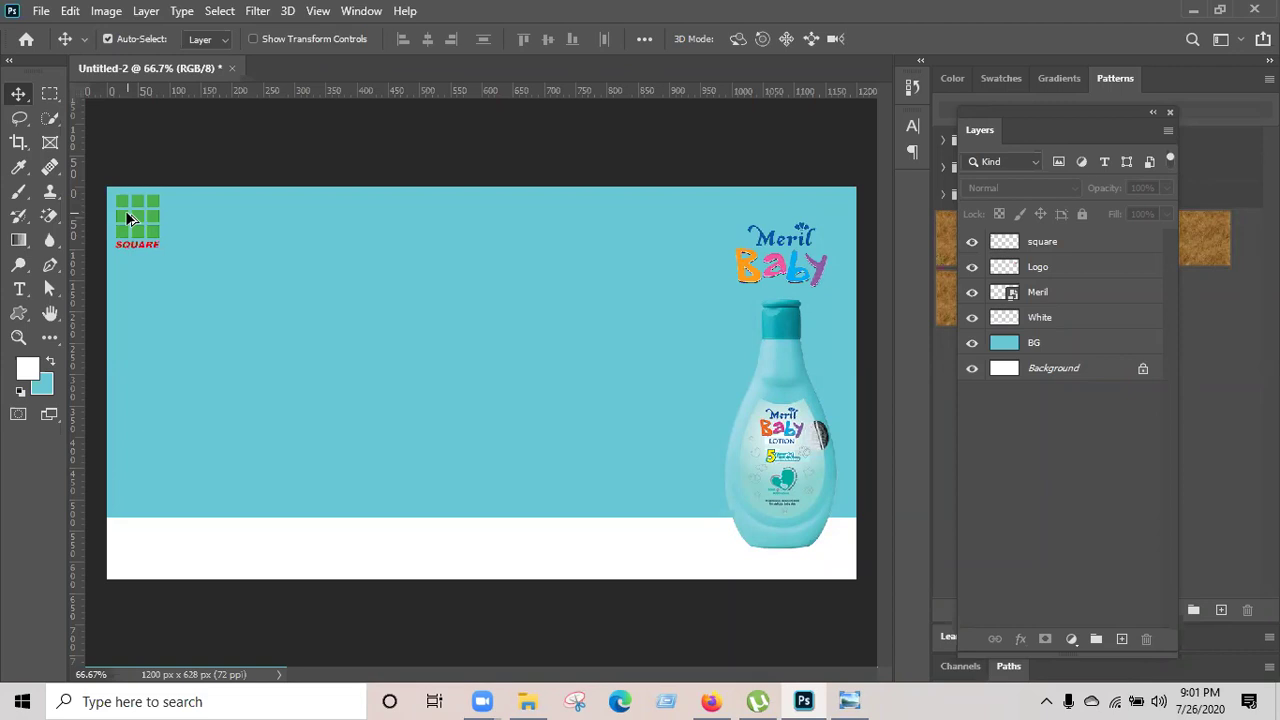
scroll(127, 219, "up", 5)
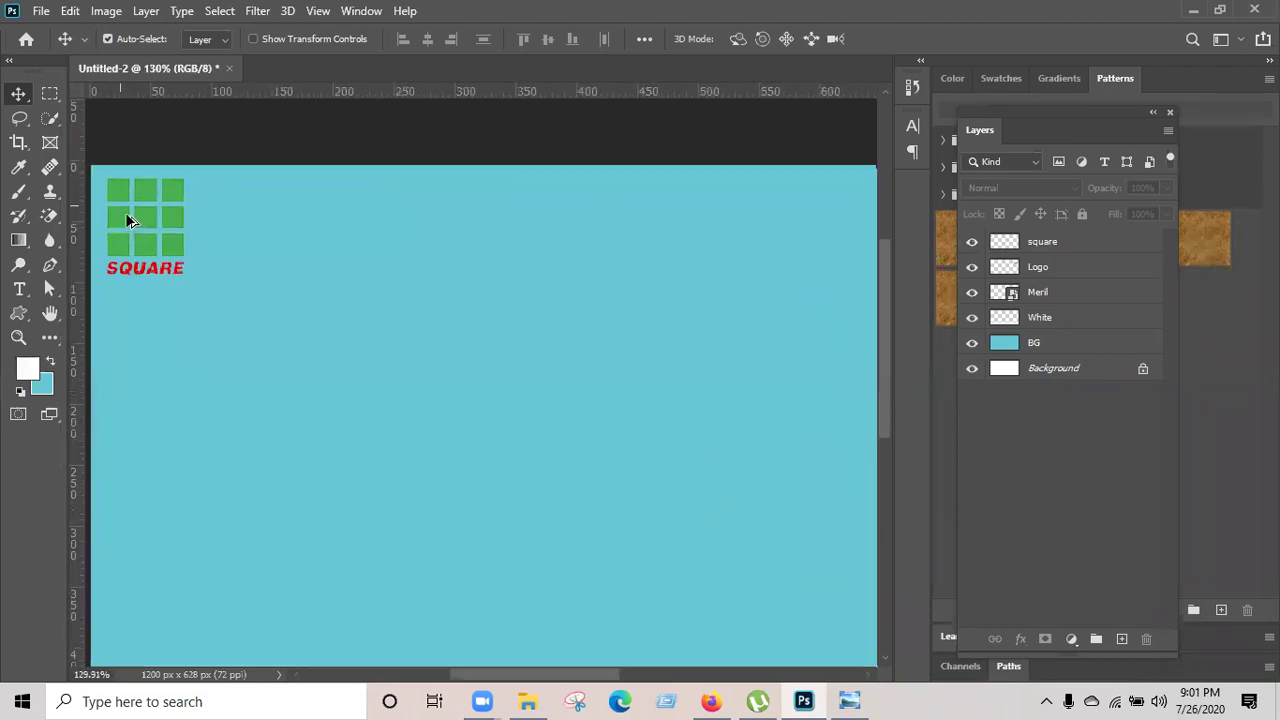
scroll(127, 215, "down", 5)
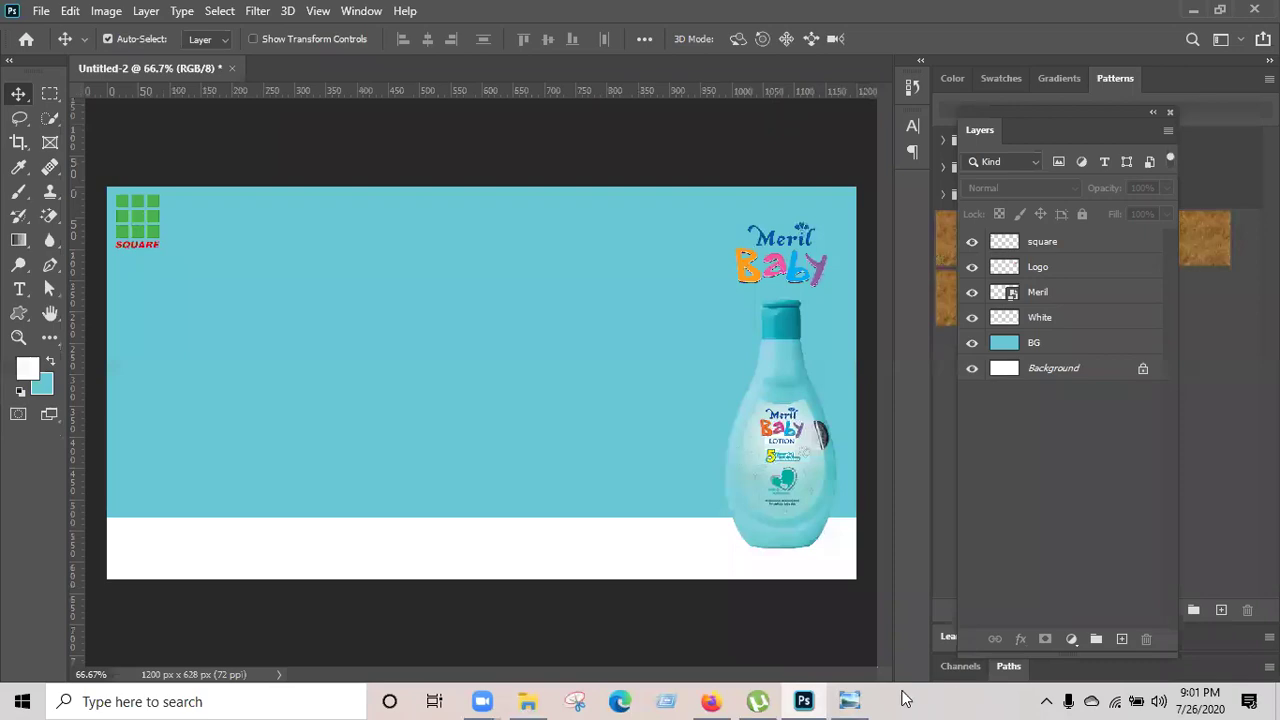
Check the reference advertisement, add a layer named Shadow, and place it directly below the Meril bottle layer.
left_click(849, 701)
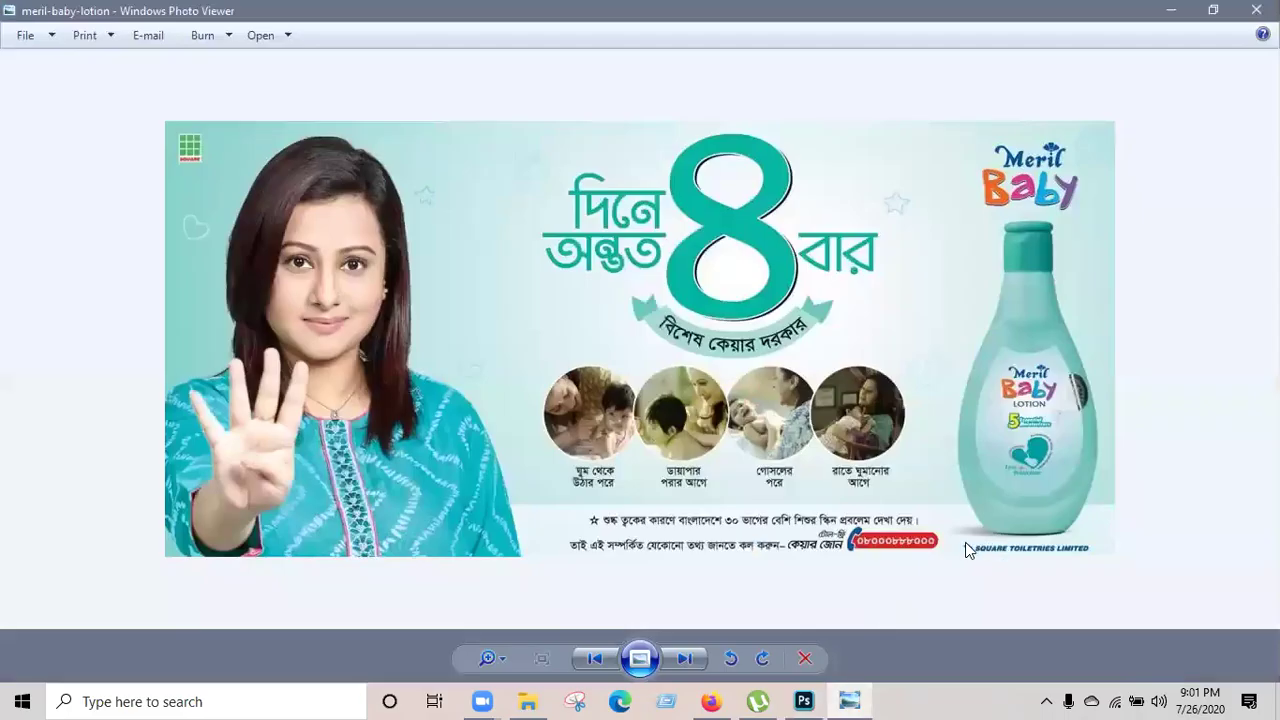
left_click(862, 700)
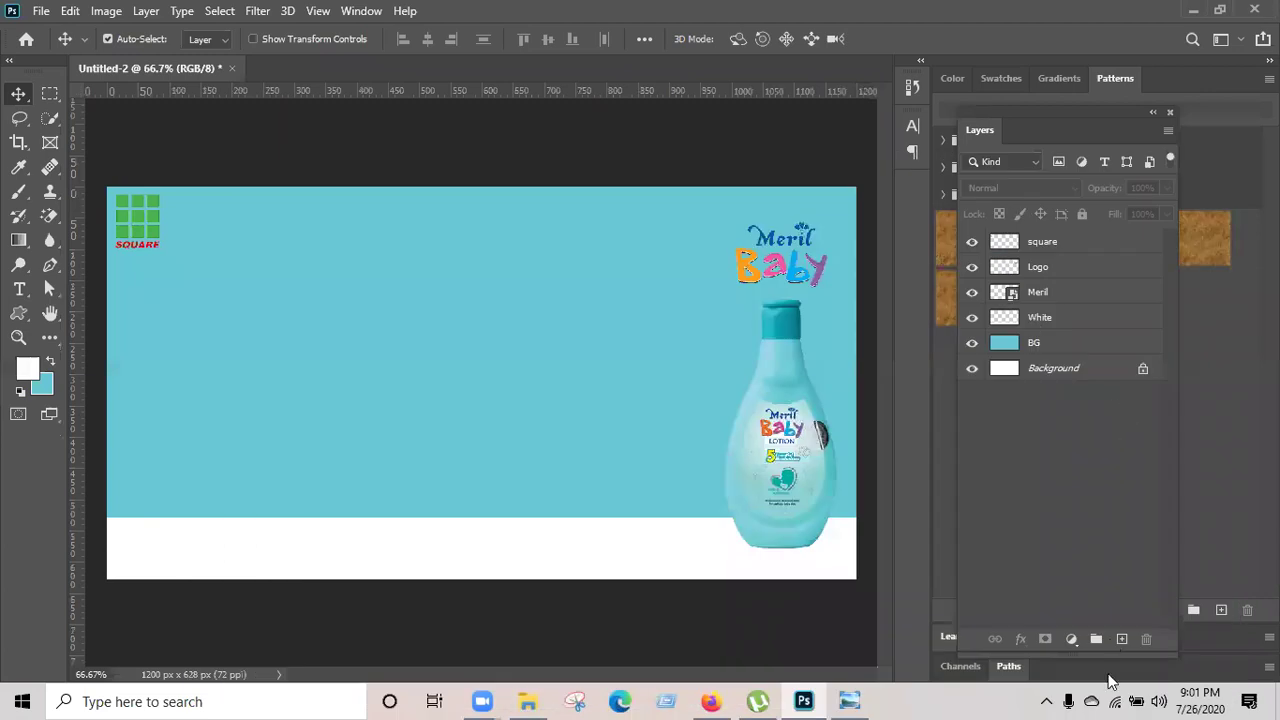
left_click(1121, 638)
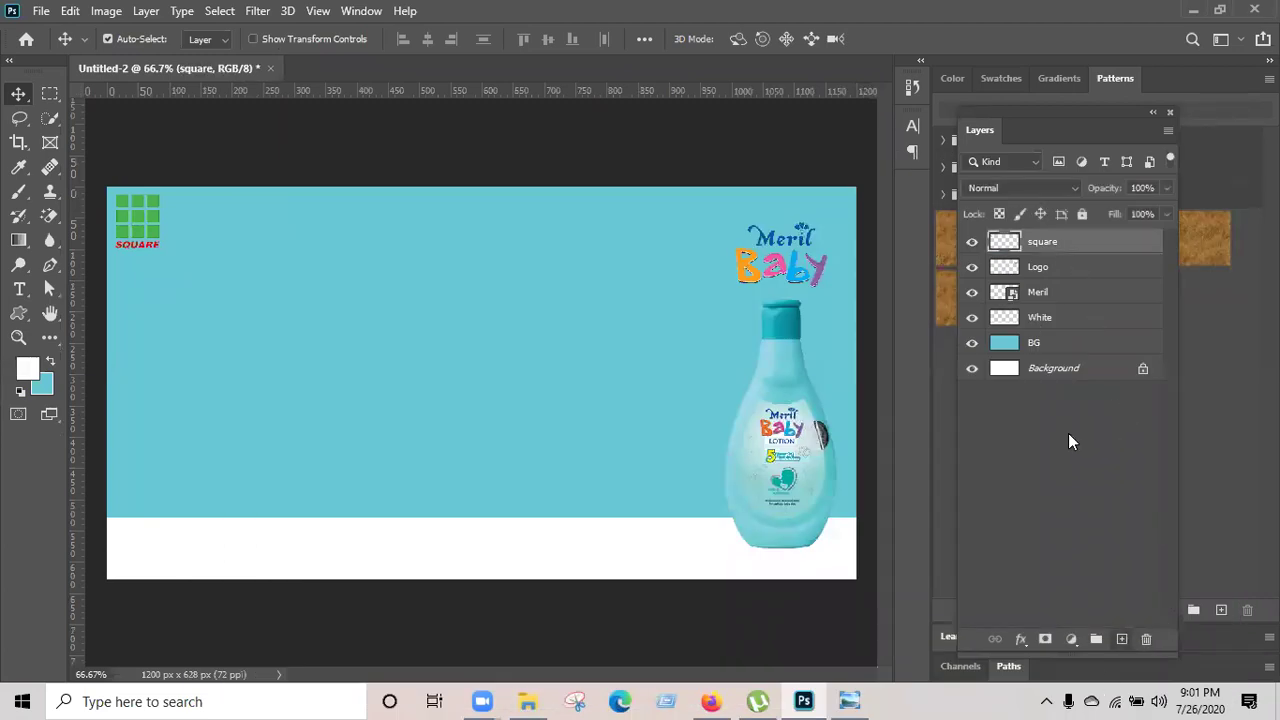
double_click(1041, 242)
type("Shadow")
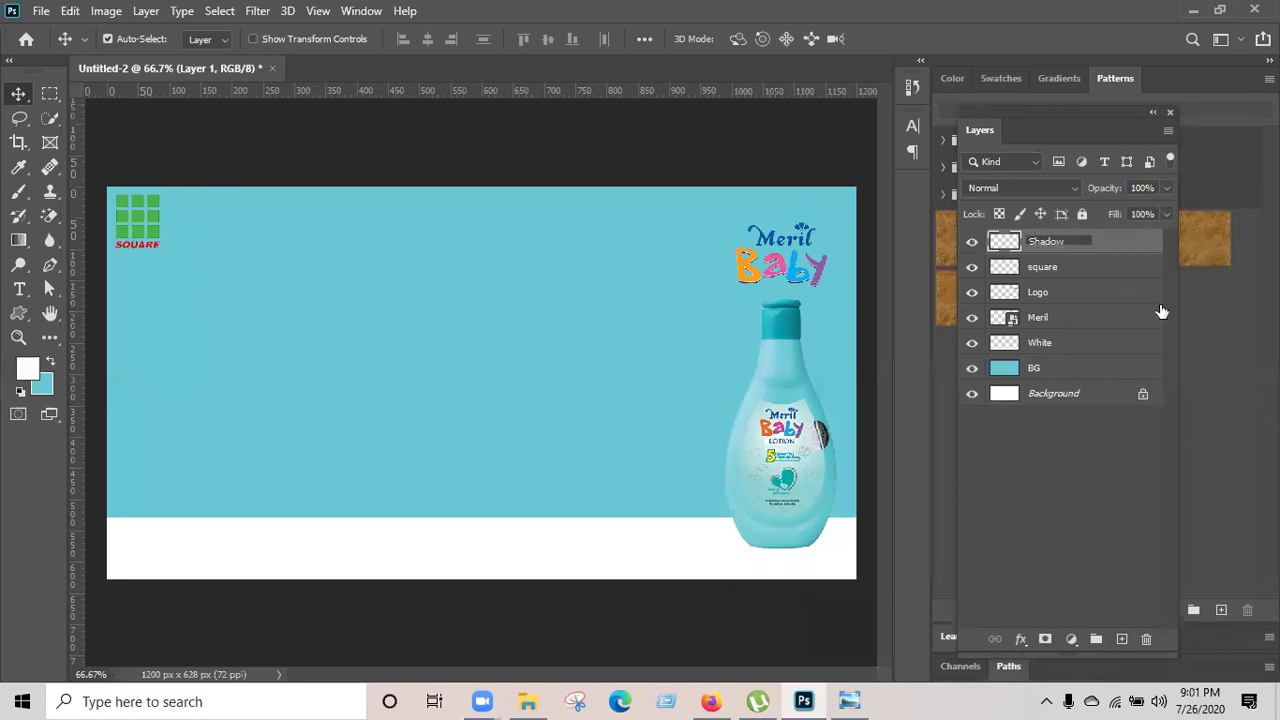
left_click(1050, 531)
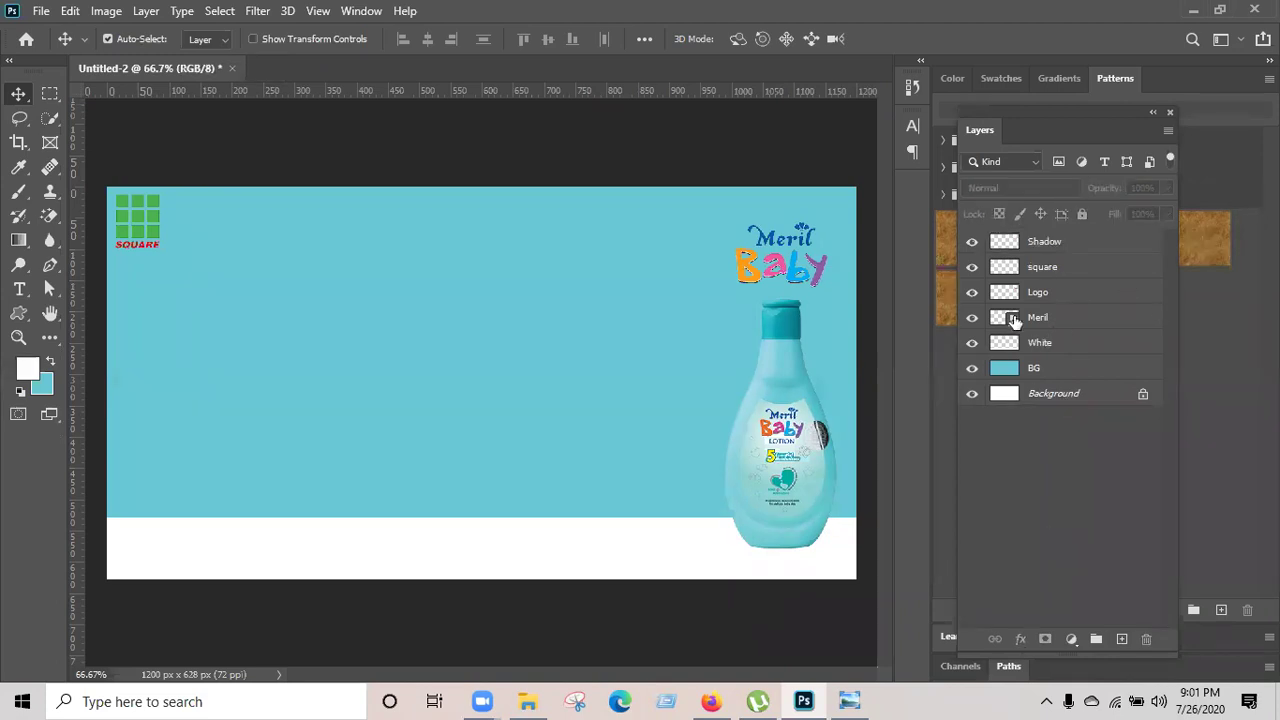
left_click(1048, 322)
left_click_drag(1096, 247, 1086, 330)
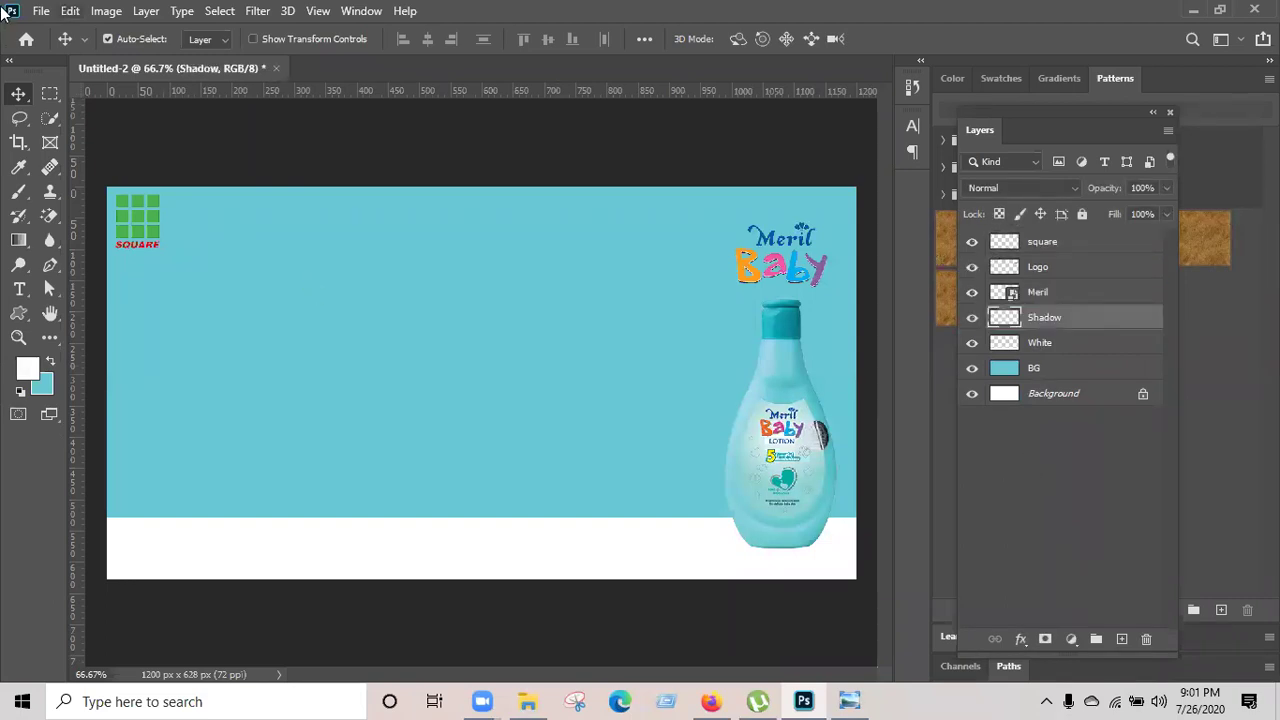
Set the foreground colour to near-black 0c0909.
left_click(37, 372)
left_click_drag(815, 228, 837, 395)
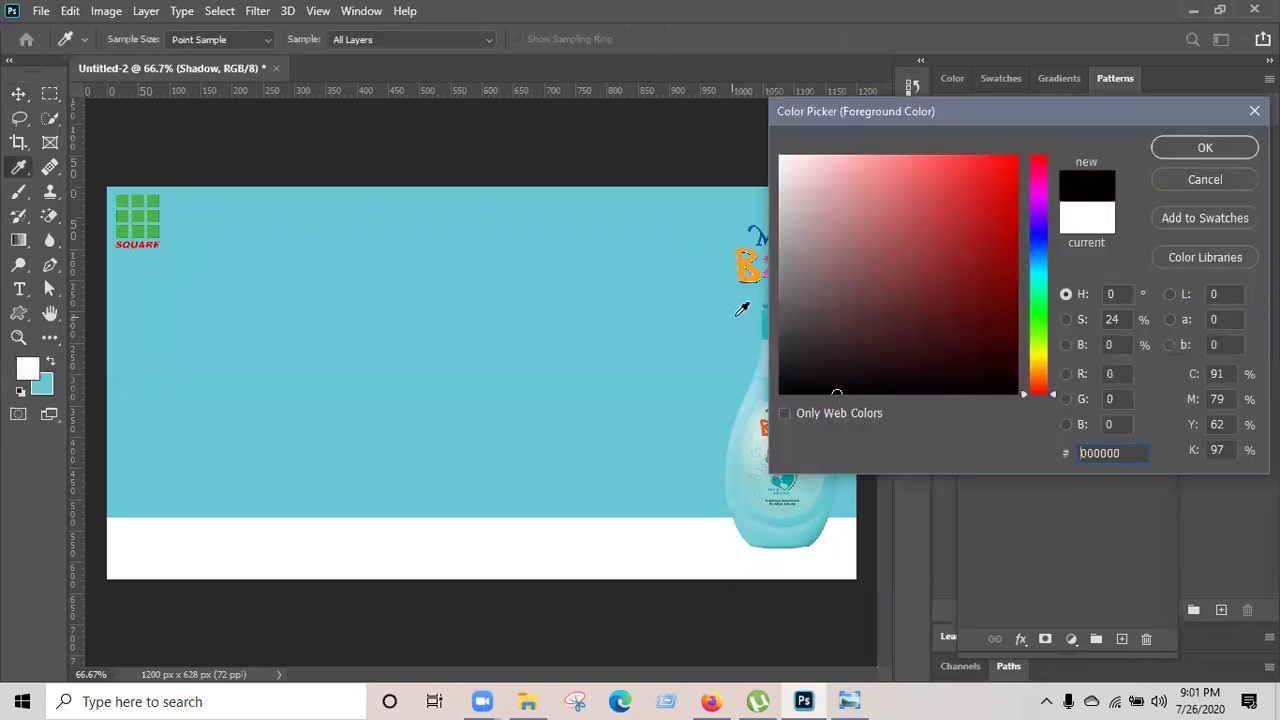
mouse_move(831, 383)
left_mouse_down()
mouse_move(828, 365)
mouse_move(837, 383)
left_mouse_up()
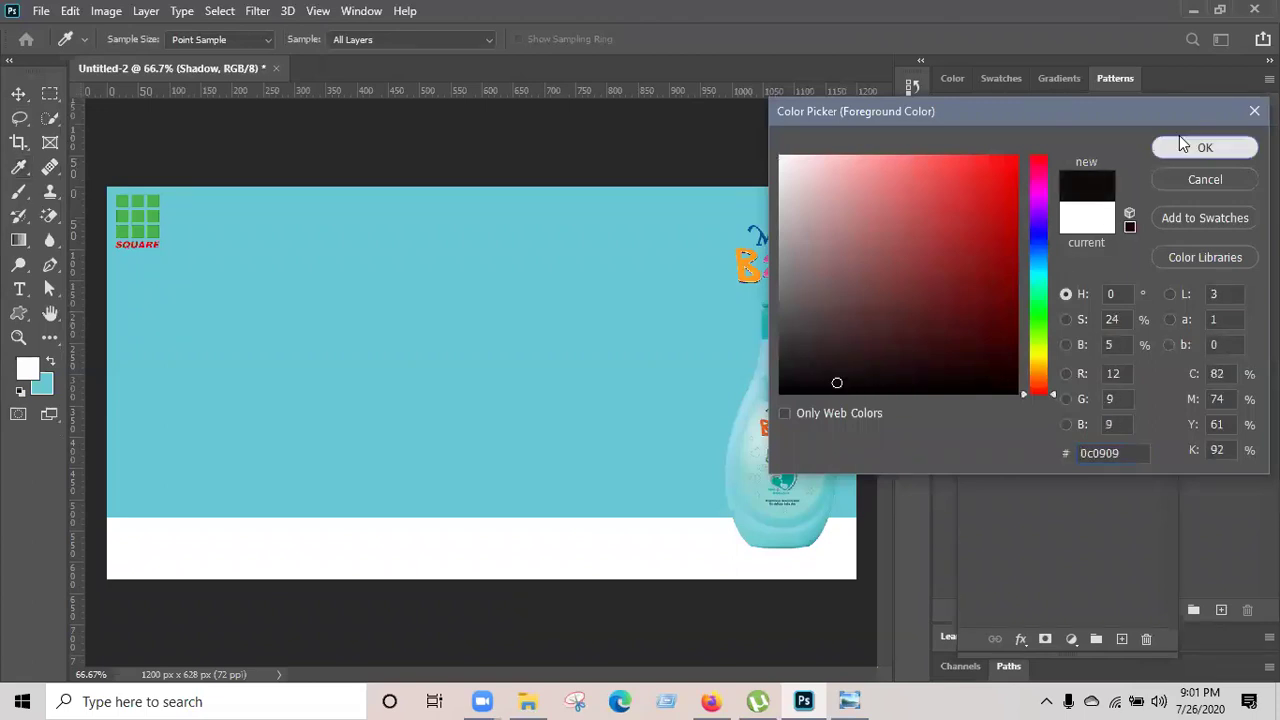
left_click(1181, 143)
Reduce the soft brush to 25 px and paint a single dark dab on the Shadow layer, on the blue area beside the bottle.
key("b")
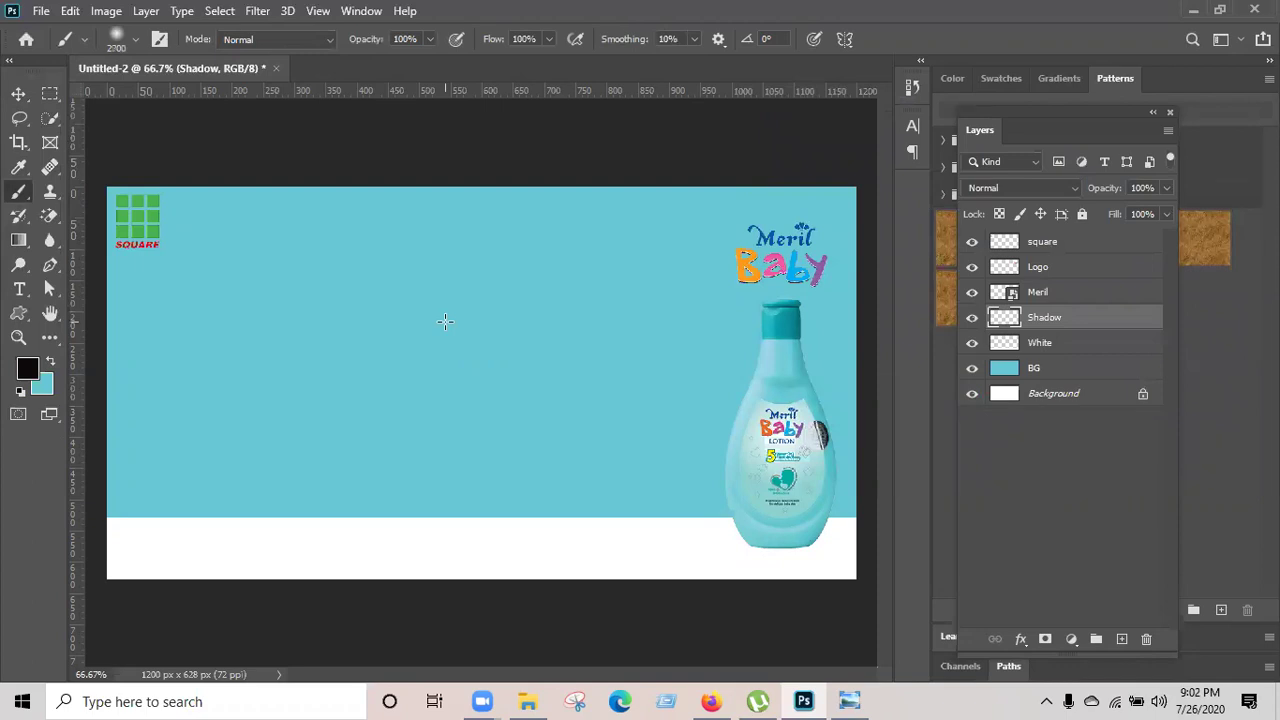
key("bracketleft")
key("bracketleft")
key("bracketleft")
key("bracketleft")
key("bracketleft")
key("bracketleft")
key("bracketleft")
key("bracketleft")
key("bracketleft")
key("bracketleft")
key("bracketleft")
key("bracketleft")
key("bracketleft")
key("bracketleft")
key("bracketleft")
key("bracketleft")
key("bracketleft")
key("bracketleft")
key("bracketleft")
key("bracketleft")
key("bracketleft")
key("bracketleft")
key("bracketleft")
key("bracketright")
left_click(584, 455)
key("alt+bracketright")
left_click(1042, 317)
left_click(972, 317)
left_click(972, 318)
Stretch the dab horizontally to 669.23% width and move it under the base of the lotion bottle.
key("ctrl+t")
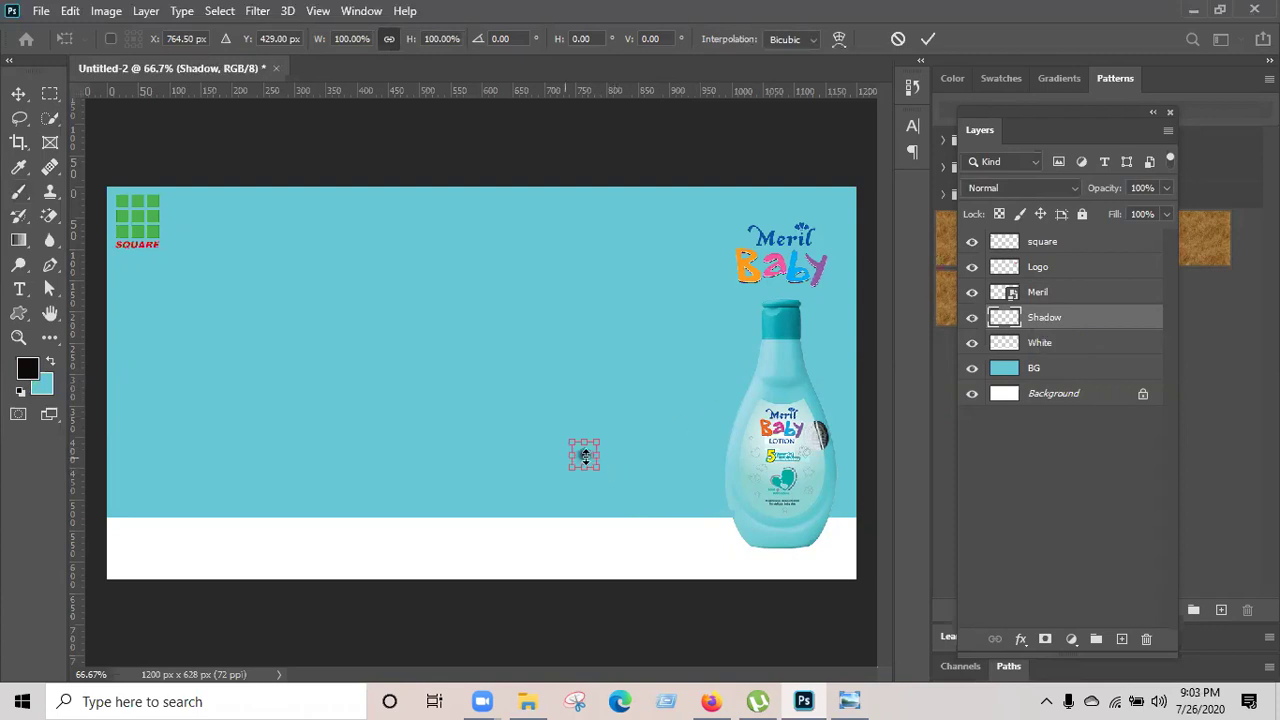
left_click_drag(568, 458, 434, 458)
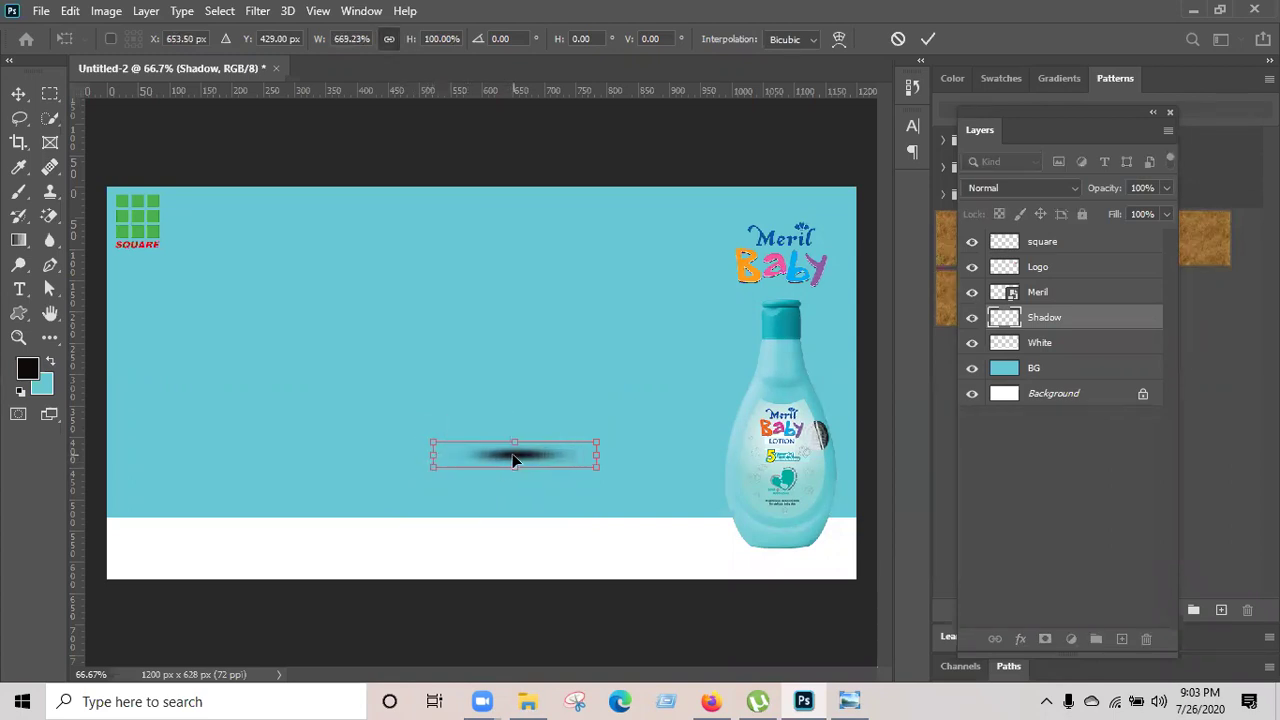
left_click_drag(551, 465, 770, 534)
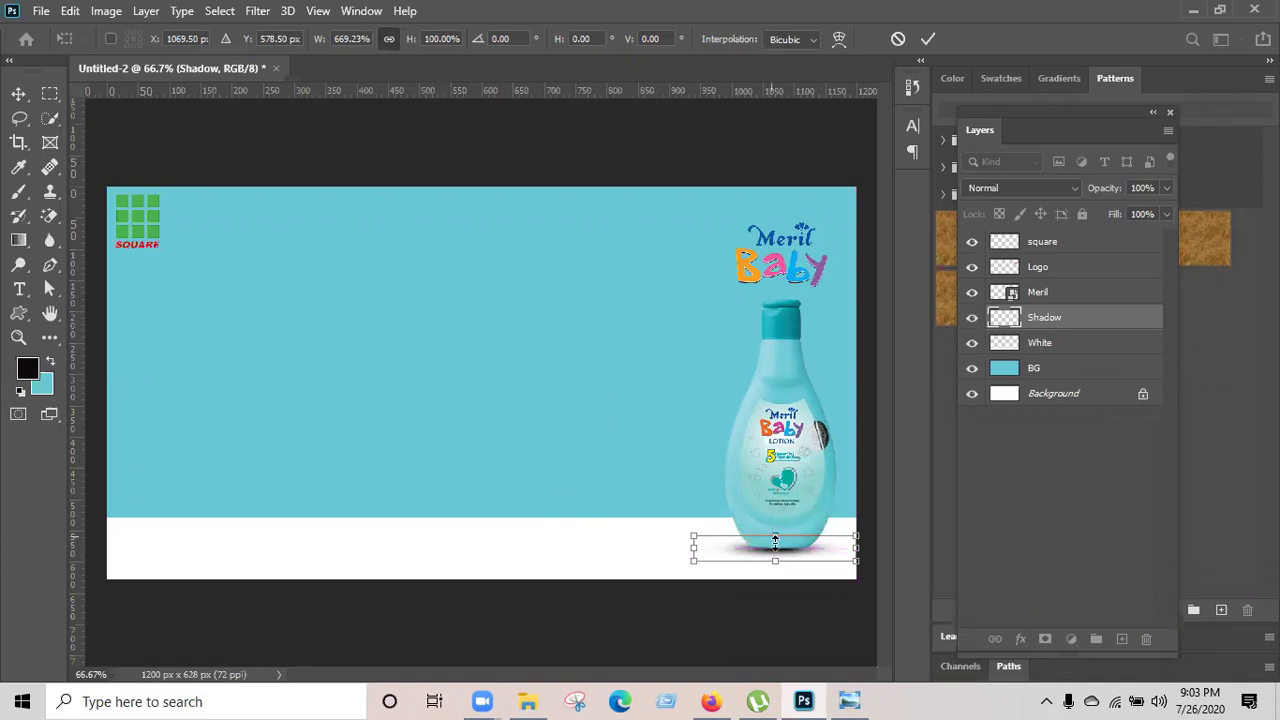
Nudge the stretched shadow slightly up and left to sit beneath the bottle's base, apply the transform, and deselect the layer.
key("Up")
key("Left")
key("Left")
key("Left")
key("Left")
key("Left")
key("Left")
key("Left")
key("Left")
key("Left")
key("Left")
key("Left")
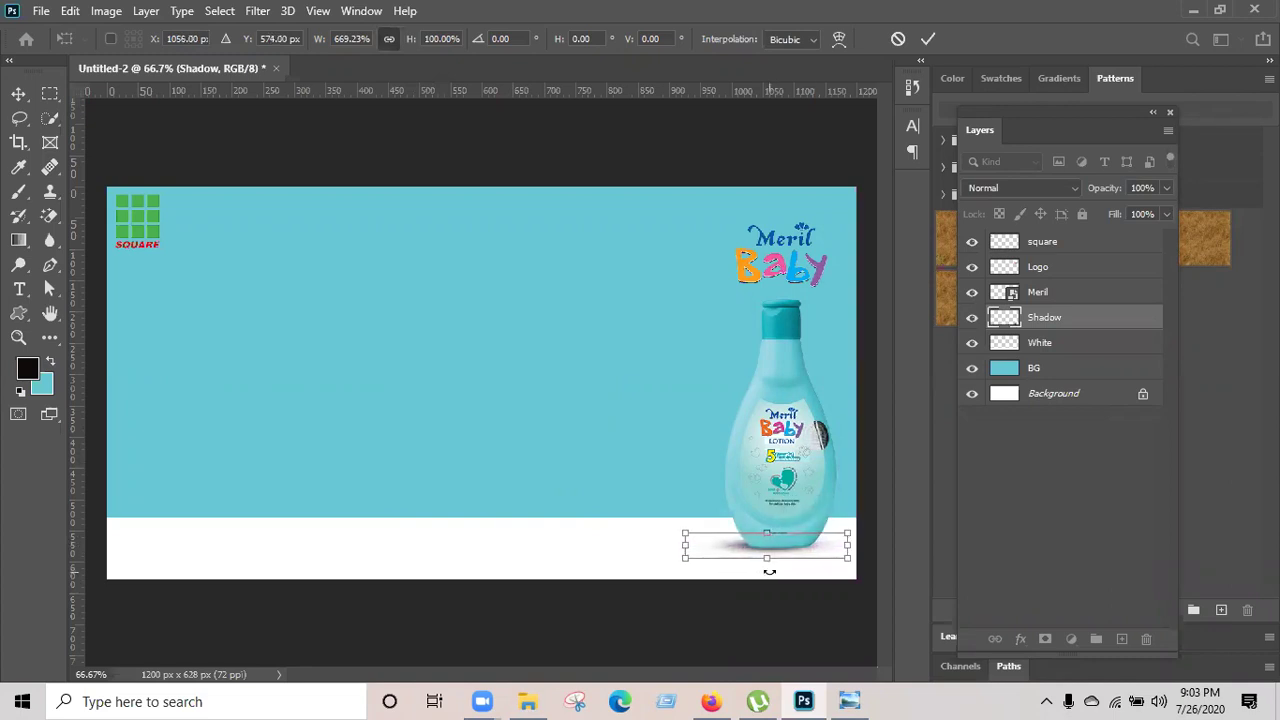
key("Right")
key("Down")
key("Right")
key("Up")
key("Down")
key("Right")
key("Up")
key("Left")
key("b")
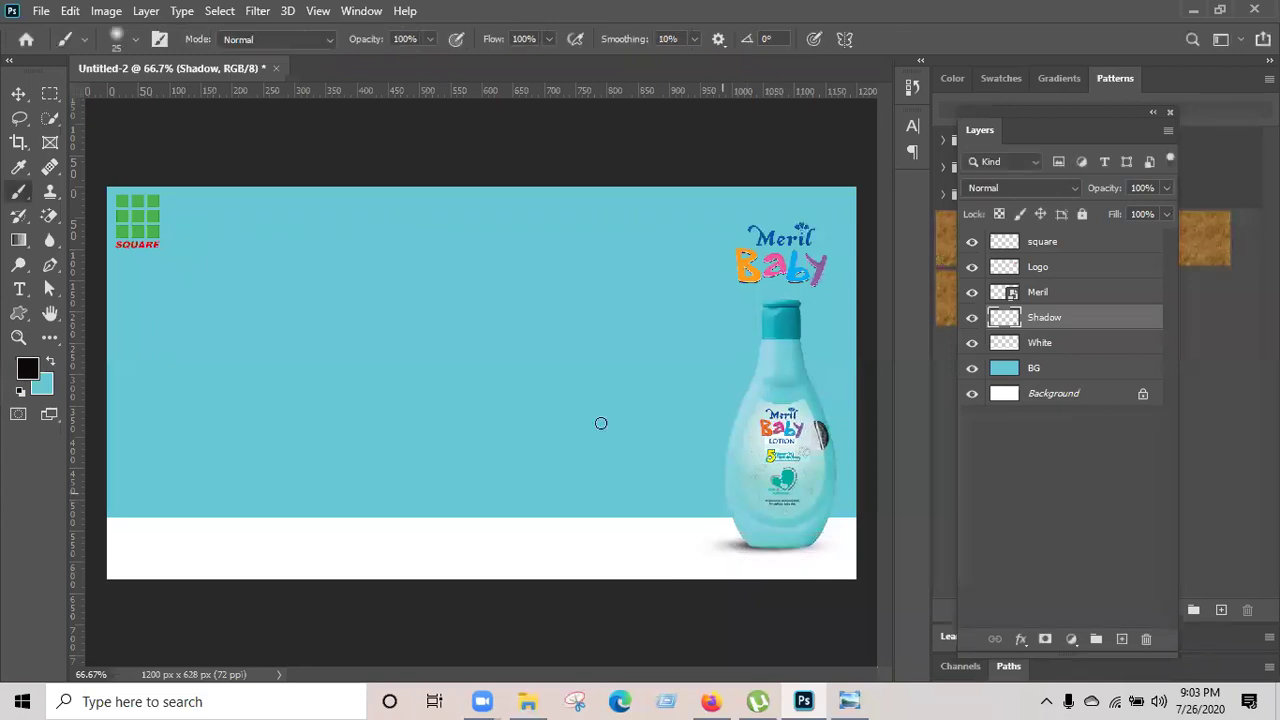
left_click(19, 93)
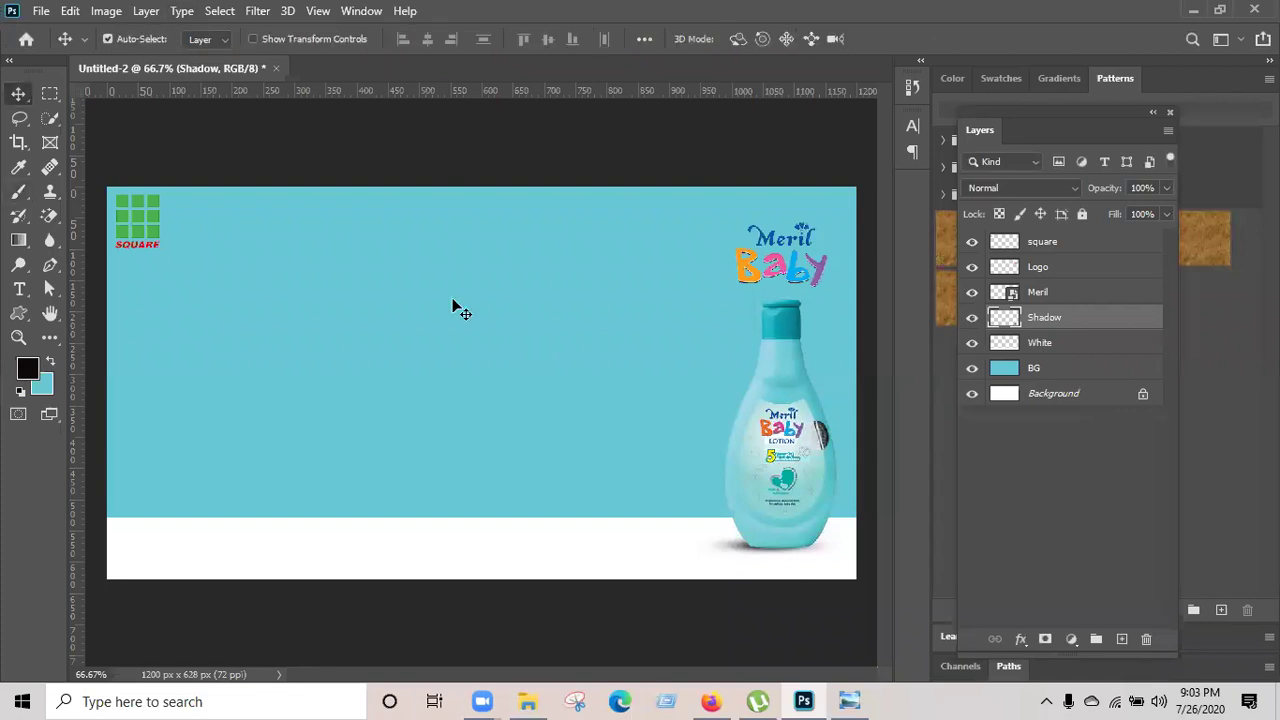
left_click(706, 614)
Compare the bottle's shadow with the reference advertisement, nudge the Shadow layer slightly left, and deselect it.
left_click(848, 700)
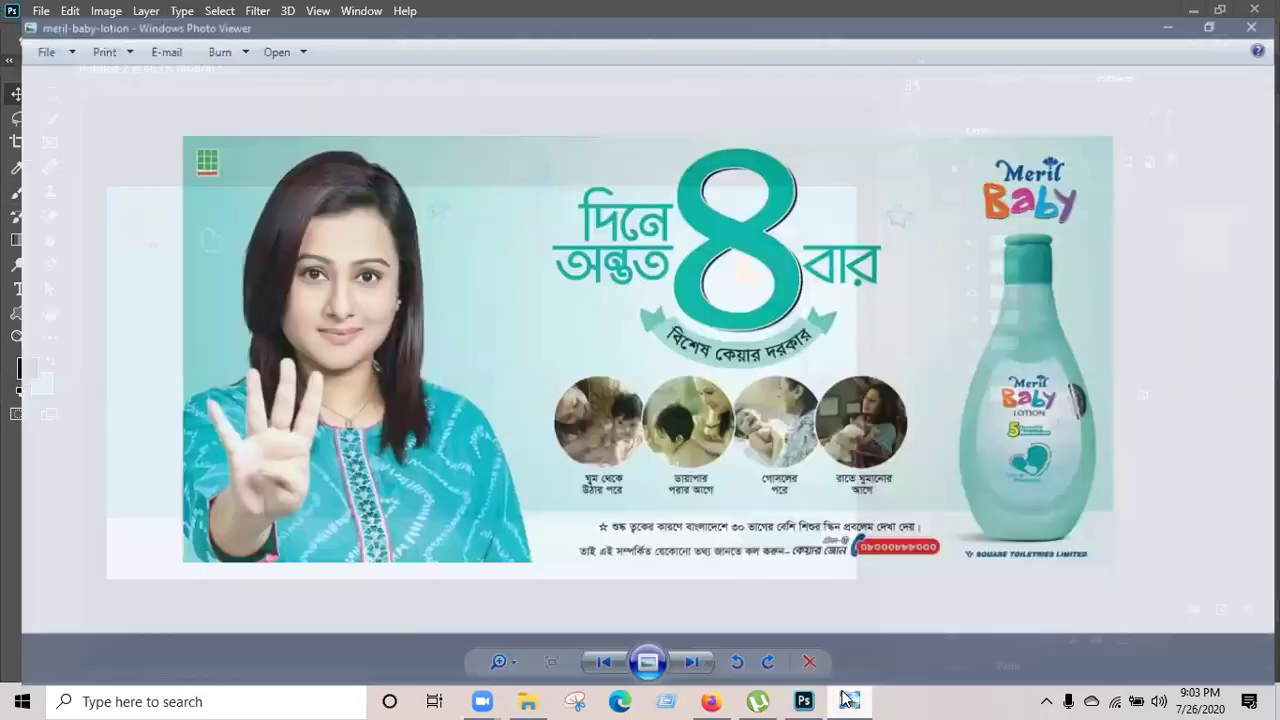
left_click(848, 700)
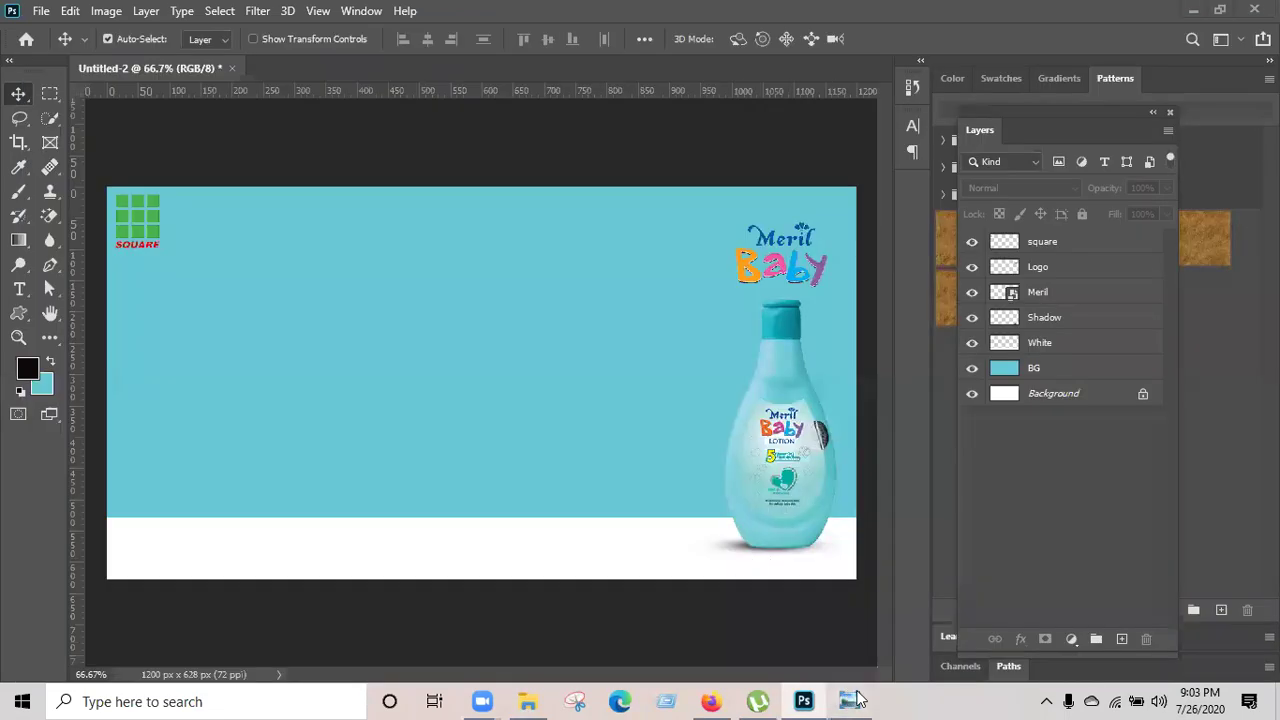
left_click(855, 698)
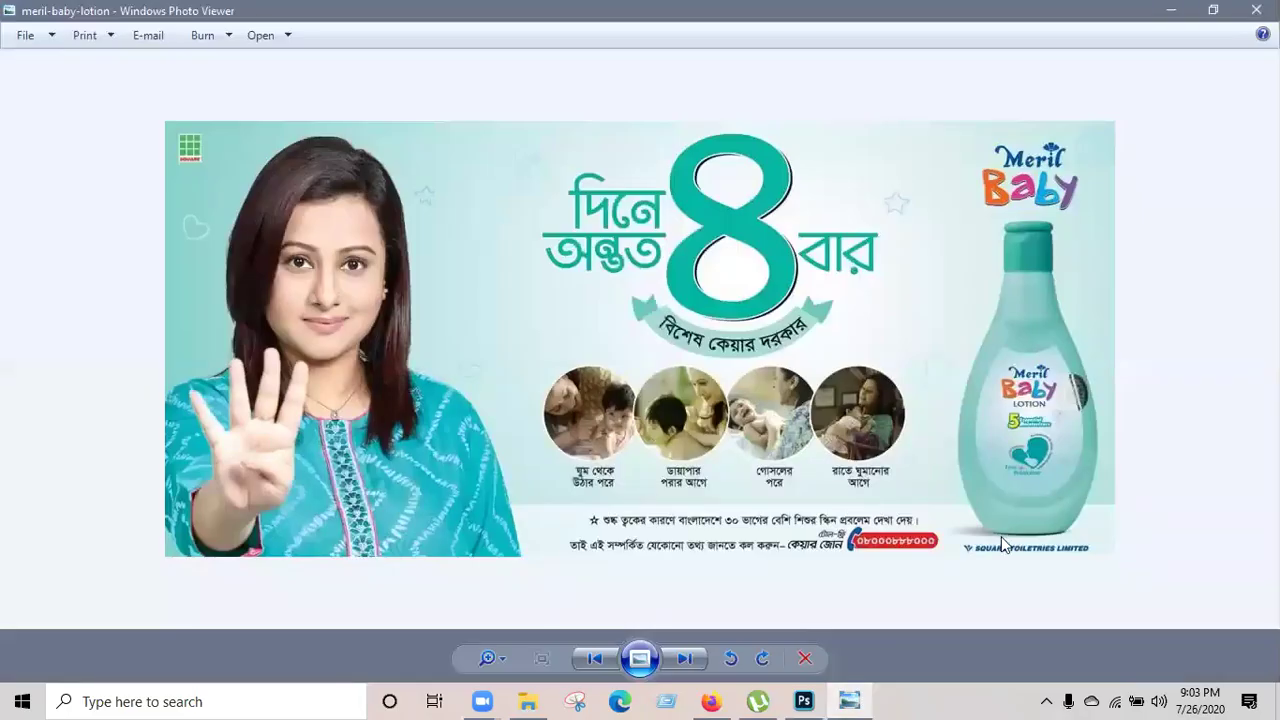
left_click(866, 698)
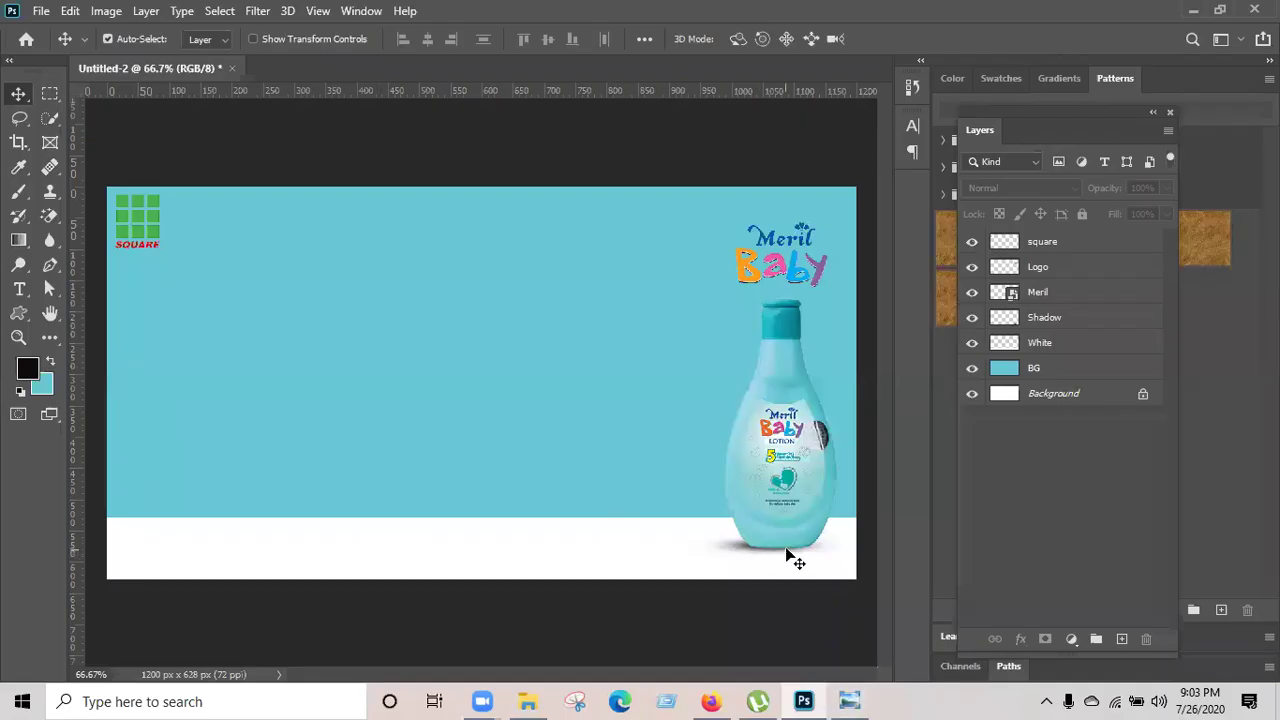
left_click(742, 549)
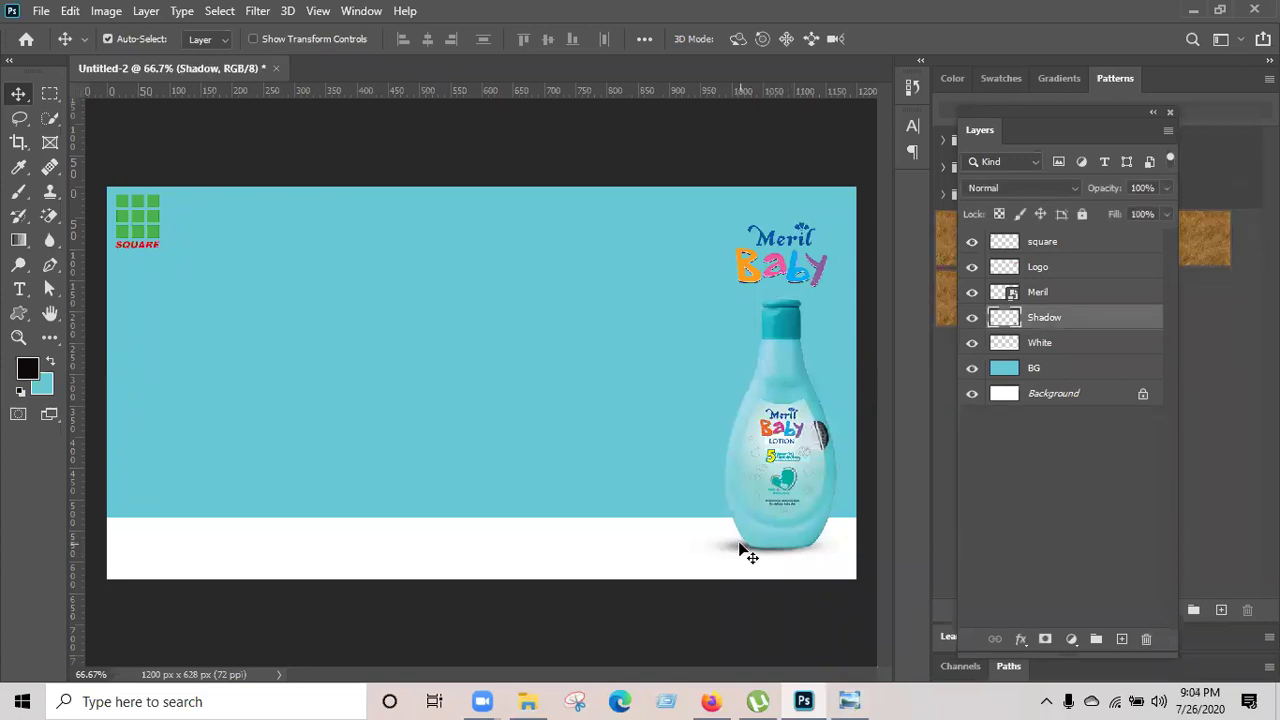
left_click_drag(742, 551, 743, 553)
key("Left")
left_click(657, 608)
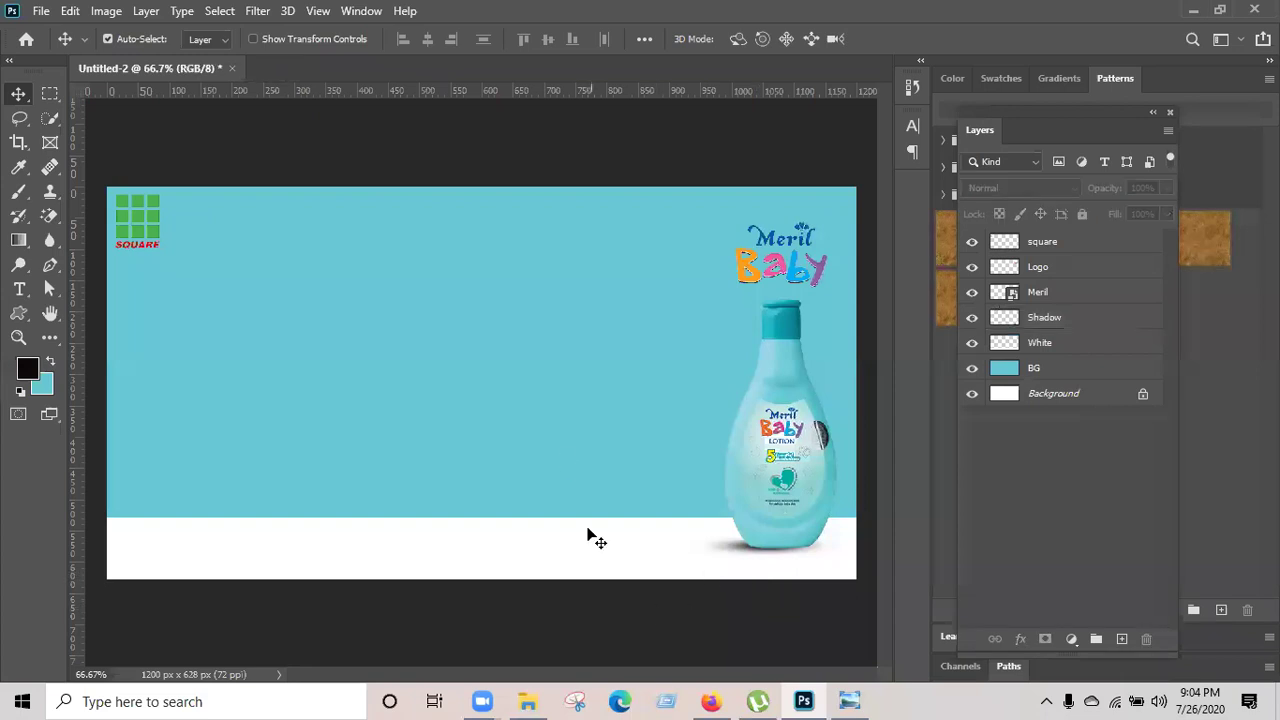
Check the reference advertisement, and place the lady-doctor image from the desktop into the composition.
left_click(848, 700)
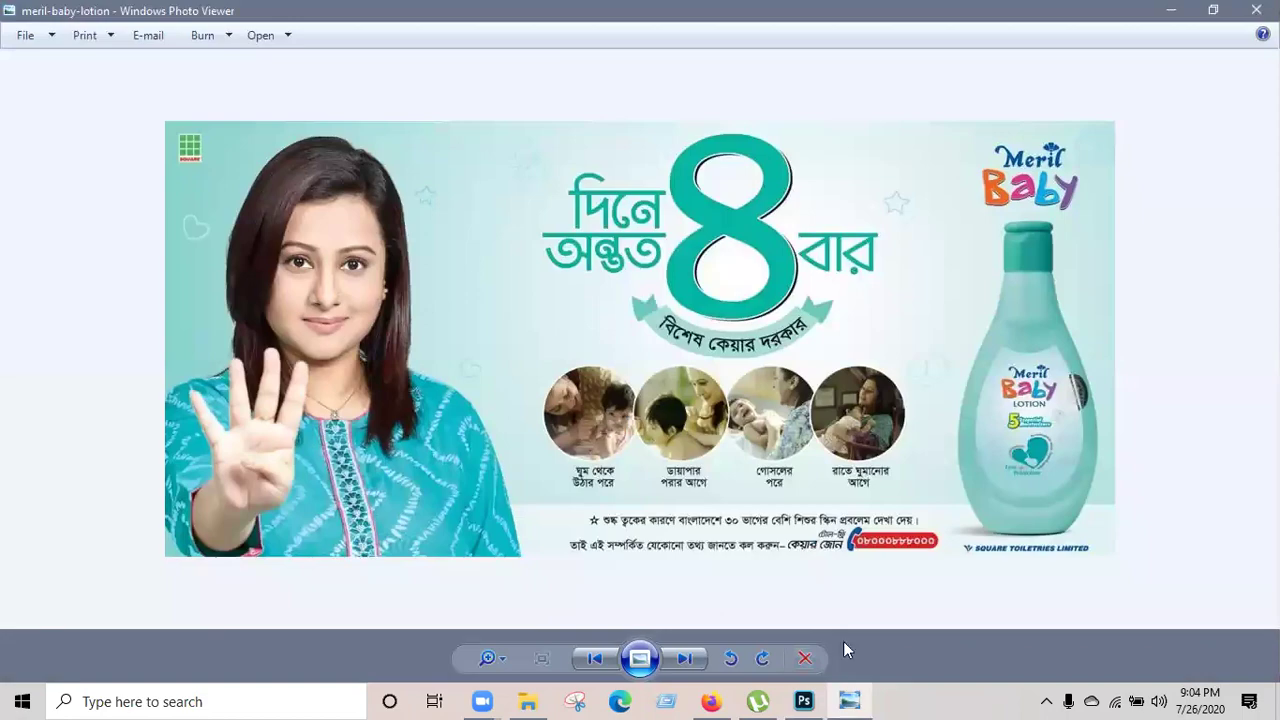
left_click(848, 700)
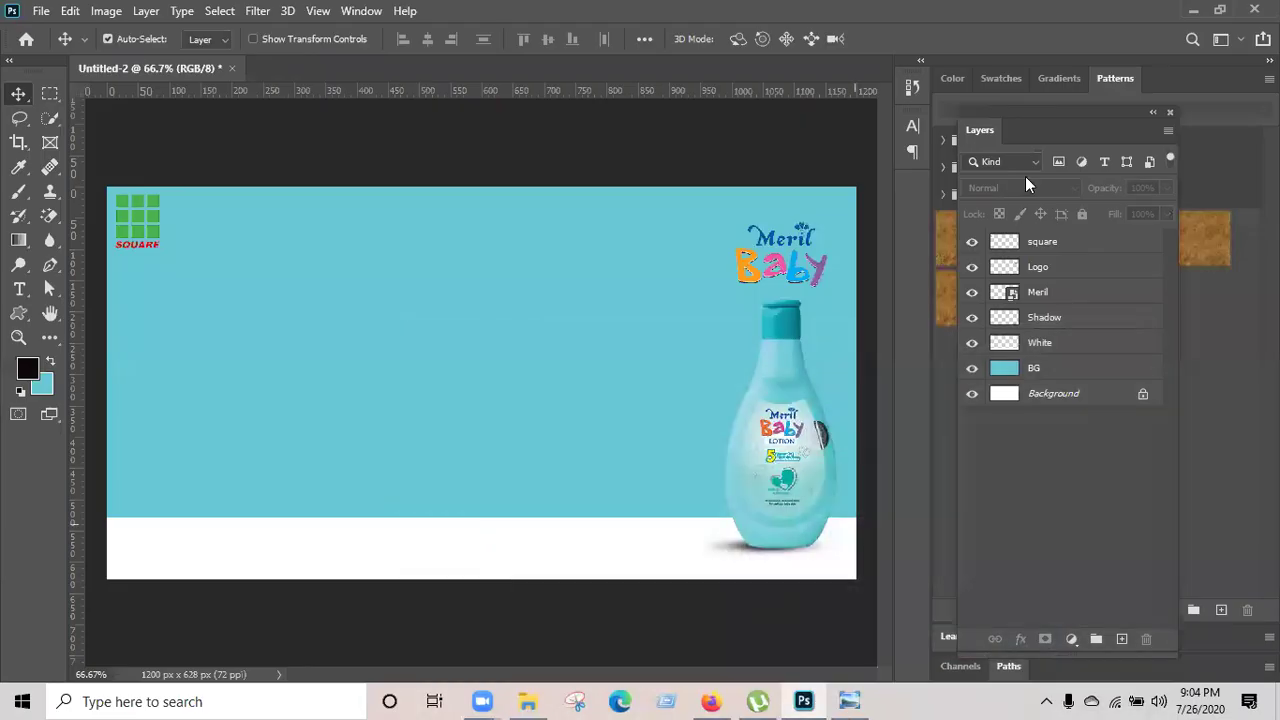
left_click(1192, 12)
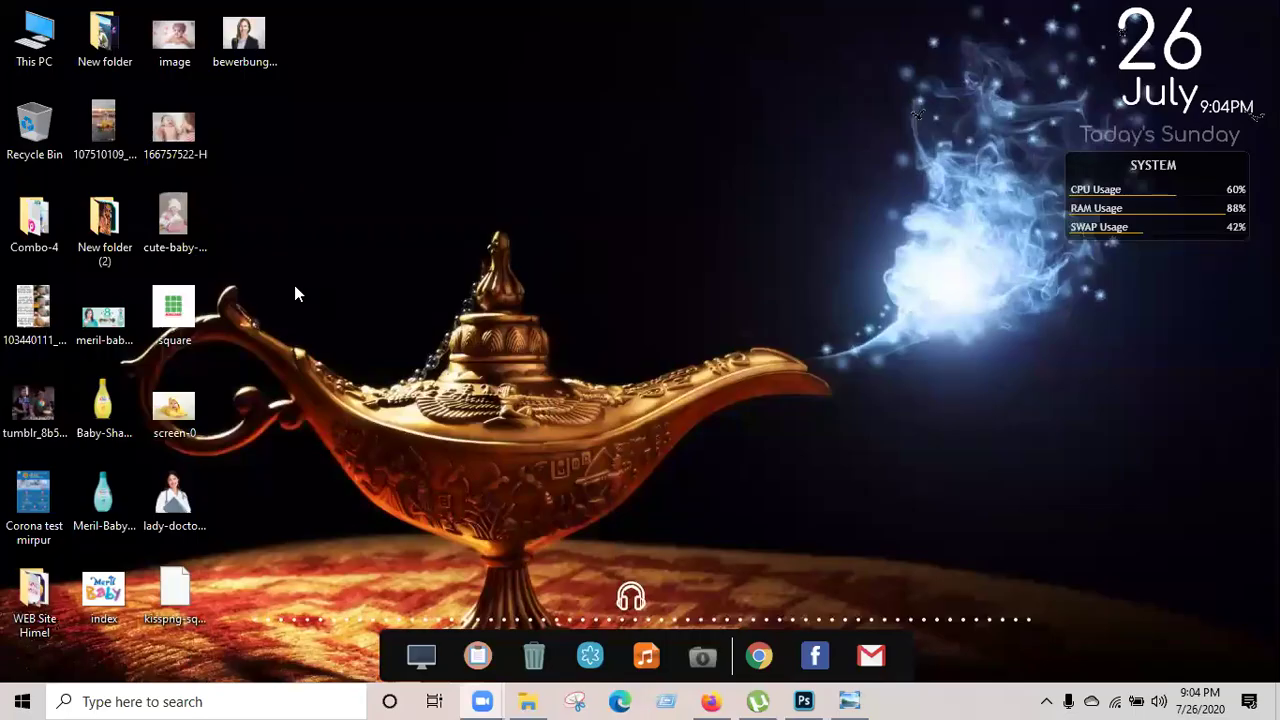
left_click(251, 60)
double_click(178, 500)
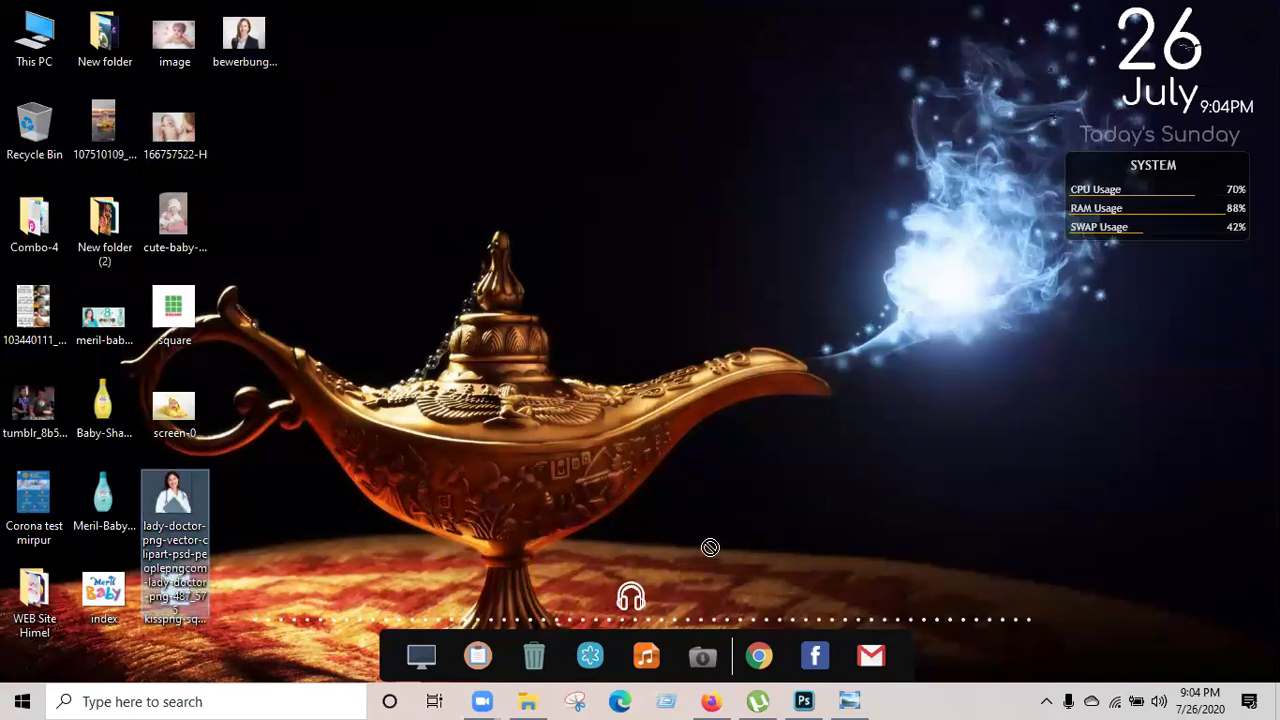
left_click(806, 694)
left_click_drag(322, 492, 319, 490)
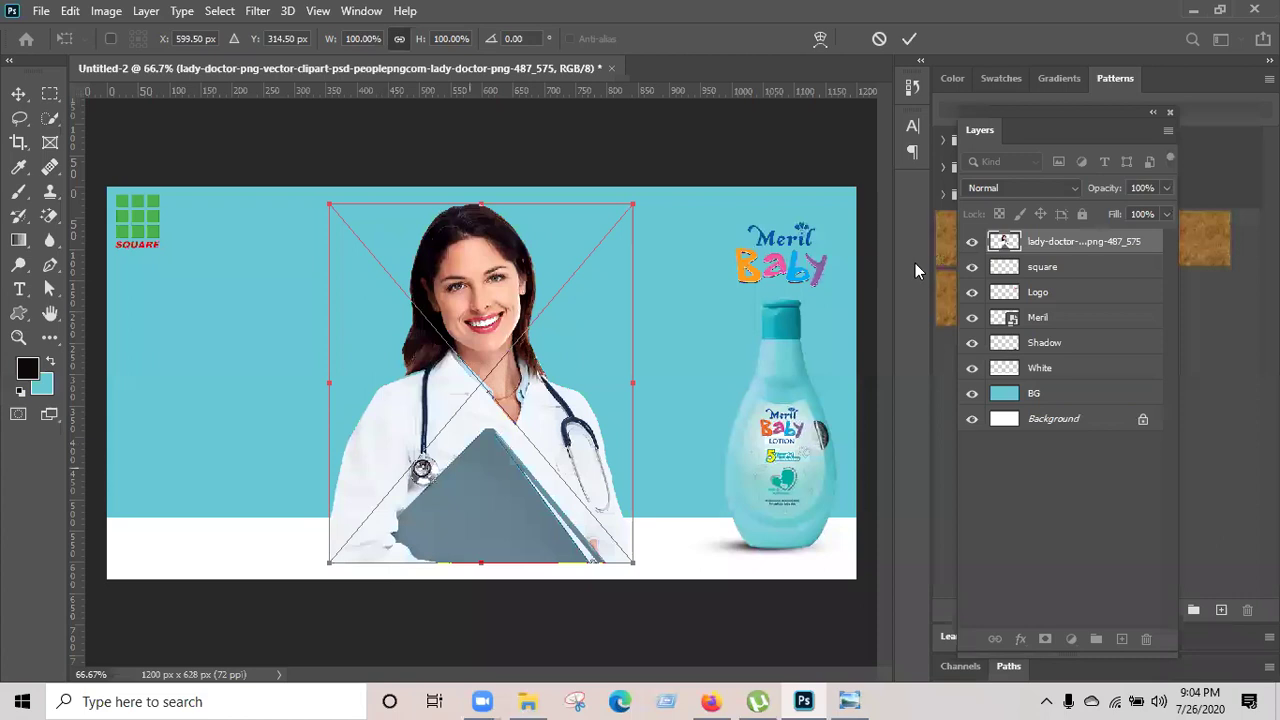
Scale the doctor image to 86.98% and position it in the canvas's lower-left corner, aligned with the bottom edge.
left_click_drag(500, 482, 304, 494)
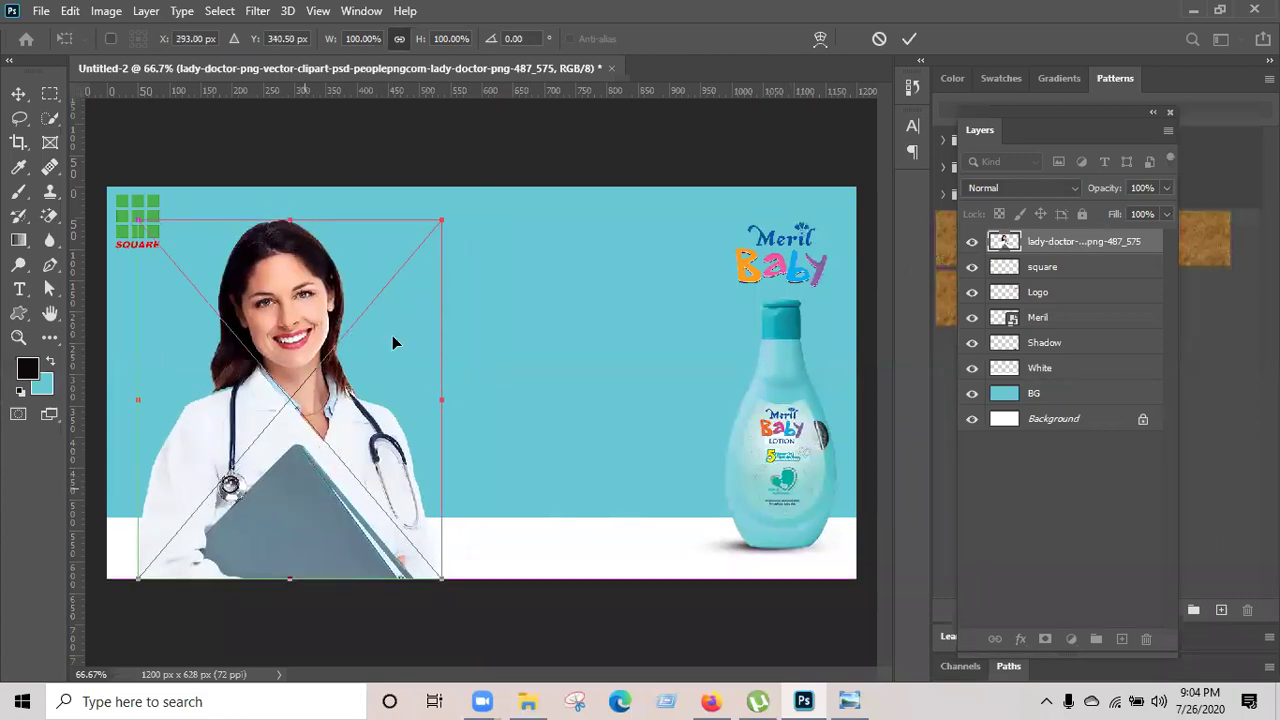
left_click_drag(442, 220, 403, 268)
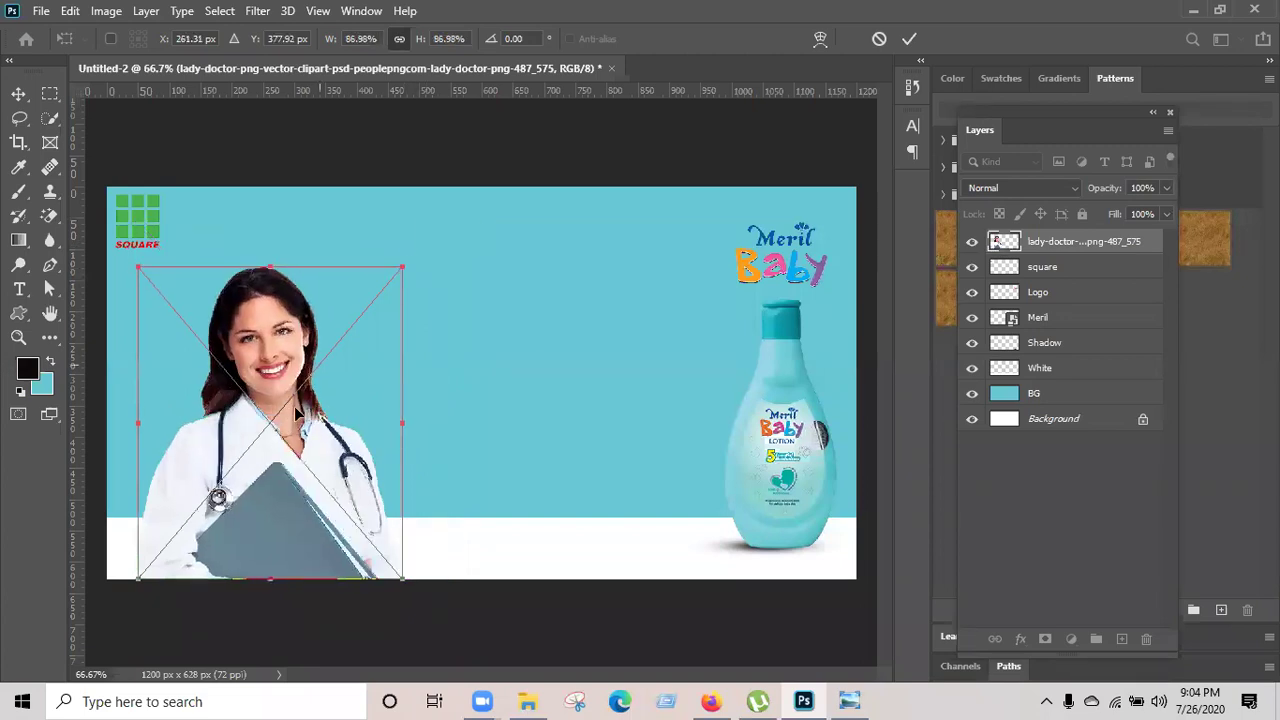
left_click_drag(292, 444, 260, 450)
left_click(907, 39)
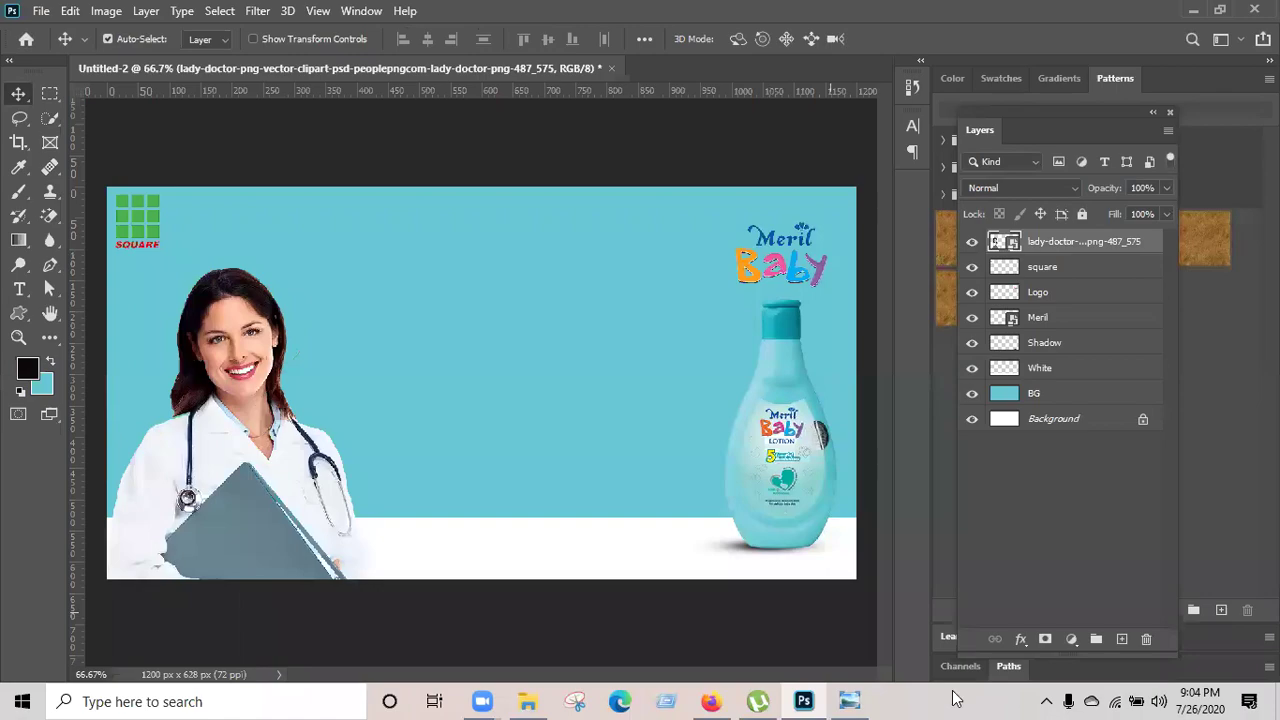
Compare the doctor's placement with the reference advertisement, and rename the lady-doctor layer as Lady.
left_click(851, 700)
left_click(851, 699)
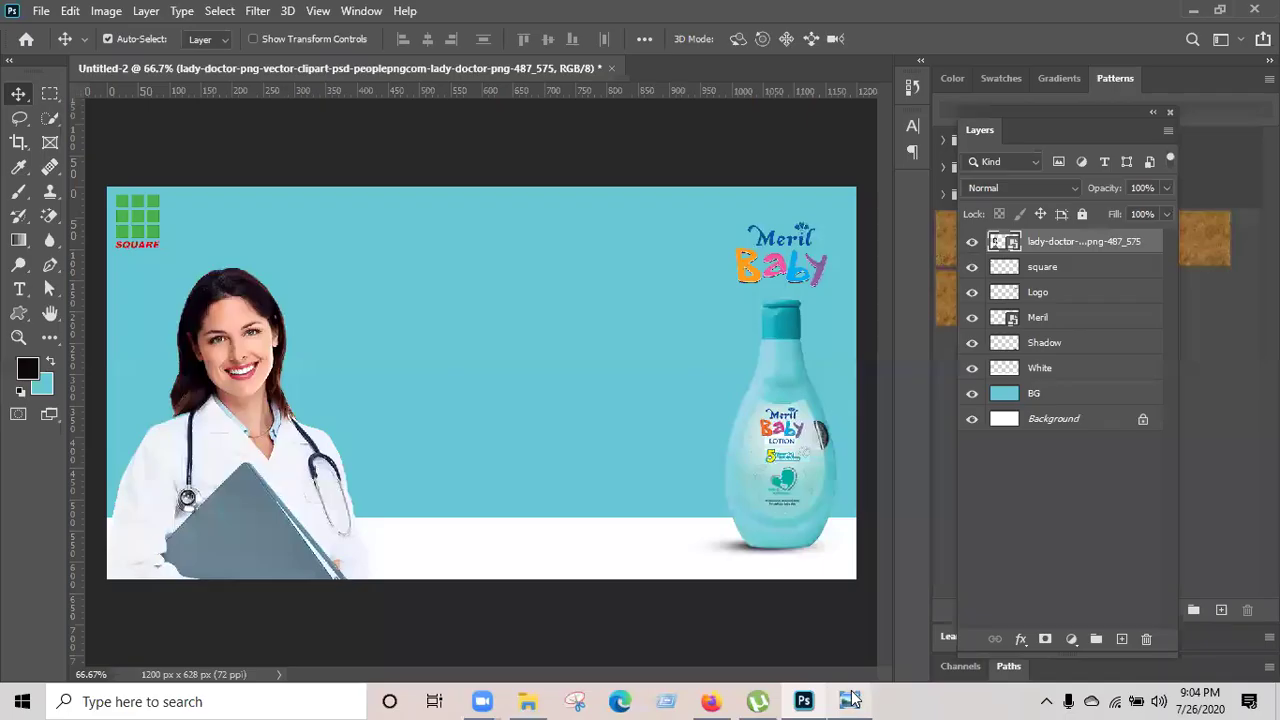
left_click(851, 699)
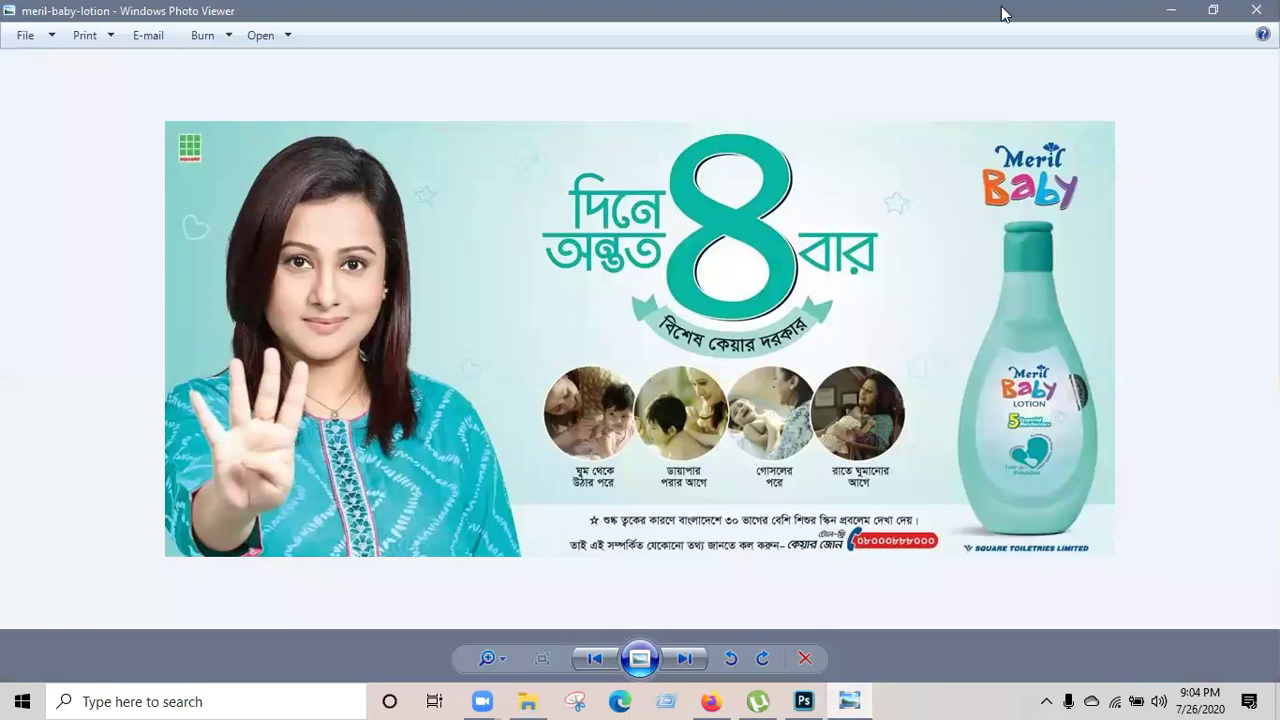
left_click(1169, 12)
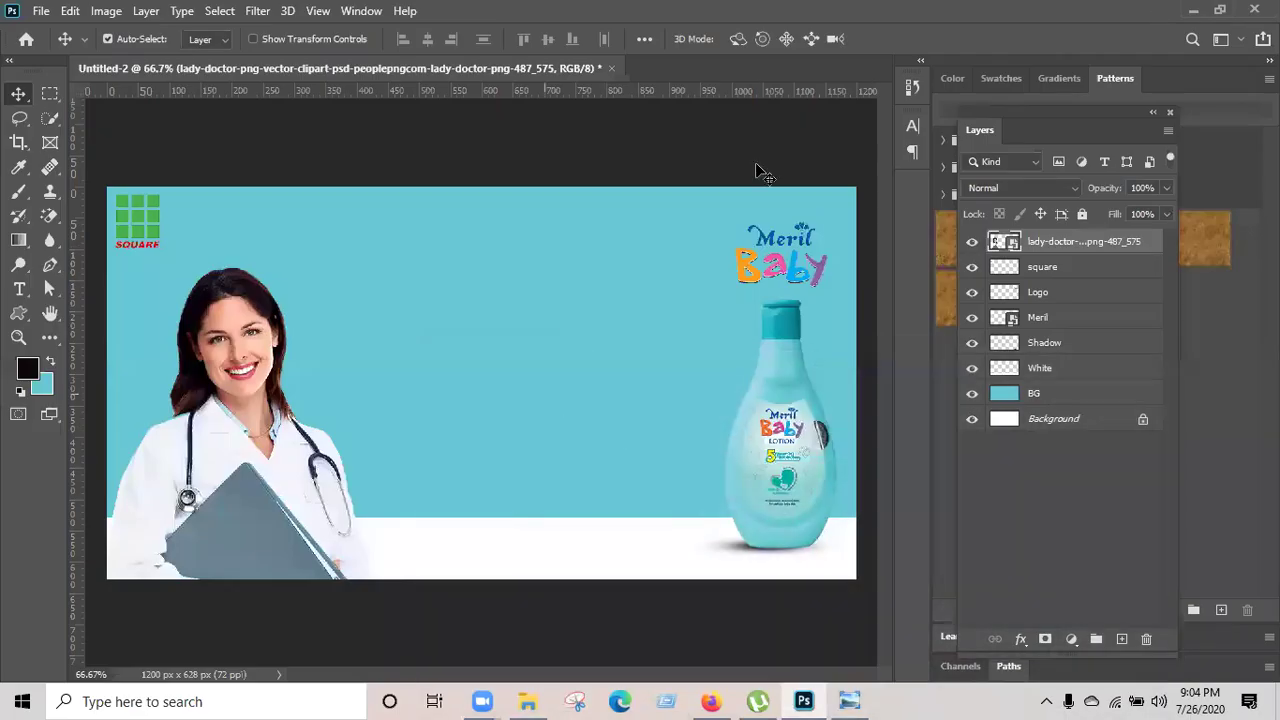
right_click(1065, 241)
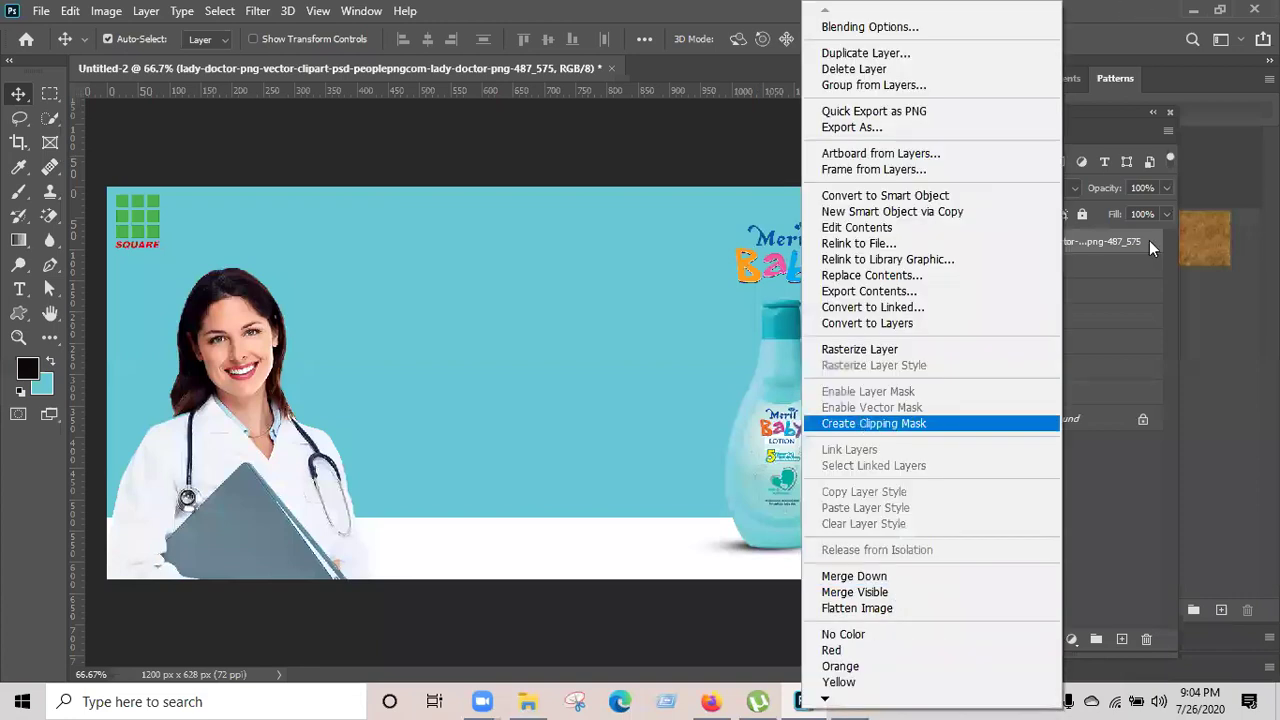
left_click(1096, 240)
double_click(1040, 241)
type("Lady")
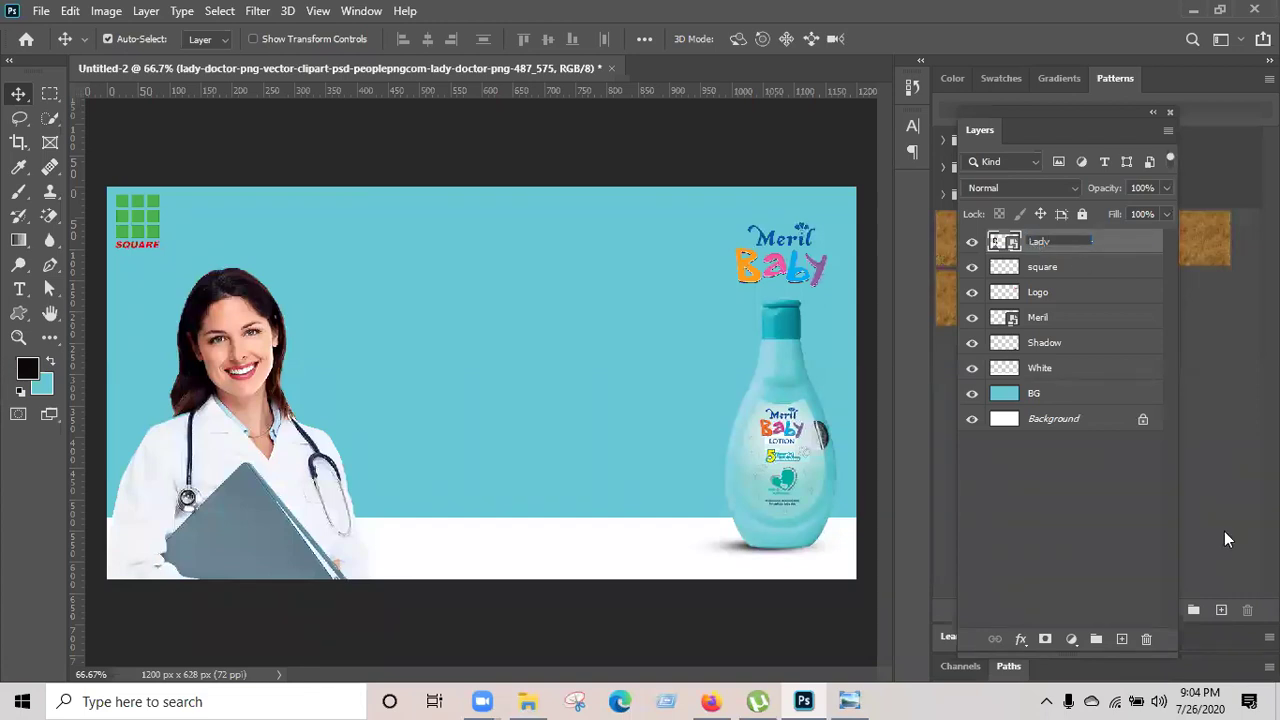
left_click(1095, 531)
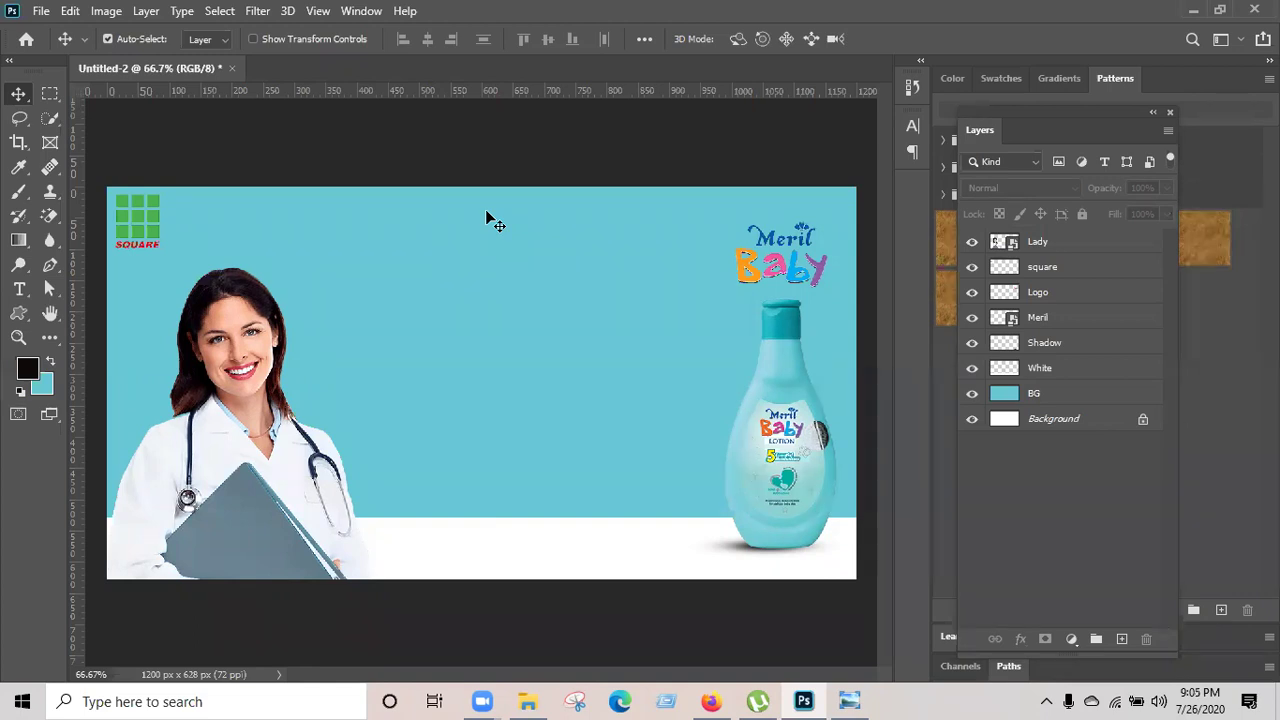
On a new layer above Lady, paint a soft black dot with a 40 px brush and stretch its width to 592.19%.
left_click(1066, 248)
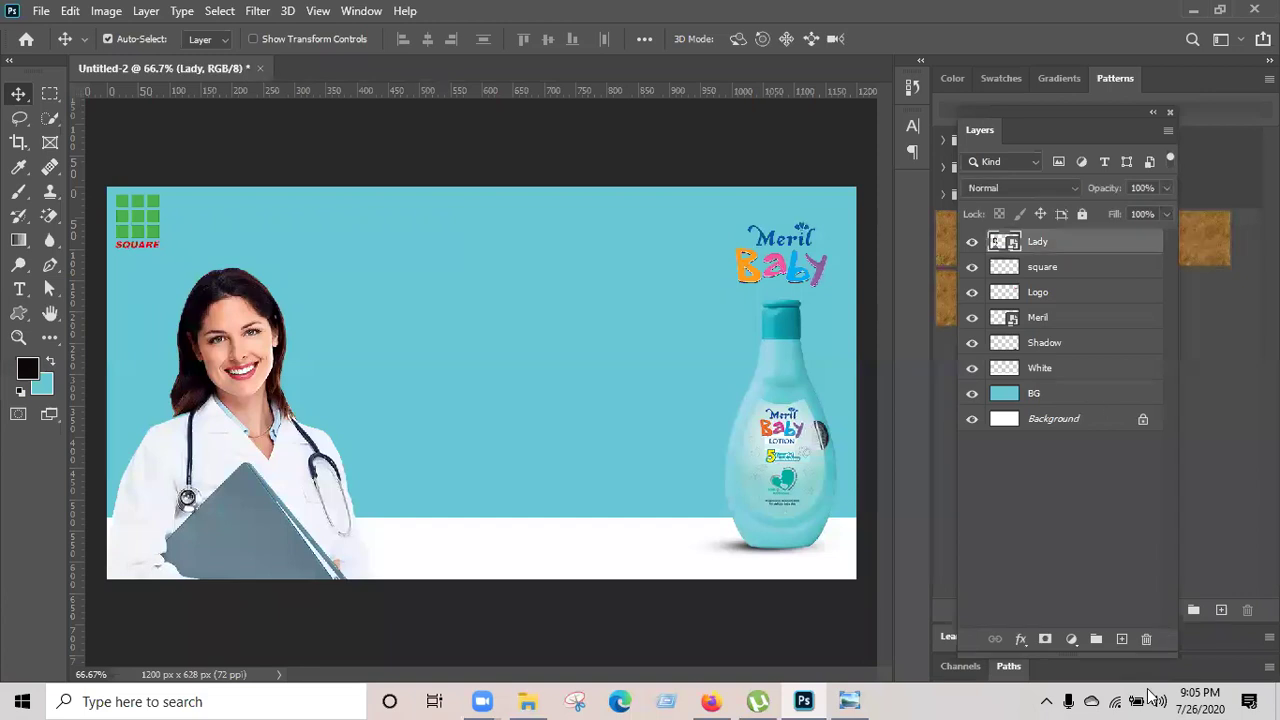
left_click(1122, 638)
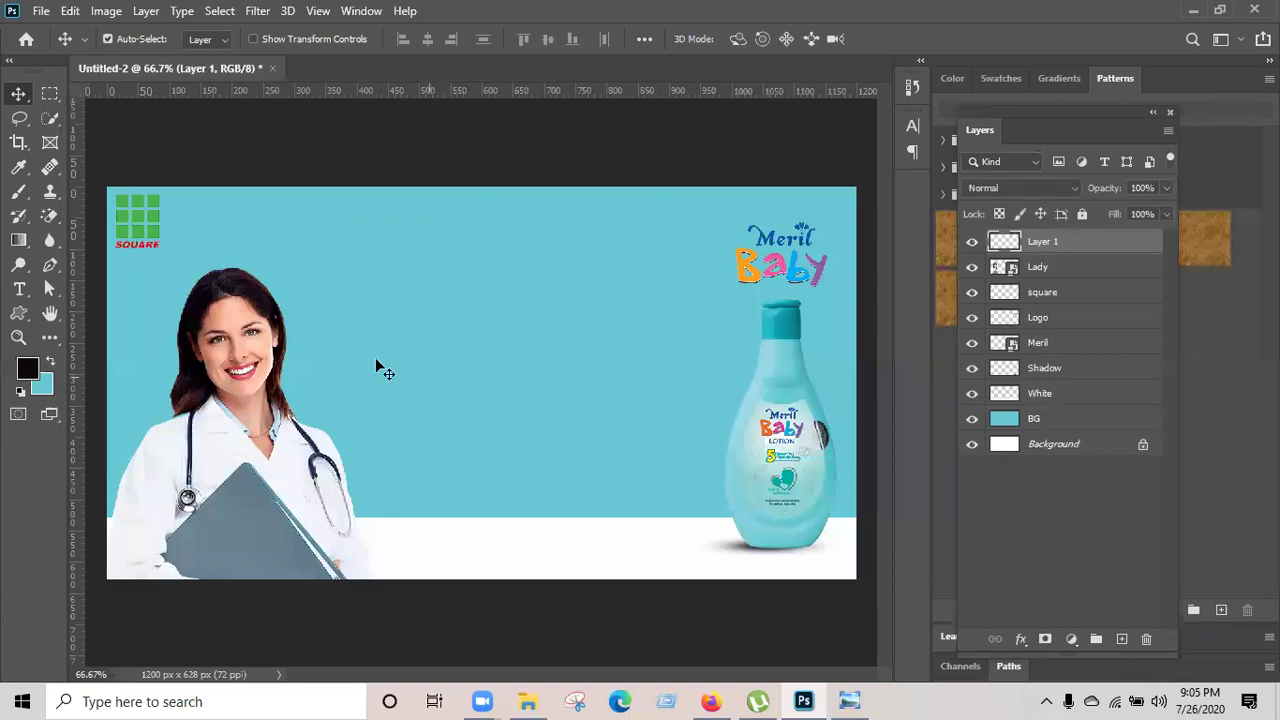
left_click(18, 193)
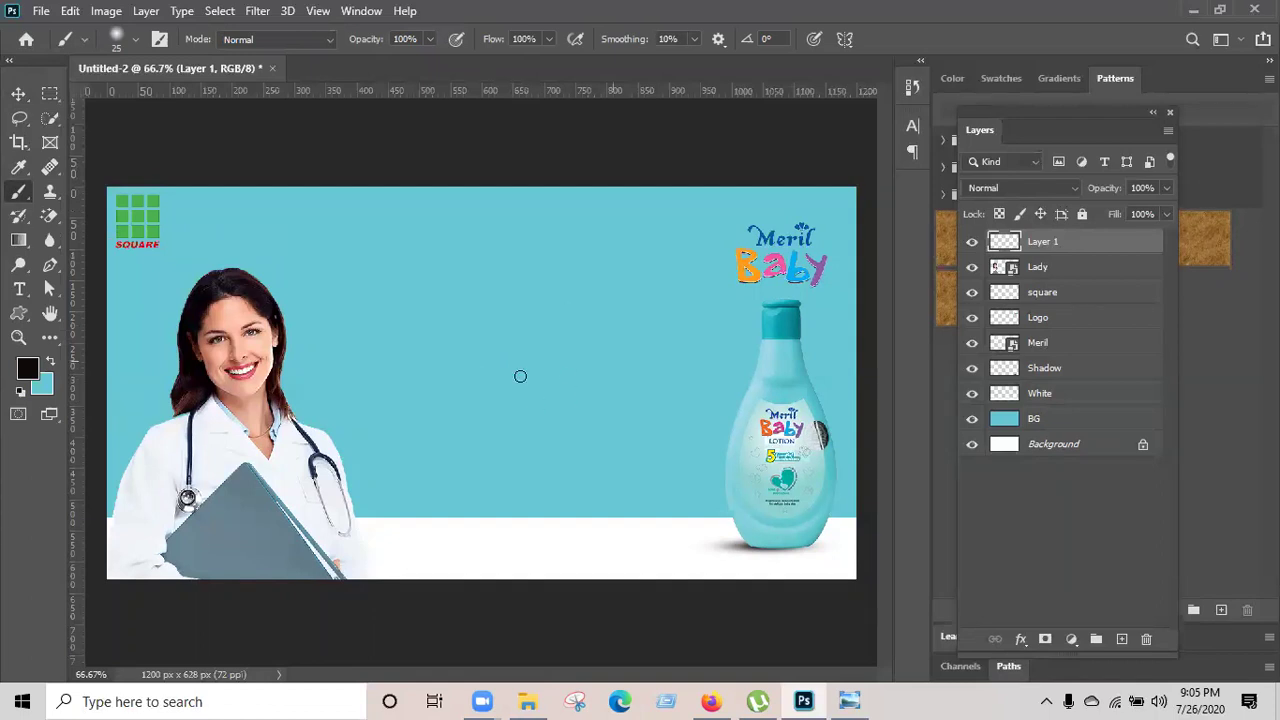
key("bracketright")
key("bracketright")
left_click(471, 354)
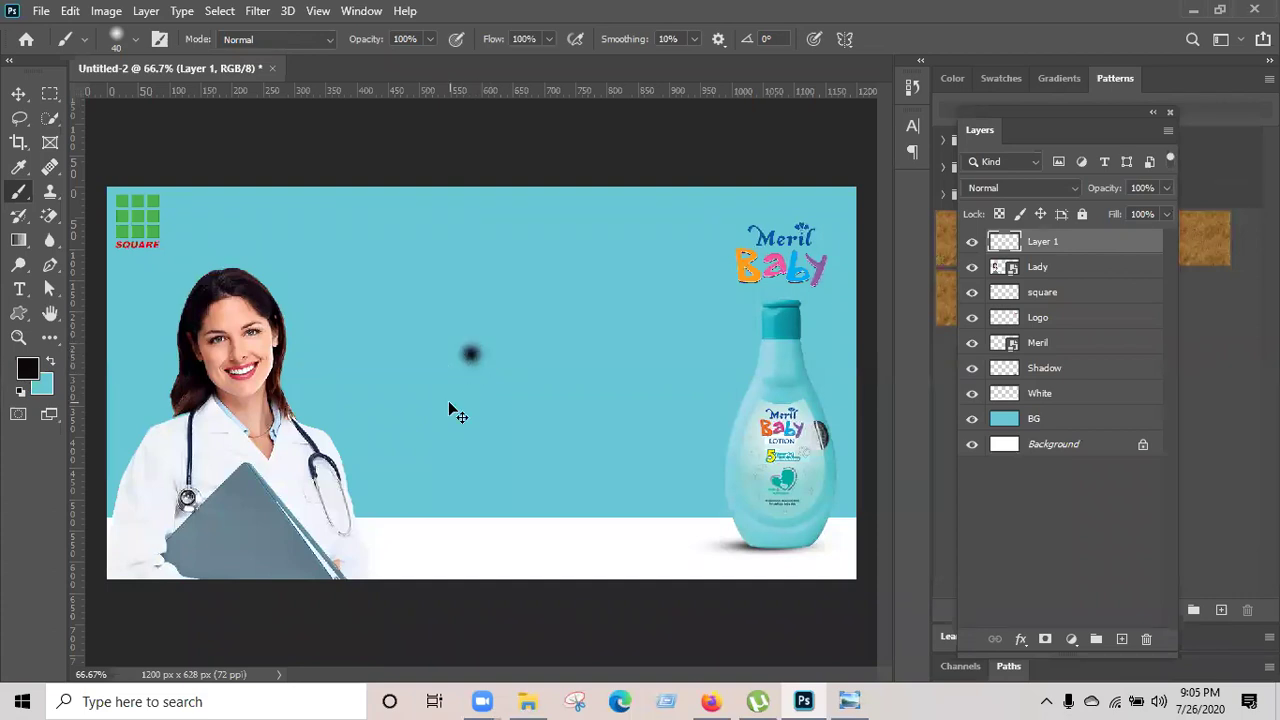
key("ctrl+t")
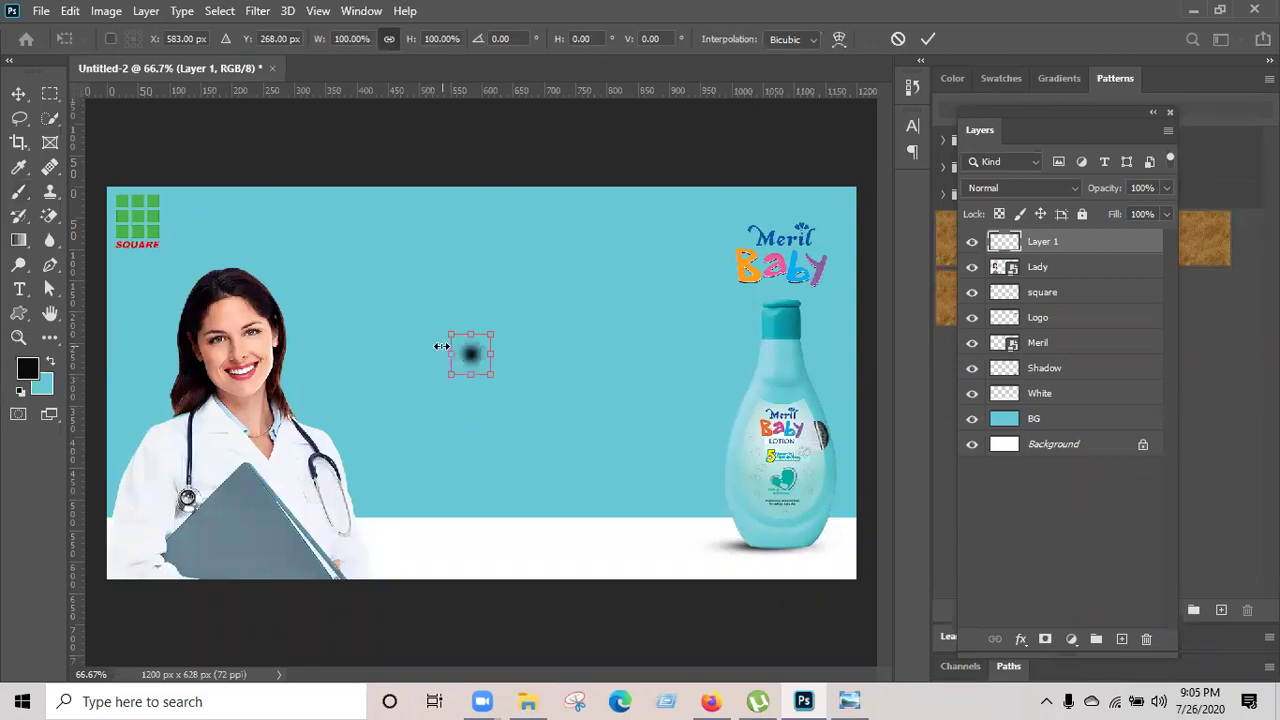
left_click_drag(449, 354, 255, 355)
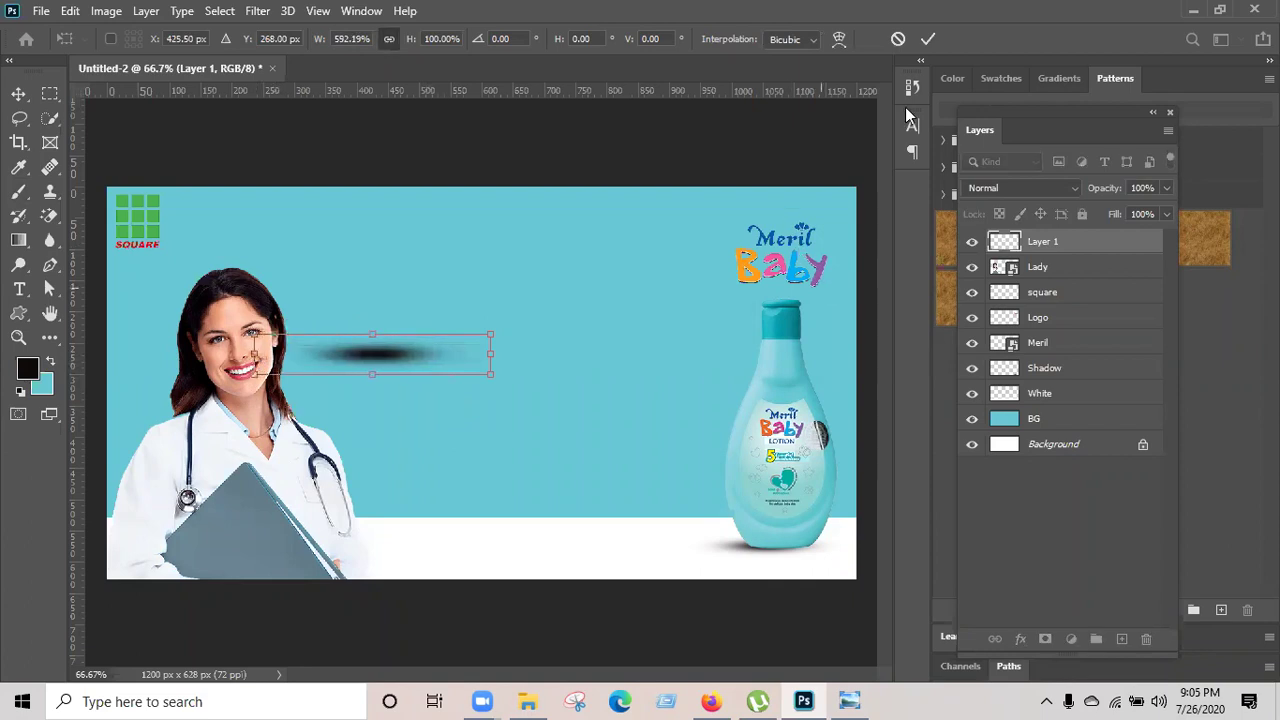
left_click(928, 39)
key("b")
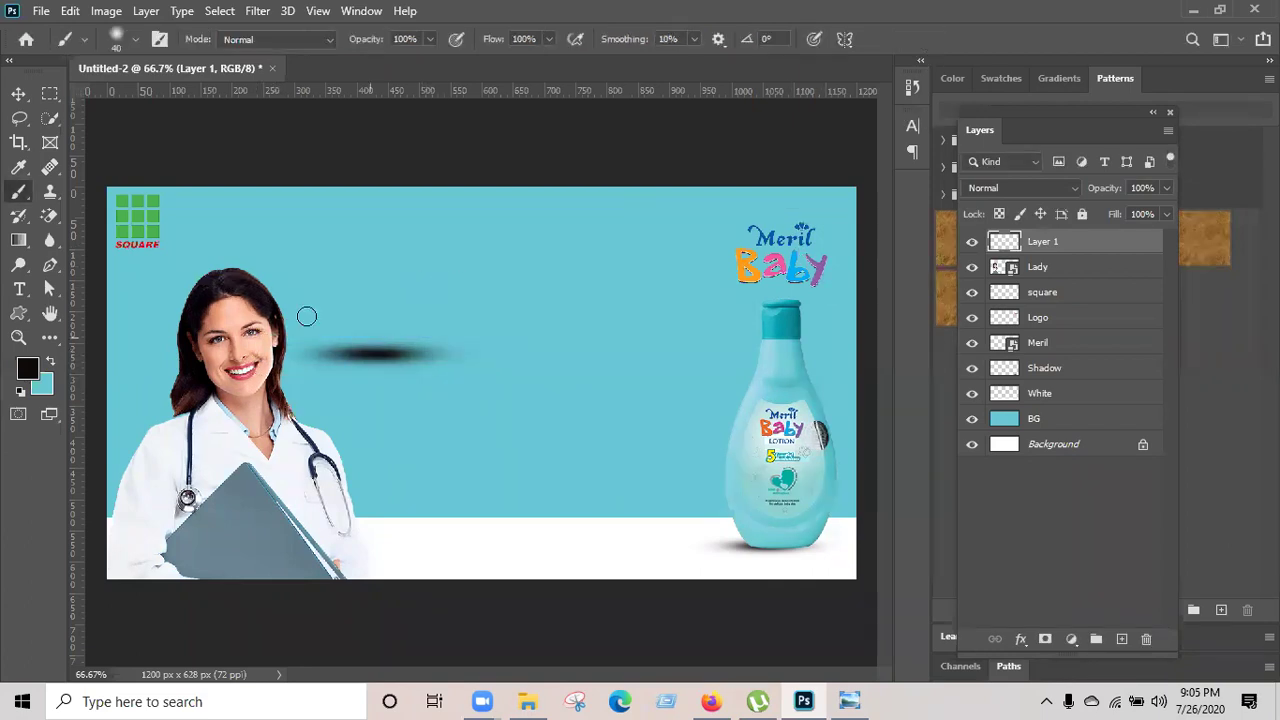
Move the stretched black spot under the bottle's base, order its layer directly below Meril, and delete that layer.
left_click(17, 96)
mouse_move(337, 346)
left_mouse_down()
mouse_move(760, 557)
mouse_move(785, 546)
mouse_move(786, 558)
left_mouse_up()
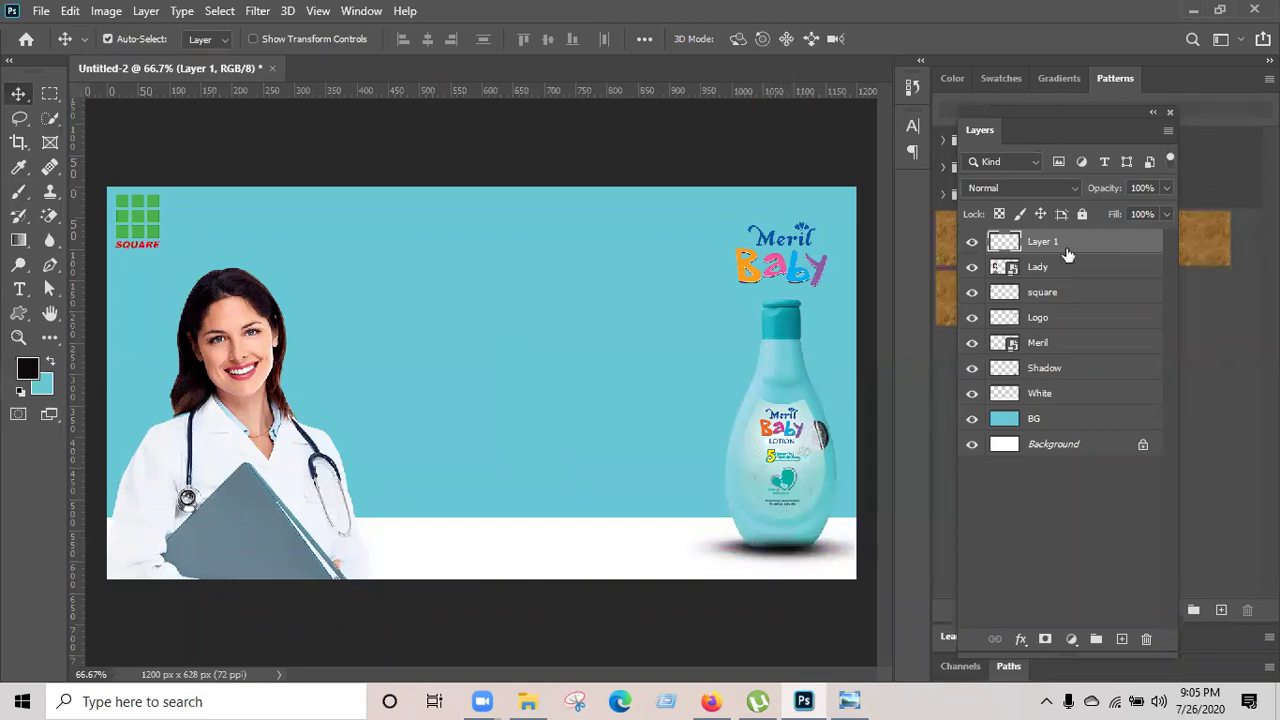
left_click_drag(1060, 242, 1063, 356)
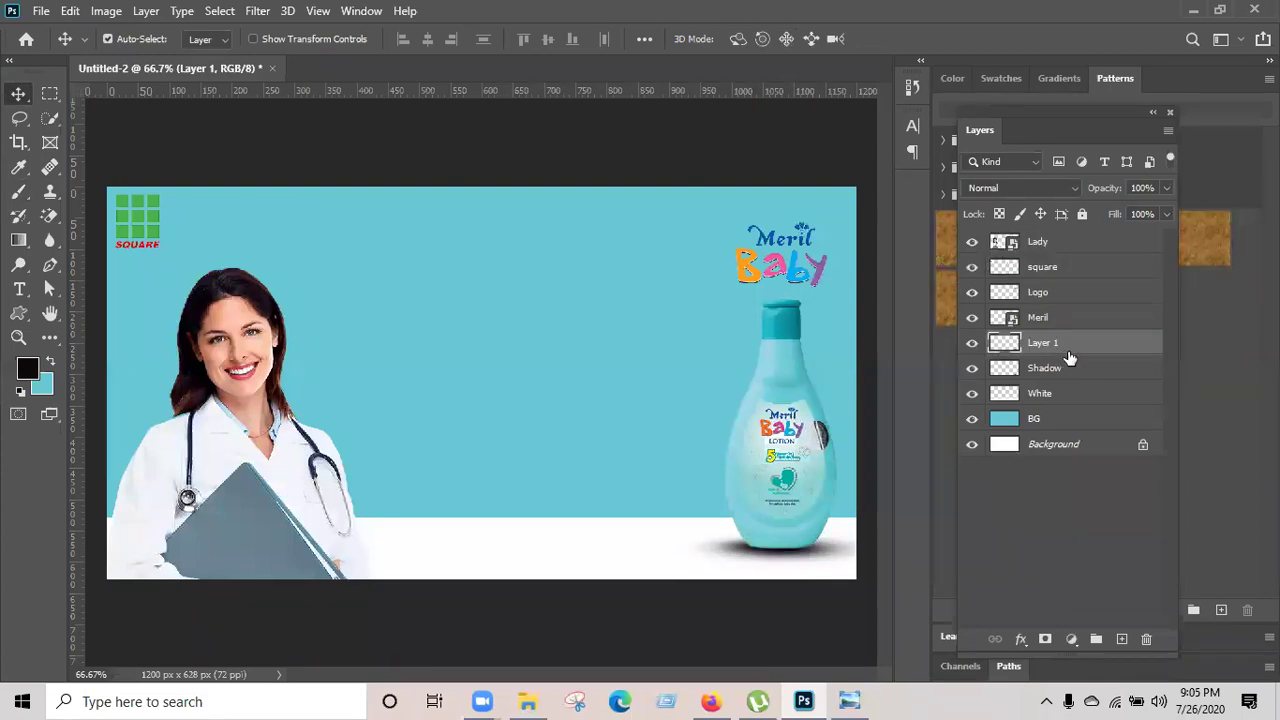
key("Delete")
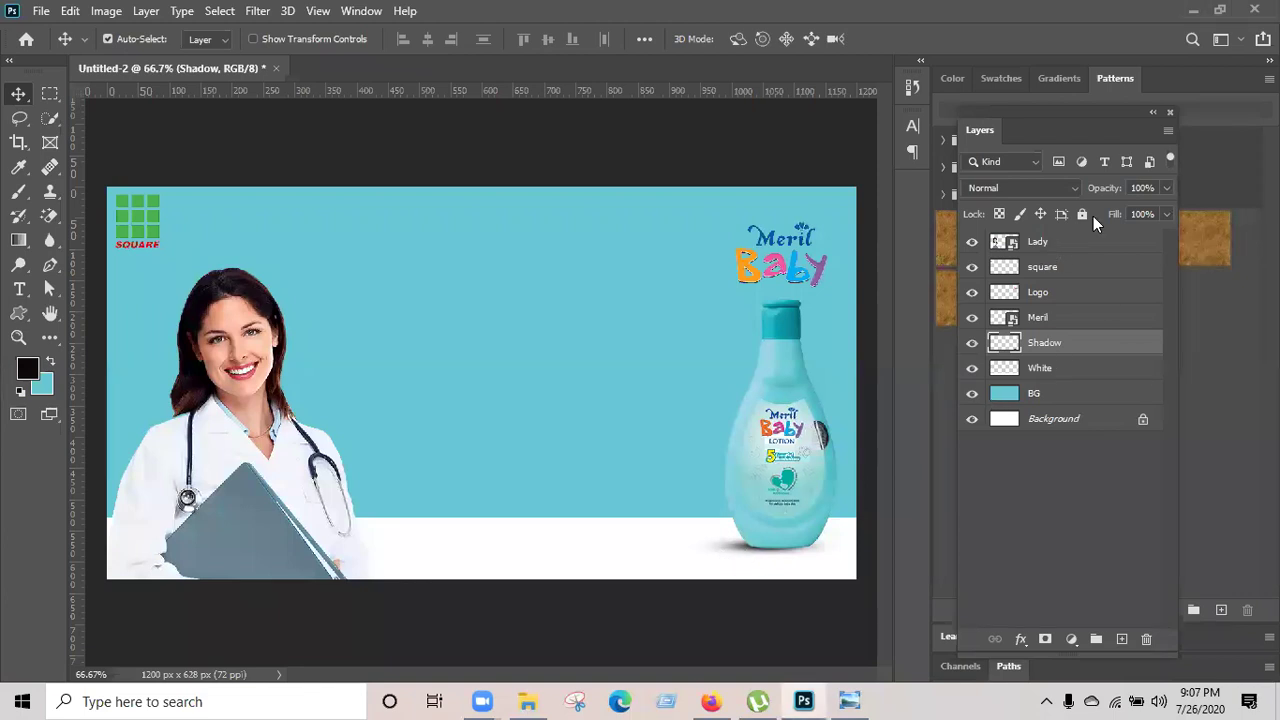
Place the 166757522-H baby image from the desktop above the Lady layer and scale it down in the middle of the canvas.
left_click(1050, 245)
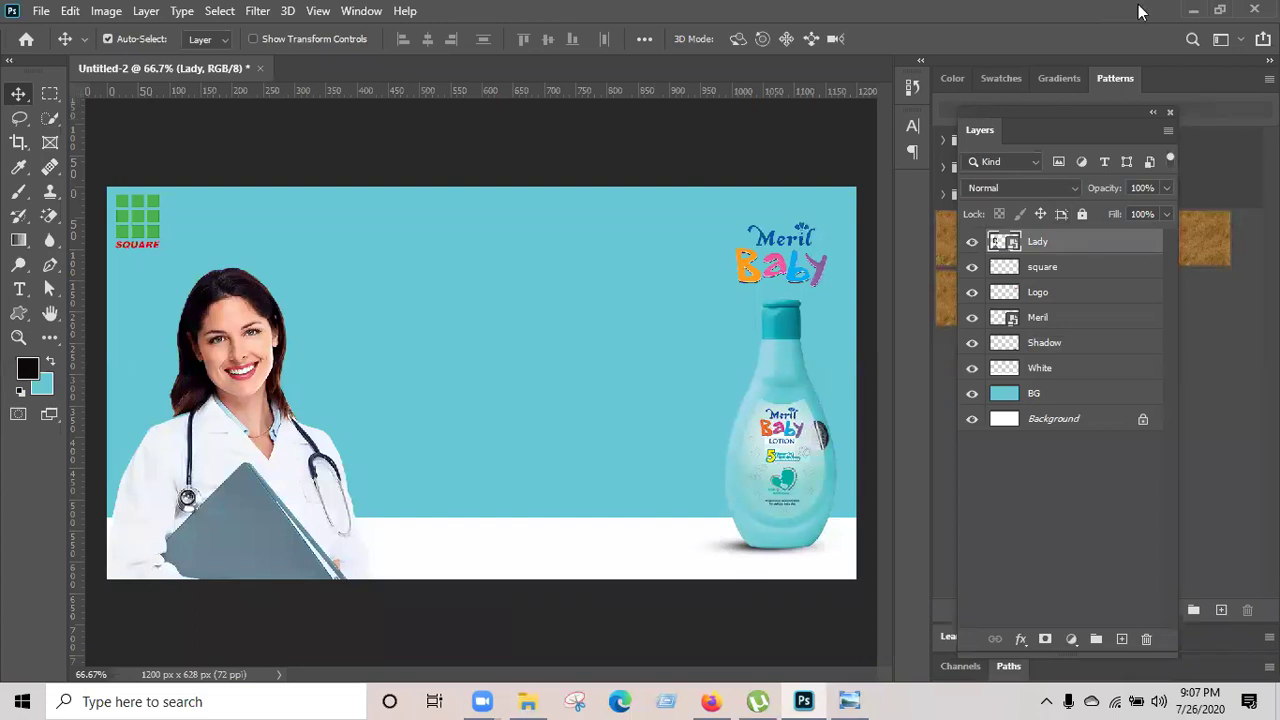
left_click(1193, 10)
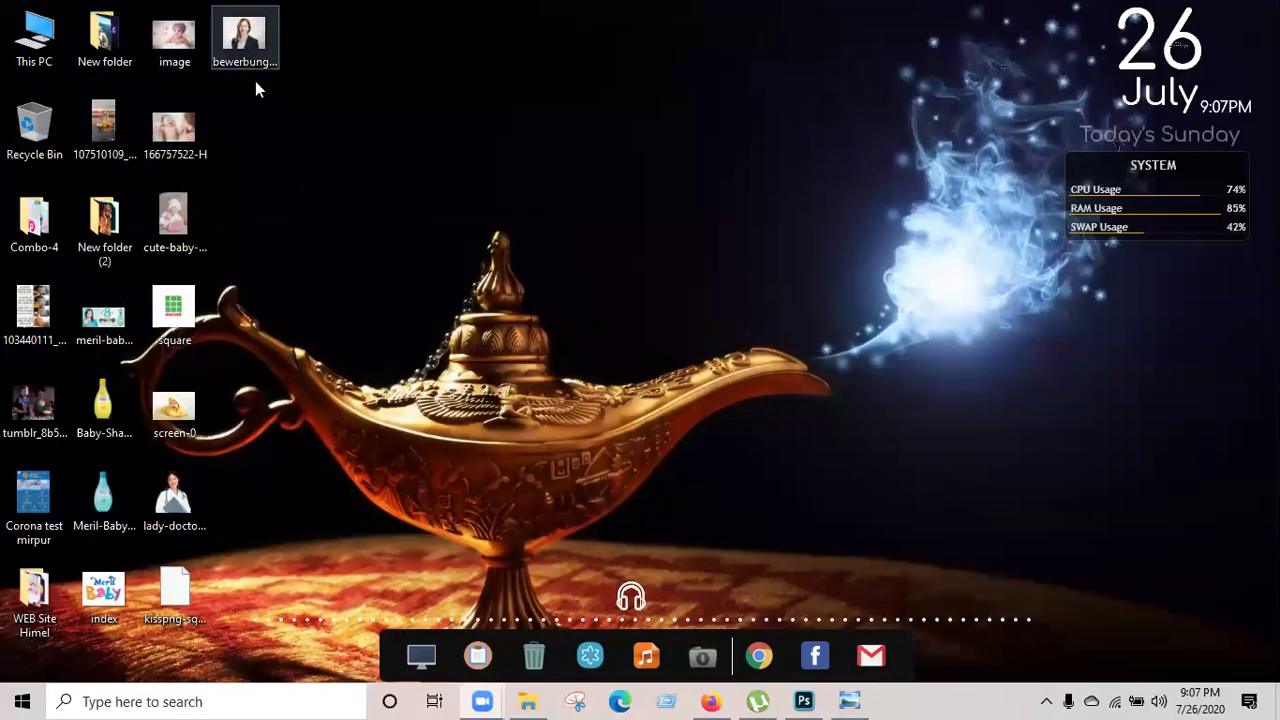
left_click_drag(172, 128, 356, 217)
left_click_drag(604, 436, 803, 700)
left_click_drag(762, 598, 622, 425)
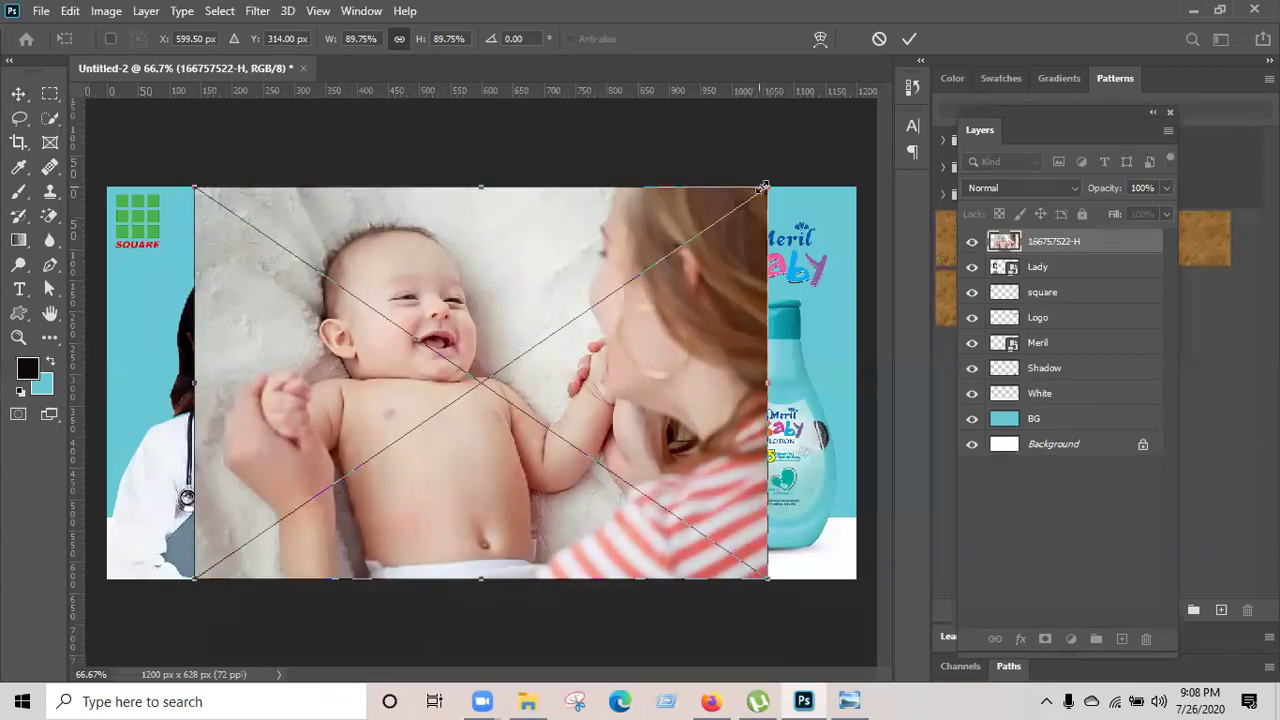
left_click_drag(757, 198, 615, 364)
left_click(906, 42)
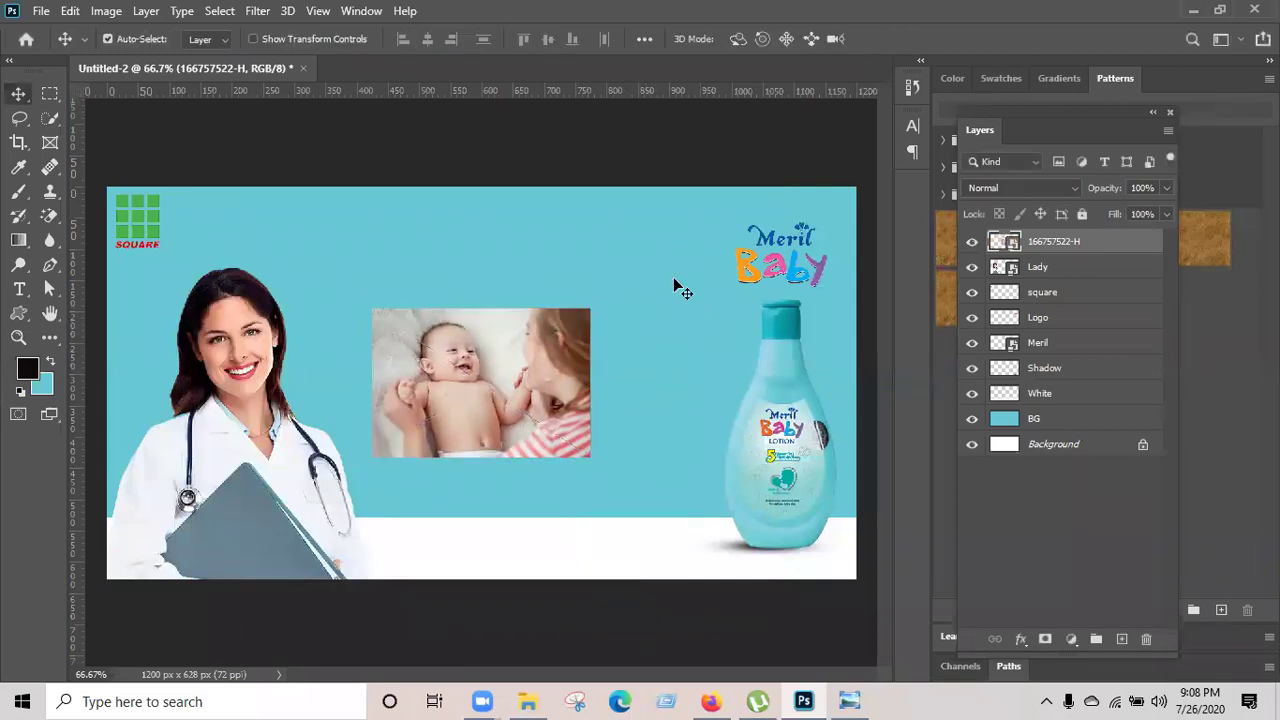
Move the baby image over the doctor's face just below the Square logo, and rename its layer as Image 1.
left_click_drag(462, 385, 198, 280)
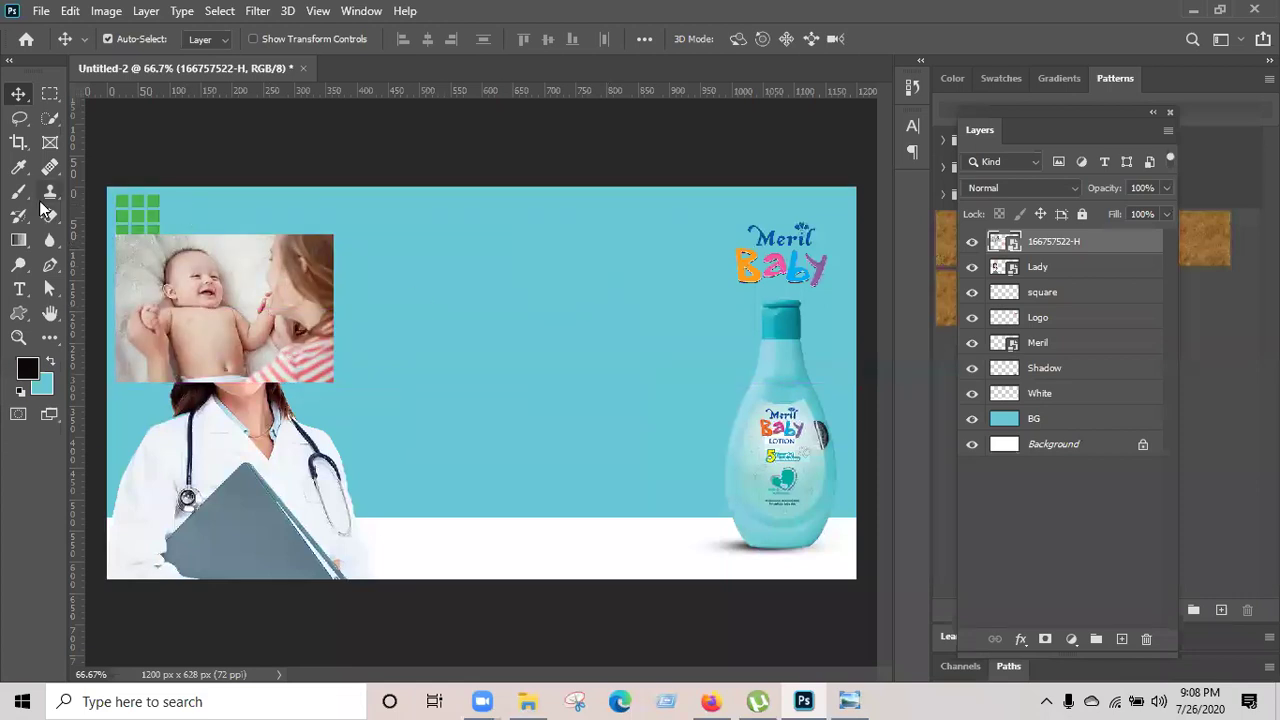
double_click(1058, 244)
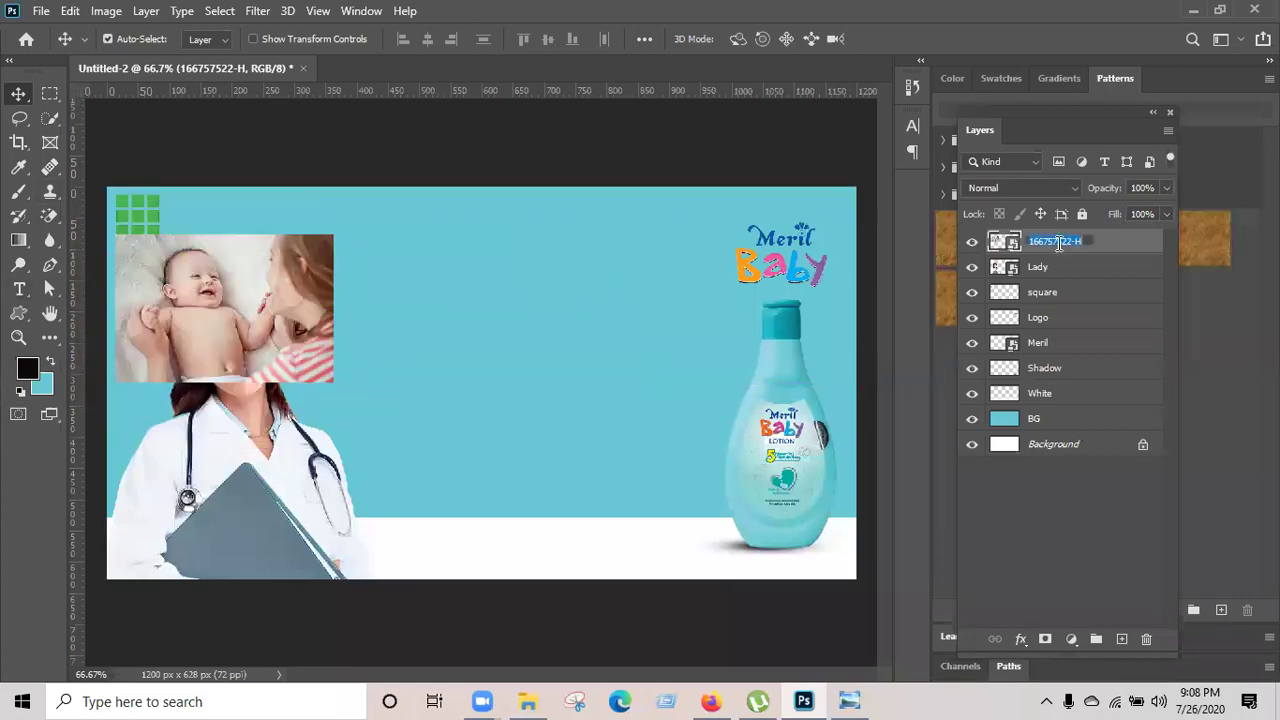
type("1")
key("Return")
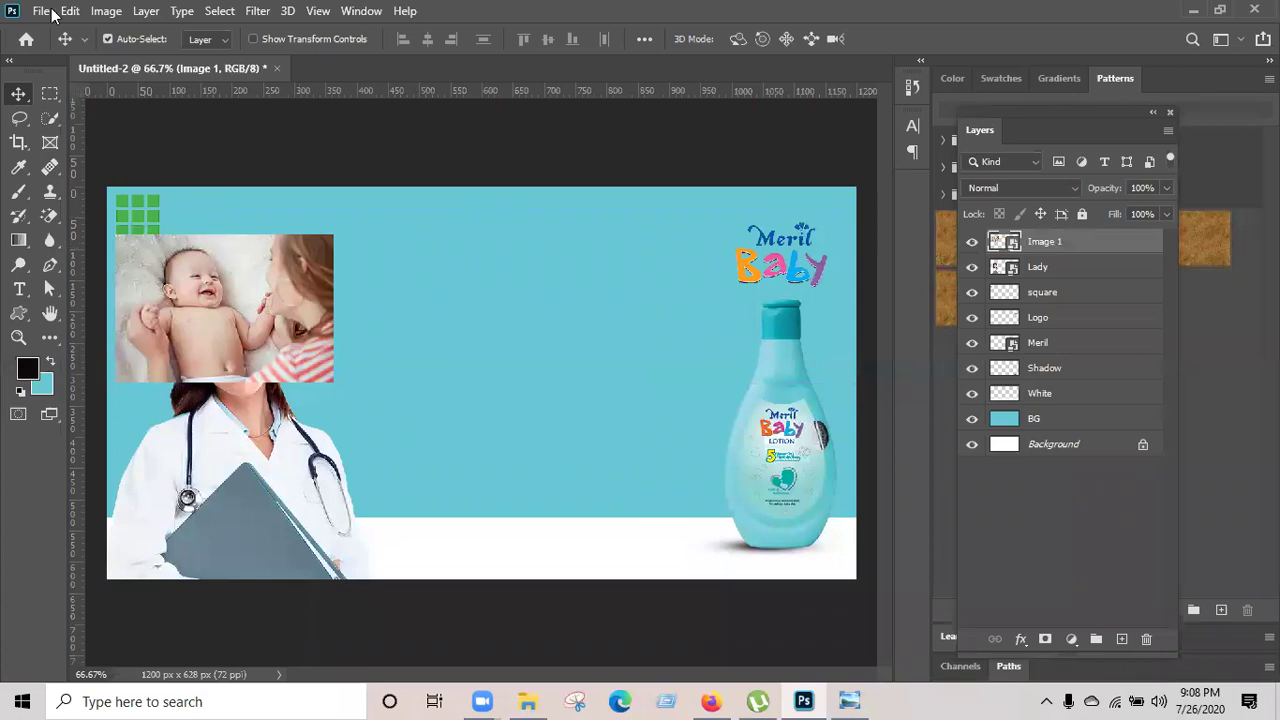
On a new layer above Image 1, draw a circle about 150 px wide near the bottle and fill it with black.
left_click(1120, 640)
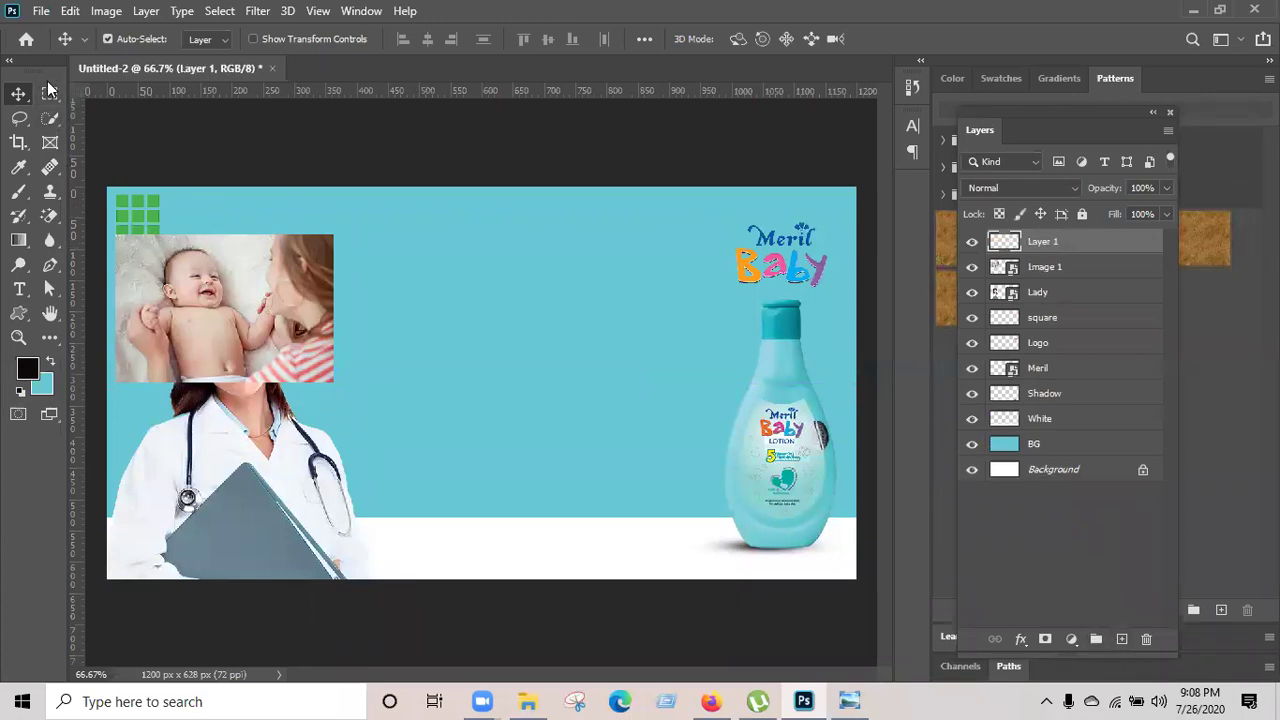
left_click_drag(49, 96, 90, 112)
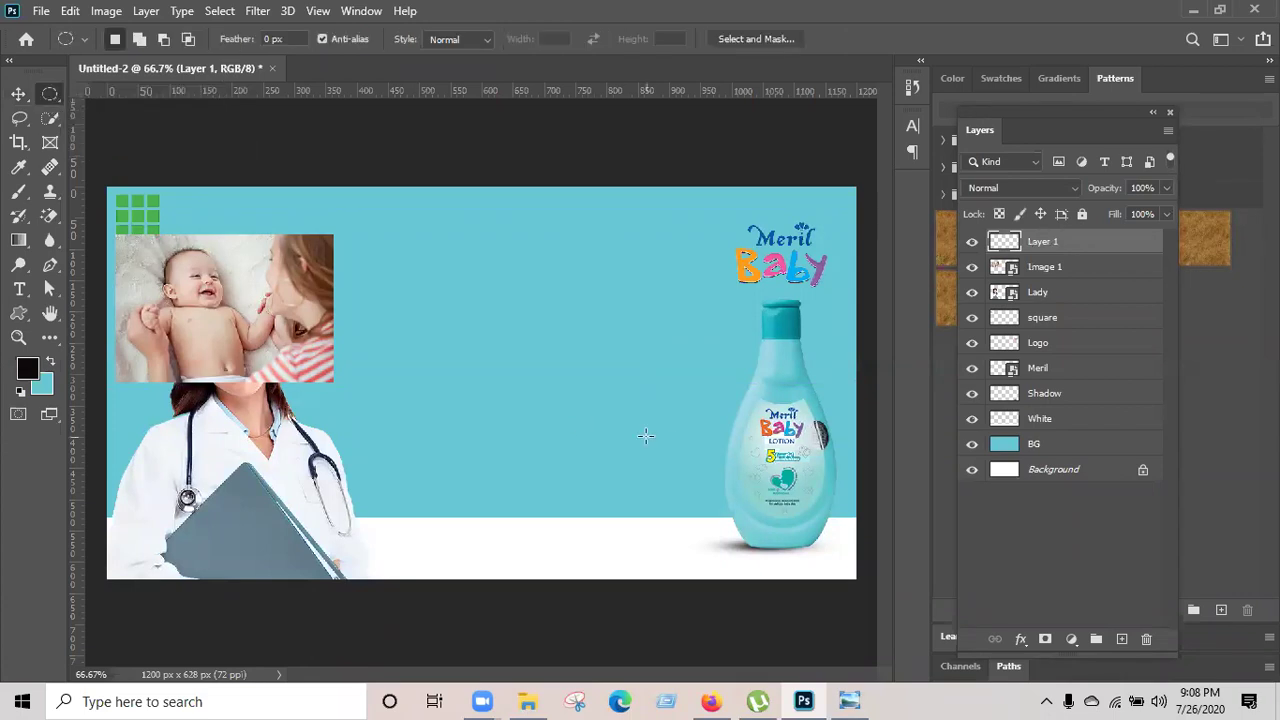
left_click_drag(589, 428, 653, 474)
key("alt+BackSpace")
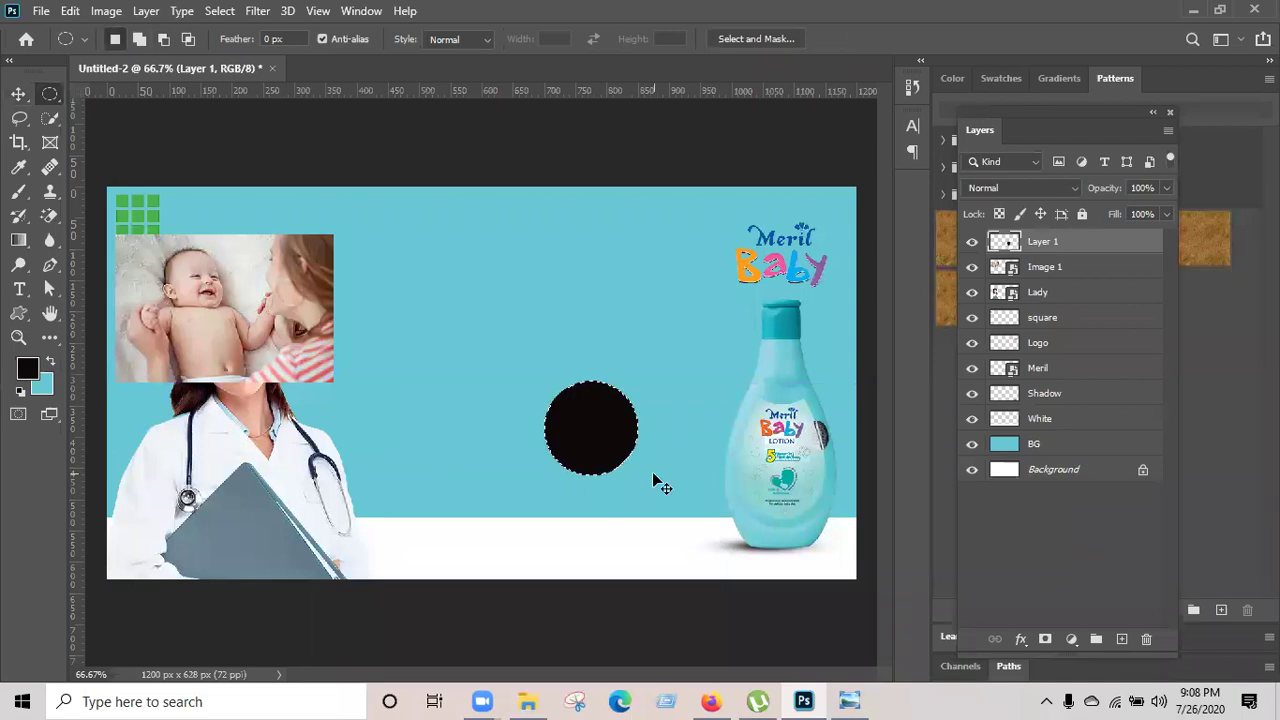
key("ctrl+d")
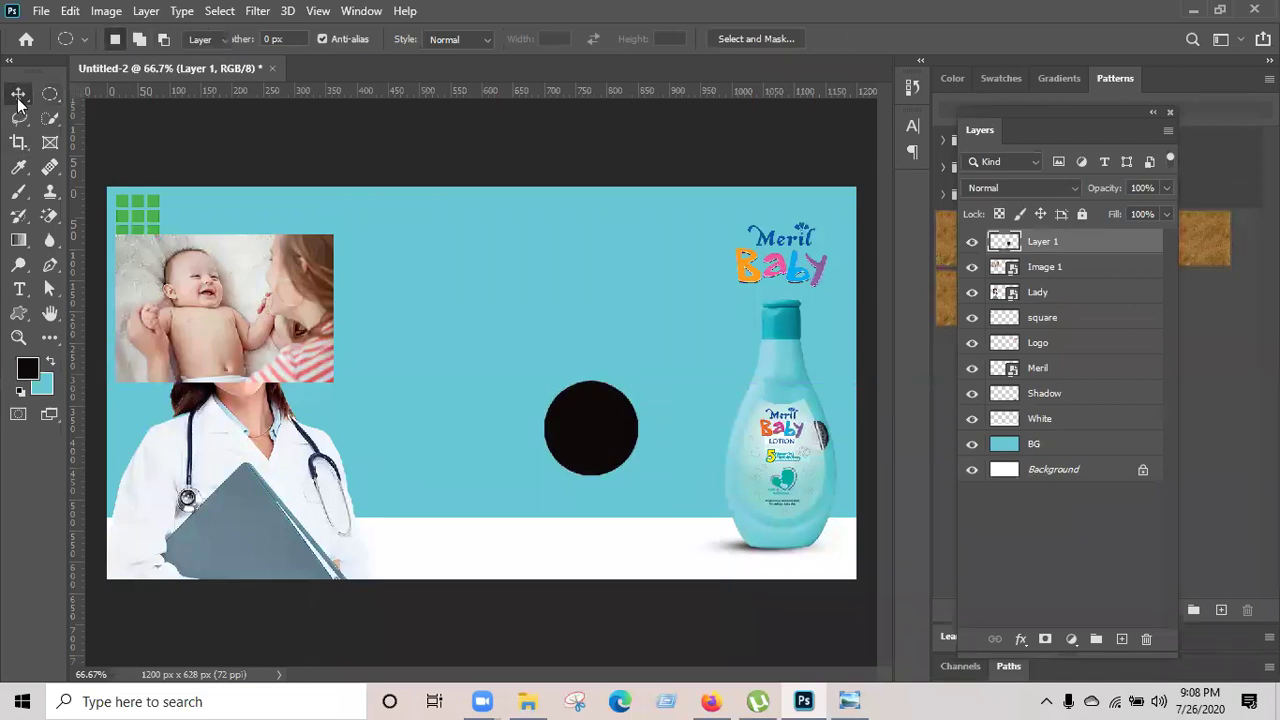
Duplicate the black circle layer three times and spread the four circles apart between the doctor and the bottle.
left_click(18, 96)
key("ctrl+j")
key("ctrl+j")
key("ctrl+j")
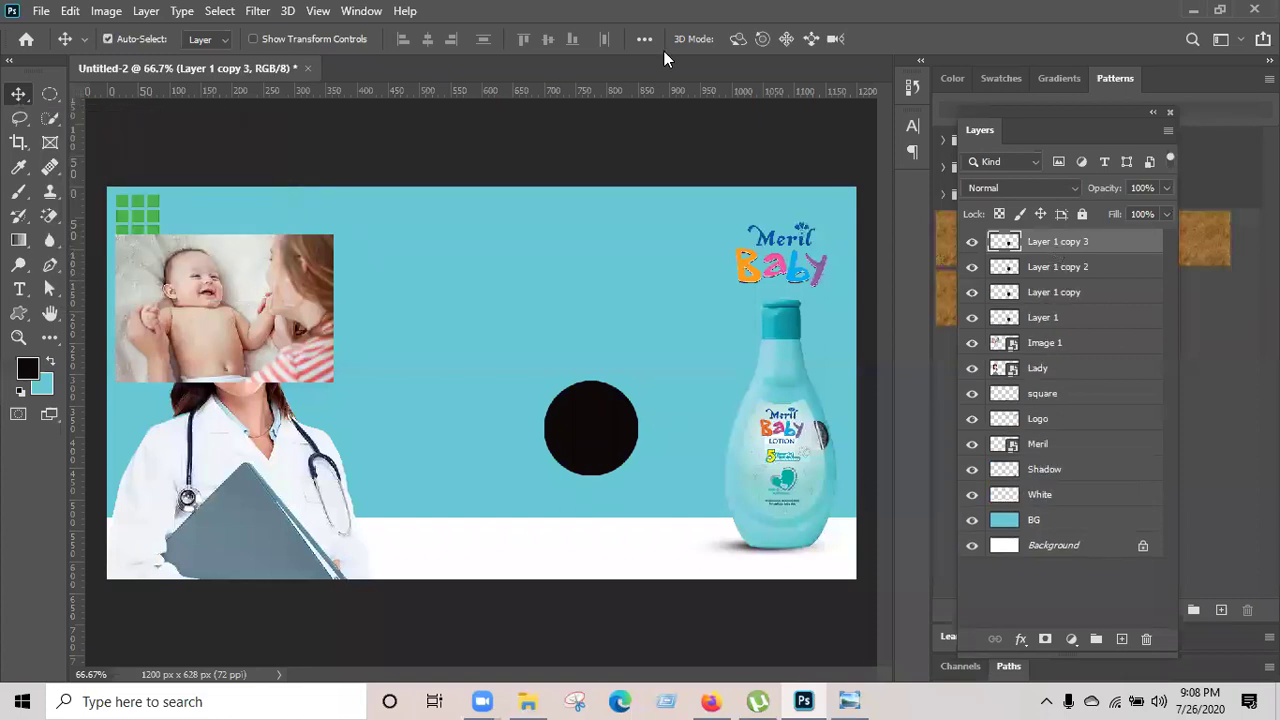
left_click_drag(605, 390, 657, 255)
left_click_drag(594, 449, 470, 309)
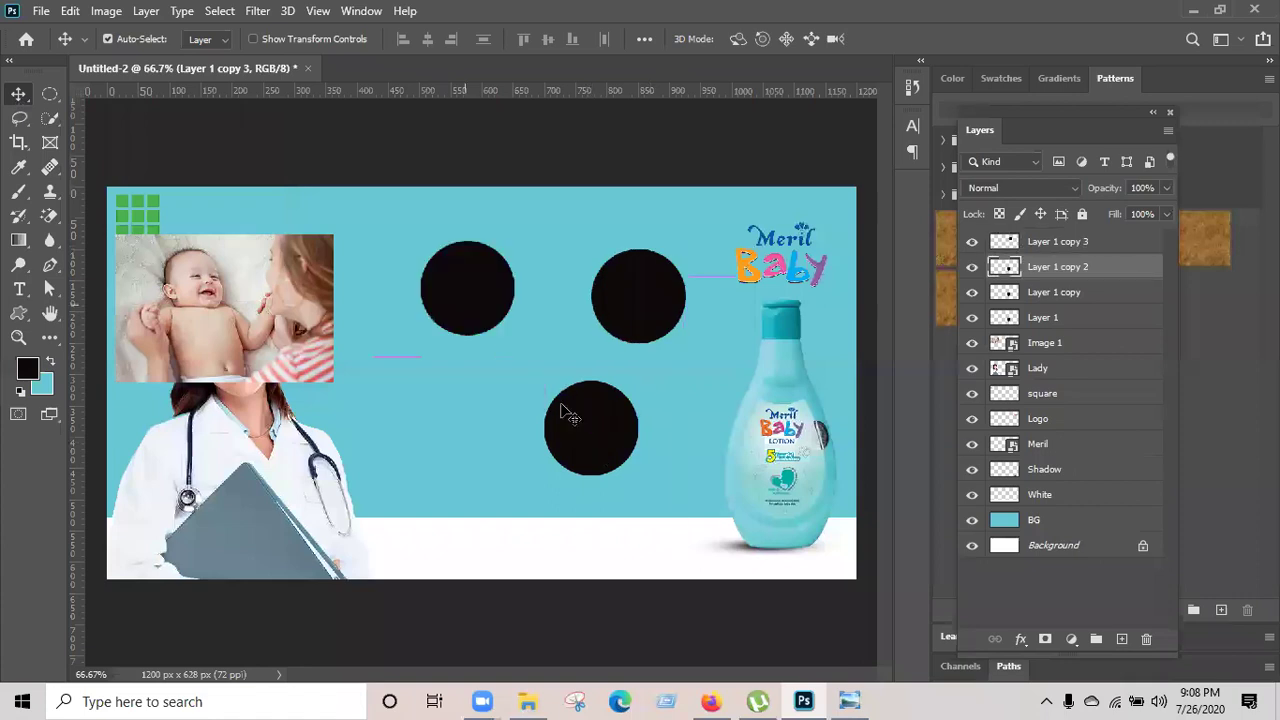
left_click_drag(580, 450, 398, 477)
left_click_drag(589, 403, 675, 430)
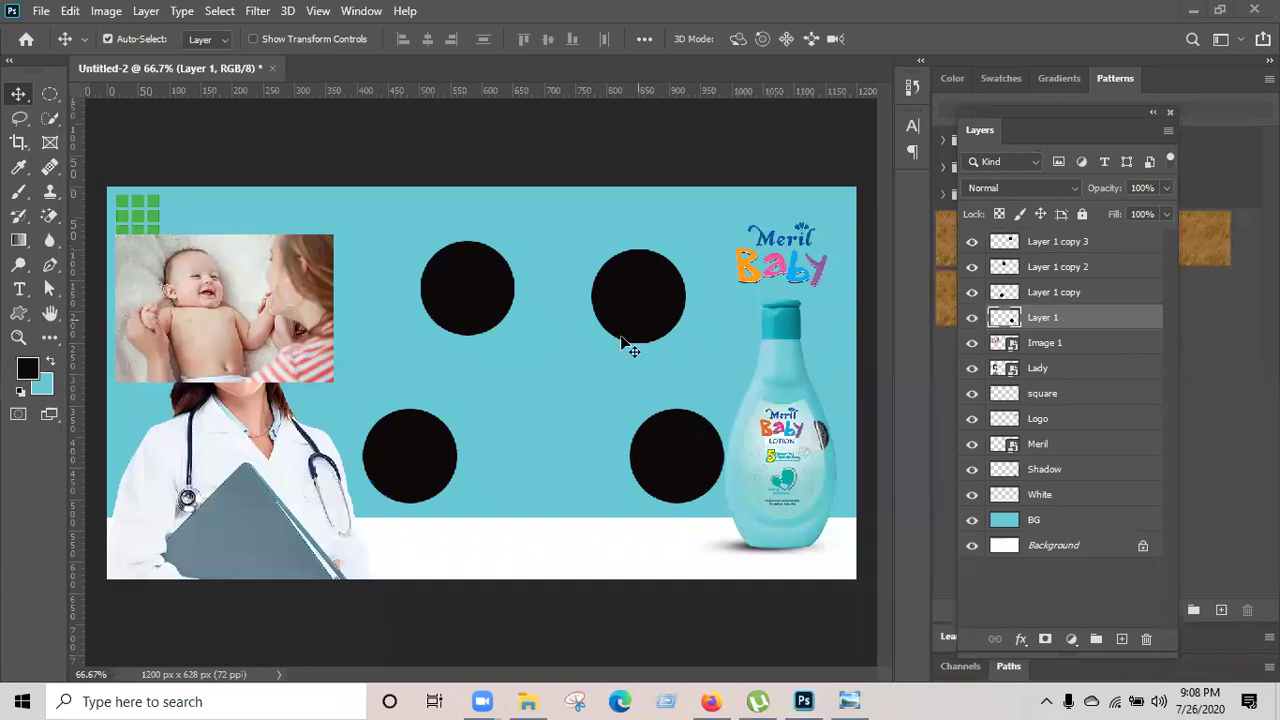
left_click_drag(636, 310, 627, 316)
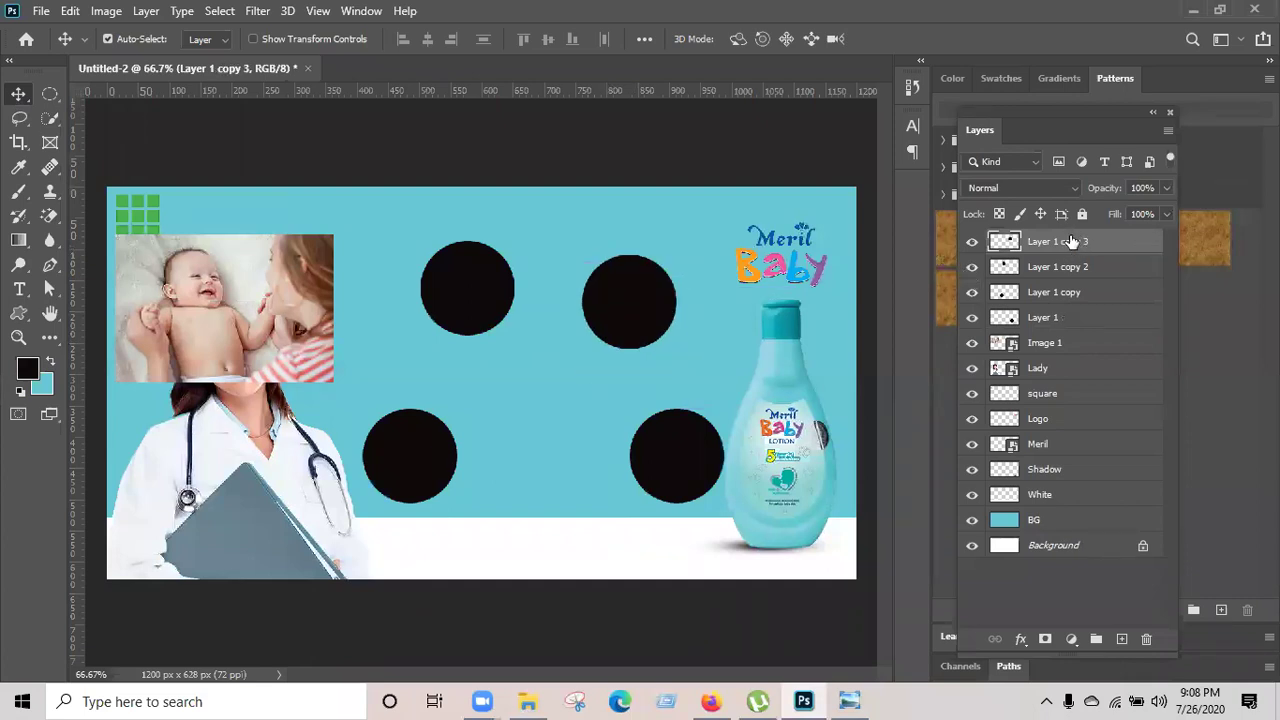
key("ctrl+j")
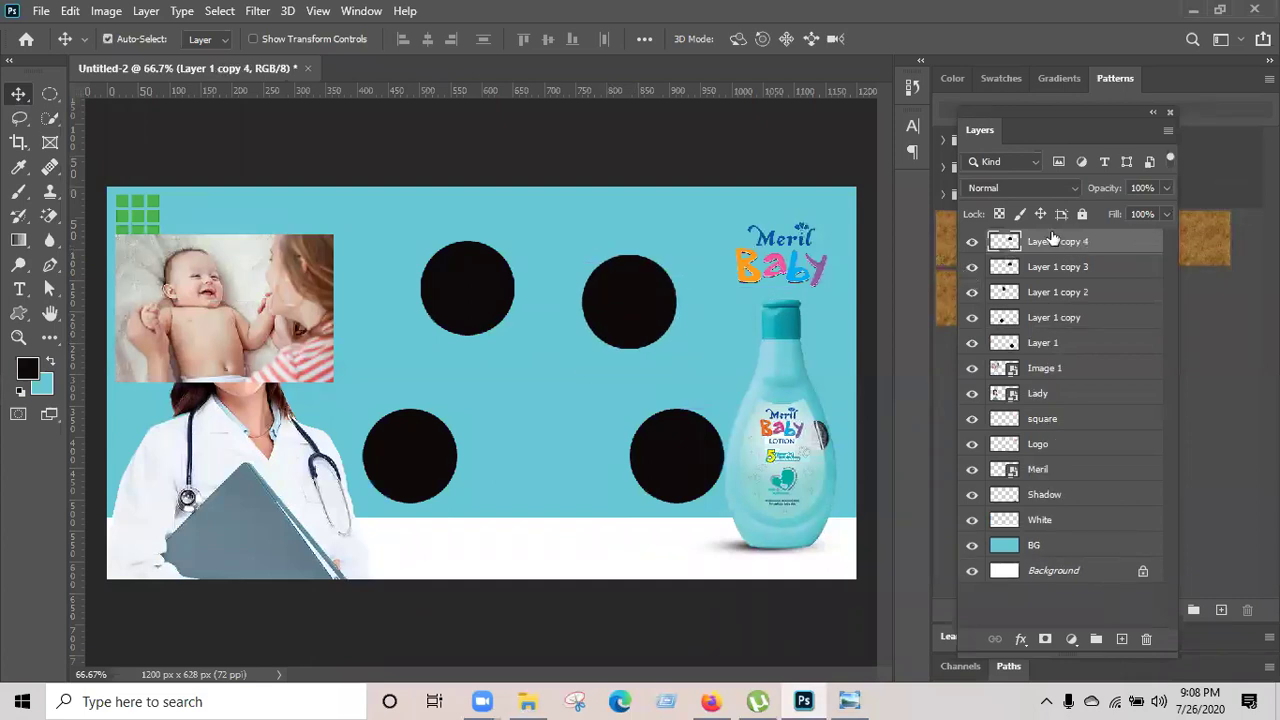
key("Delete")
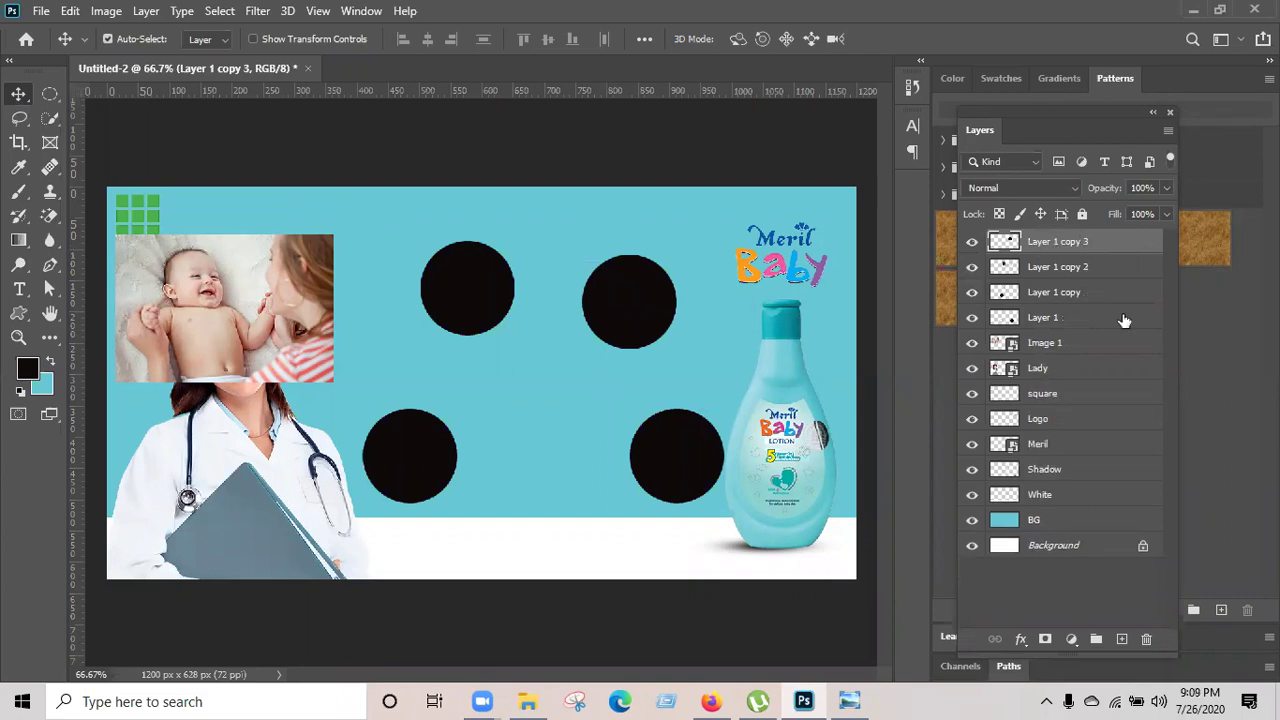
Rename the original circle layer as Shape 1 and the Layer 1 copy layer as Shape 2.
double_click(1044, 318)
type("Shape")
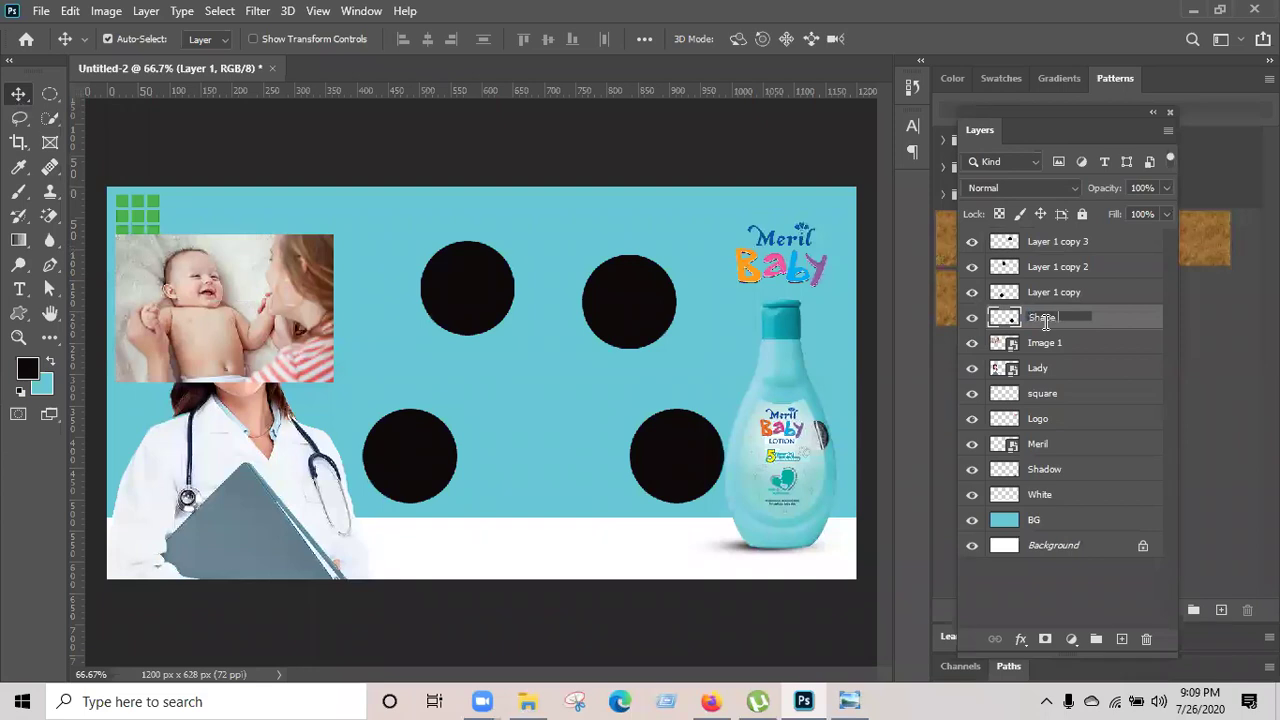
type(" 1")
key("Return")
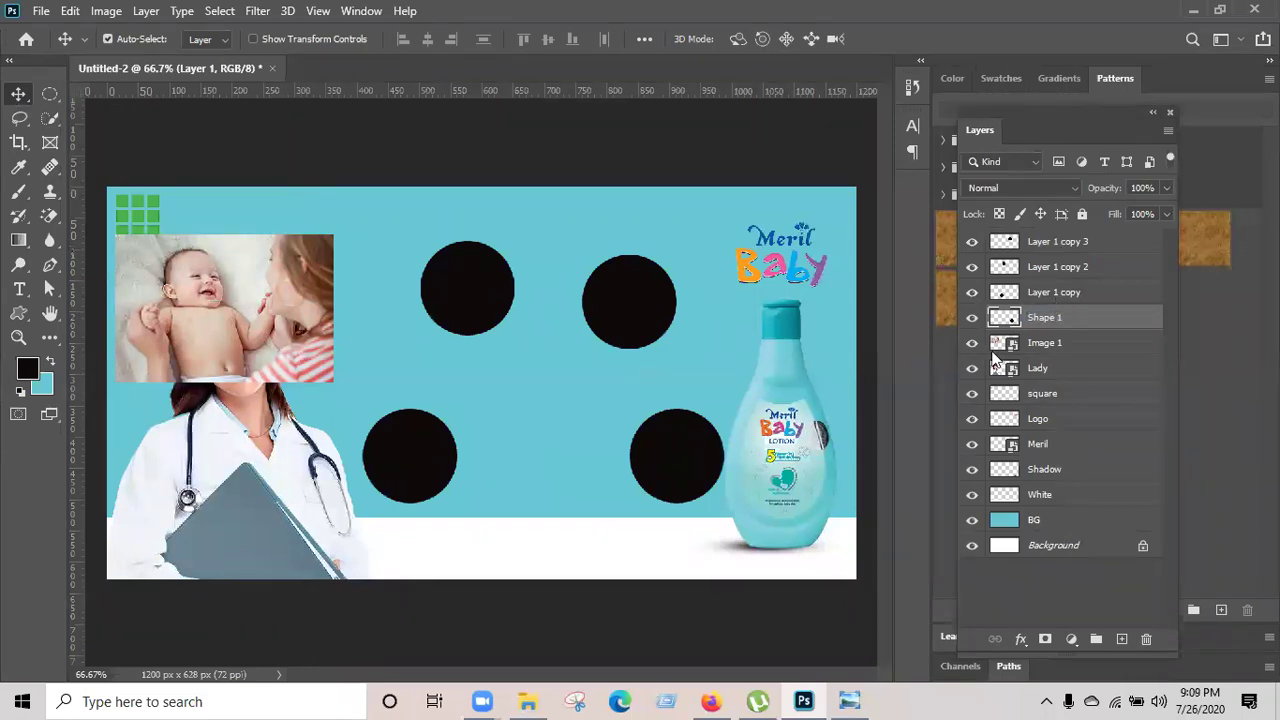
right_click(1059, 291)
left_click(1059, 291)
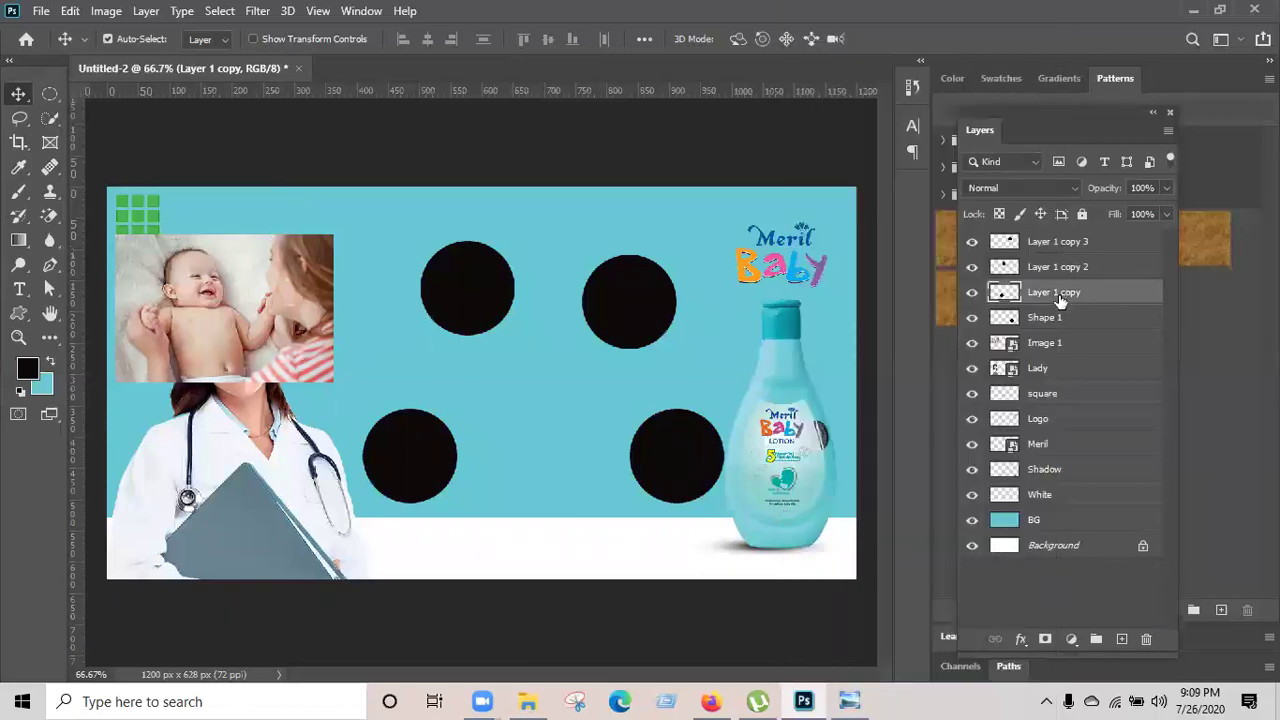
double_click(1059, 292)
type("Shape 2")
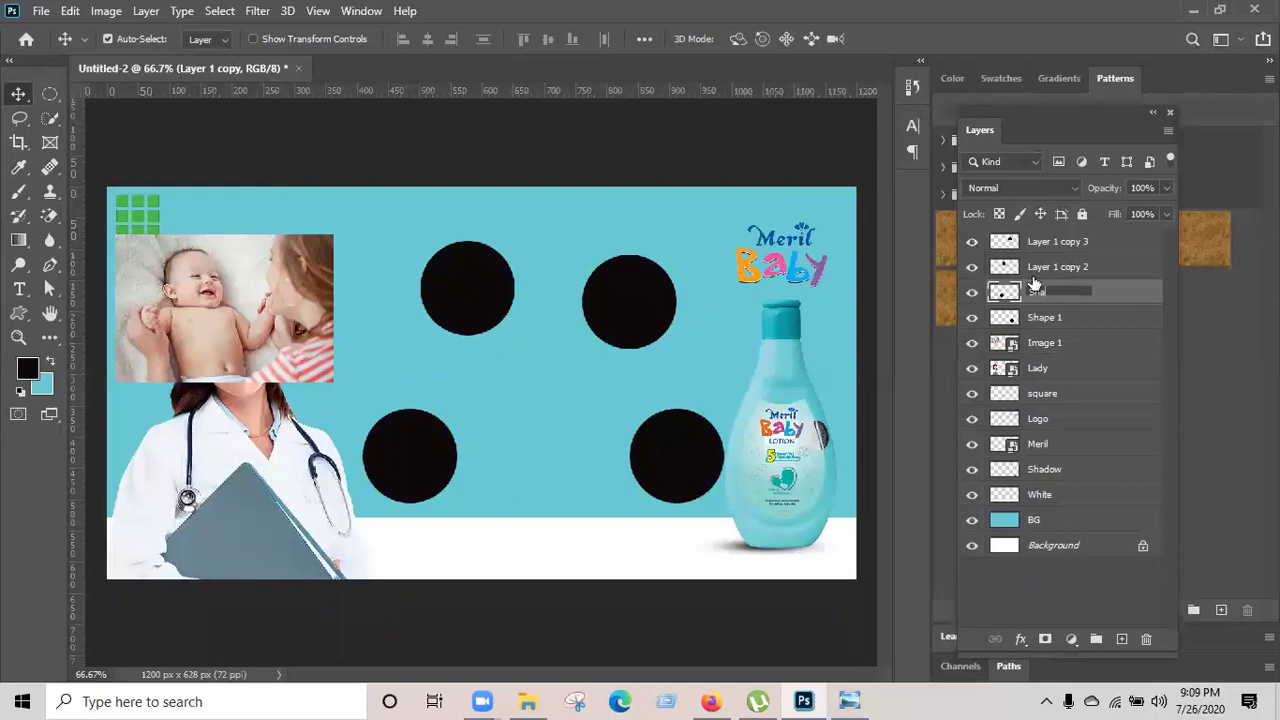
Rename the Layer 1 copy 2 layer as Shape 3 and the Layer 1 copy 3 layer as shape 4.
left_click(1030, 267)
double_click(1048, 266)
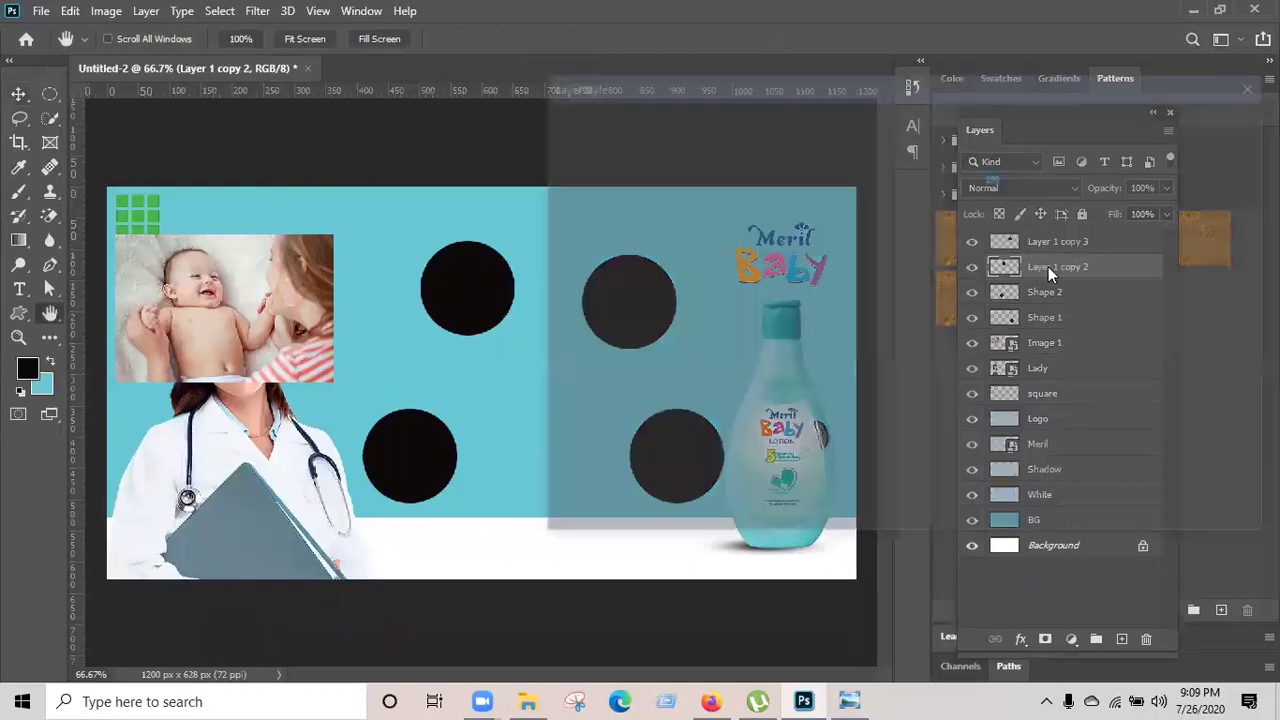
key("Escape")
double_click(1048, 268)
type("Shape 3")
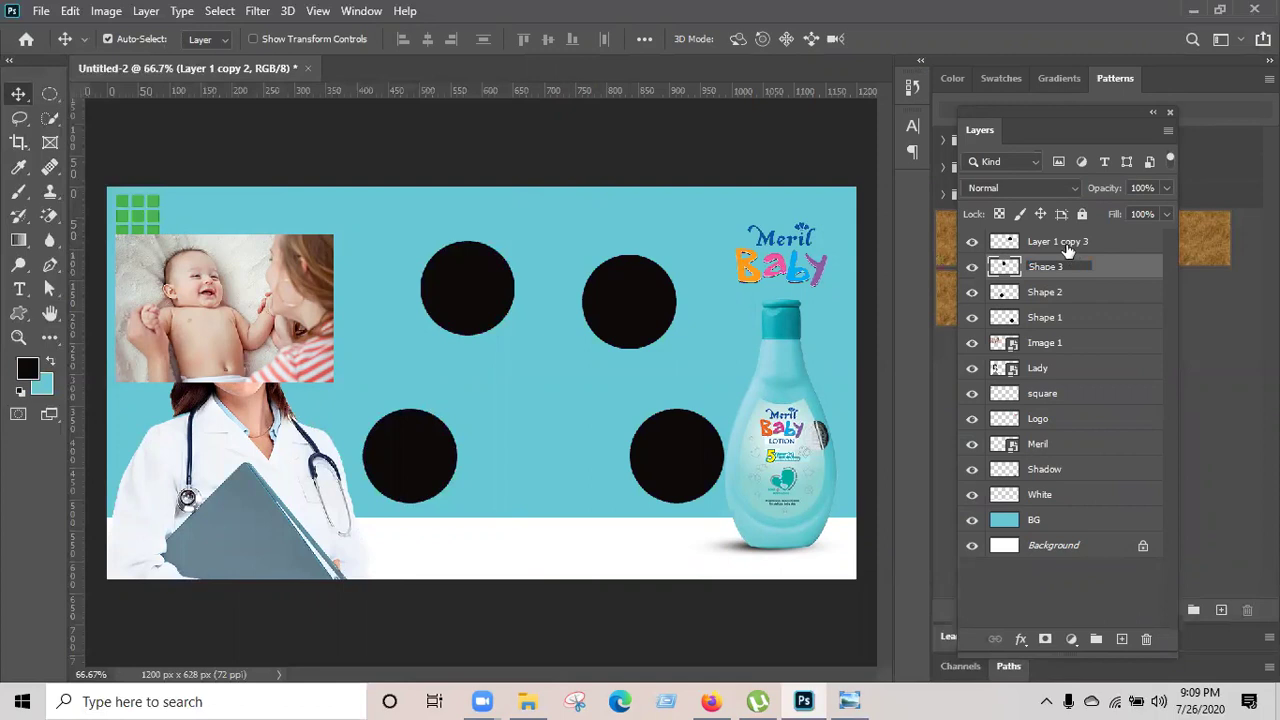
double_click(1068, 244)
type("Sh")
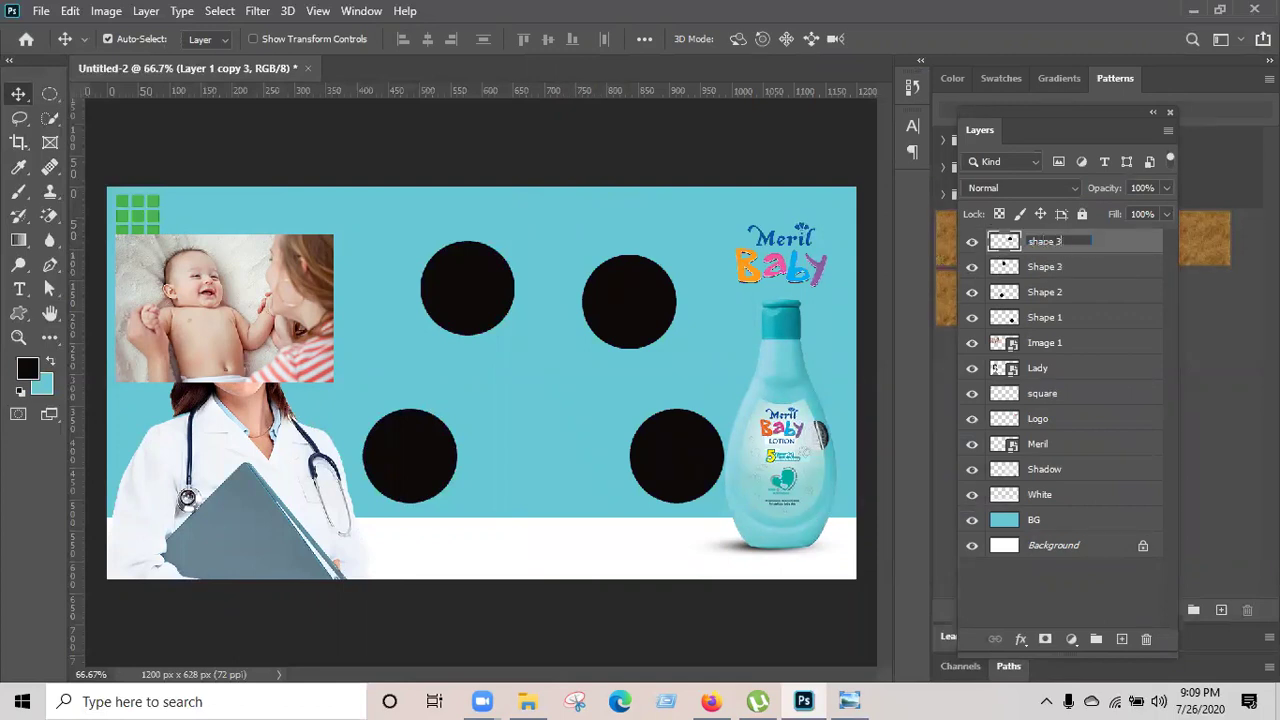
type("ape 4")
left_click(723, 257)
Line up the four black circles in one horizontal row beside the bottle and compare their arrangement with the reference ad.
left_click_drag(634, 289, 547, 450)
left_click_drag(443, 457, 476, 463)
left_click_drag(455, 302, 321, 473)
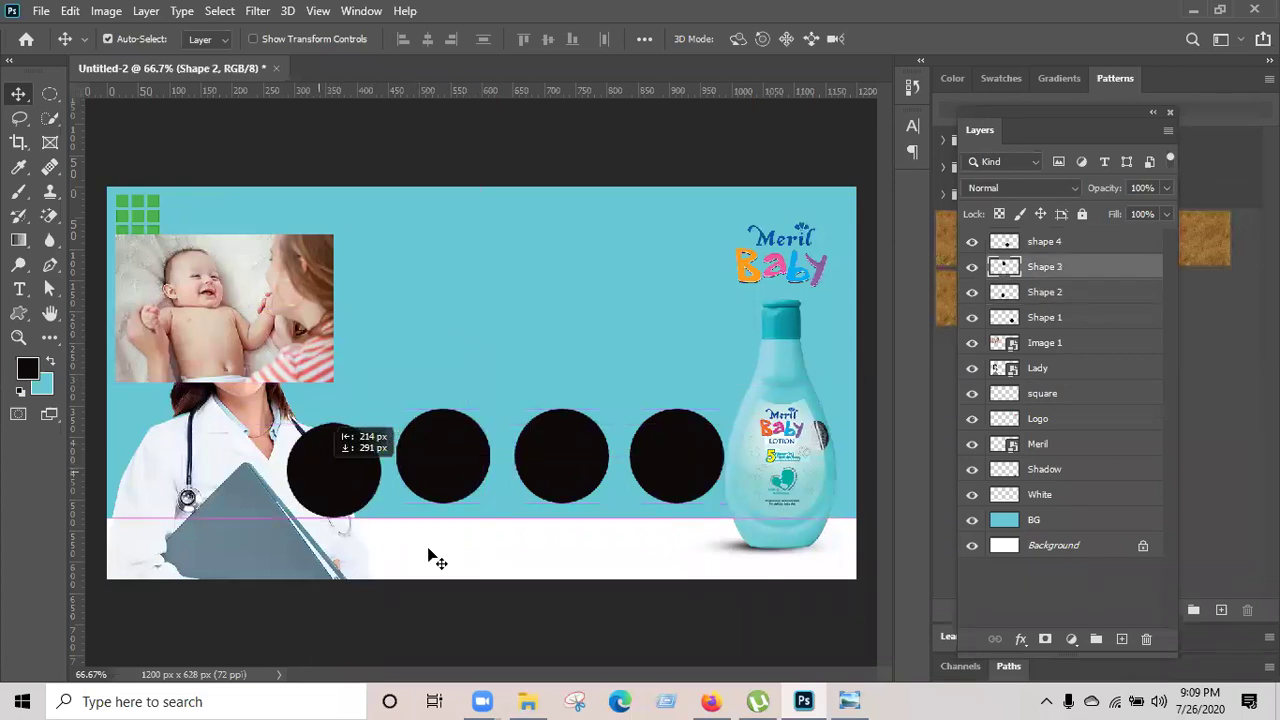
left_click(850, 700)
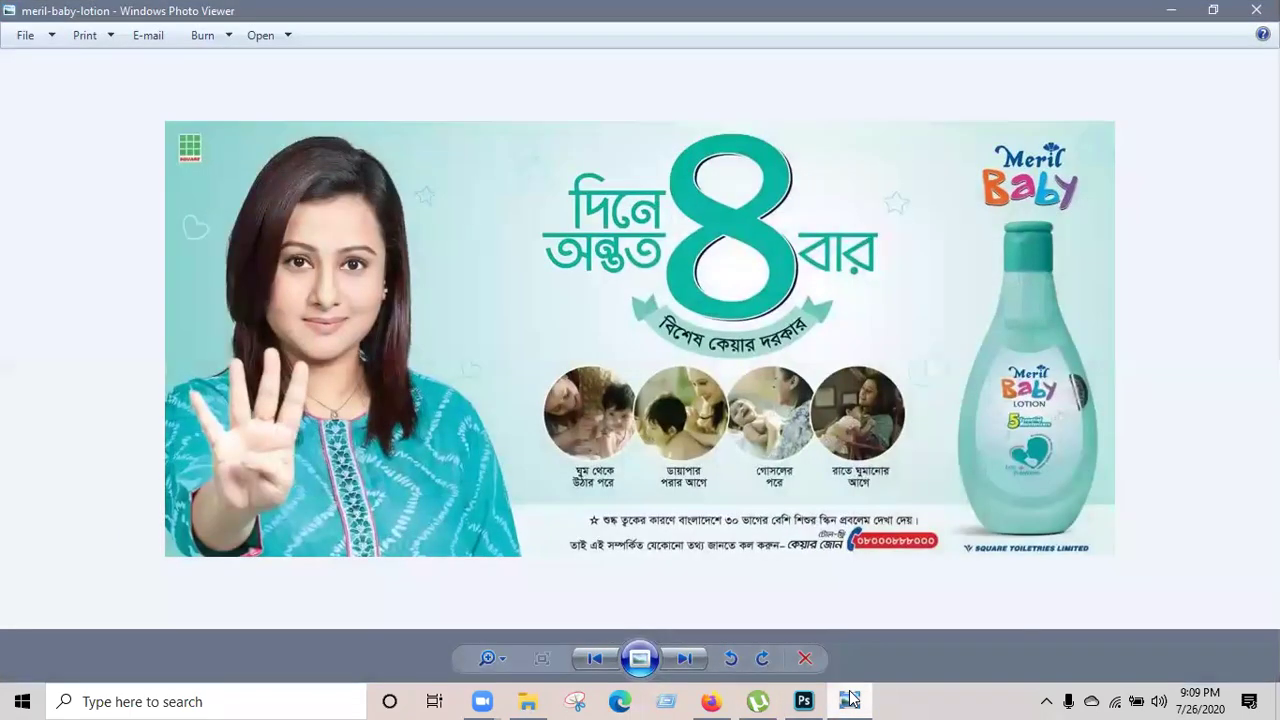
left_click(850, 700)
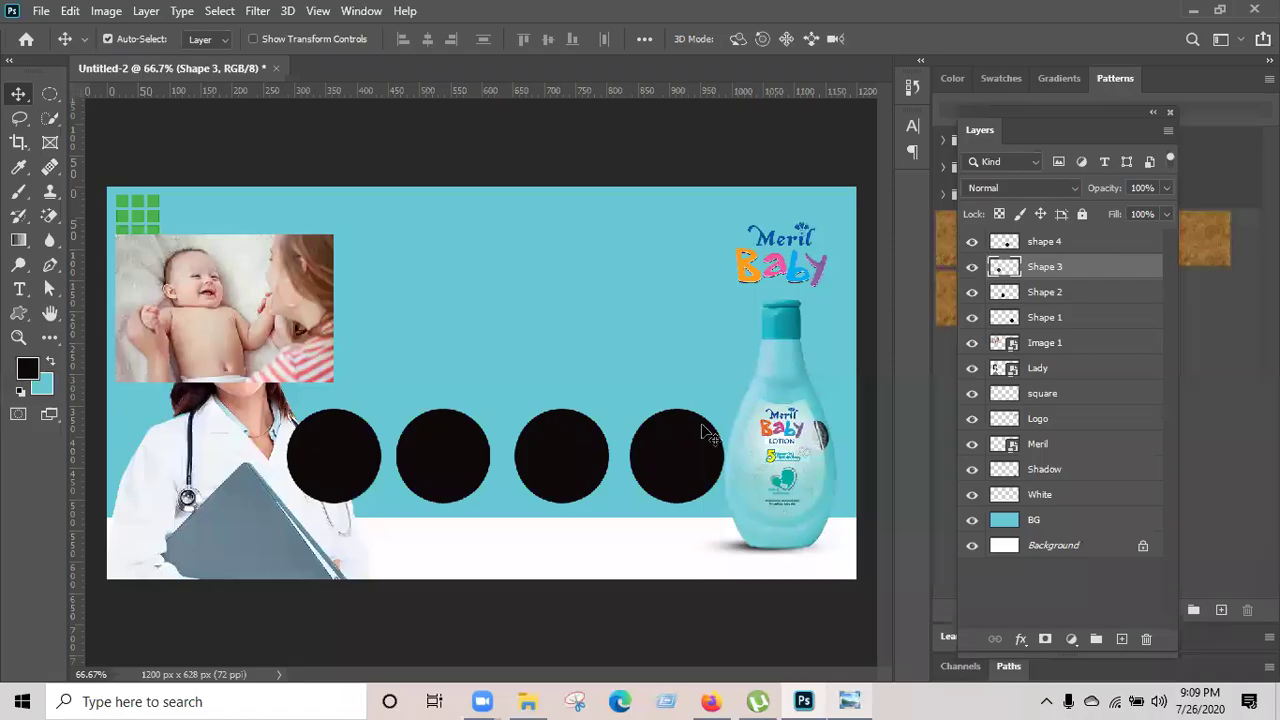
Close the gaps in the circle row by moving the other three circles toward the one nearest the bottle, following the reference ad.
left_click_drag(571, 457, 620, 457)
left_click_drag(473, 457, 531, 450)
left_click_drag(357, 443, 446, 444)
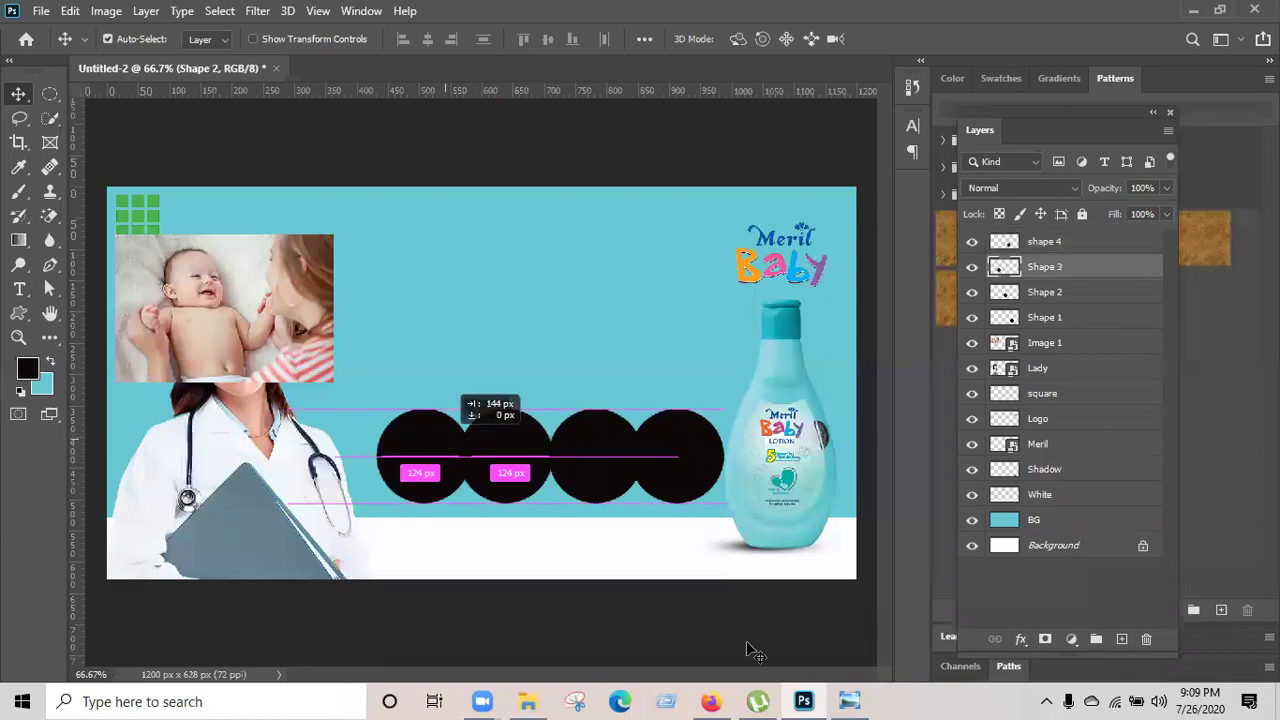
left_click(849, 700)
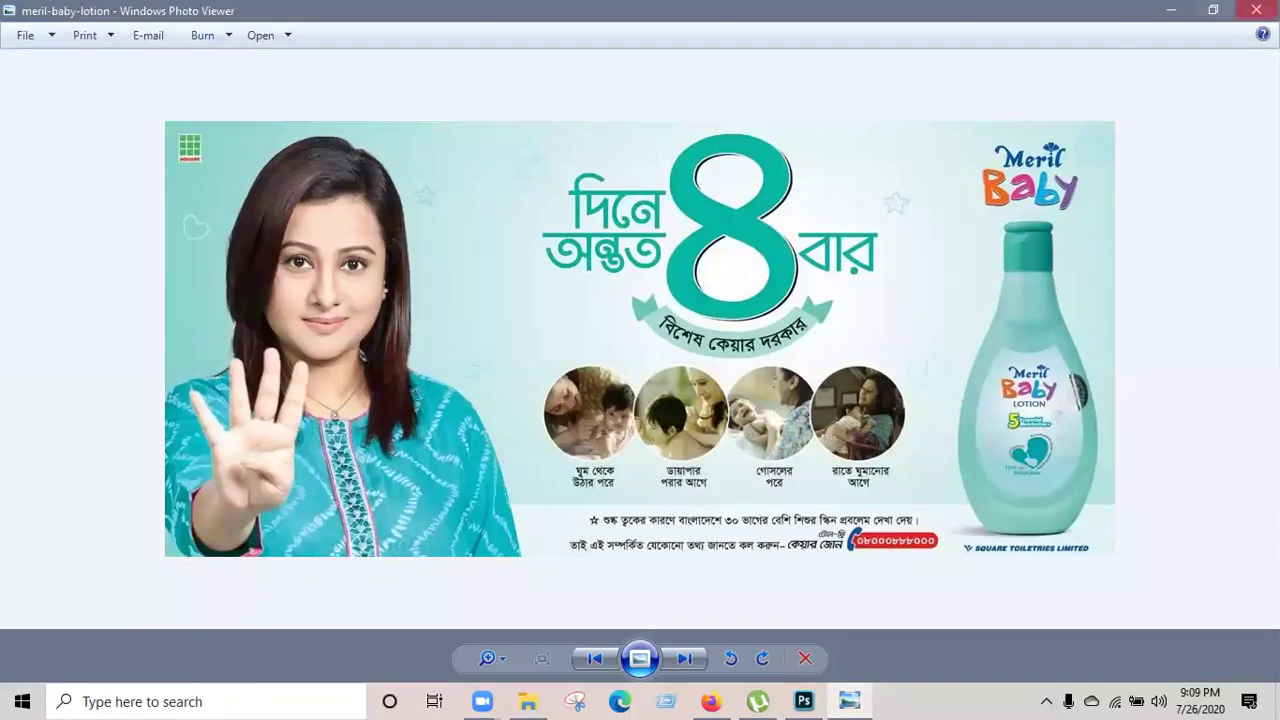
left_click(1181, 10)
mouse_move(426, 474)
left_mouse_down()
mouse_move(420, 370)
mouse_move(418, 470)
mouse_move(414, 456)
left_mouse_up()
left_click(617, 458)
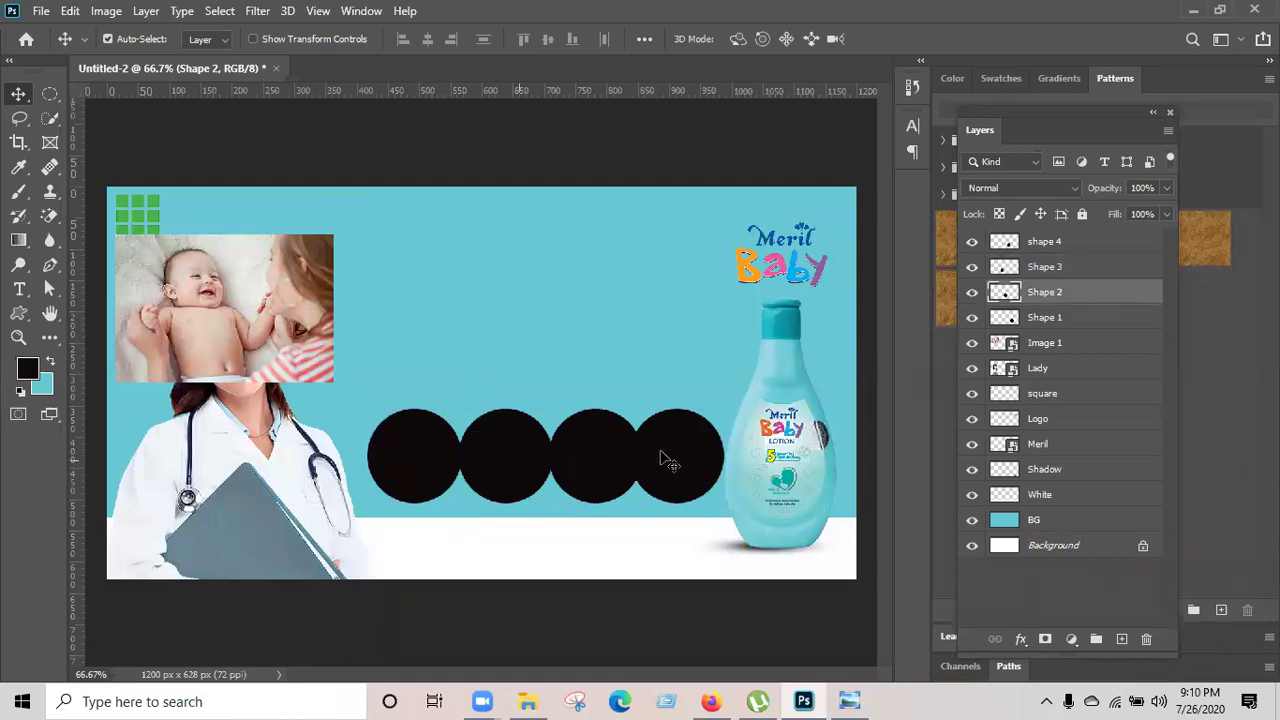
left_click(668, 462)
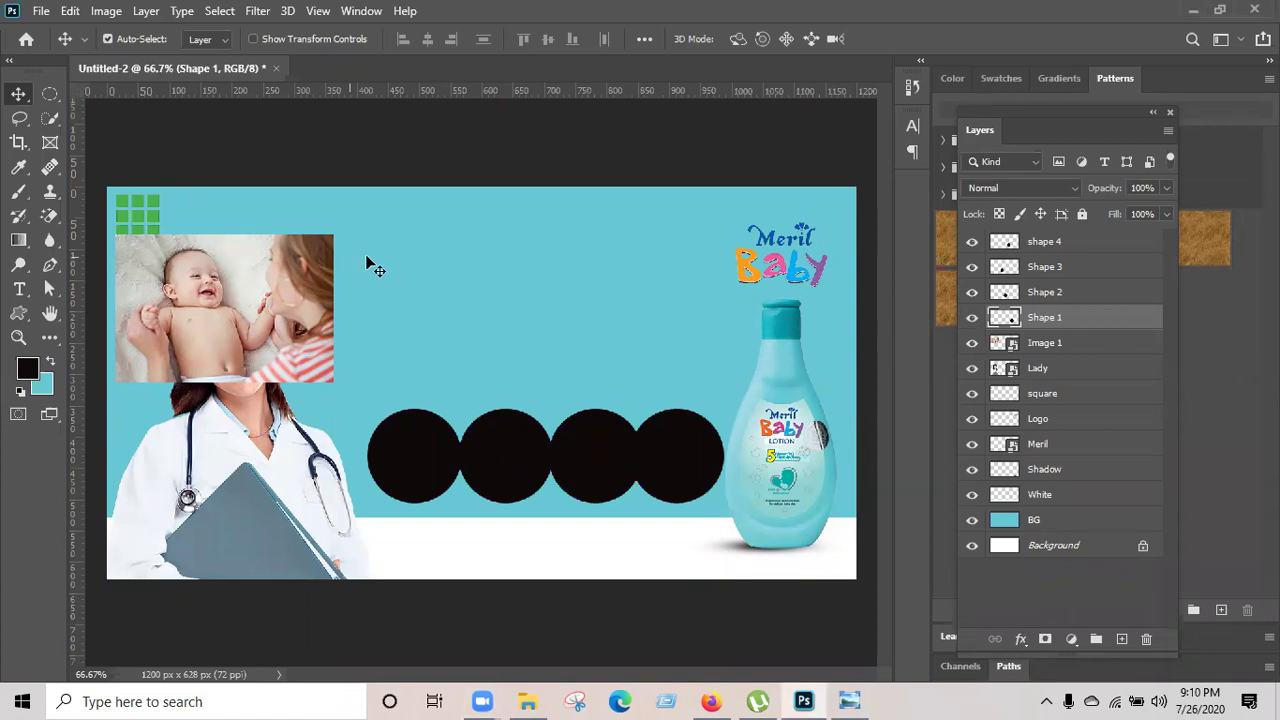
Move the Image 1 baby photo off the doctor to the area above the circles and place its layer directly above Shape 1.
left_click_drag(250, 298, 466, 285)
left_click(1052, 320)
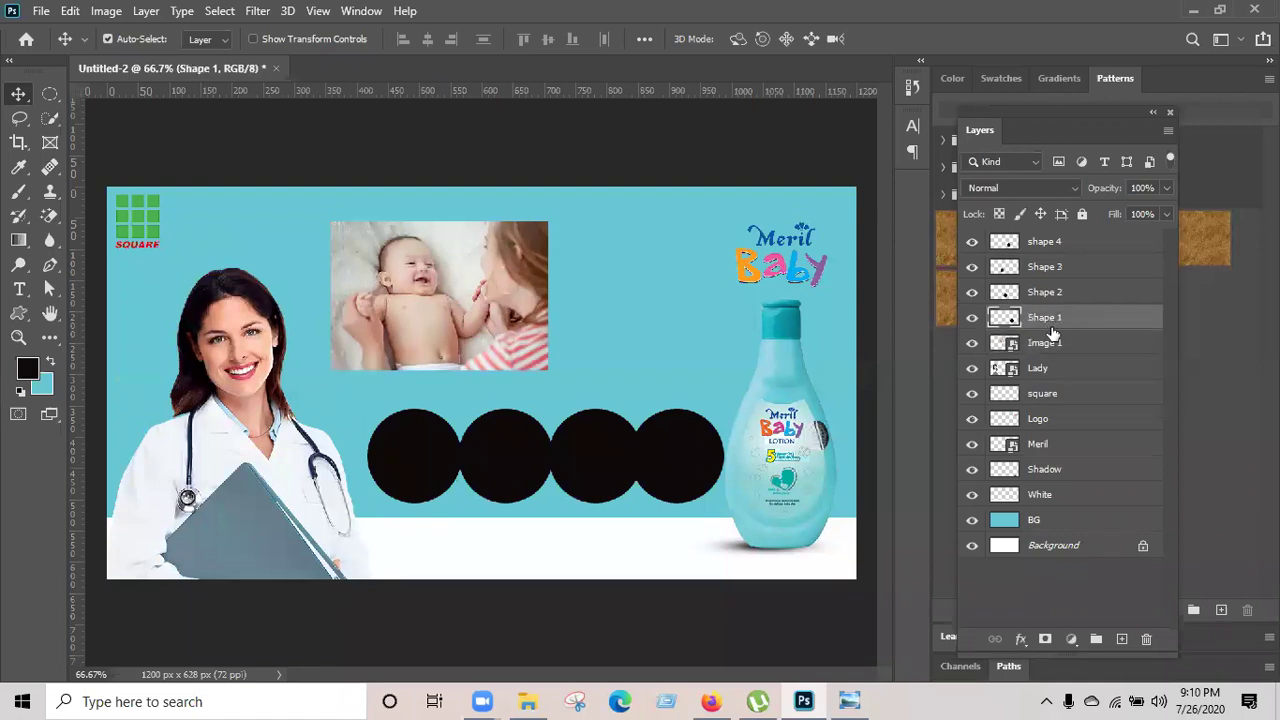
left_click(1050, 343)
left_click_drag(1056, 350, 1057, 351)
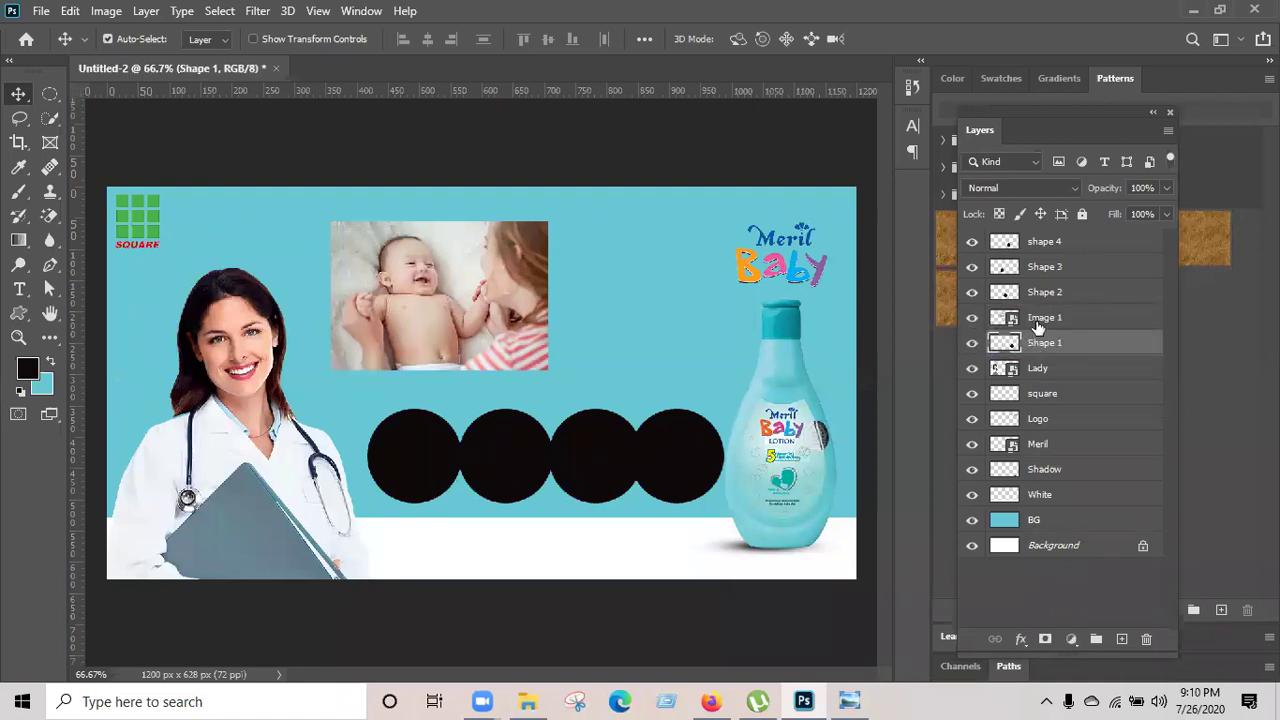
left_click(1055, 322)
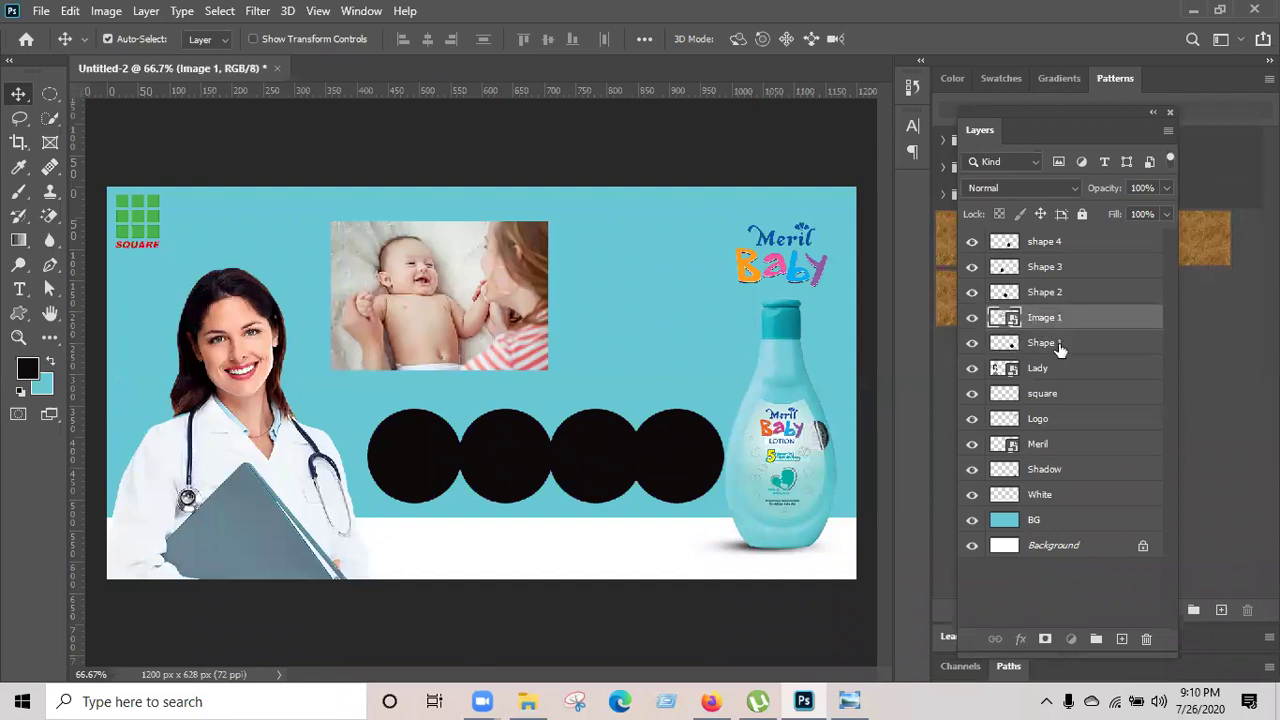
Try to clip the Image 1 photo to the Shape 1 circle.
left_click(1060, 347)
left_click(1058, 321)
right_click(1057, 319)
left_click(895, 424)
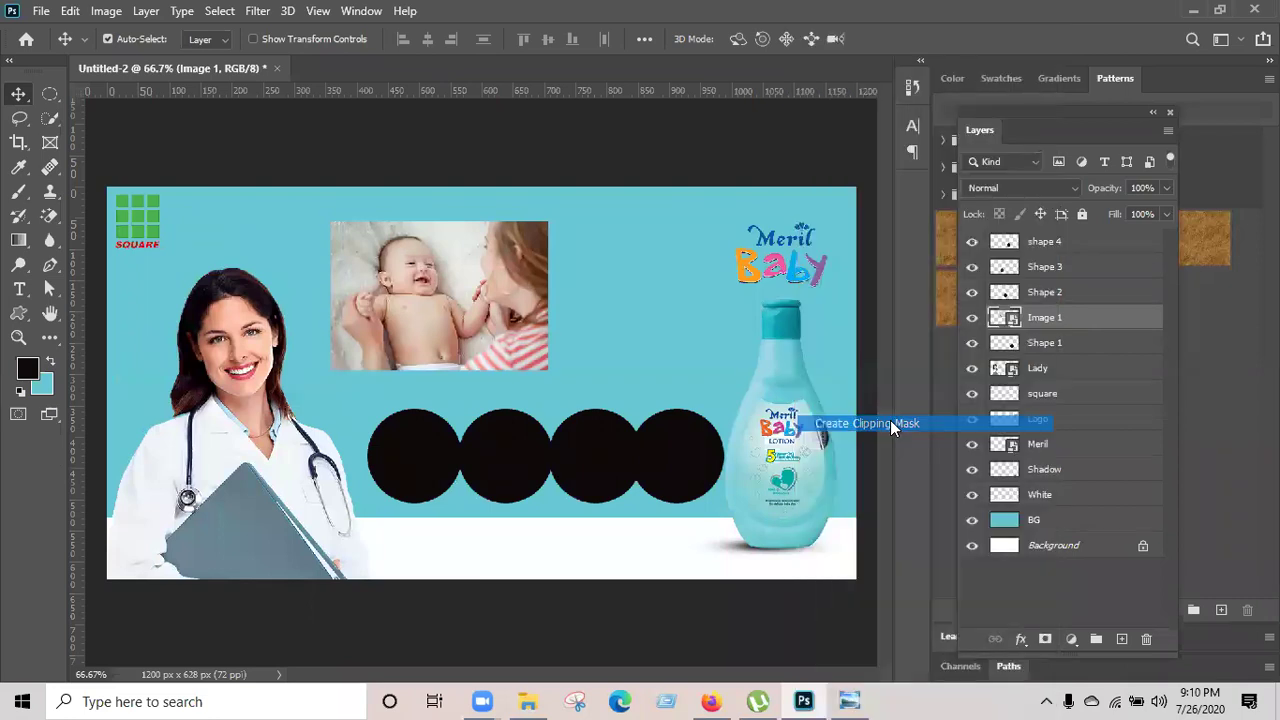
key("ctrl+z")
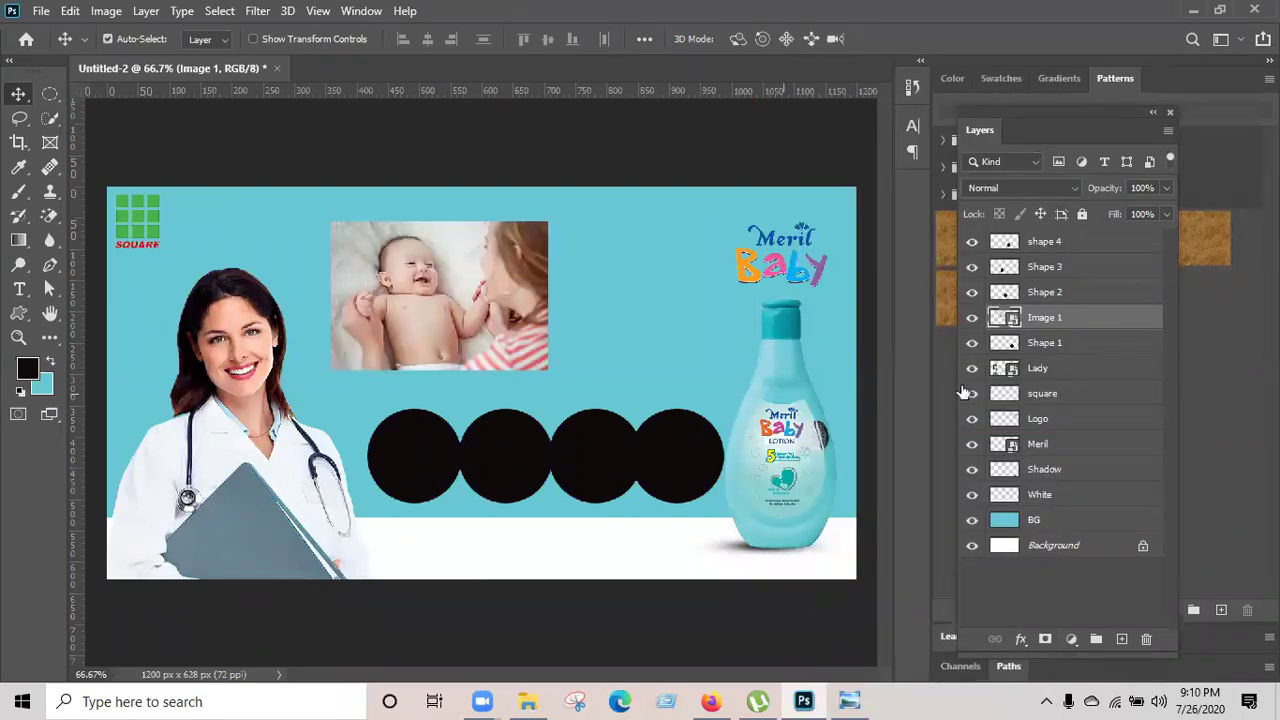
Check which layer each circle belongs to and move the Image 1 photo over the Shape 1 circle nearest the bottle.
left_click(680, 462)
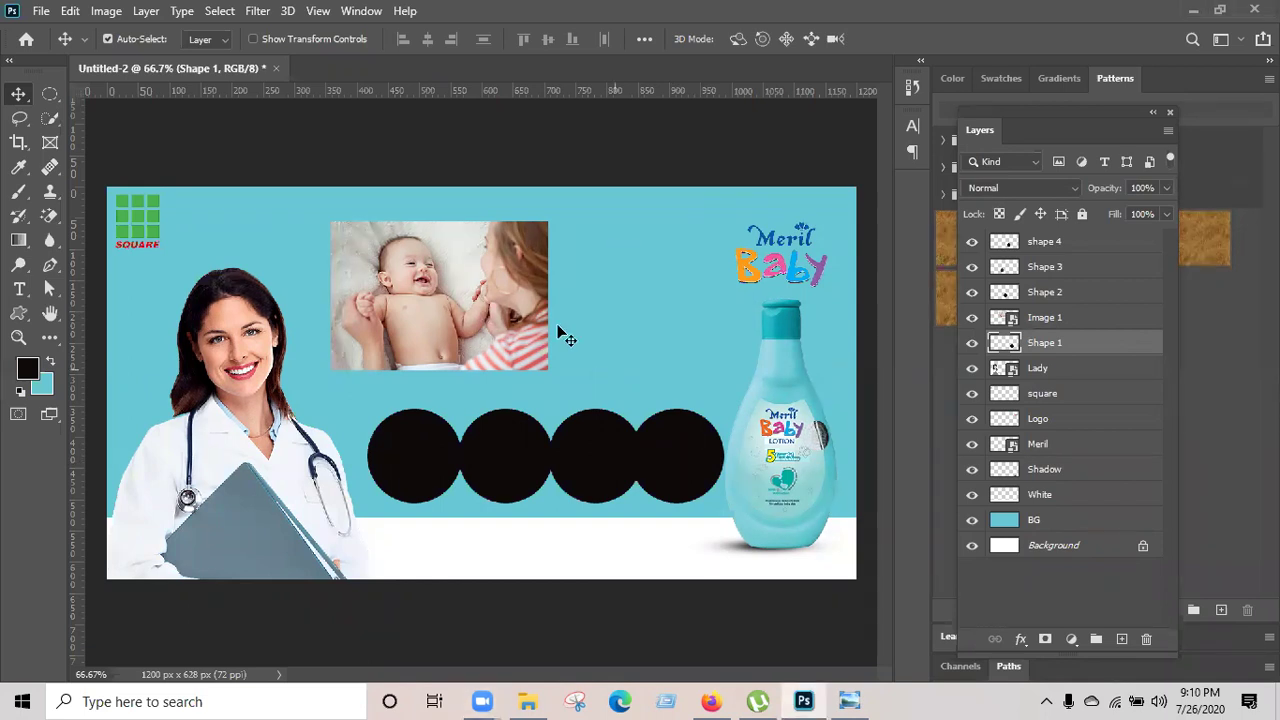
left_click_drag(555, 340, 683, 332)
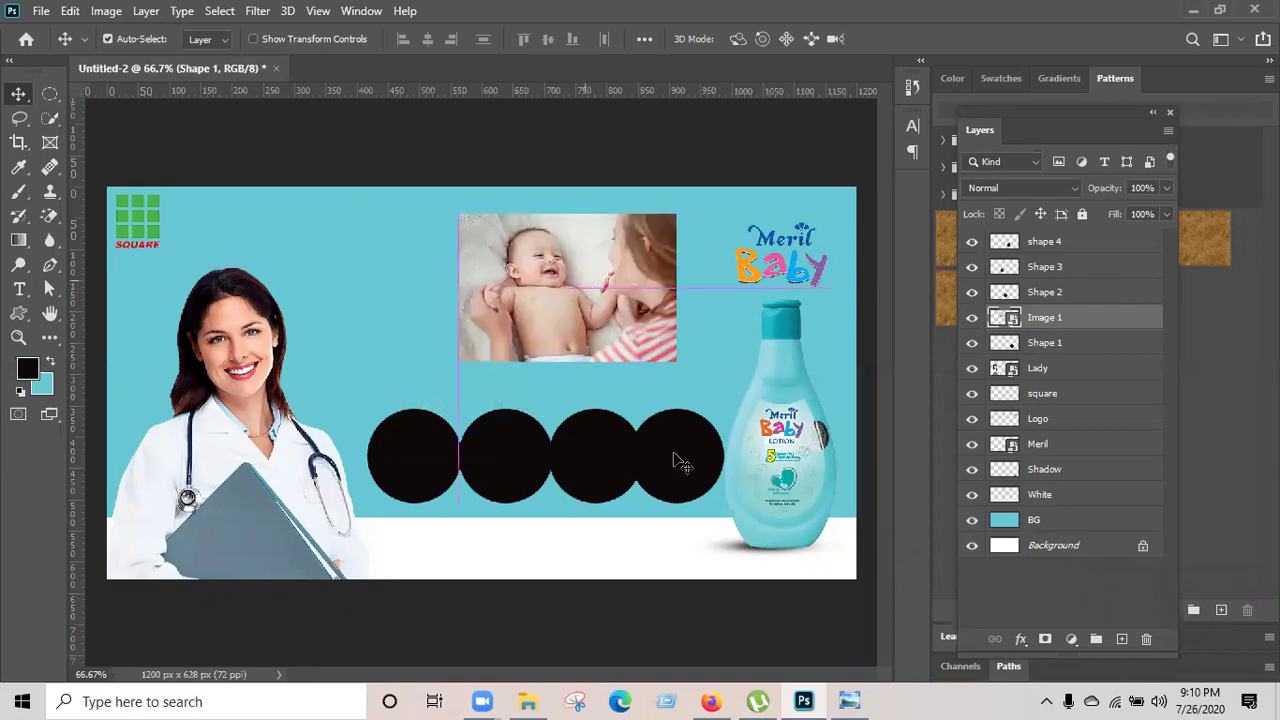
left_click(597, 468)
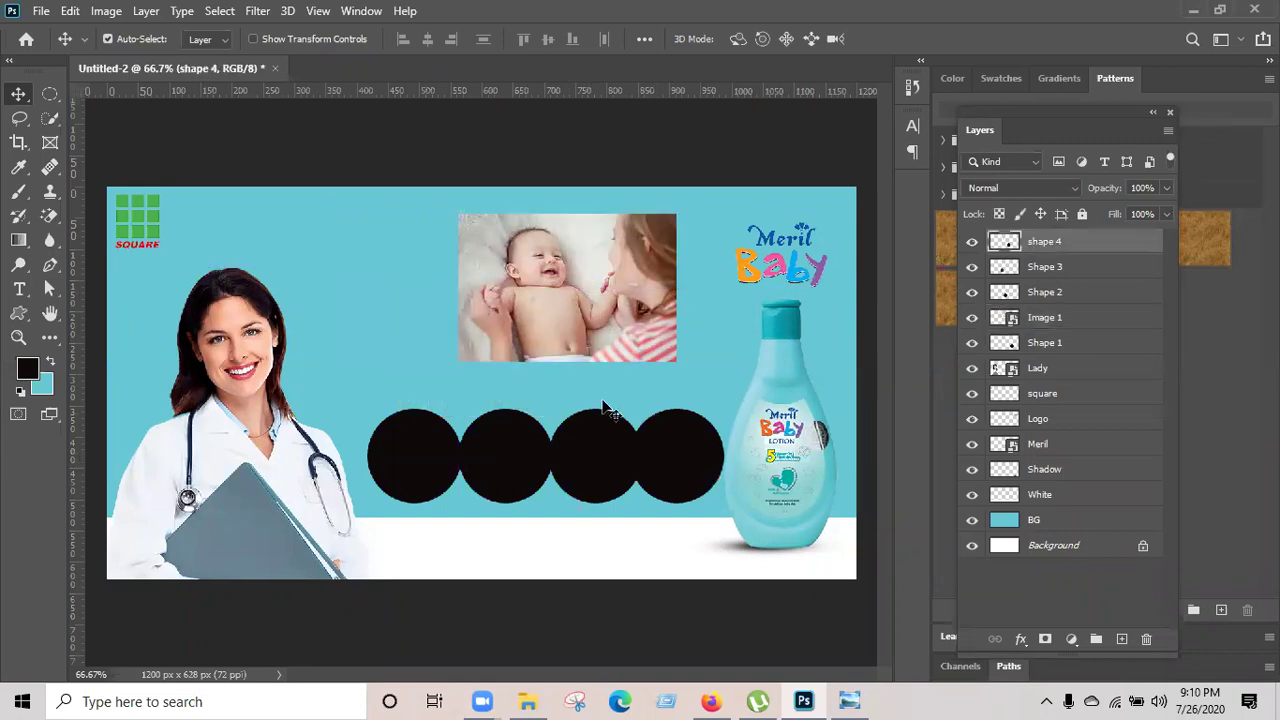
left_click(518, 462)
left_click(409, 457)
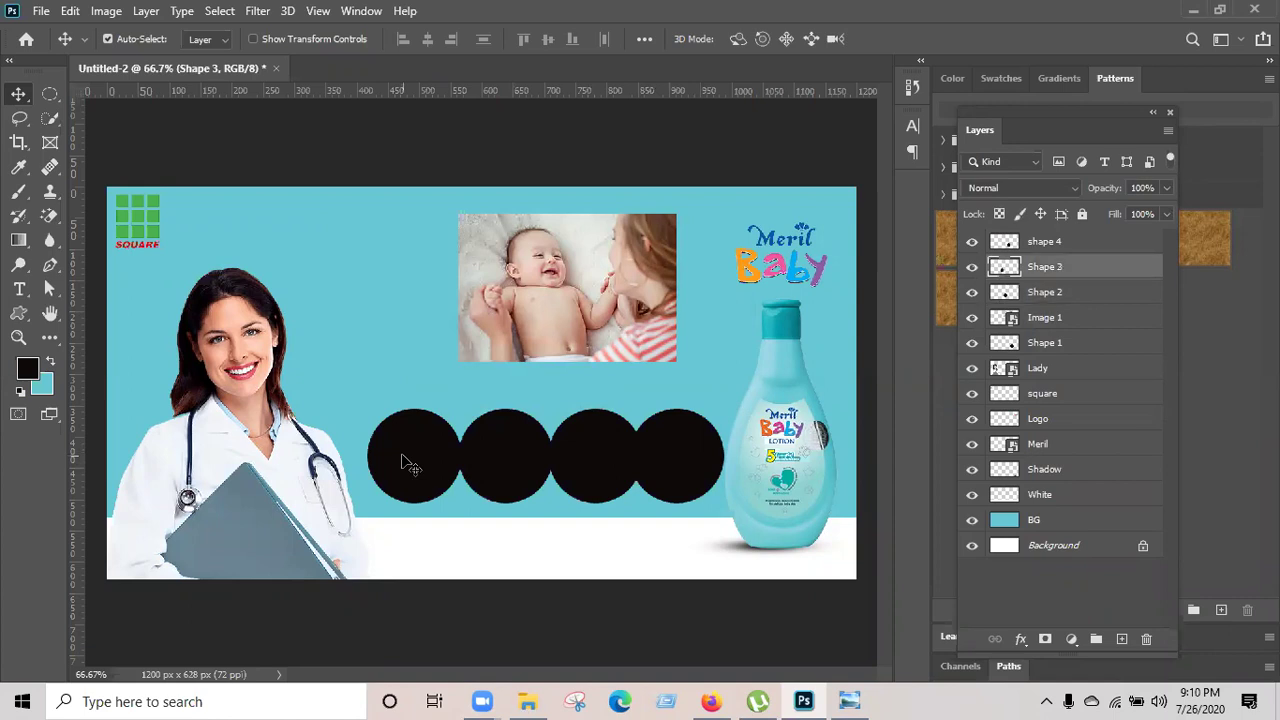
left_click(680, 462)
left_click_drag(641, 345, 766, 500)
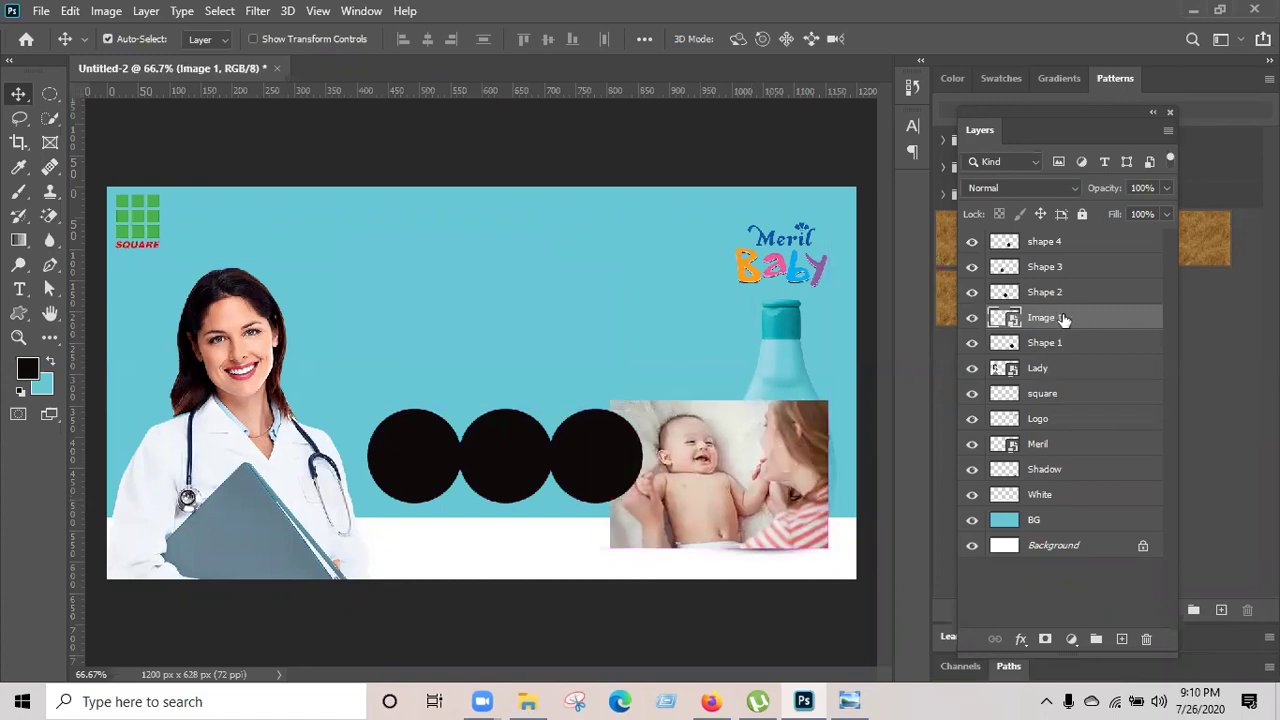
Create a clipping mask so the Image 1 photo fills the Shape 1 circle.
right_click(1095, 317)
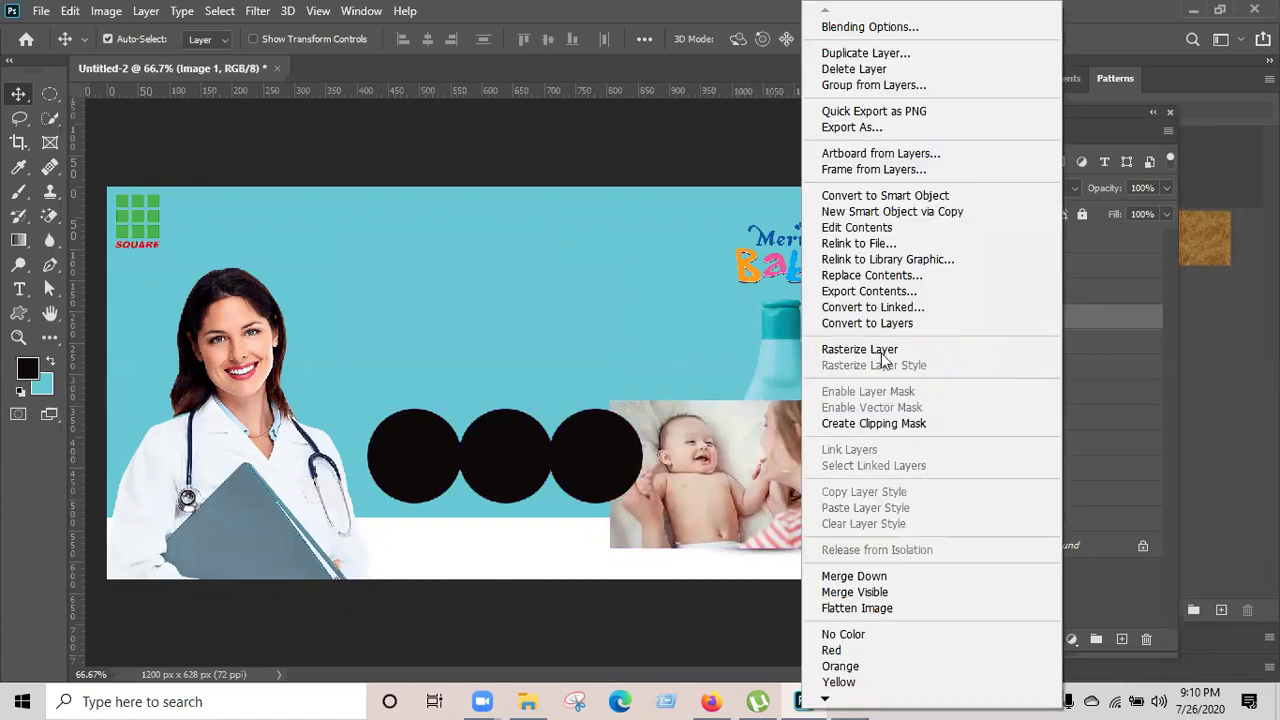
left_click(908, 424)
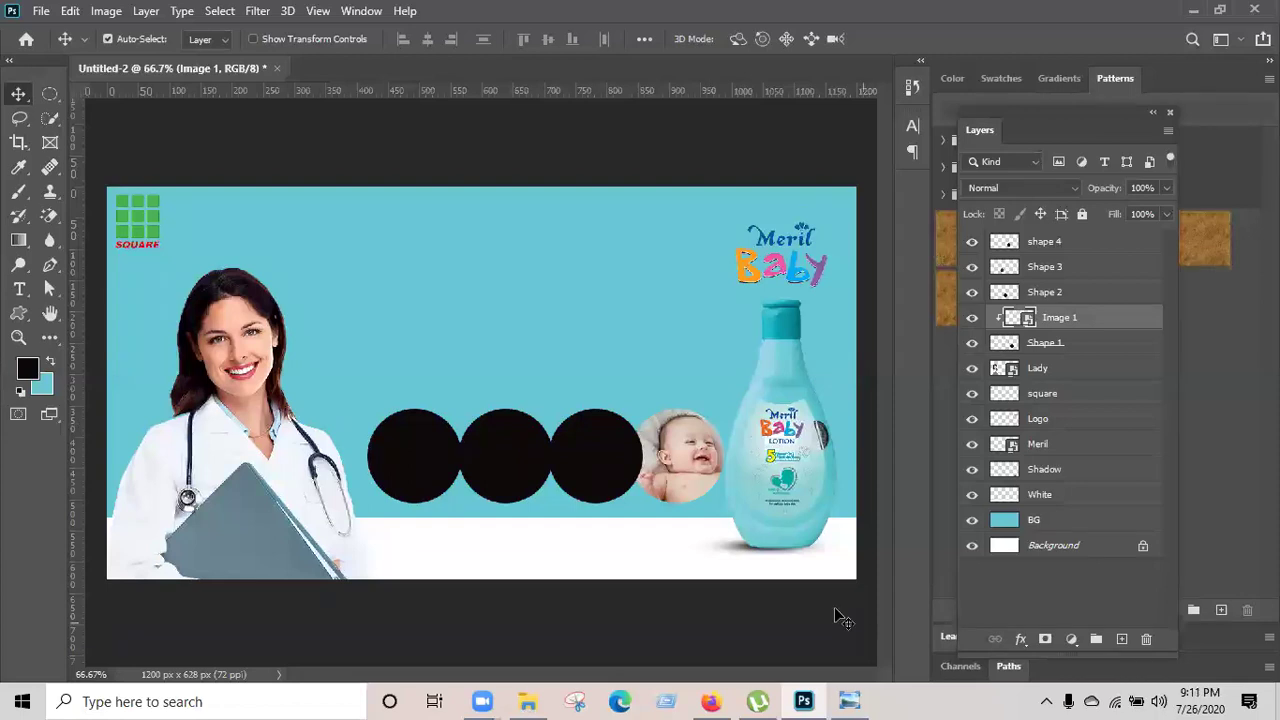
mouse_move(688, 488)
left_mouse_down()
mouse_move(668, 481)
mouse_move(678, 485)
left_mouse_up()
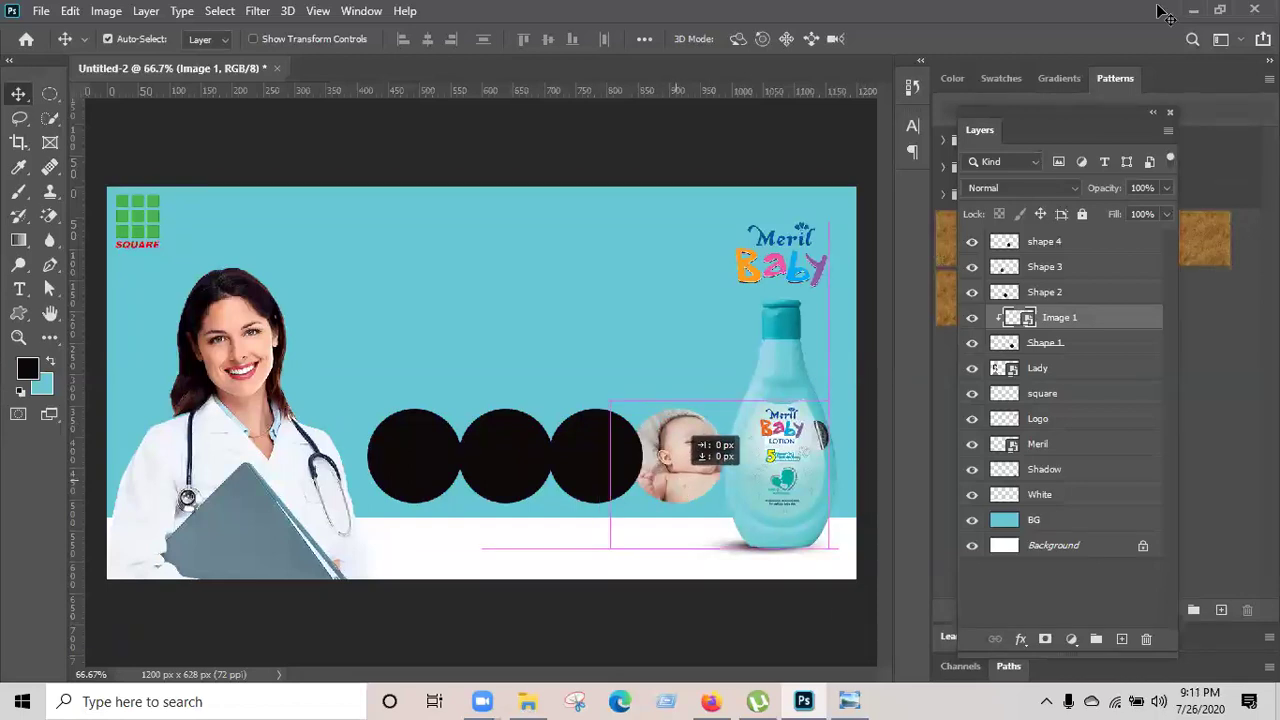
Place the cute-baby-girl-white-bathrobe picture from the desktop, scale it down and position it just above the middle circles.
left_click(1193, 10)
left_click_drag(150, 238, 534, 365)
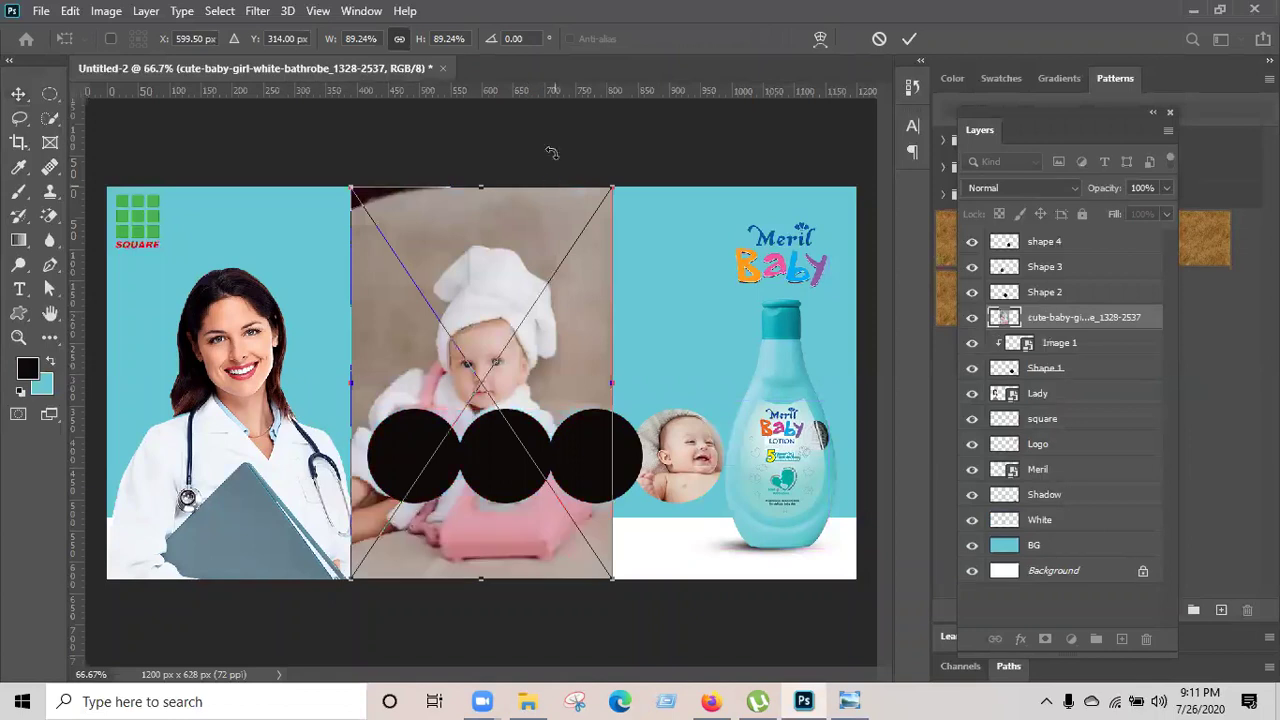
left_click_drag(585, 305, 639, 260)
left_click(909, 38)
Rename the placed baby girl layer as Image 2.
double_click(1057, 317)
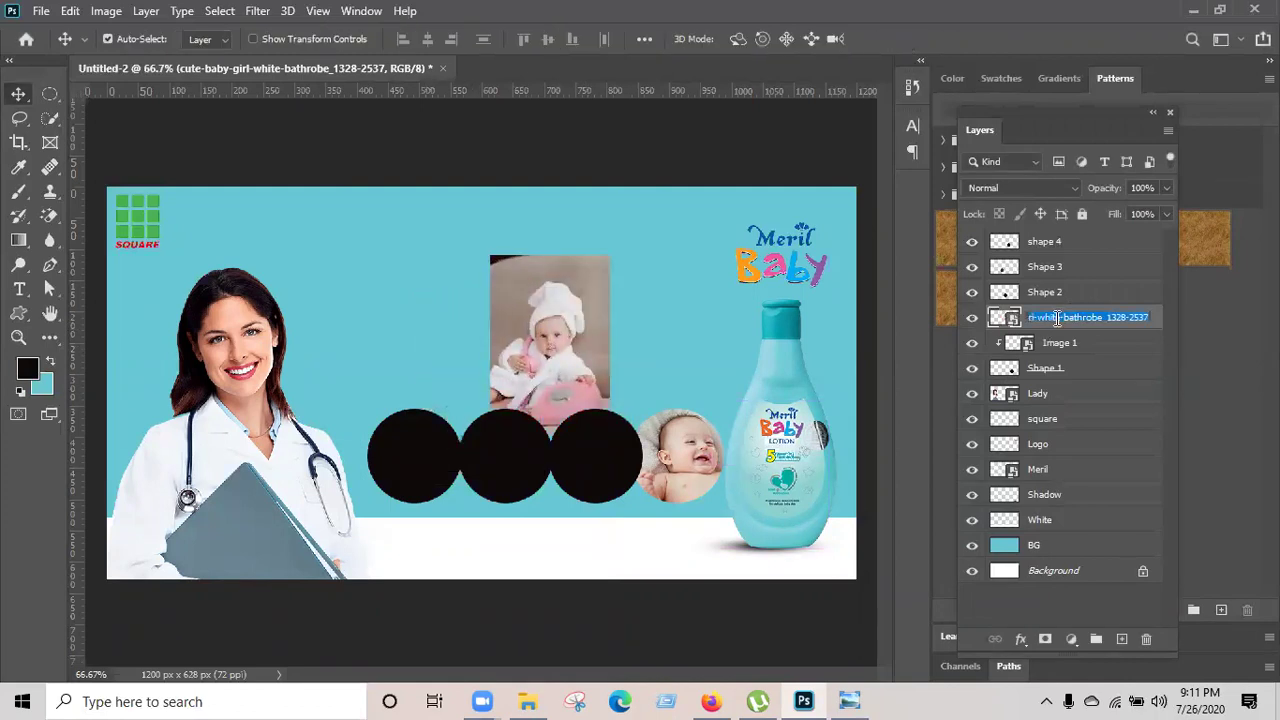
type("Image")
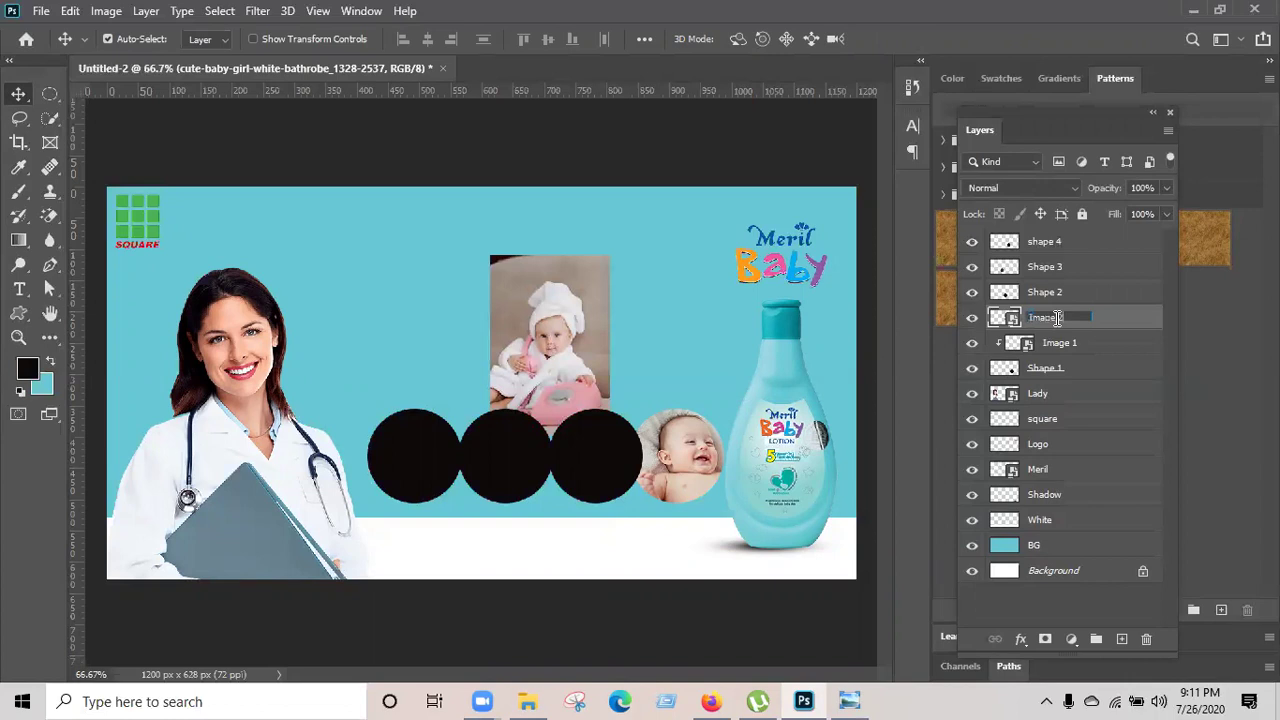
type(" 2")
key("Return")
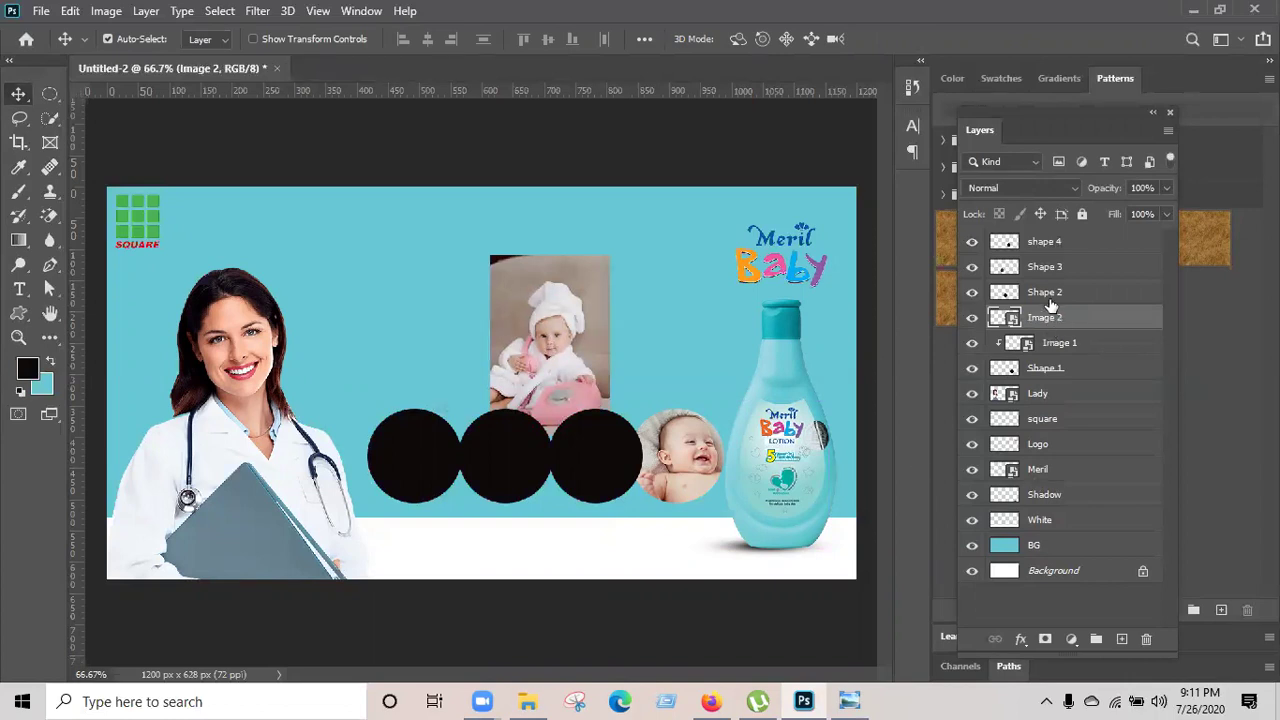
Place the Image 2 layer directly above Shape 2 and move its photo over the second circle from the doctor.
mouse_move(1068, 302)
left_mouse_down()
mouse_move(1072, 320)
mouse_move(1050, 322)
mouse_move(1046, 291)
mouse_move(1048, 313)
left_mouse_up()
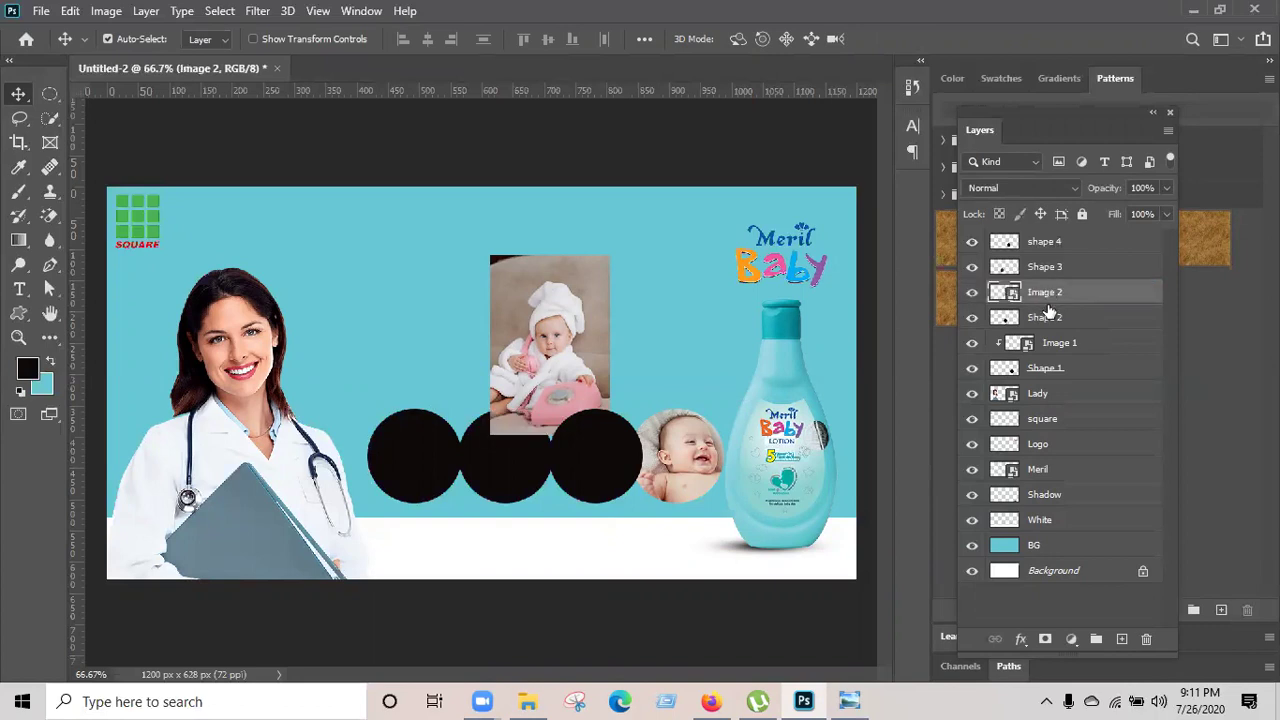
left_click(585, 472)
left_click(514, 470)
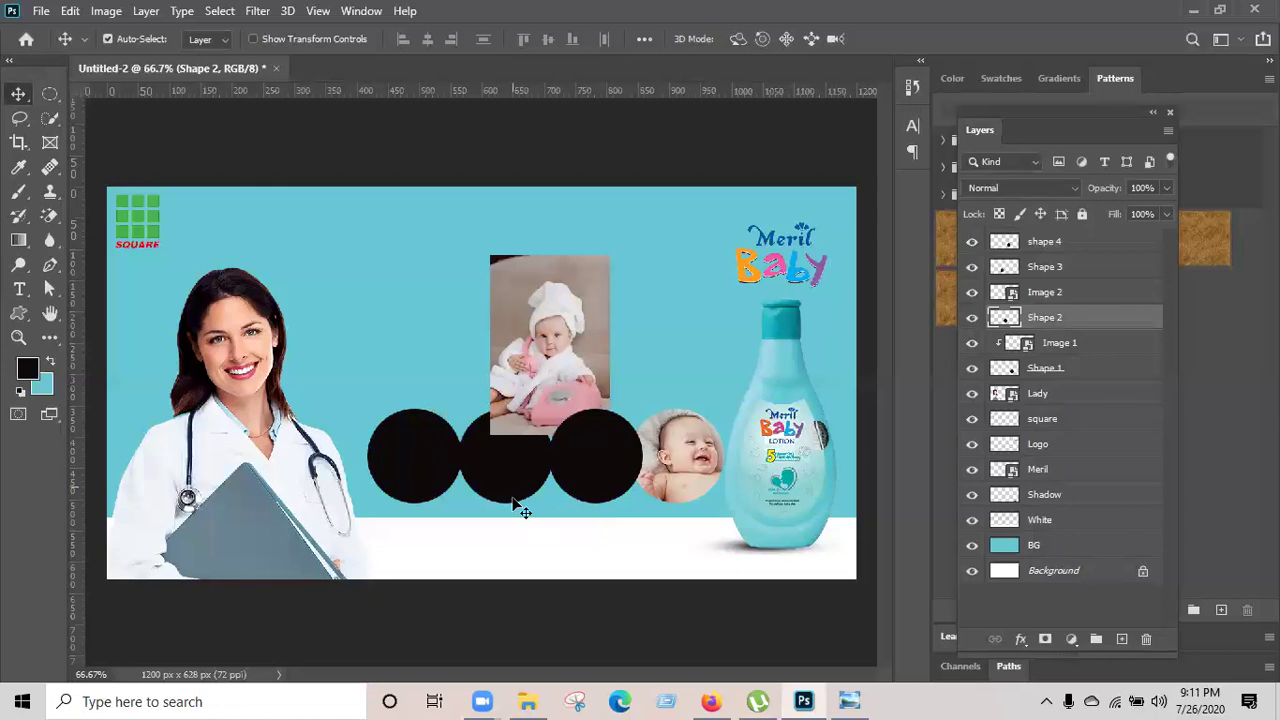
left_click_drag(508, 508, 505, 480)
key("ctrl+z")
left_click_drag(512, 374, 448, 493)
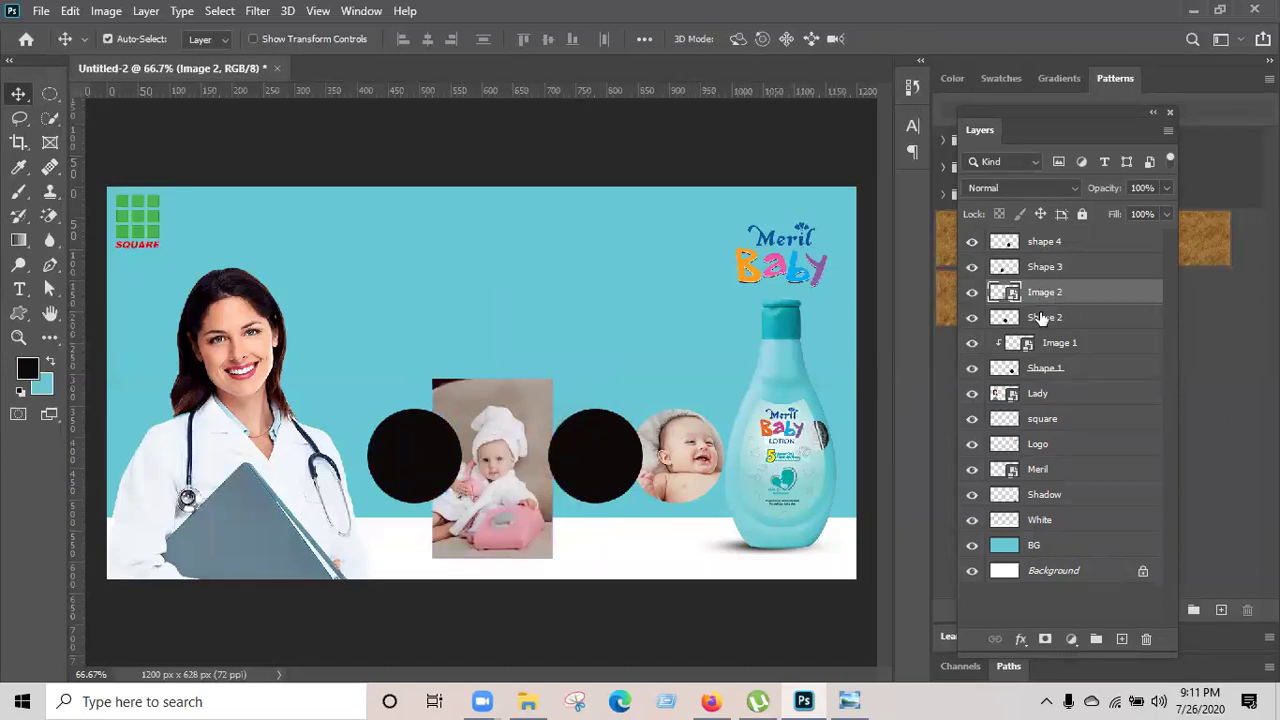
Create a clipping mask so the Image 2 photo fills the Shape 2 circle.
left_click(1042, 320)
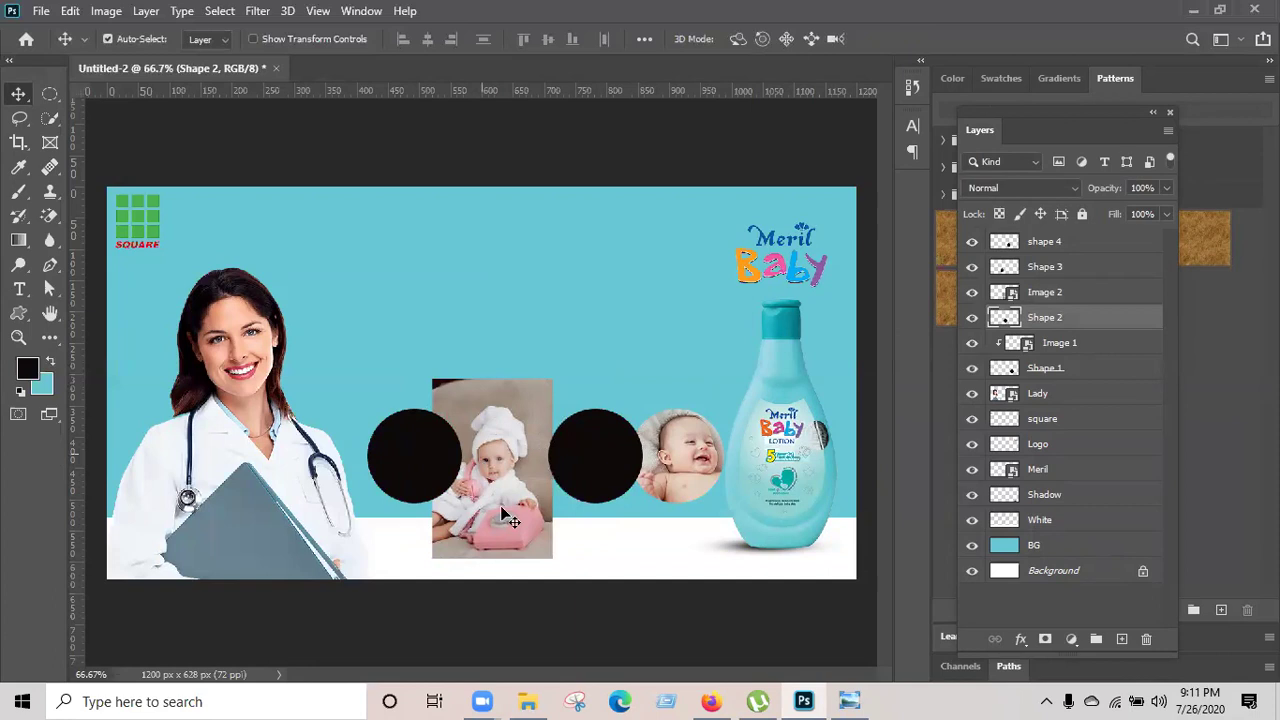
left_click(1045, 292)
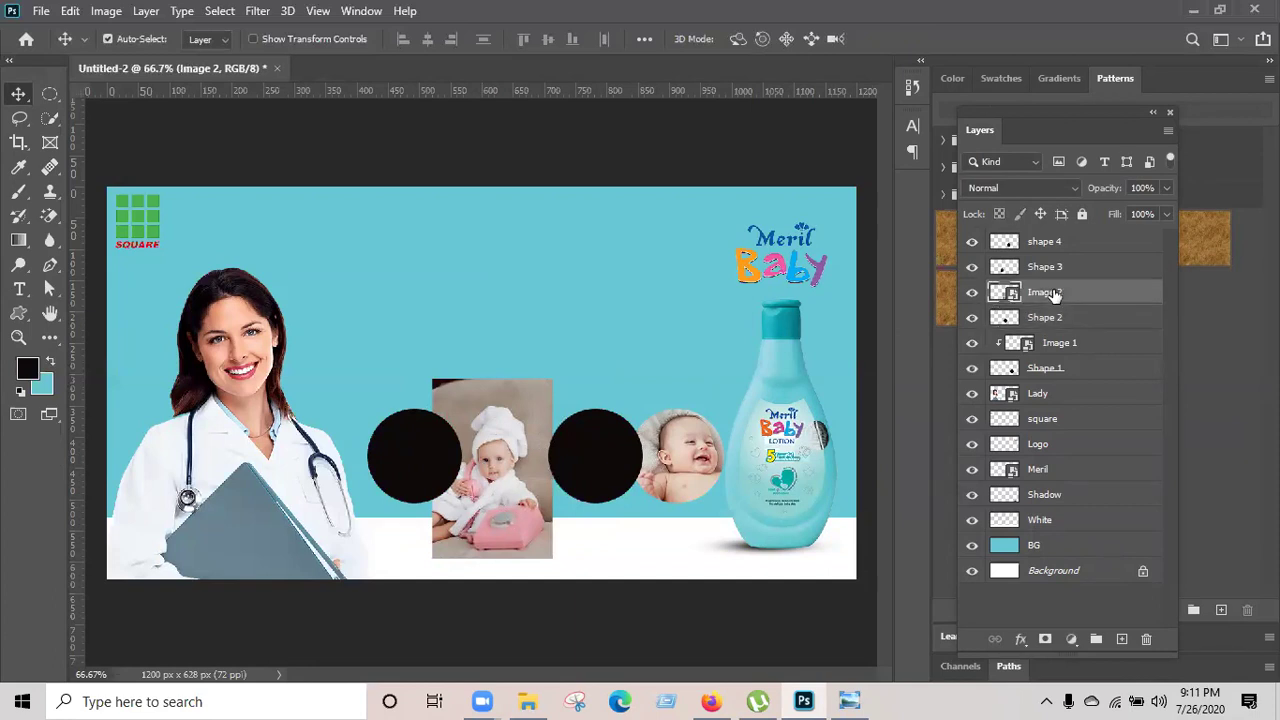
right_click(1045, 292)
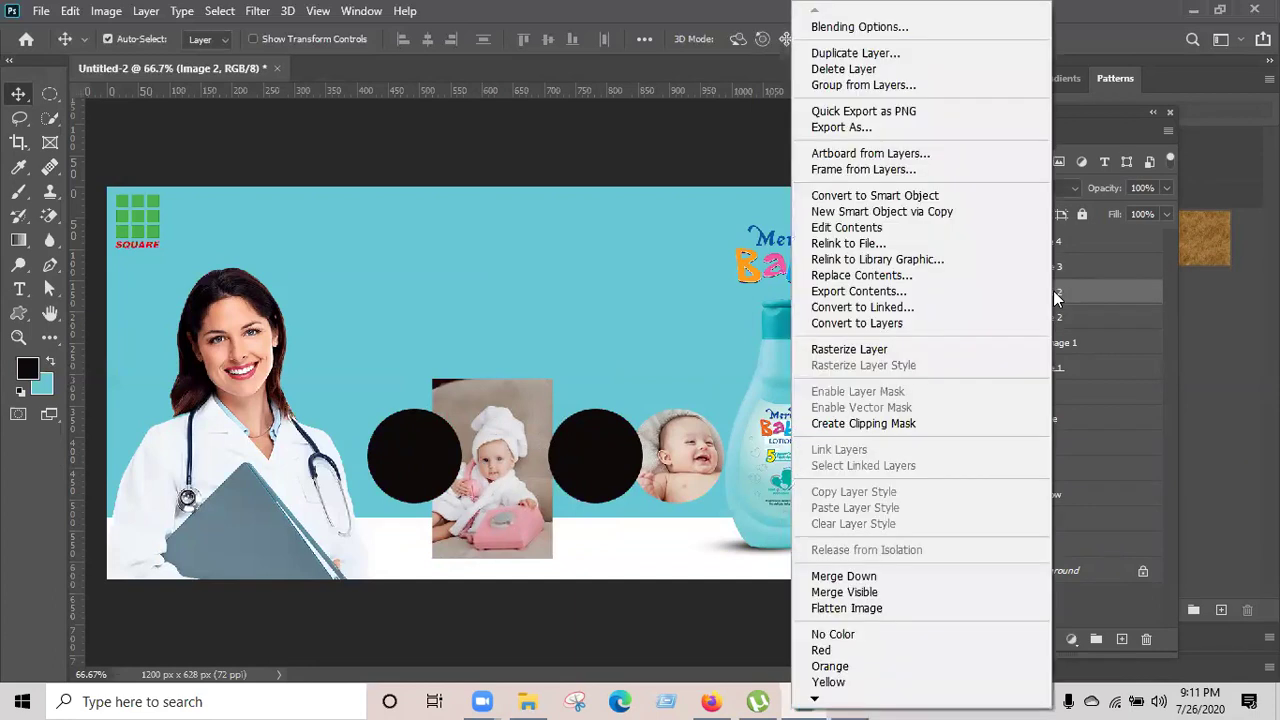
left_click(852, 430)
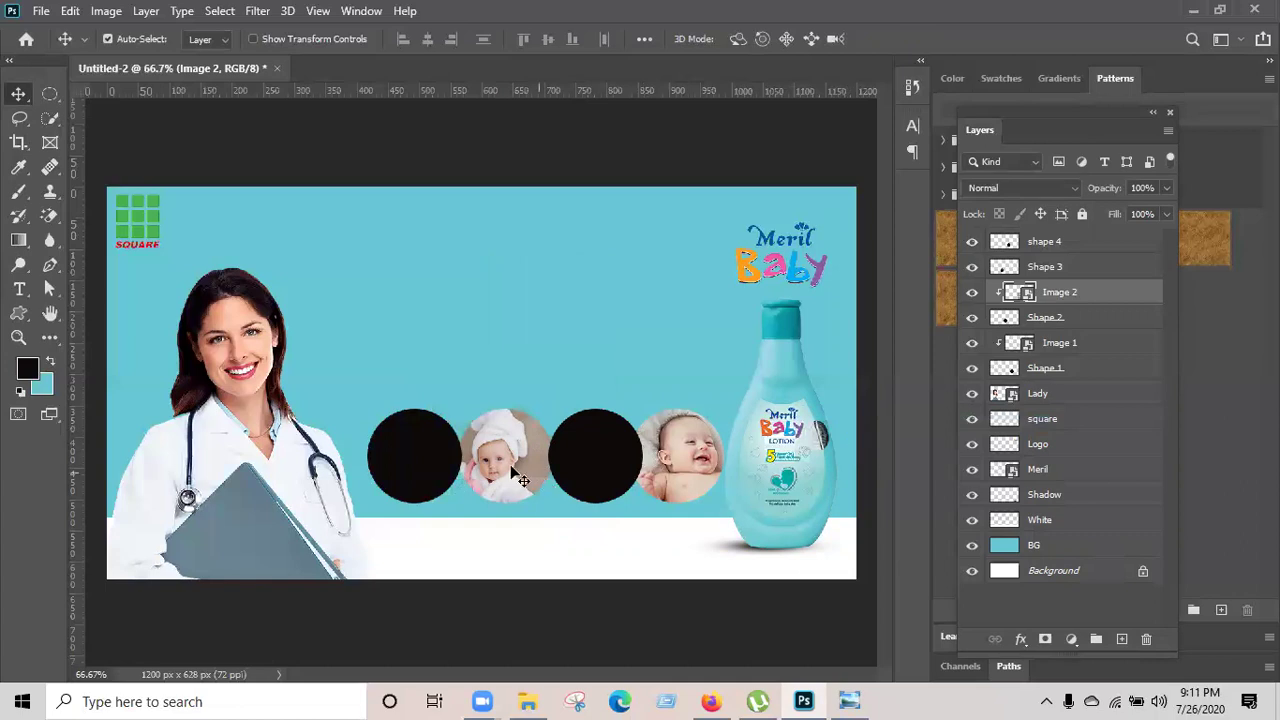
Adjust the positions of the Image 2 and Image 1 photos within their circles so the babies' faces are well framed.
left_click_drag(497, 462, 513, 468)
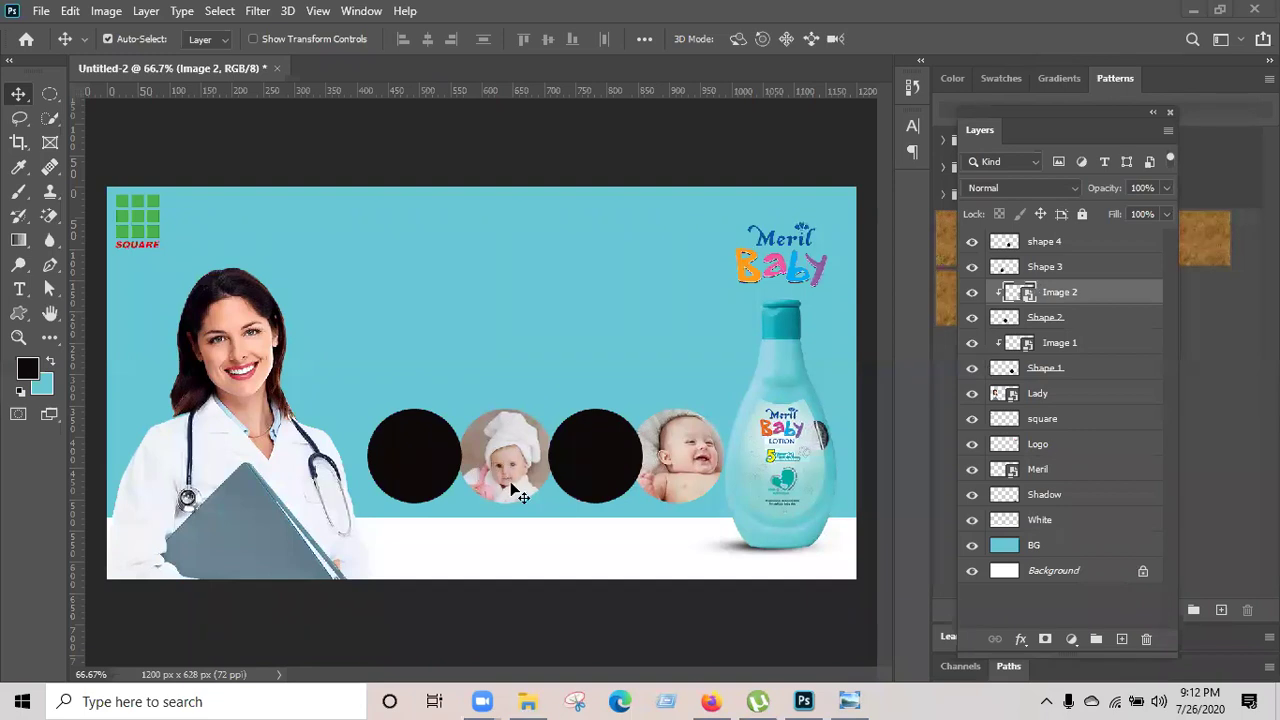
mouse_move(494, 463)
left_mouse_down()
mouse_move(510, 461)
mouse_move(500, 458)
left_mouse_up()
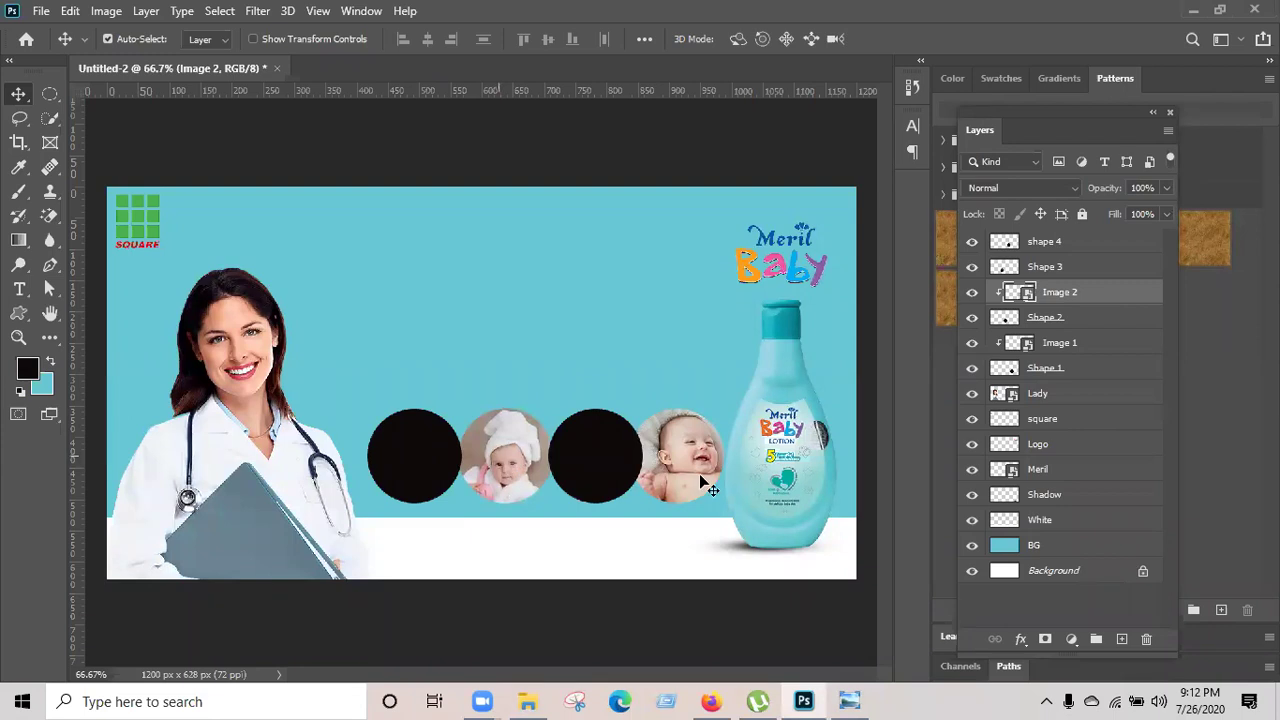
left_click_drag(683, 467, 682, 442)
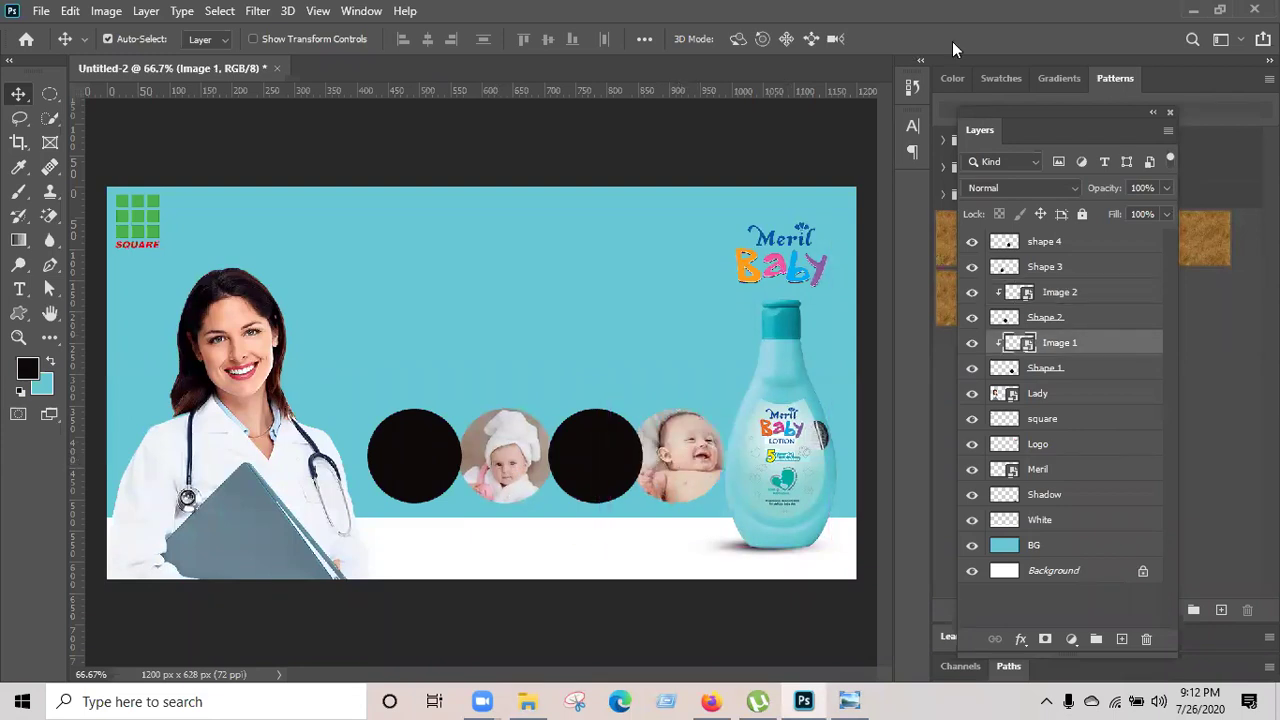
Place the desktop picture named image and scale it to 26.30%, about 235 × 157 px, above the circle row.
left_click(1192, 12)
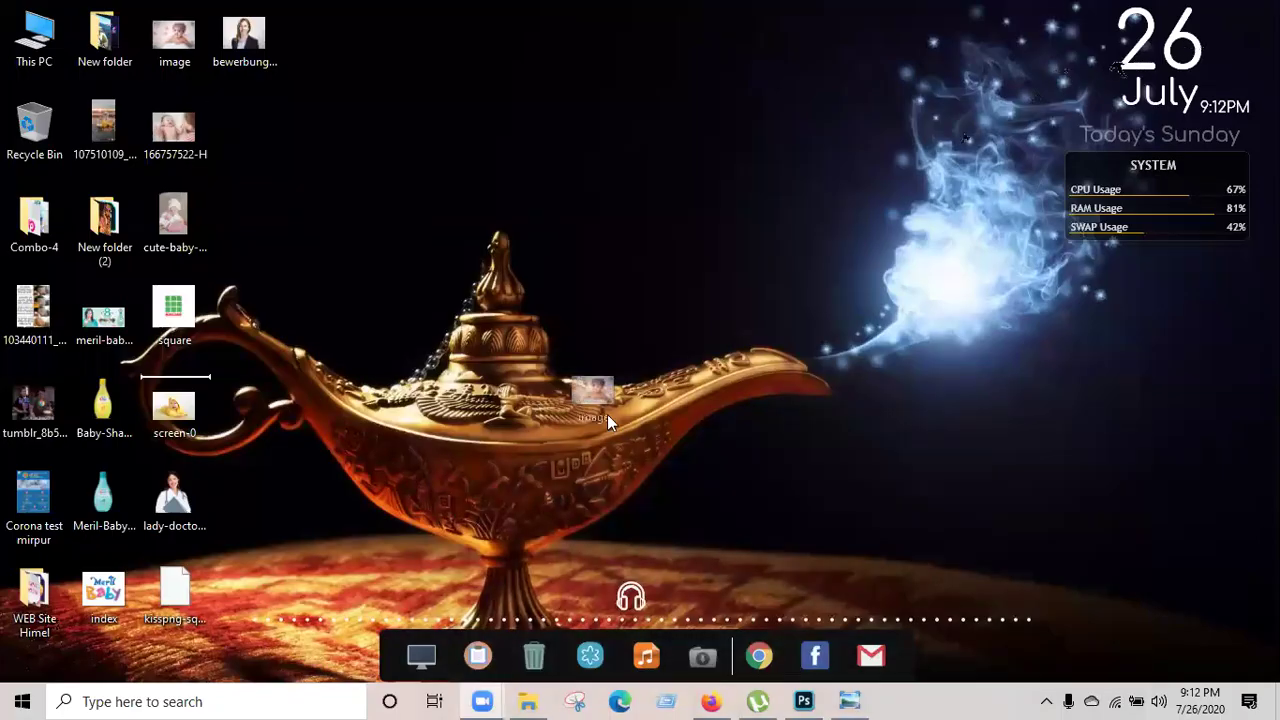
mouse_move(808, 700)
left_click_drag(515, 296, 506, 311)
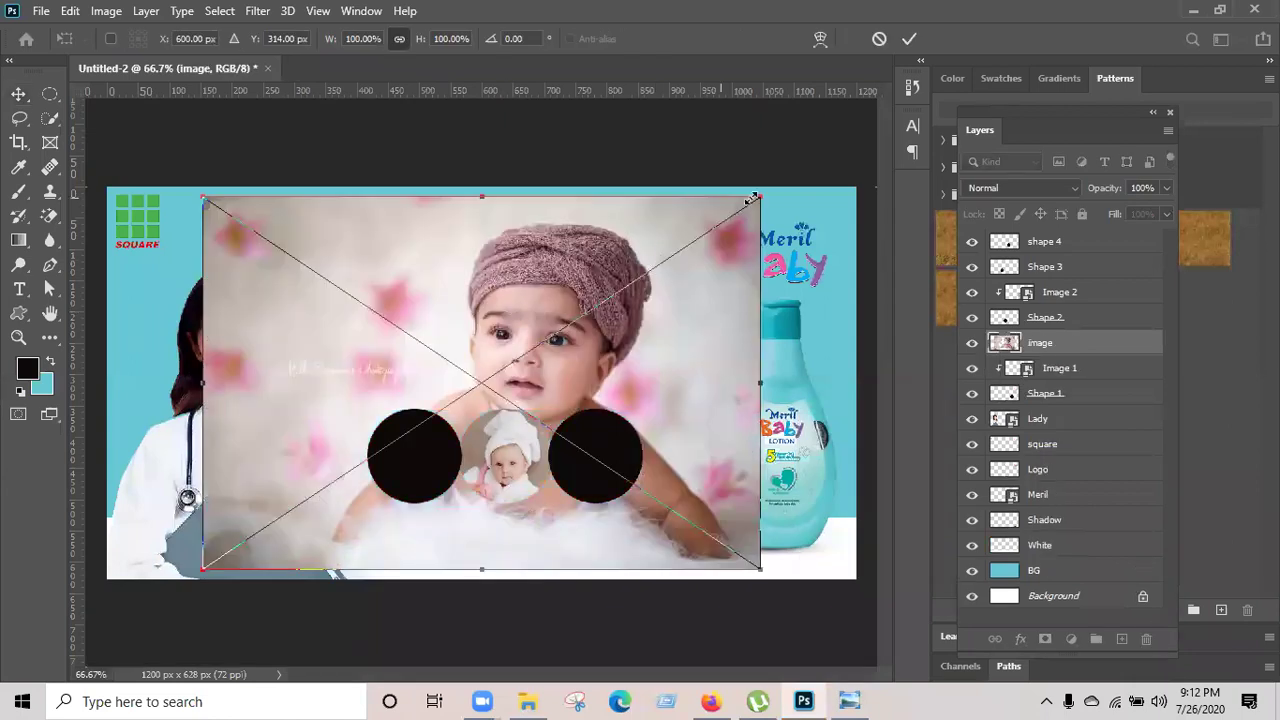
left_click_drag(756, 200, 552, 336)
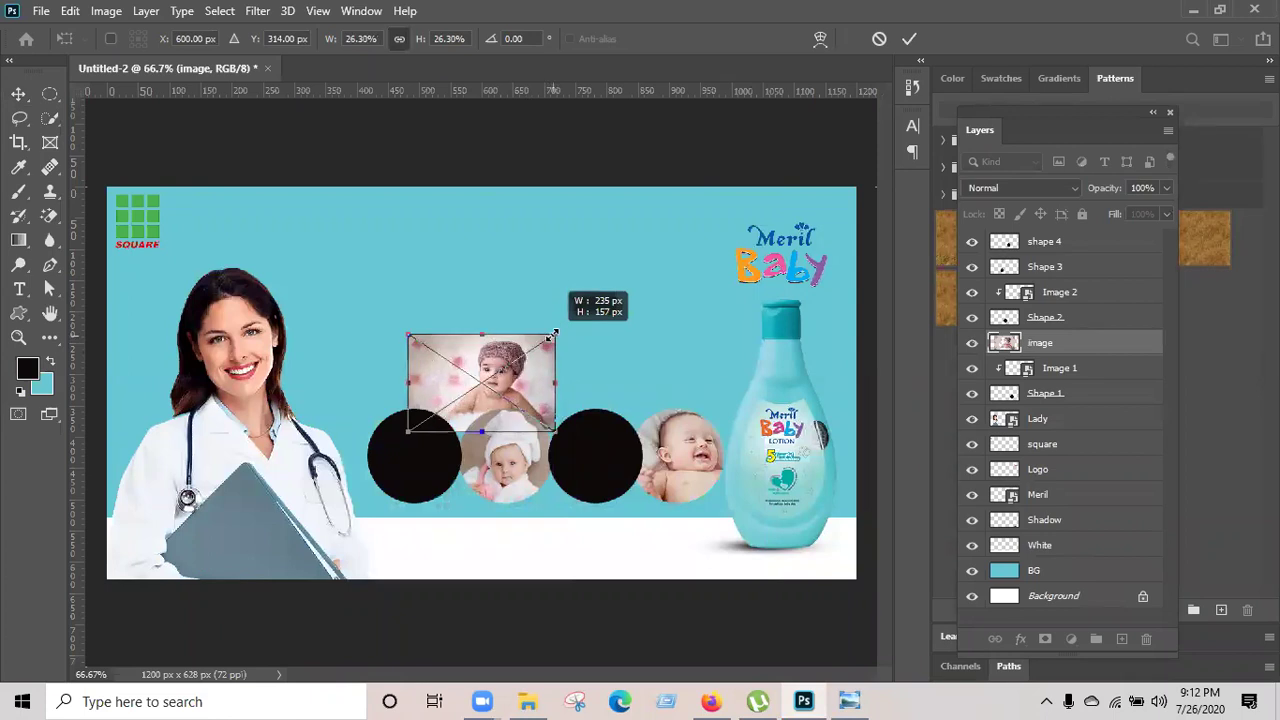
left_click(904, 41)
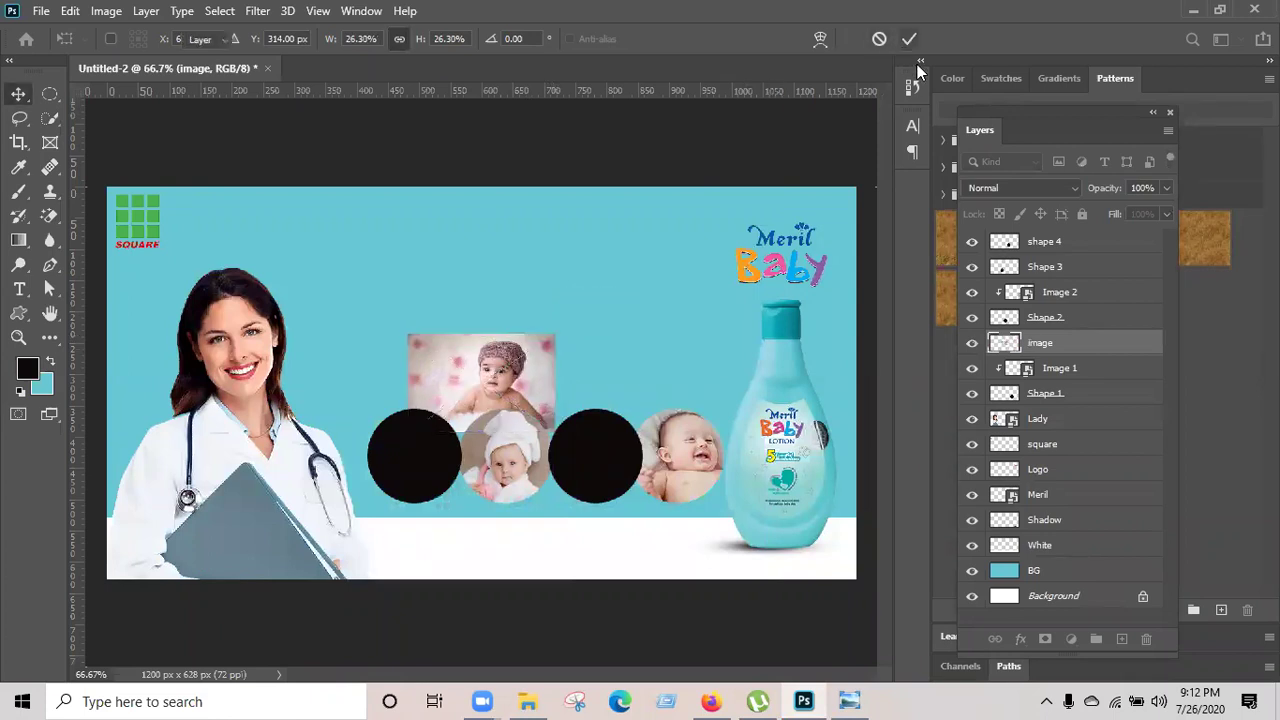
Open the name of the newly placed image layer for editing.
double_click(1038, 343)
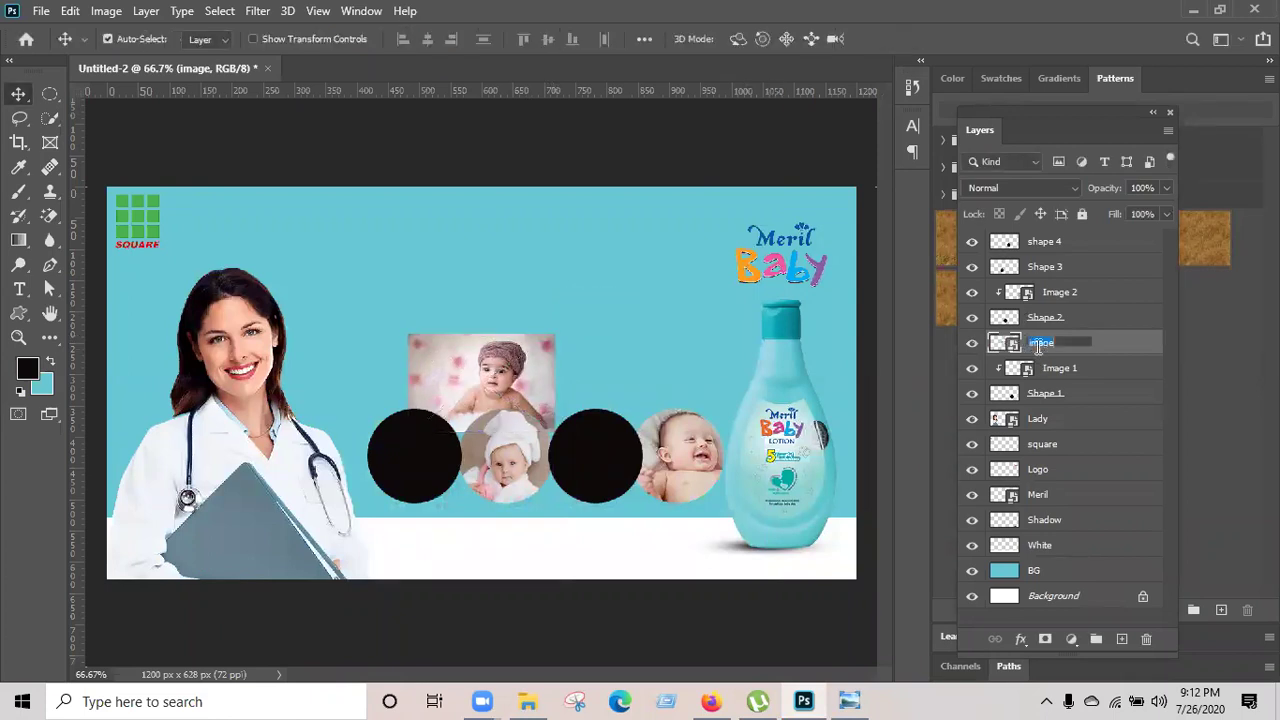
Rename the placed baby photo layer as Image 3 and move it directly above the Shape 3 layer.
type("Image")
left_click(939, 364)
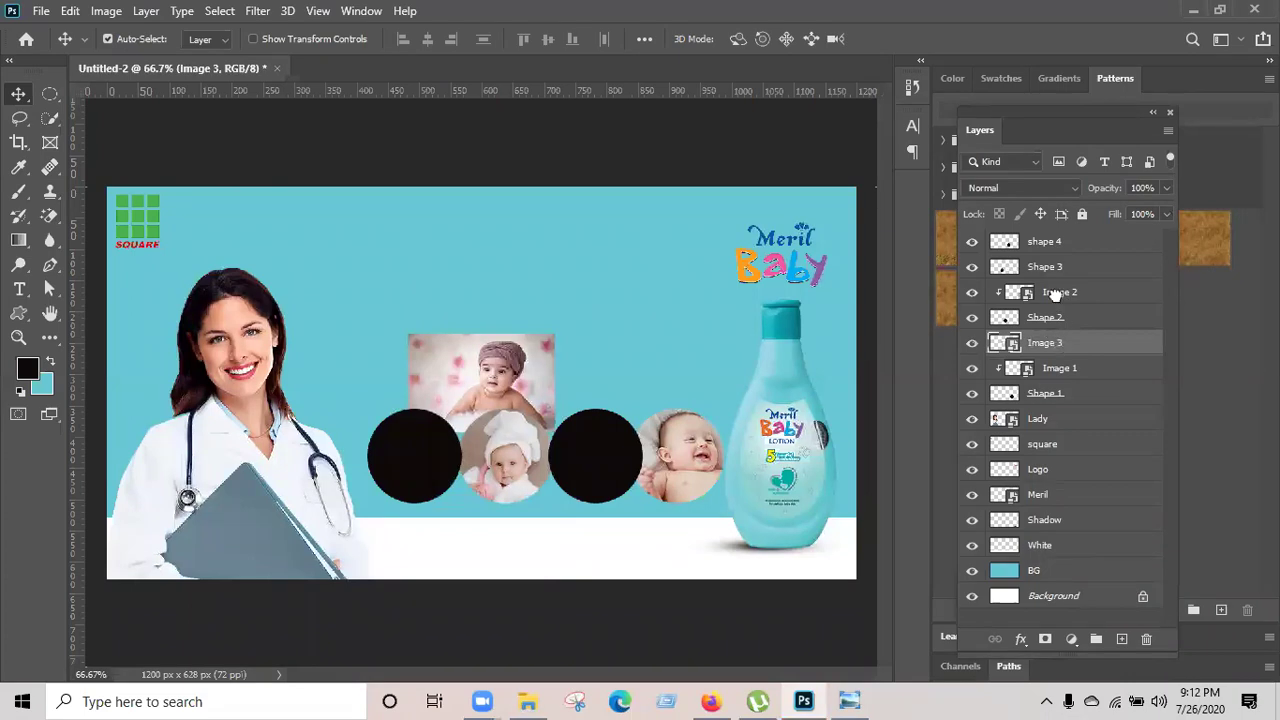
left_click_drag(1050, 266, 1050, 260)
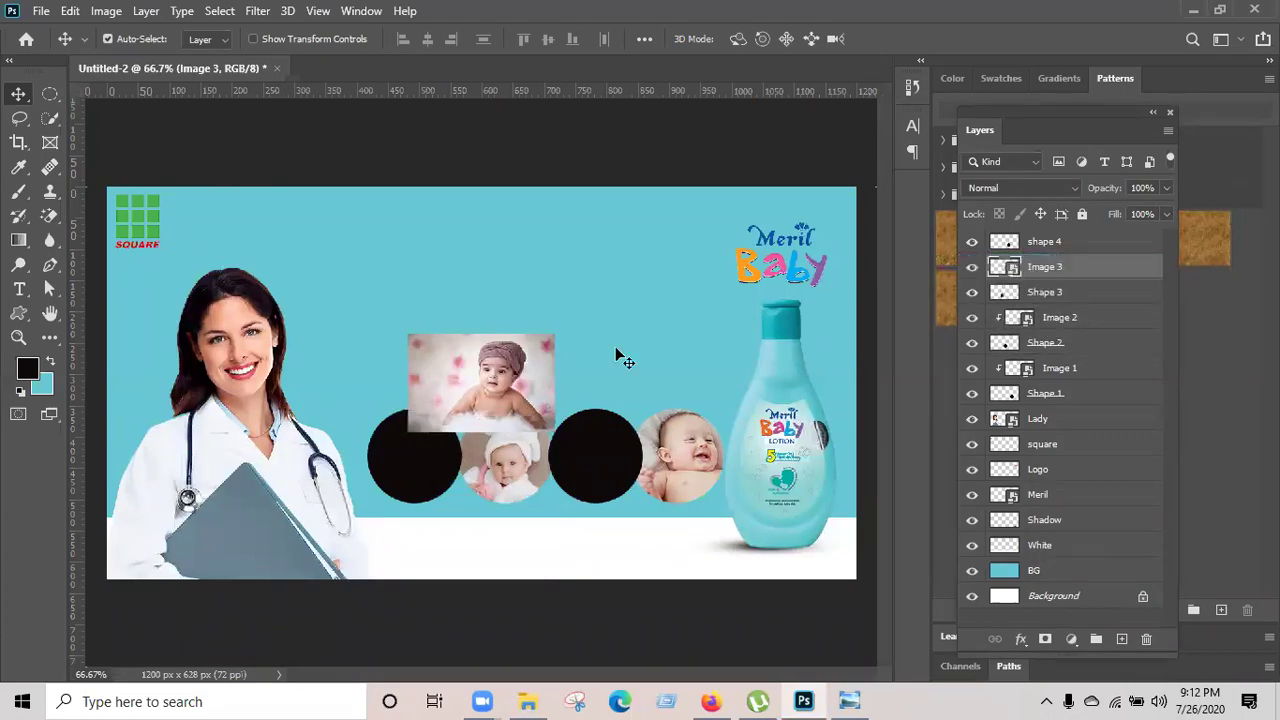
Position the Image 3 photo over the leftmost black circle, clip it to Shape 3, and centre the baby inside the circle.
left_click(406, 486)
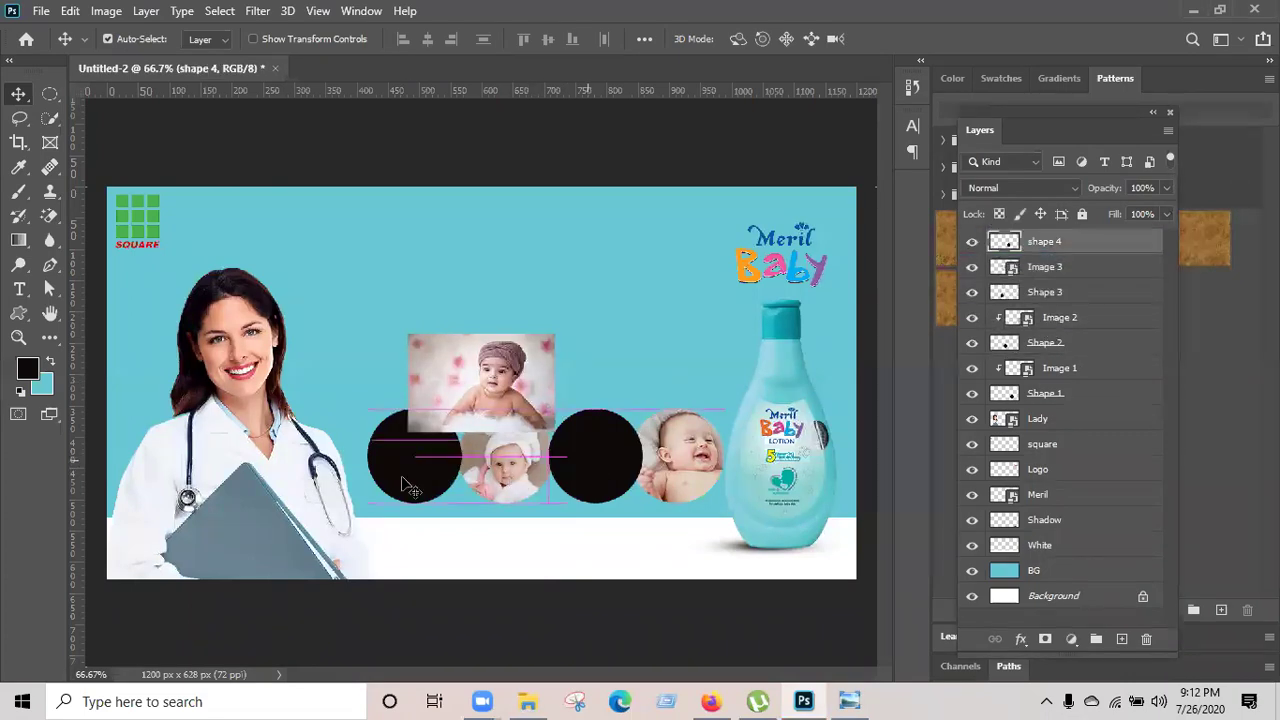
left_click(406, 480)
left_click_drag(517, 388, 427, 459)
right_click(1059, 266)
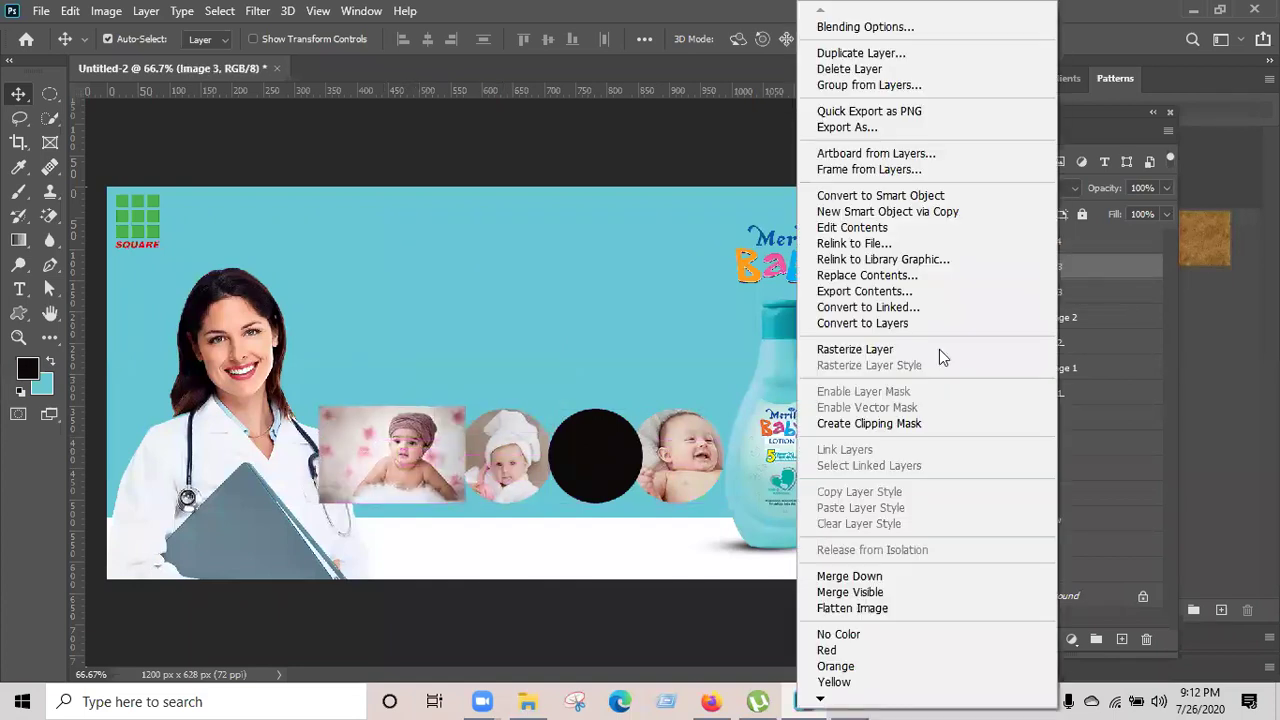
left_click(857, 425)
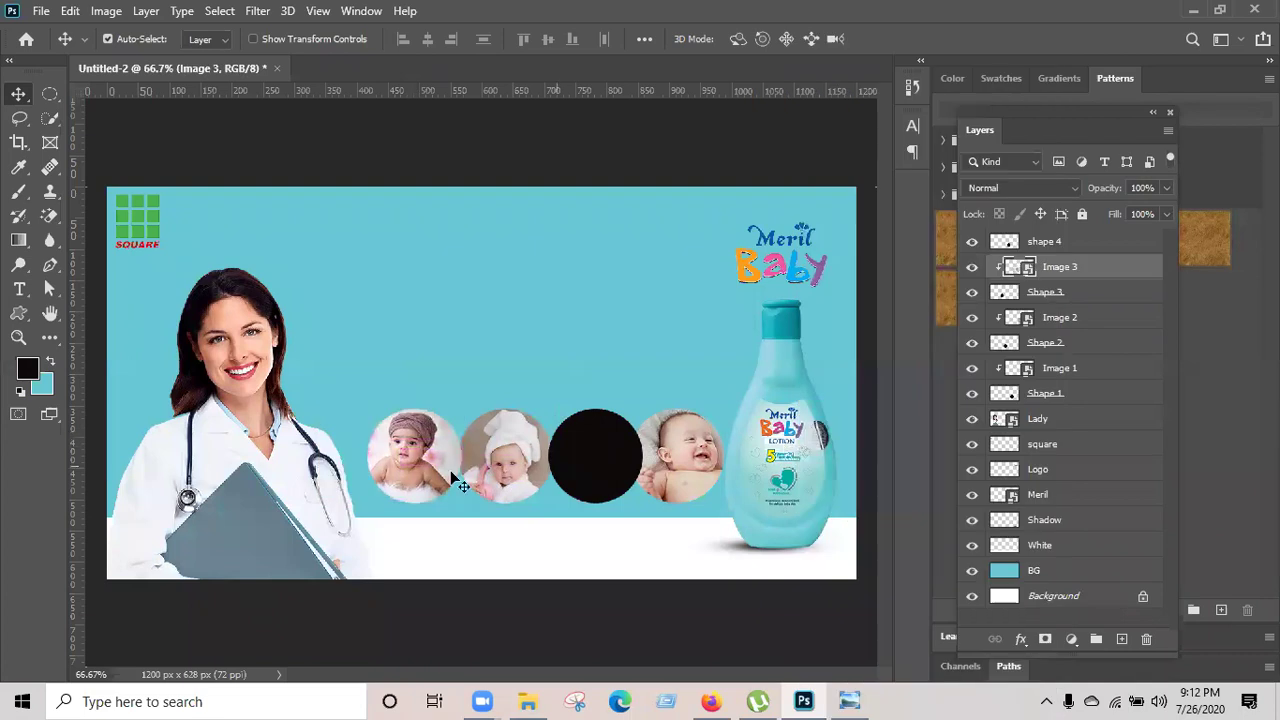
left_click_drag(429, 470, 439, 467)
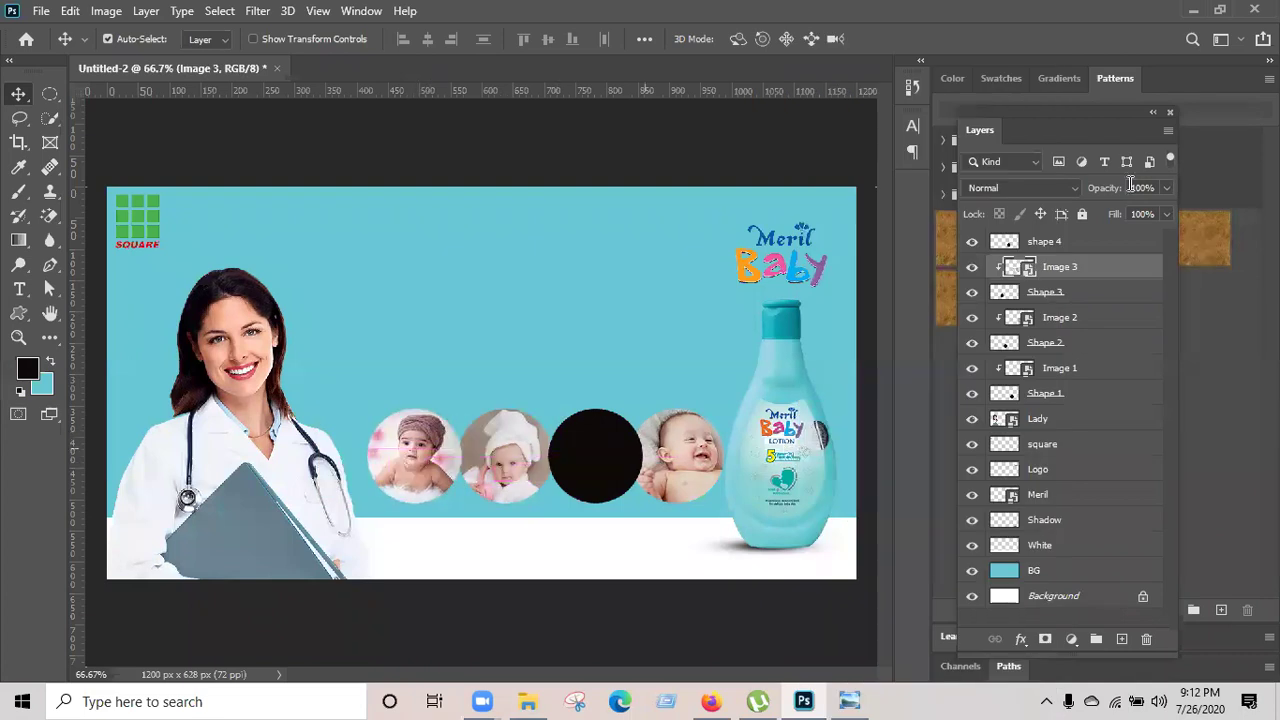
Place the screen-0 picture from the desktop, scaled to 35.60%, and position it just above the remaining black circle.
left_click(1192, 10)
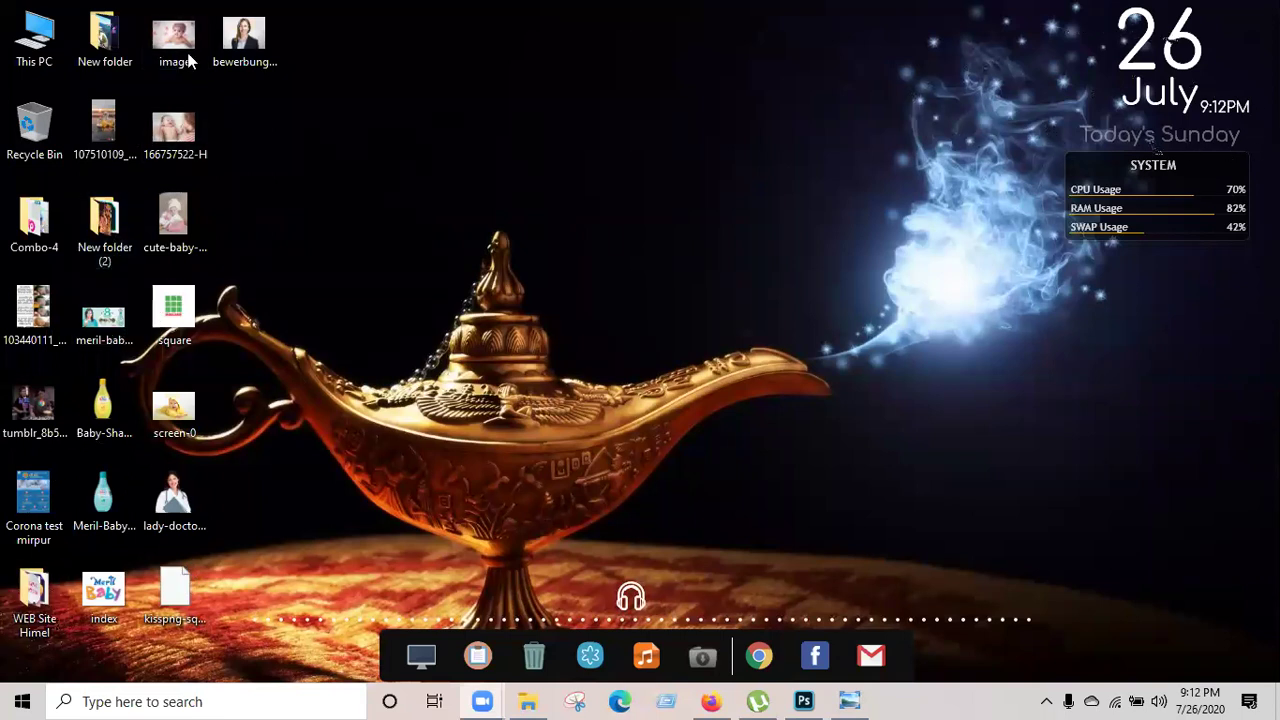
left_click_drag(174, 410, 602, 331)
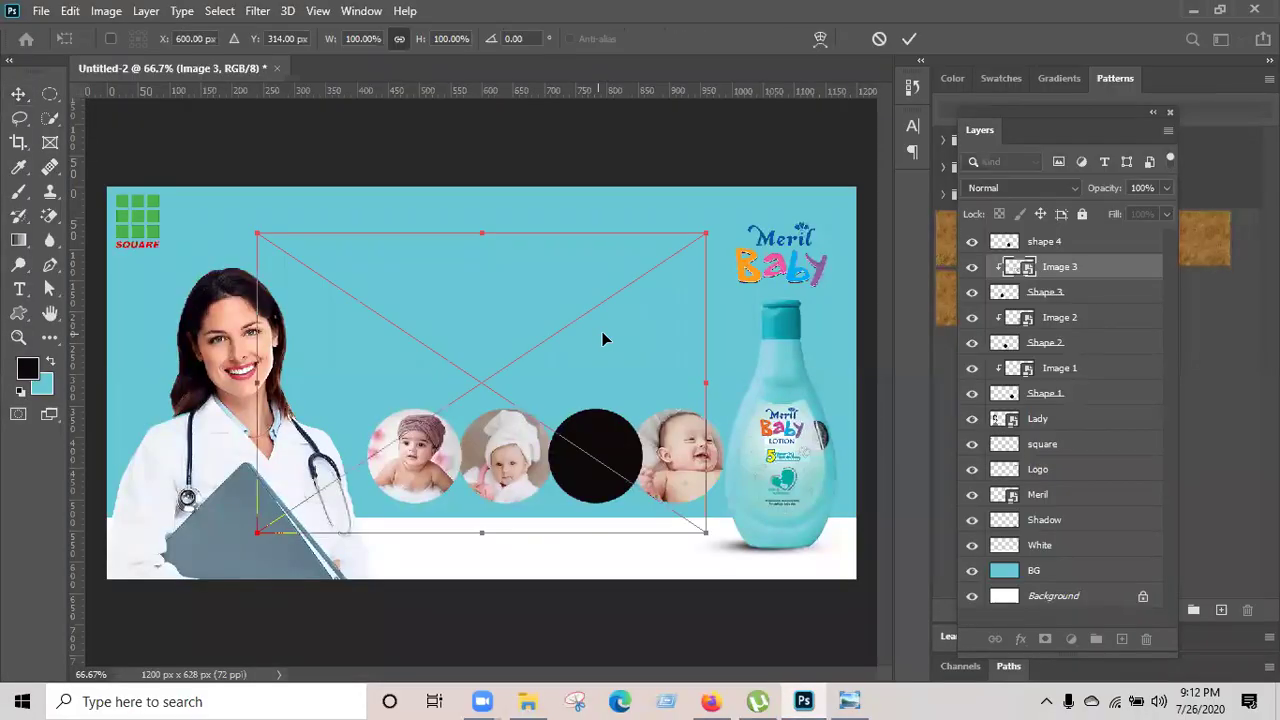
left_click_drag(703, 254, 576, 360)
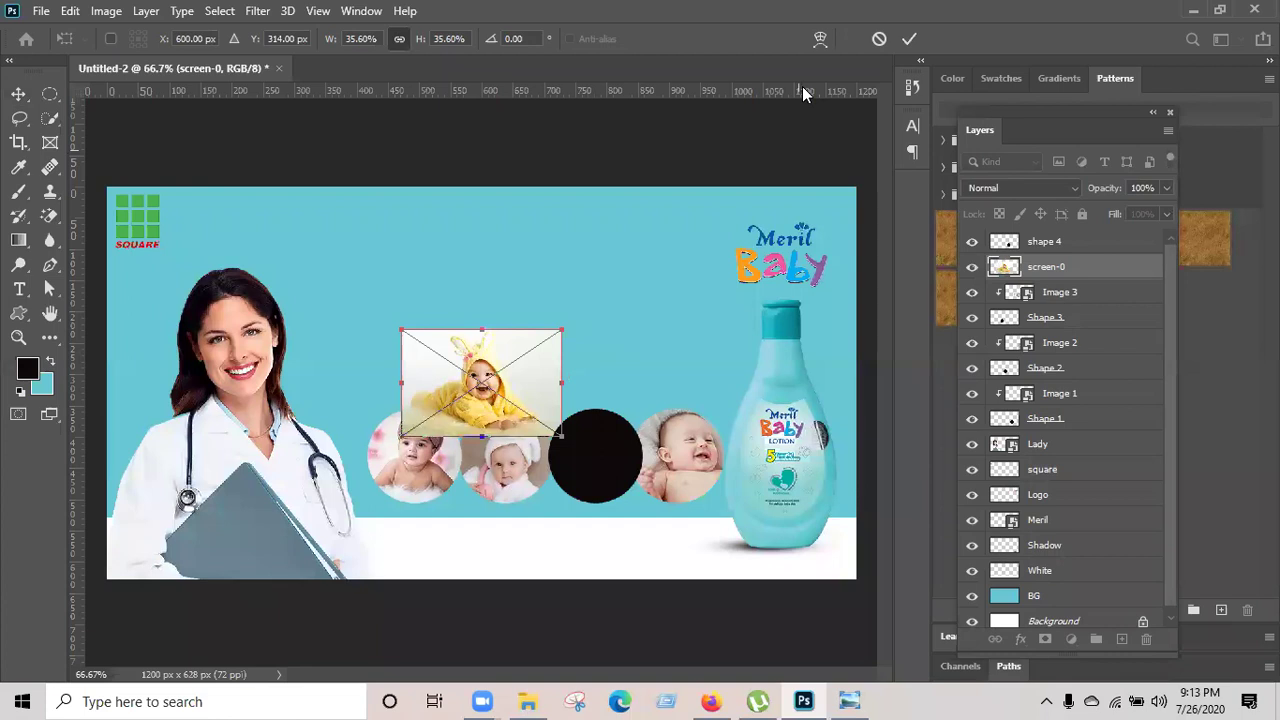
left_click(908, 39)
left_click_drag(540, 385, 639, 385)
Rename the screen-0 layer as Image 4 and move it above the shape 4 layer.
double_click(1044, 268)
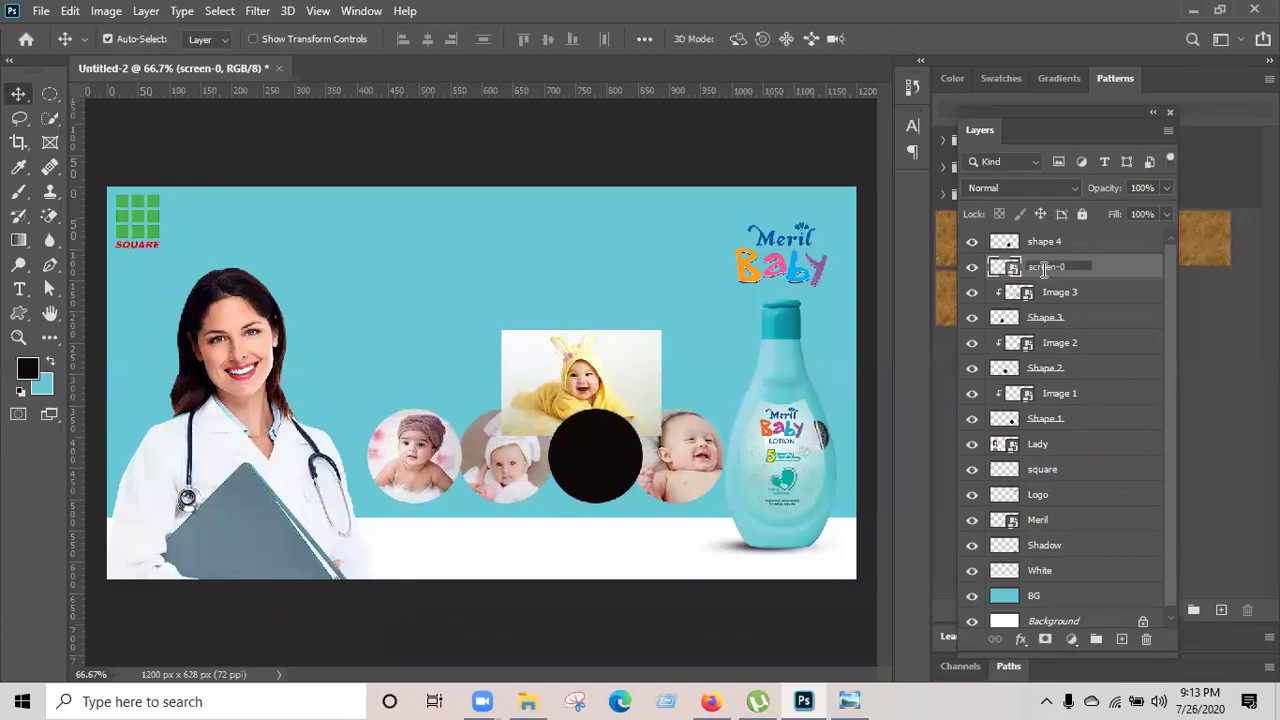
type("Image 4")
key("Return")
double_click(1090, 271)
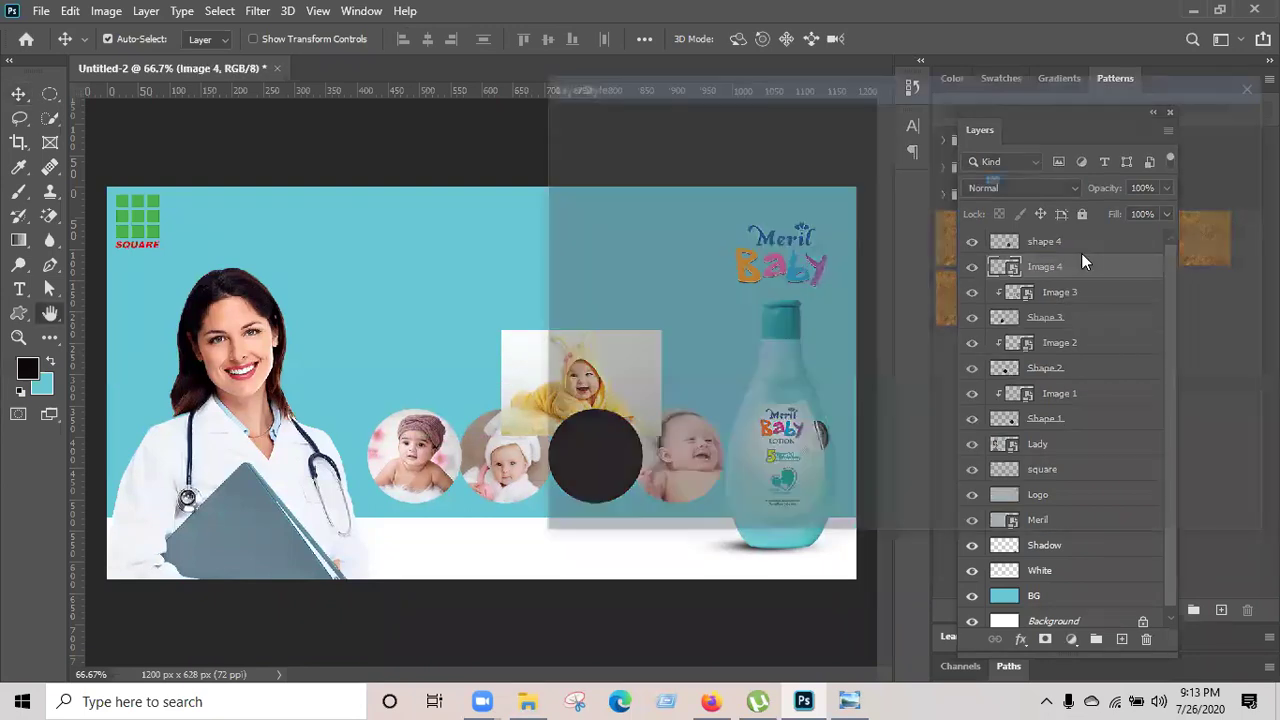
key("Escape")
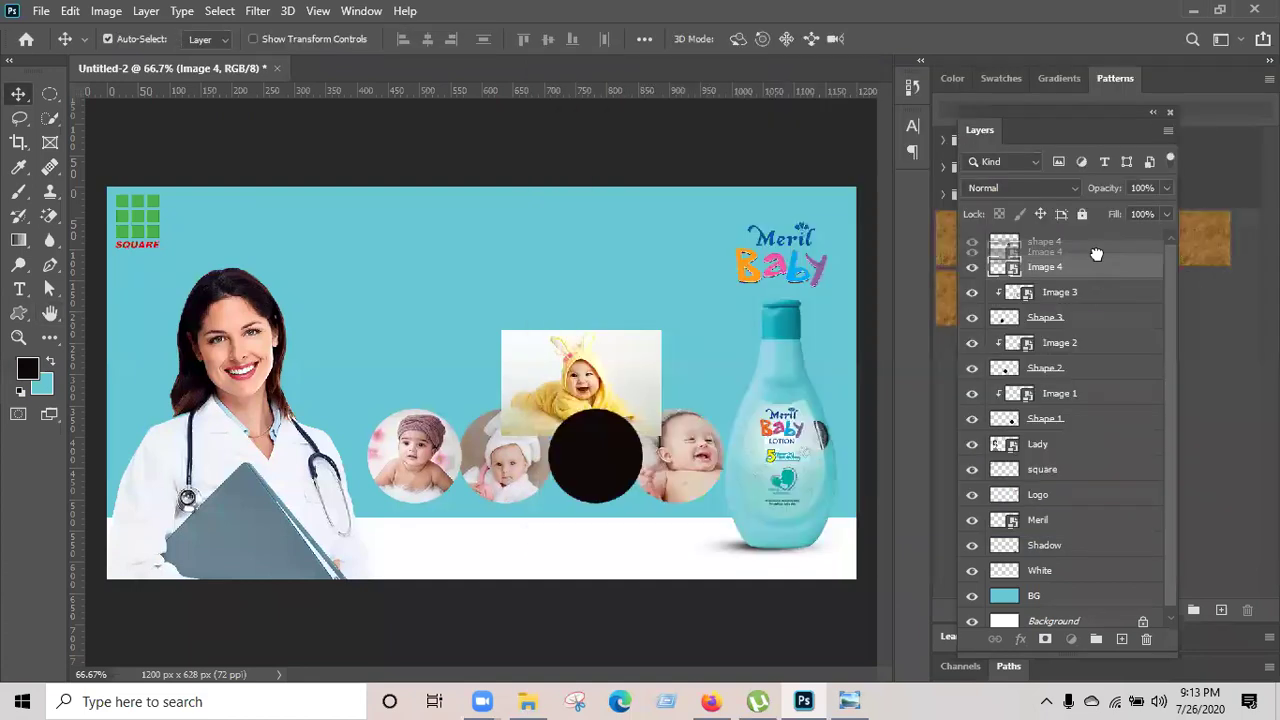
Position the Image 4 photo over the third circle and clip it to the shape 4 layer.
left_click_drag(615, 381, 619, 440)
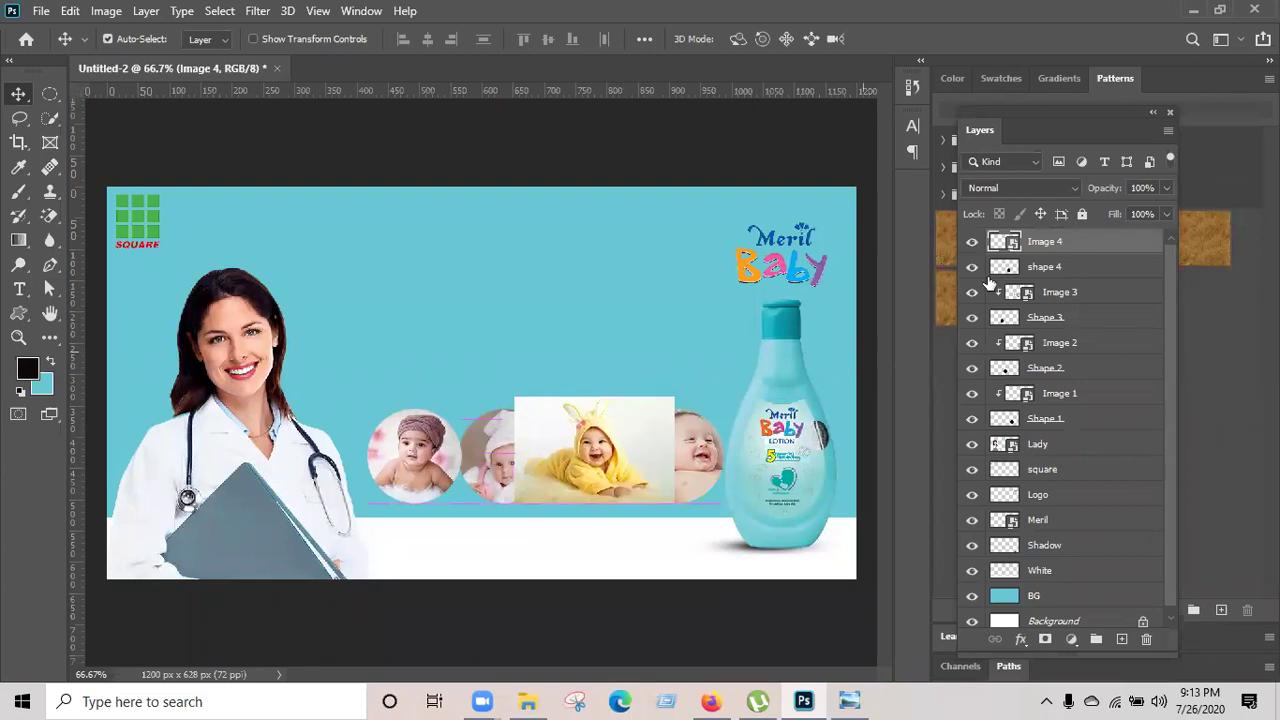
right_click(1065, 255)
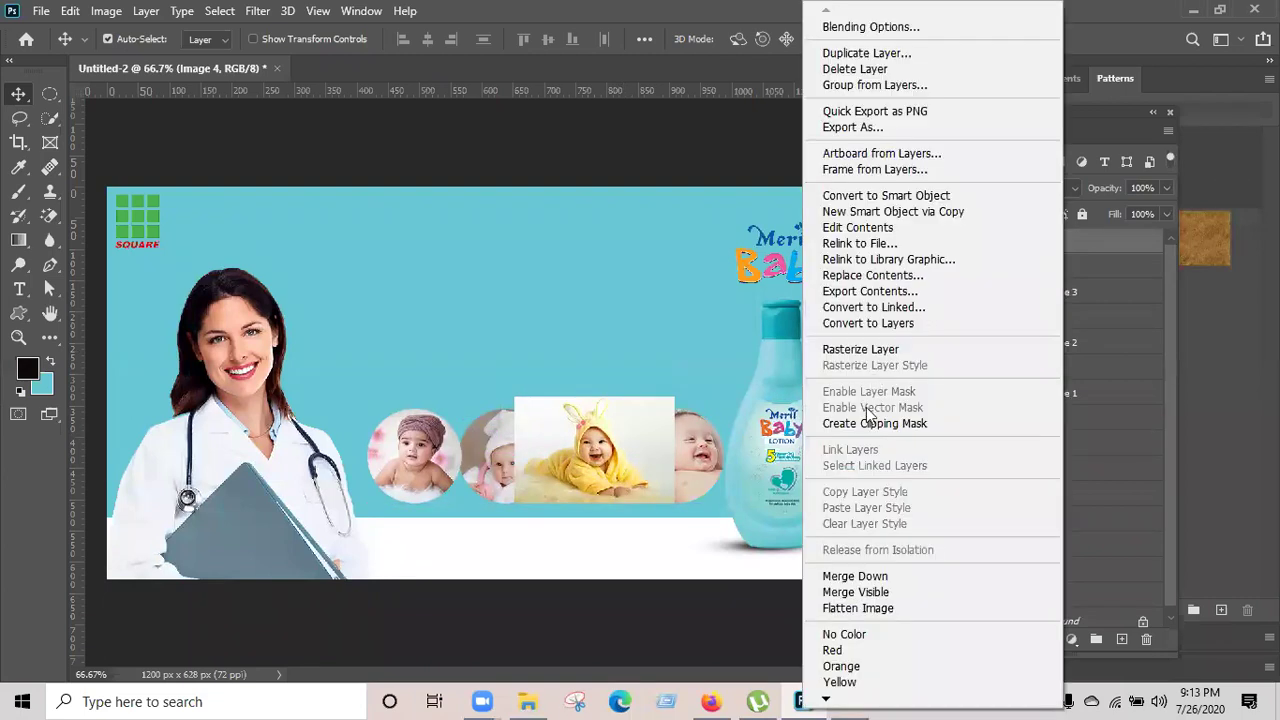
key("Return")
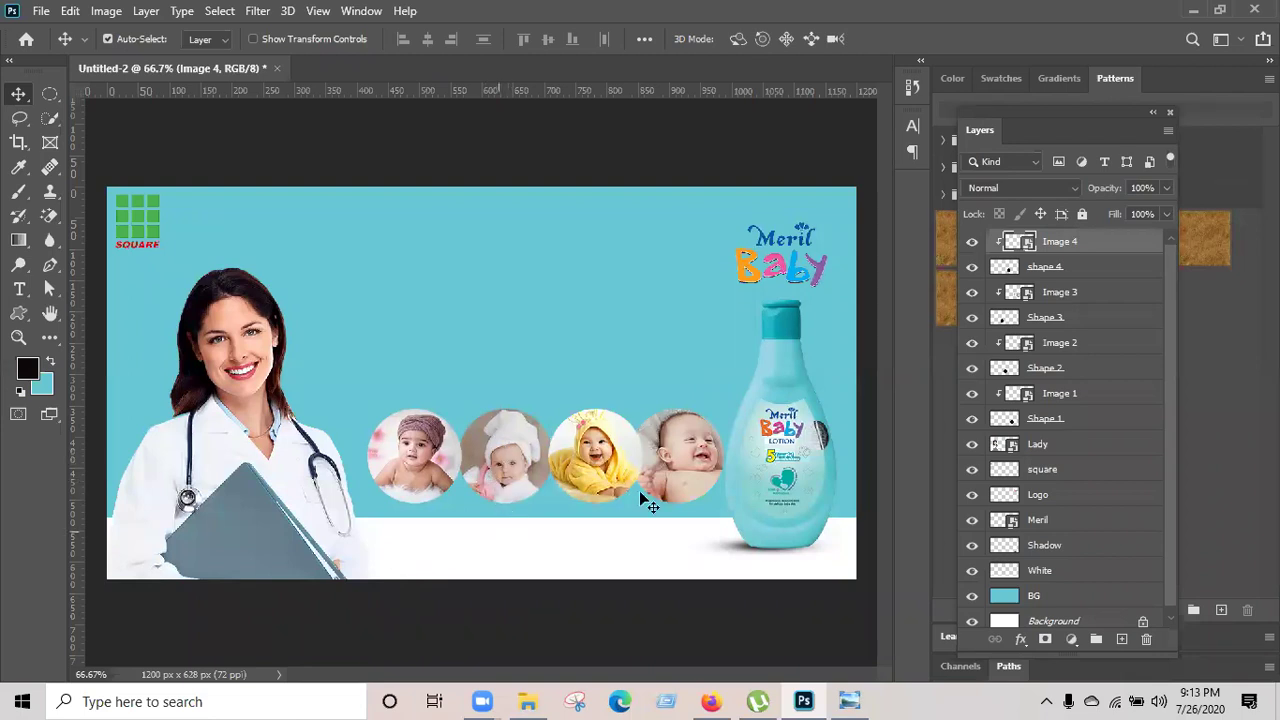
left_click_drag(682, 440, 637, 458)
left_click(682, 451)
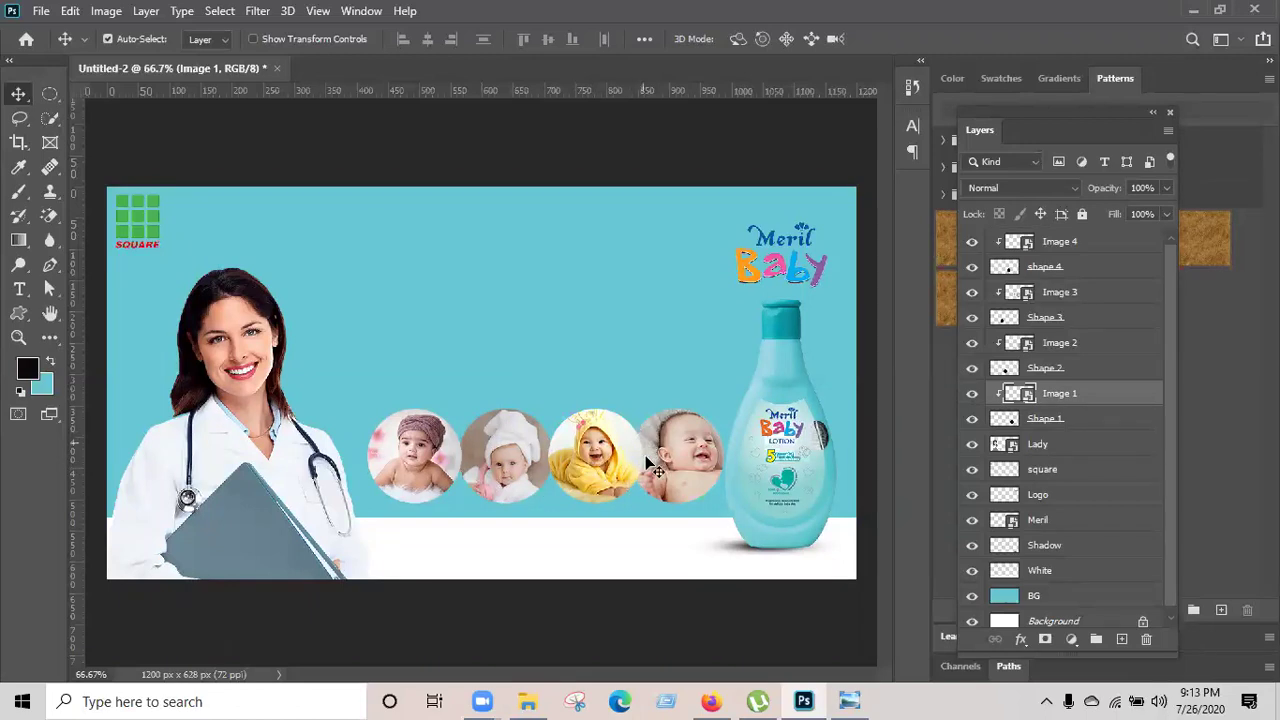
left_click_drag(648, 466, 638, 438)
Select the Image 2 and Shape 2 layers together and shift that circle photo slightly right, closer to the third circle.
left_click(518, 452)
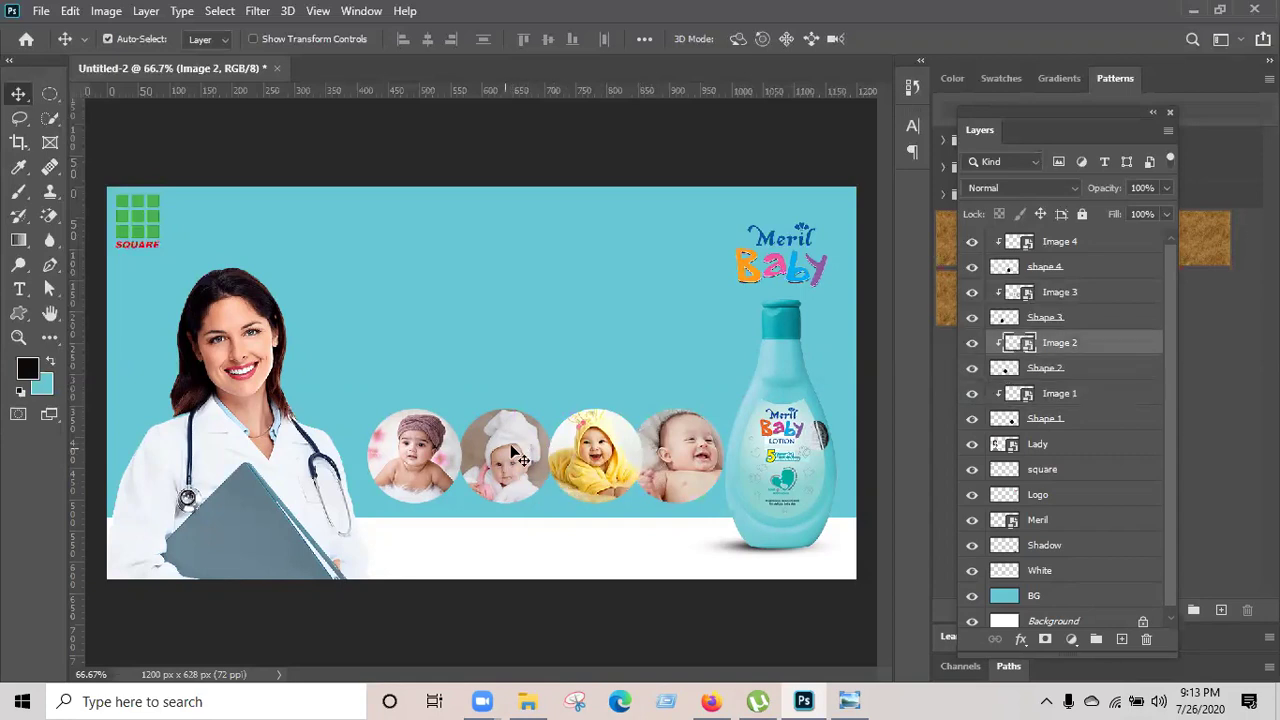
left_click(1072, 373, "shift")
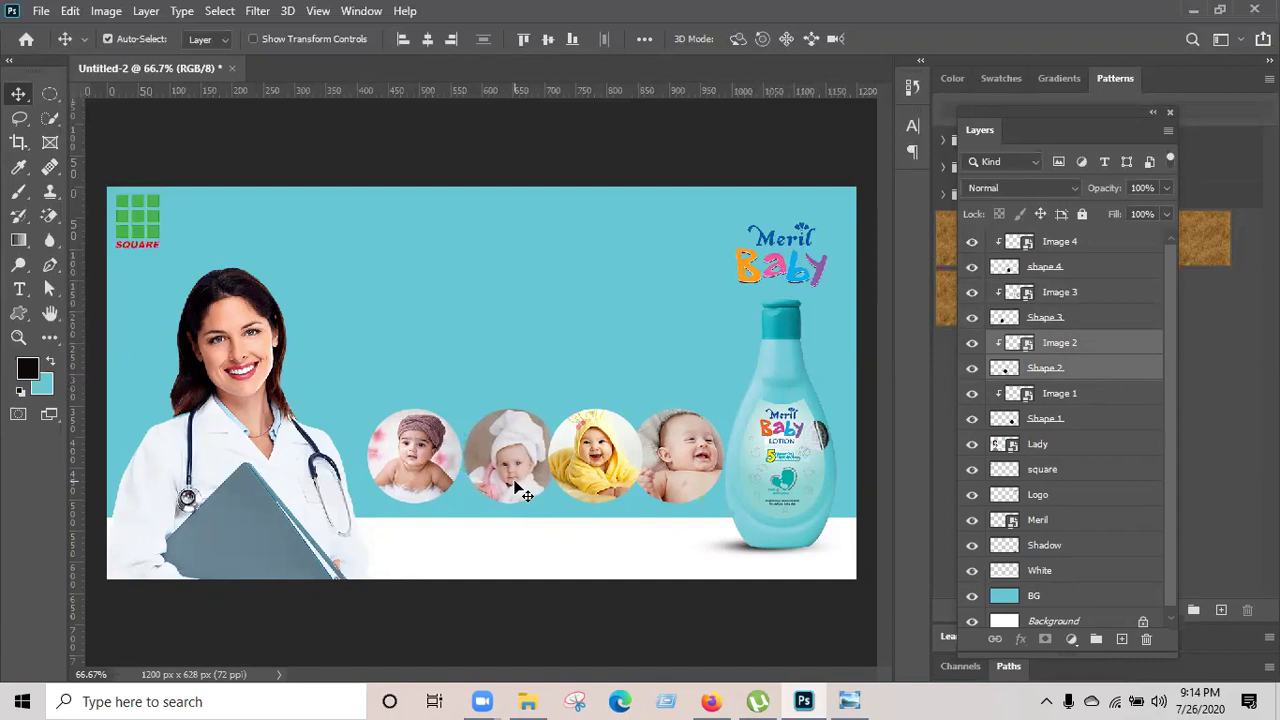
left_click(520, 490)
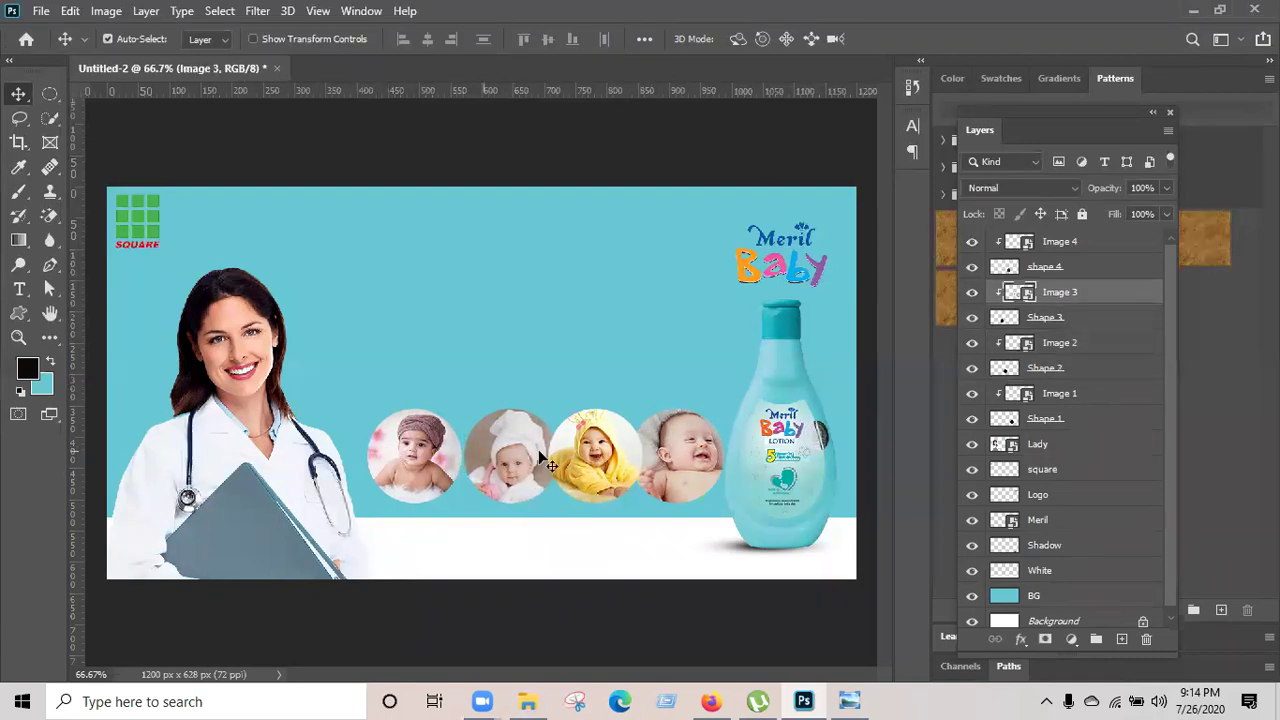
Select Shape 3 along with Image 3 and nudge the leftmost circle photo right until it sits beside the second circle.
left_click(1096, 322, "shift")
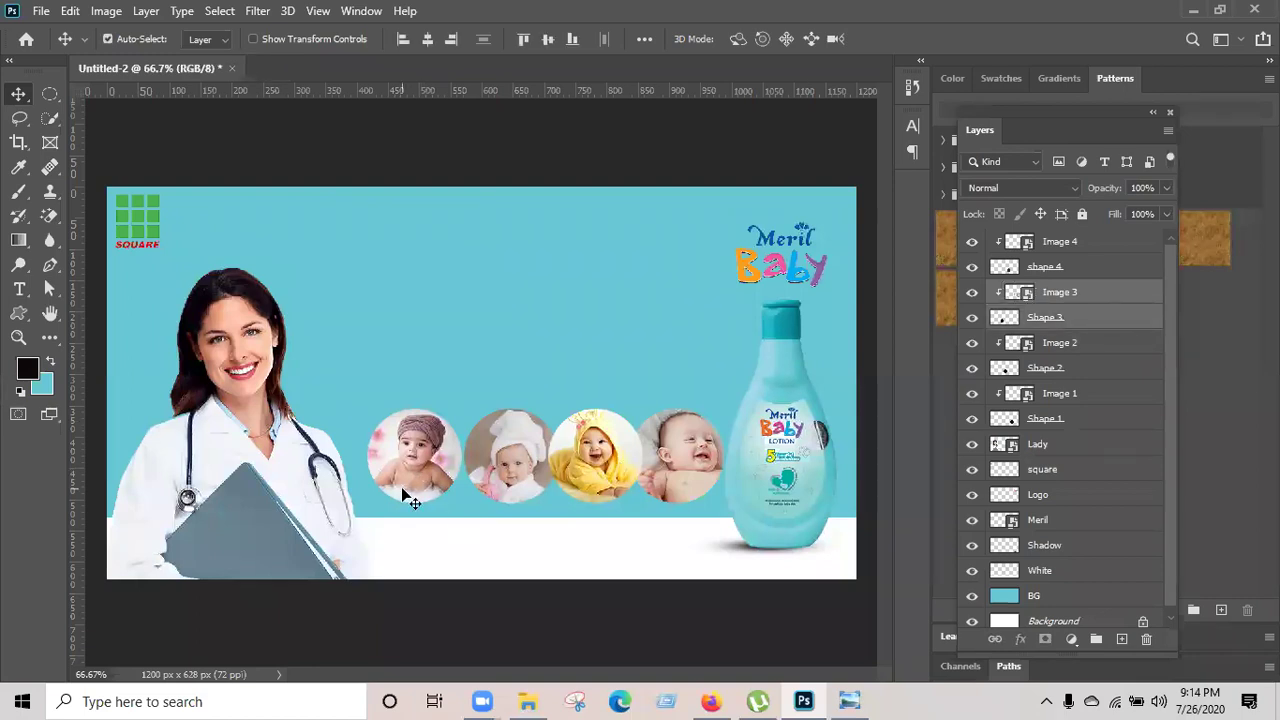
key("Right")
key("Right")
key("Right")
key("Right")
key("Right")
key("Right")
key("Right")
key("Right")
key("Right")
key("Right")
key("Right")
key("Right")
key("Right")
key("Right")
key("Right")
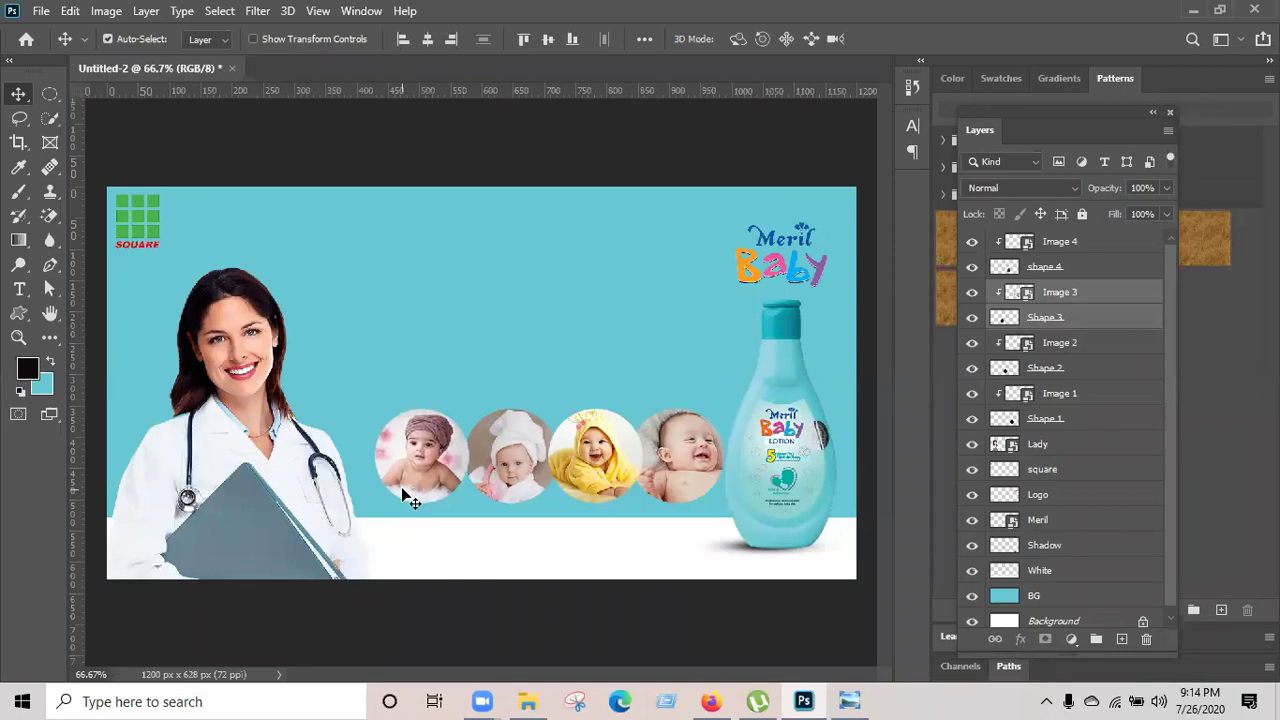
key("Right")
key("Right")
key("Right")
key("Right")
key("Right")
key("Right")
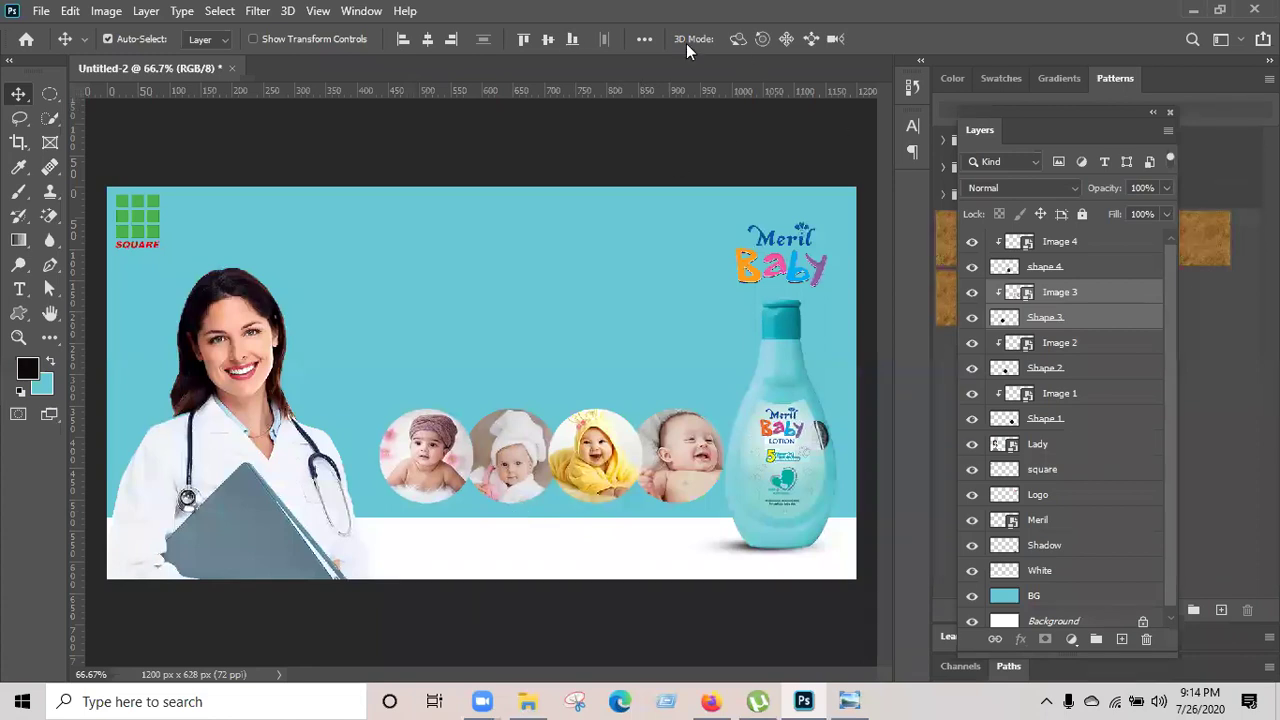
Select the shape 4, Shape 3, Shape 2 and Shape 1 layers, align their bottom edges, and deselect them.
left_click(1066, 242)
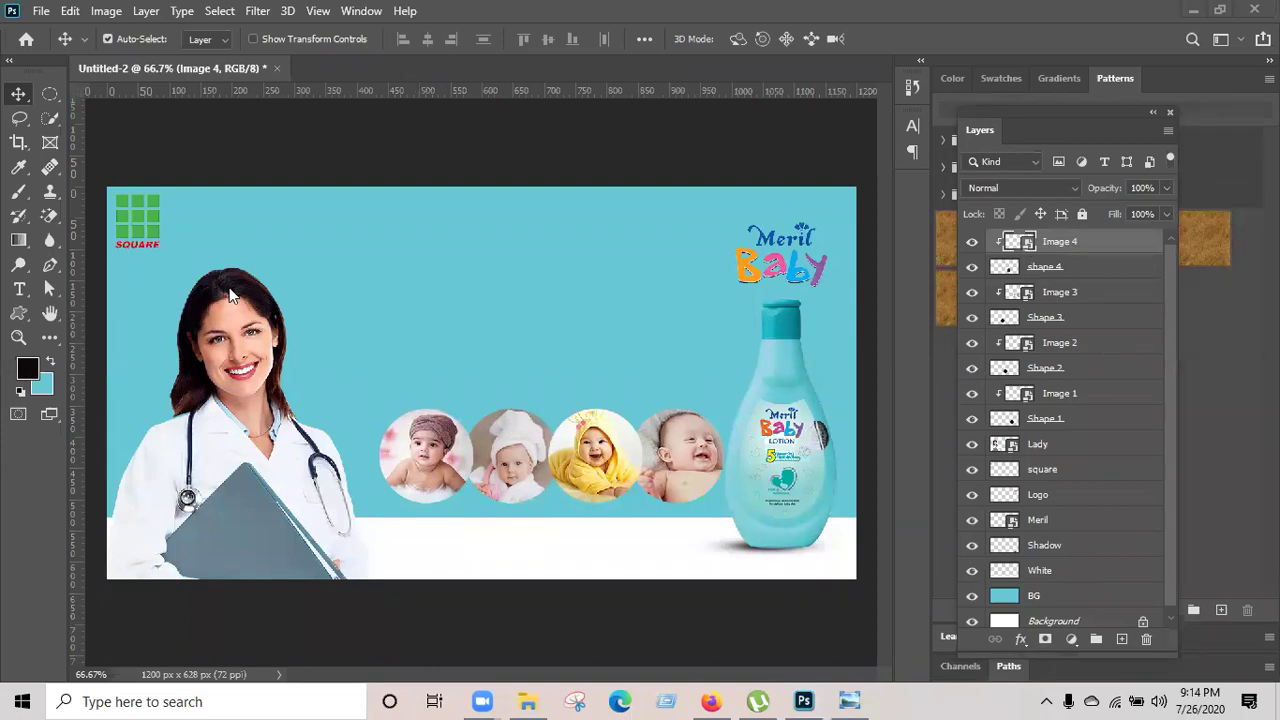
left_click(1062, 271)
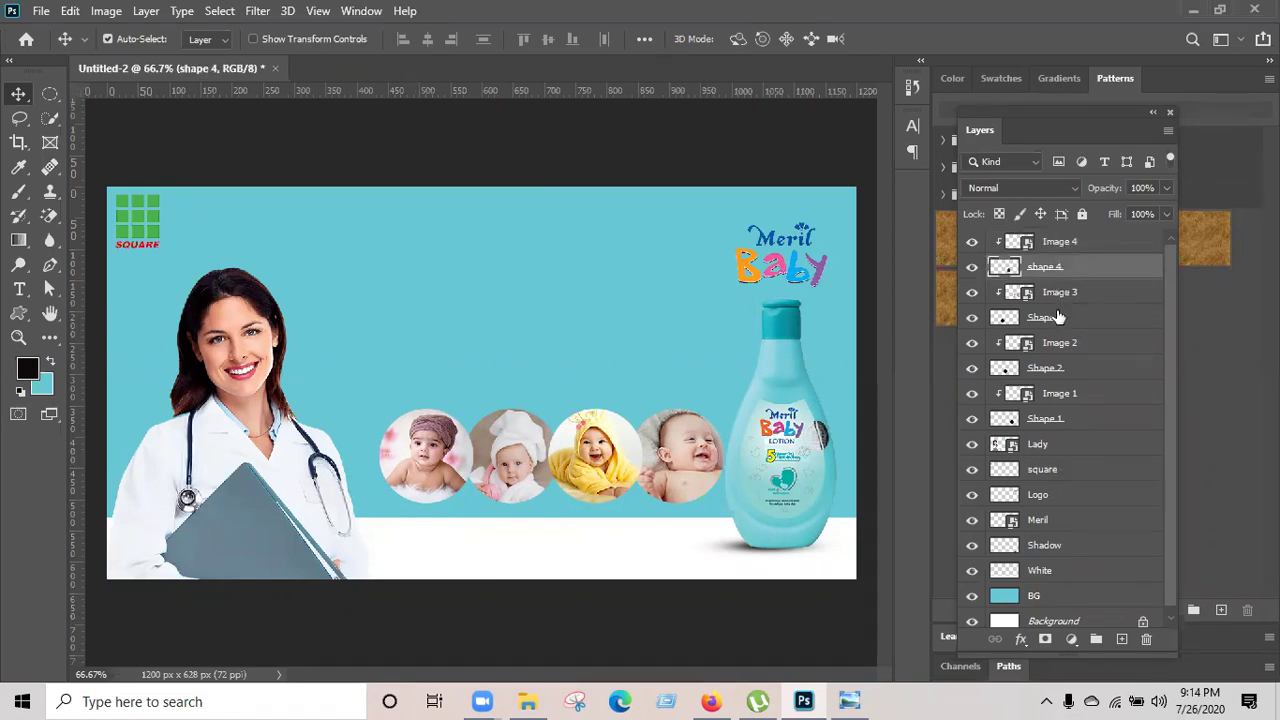
left_click(1062, 318, "ctrl")
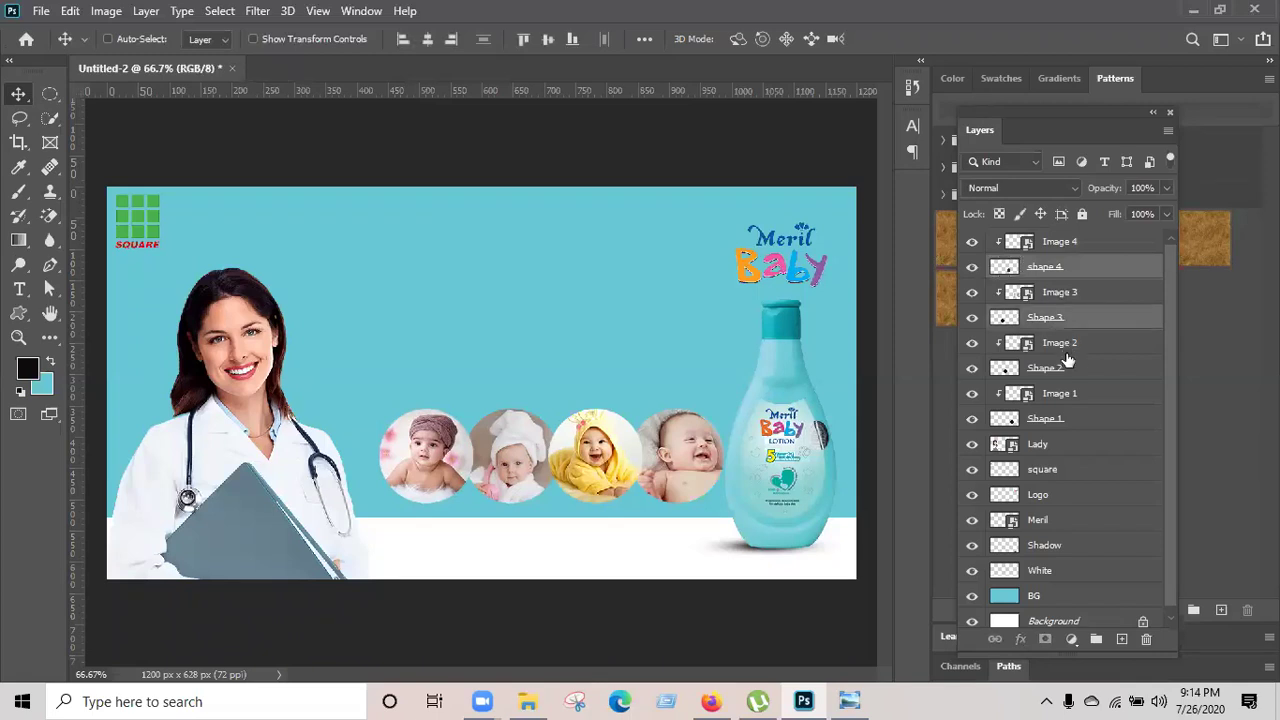
left_click(1064, 370, "ctrl")
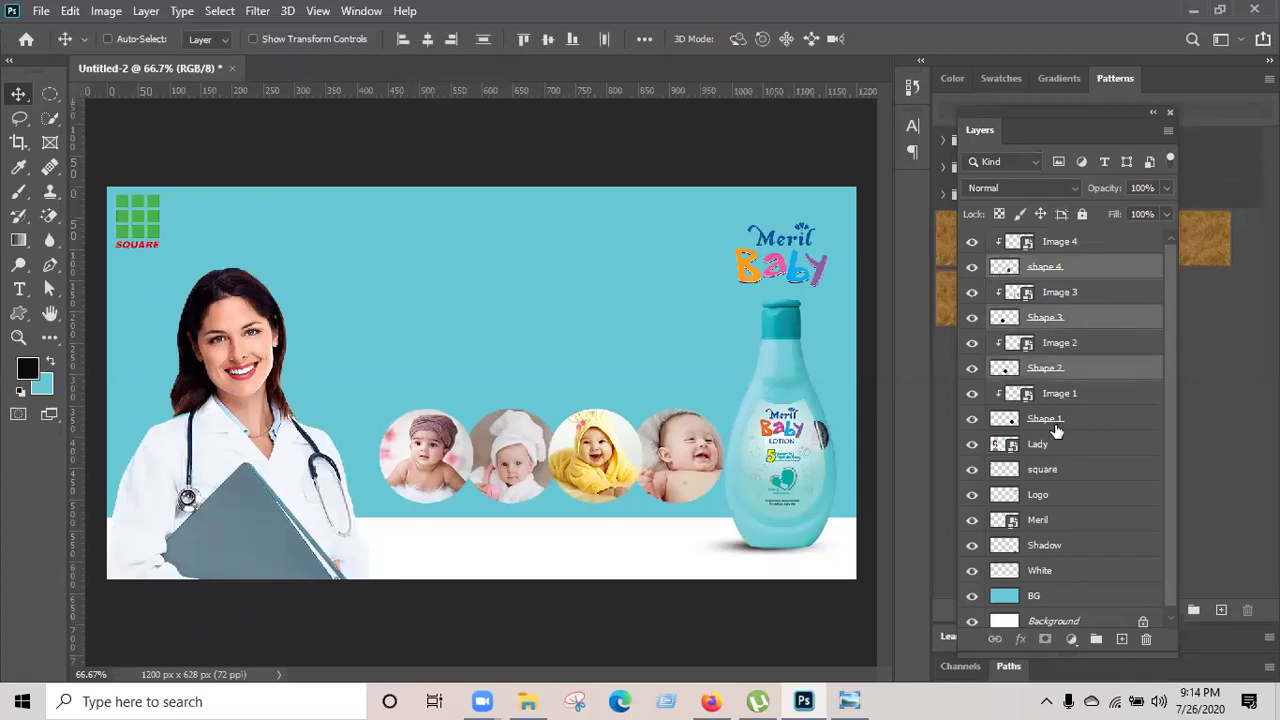
left_click(1056, 430, "ctrl")
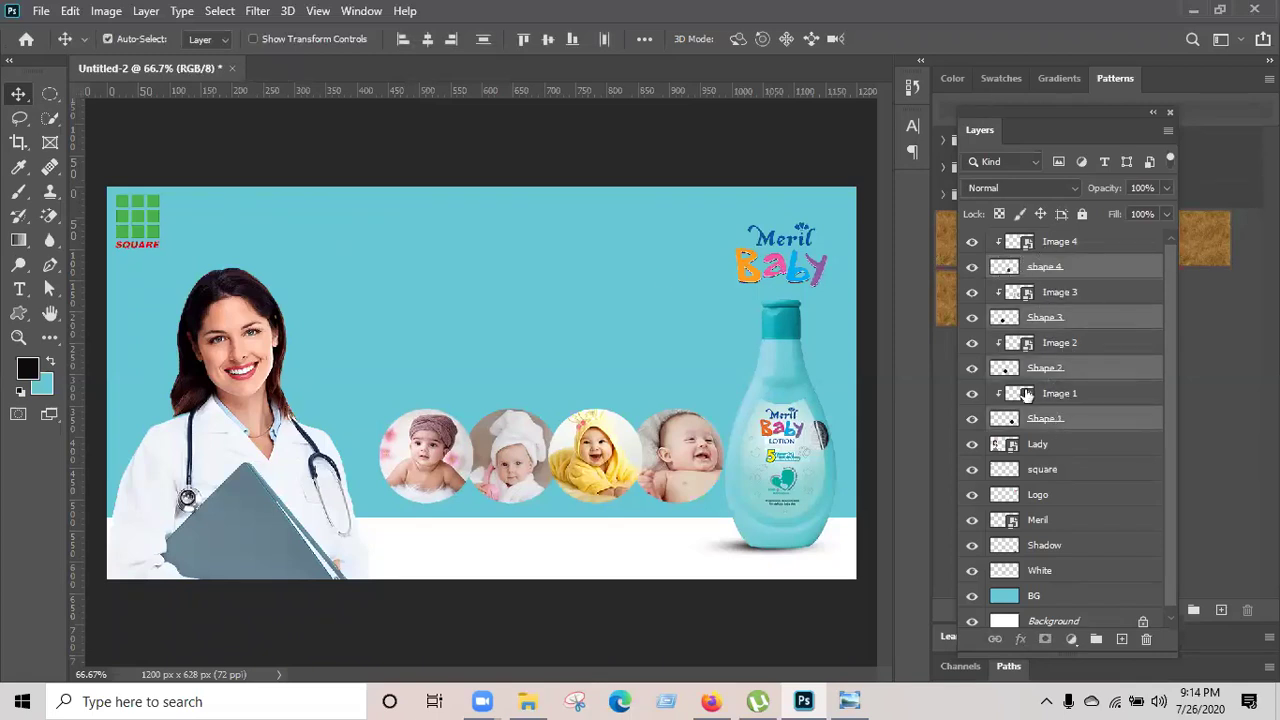
left_click(572, 43)
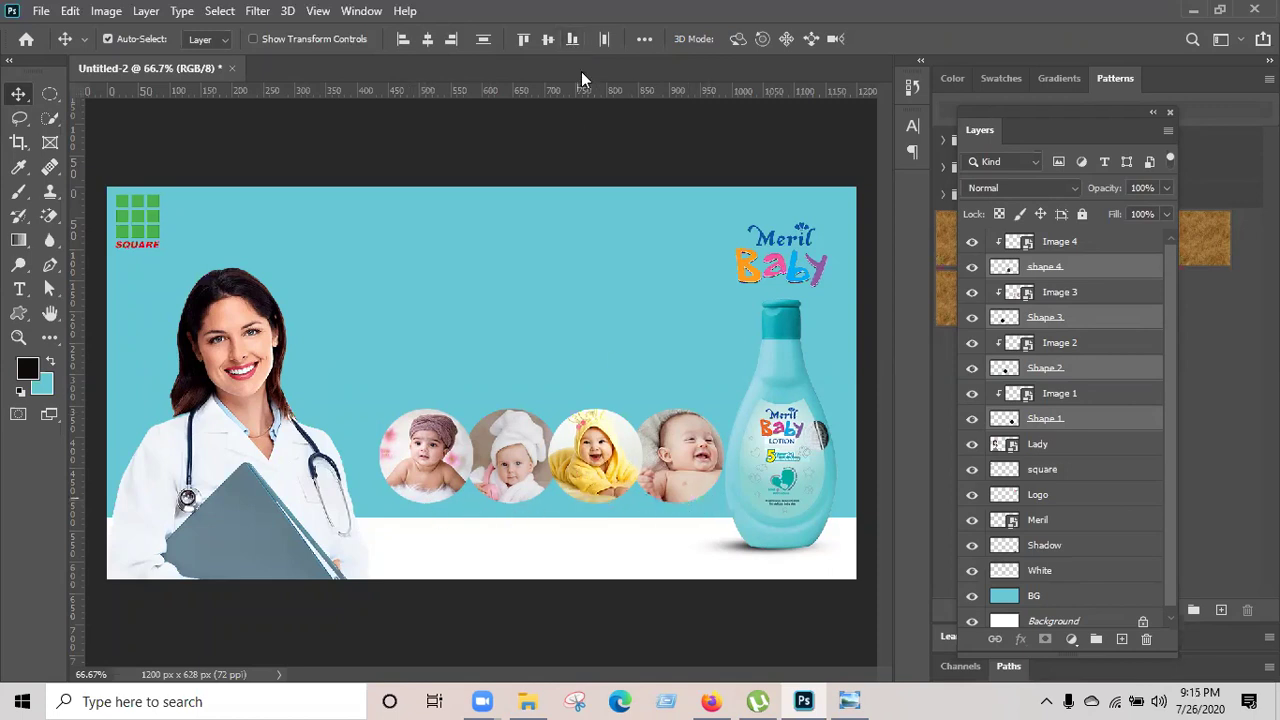
left_click(566, 118)
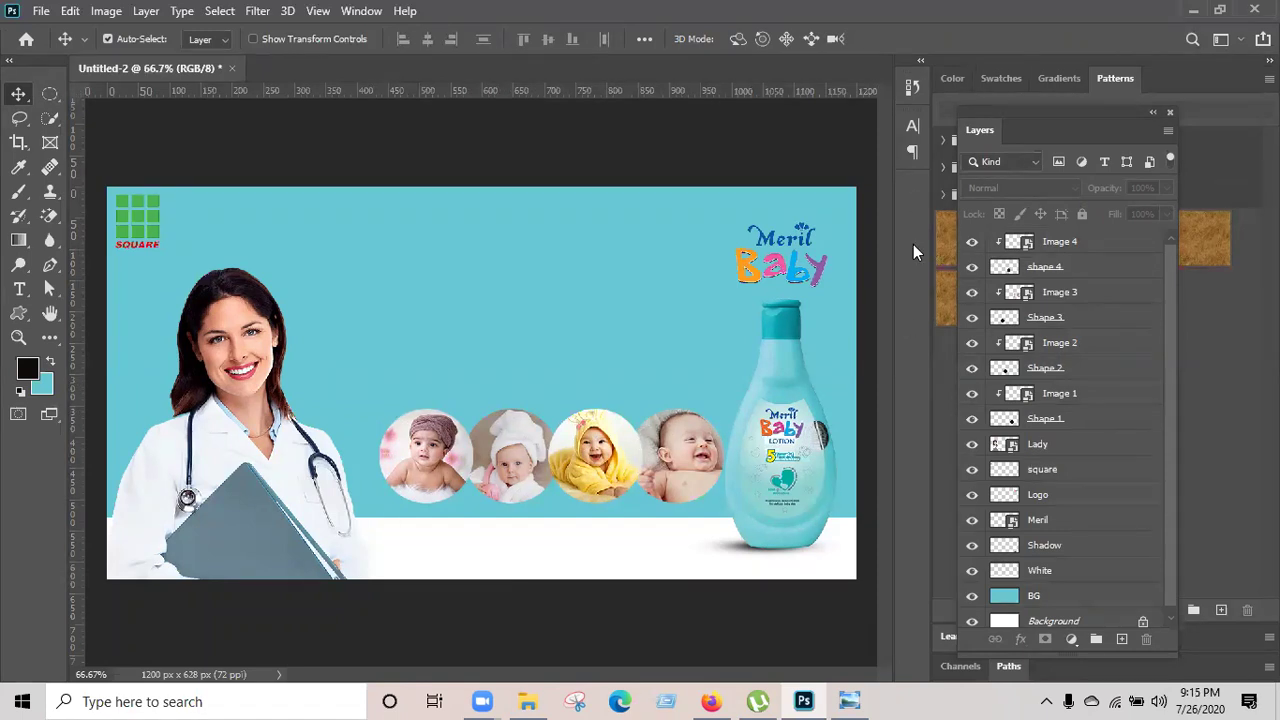
Add a Stroke layer style to the shape 4 layer and set the stroke color to white (ffffff).
left_click(1070, 274)
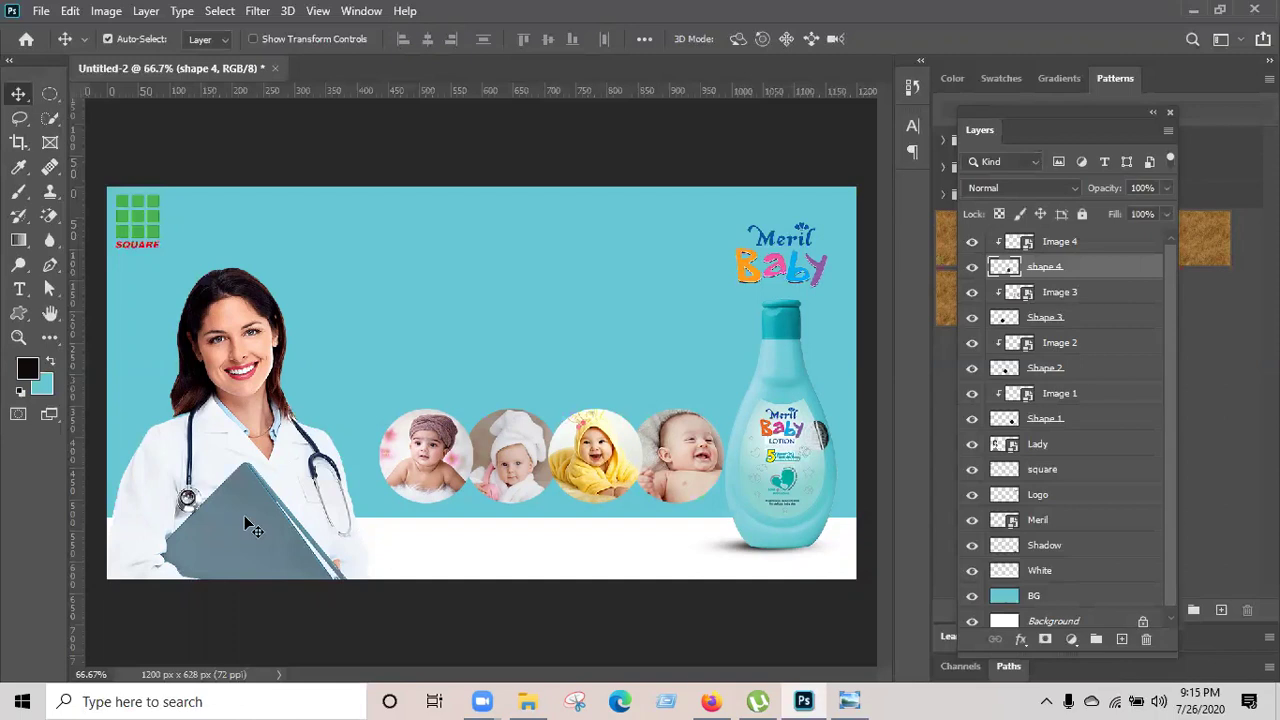
left_click(972, 266)
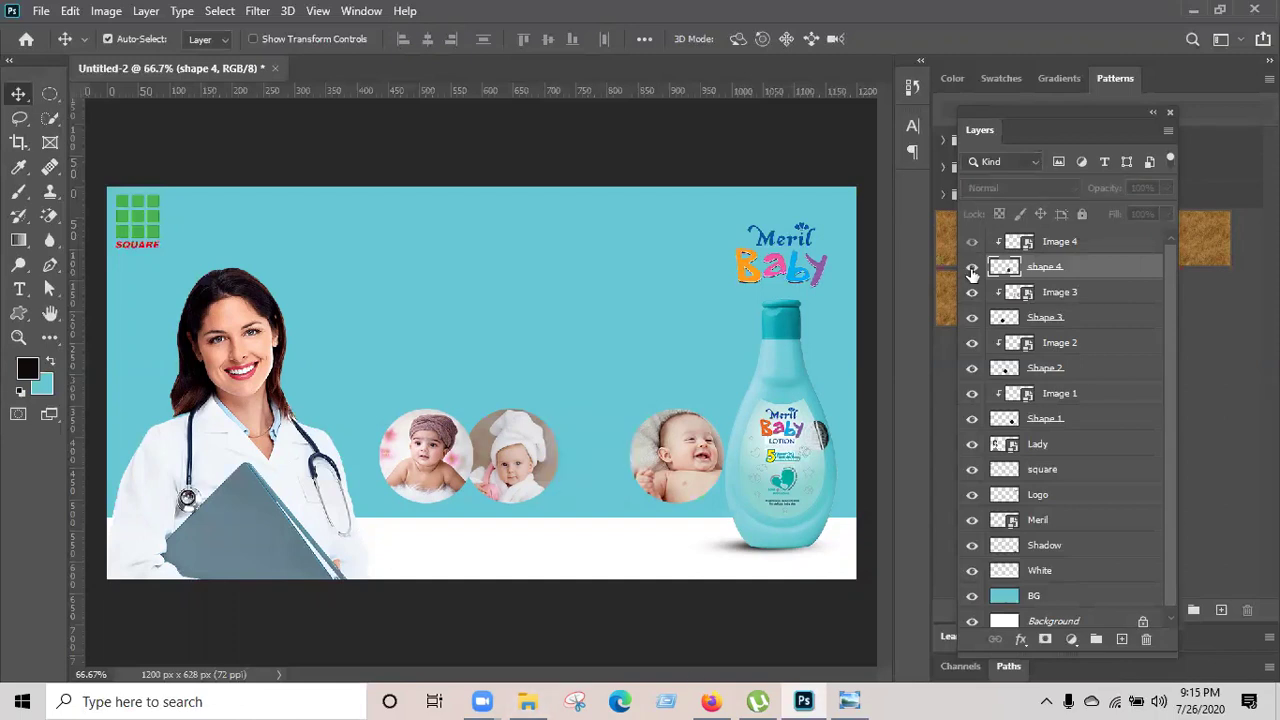
left_click(972, 266)
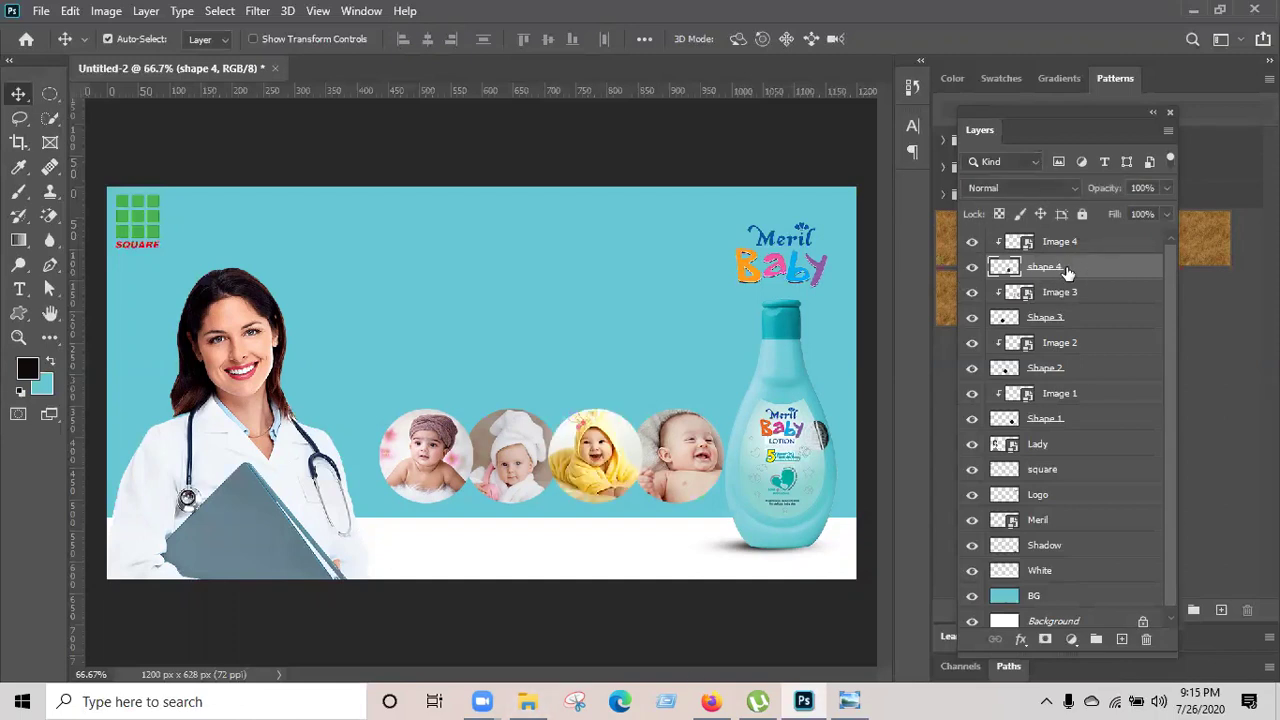
right_click(1120, 275)
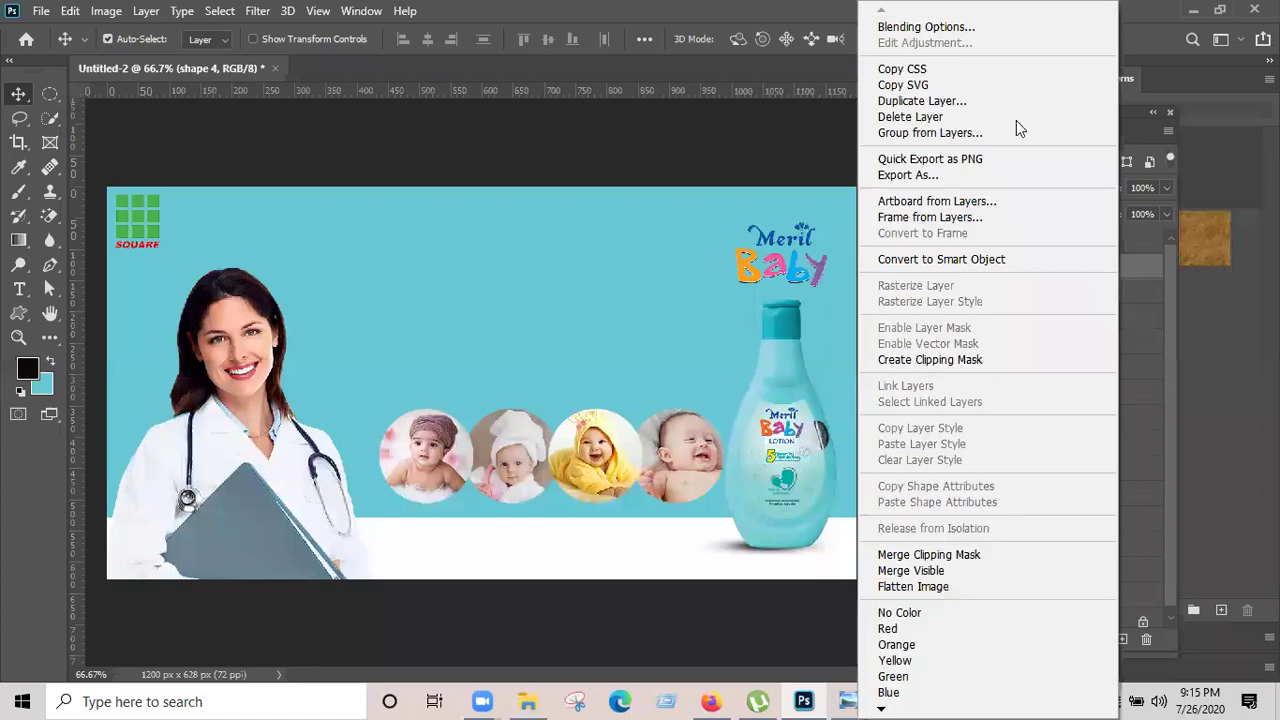
left_click(898, 28)
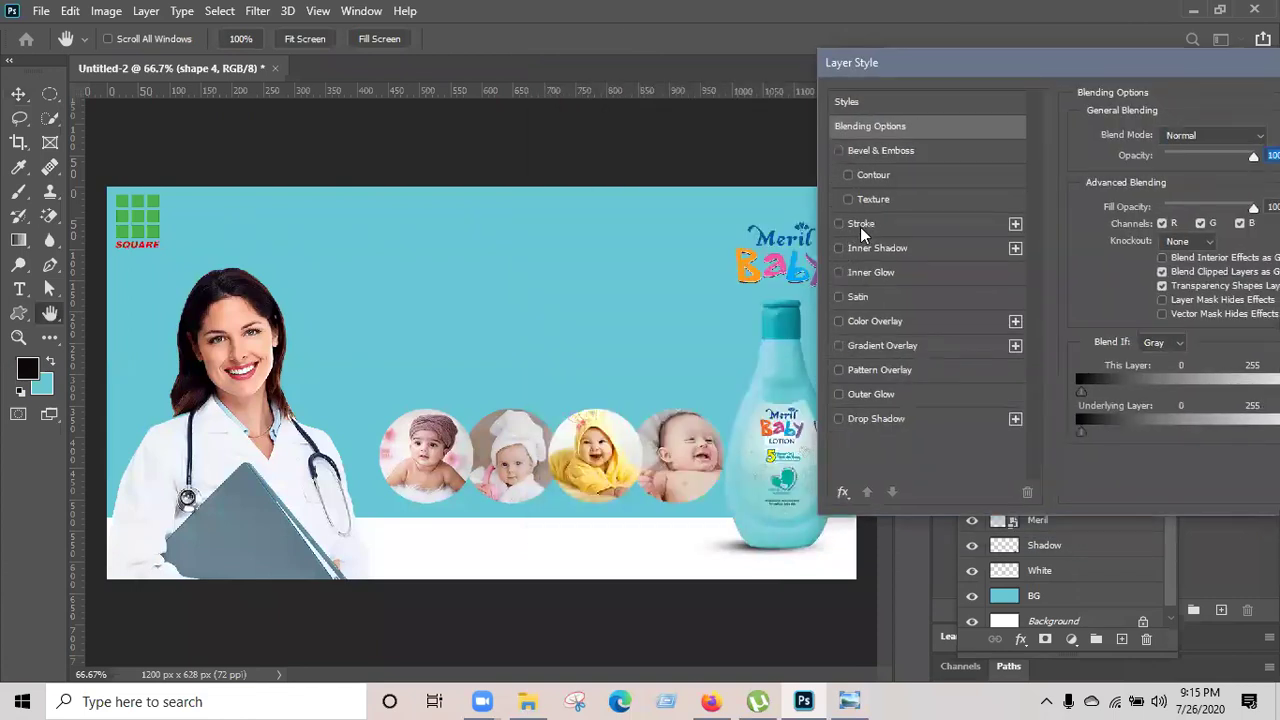
left_click(860, 227)
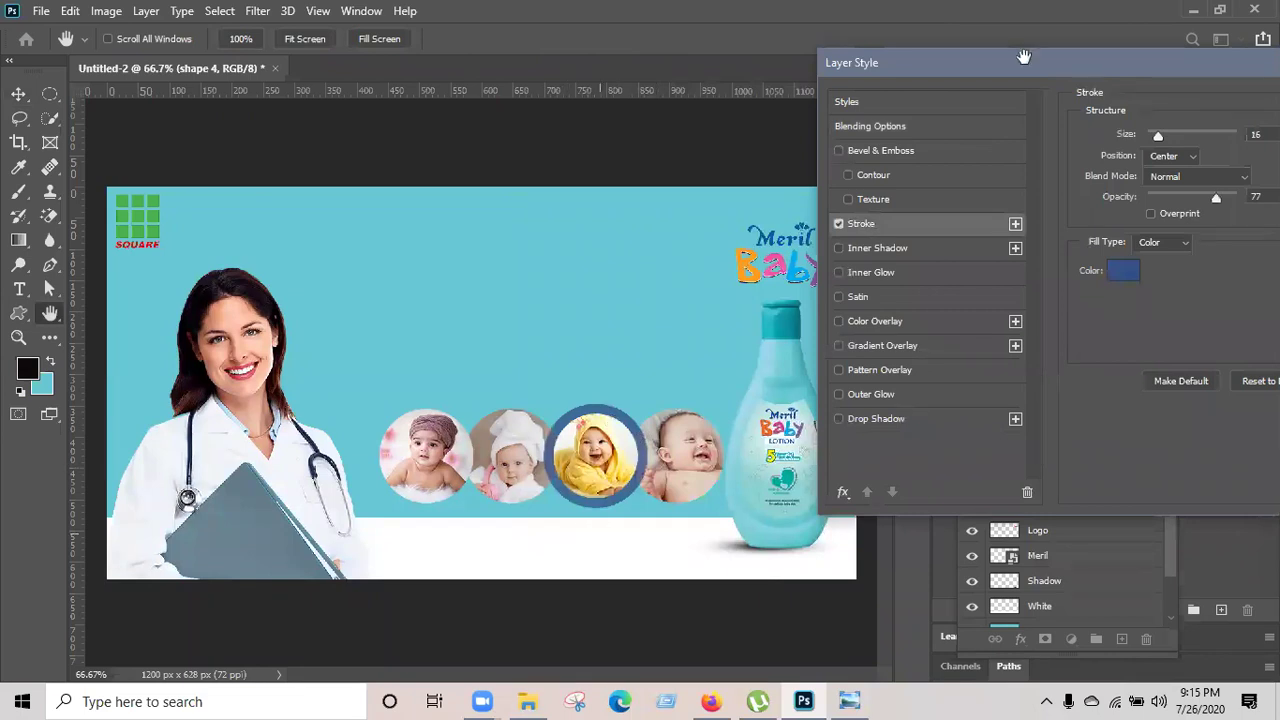
left_click_drag(1024, 56, 918, 119)
left_click(1017, 333)
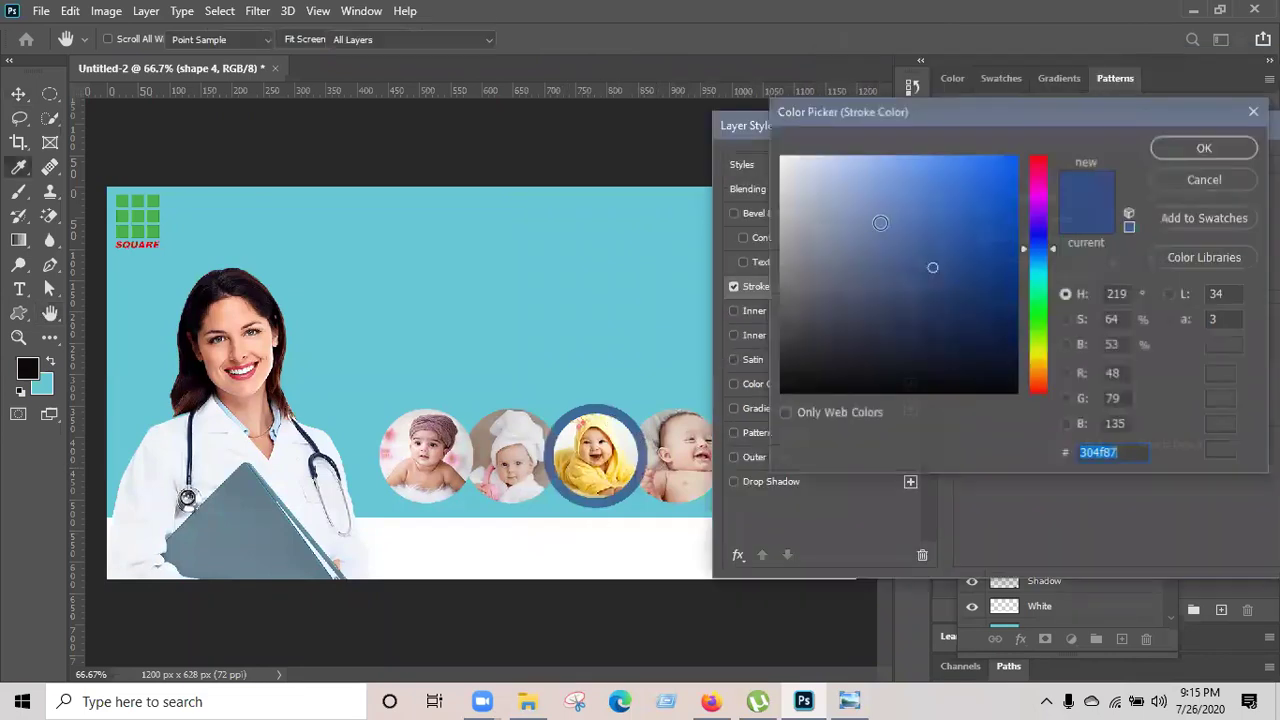
left_click_drag(880, 222, 766, 132)
left_click(1168, 148)
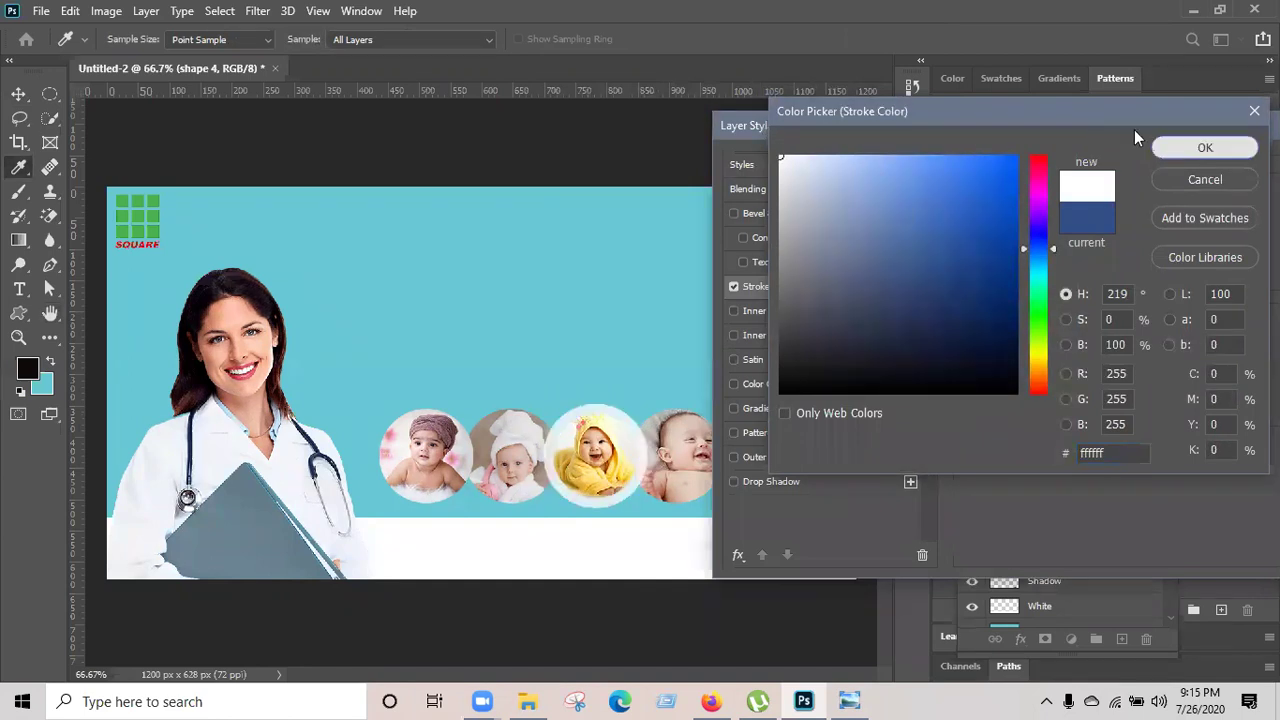
Set shape 4's stroke size to 3 px, try the other stroke positions, and apply the style with position Center.
left_click_drag(1052, 200, 1038, 200)
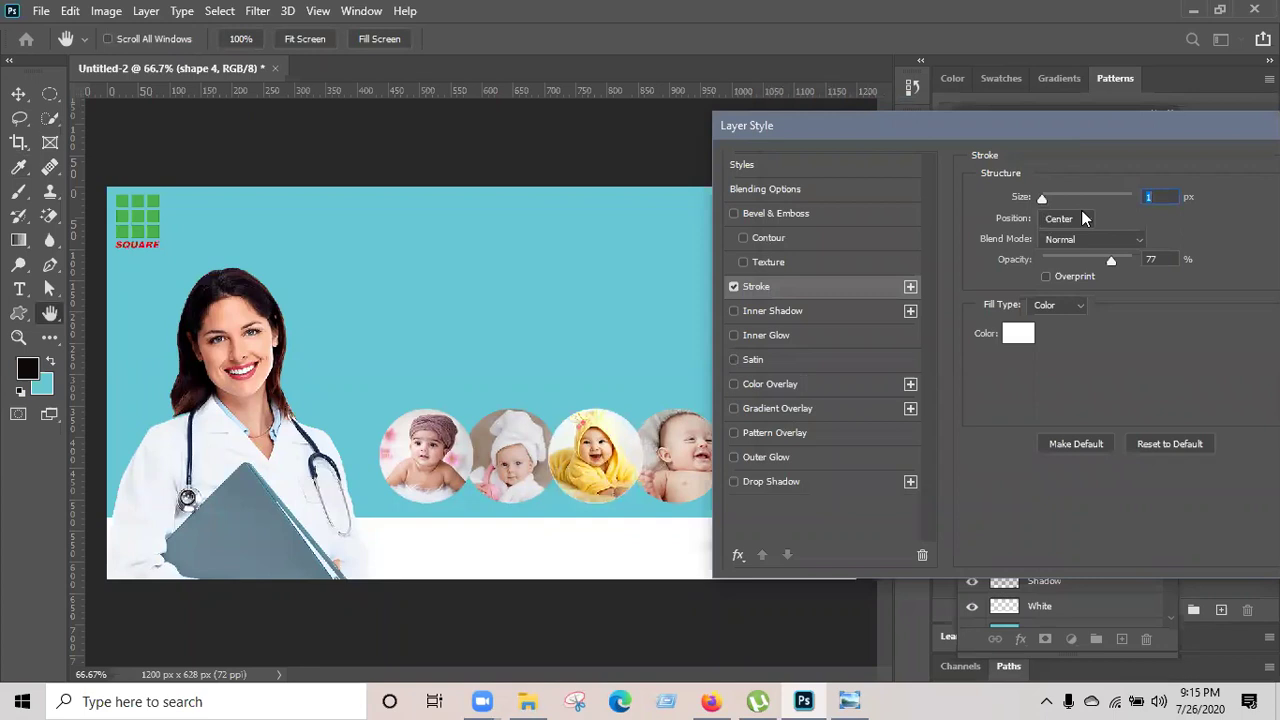
key("Down")
key("Up")
key("Up")
left_click_drag(1036, 122, 926, 112)
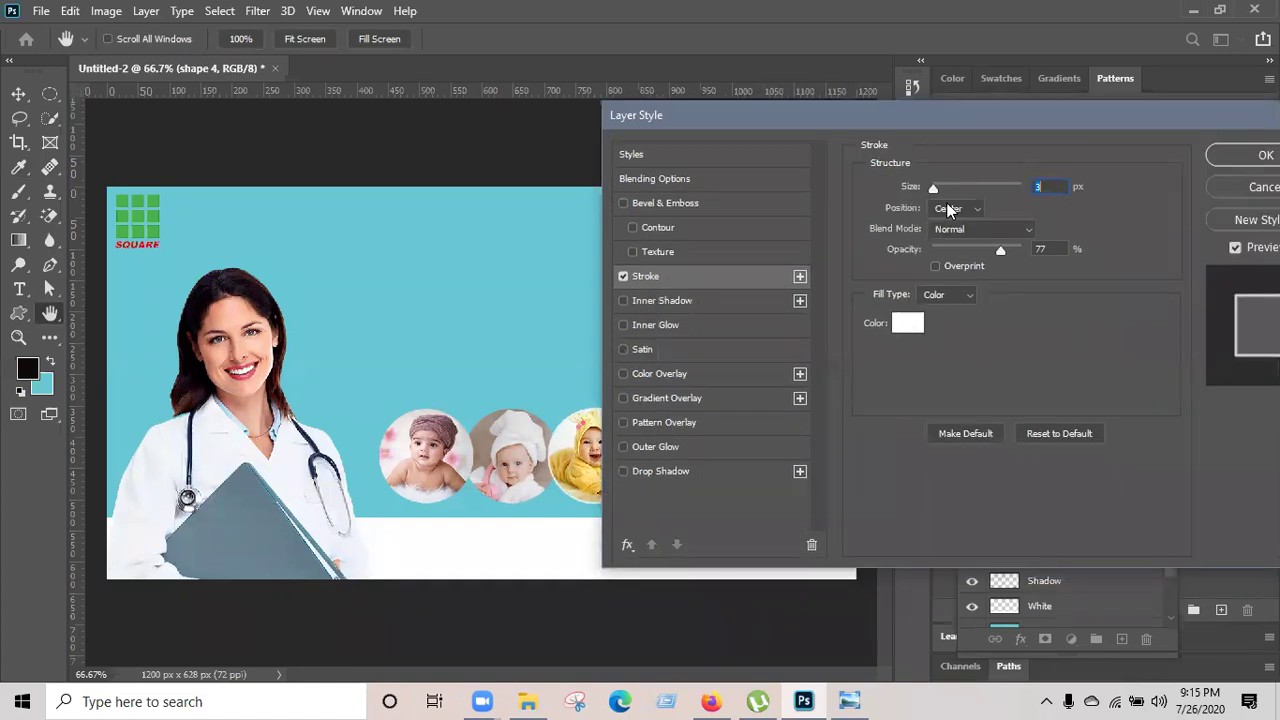
left_click(979, 212)
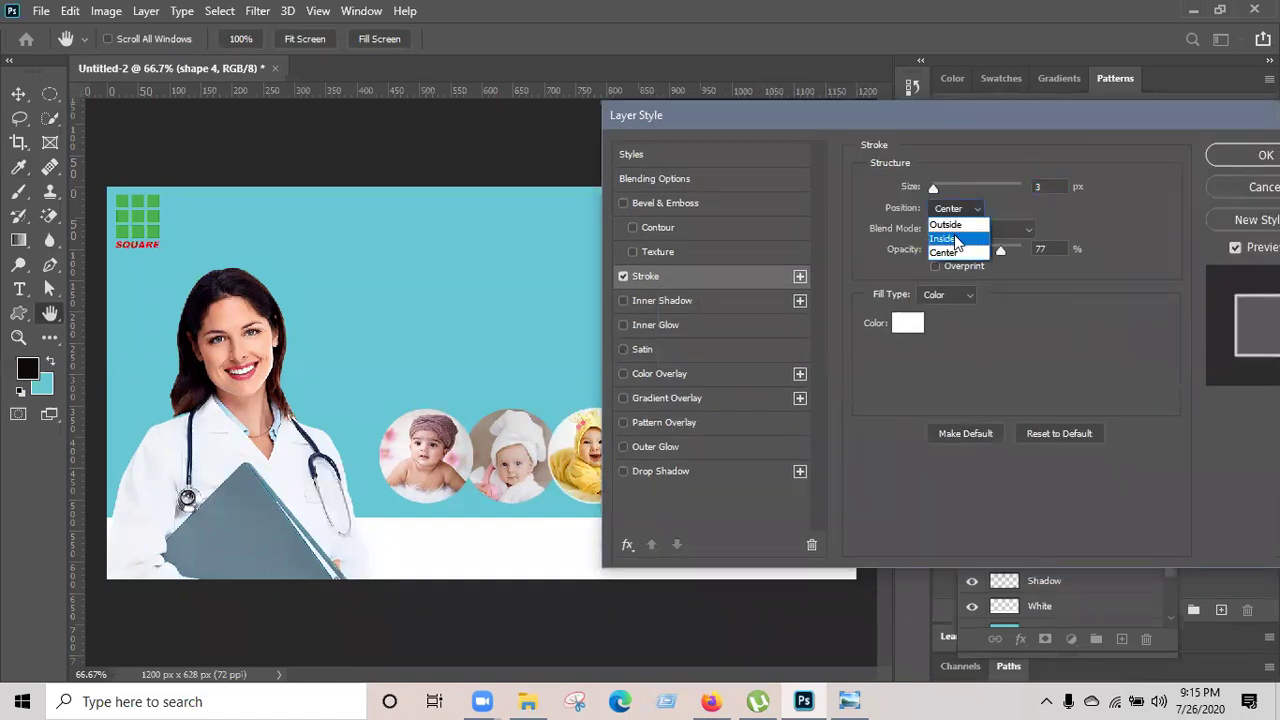
left_click(968, 238)
left_click(976, 212)
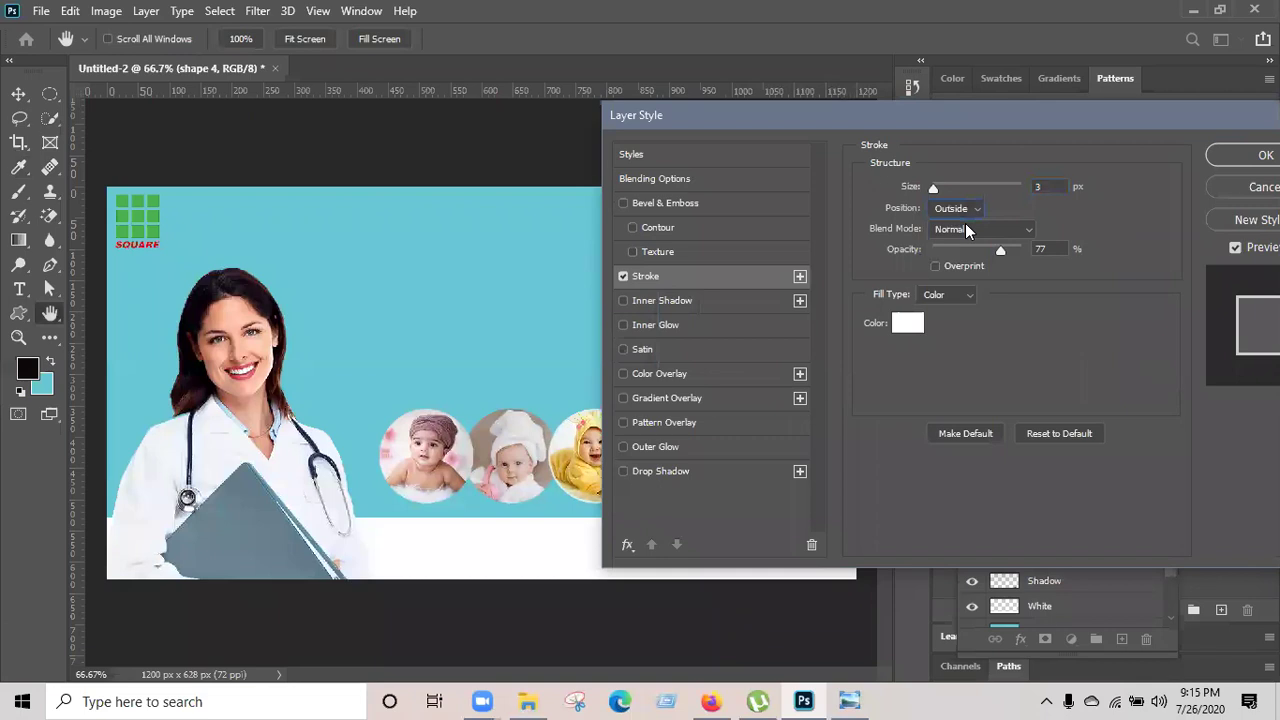
left_click(960, 208)
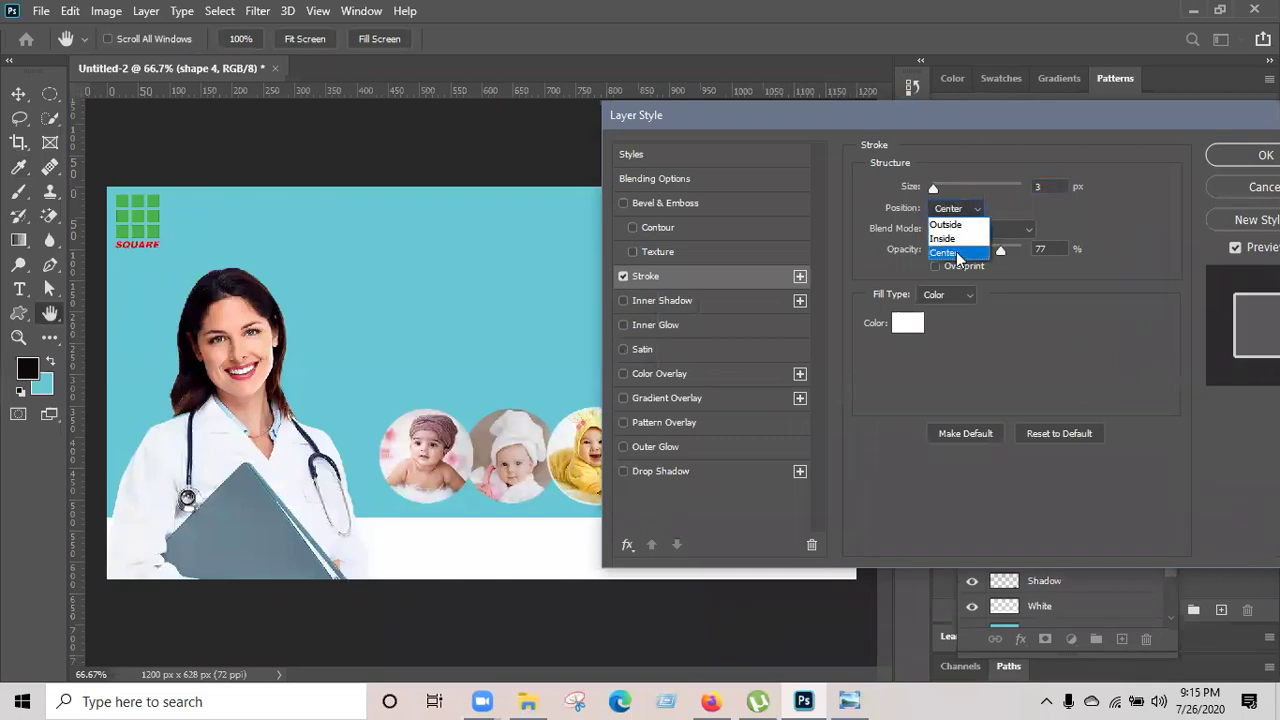
left_click(955, 253)
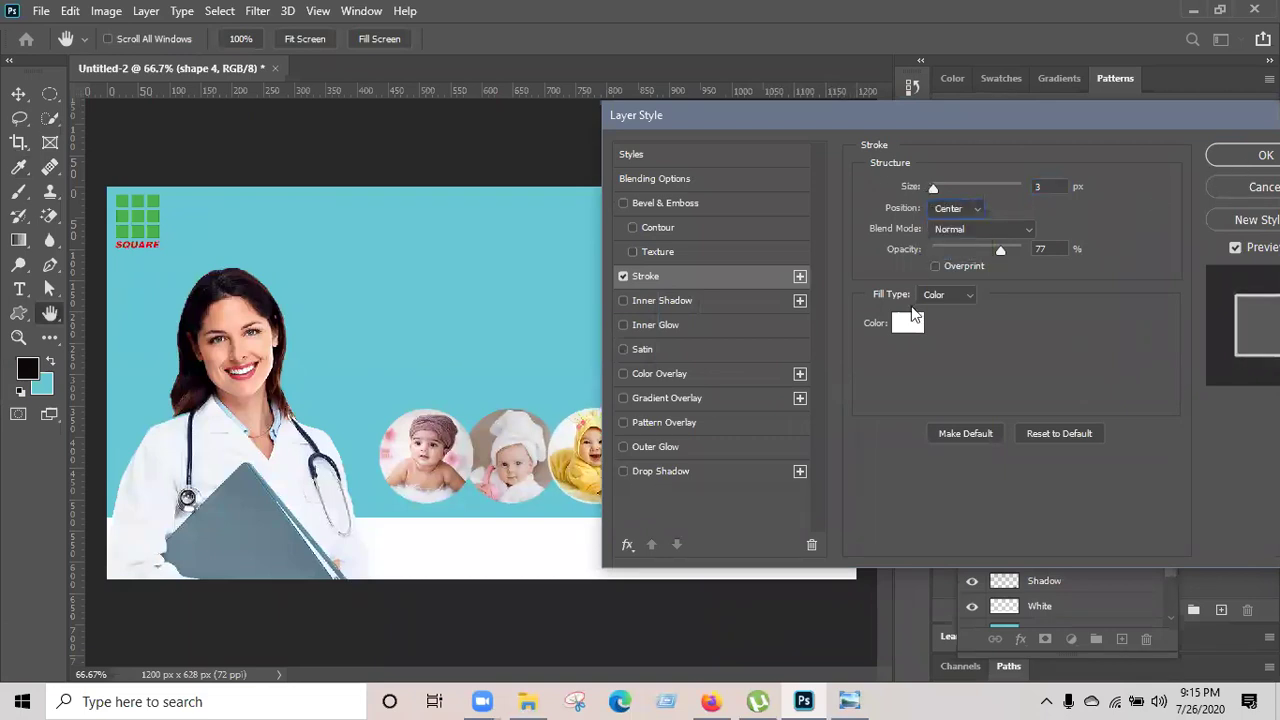
left_click(1262, 155)
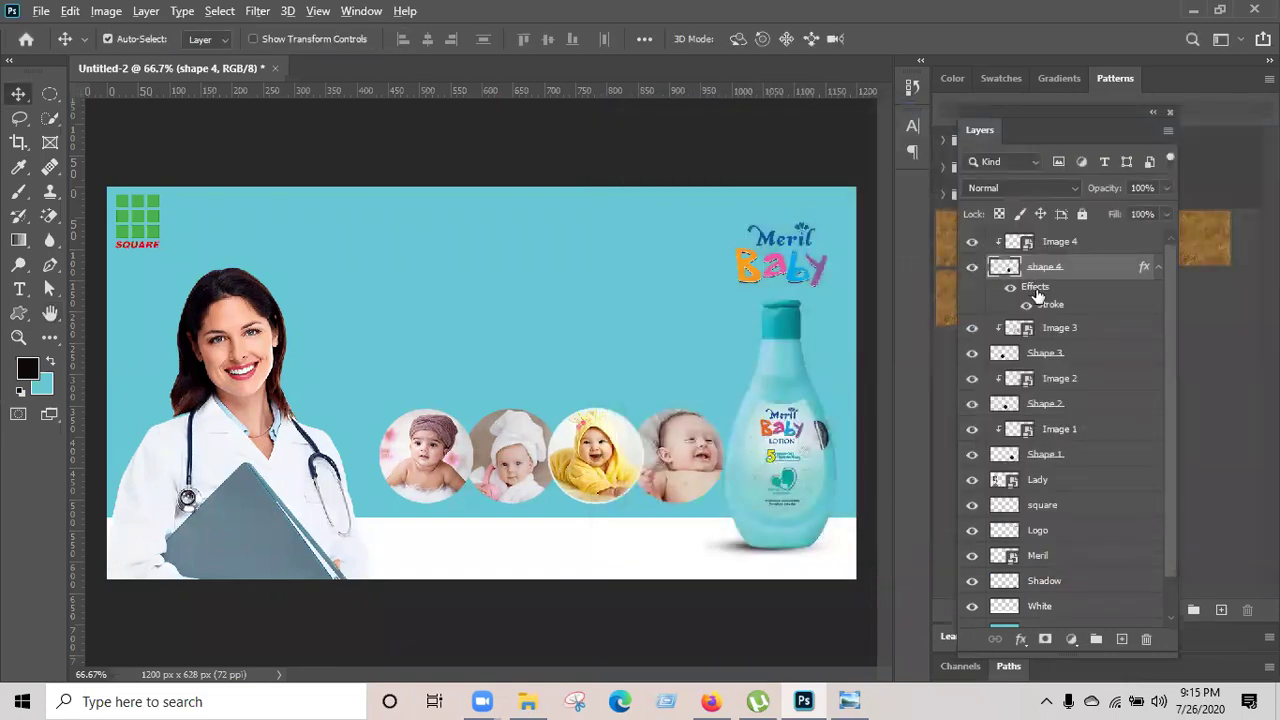
Copy shape 4's stroke effect to the Shape 3, Shape 2 and Shape 1 layers, and check the meril-baby-lotion reference in Windows Photo Viewer.
mouse_move(1035, 292)
left_mouse_down()
mouse_move(1049, 352)
mouse_move(1046, 528)
left_mouse_up()
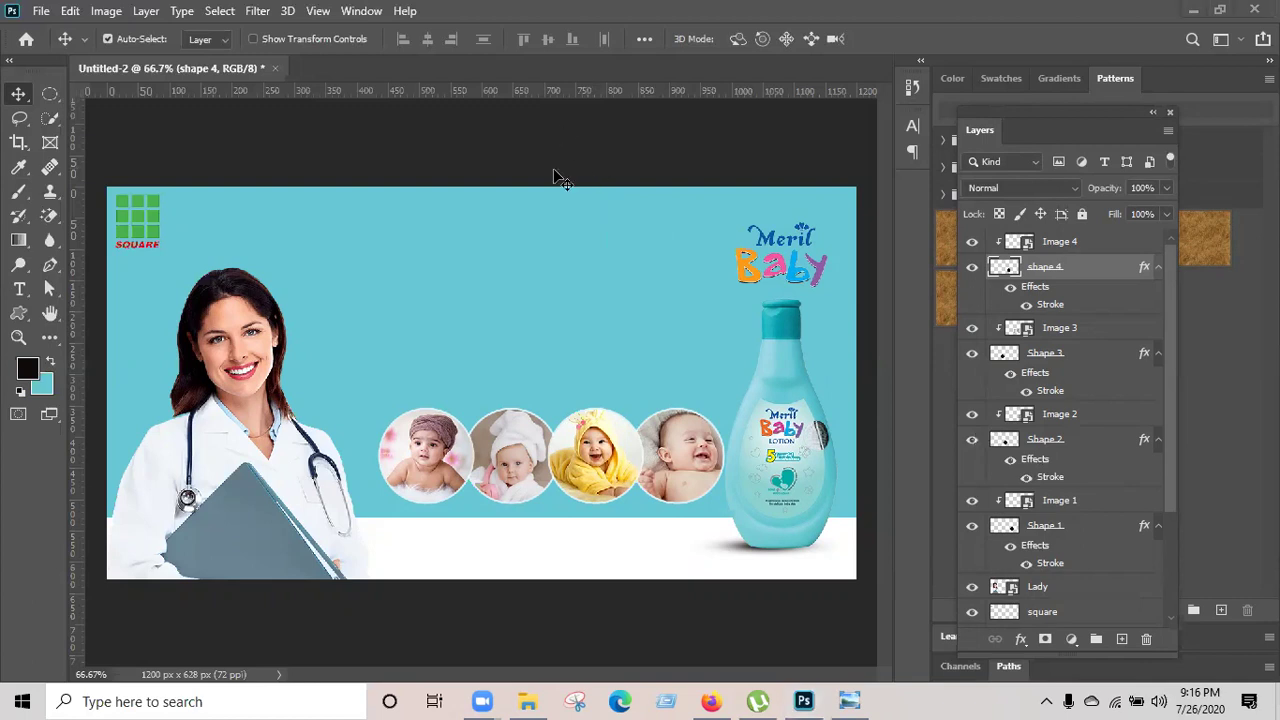
left_click(853, 699)
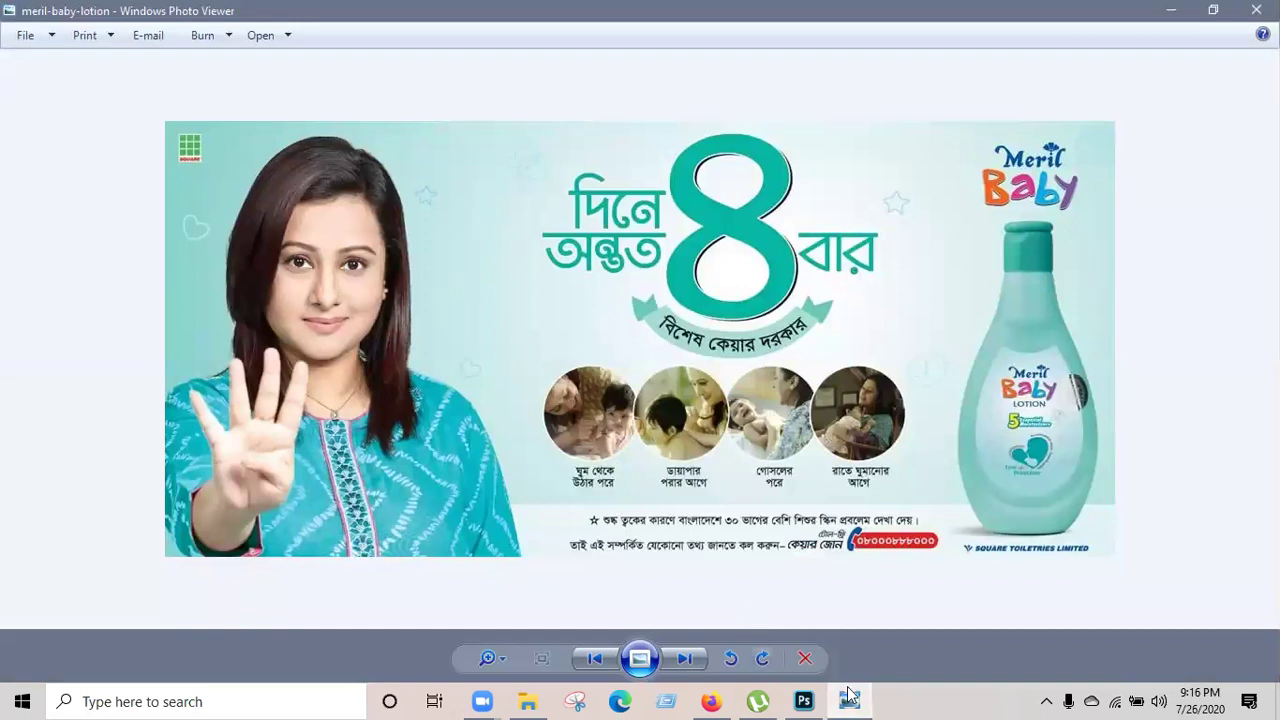
mouse_move(850, 699)
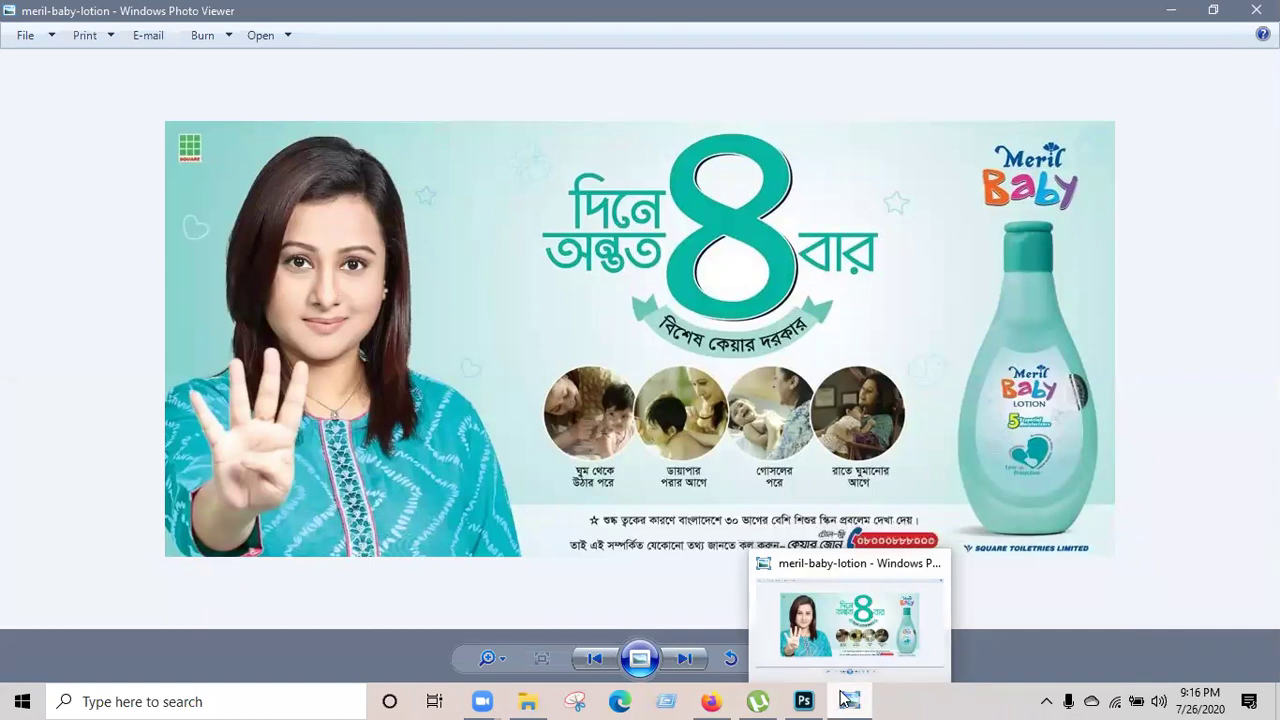
left_click(860, 699)
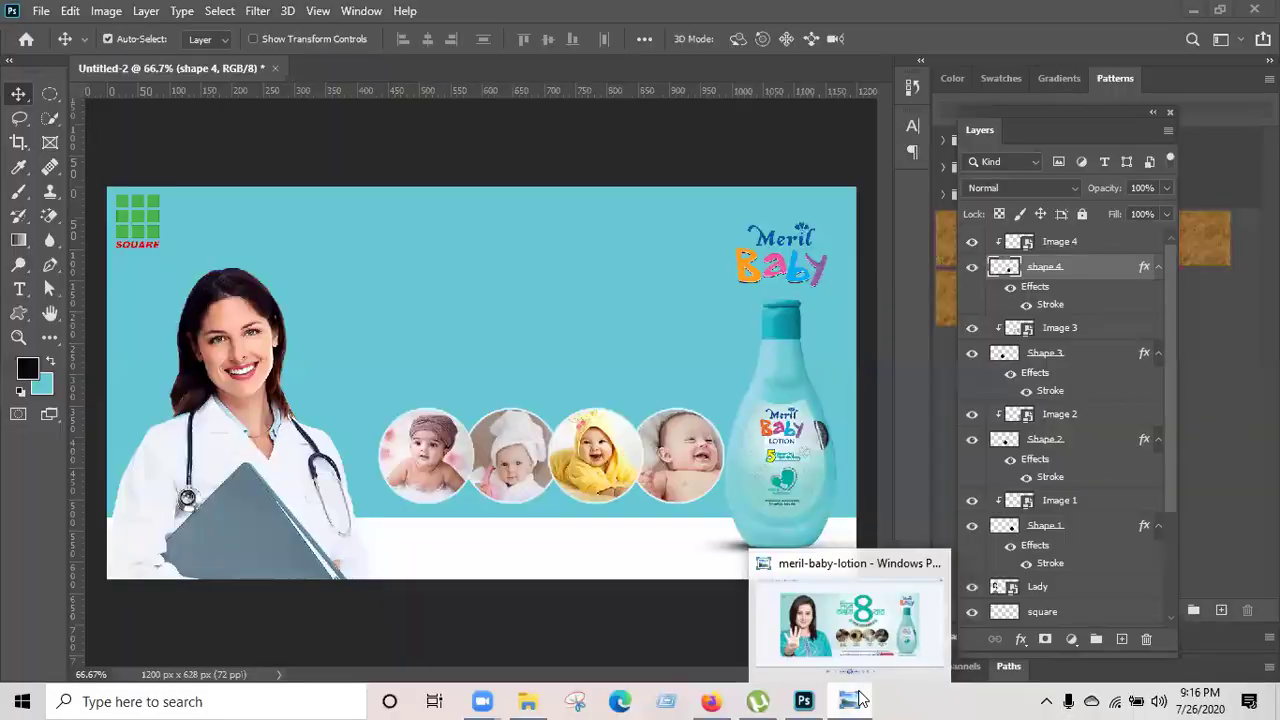
Review the Stroke settings in the shape 4 layer's style without changing them.
right_click(1085, 268)
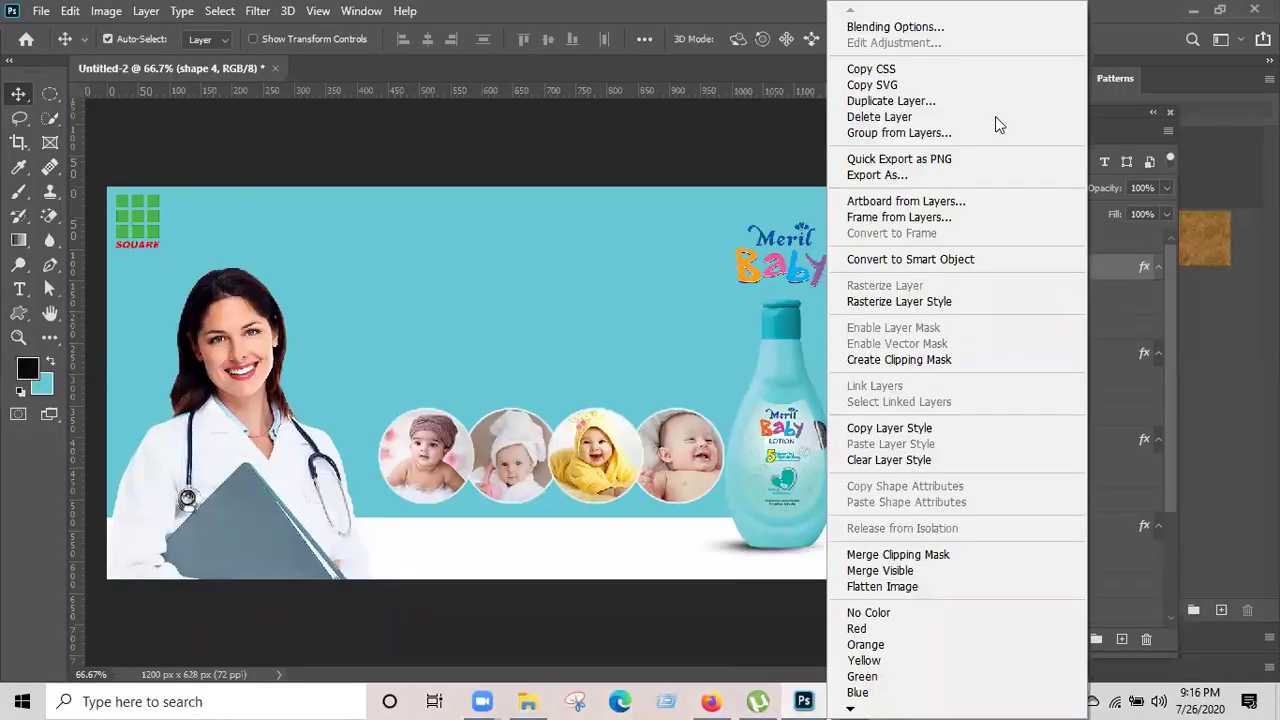
left_click(882, 28)
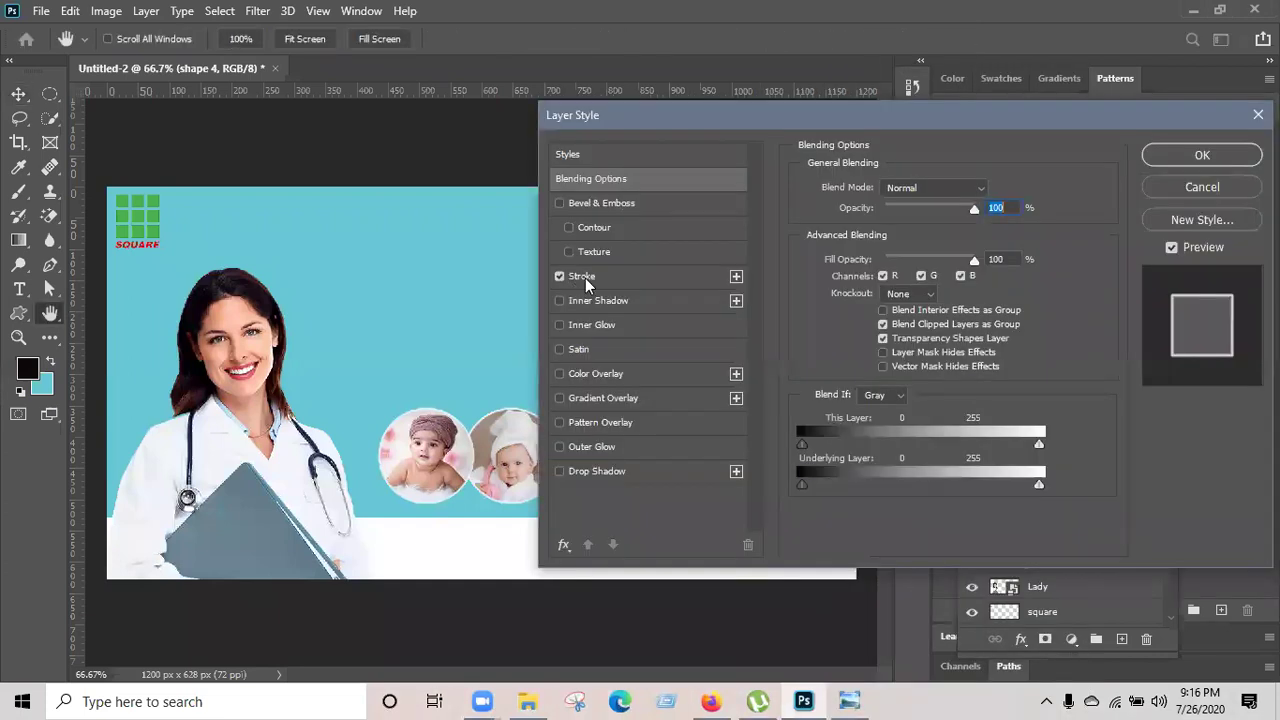
left_click(588, 277)
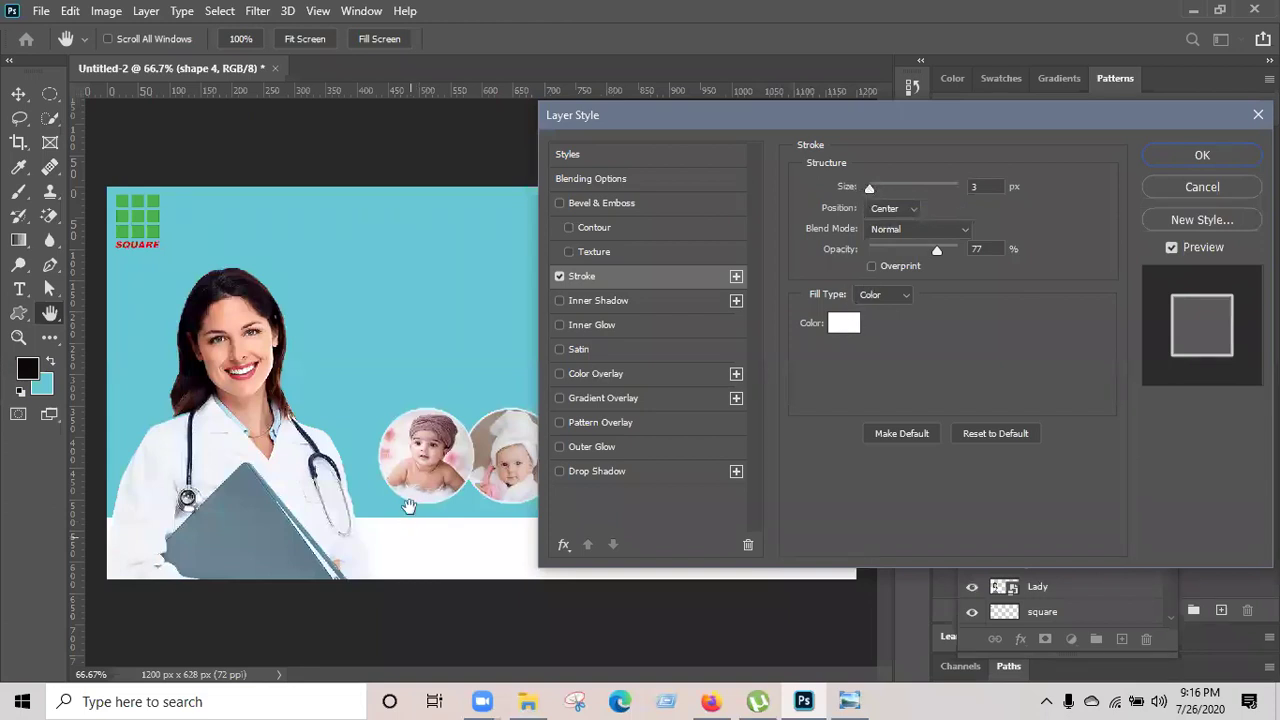
left_click(1160, 154)
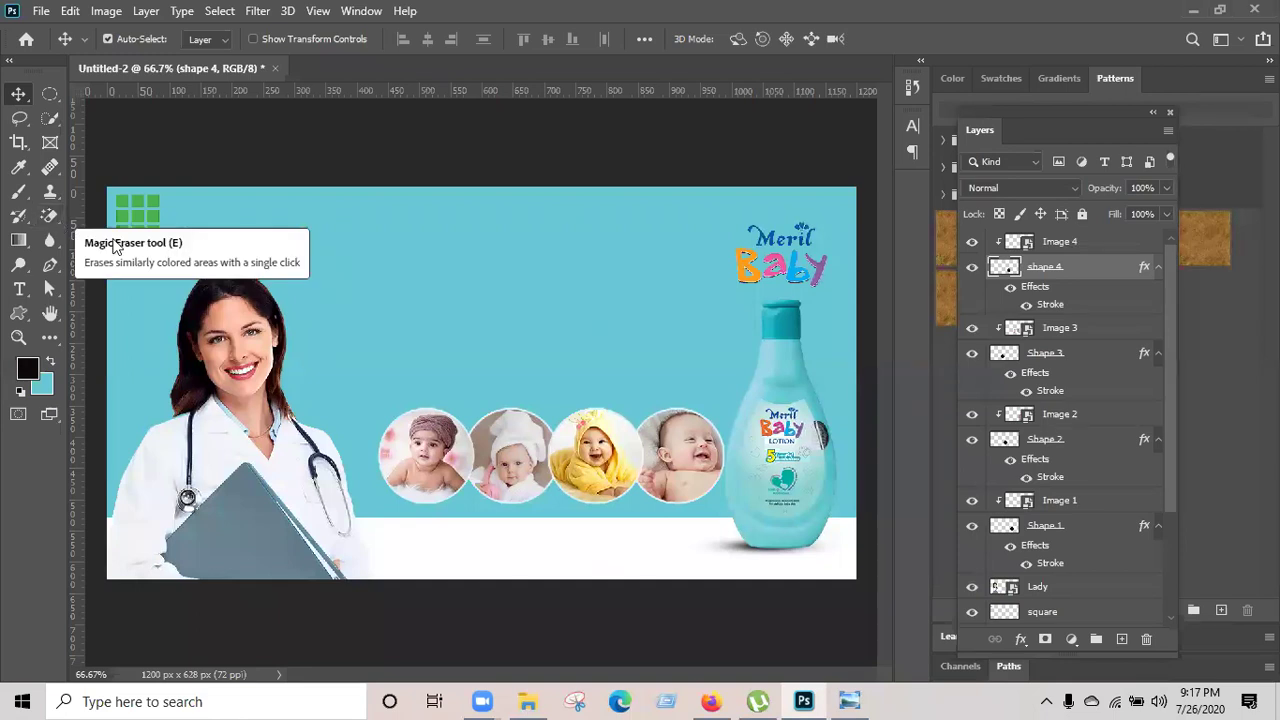
left_click(50, 216)
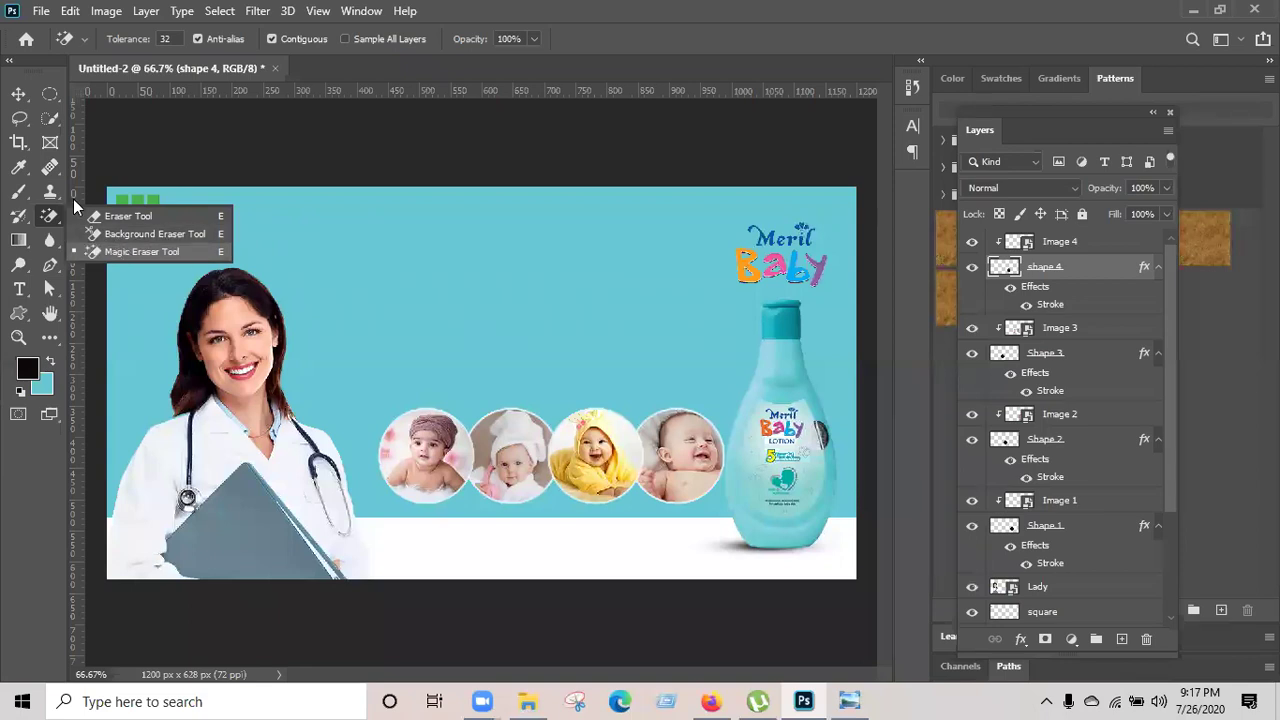
left_click(620, 38)
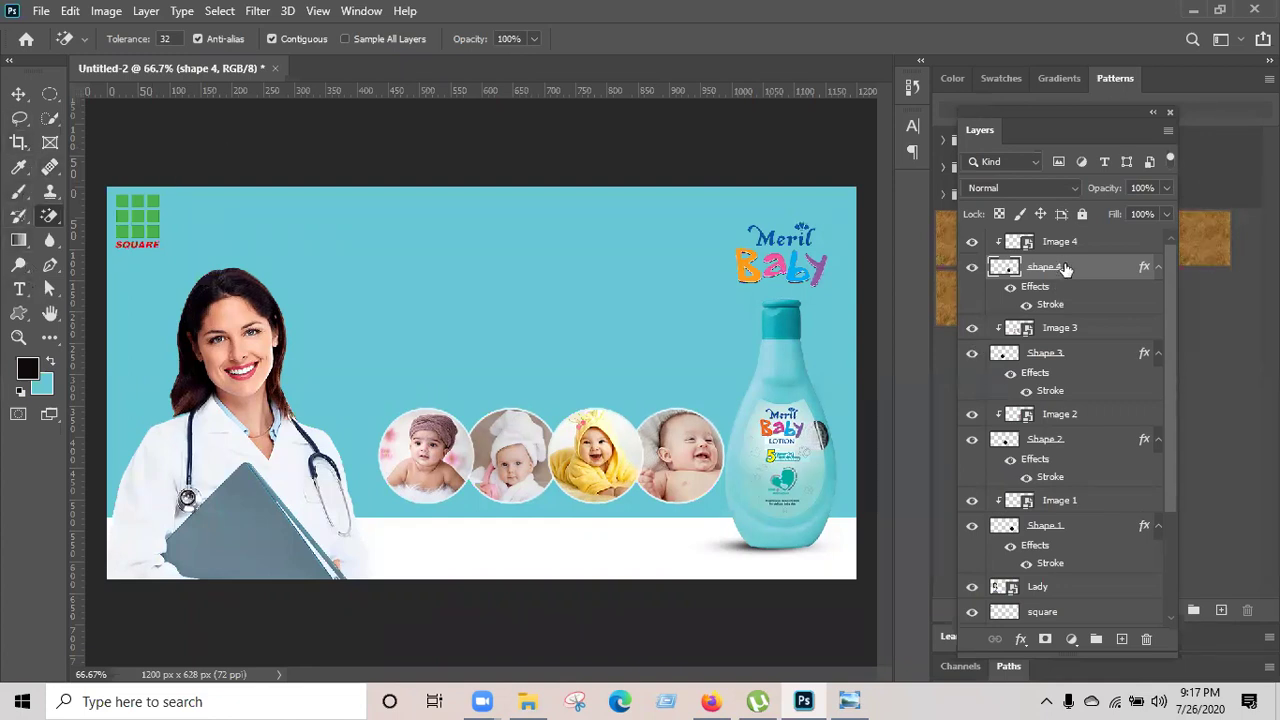
Select the Image 4 layer, activate the Type tool, and look at the meril-baby-lotion reference in Windows Photo Viewer.
left_click(1098, 238)
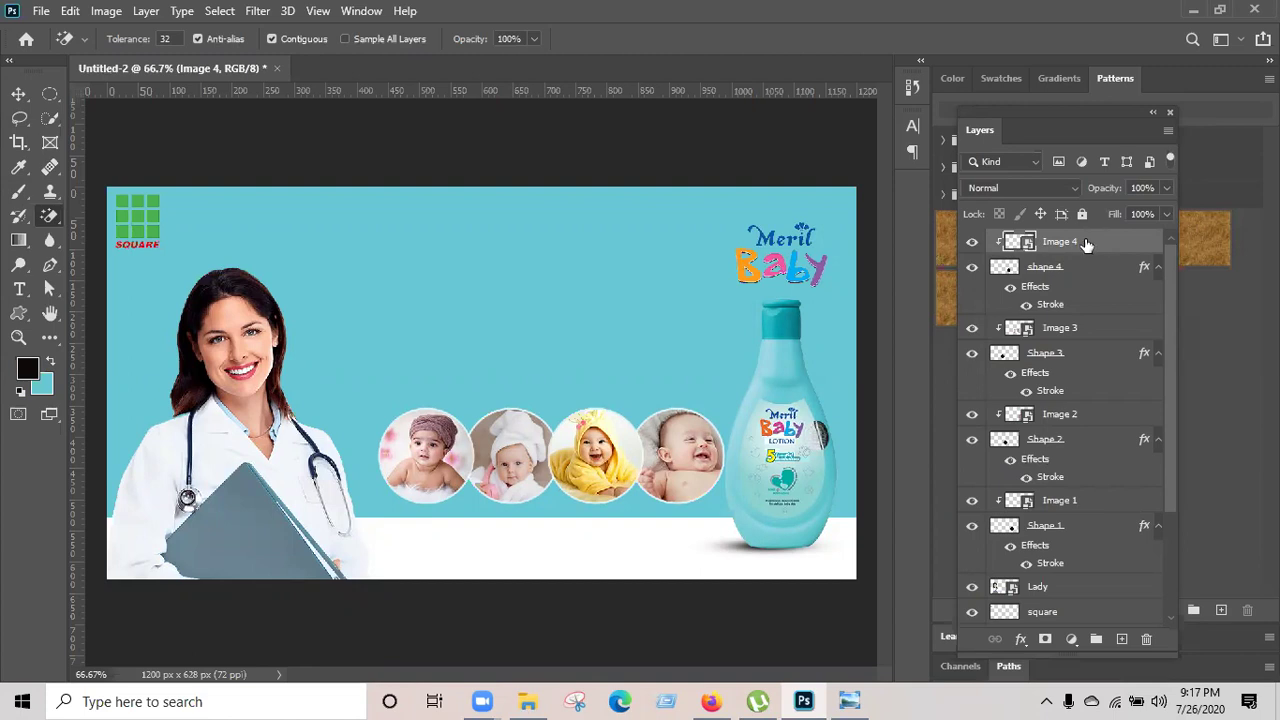
left_click(19, 289)
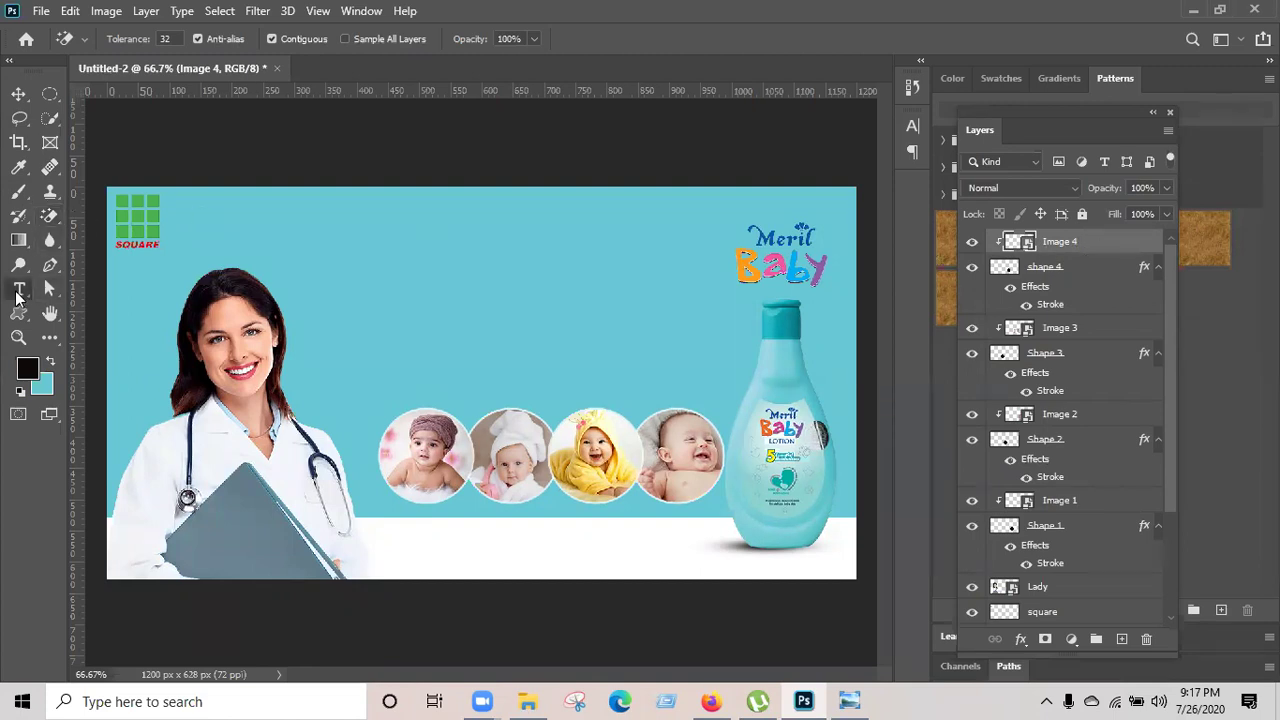
left_click(157, 213)
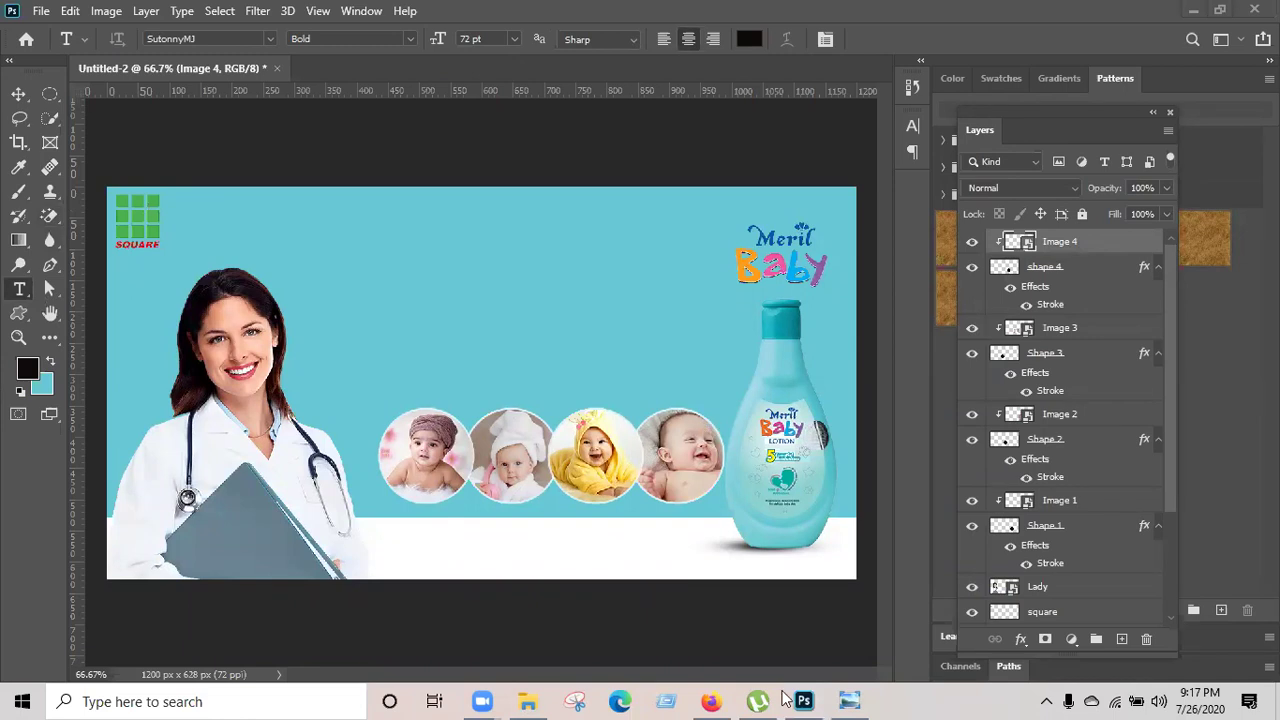
left_click(852, 700)
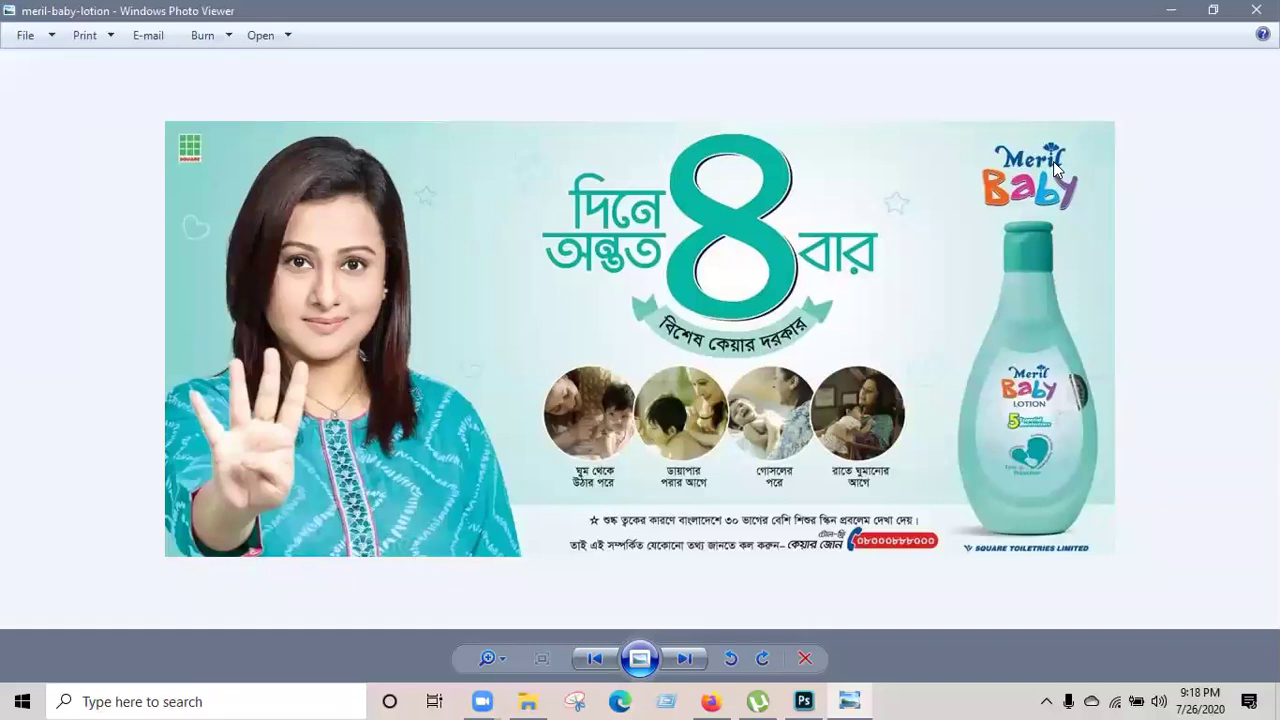
key("alt+Tab")
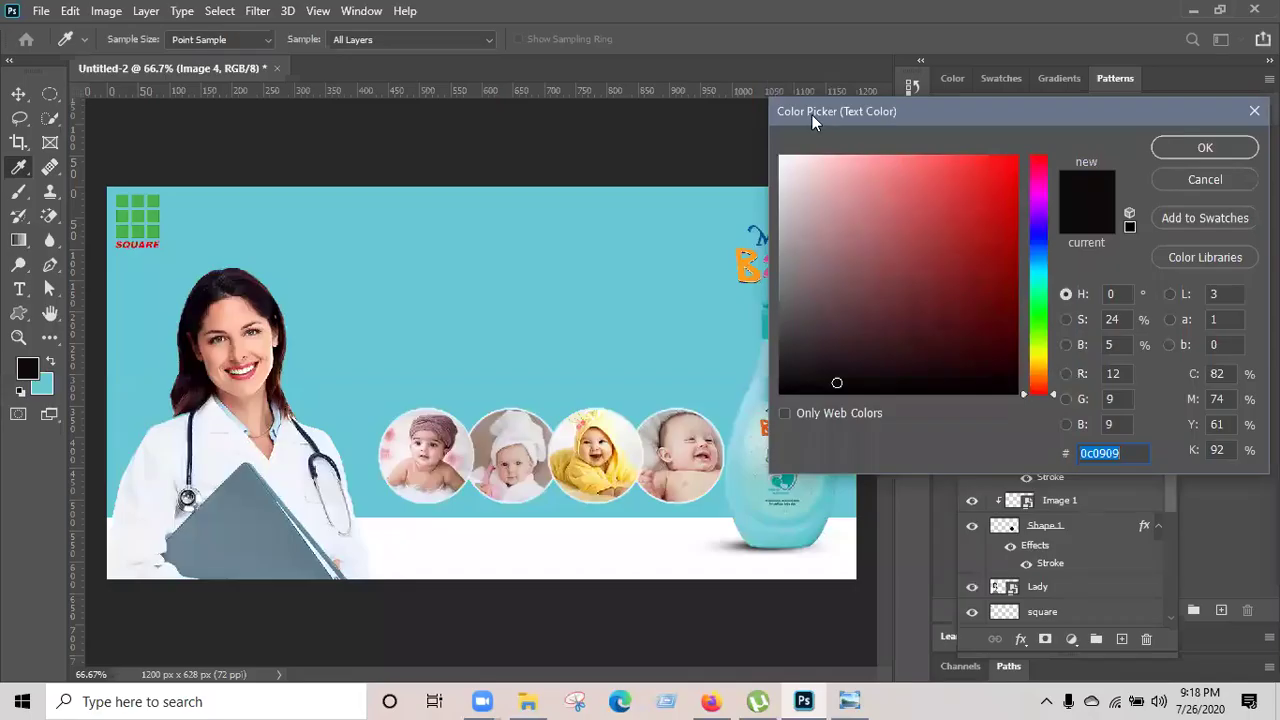
Set the text color to the teal 057983 sampled from the lotion bottle's cap.
left_click_drag(812, 115, 550, 188)
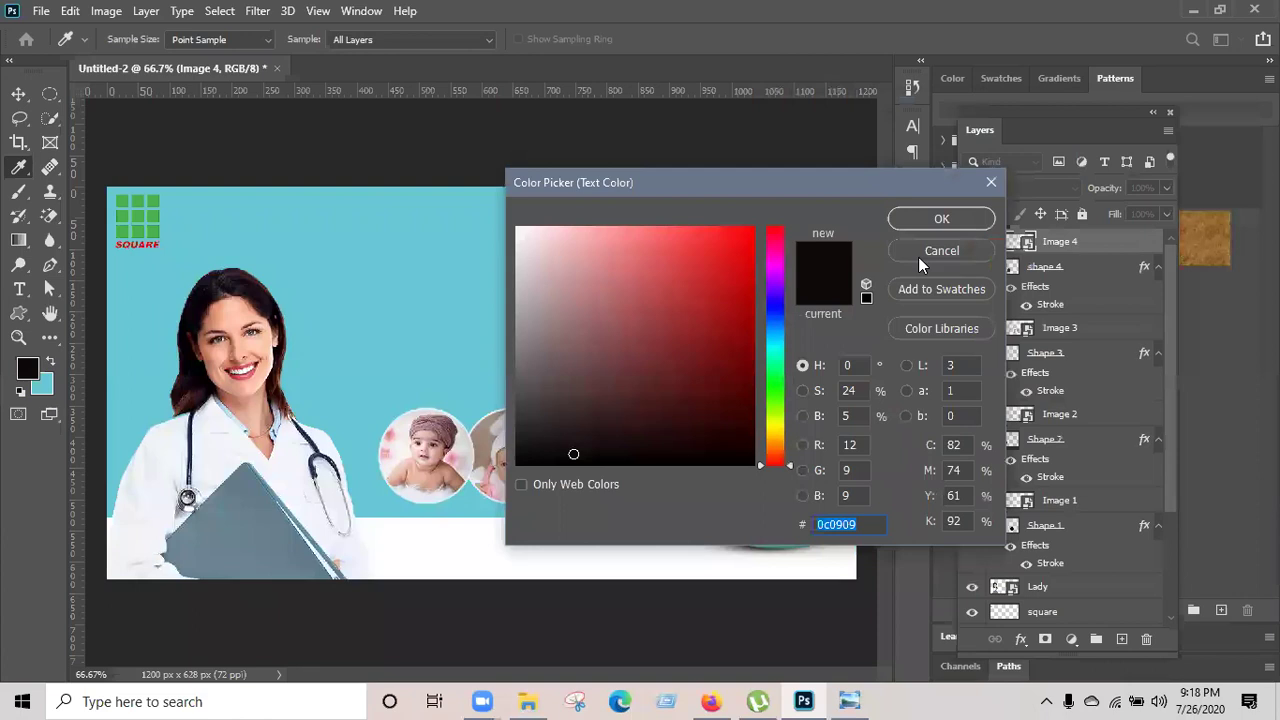
left_click(918, 257)
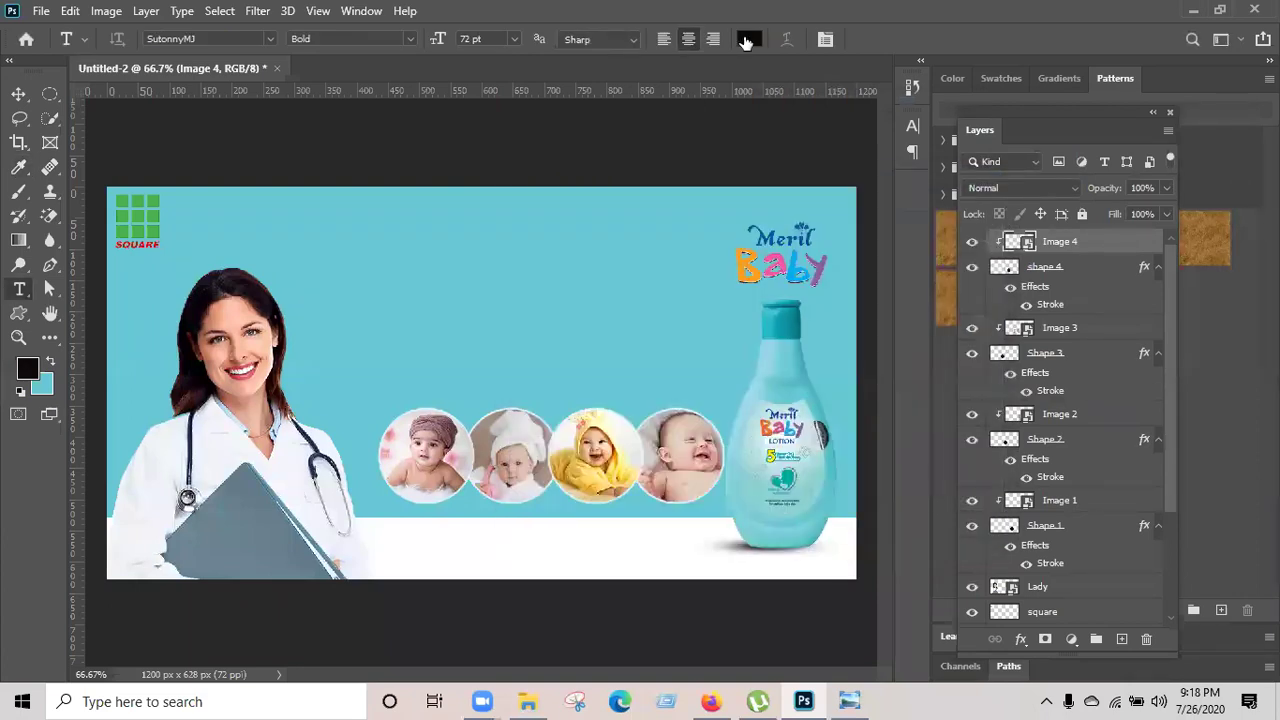
left_click(749, 39)
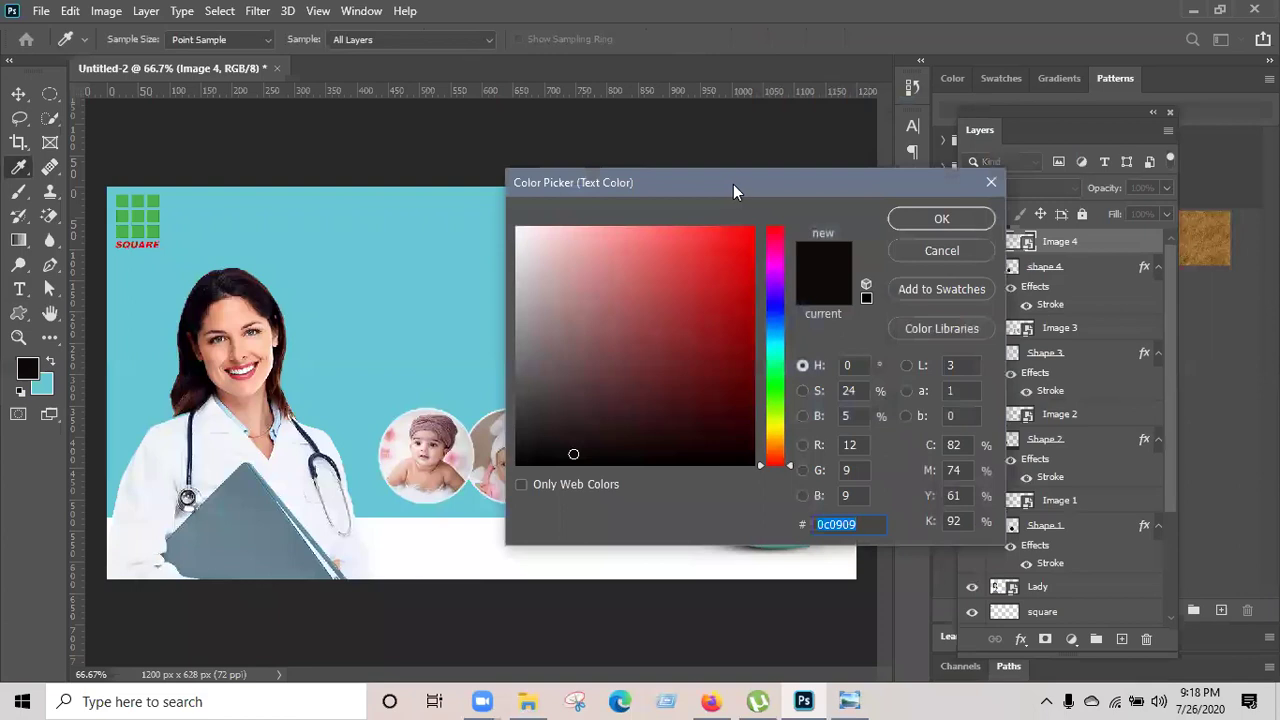
left_click_drag(733, 184, 262, 190)
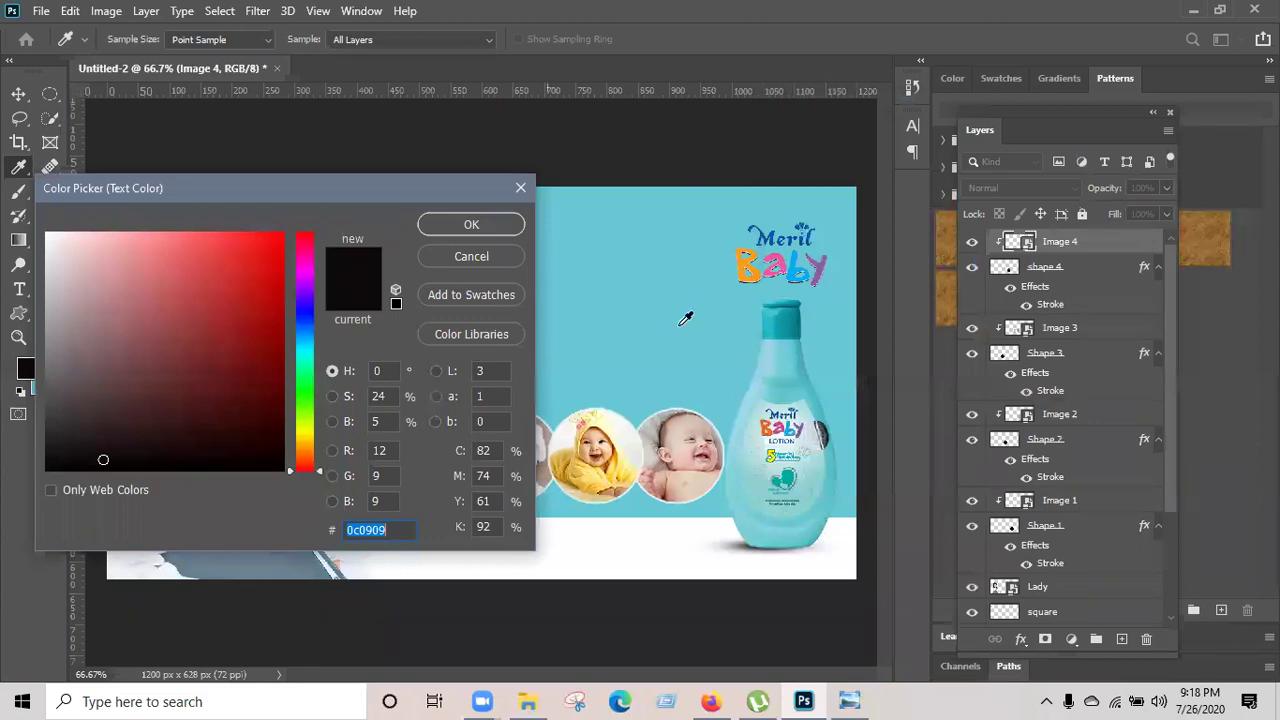
left_click(790, 320)
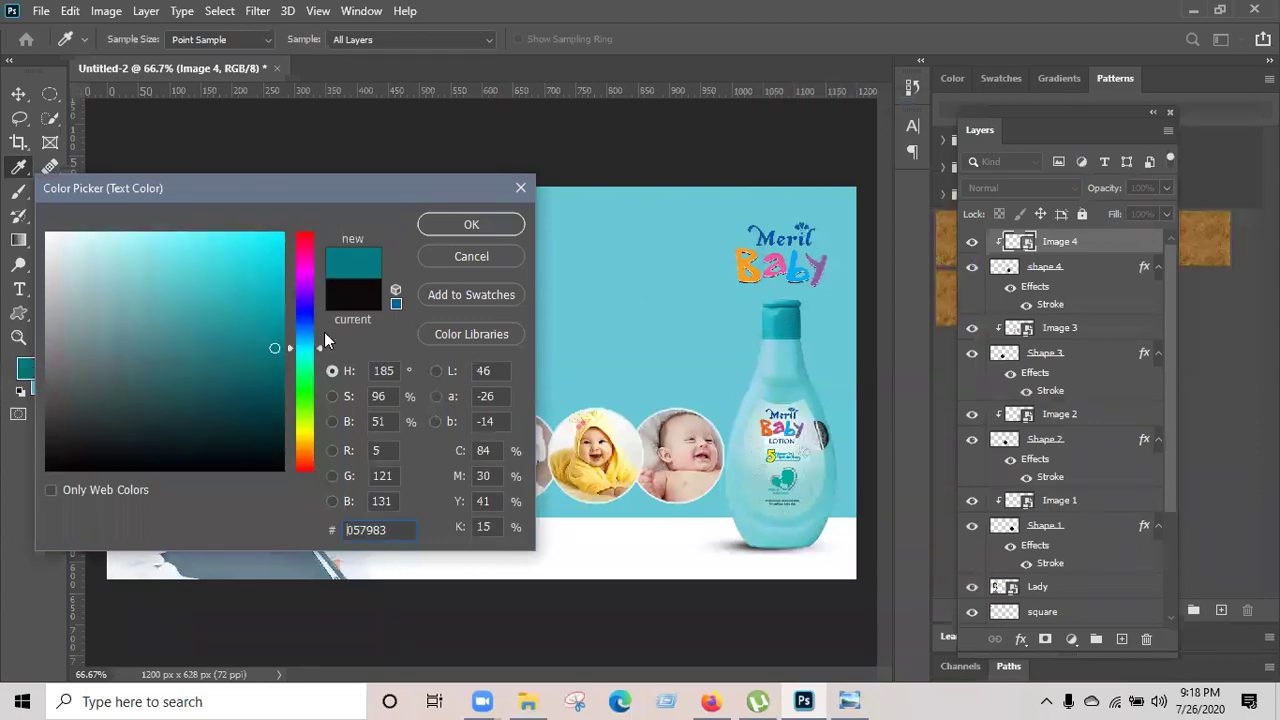
left_click(449, 230)
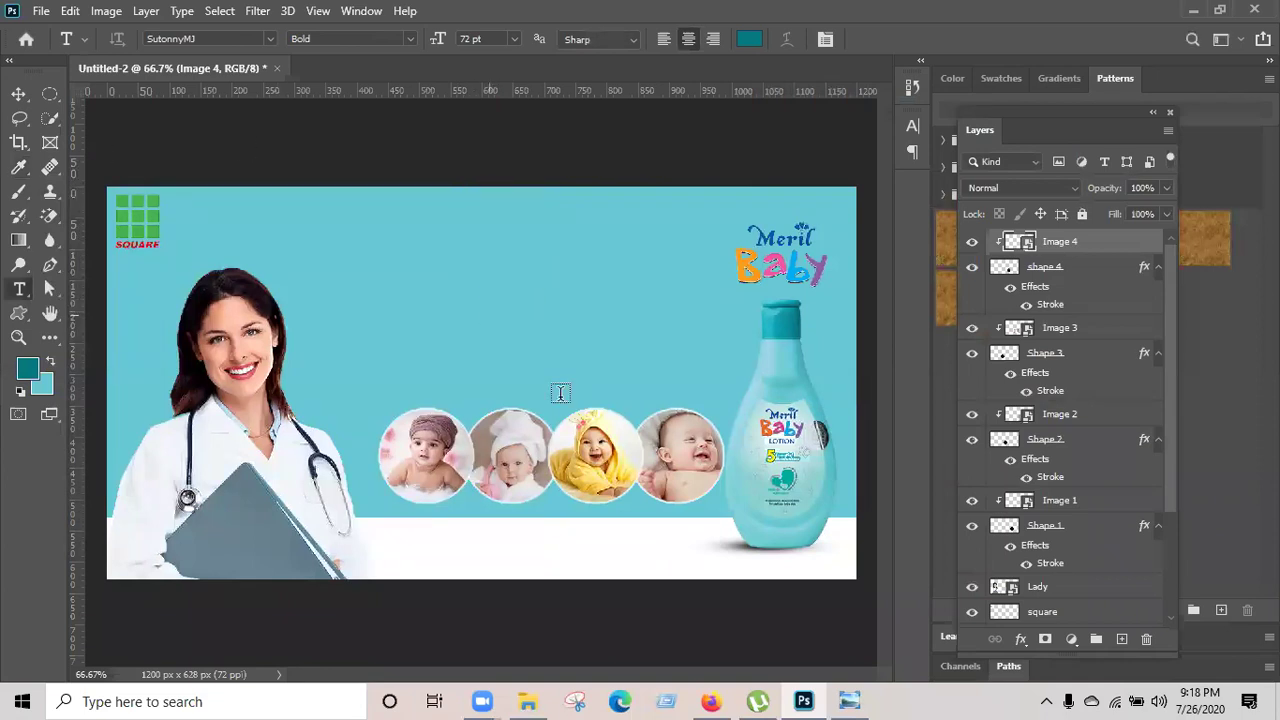
Add a text layer above the baby photos reading "4" in Arial Rounded MT Bold.
left_click(562, 355)
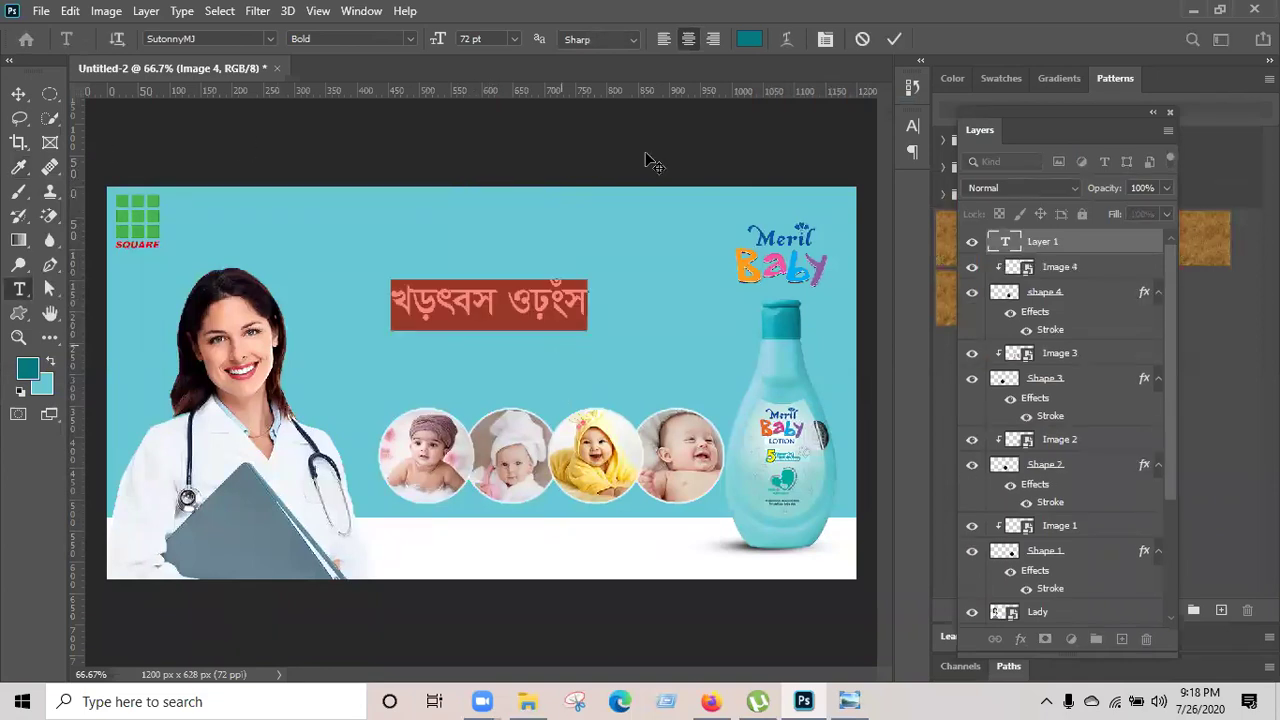
left_click(272, 38)
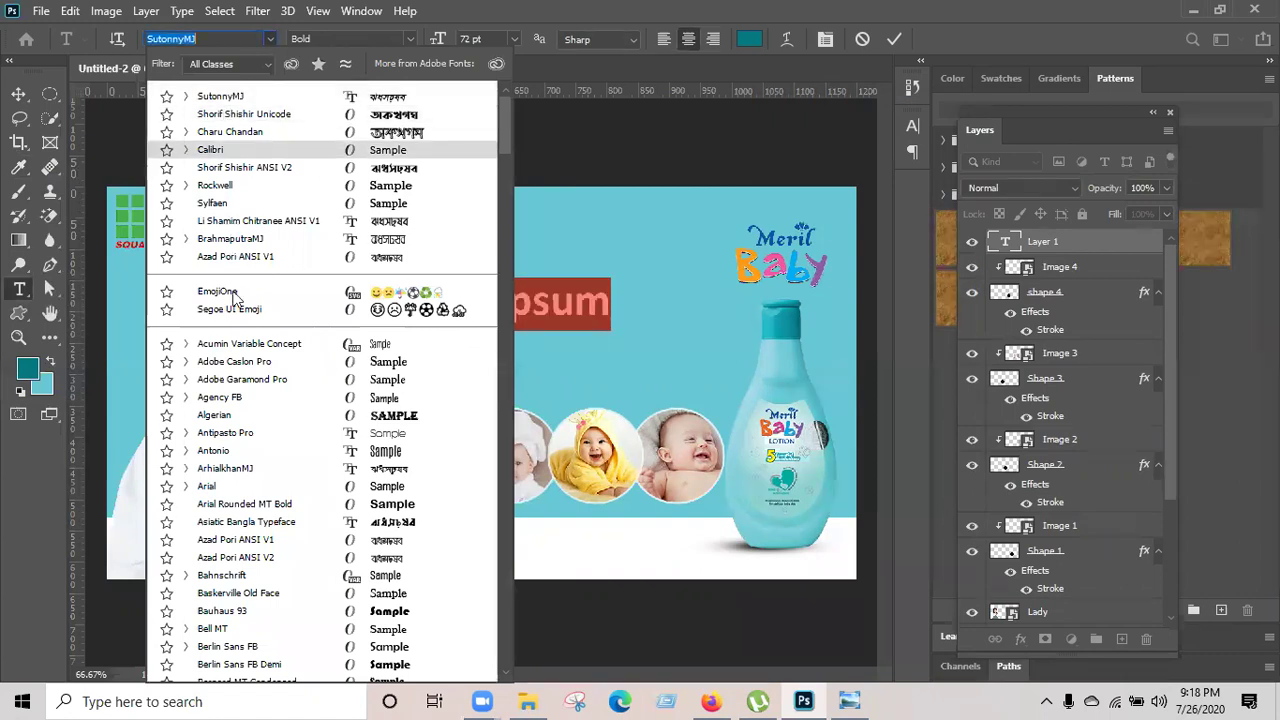
left_click(250, 505)
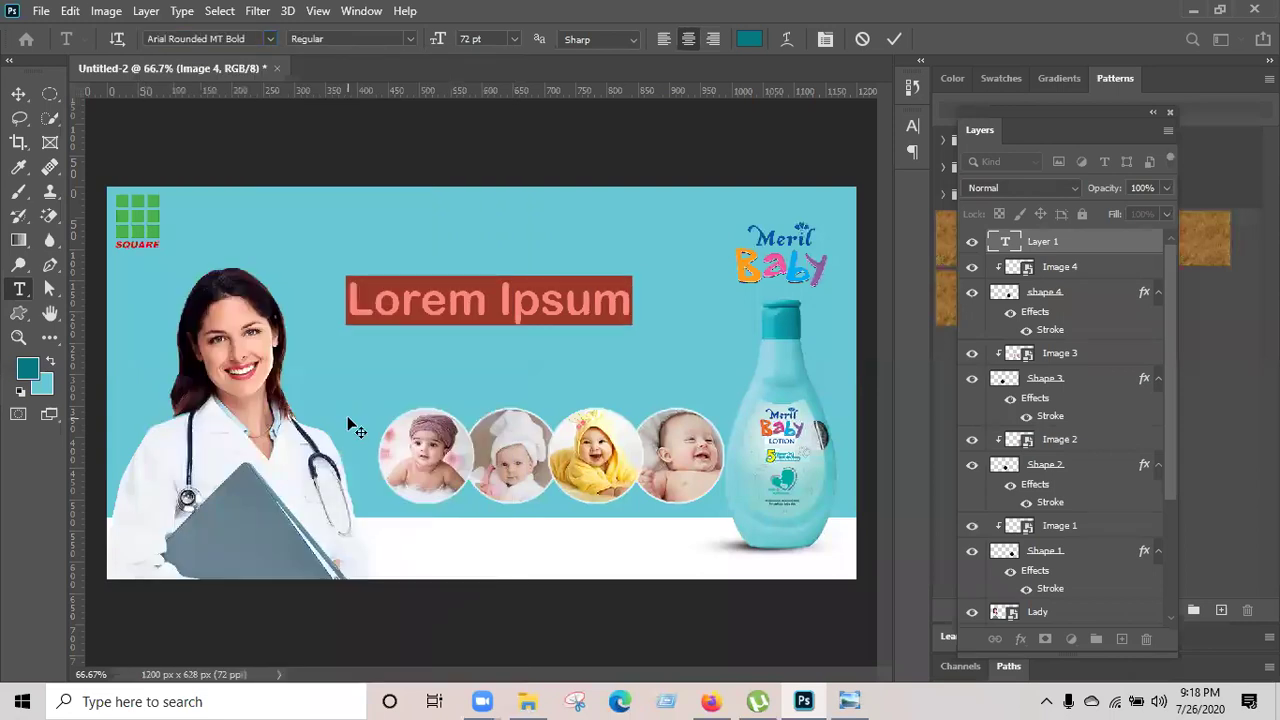
type("4")
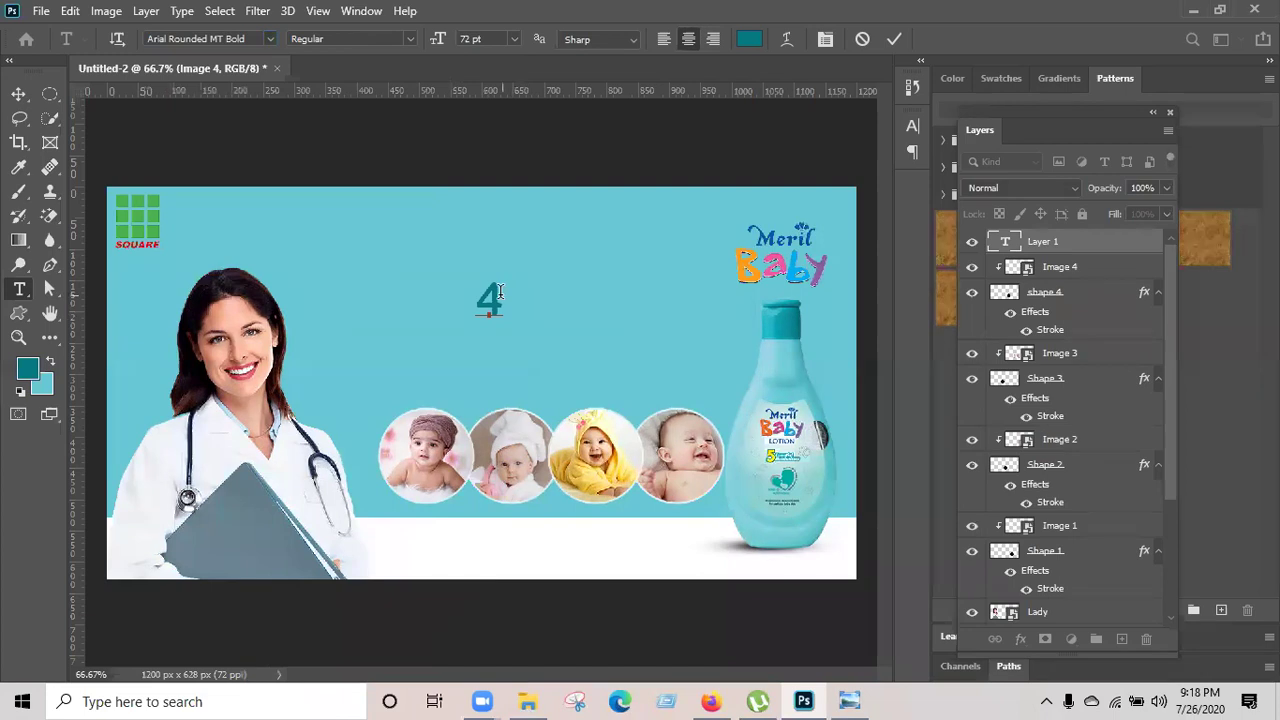
Enlarge the "4" by trying a font size of 150 pt and settling on 250 pt.
left_click_drag(502, 291, 480, 297)
left_click(465, 40)
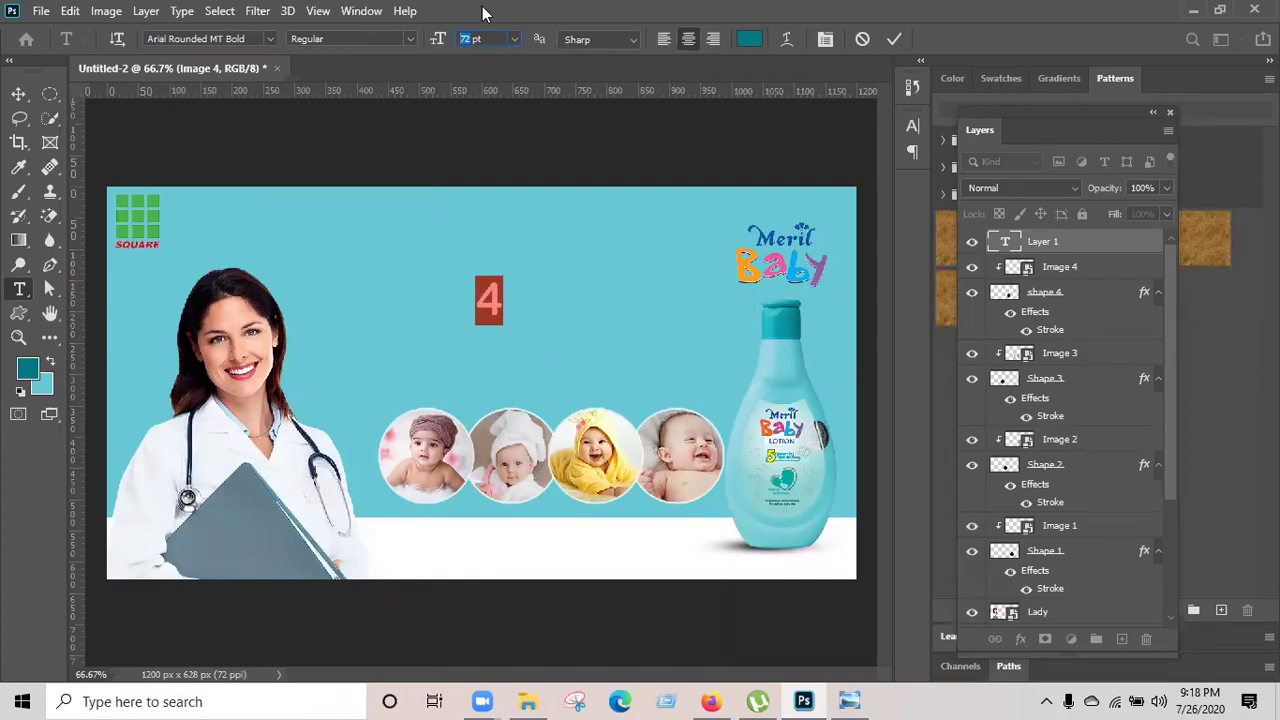
left_click(515, 38)
left_click(464, 40)
type("15pt")
key("Return")
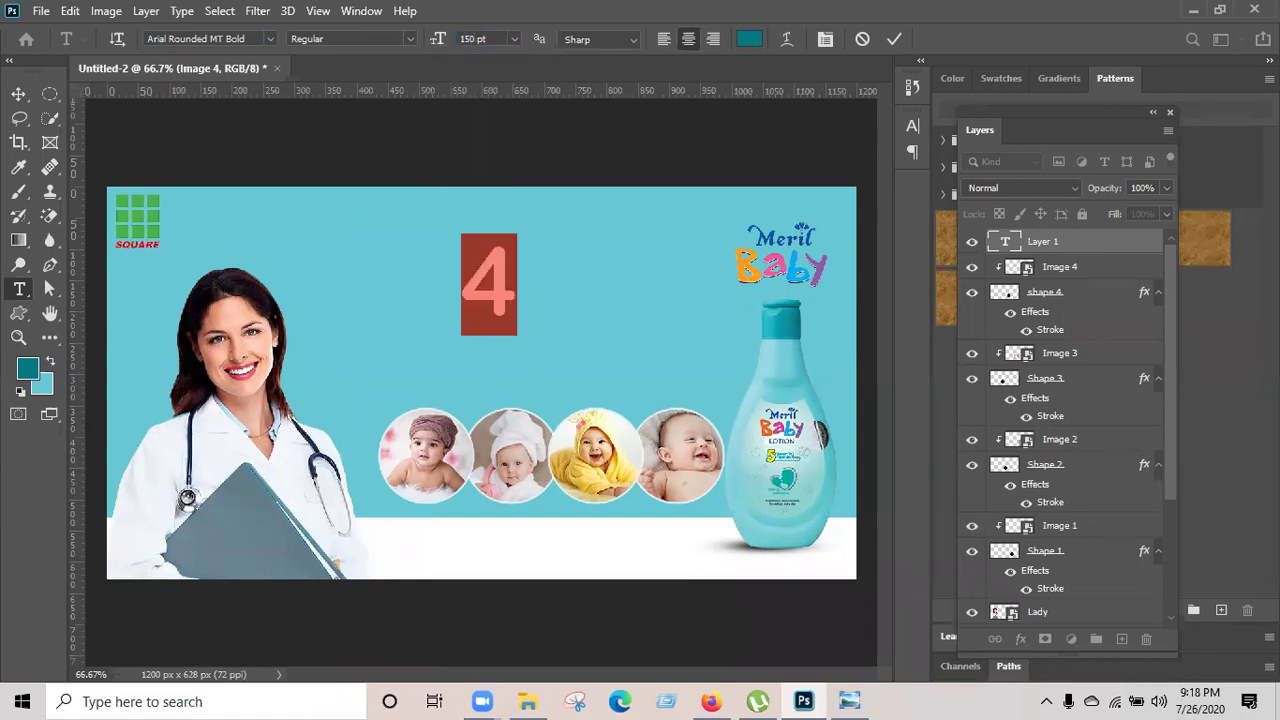
double_click(468, 38)
type("2")
key("Return")
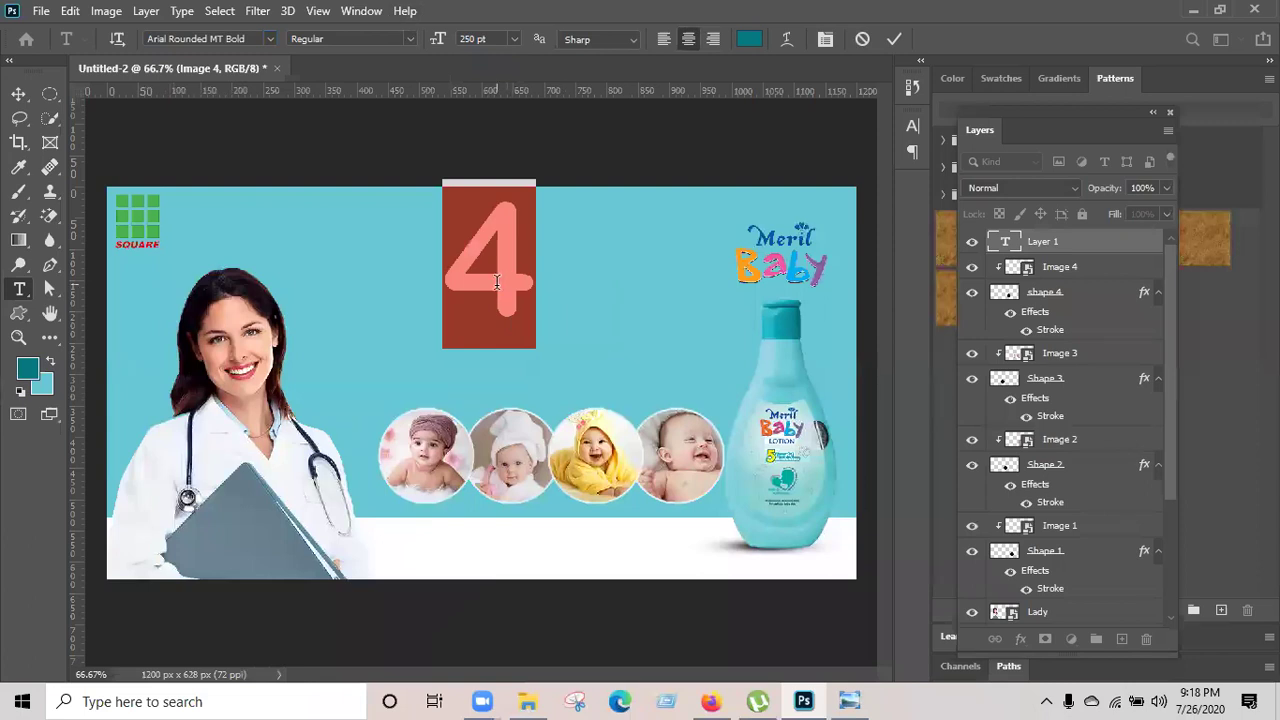
Position the large "4" just above the middle of the baby photo row and commit the text.
left_click_drag(577, 418, 624, 470)
left_click(553, 328)
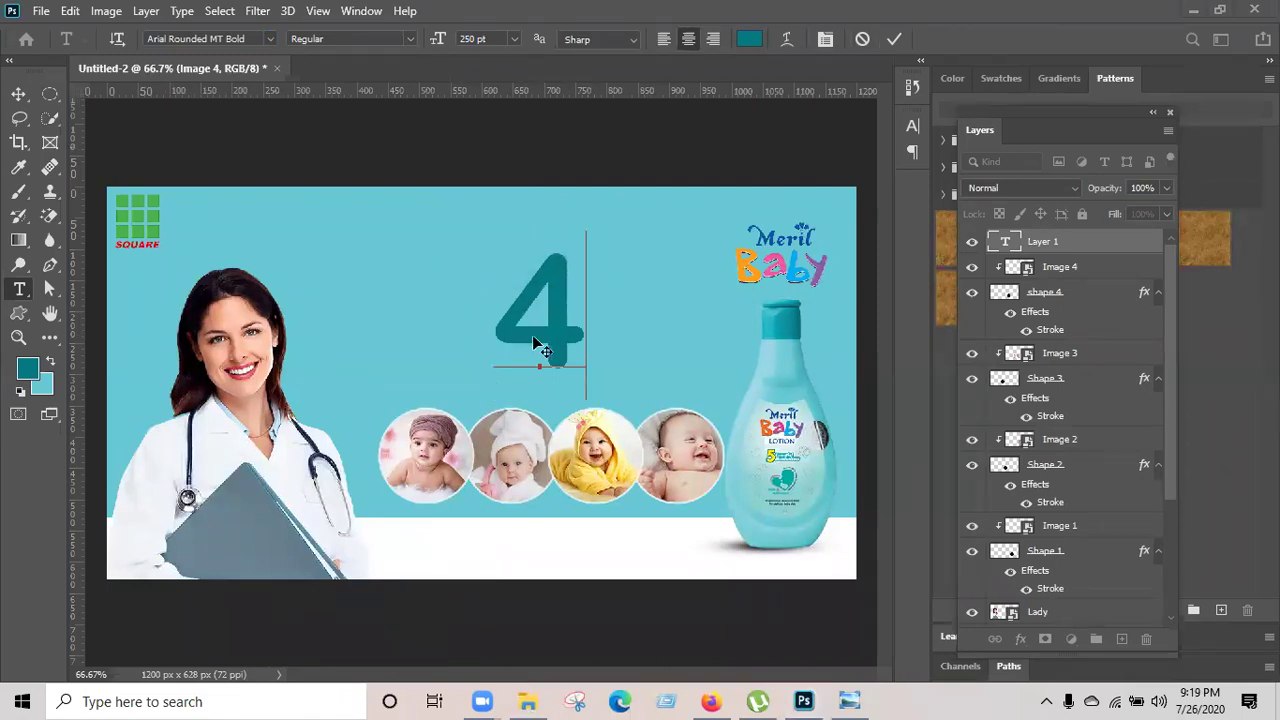
left_click_drag(590, 422, 579, 425)
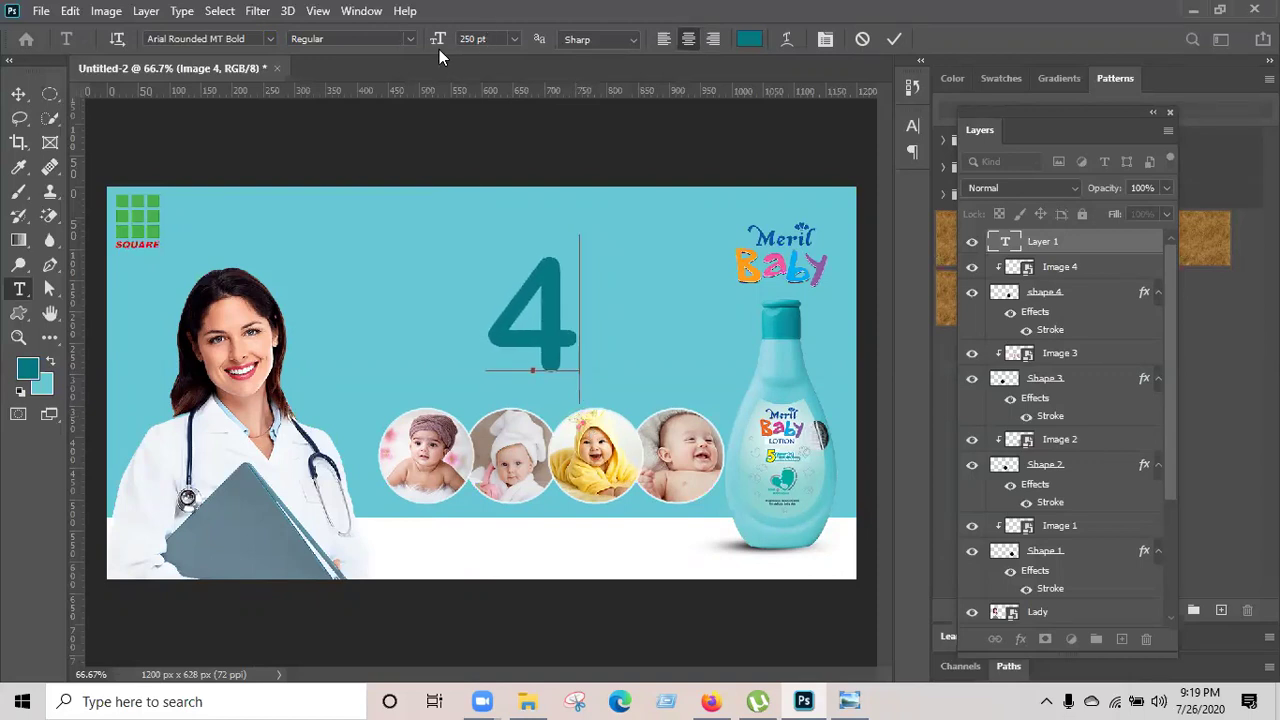
left_click_drag(589, 424, 585, 423)
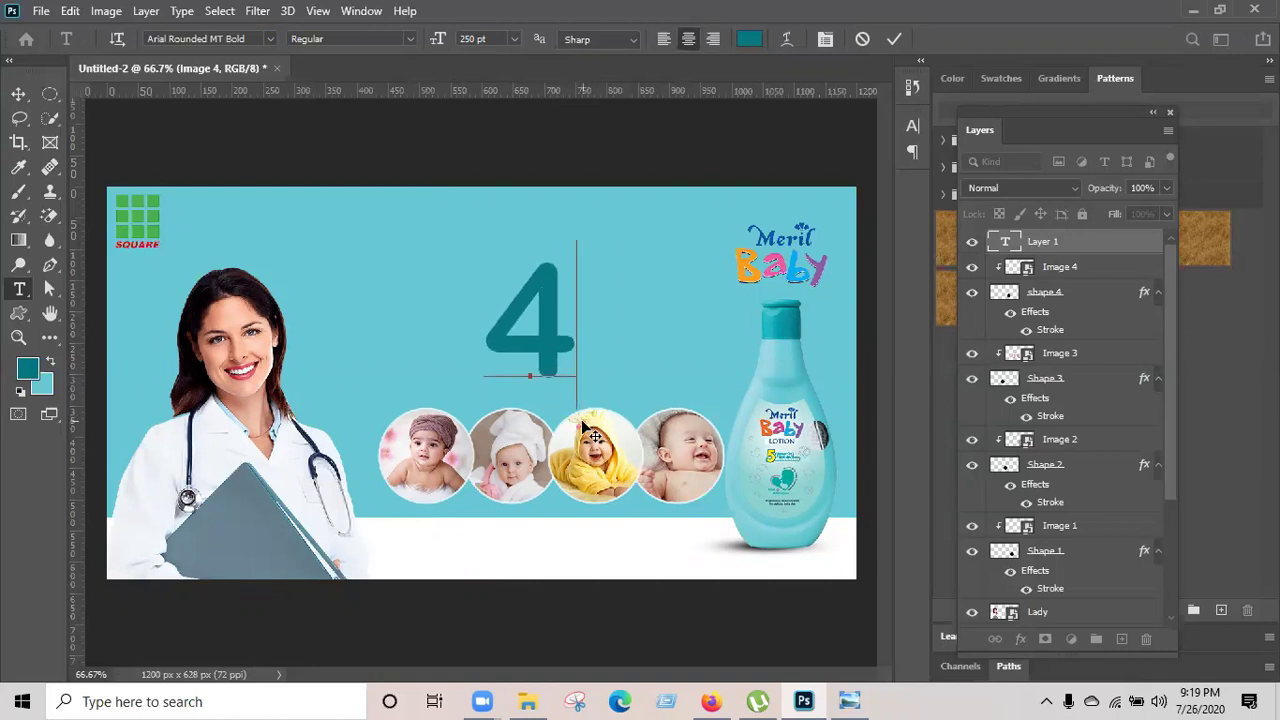
left_click(896, 38)
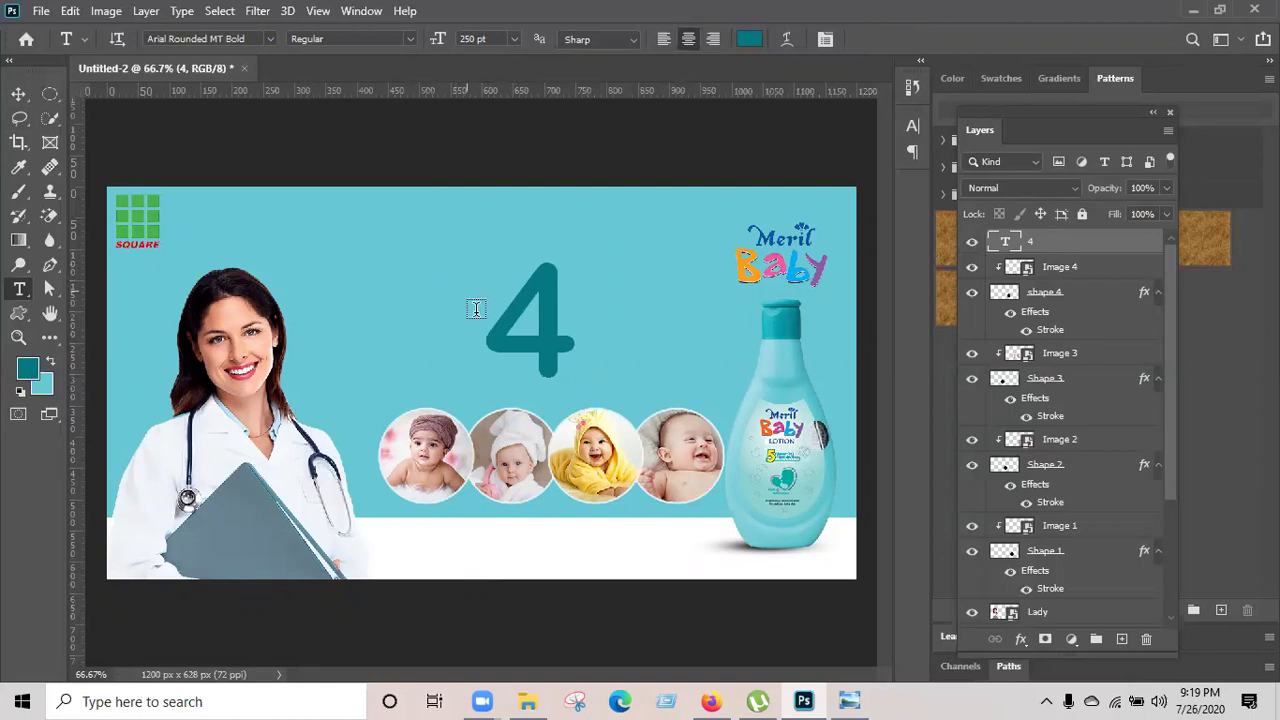
Add a new text layer reading "Daily" beside the "4" and reduce its font size to 60 pt.
left_click(431, 283)
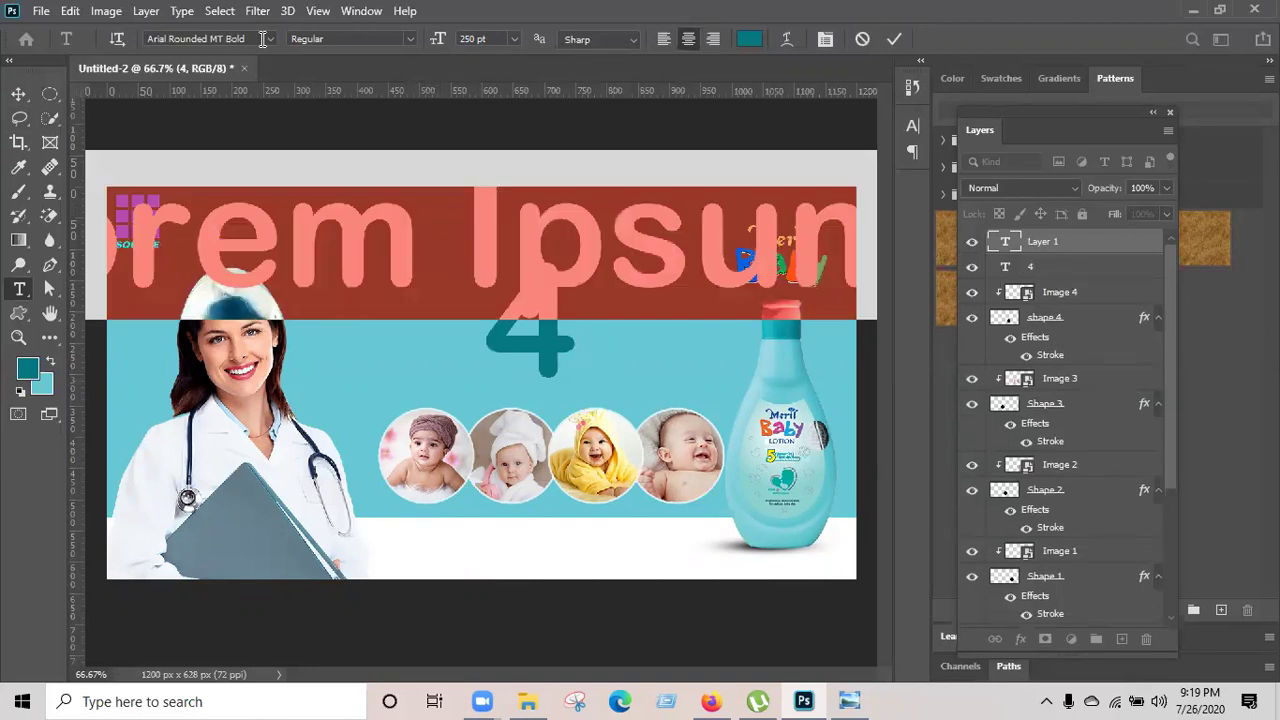
type("D")
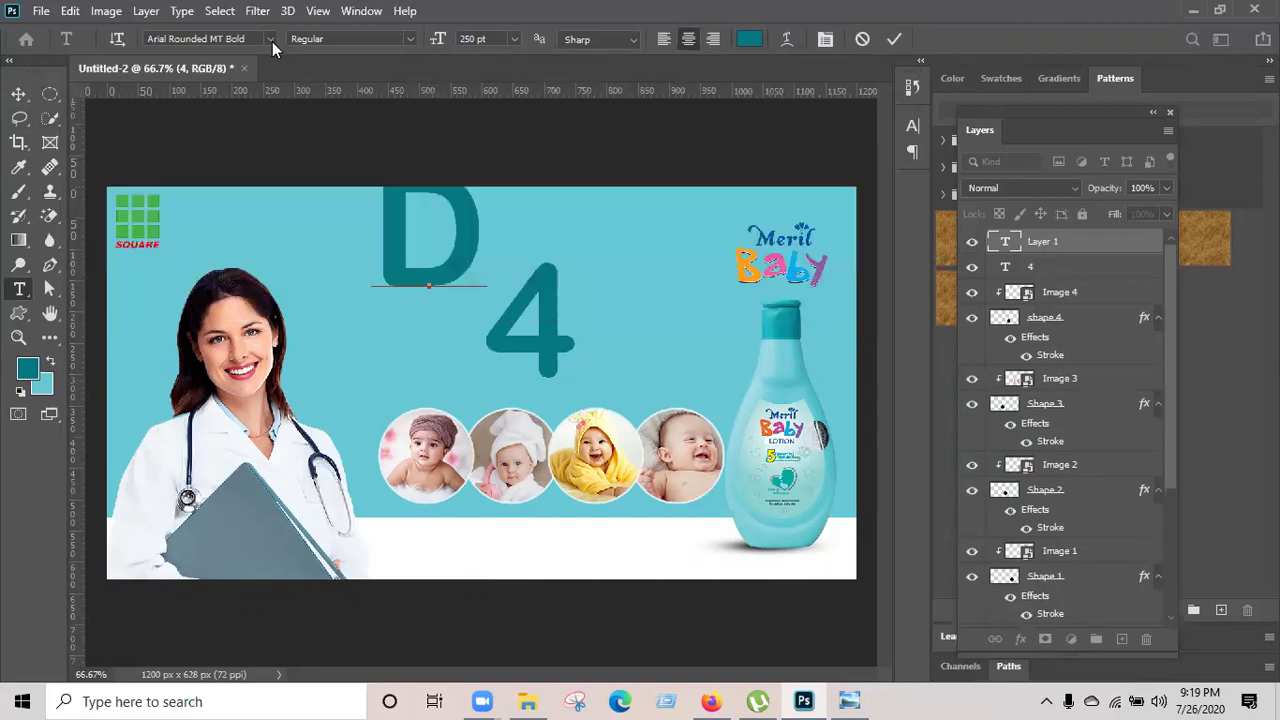
type("aily")
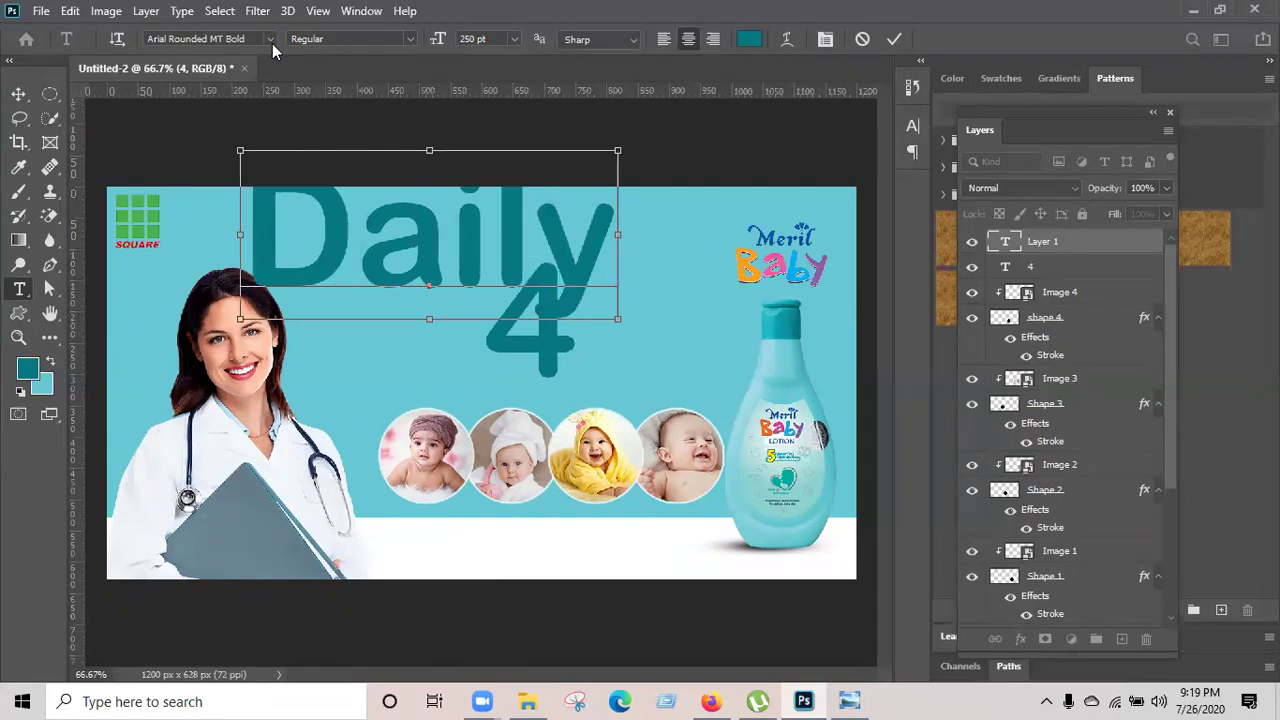
key("ctrl+a")
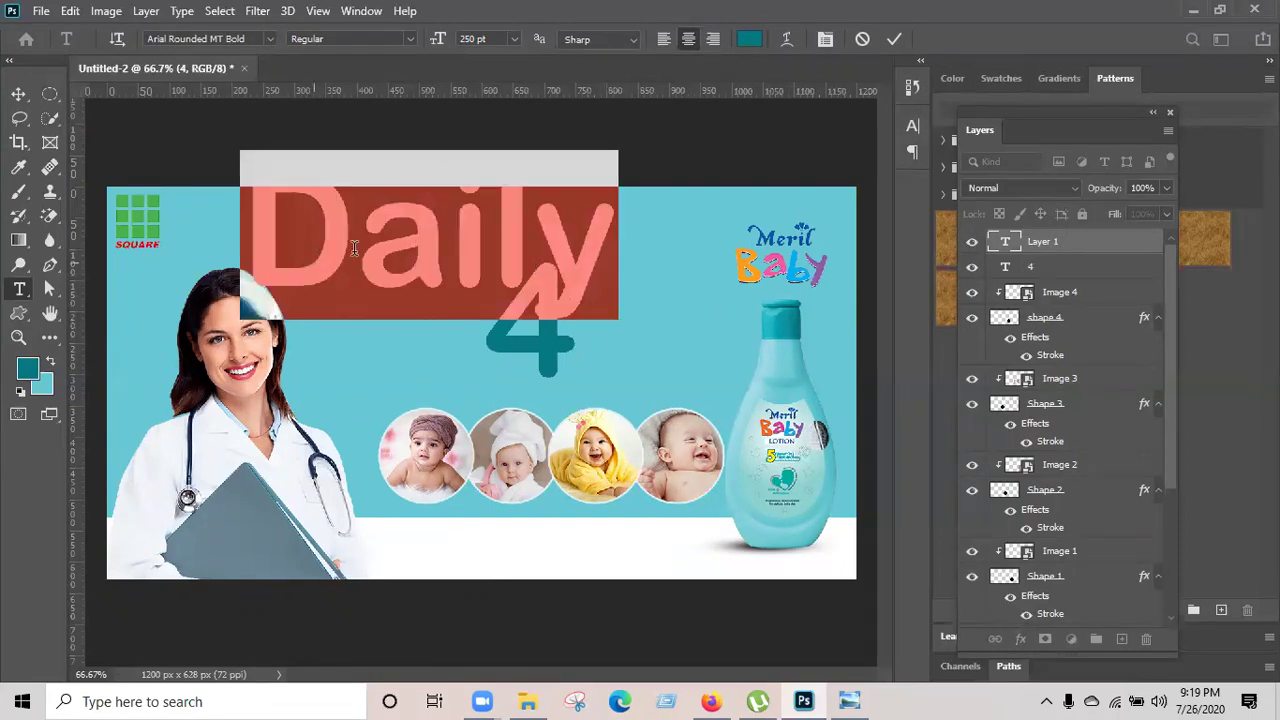
left_click(514, 39)
left_click(489, 277)
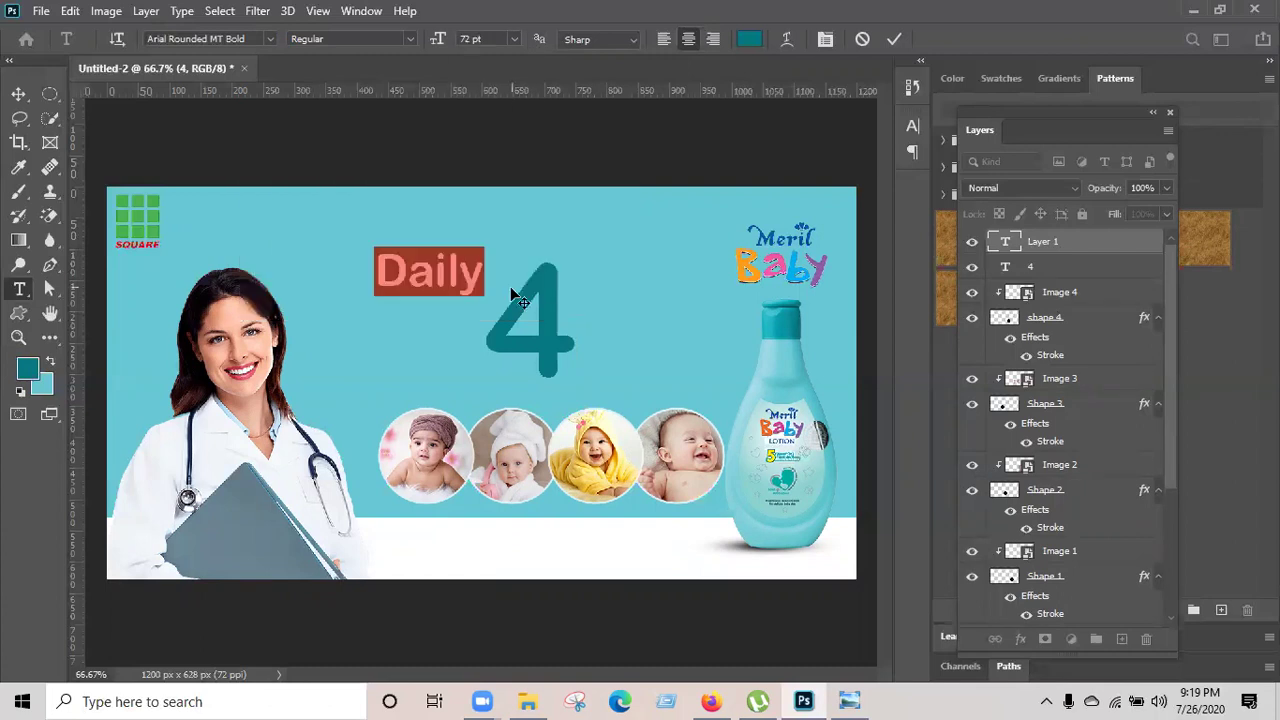
left_click(514, 39)
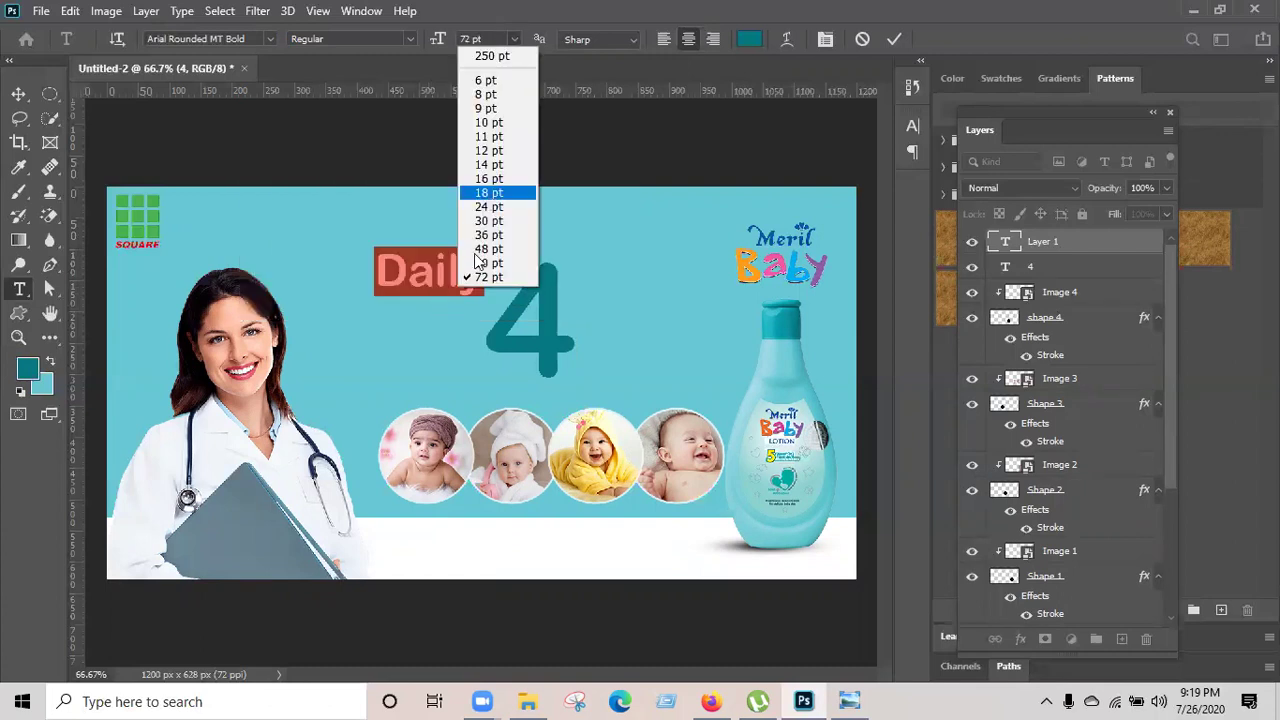
left_click(483, 270)
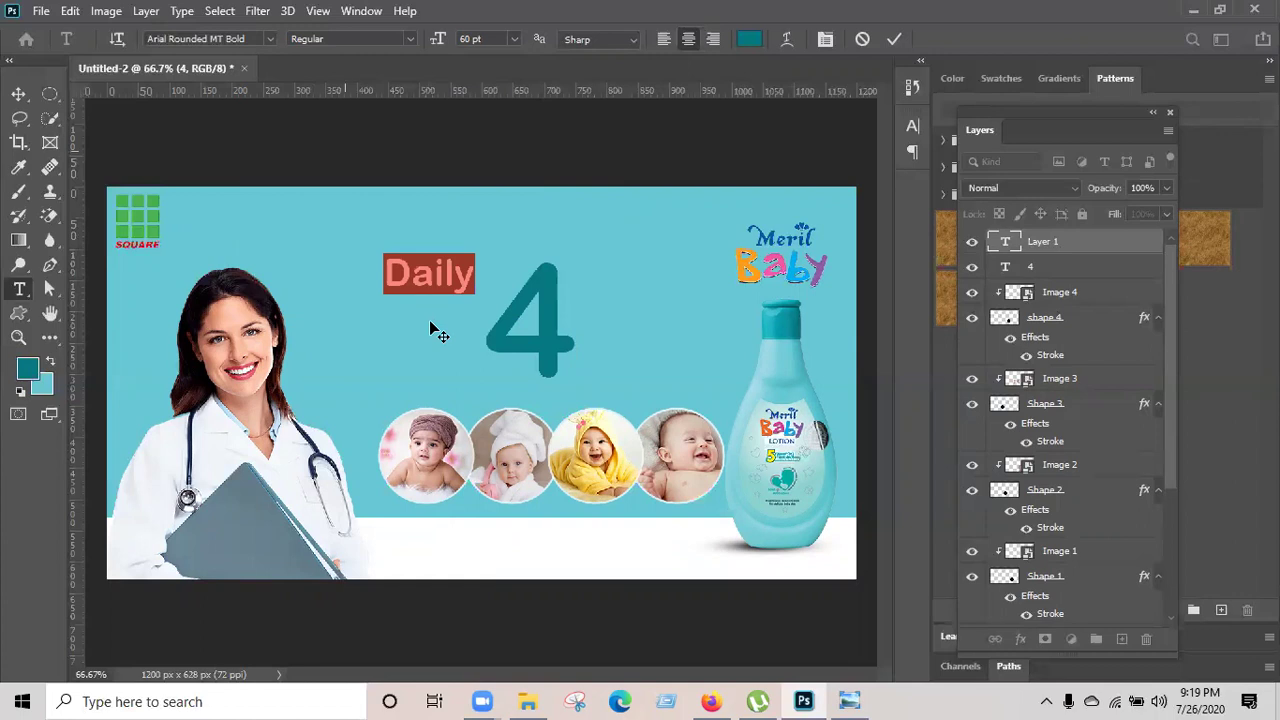
Change the font of the "Daily" text to Bell MT.
left_click(269, 39)
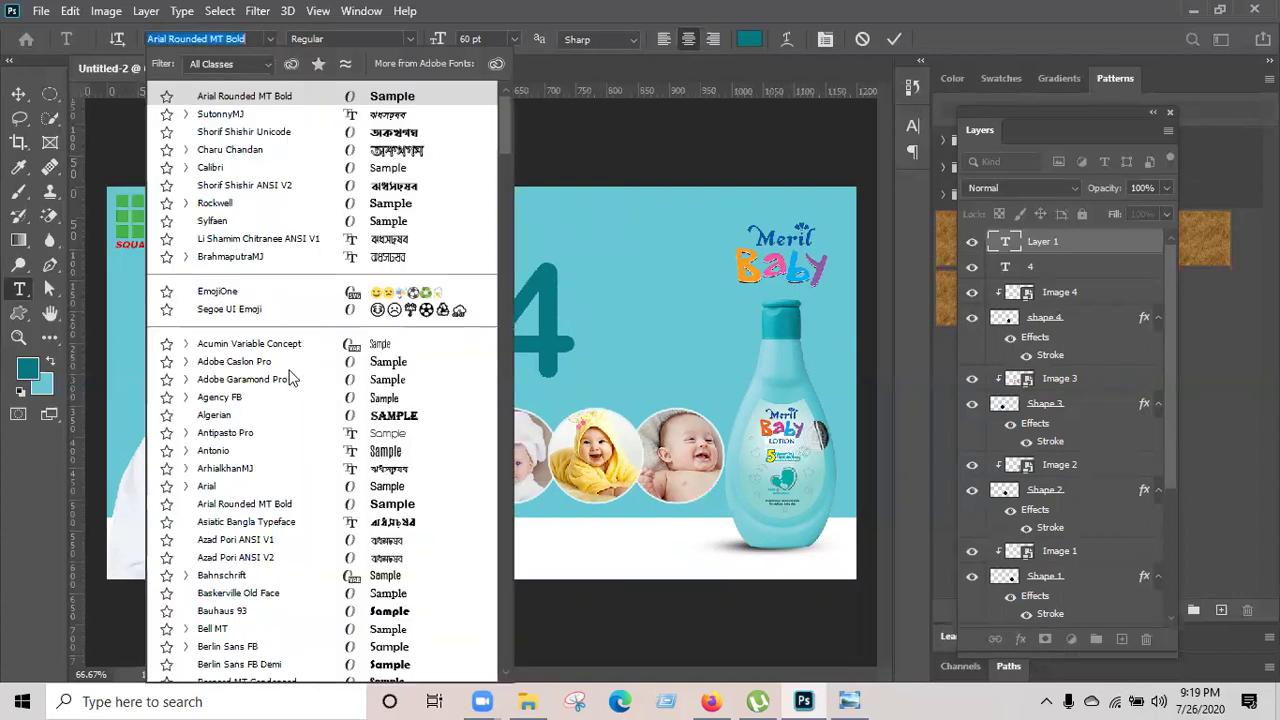
key("Down")
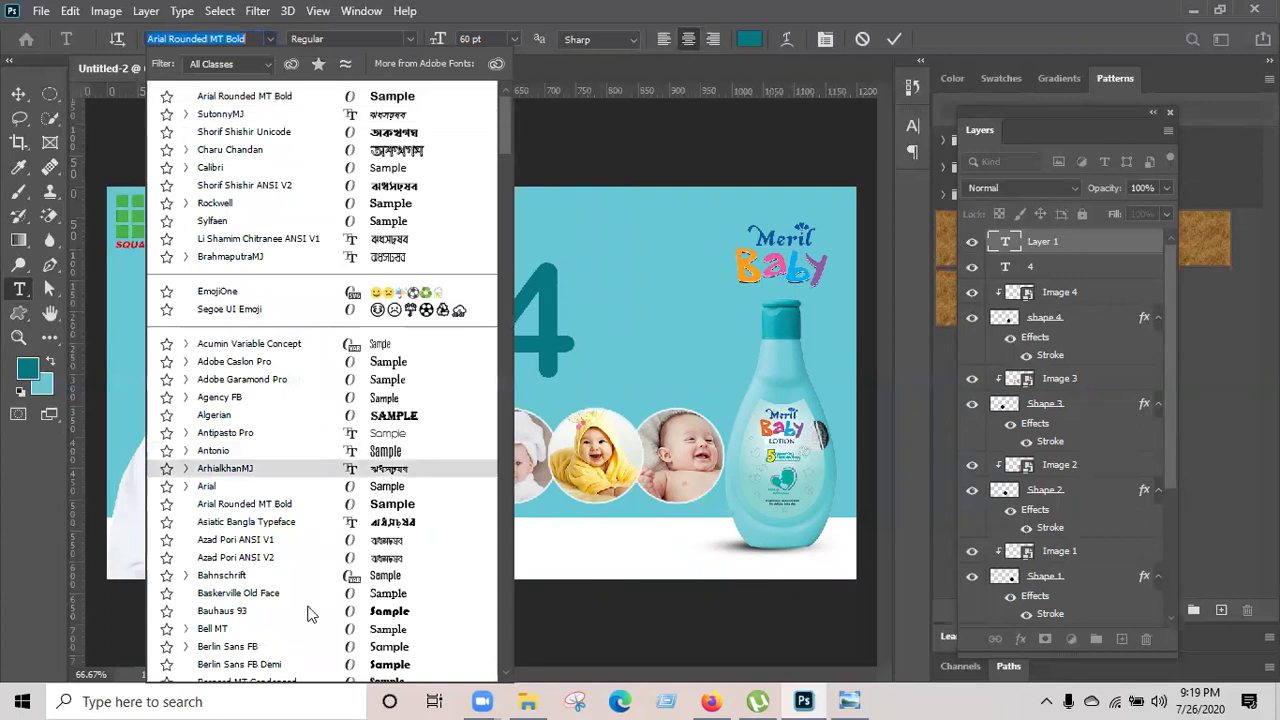
left_click(289, 629)
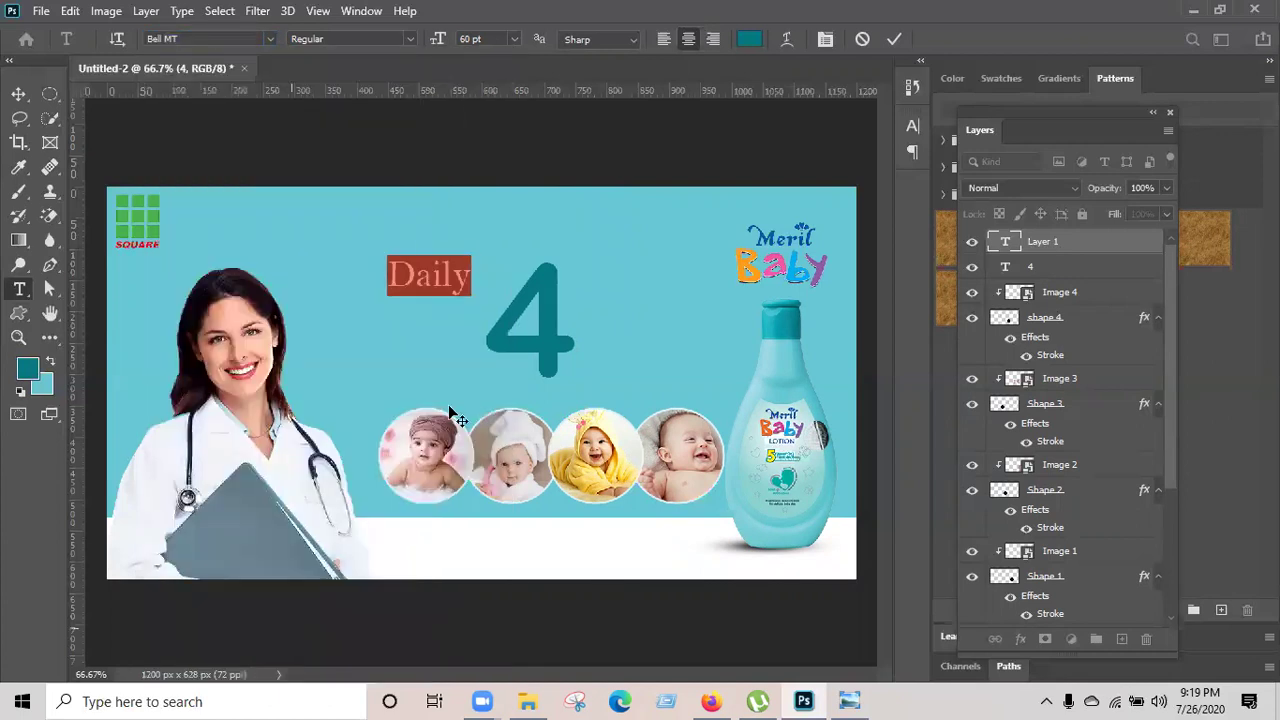
left_click(418, 262)
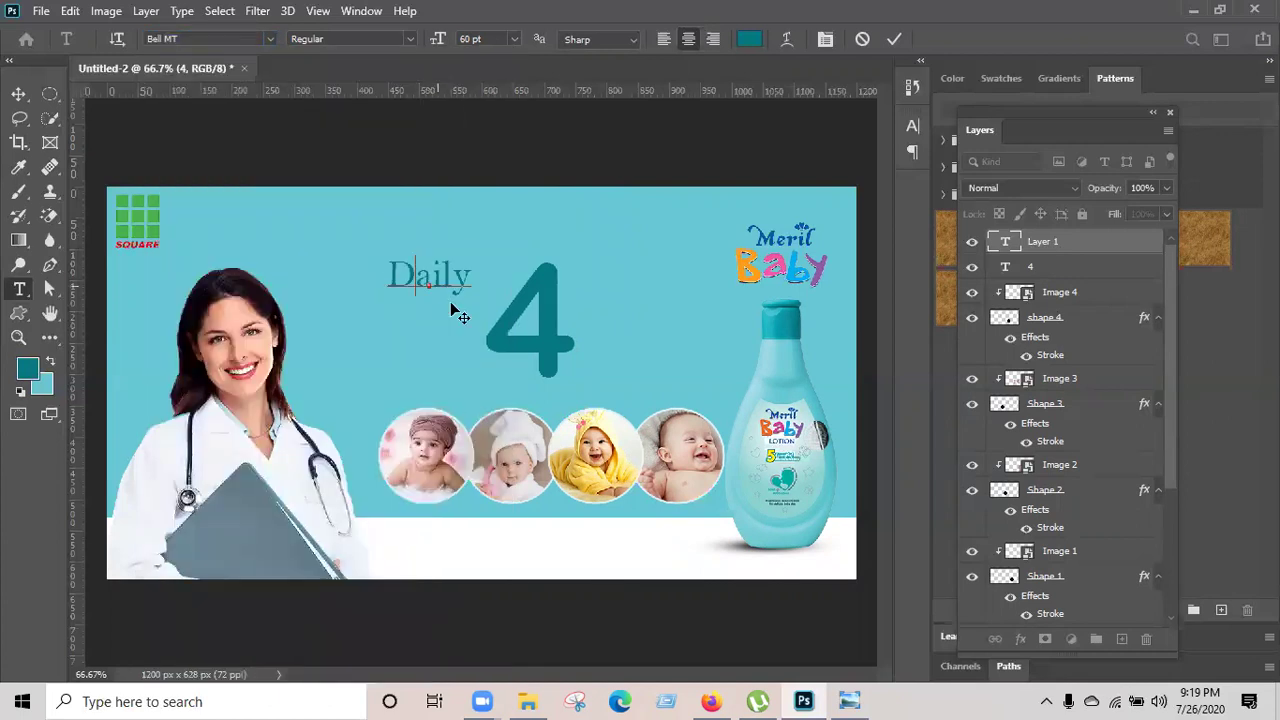
Check the meril-baby-lotion reference in Windows Photo Viewer, then move "Daily" close against the left side of the "4" and commit it.
left_click(851, 701)
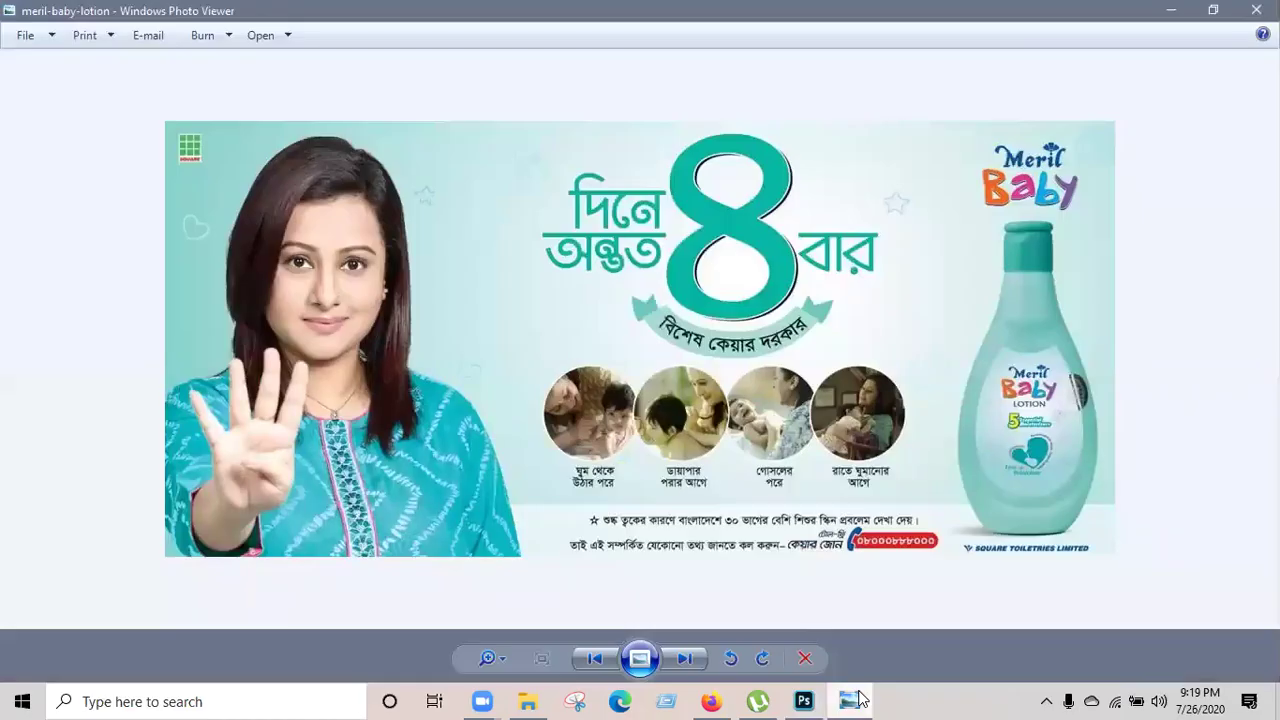
left_click(858, 698)
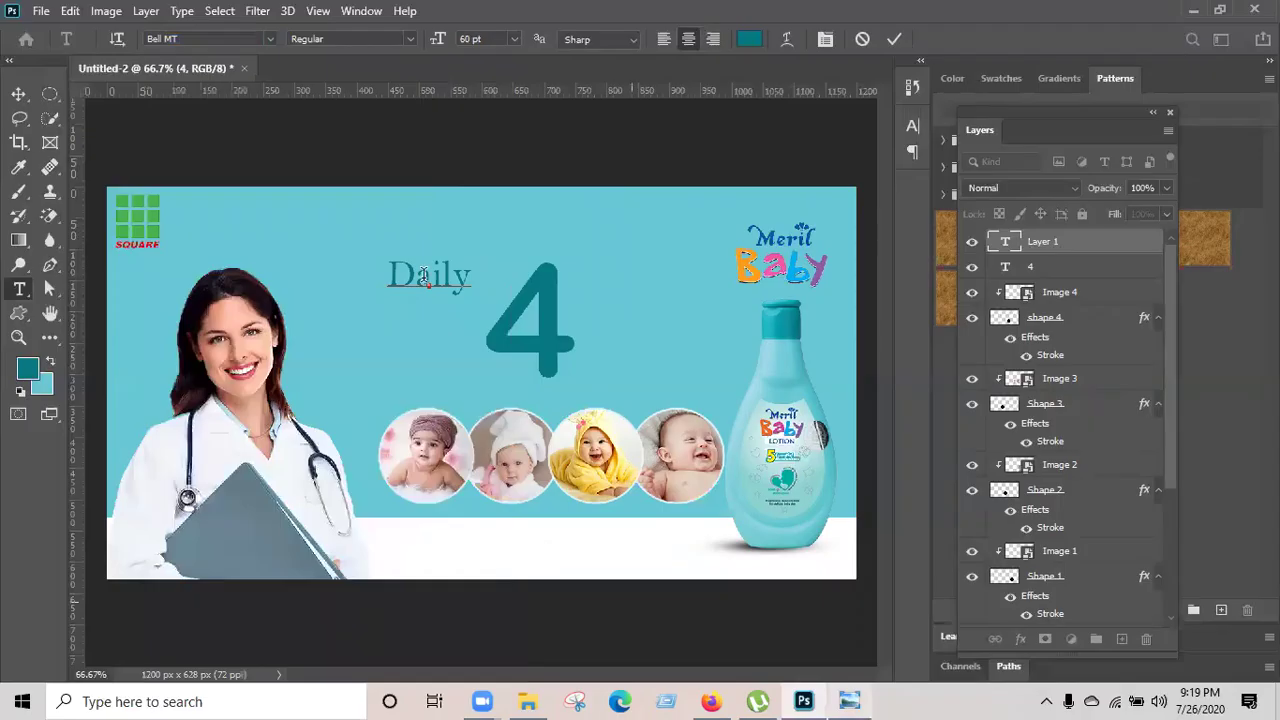
left_click_drag(460, 320, 478, 331)
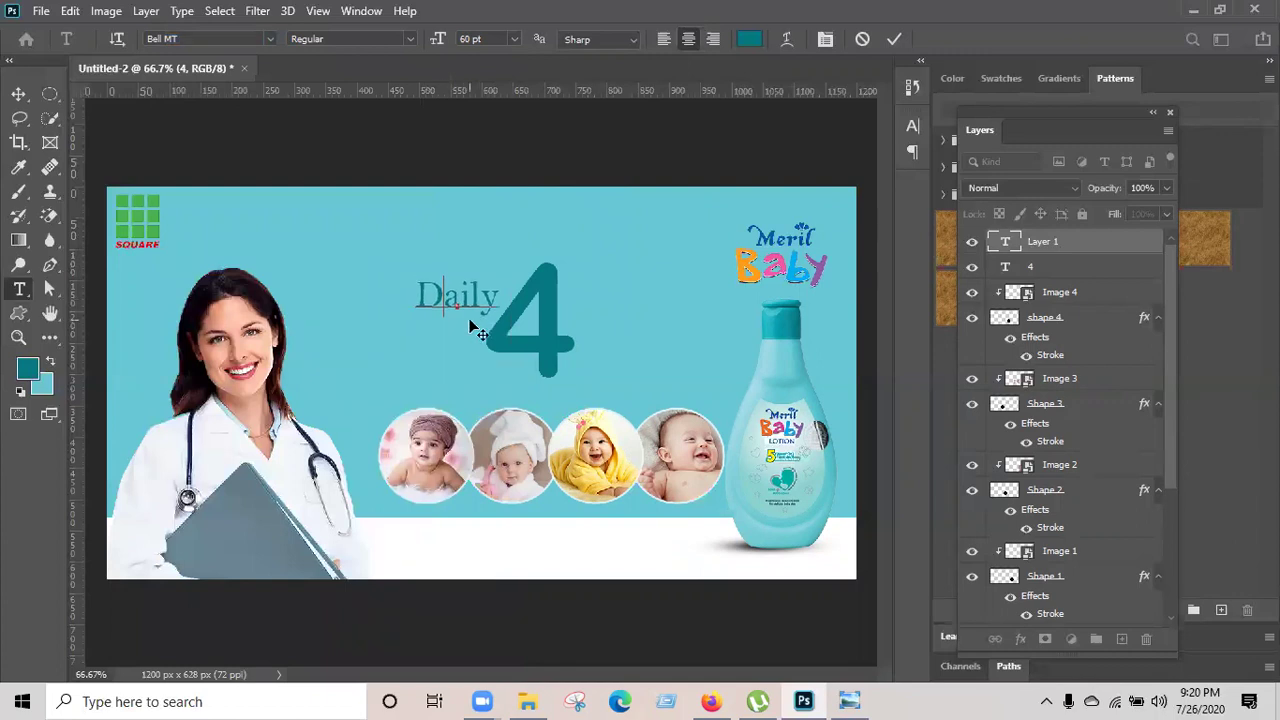
left_click(892, 40)
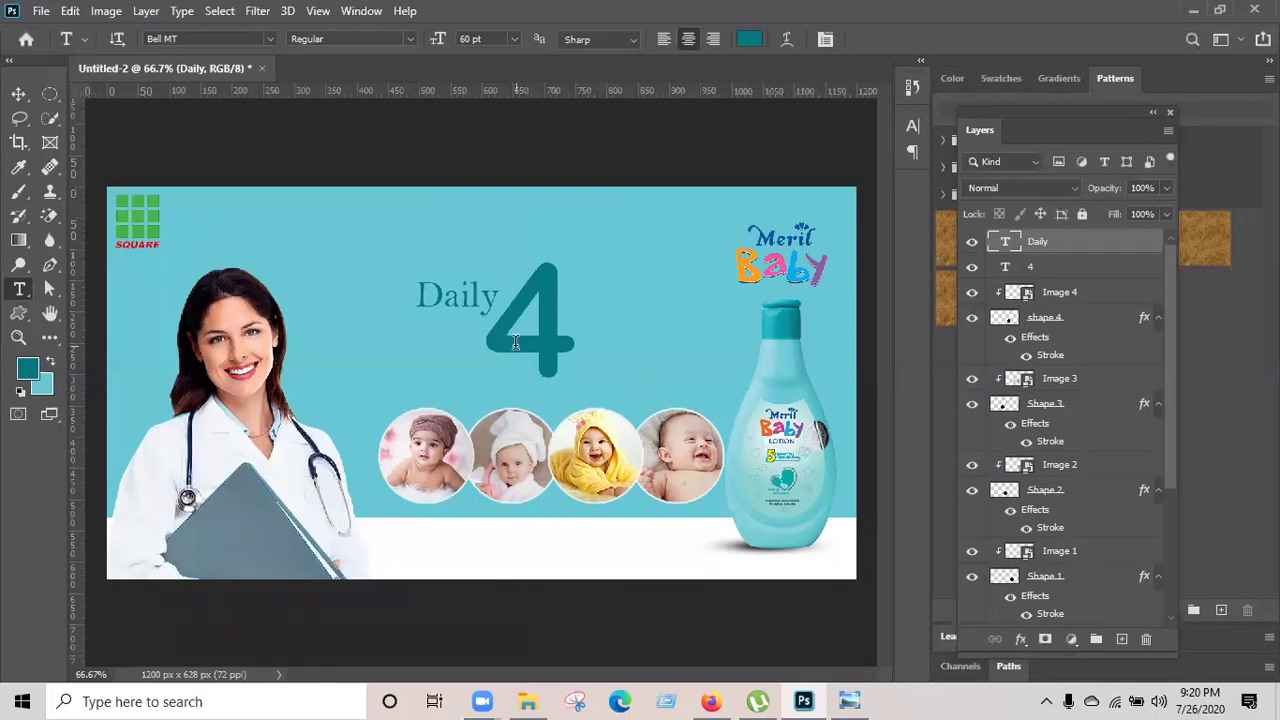
Add a new text layer reading "Times", place it just below the lower right of the "4", and commit it.
left_click(599, 374)
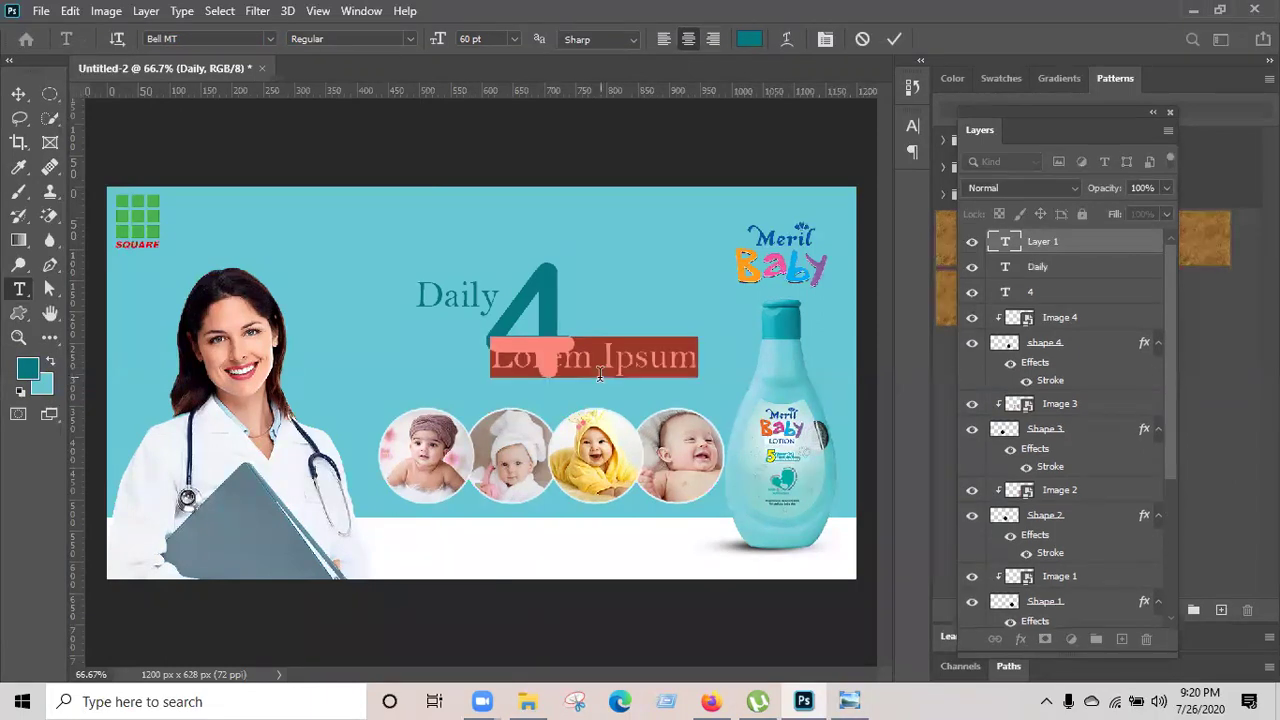
type("times")
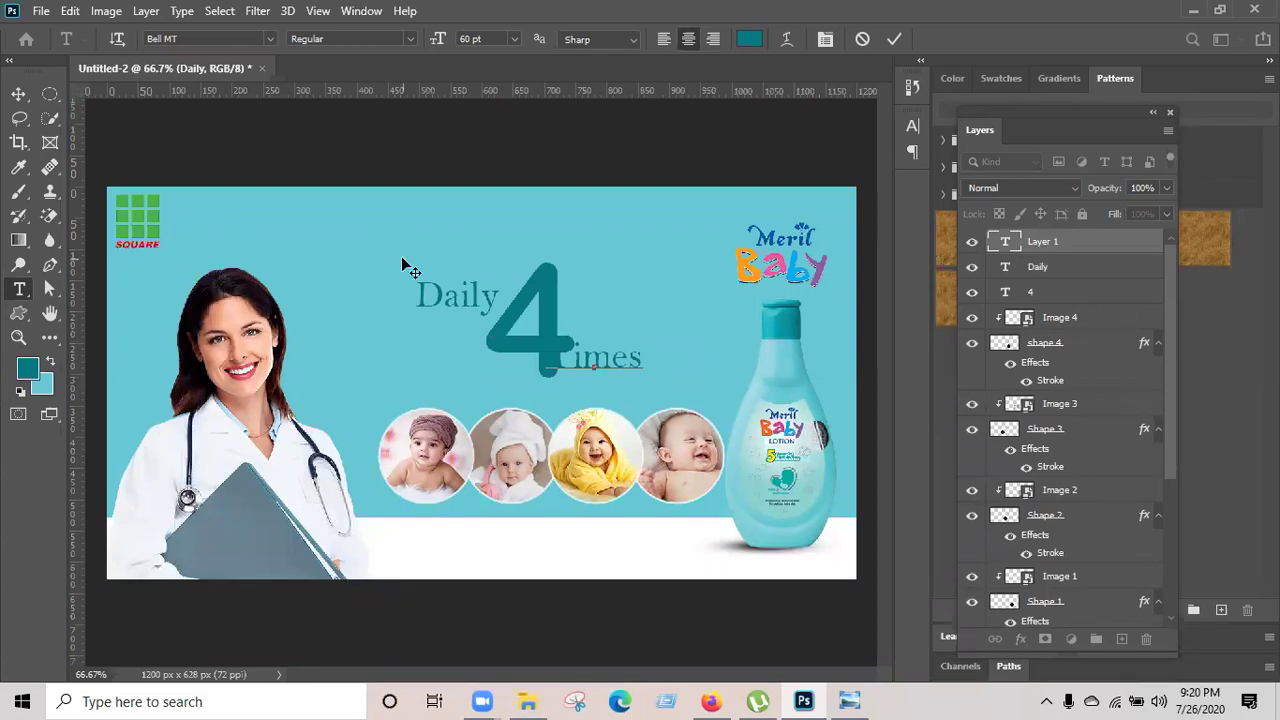
left_click_drag(631, 397, 635, 415)
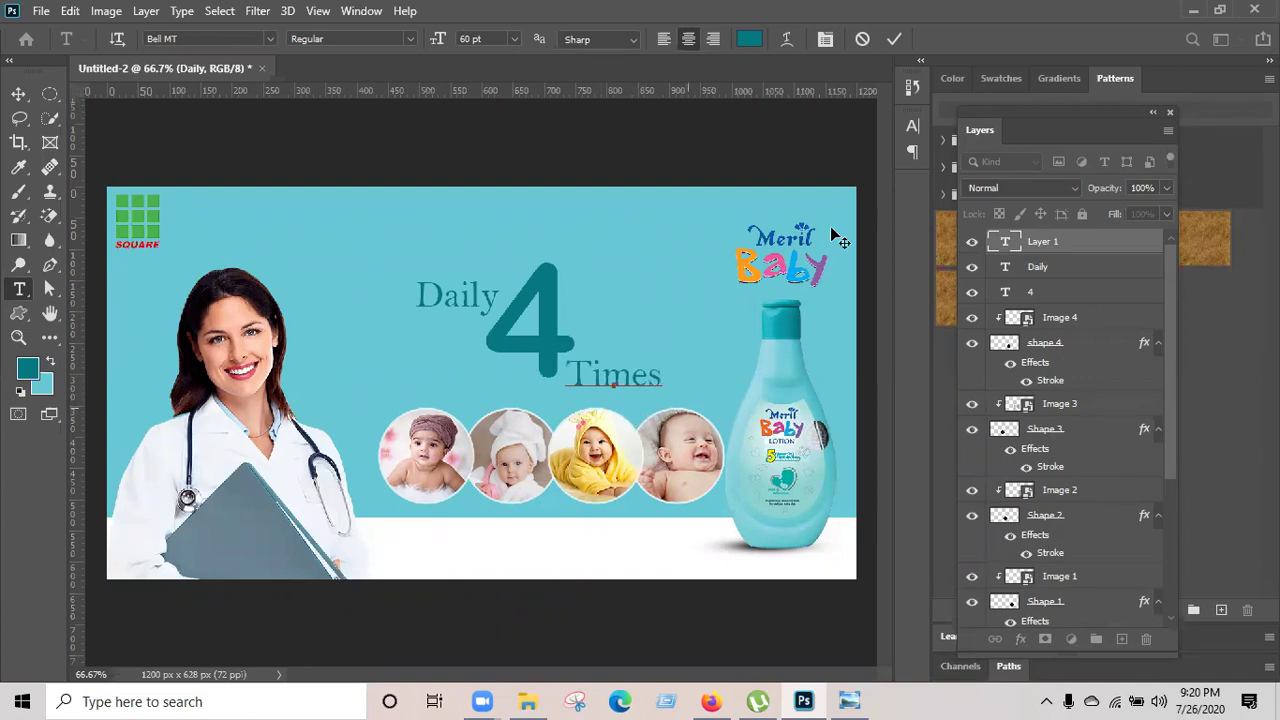
left_click(18, 93)
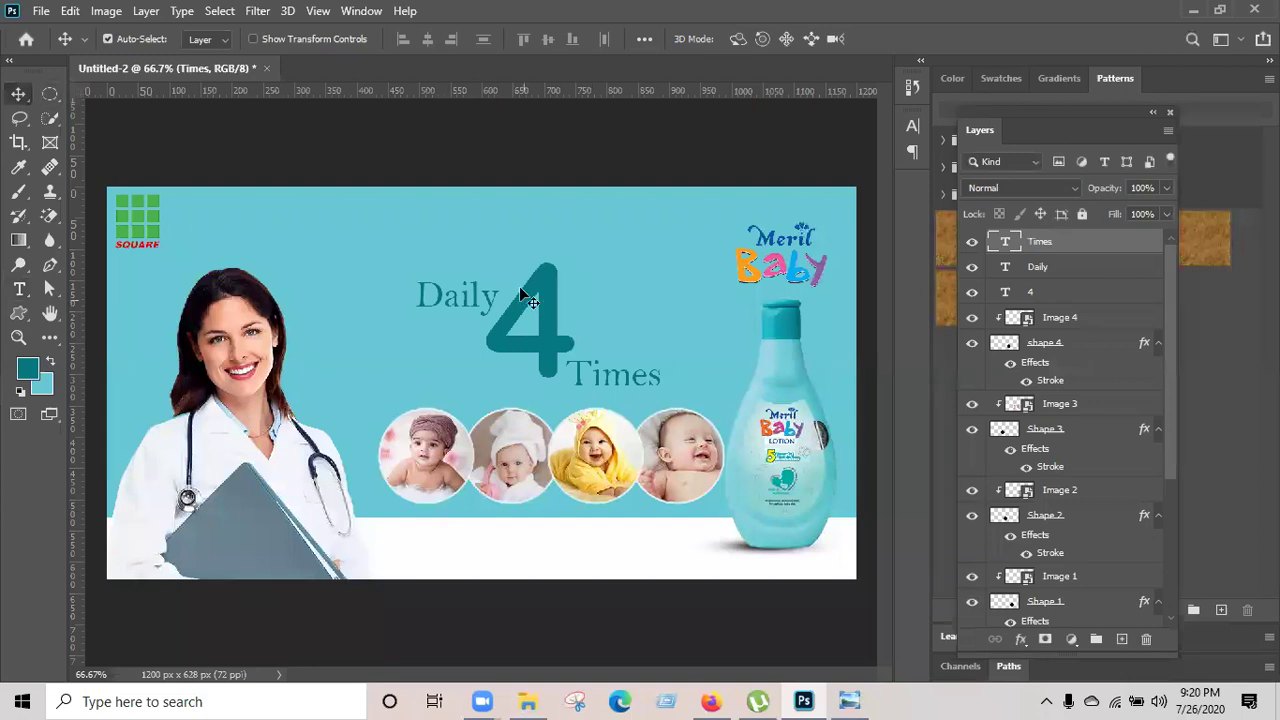
Create a new layer directly above the BG layer and name it "Focus".
left_click(550, 288)
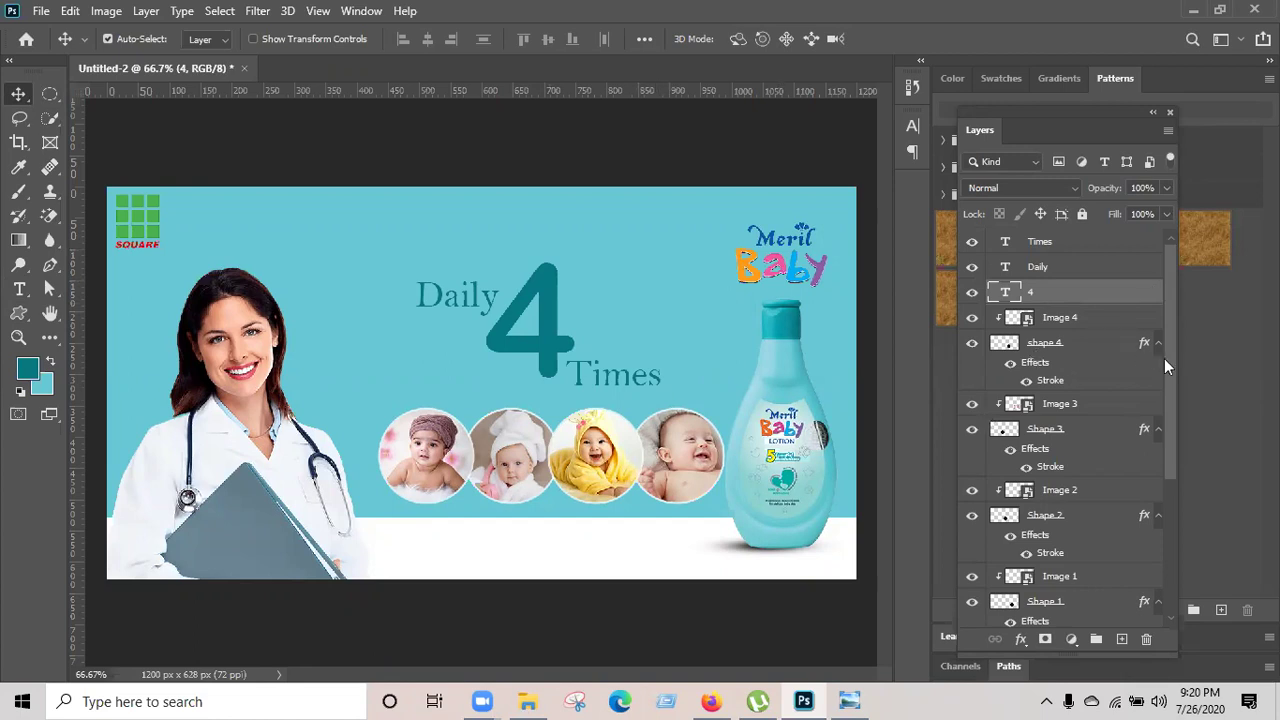
left_click_drag(1173, 317, 1184, 504)
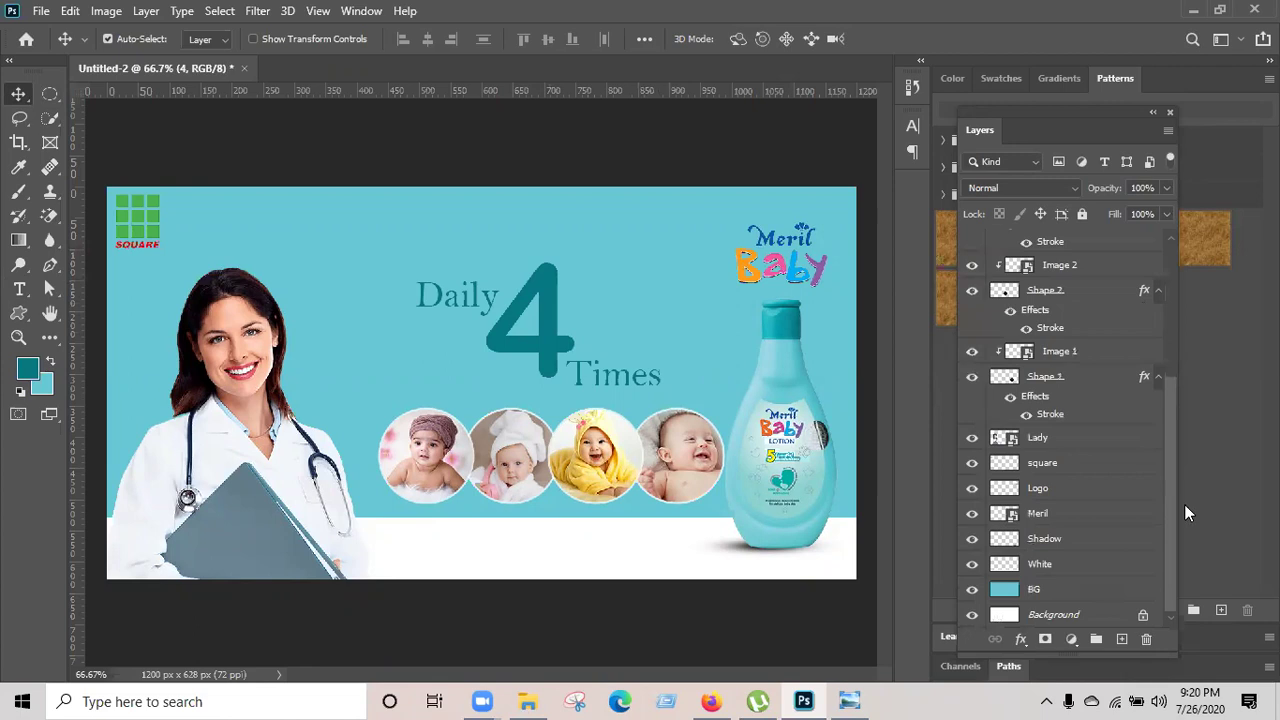
left_click(990, 590)
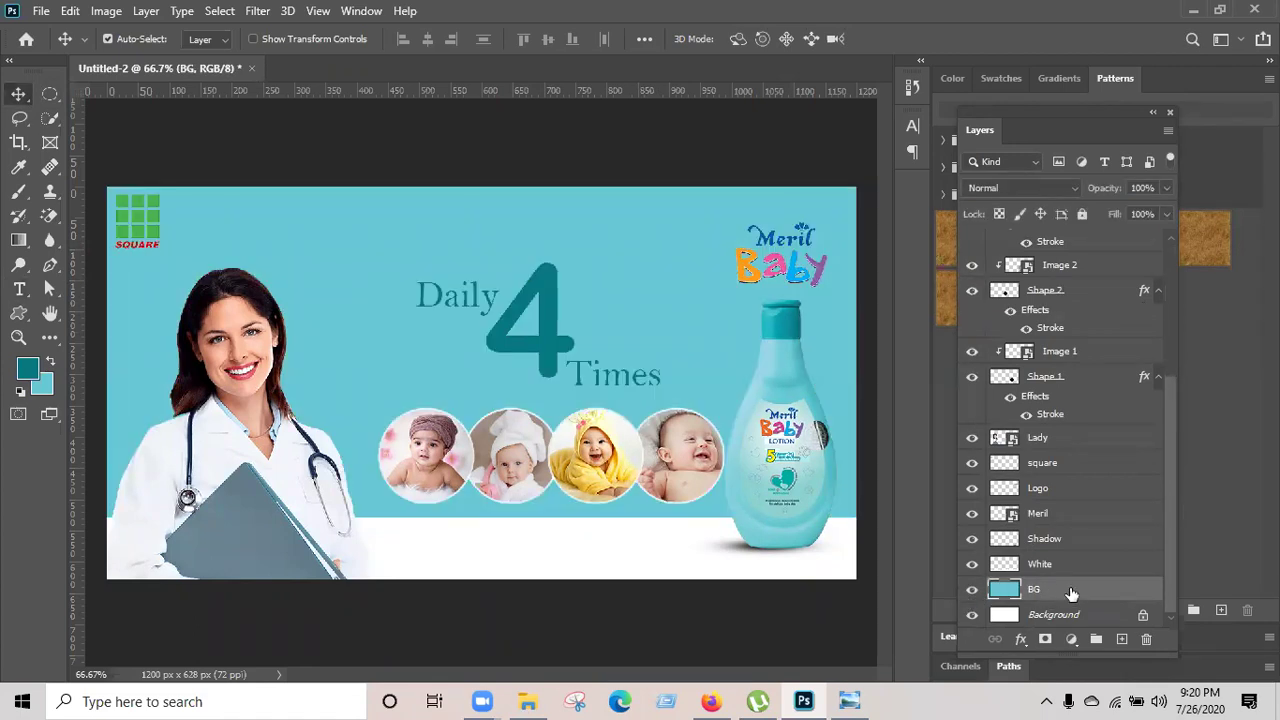
left_click(1048, 568)
left_click(1070, 591)
left_click(1121, 639)
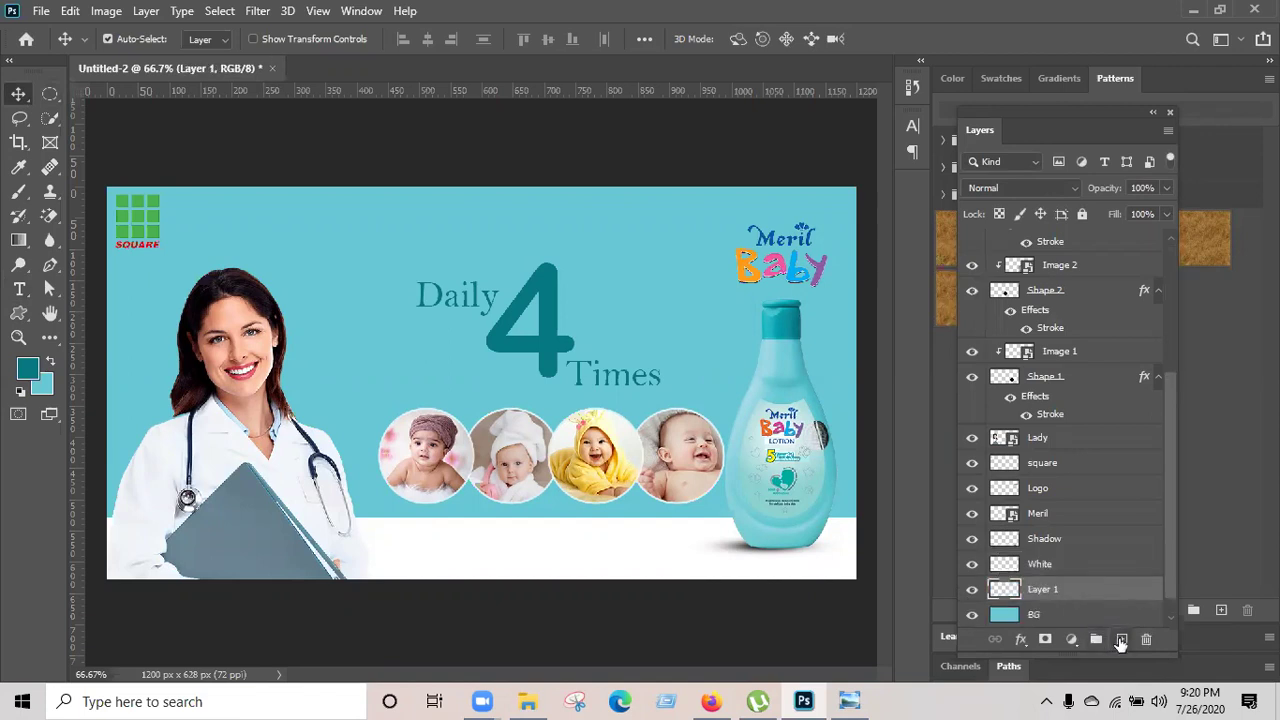
double_click(1036, 589)
key("BackSpace")
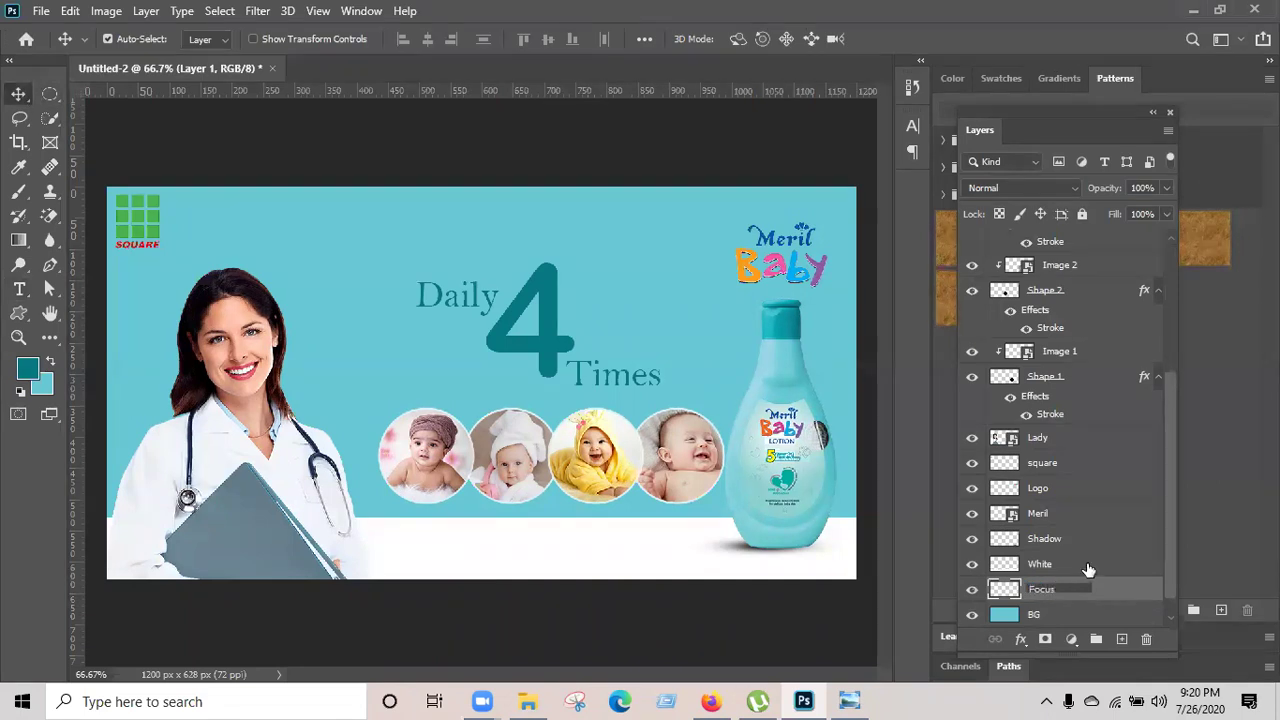
key("Return")
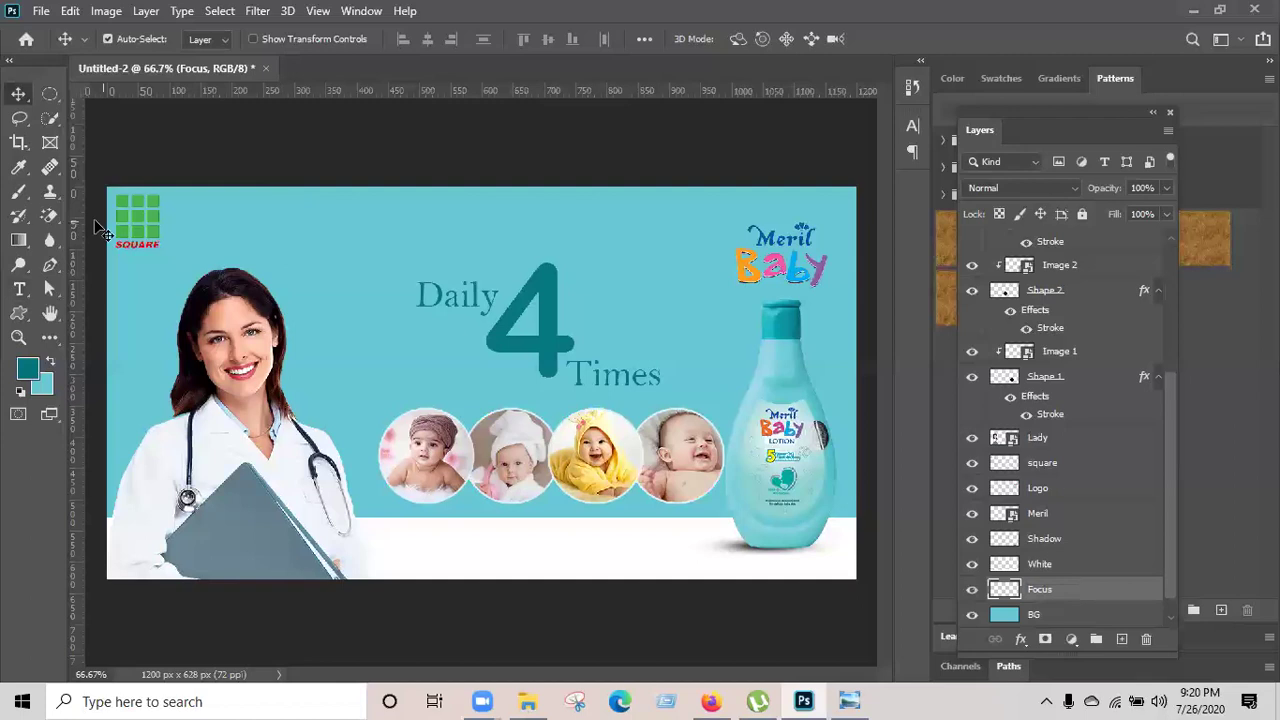
Choose the Brush tool and set the foreground colour to white (ffffff).
left_click(17, 196)
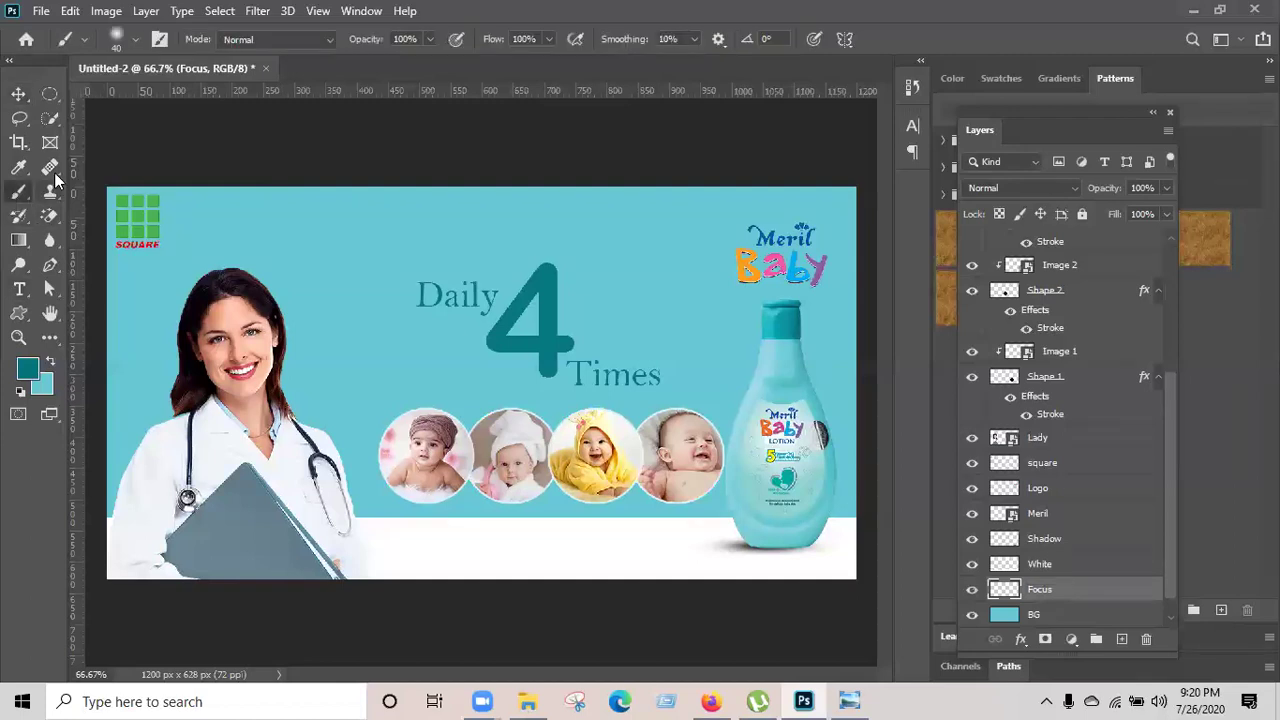
left_click(25, 372)
type("ffffff")
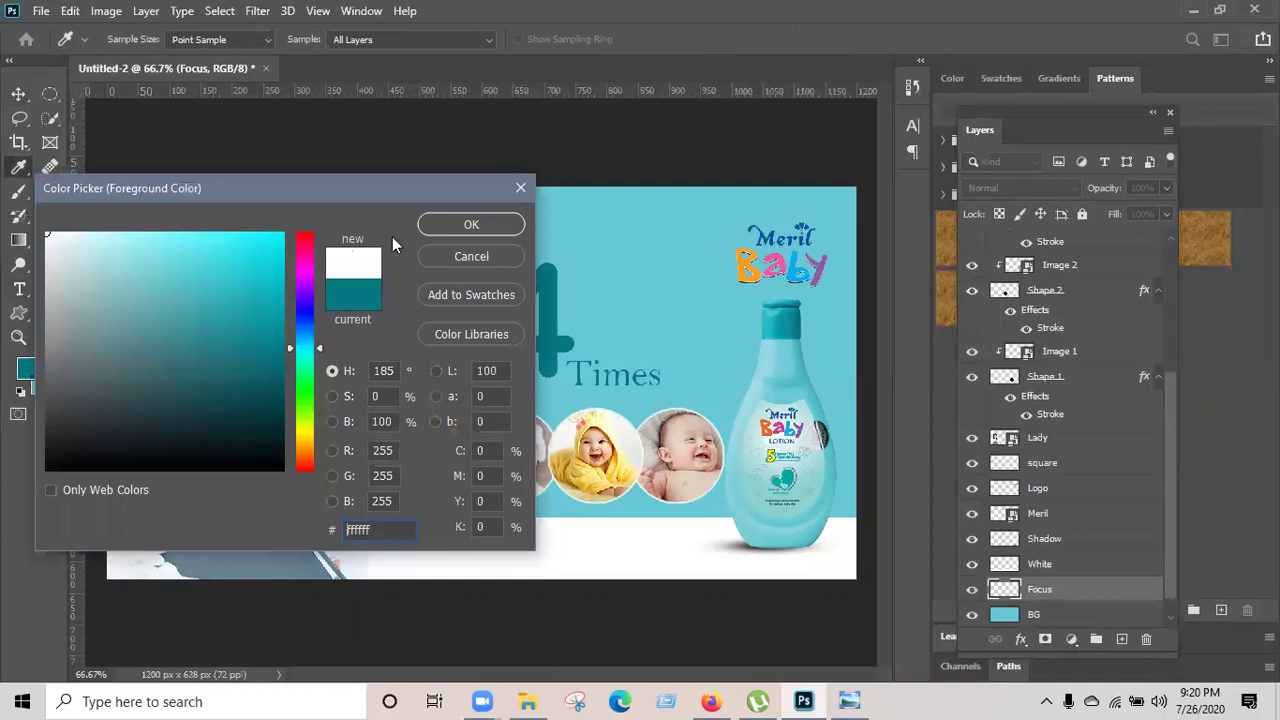
left_click(467, 225)
Enlarge the brush to 800 px and check its size and hardness settings.
key("bracketright")
key("bracketright")
key("bracketright")
key("bracketright")
key("bracketright")
key("bracketright")
key("bracketright")
key("bracketright")
key("bracketright")
key("bracketright")
key("bracketright")
key("bracketright")
key("bracketright")
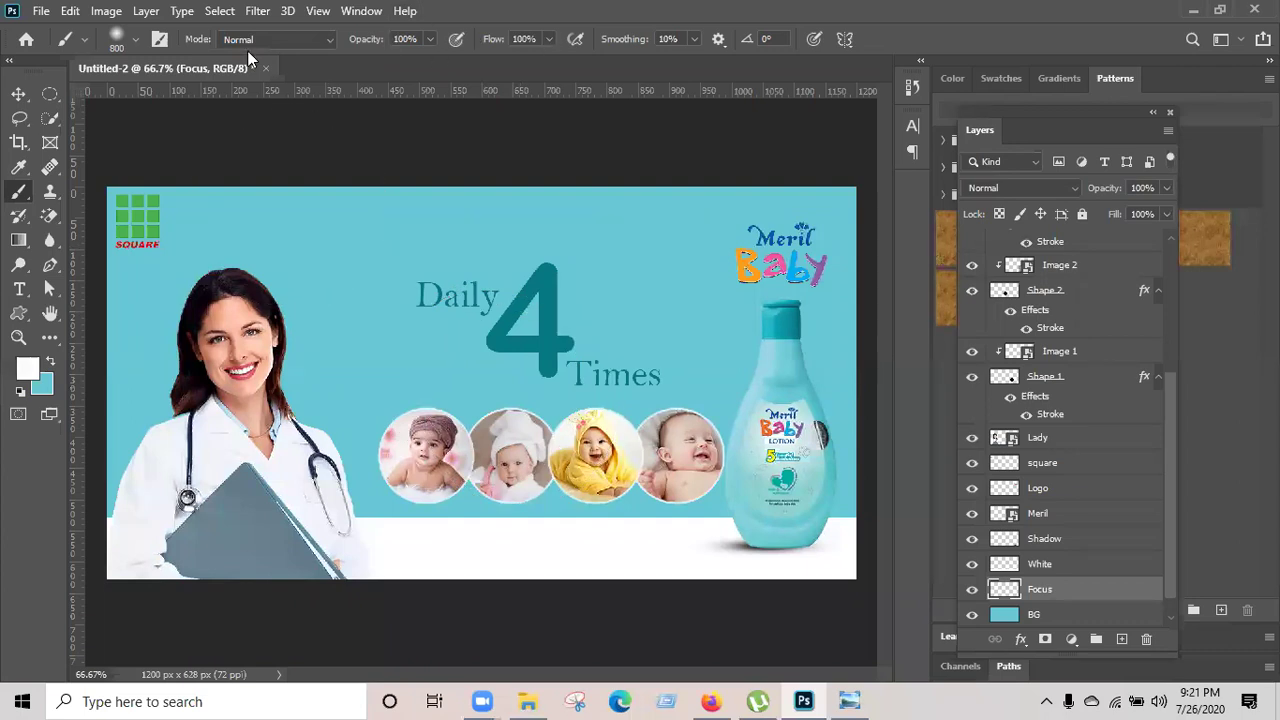
left_click(137, 40)
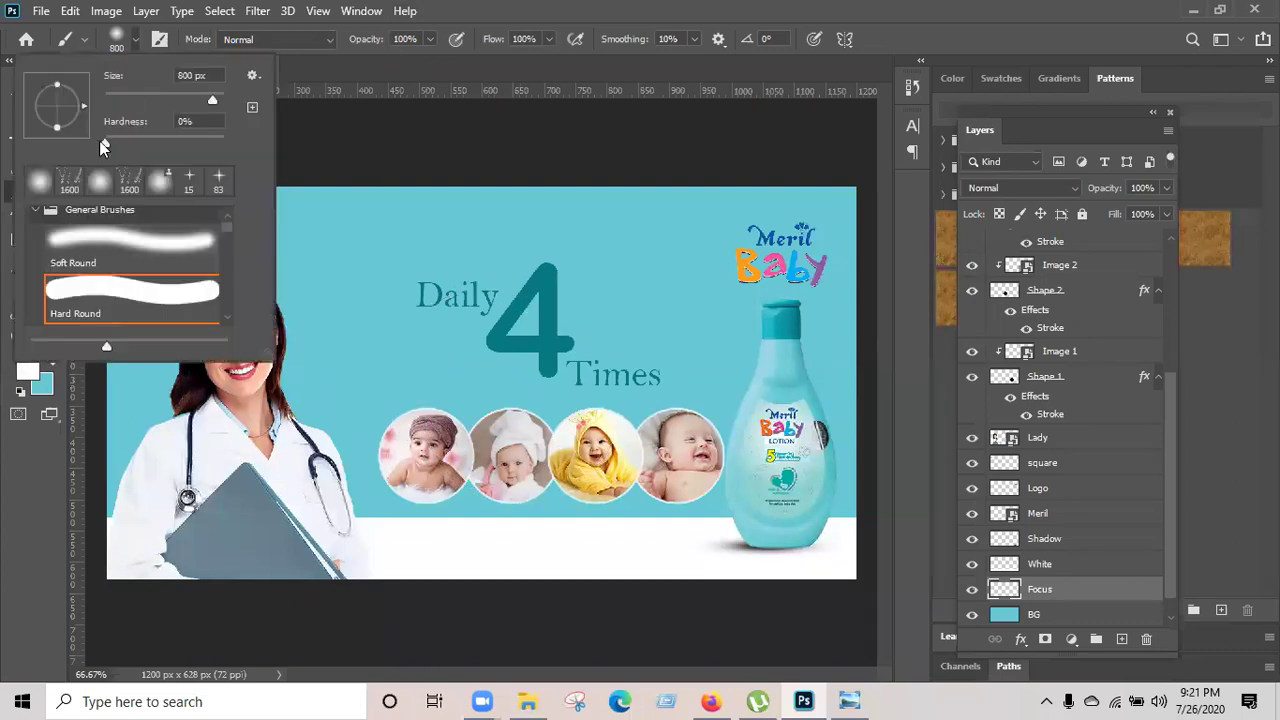
left_click(137, 42)
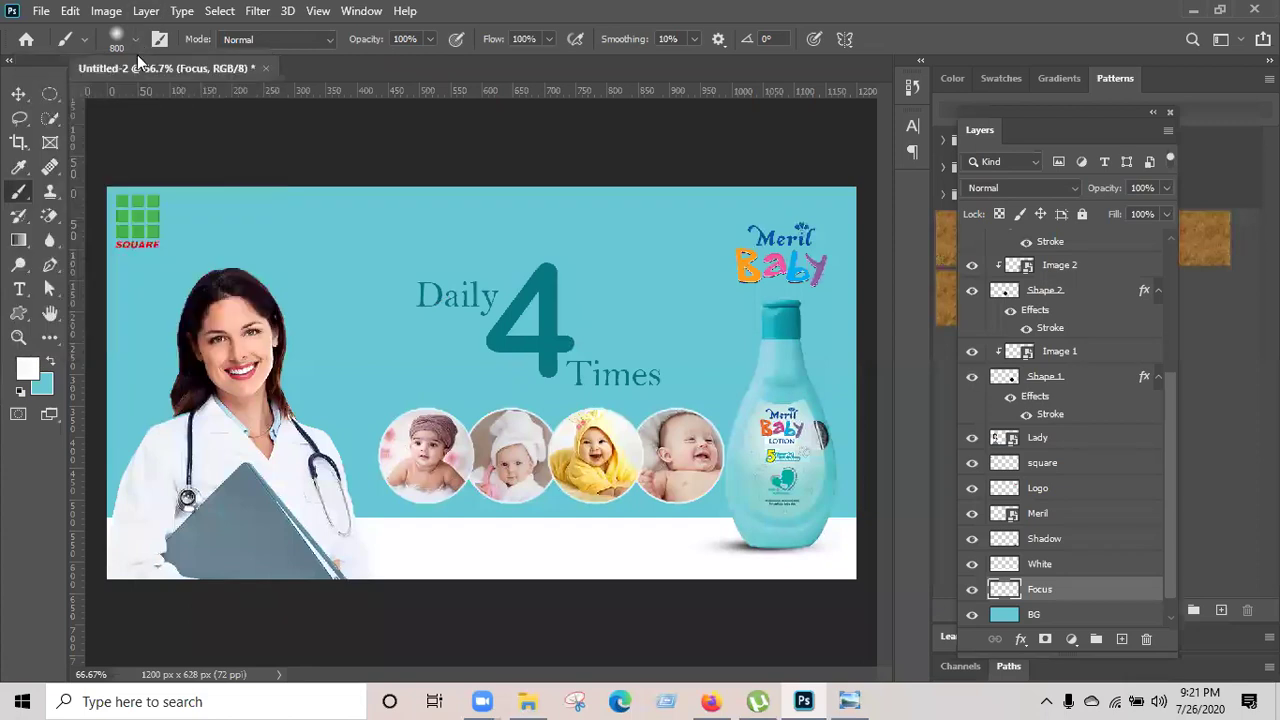
Undo a trial white dab, enlarge the brush to 1400 px, and dab a white glow on the Focus layer just above the baby photos.
left_click(502, 382)
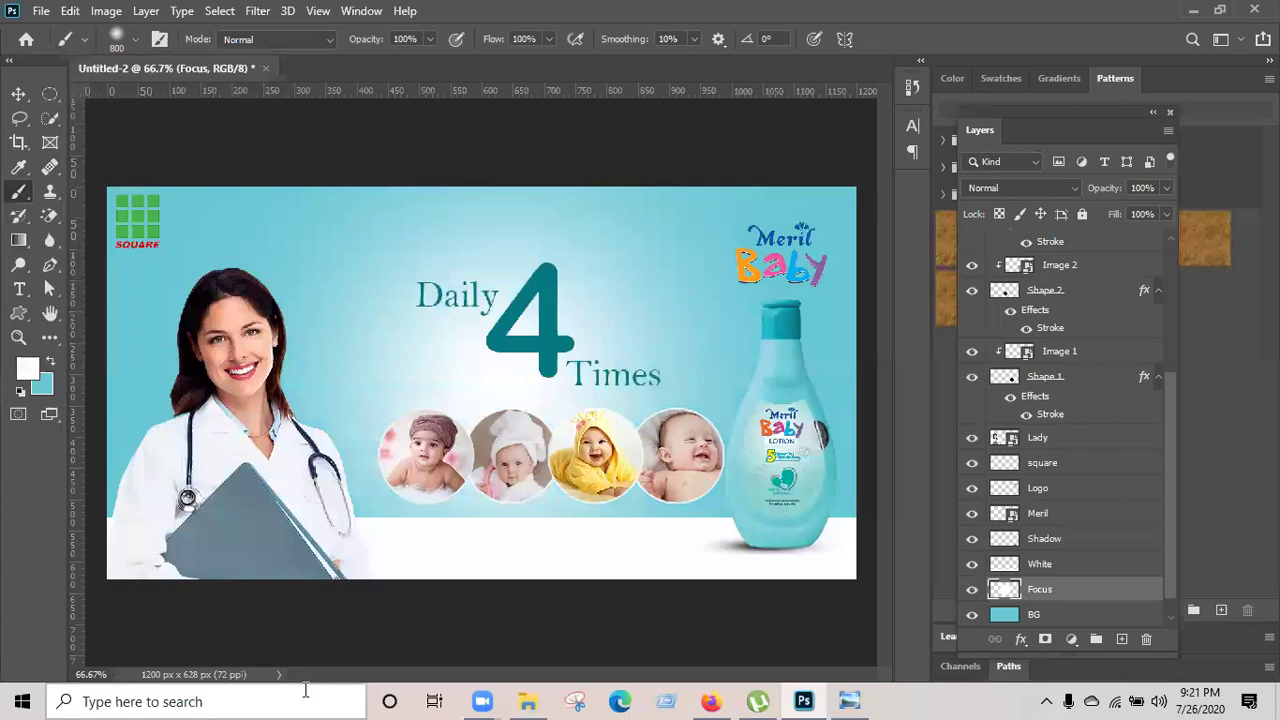
key("ctrl+z")
key("bracketright")
key("bracketright")
key("bracketright")
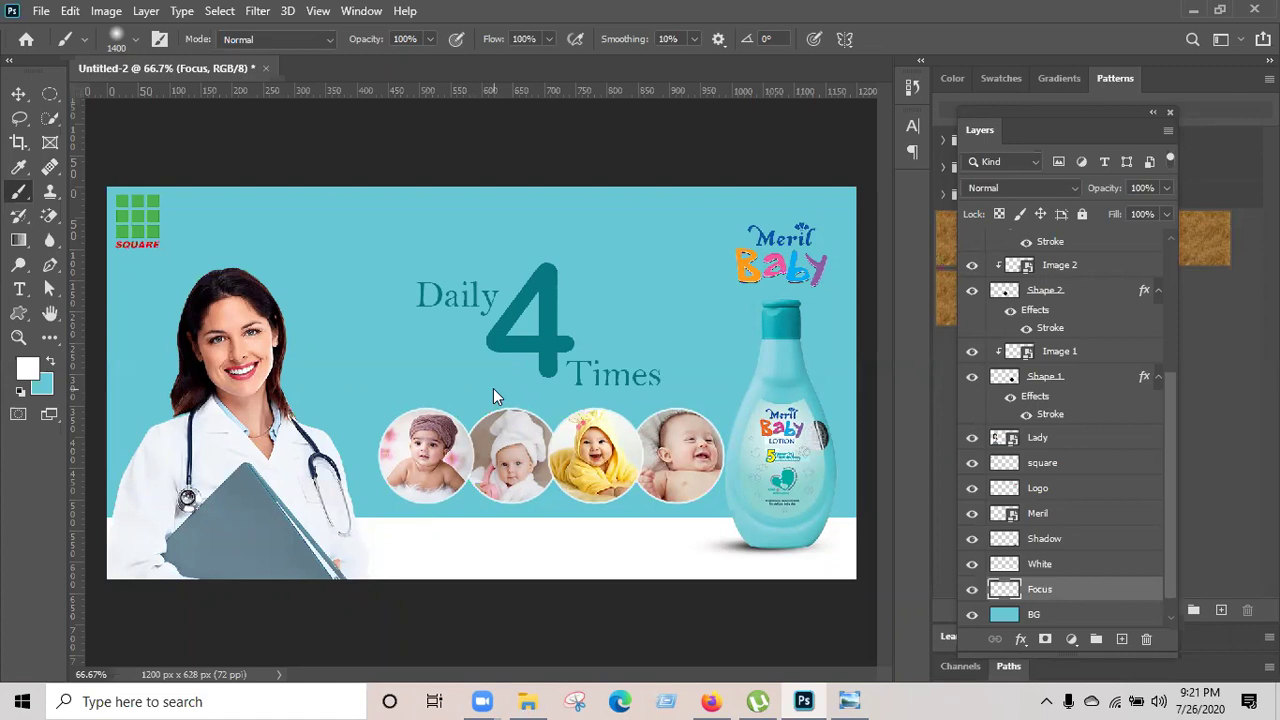
left_click(493, 396)
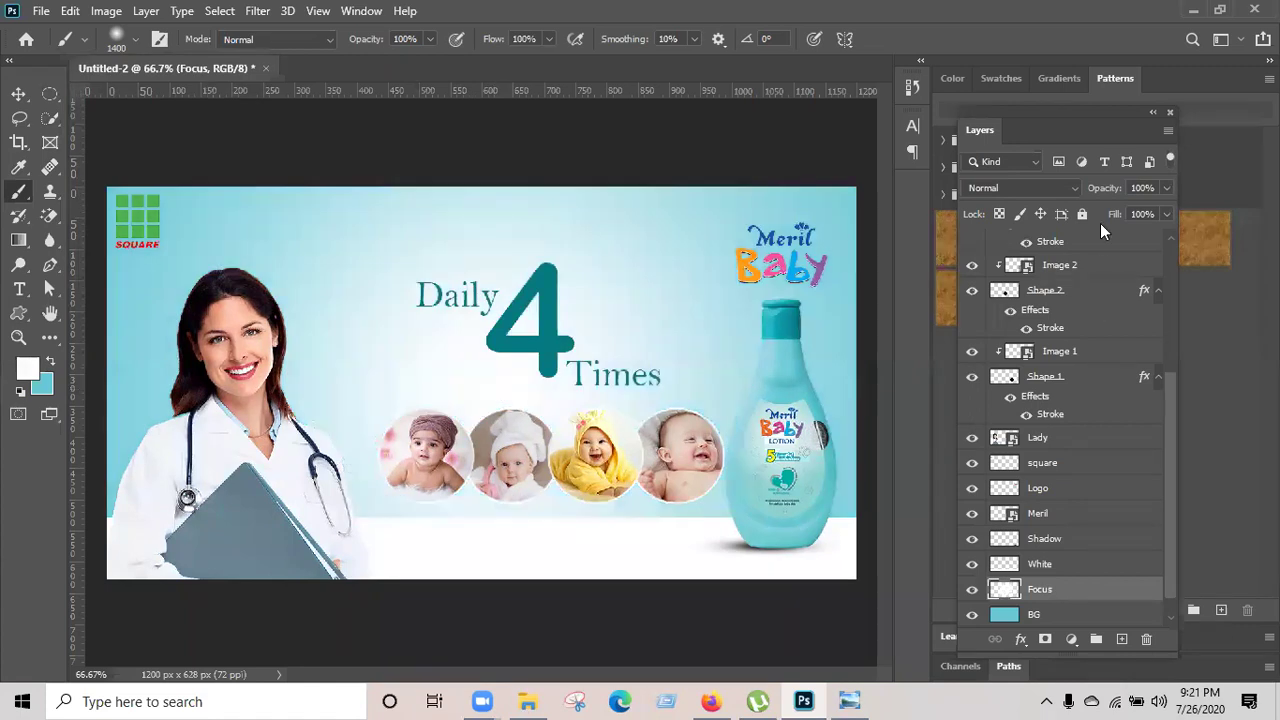
Check the meril-baby-lotion reference in Windows Photo Viewer, then set the Focus layer's opacity to 90%.
left_click(17, 99)
left_click(849, 700)
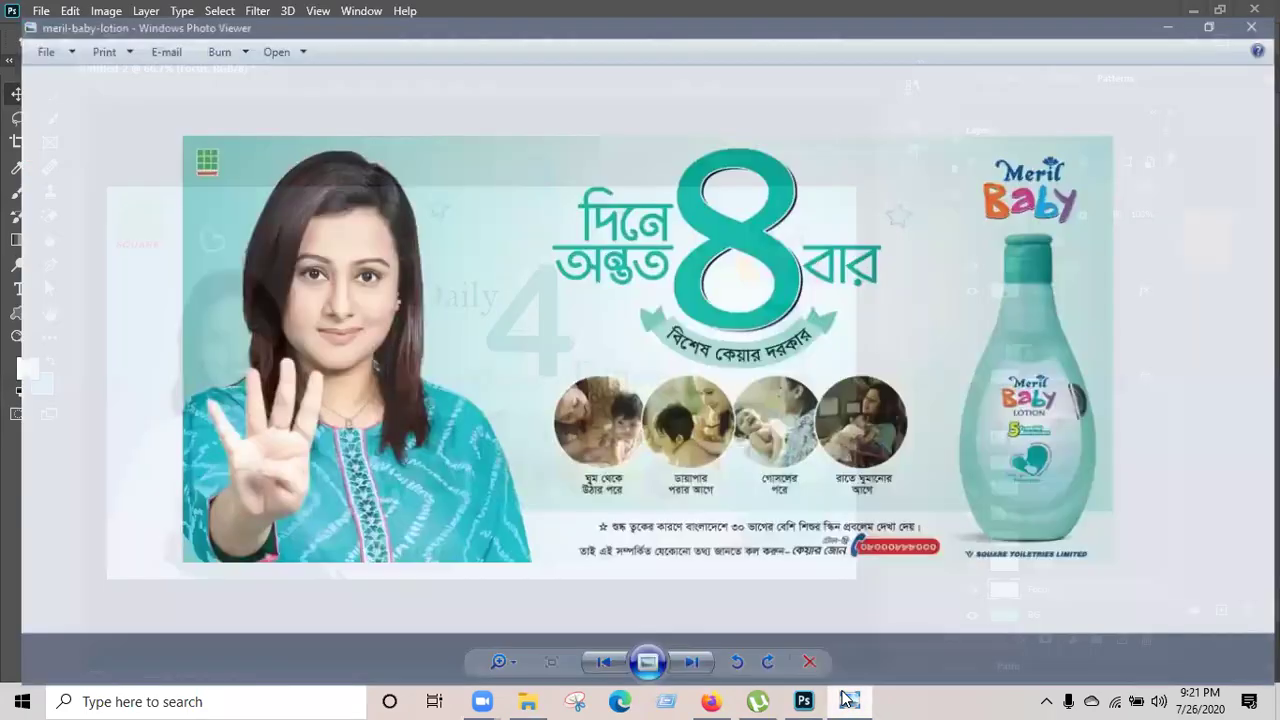
key("alt+Tab")
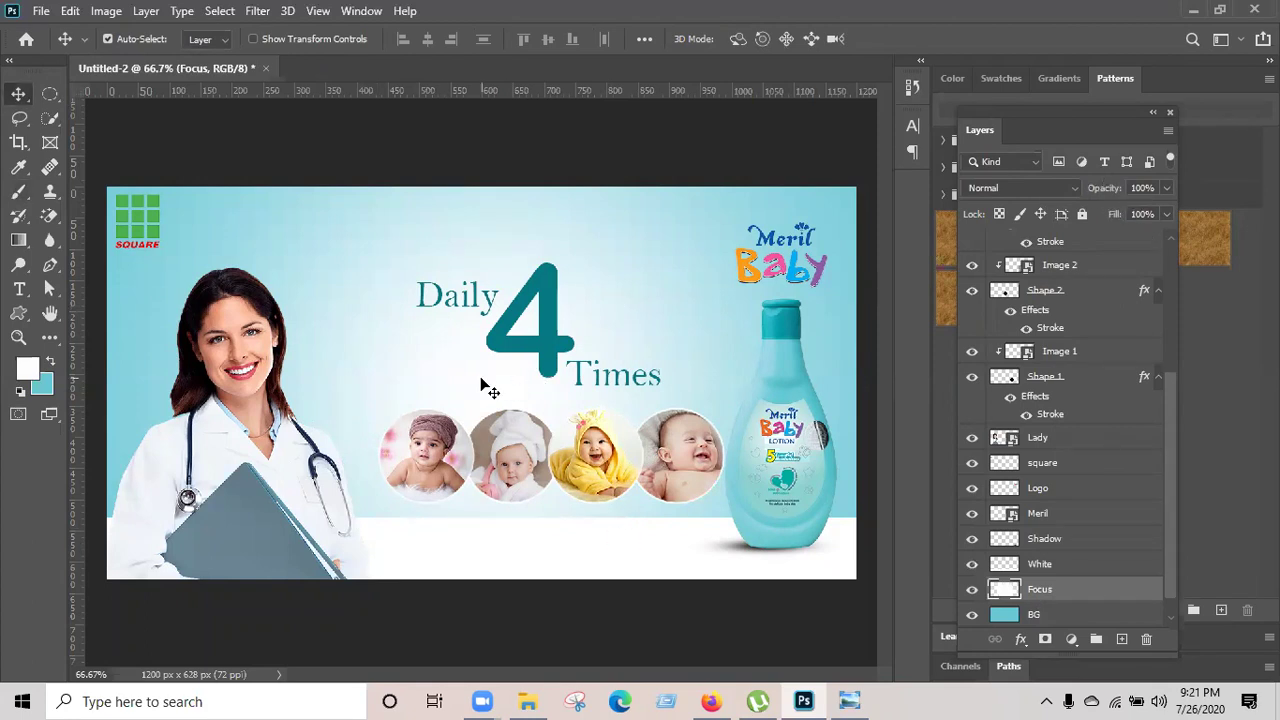
mouse_move(1108, 192)
left_mouse_down()
mouse_move(1085, 193)
mouse_move(1097, 194)
left_mouse_up()
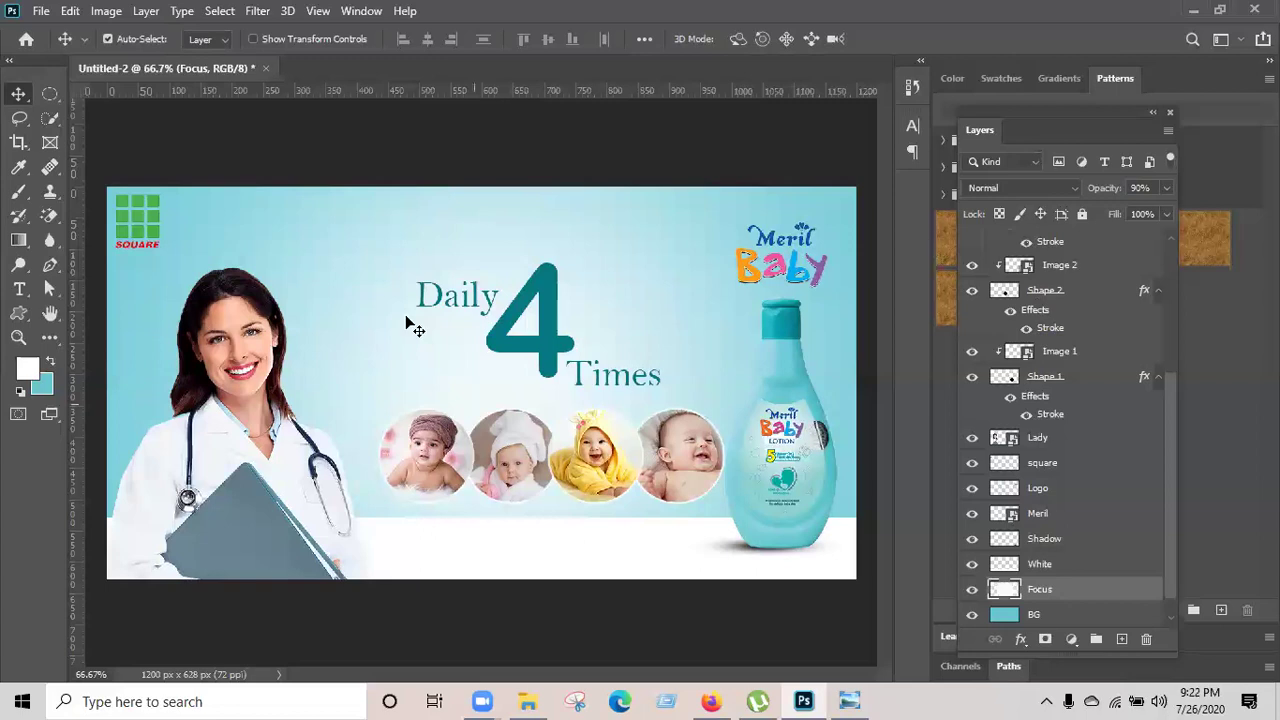
Compare the banner's background glow and text layers with the meril-baby-lotion reference in Windows Photo Viewer.
key("ctrl+alt+a")
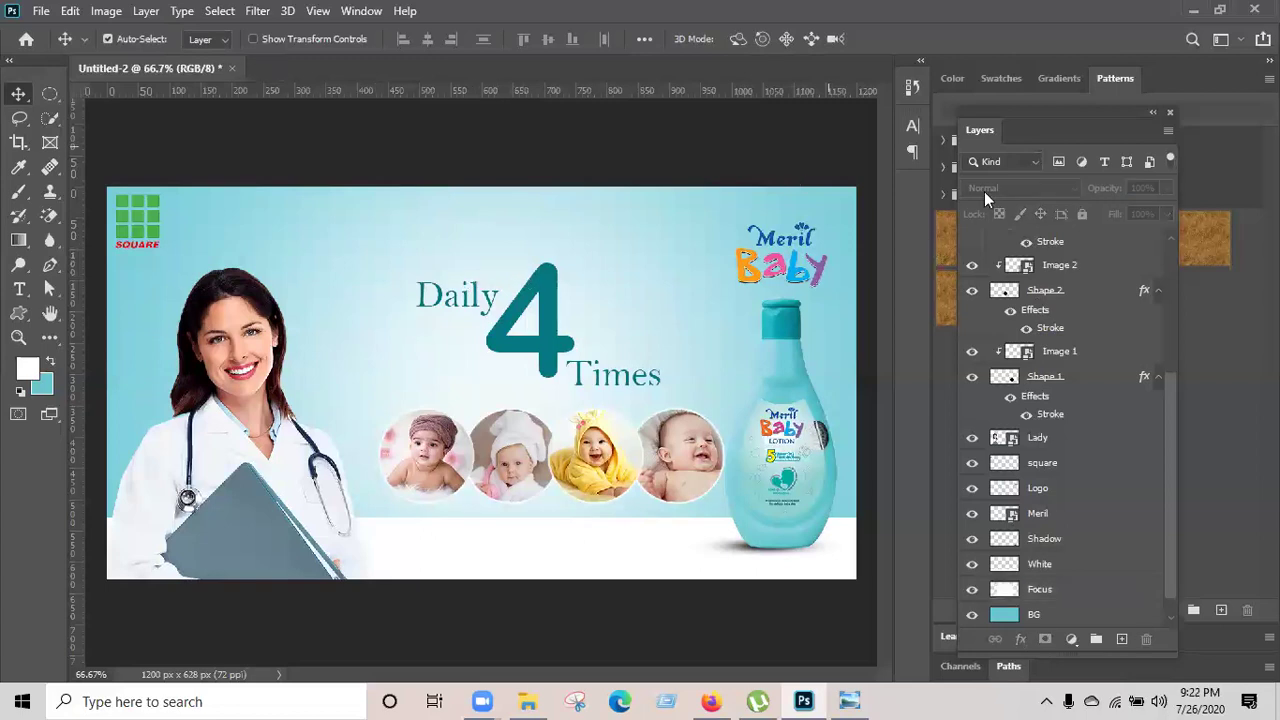
left_click(1038, 590)
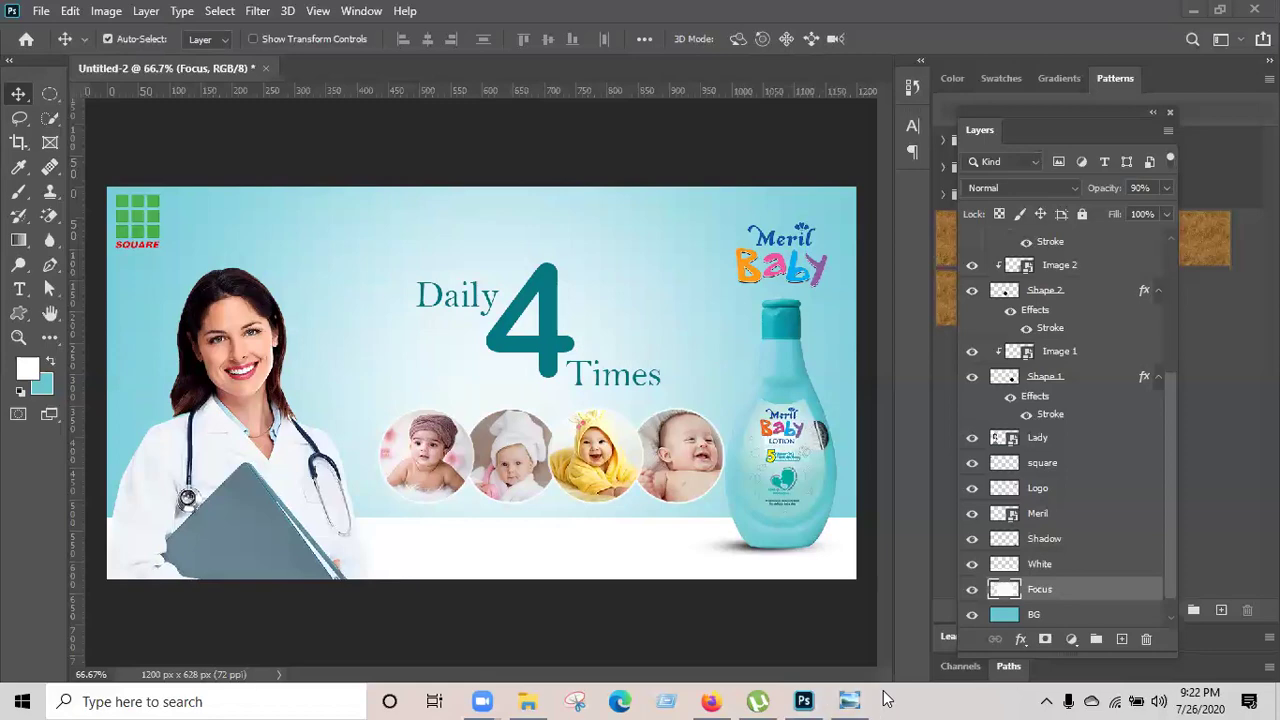
left_click(852, 700)
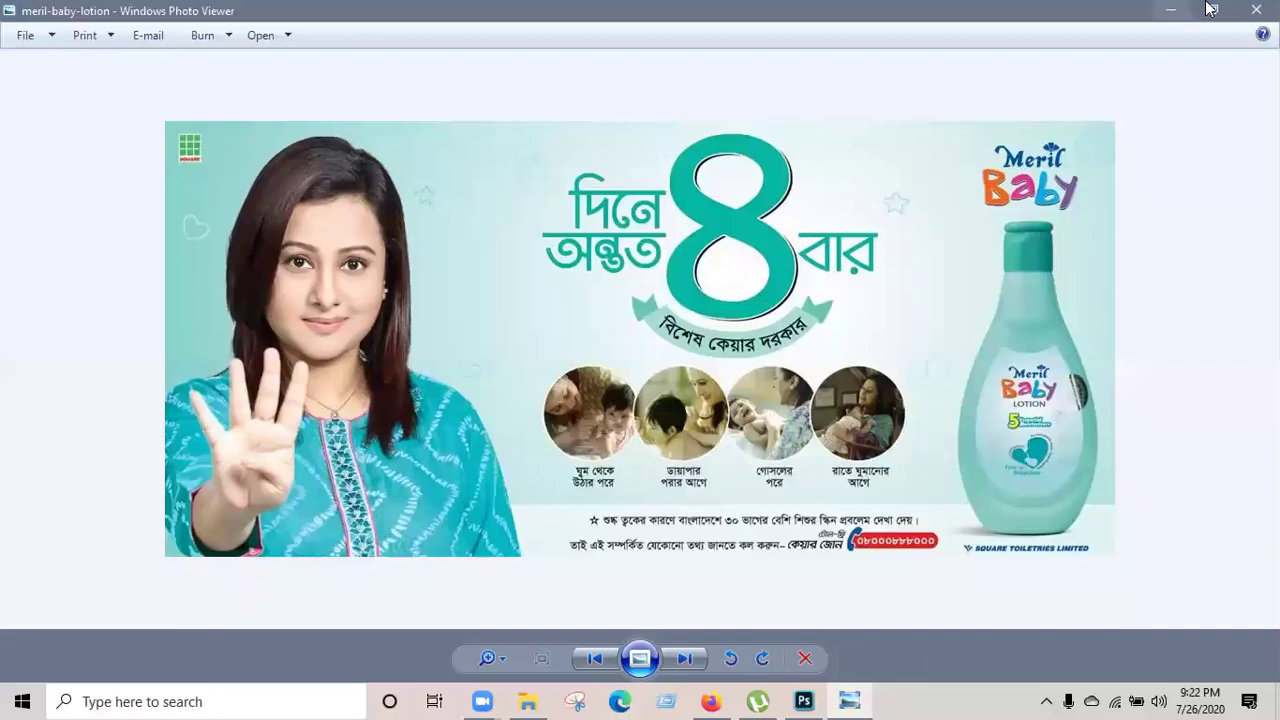
key("alt+Tab")
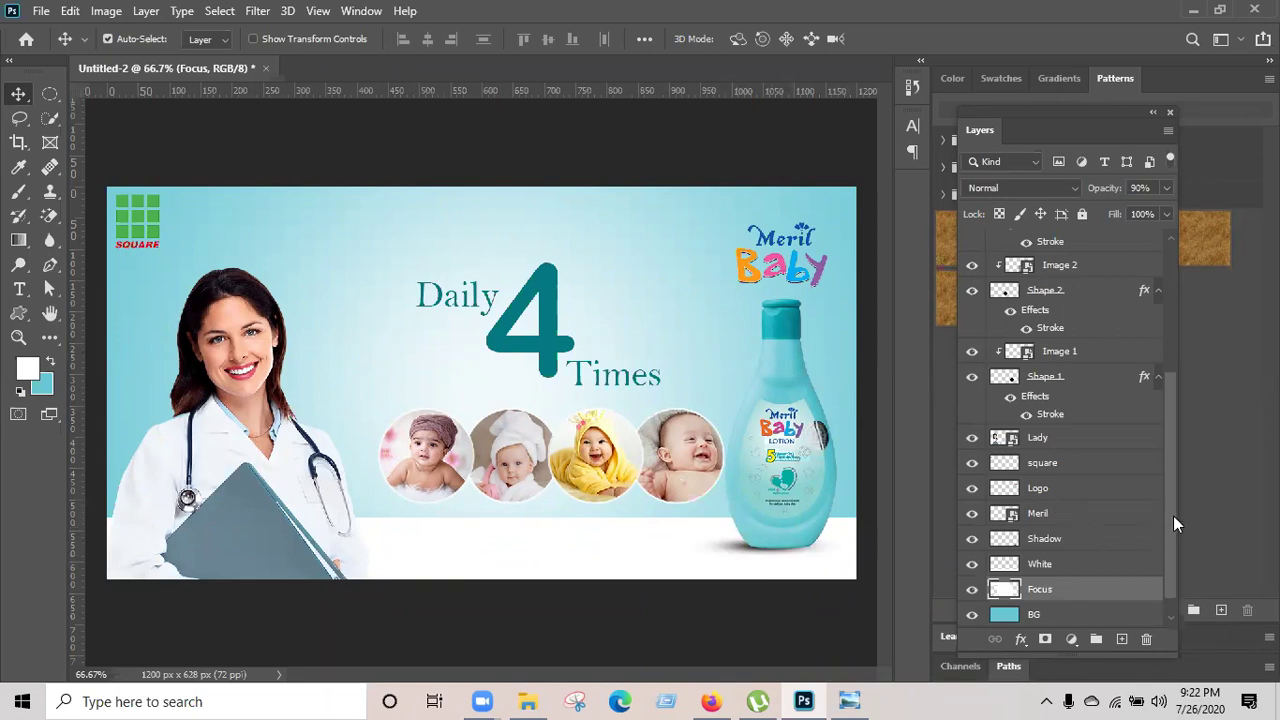
left_click_drag(1173, 530, 1171, 292)
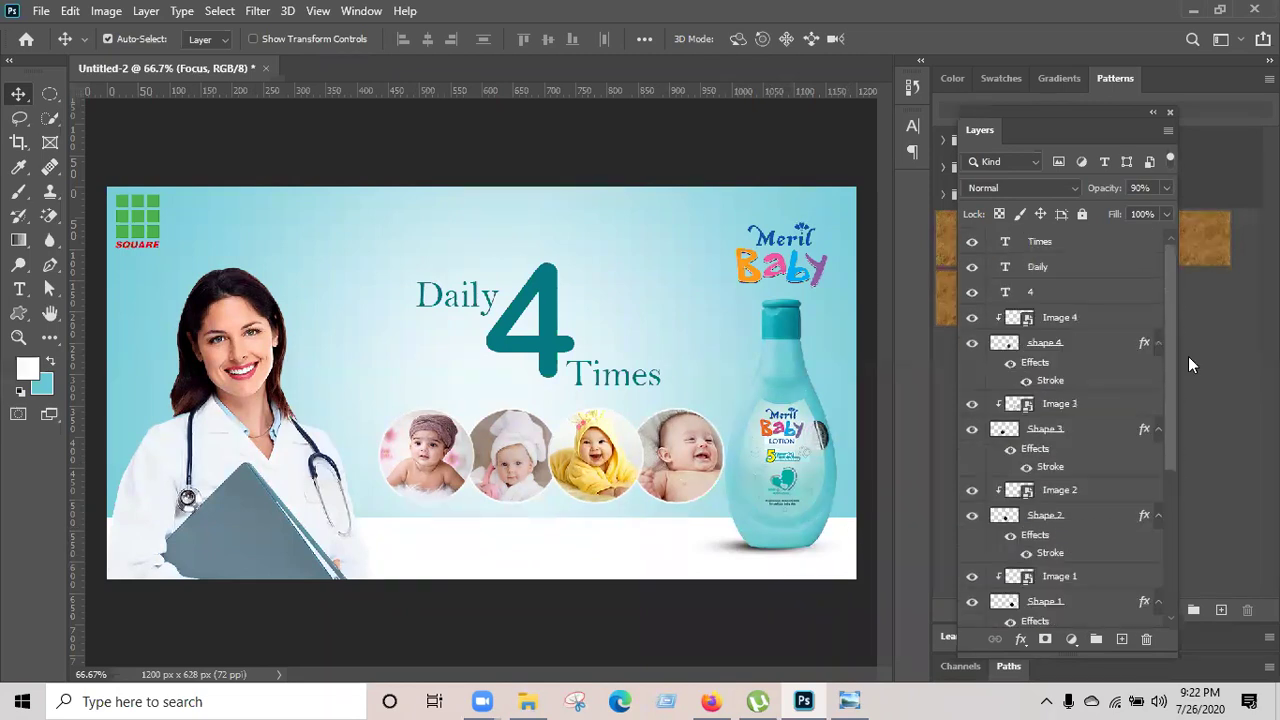
left_click(1070, 249)
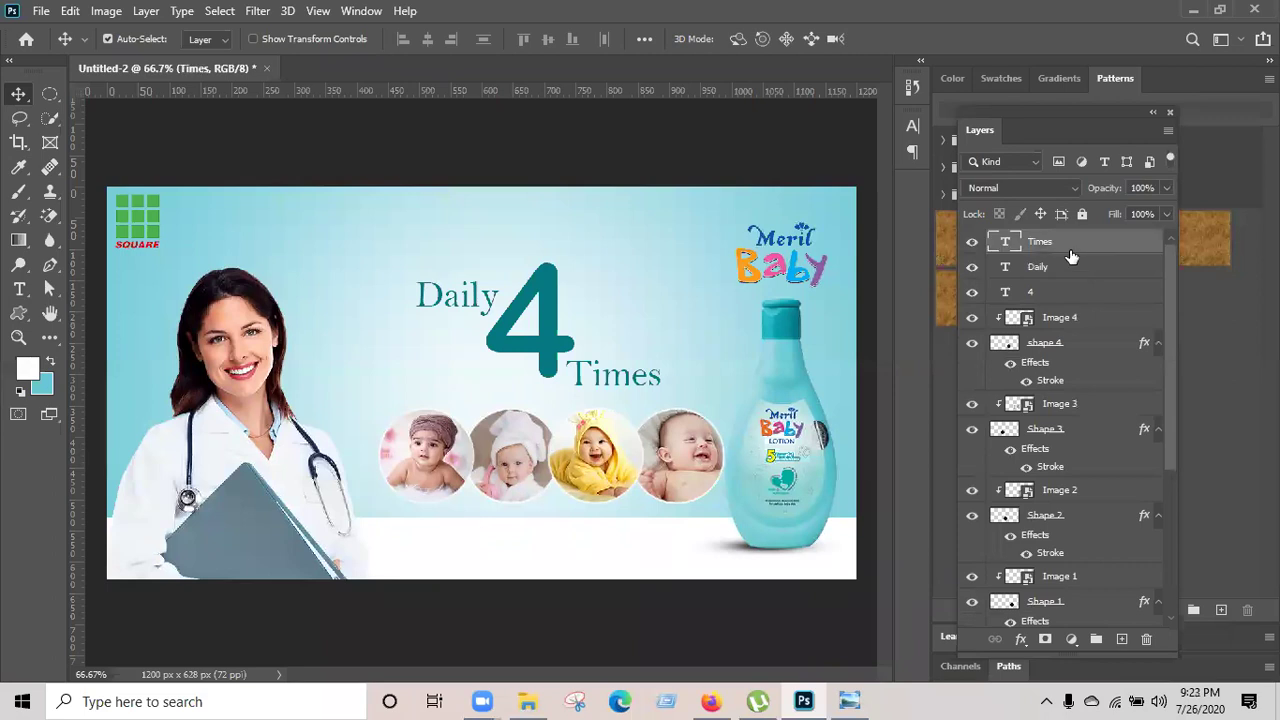
left_click(848, 700)
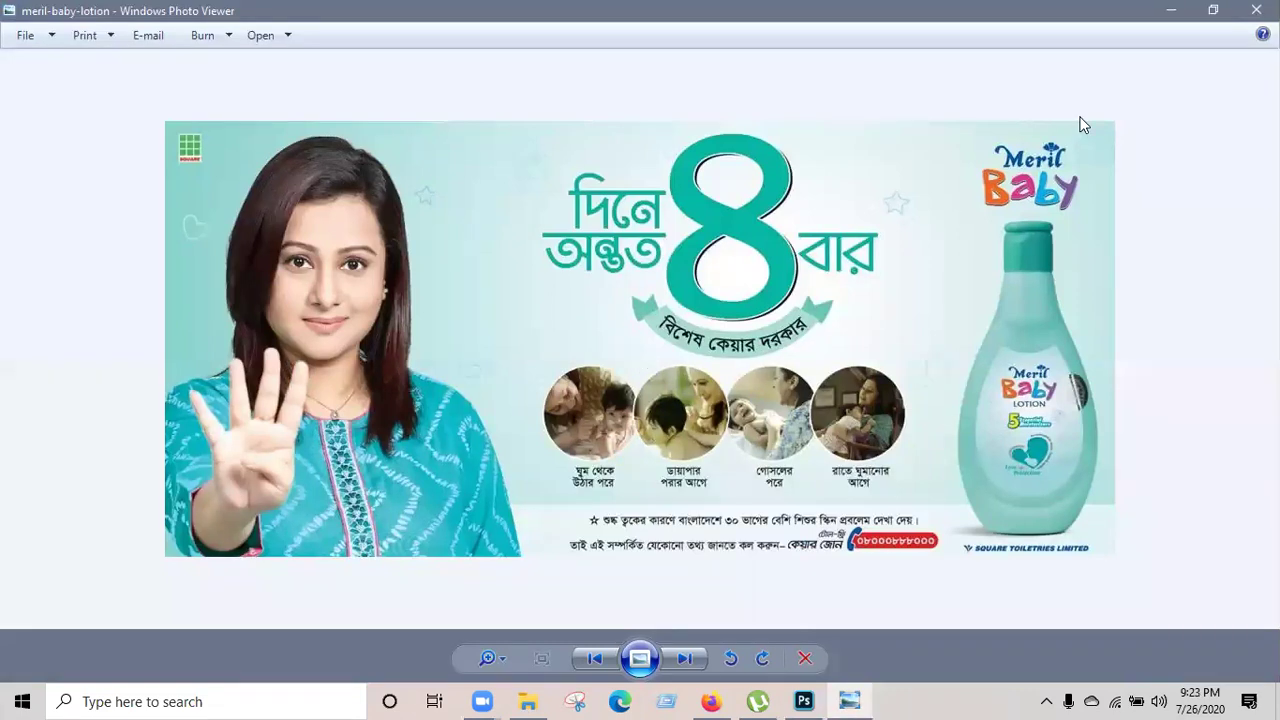
key("alt+Tab")
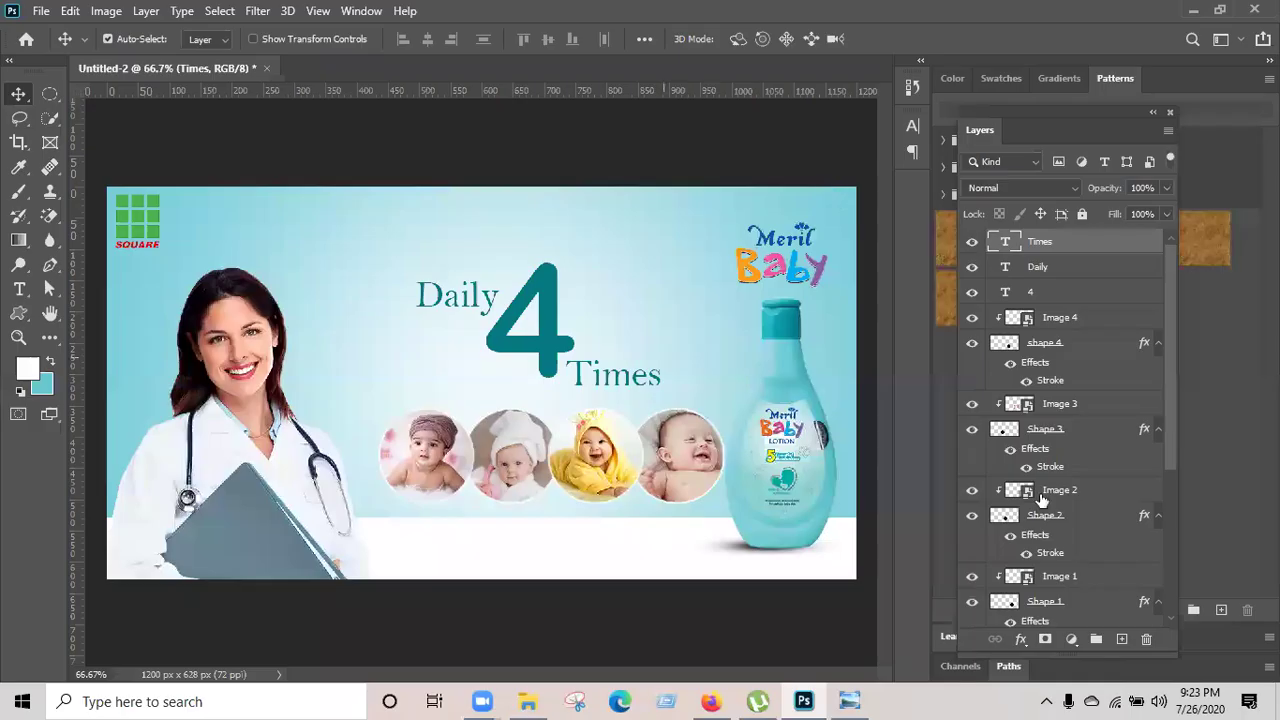
Hide the Focus layer and create a new empty layer directly above it.
left_click_drag(1175, 300, 1175, 546)
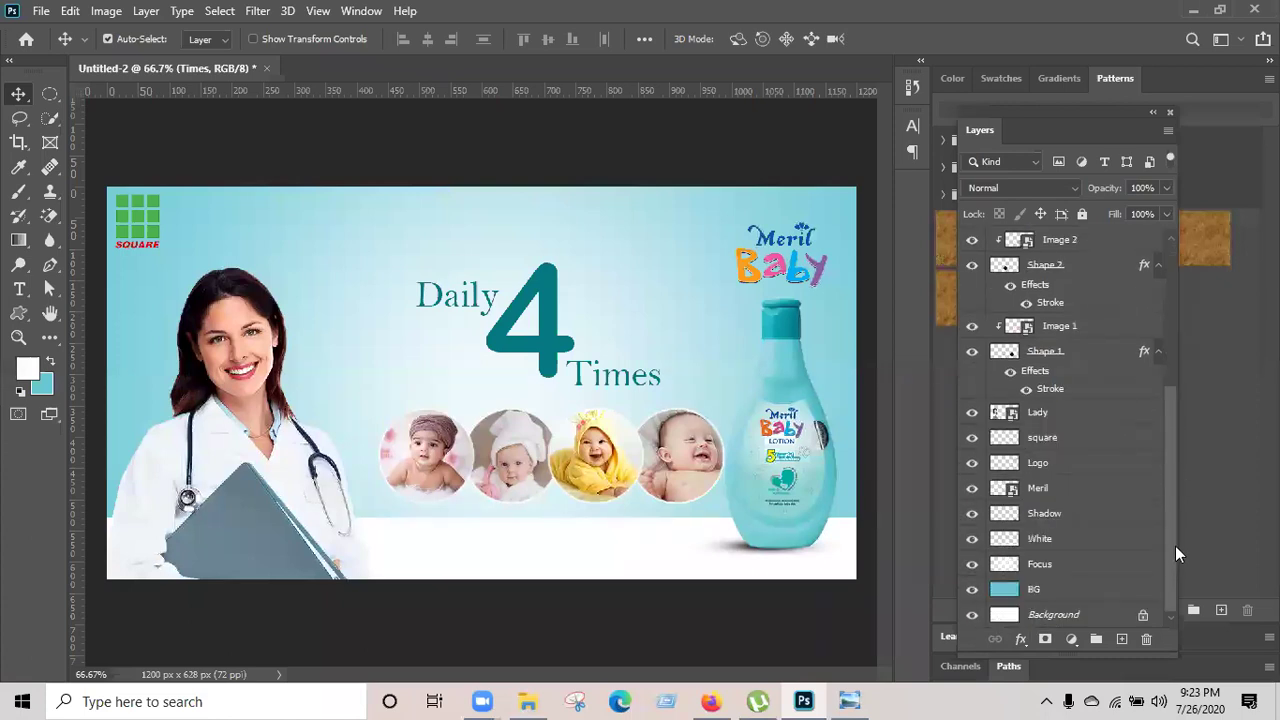
left_click(972, 565)
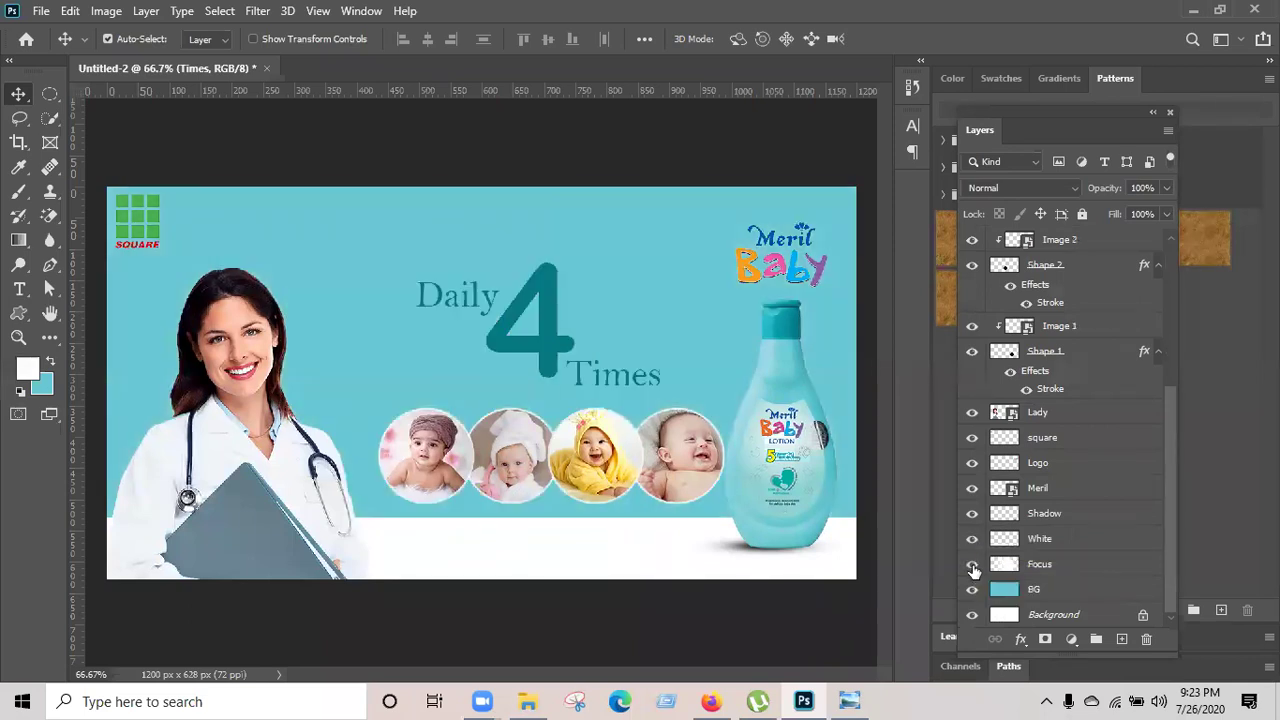
left_click(972, 566)
left_click(972, 566)
left_click(1020, 575)
left_click(1122, 640)
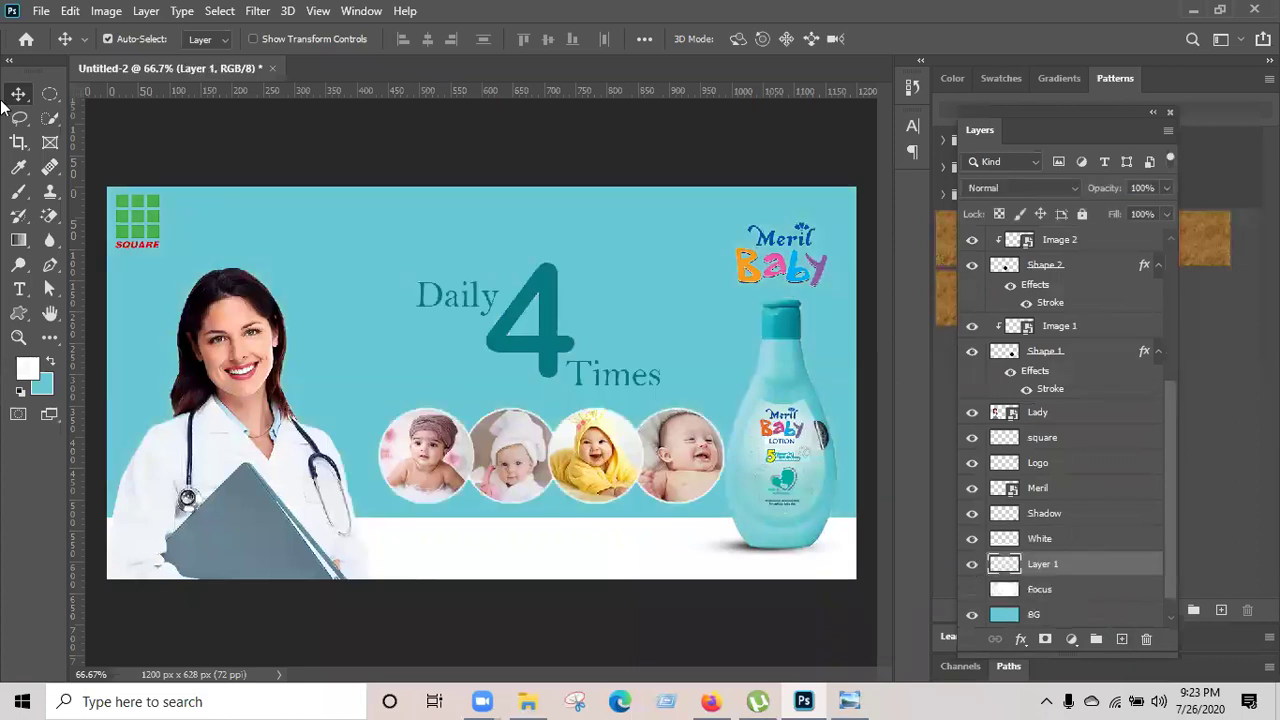
Dab a white glow in the middle of the new layer with a 1300 px soft brush and set the layer's opacity to 72%.
left_click(18, 194)
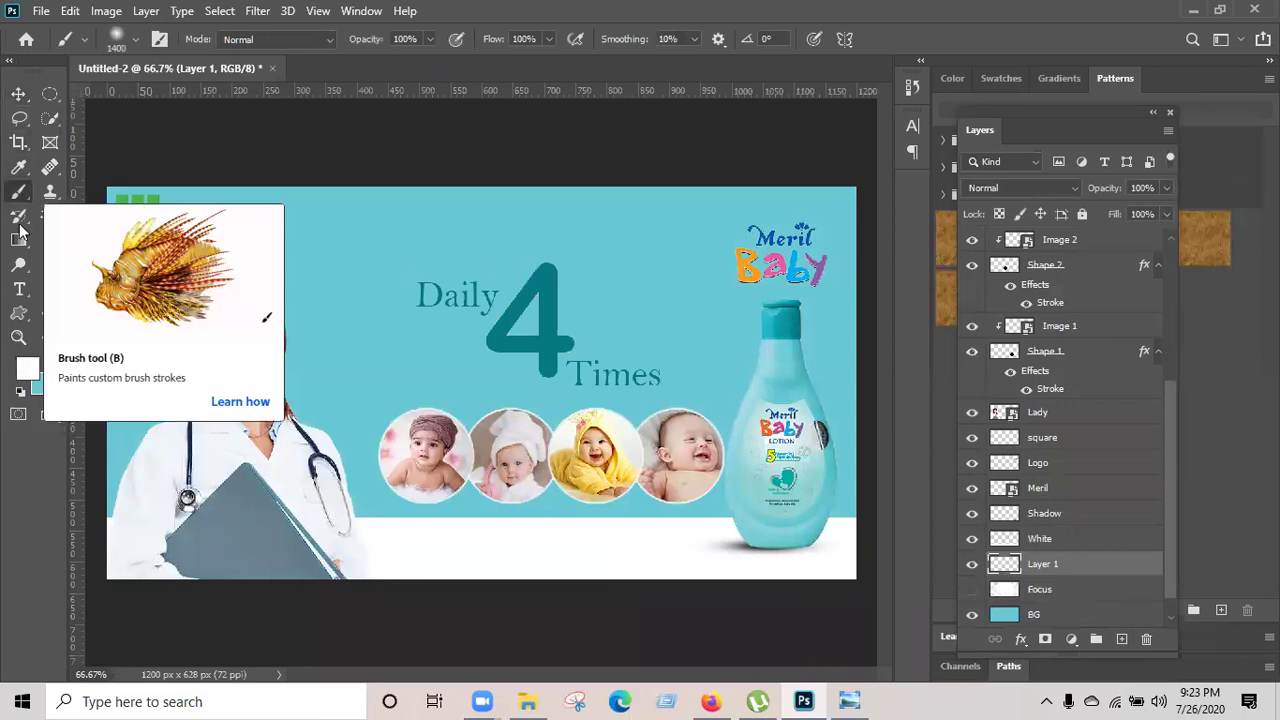
left_click(133, 41)
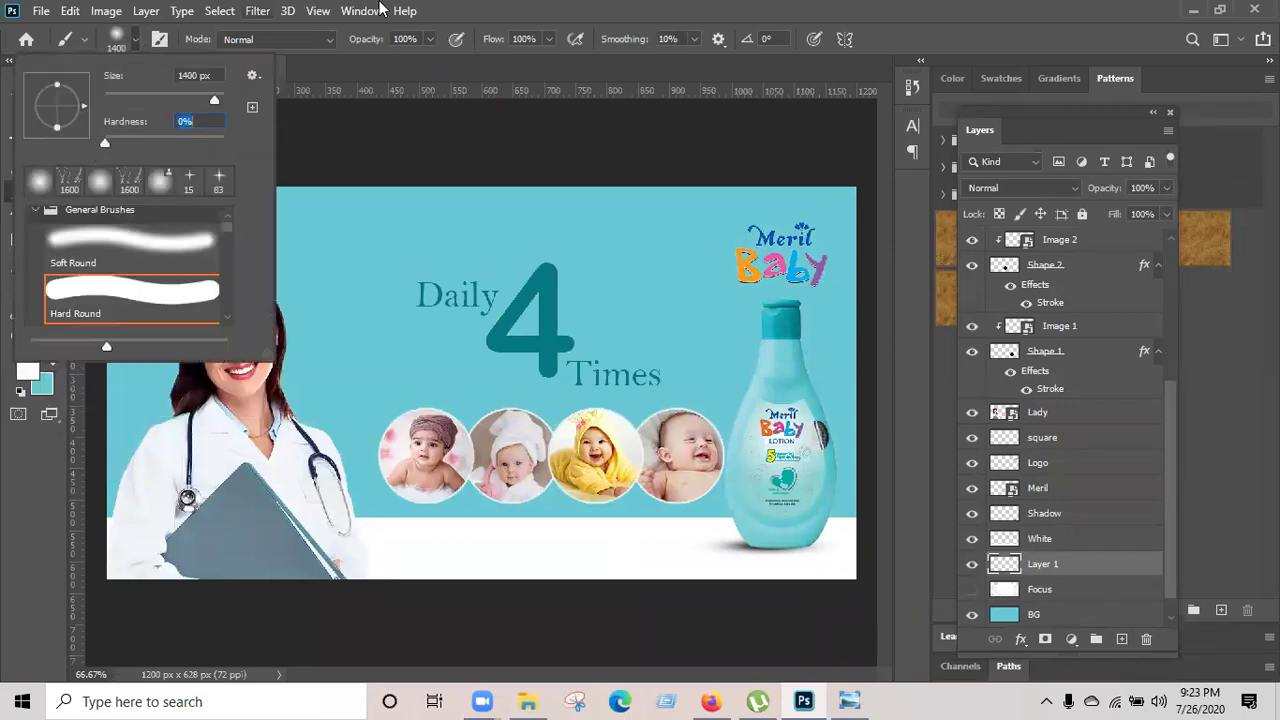
left_click(470, 9)
left_click(22, 375)
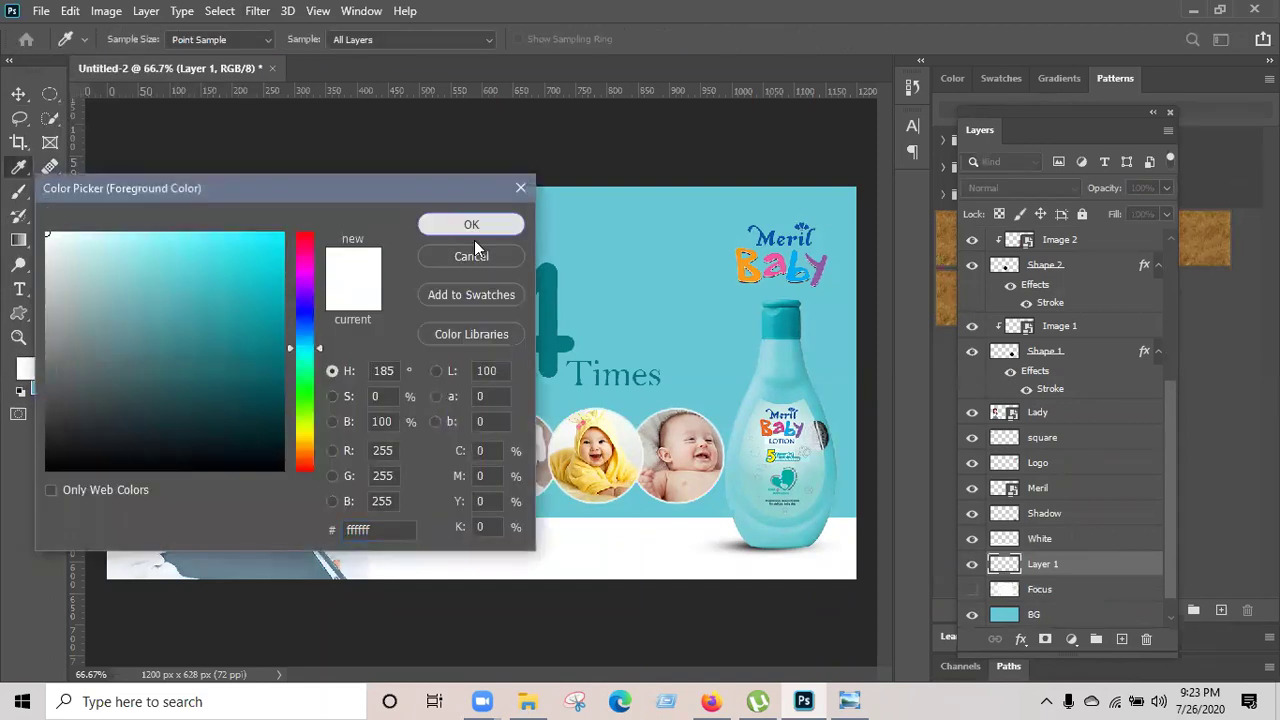
left_click(471, 228)
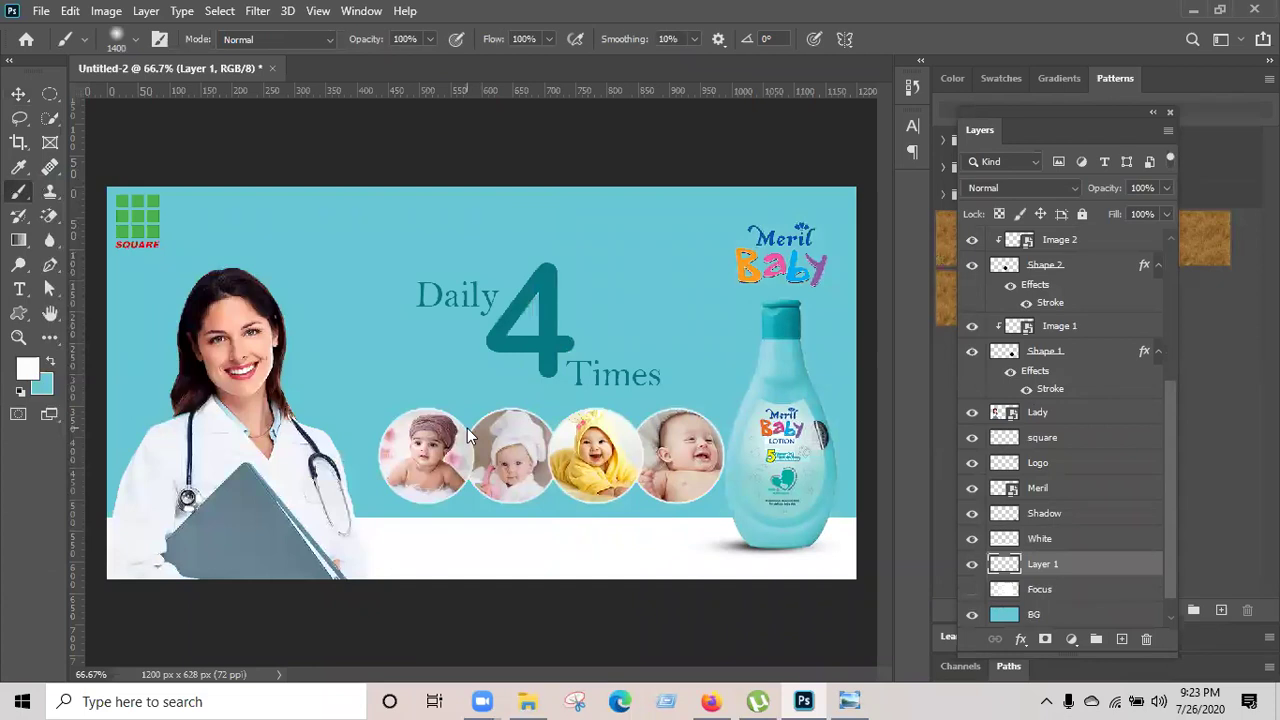
key("bracketleft")
key("bracketright")
left_click(490, 380)
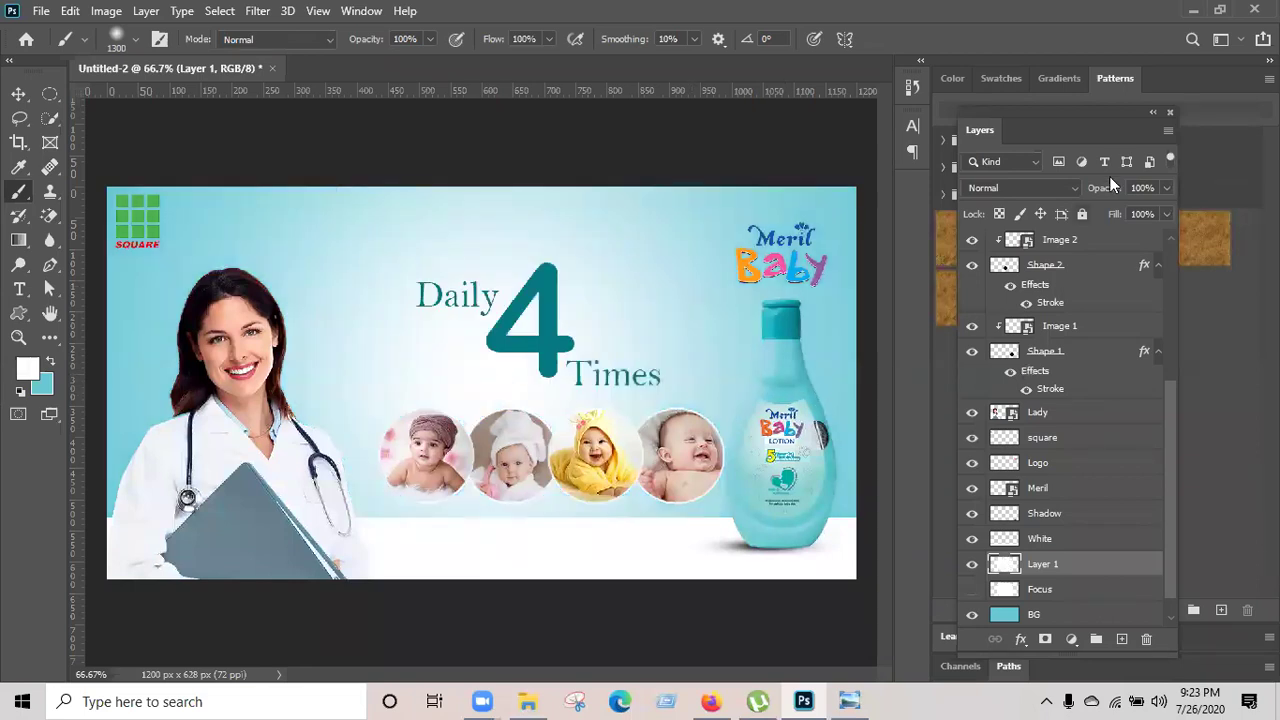
left_click_drag(1108, 195, 1094, 197)
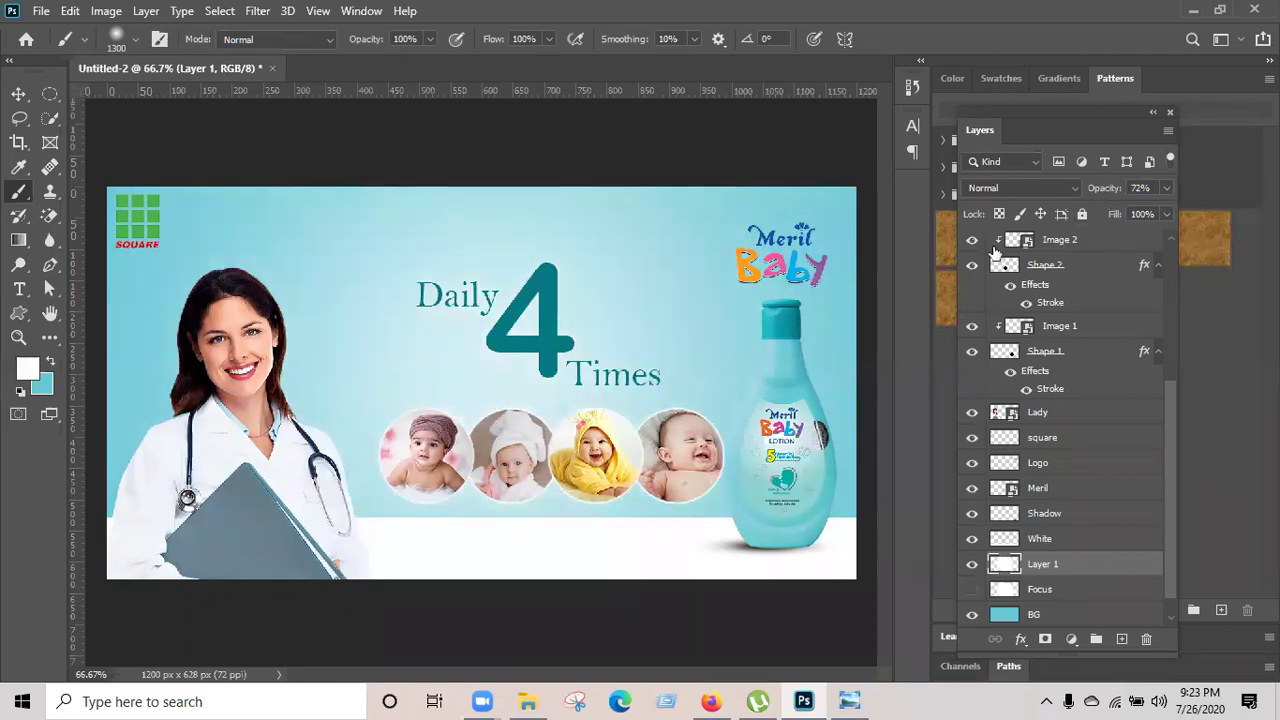
Delete the trial glow layer and show the Focus layer again at 79% opacity.
key("Delete")
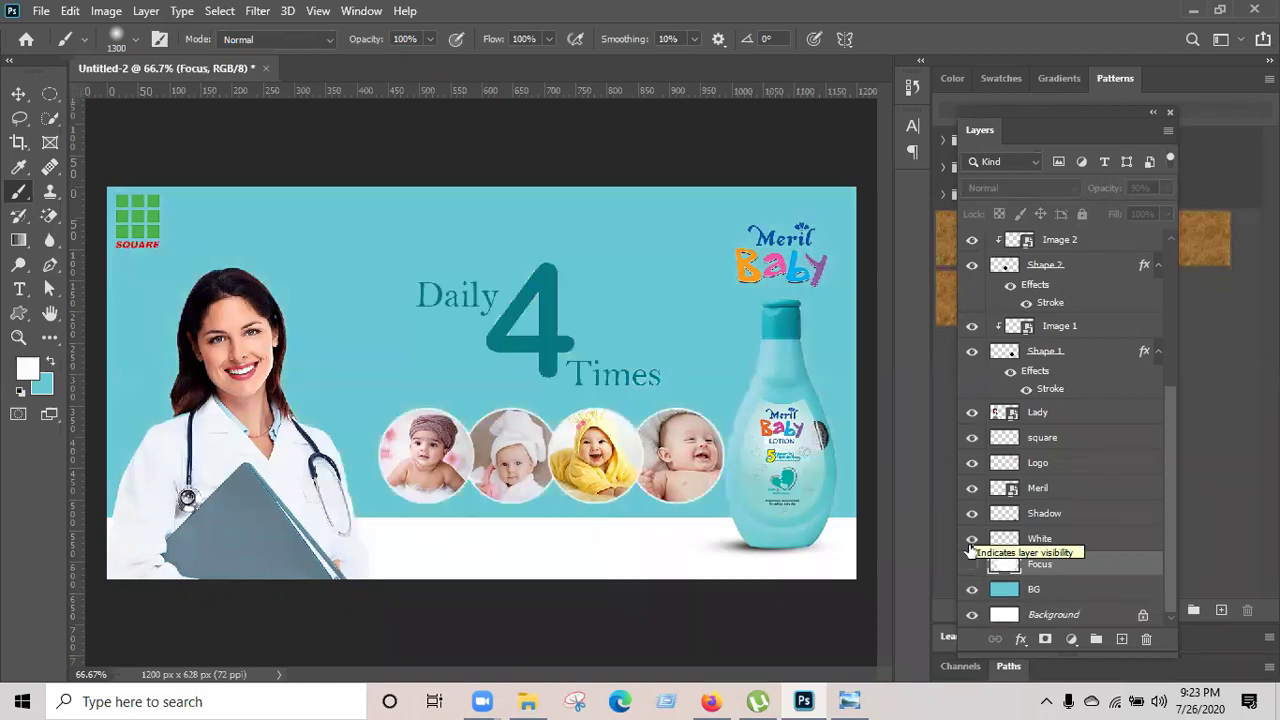
left_click(972, 564)
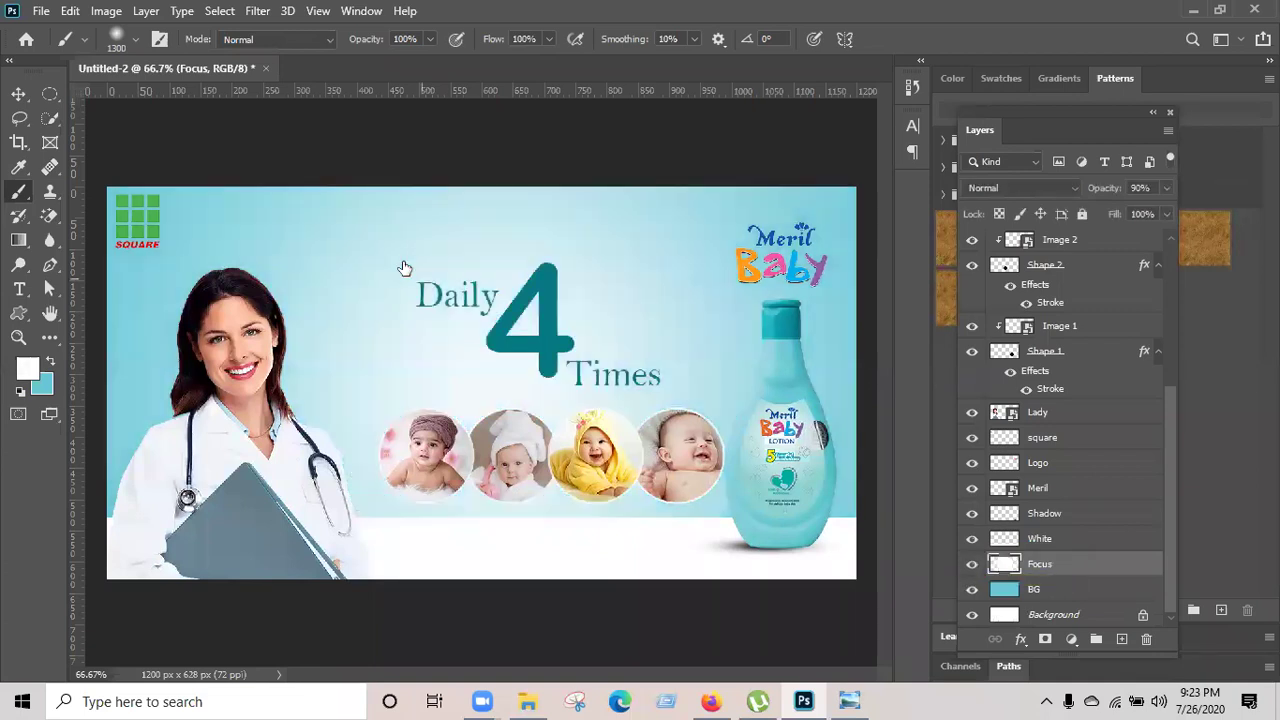
left_click(18, 93)
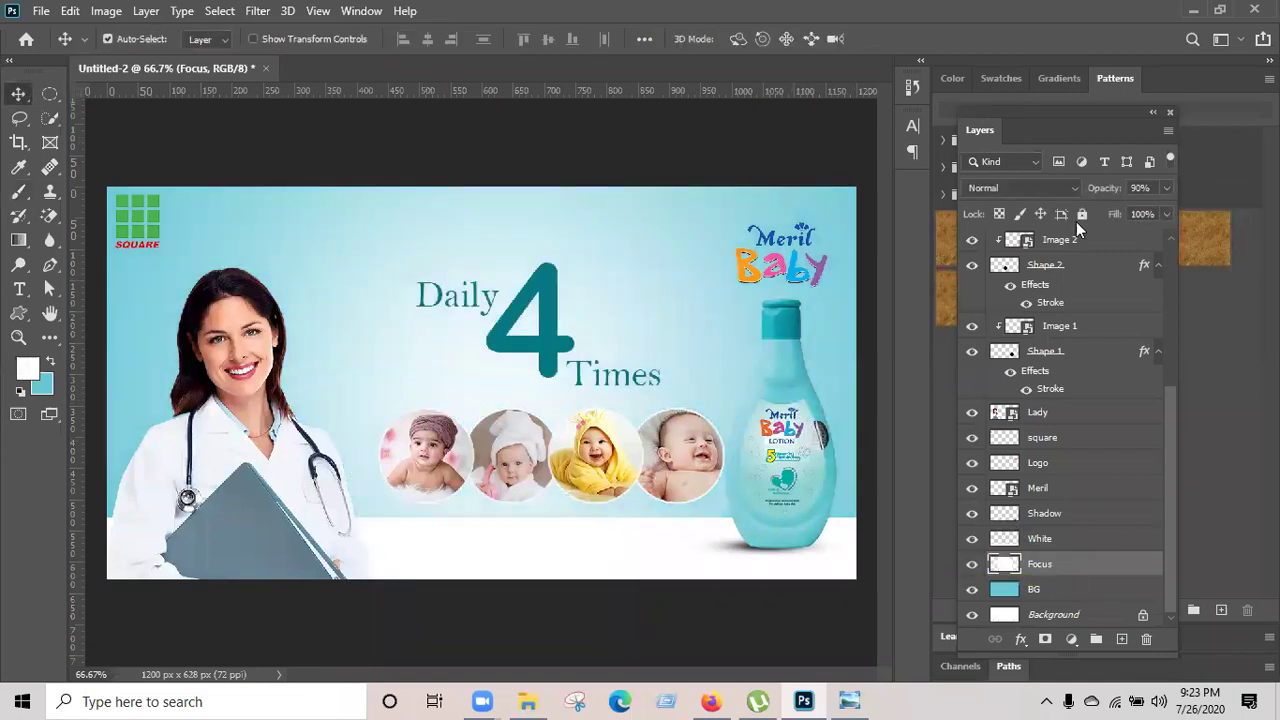
mouse_move(1106, 191)
left_mouse_down()
mouse_move(1085, 190)
mouse_move(1107, 205)
left_mouse_up()
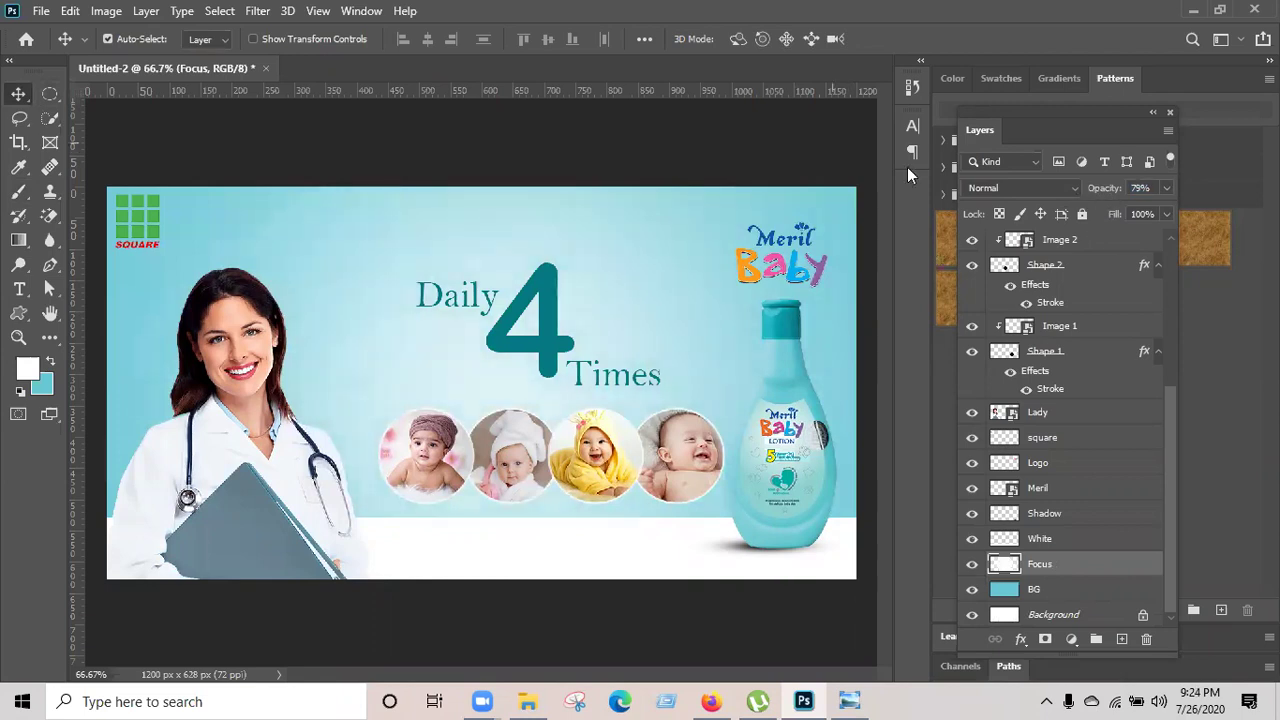
key("ctrl+d")
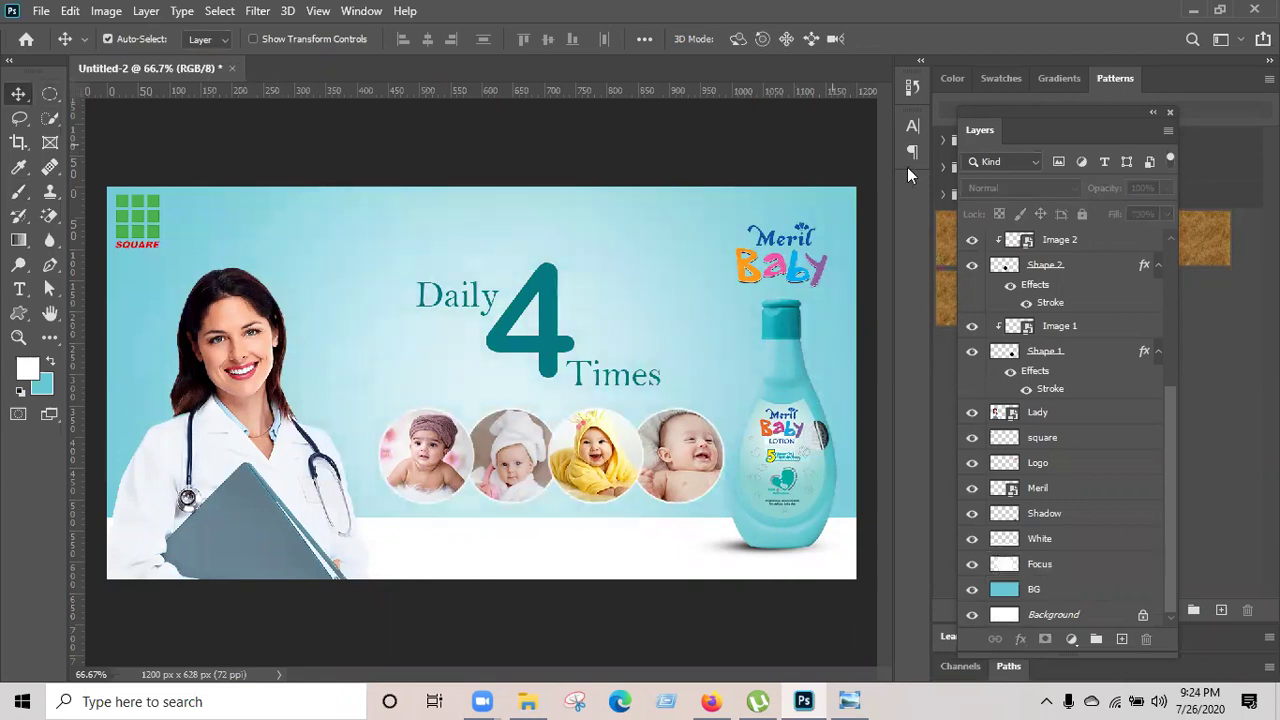
Check the meril-baby-lotion reference in Windows Photo Viewer, then create a 100 px five-sided polygon beside the "Daily" text, above the Times layer.
left_click(848, 700)
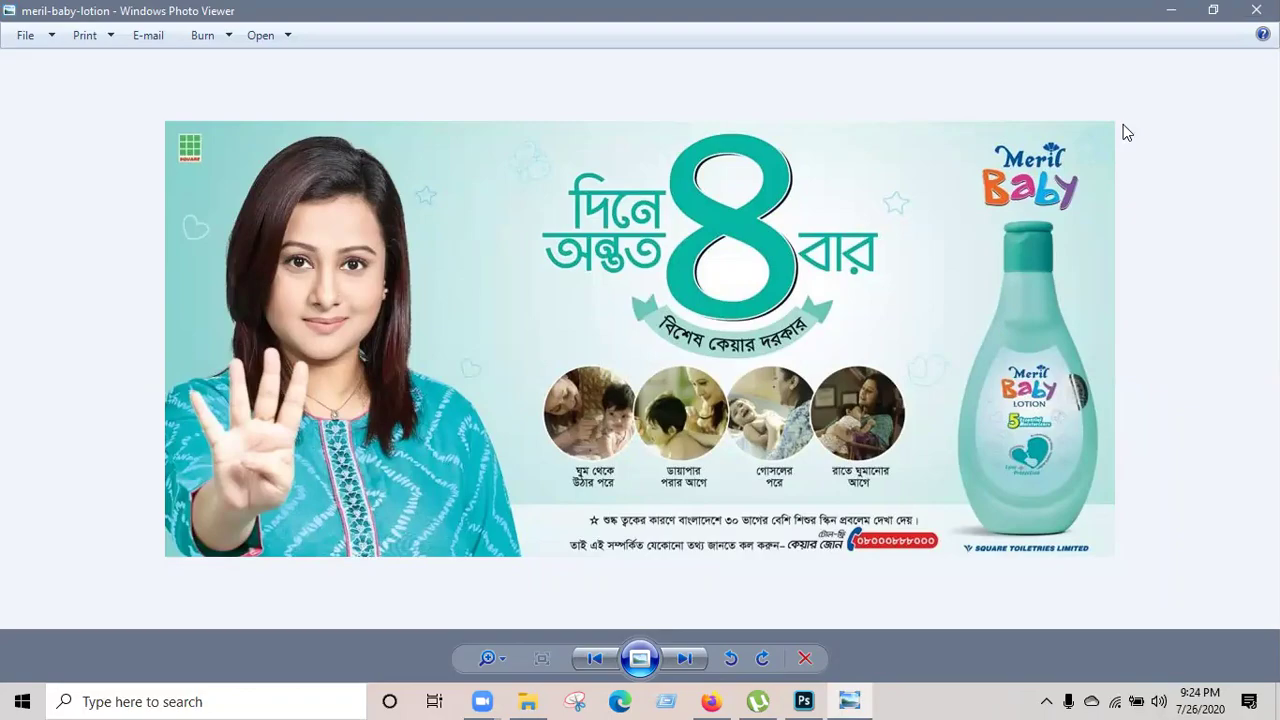
key("alt+Tab")
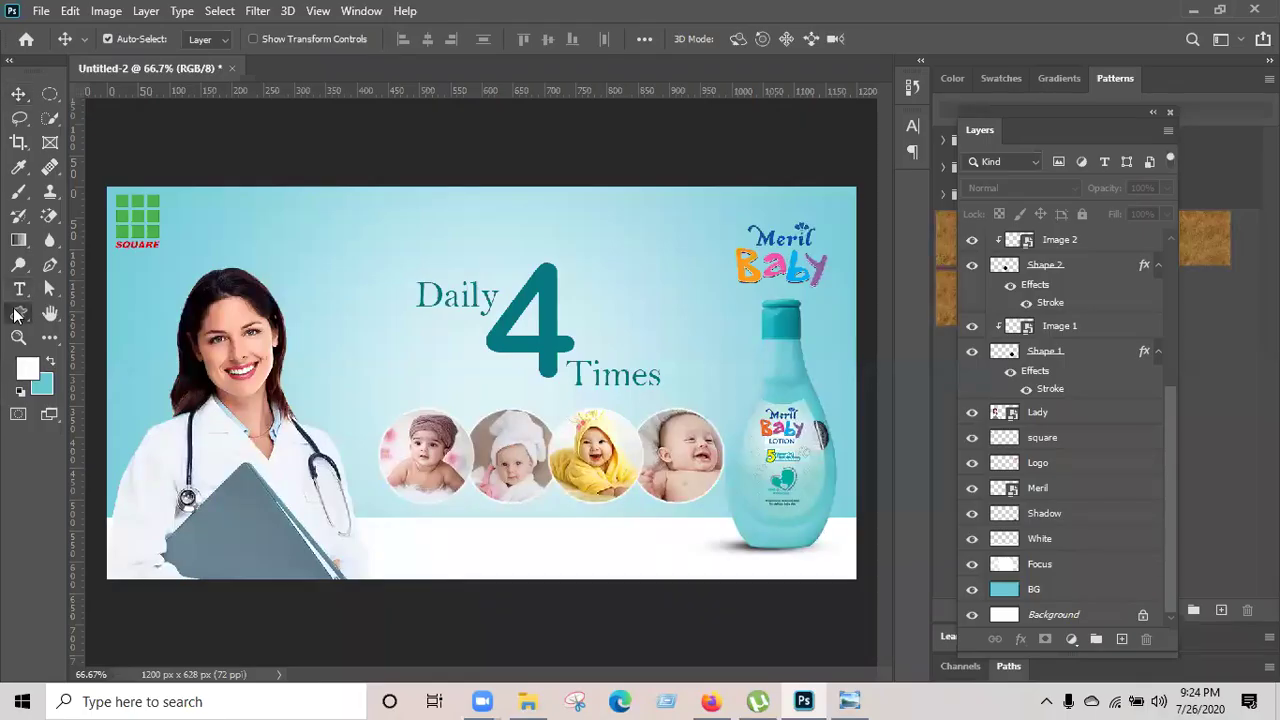
left_click(16, 315)
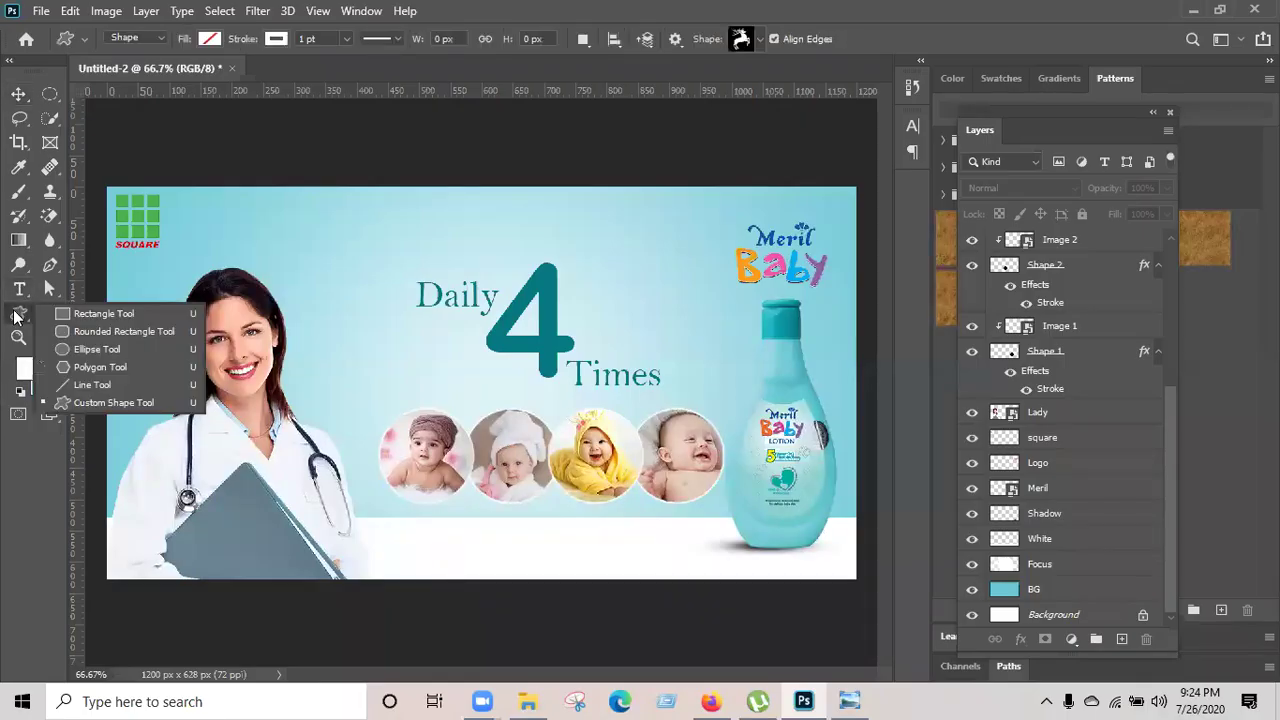
left_click(103, 366)
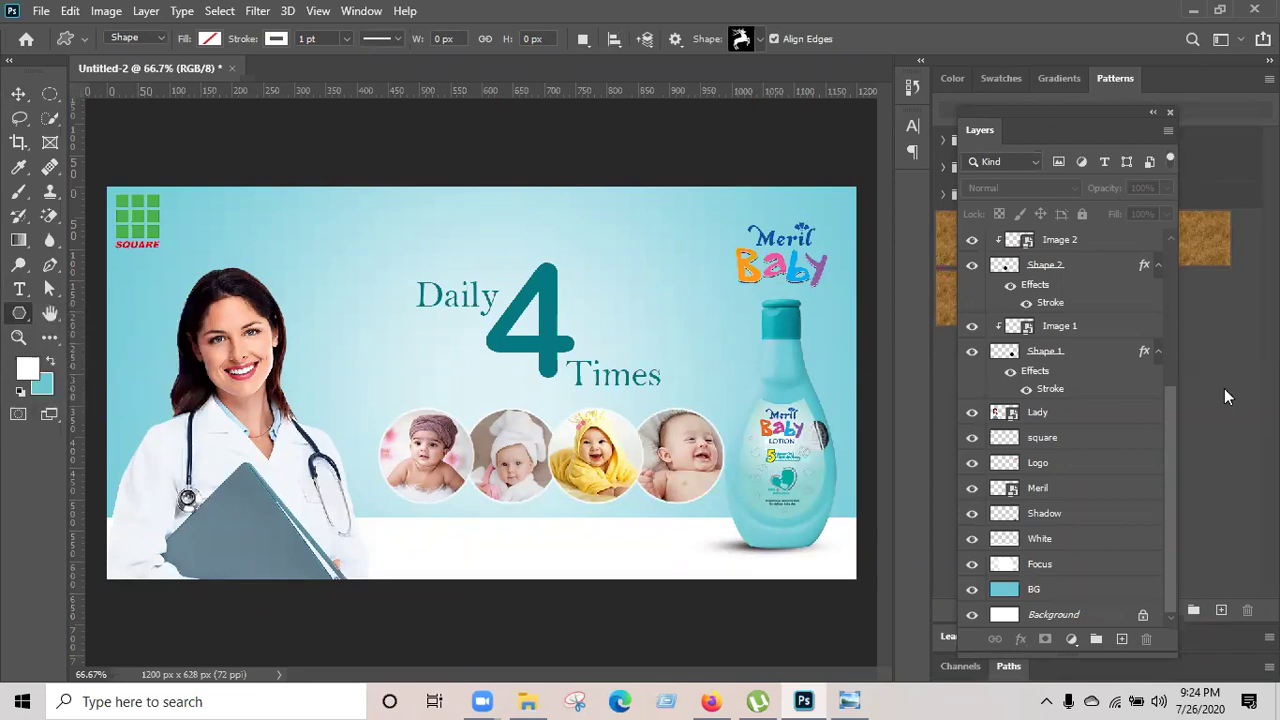
left_click_drag(1170, 407, 1143, 215)
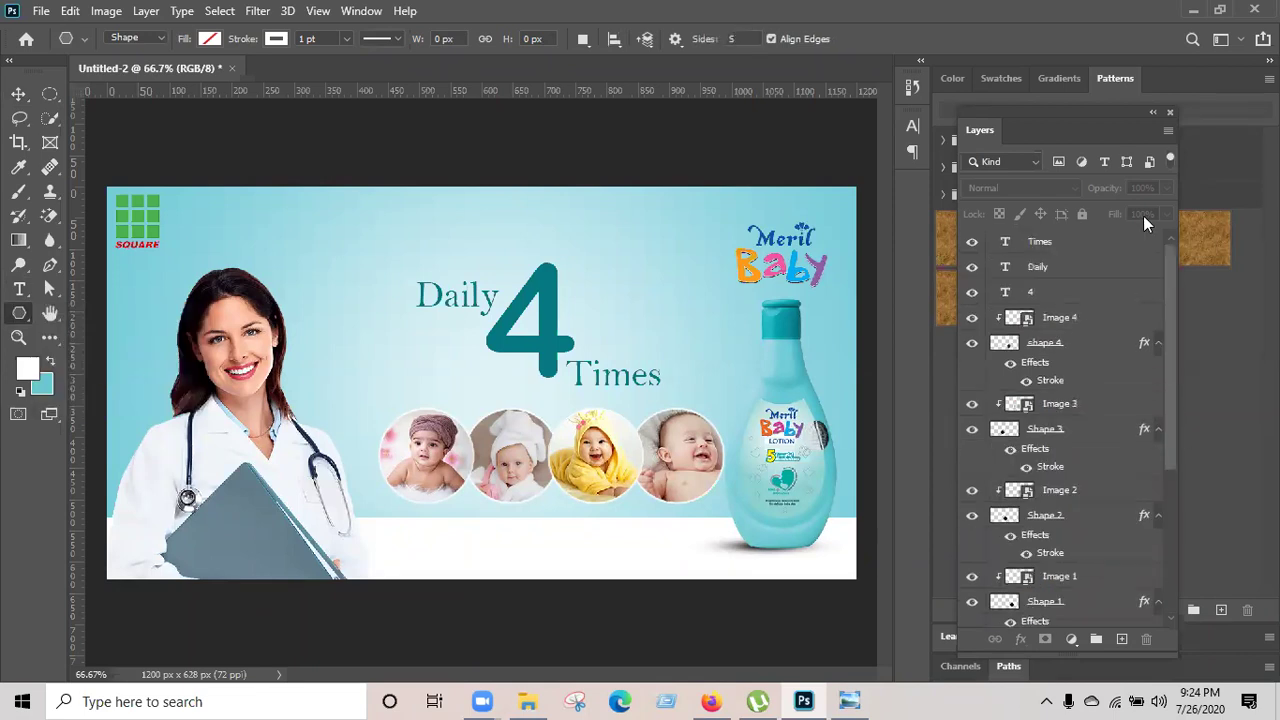
left_click(1090, 248)
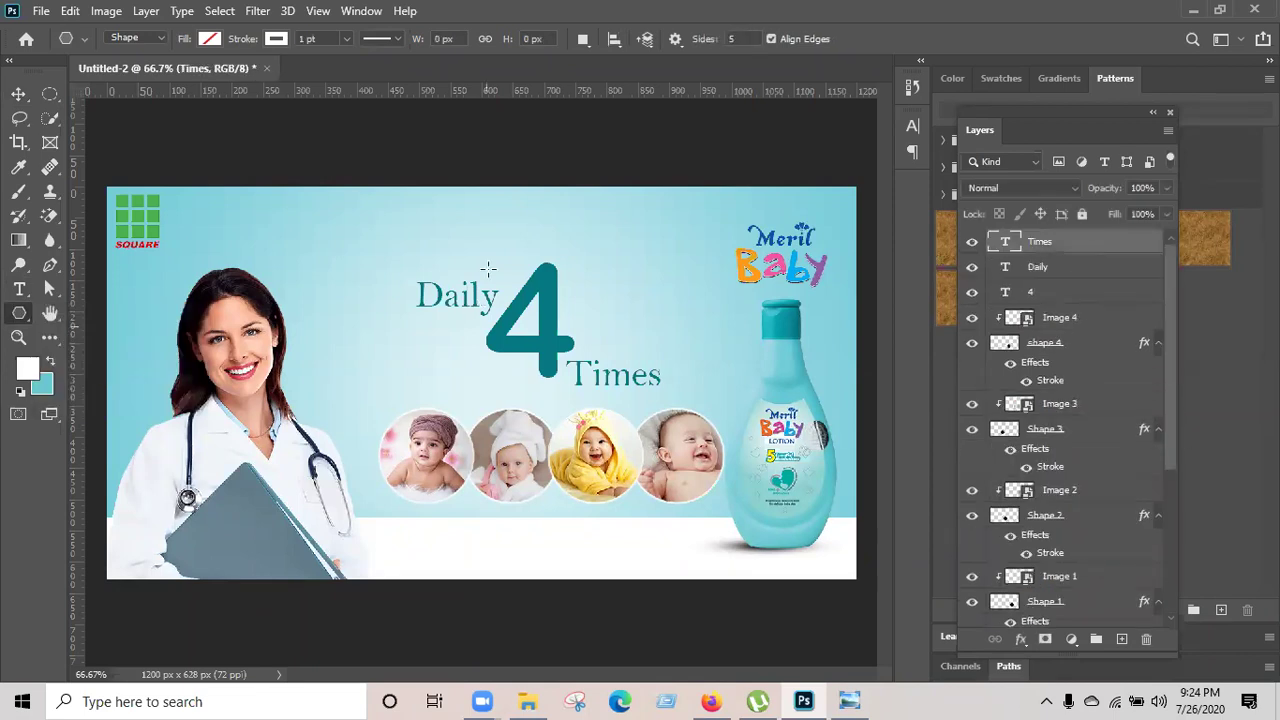
left_click(362, 272)
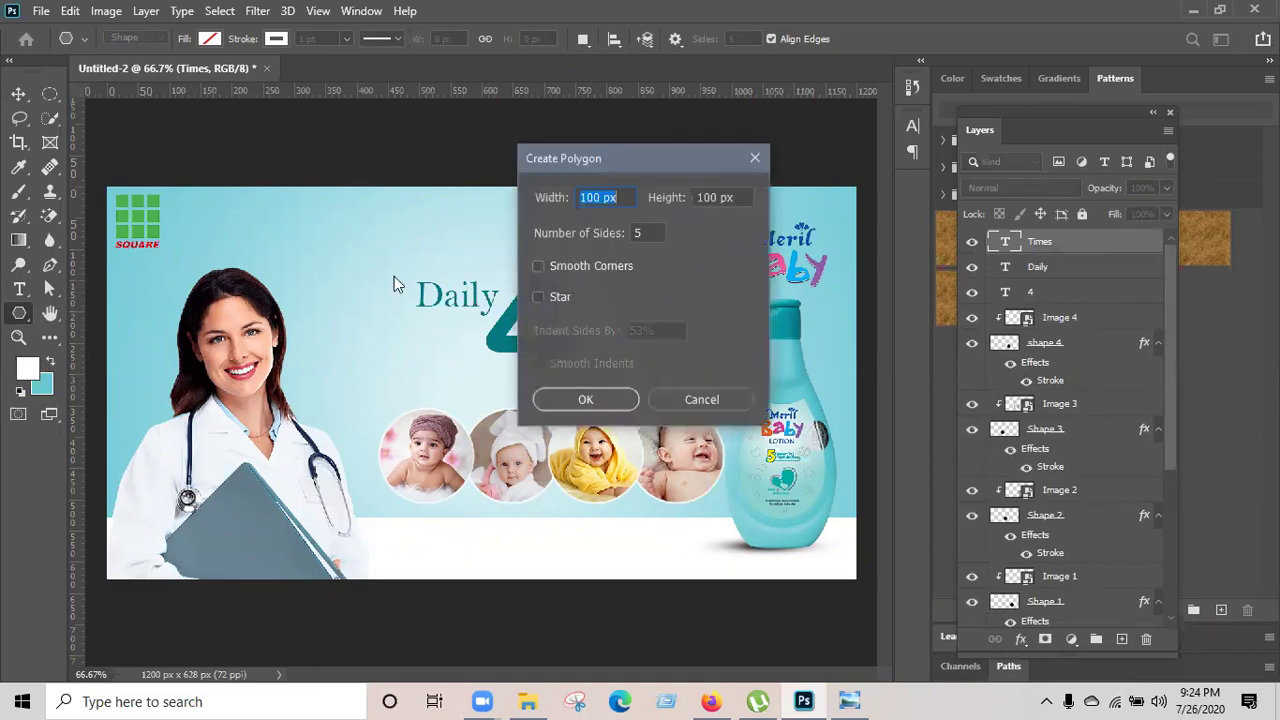
left_click(646, 232)
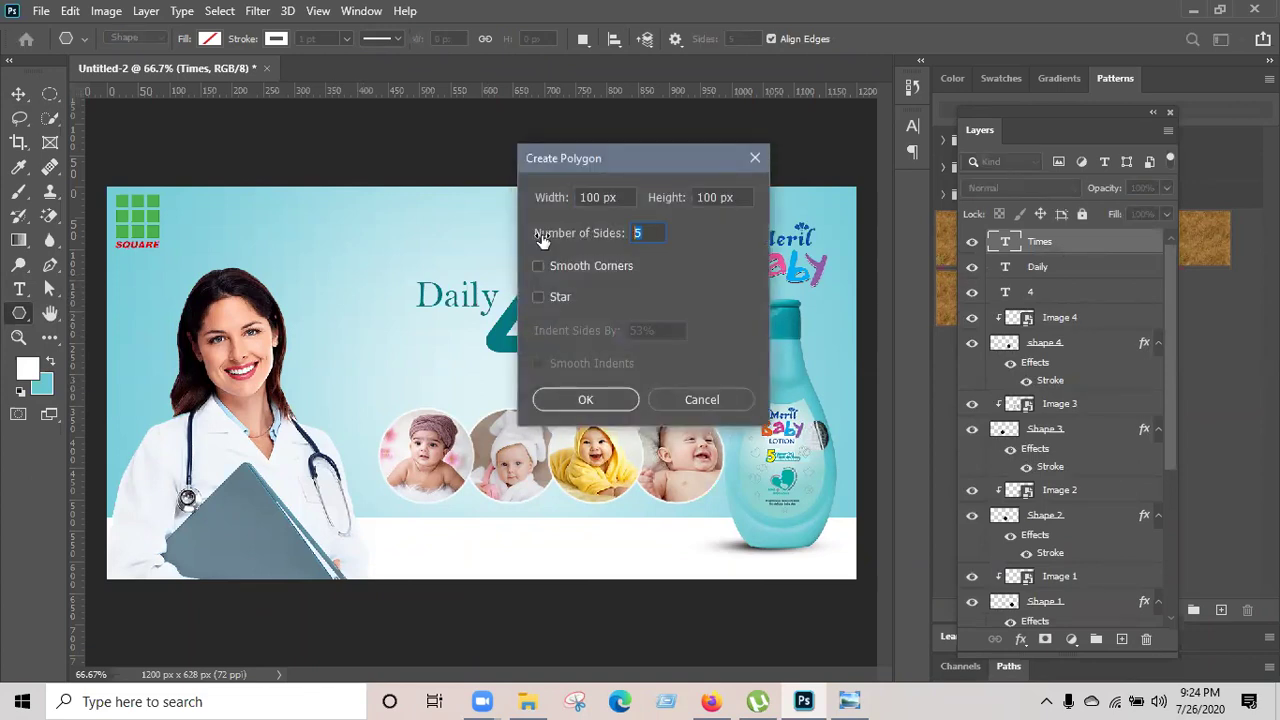
left_click(584, 400)
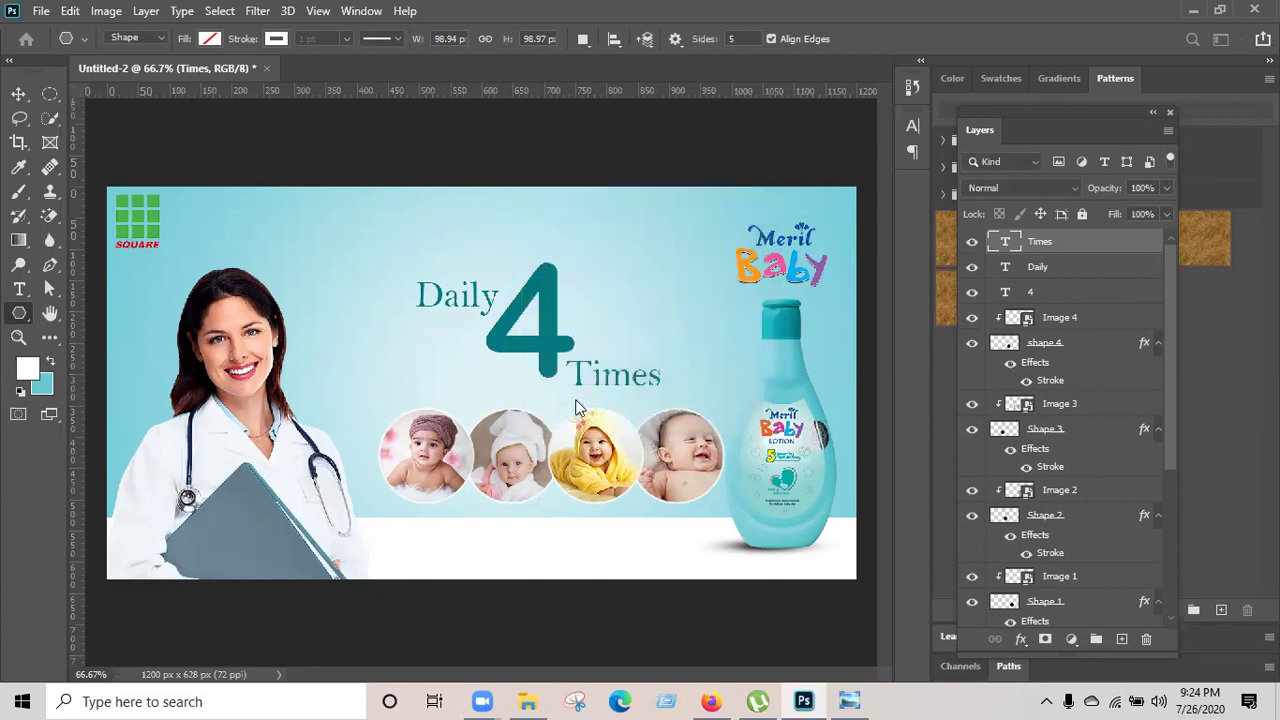
Give the pentagon a teal fill without a stroke and move it away from "Daily" towards the doctor.
left_click(203, 40)
left_click(109, 138)
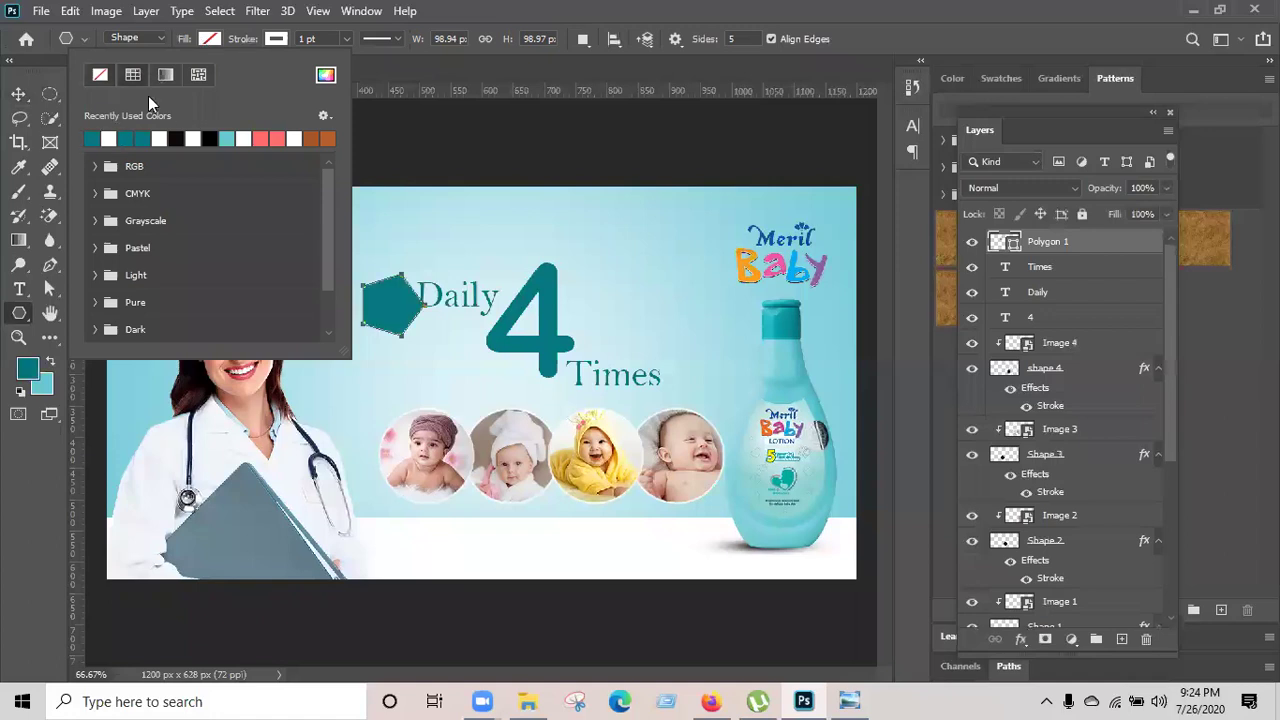
left_click(272, 38)
left_click(168, 75)
left_click(516, 9)
left_click(17, 100)
left_click_drag(388, 299, 345, 294)
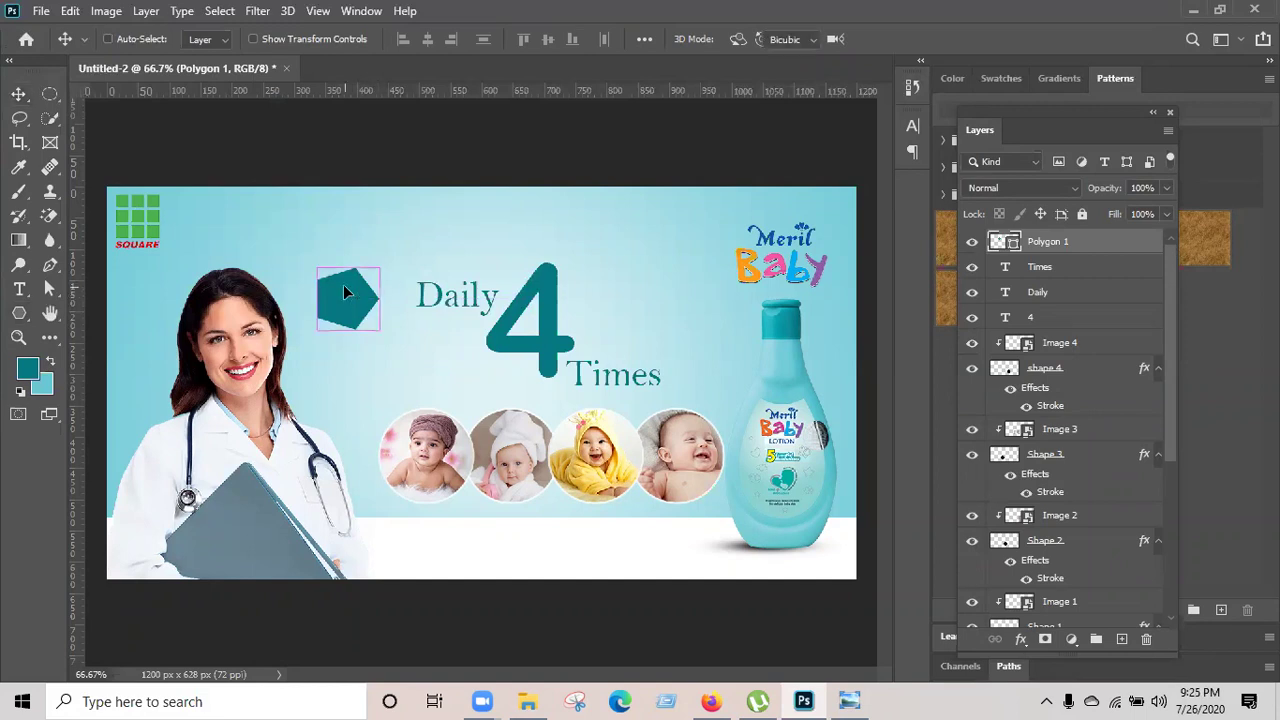
Try to distort the pentagon by lowering and skewing its upper edge, and undo the transformation.
key("ctrl+t")
right_click(346, 297)
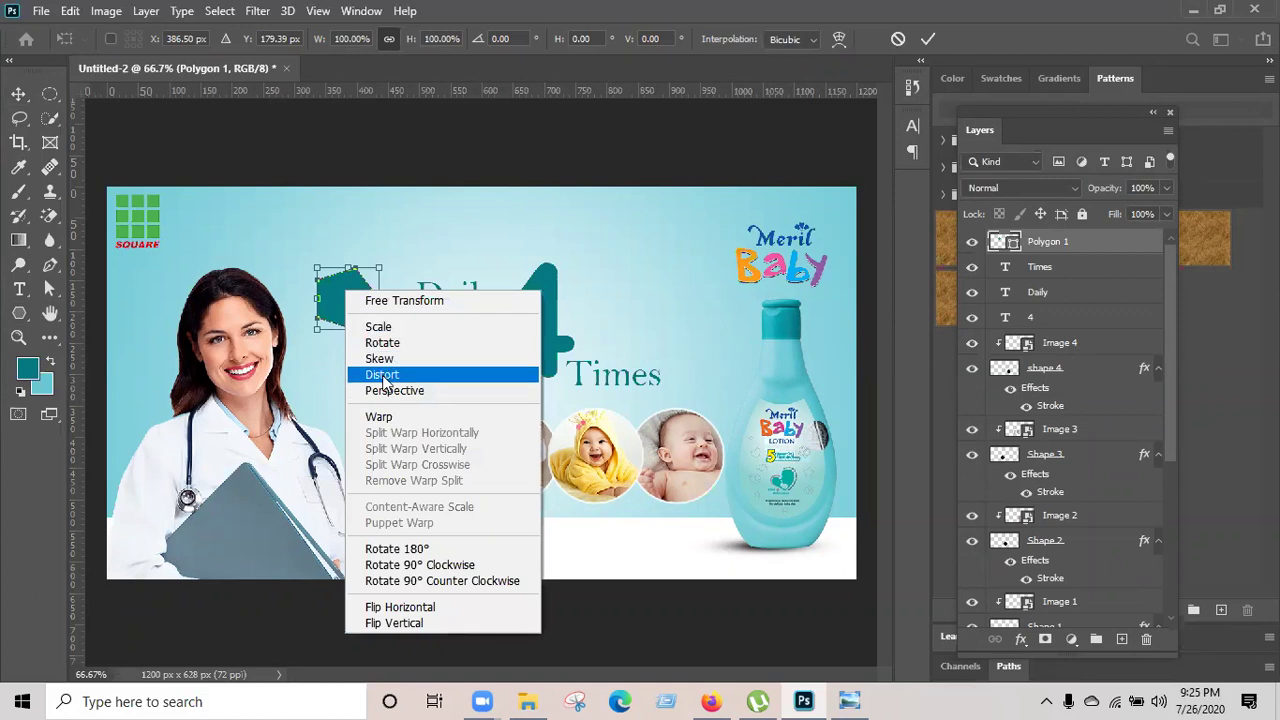
left_click(384, 380)
right_click(336, 292)
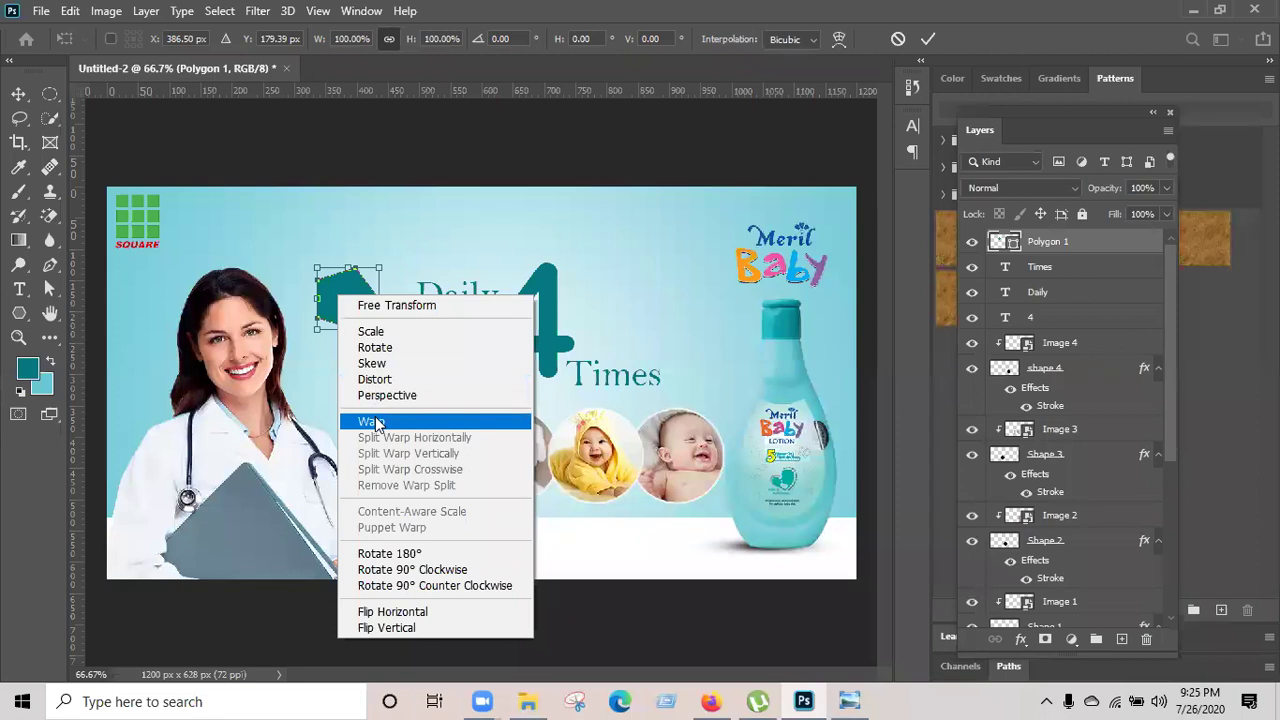
left_click(350, 282)
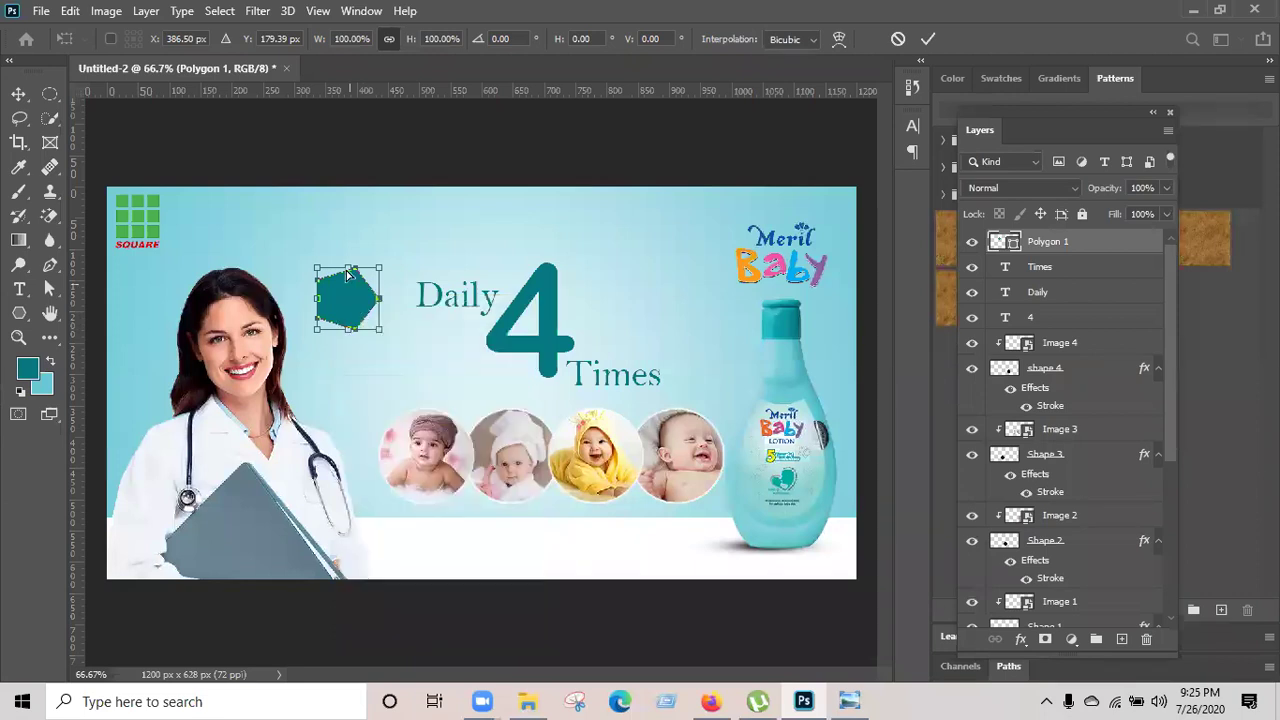
mouse_move(350, 270)
left_mouse_down()
mouse_move(348, 297)
mouse_move(340, 288)
left_mouse_up()
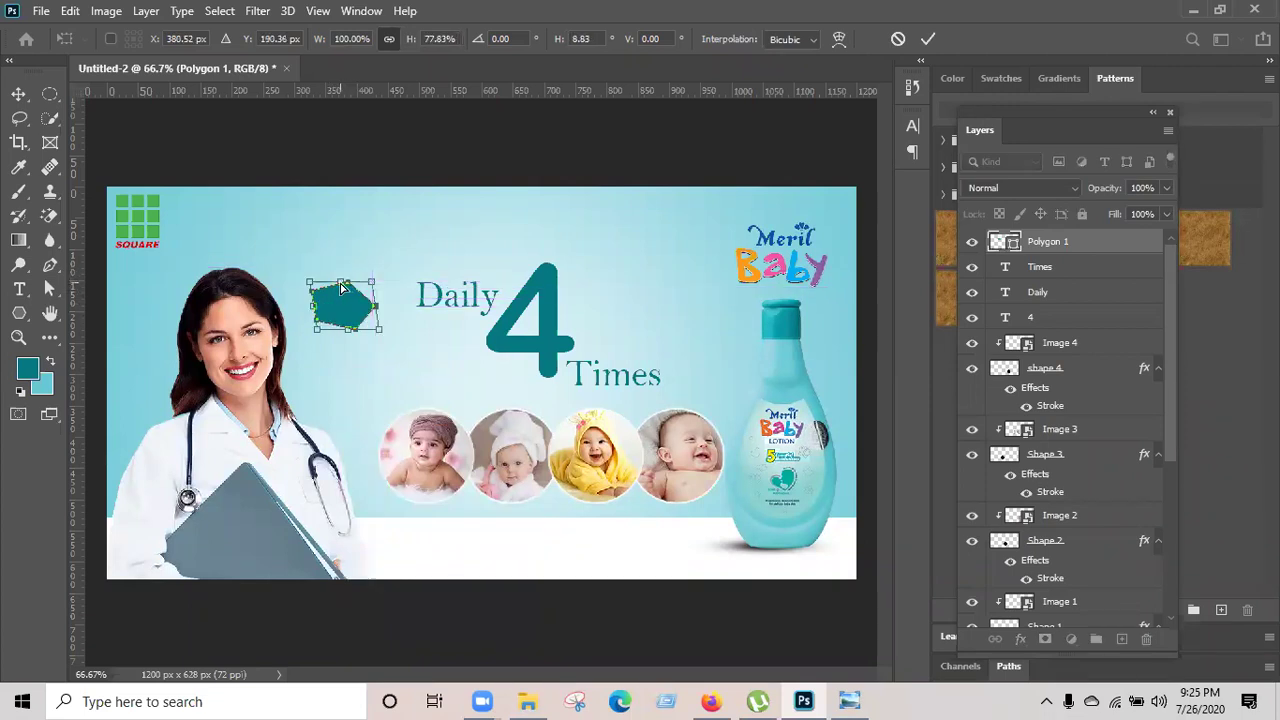
left_click(928, 38)
key("ctrl+z")
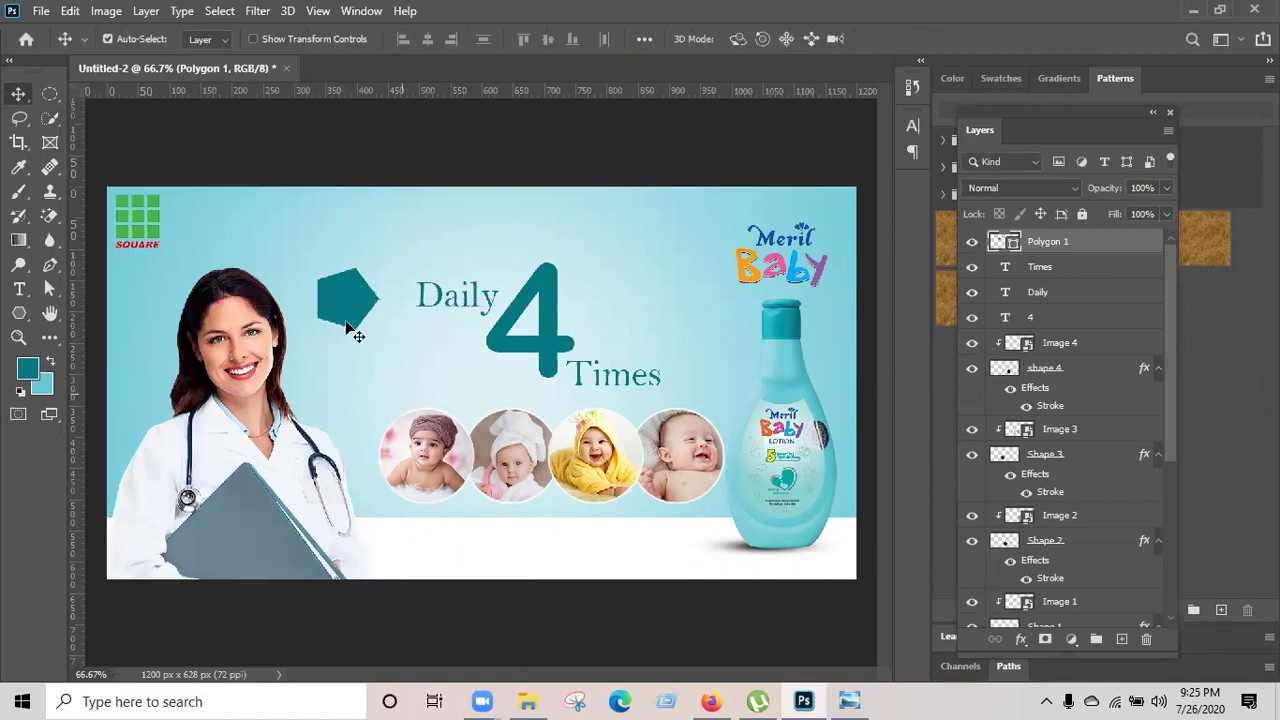
Check the ribbon in the Windows Photo Viewer reference, then draw a teal-filled circle over the pentagon and "Daily" on a new top layer.
left_click(849, 700)
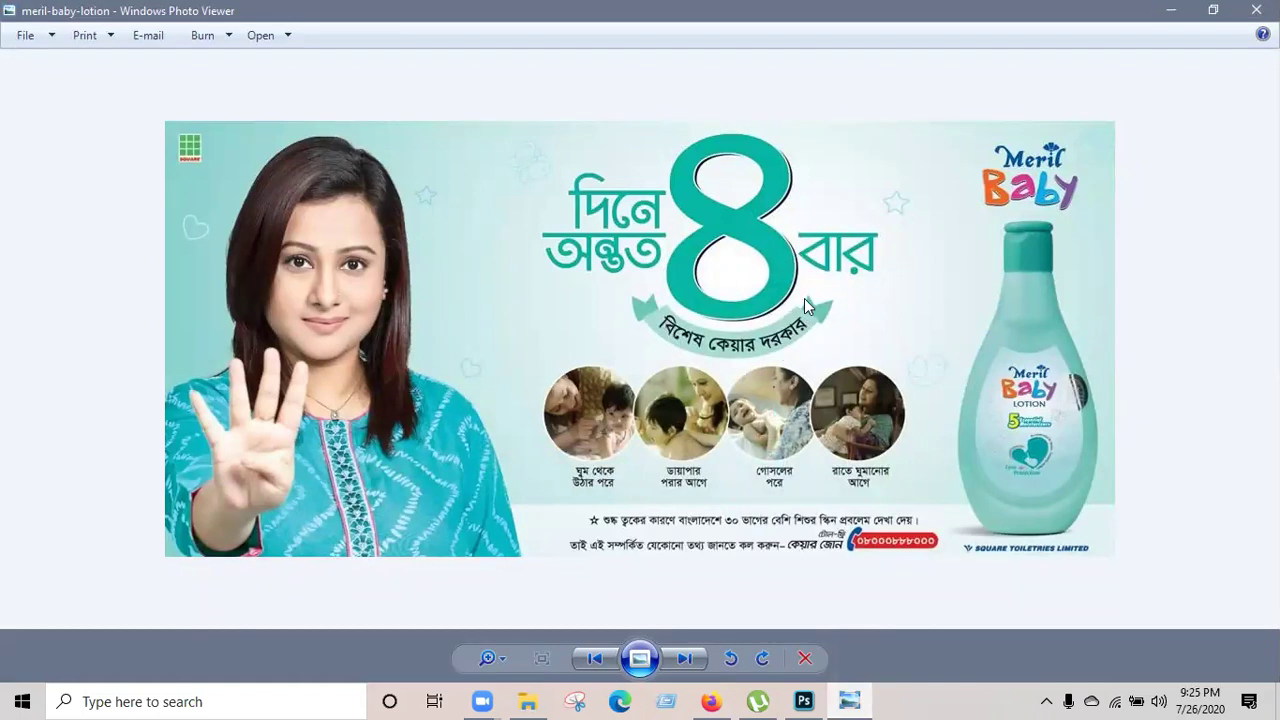
mouse_move(826, 698)
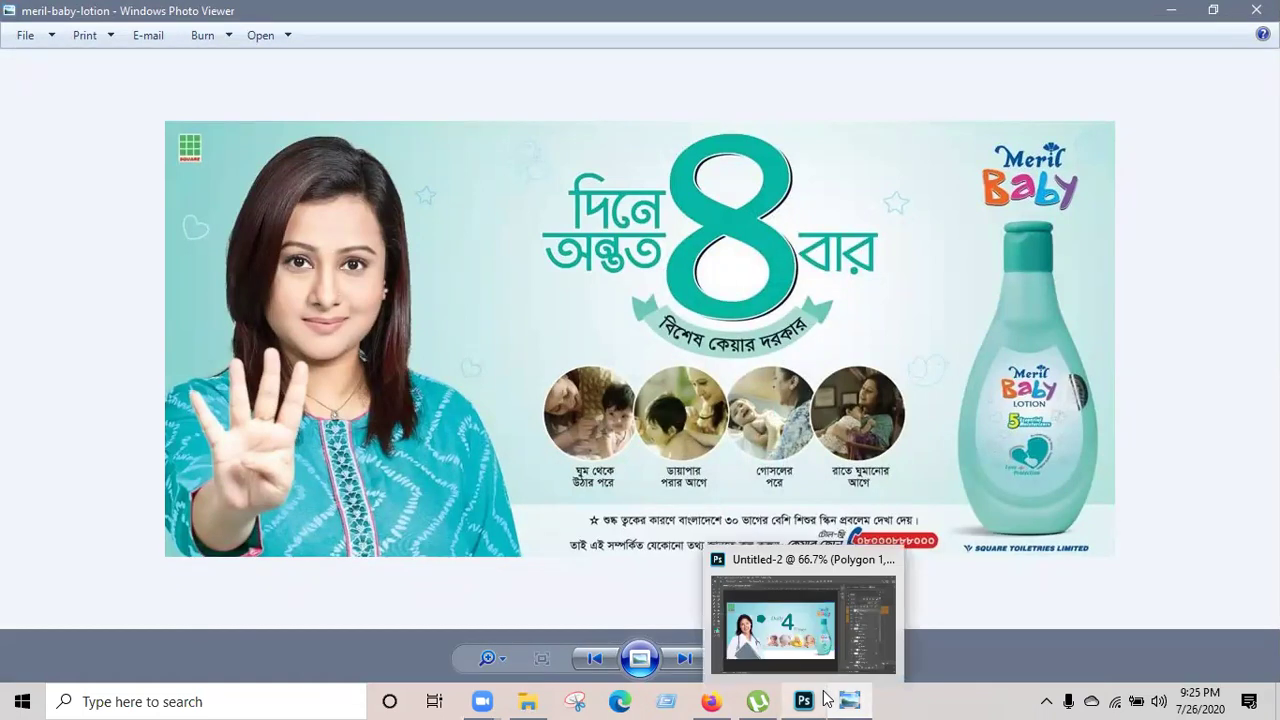
left_click(1172, 9)
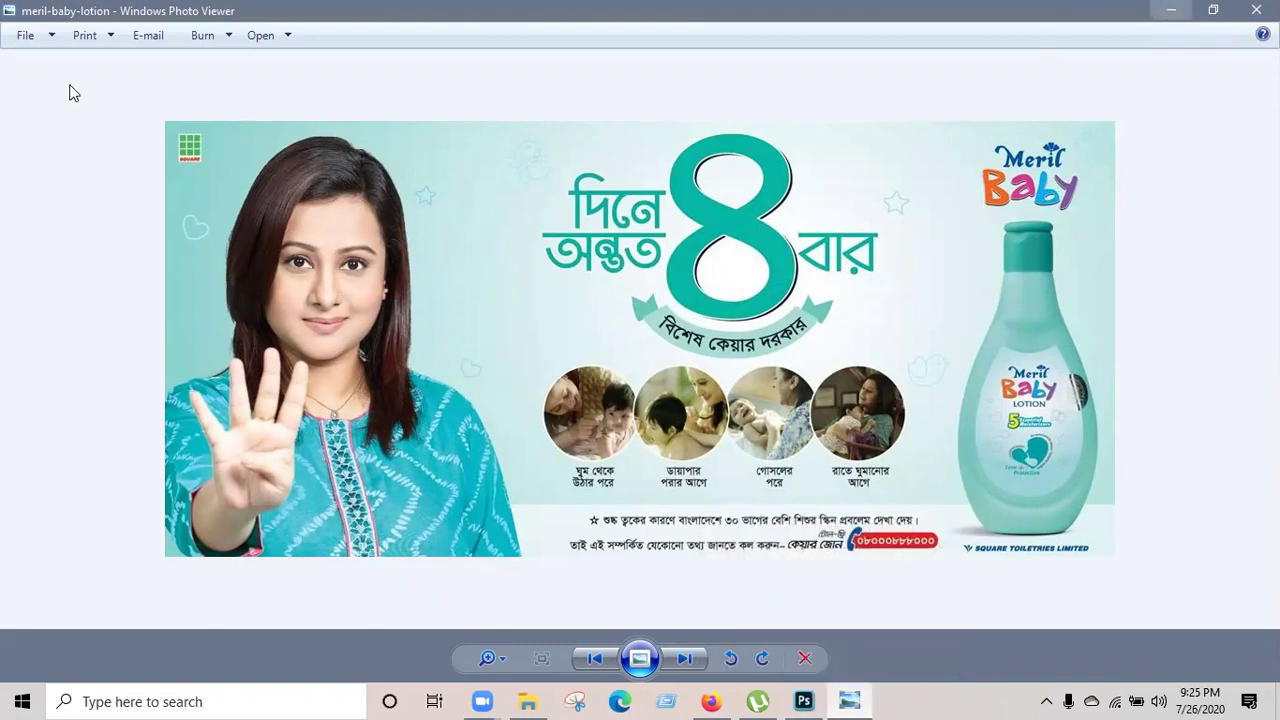
right_click(47, 95)
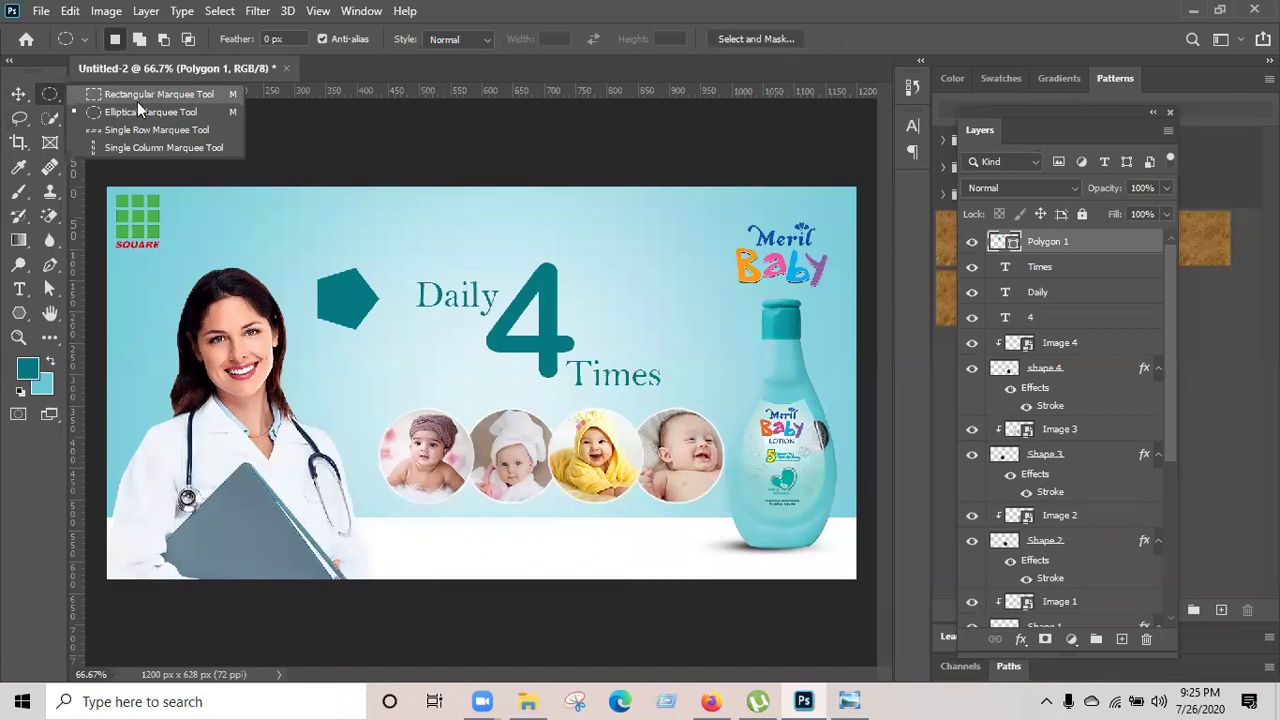
left_click(120, 111)
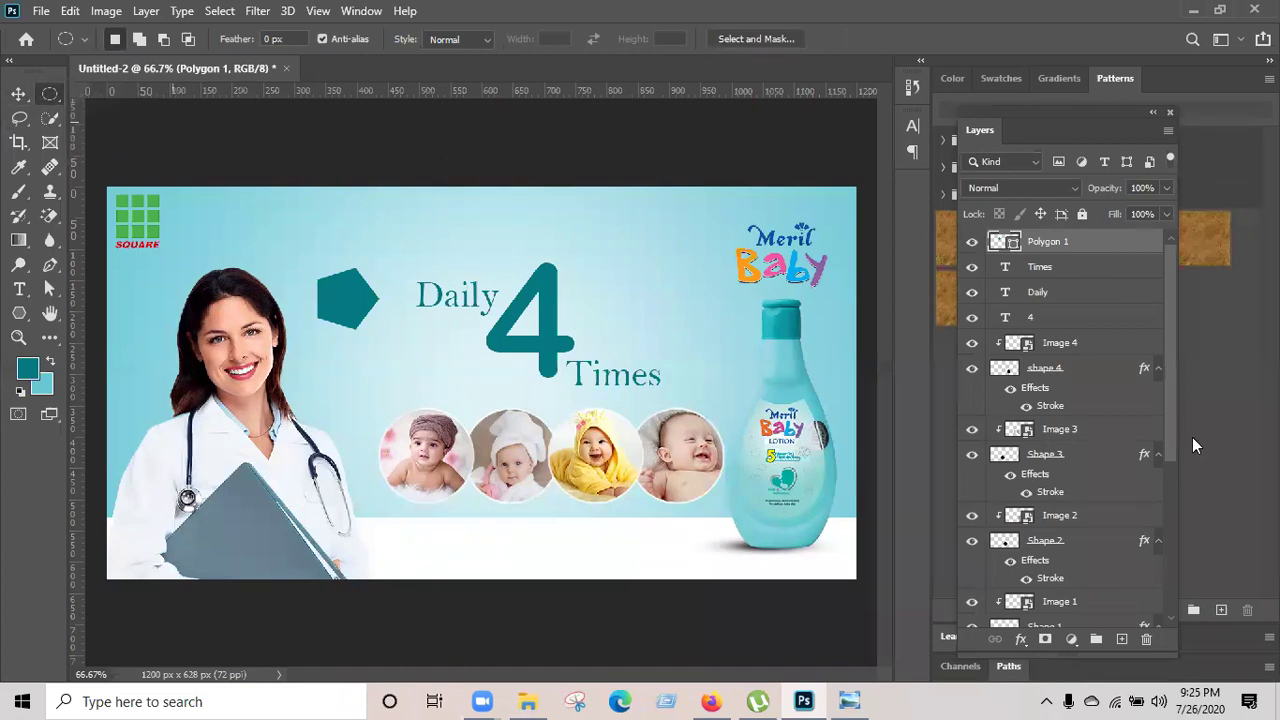
left_click(1121, 639)
left_click_drag(396, 353, 498, 435)
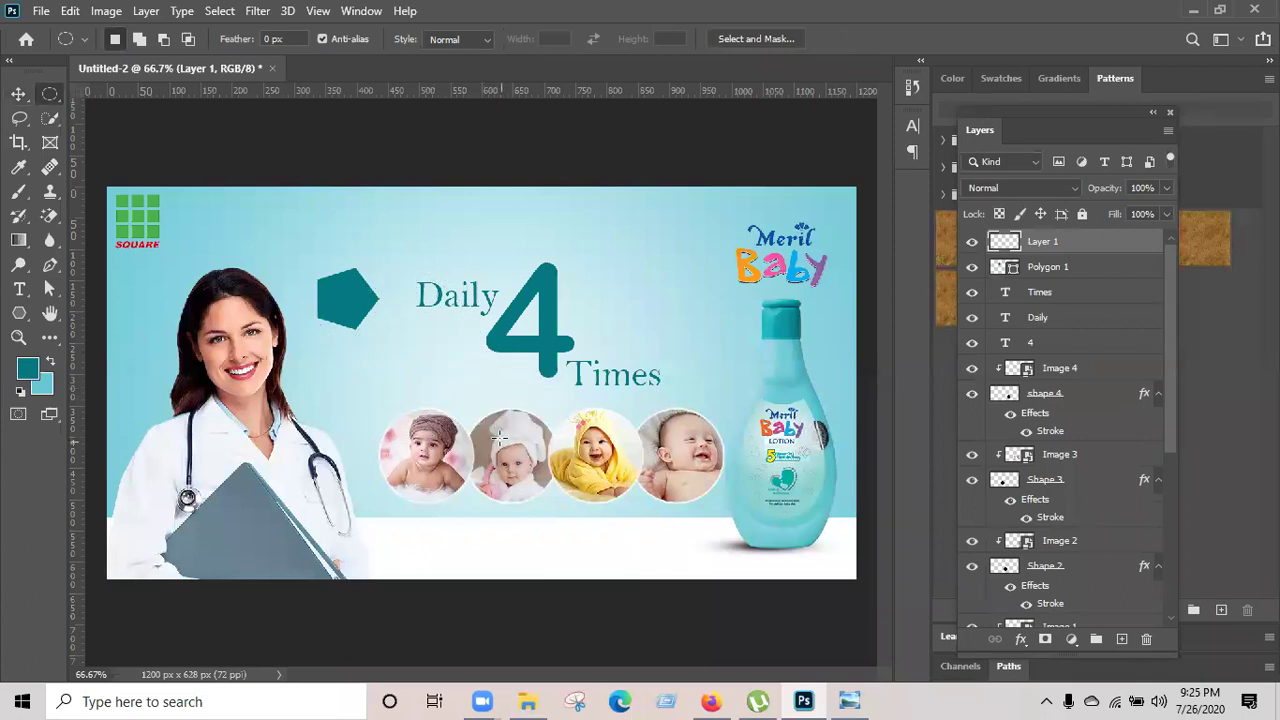
key("alt+BackSpace")
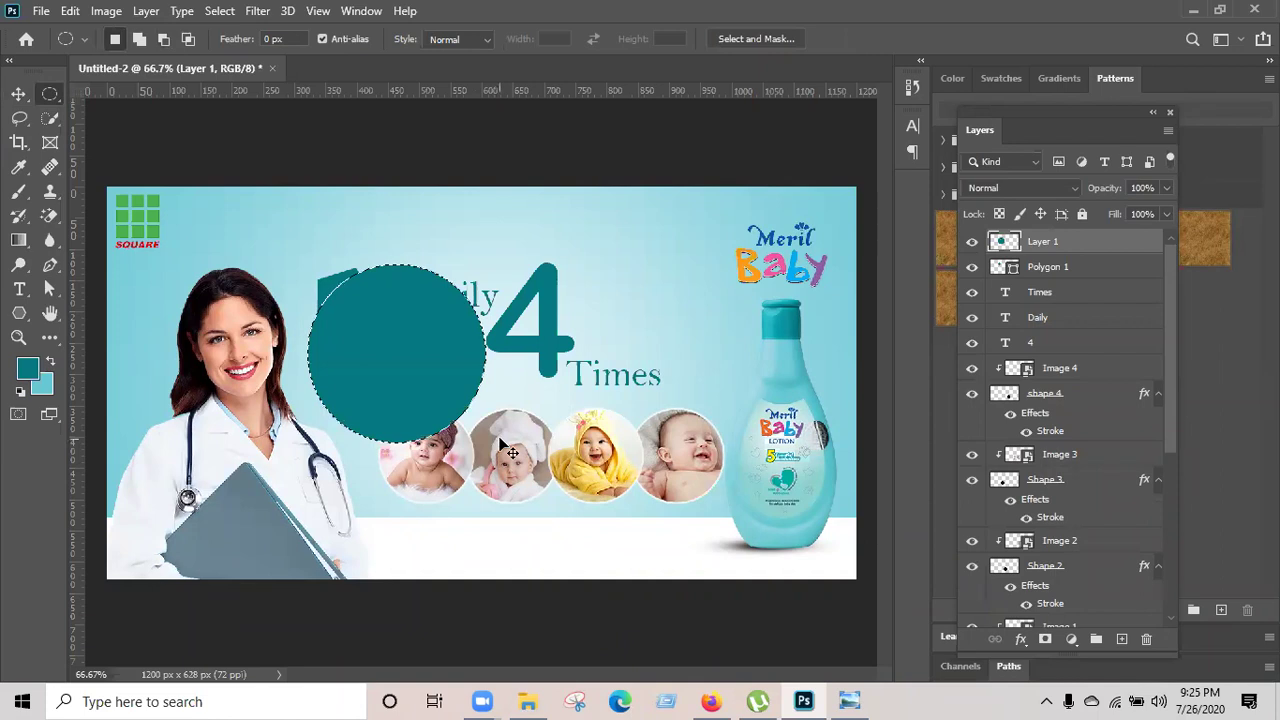
key("ctrl+d")
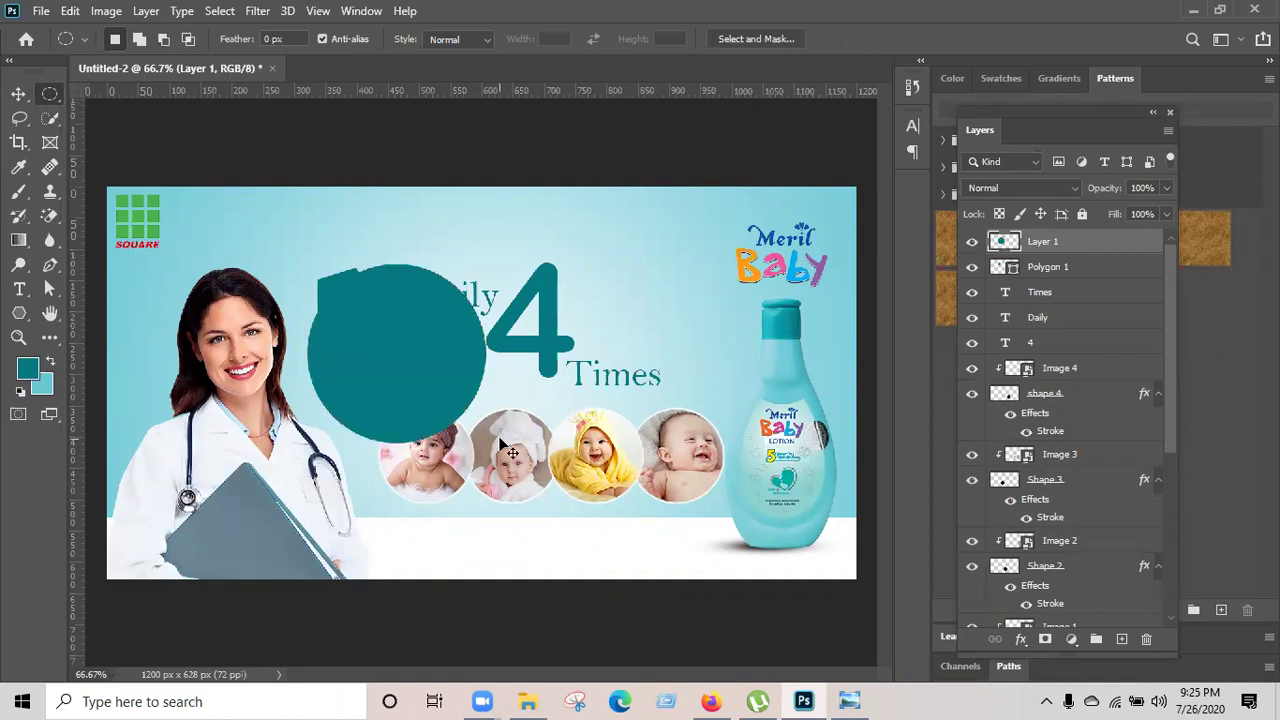
Move the teal circle down over the middle baby photos and start warping it.
key("ctrl+t")
left_click_drag(432, 349, 519, 450)
right_click(520, 444)
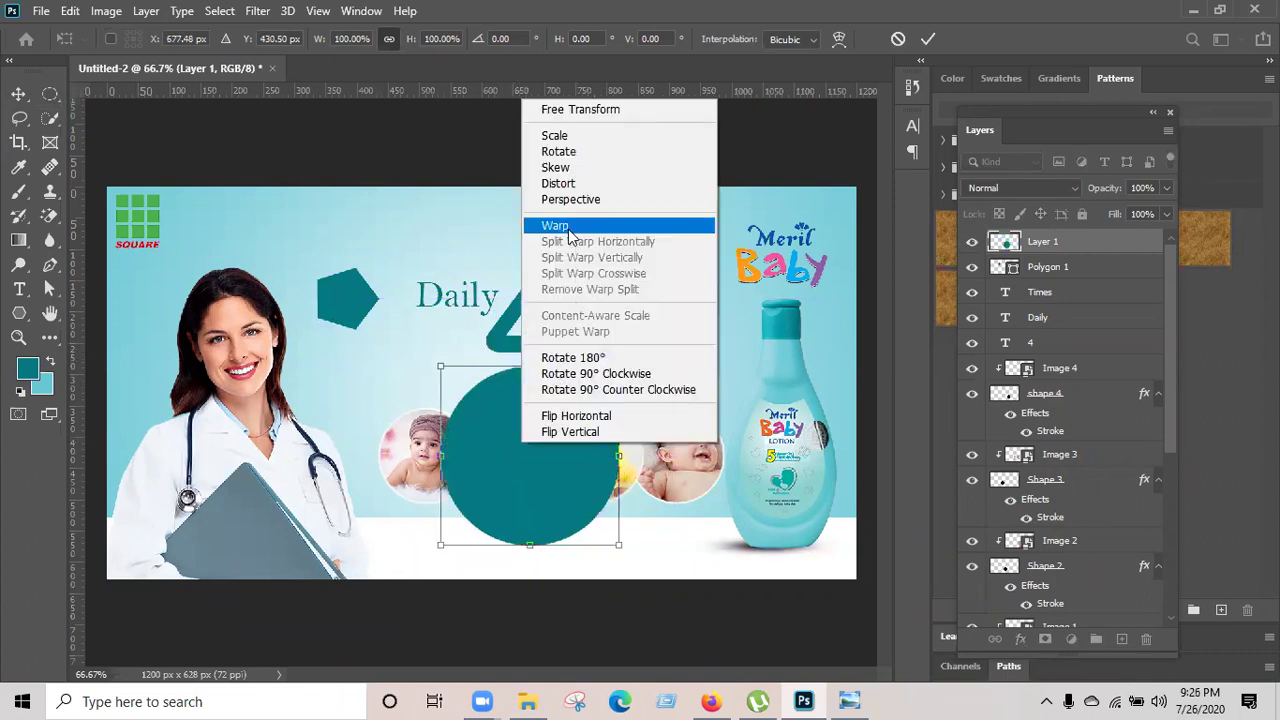
left_click(568, 228)
Try to pull the circle's upper and lower edges inward with a custom warp, and undo the warp edits.
left_click_drag(525, 365, 519, 472)
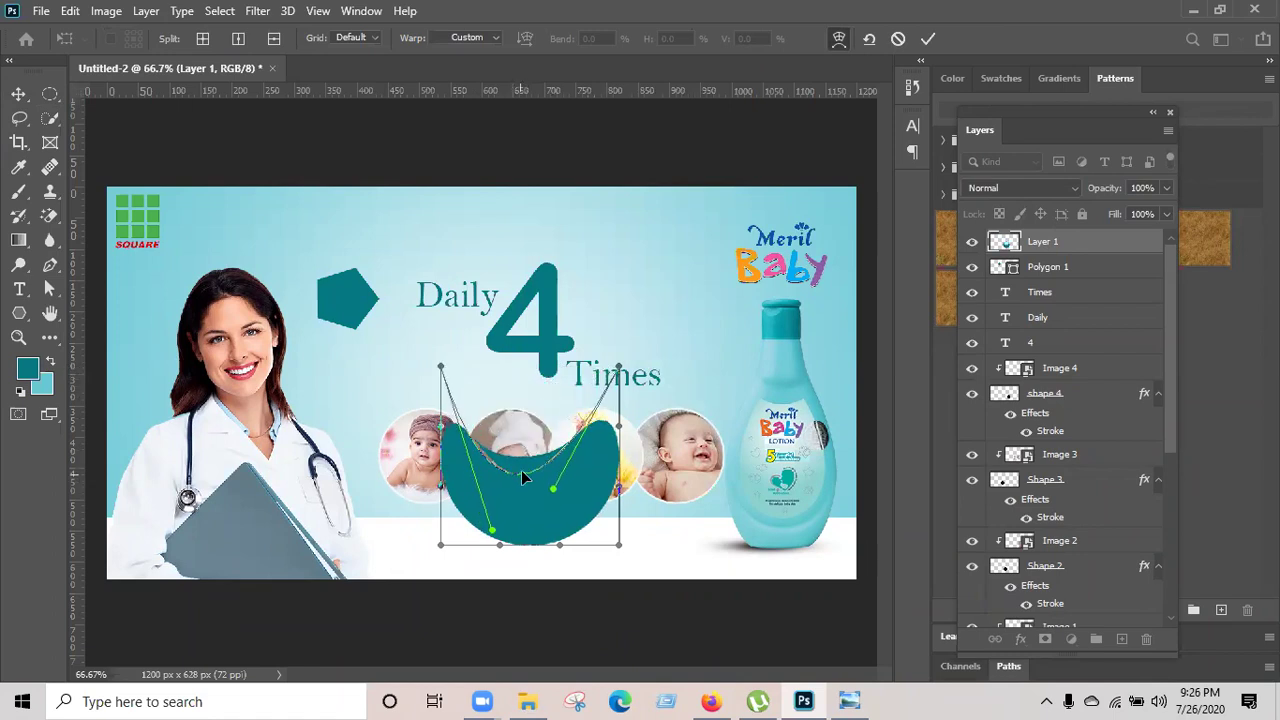
left_click_drag(530, 547, 521, 488)
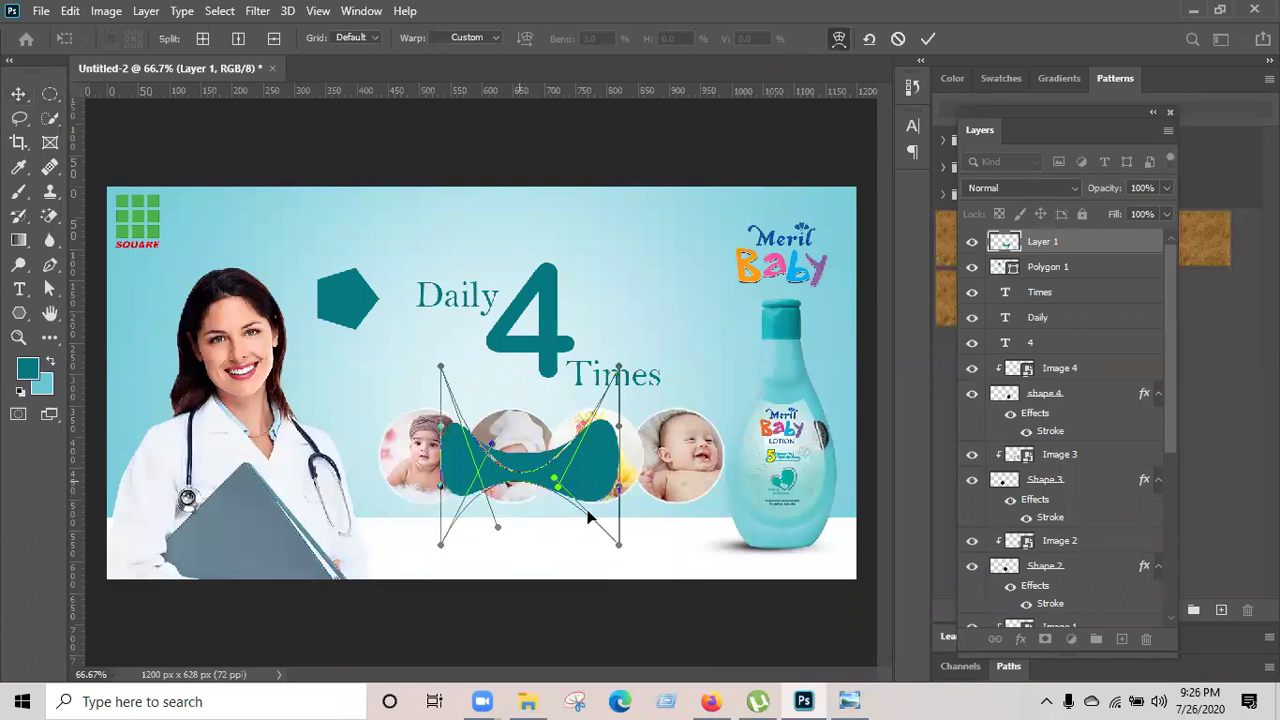
left_click_drag(617, 547, 583, 487)
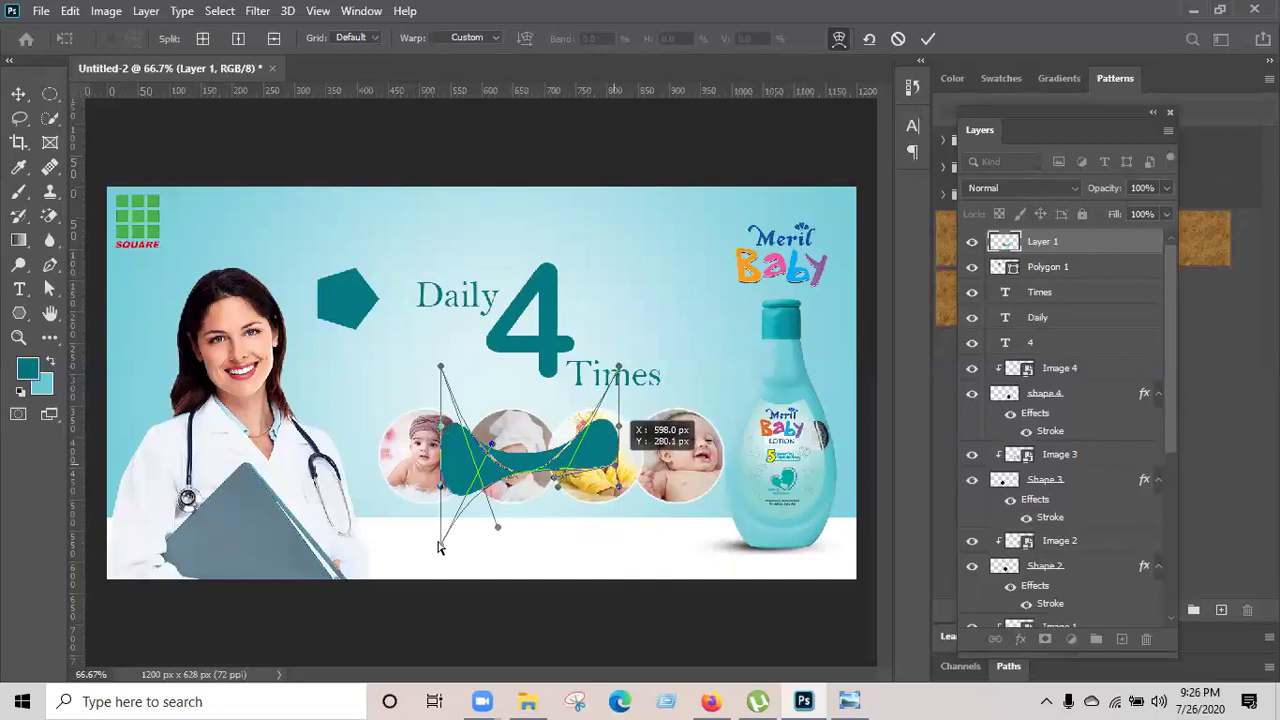
left_click_drag(440, 545, 440, 485)
key("ctrl+z")
key("ctrl+z")
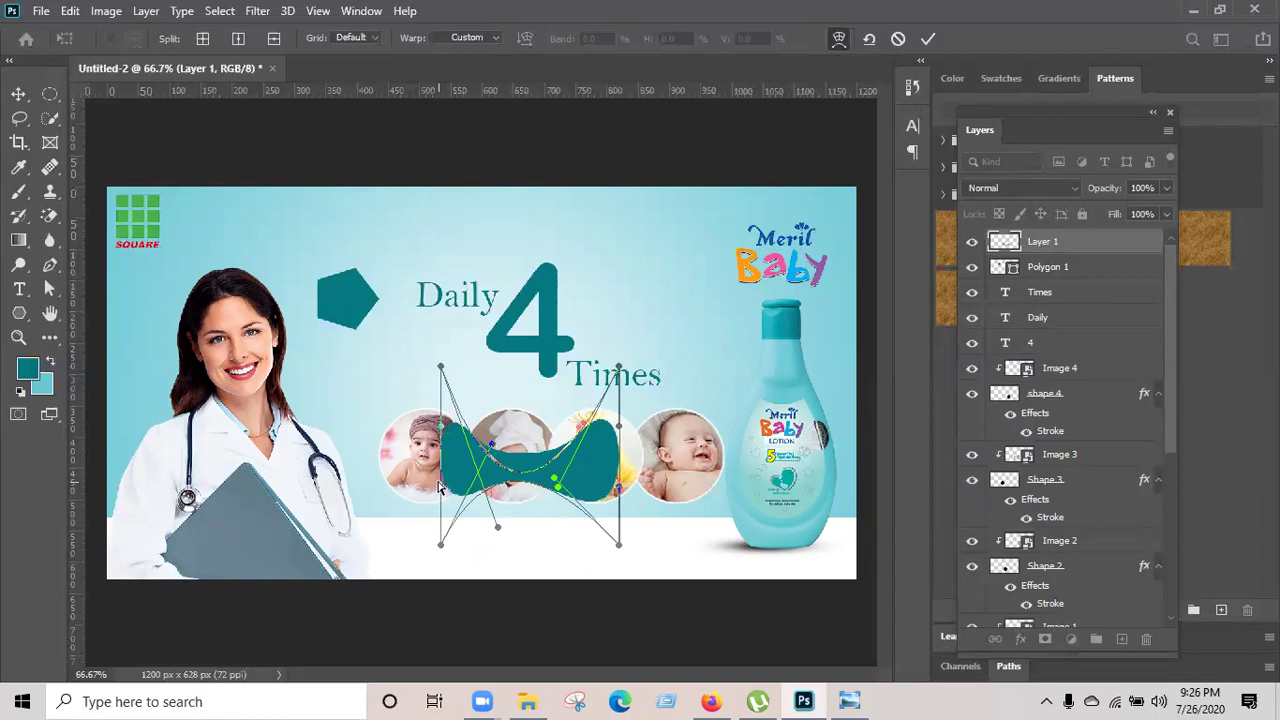
key("ctrl+z")
key("ctrl+z")
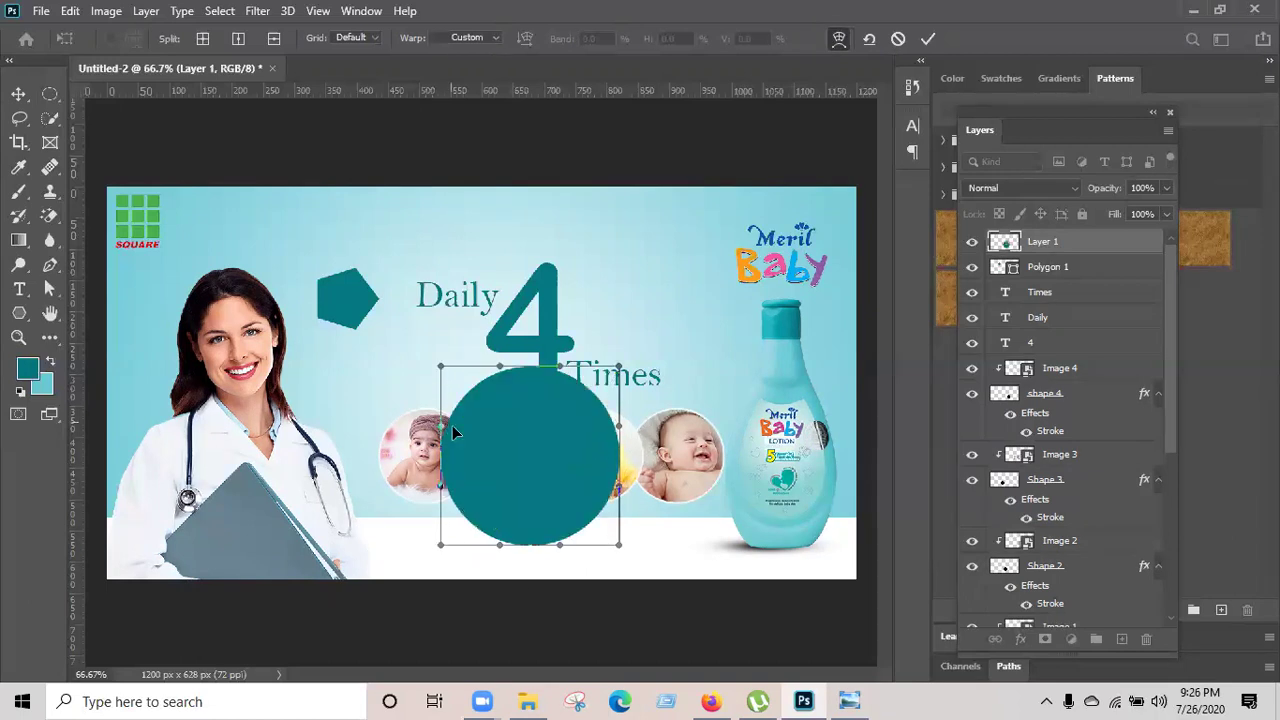
Try the Arch, Arc, Rise and Shell Upper warp presets on the circle, moving it around the "4".
left_click(465, 38)
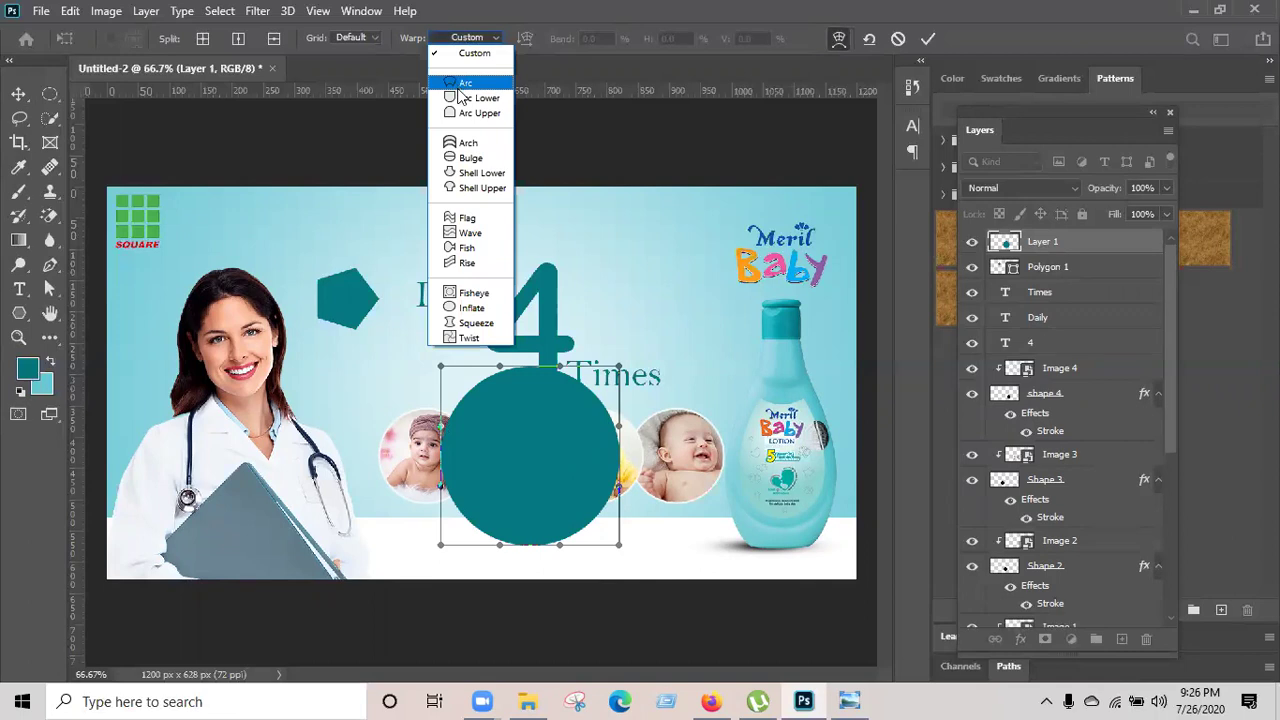
left_click(456, 143)
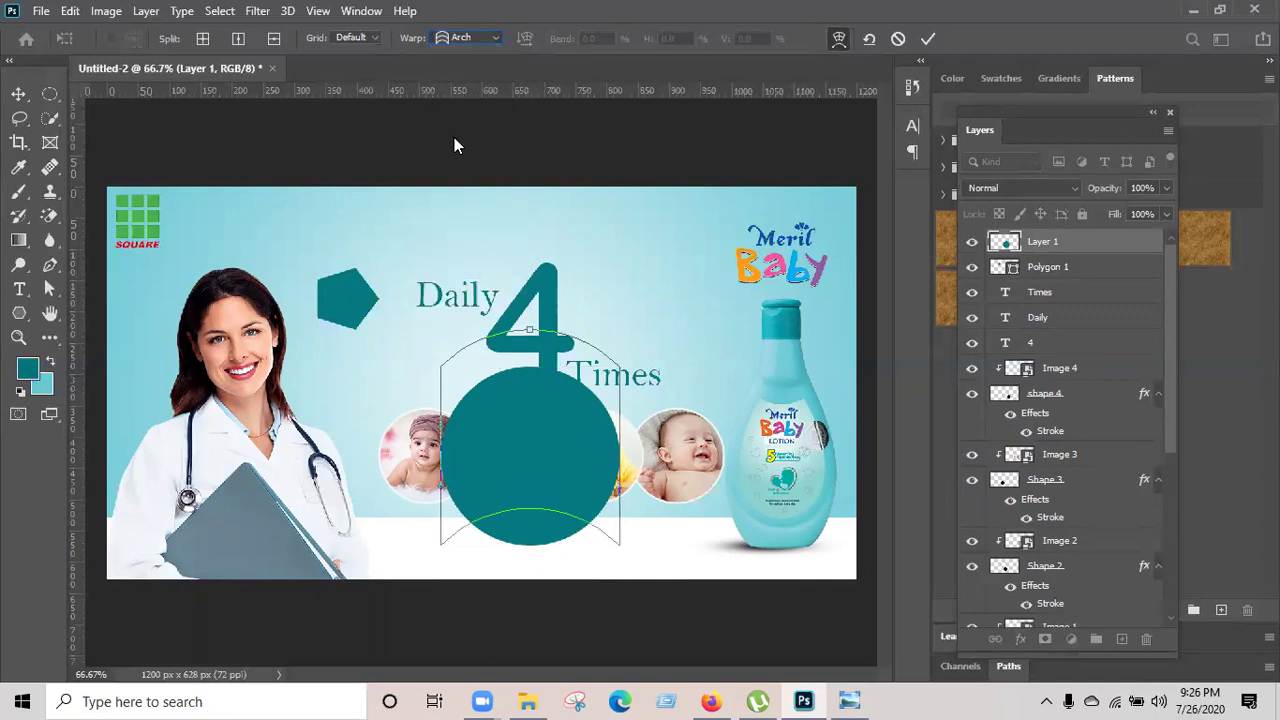
left_click(472, 38)
left_click(442, 88)
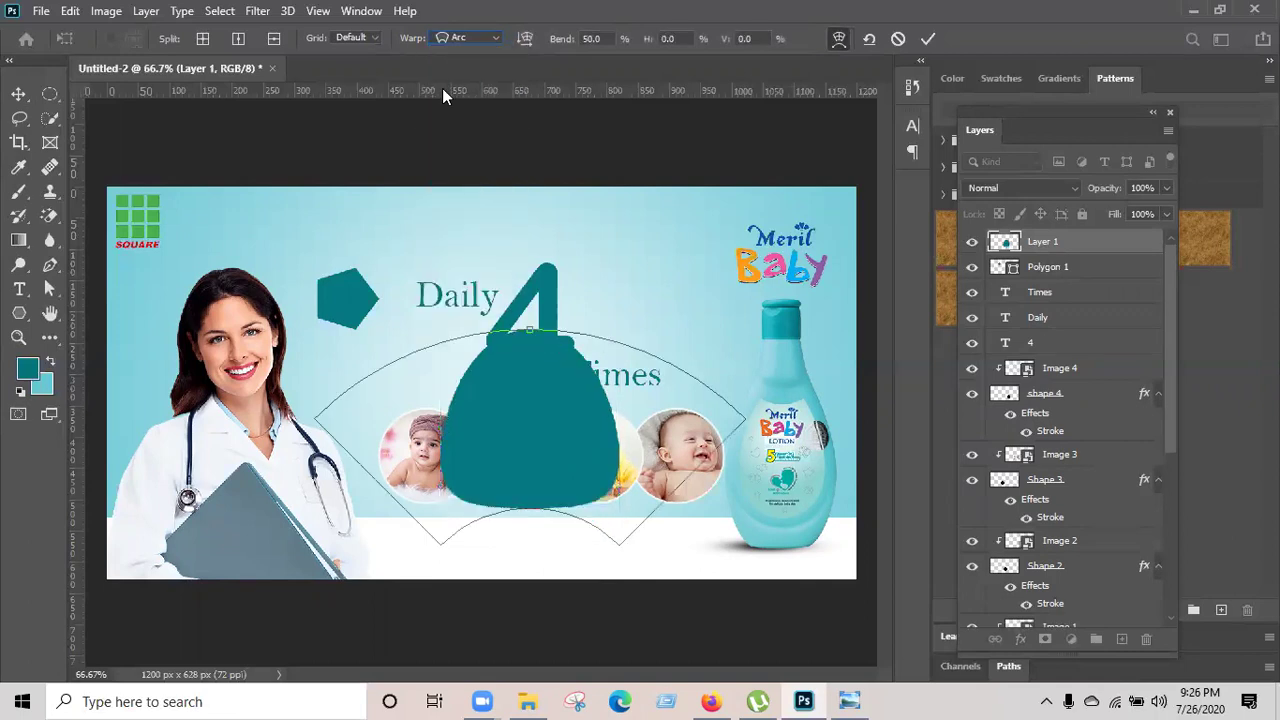
left_click(452, 41)
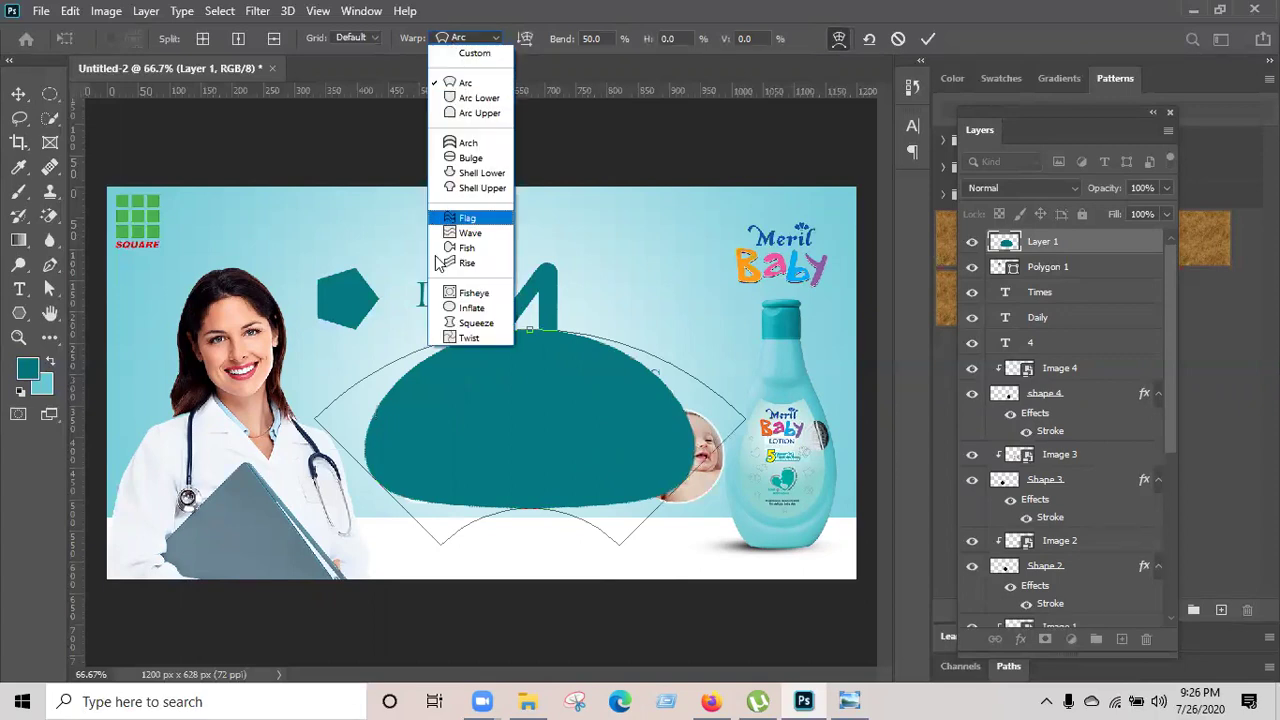
left_click(466, 262)
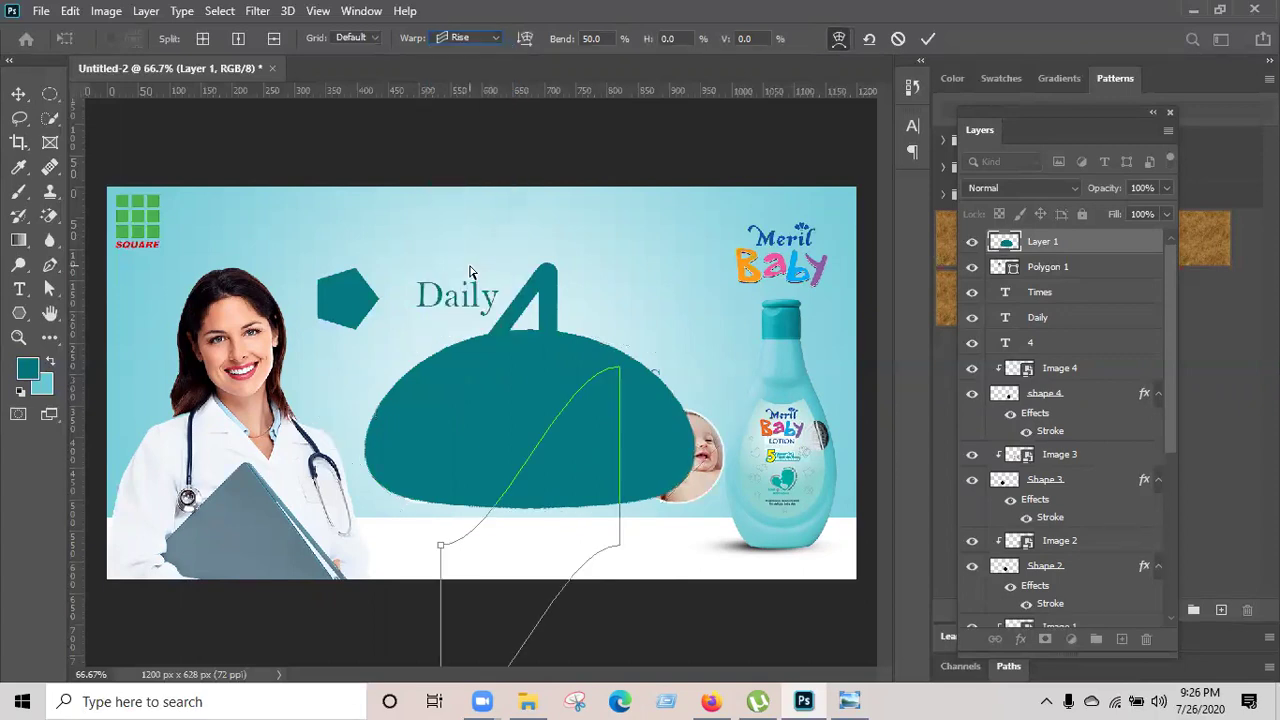
left_click_drag(602, 416, 650, 355)
left_click(449, 38)
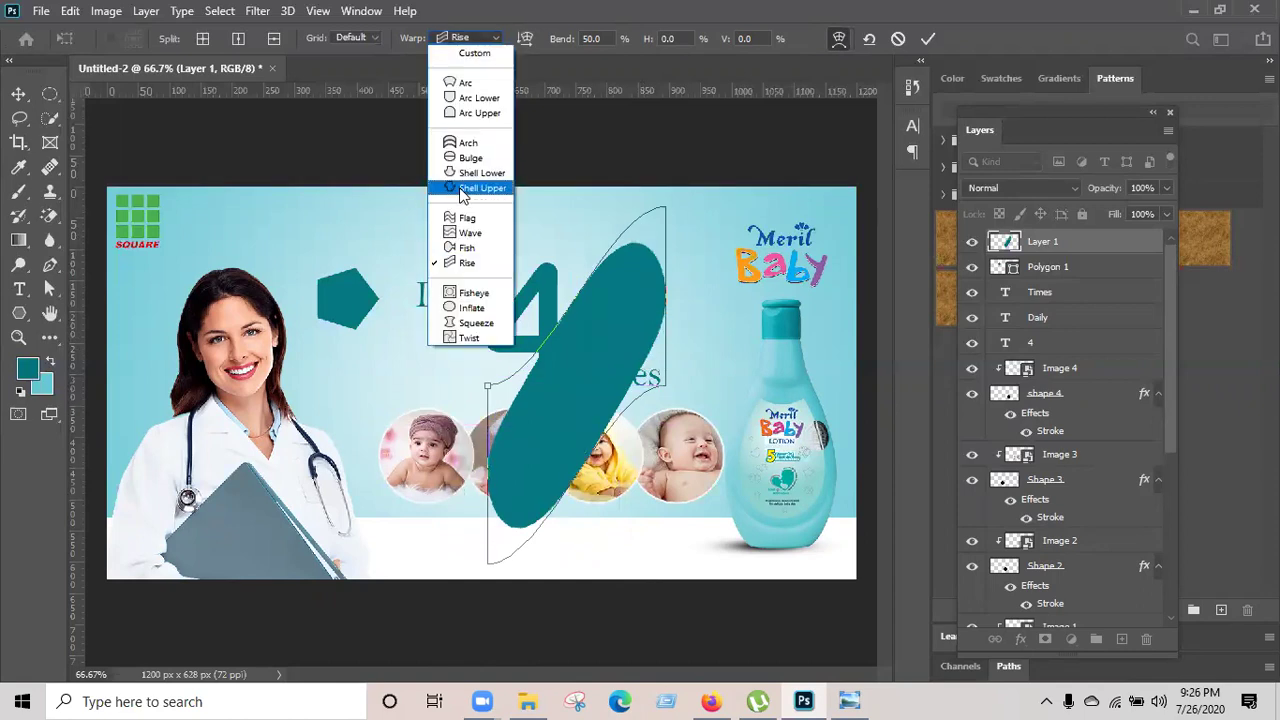
left_click(460, 187)
left_click(468, 38)
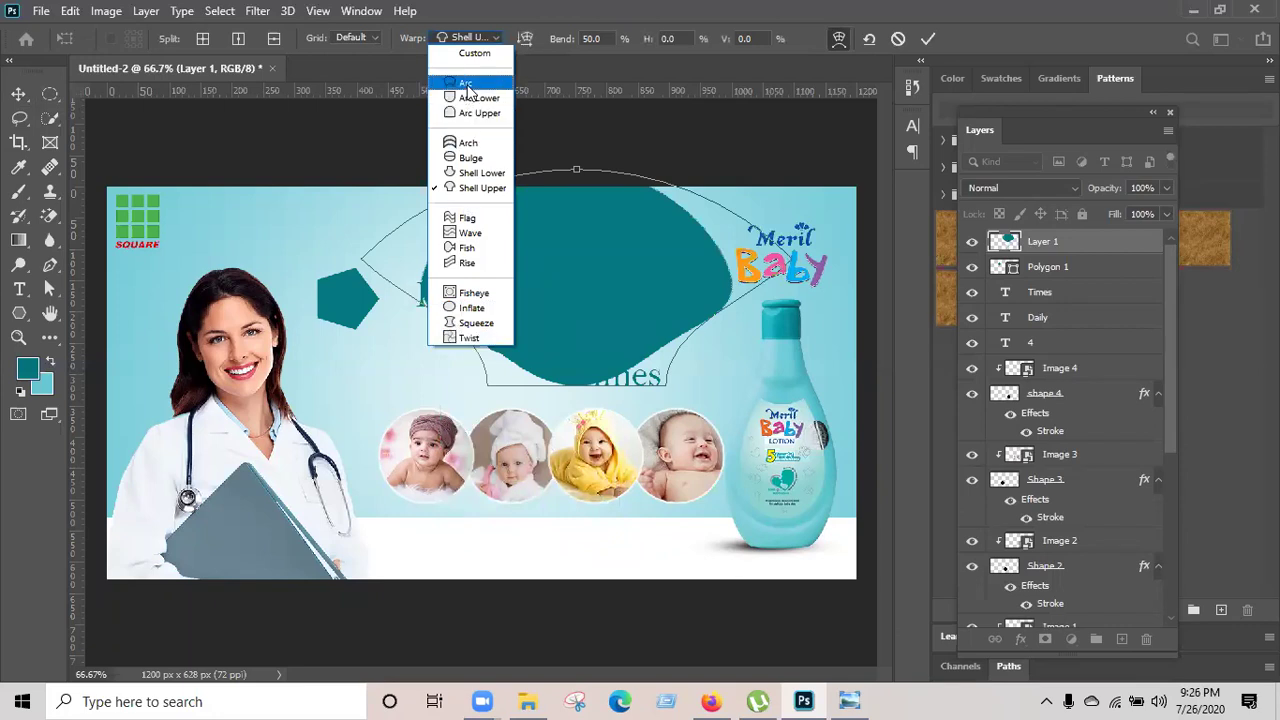
left_click(466, 82)
left_click_drag(576, 320, 560, 343)
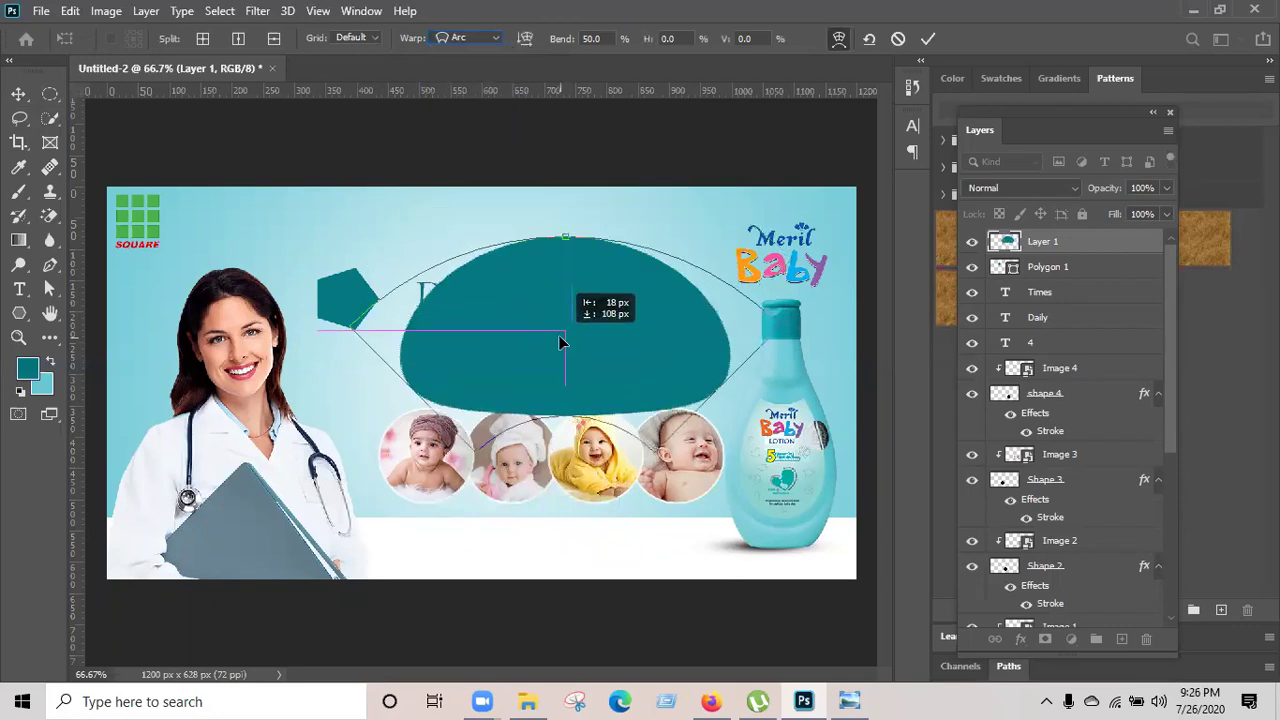
Warp the circle into a bow shape with the Bulge preset and a bend of -87.3%.
left_click(460, 37)
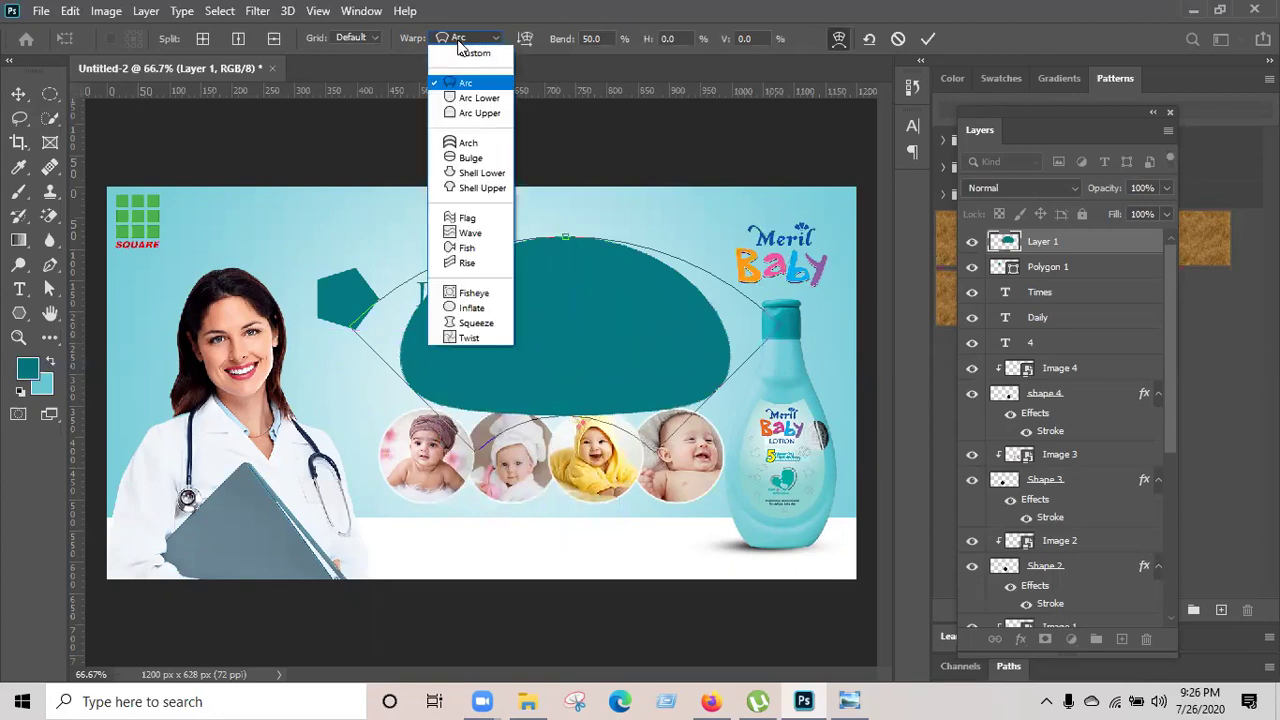
left_click(469, 158)
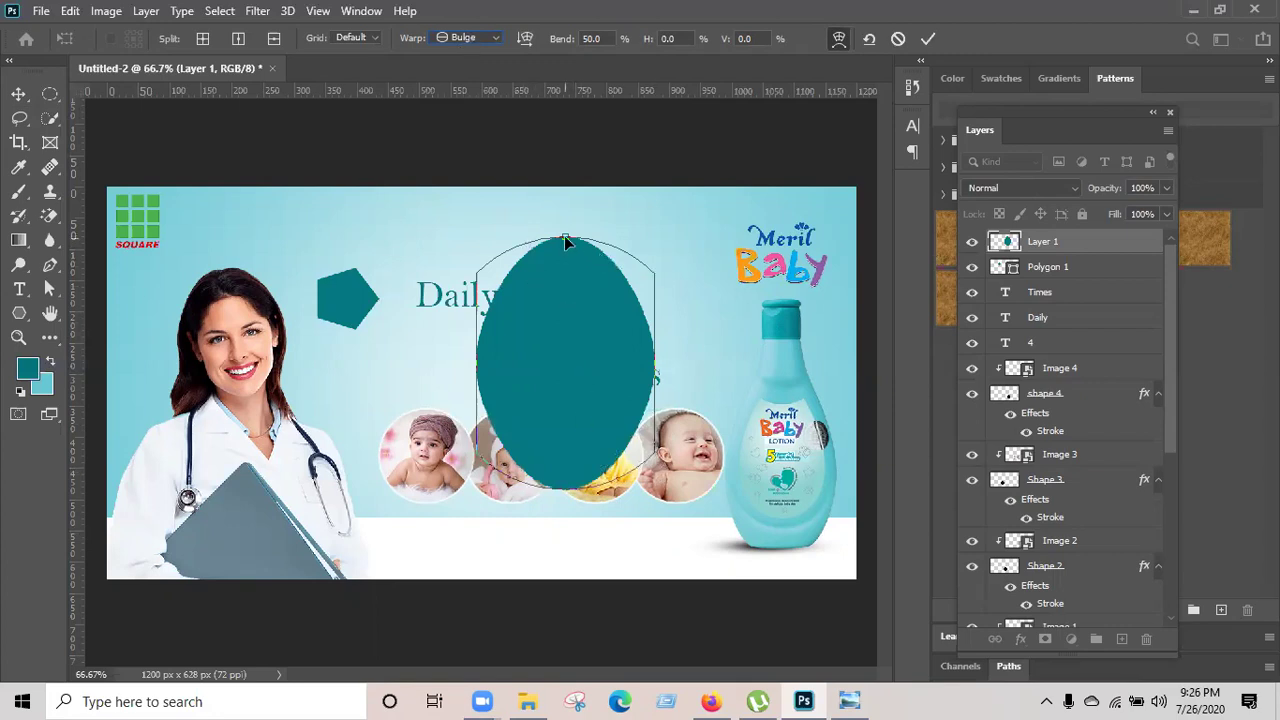
mouse_move(564, 237)
left_mouse_down()
mouse_move(567, 350)
mouse_move(540, 380)
mouse_move(564, 226)
left_mouse_up()
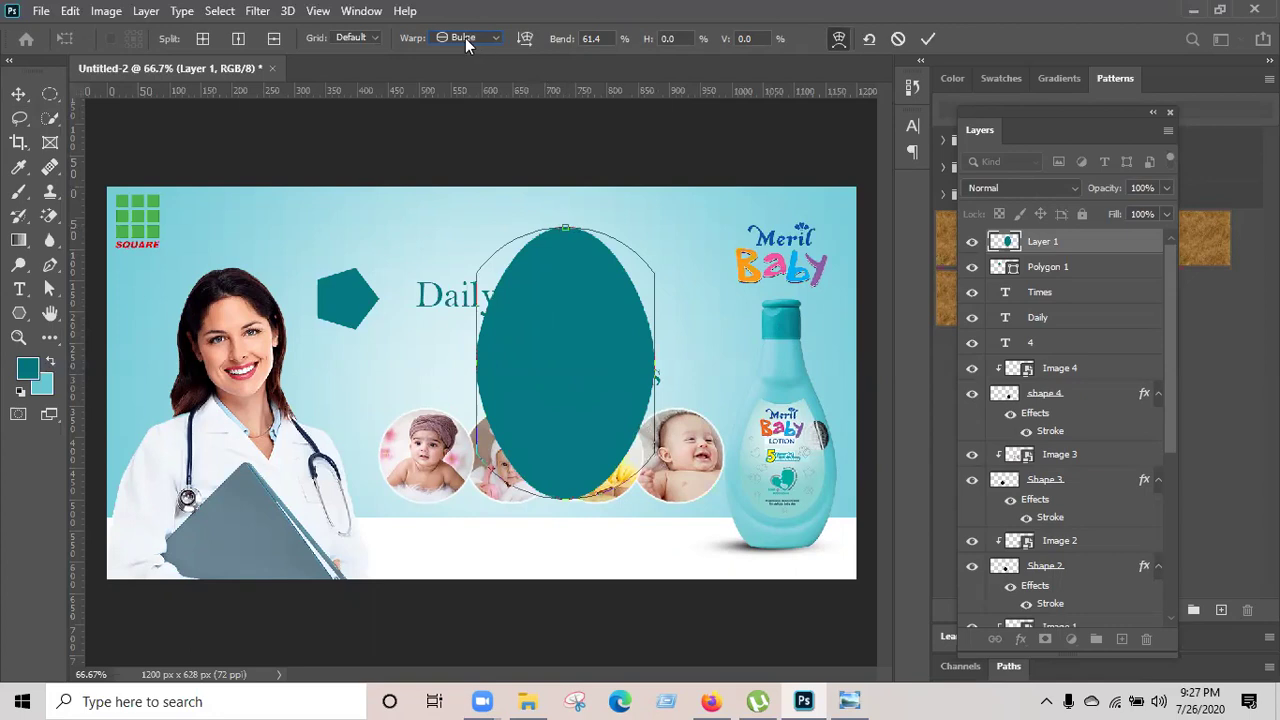
left_click_drag(570, 246, 575, 344)
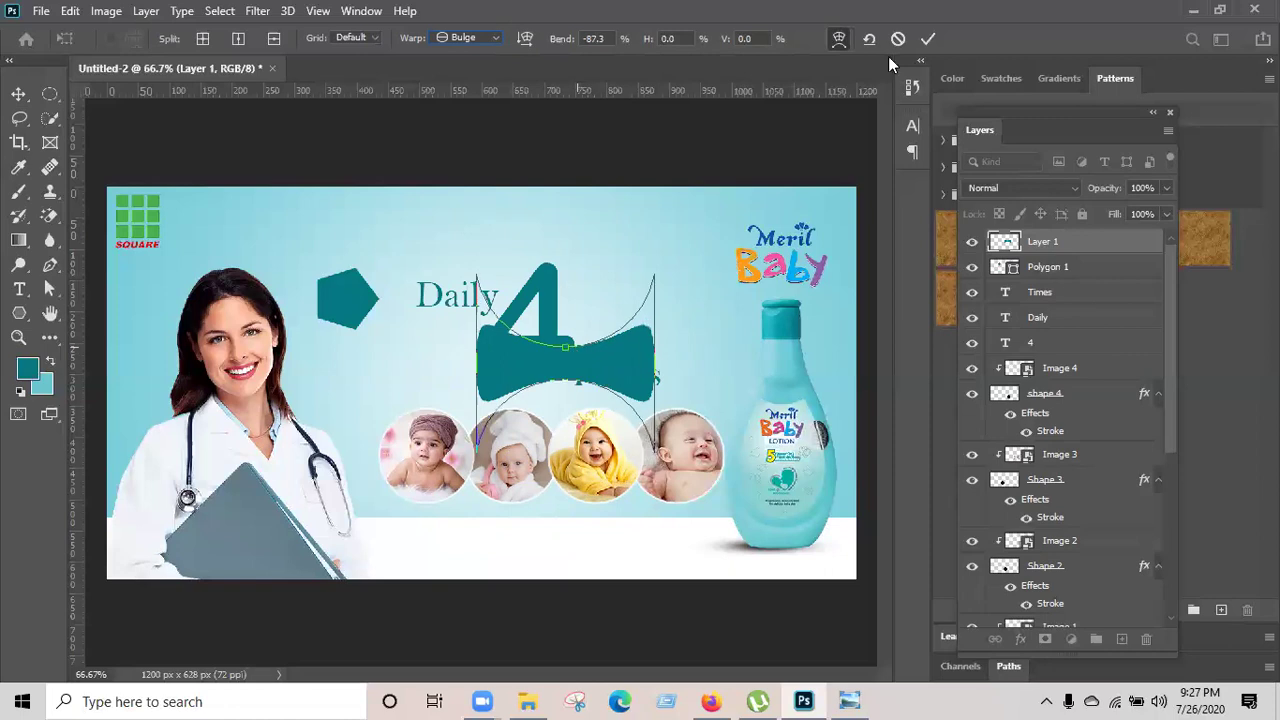
key("Return")
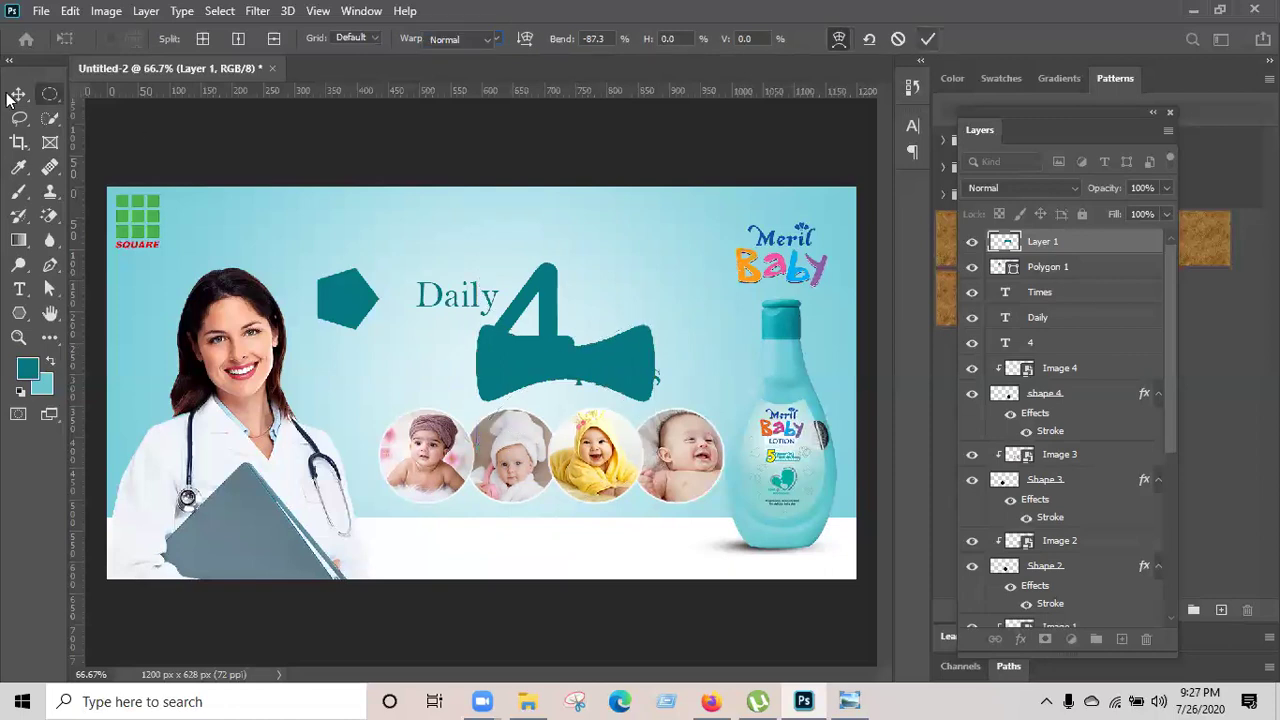
Move the bow over the baby photos and place its layer between Shape 1 and Lady.
key("m")
key("v")
left_click_drag(503, 392, 515, 339)
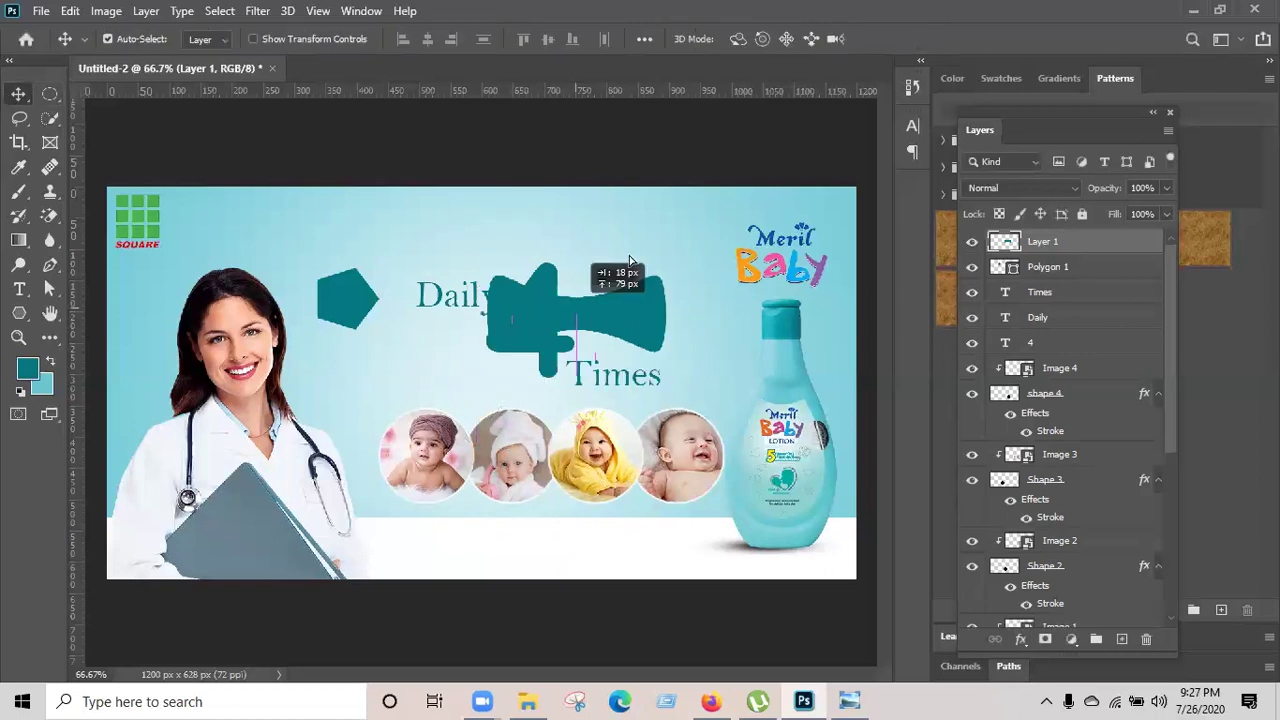
mouse_move(548, 412)
left_mouse_down()
mouse_move(522, 400)
mouse_move(526, 414)
left_mouse_up()
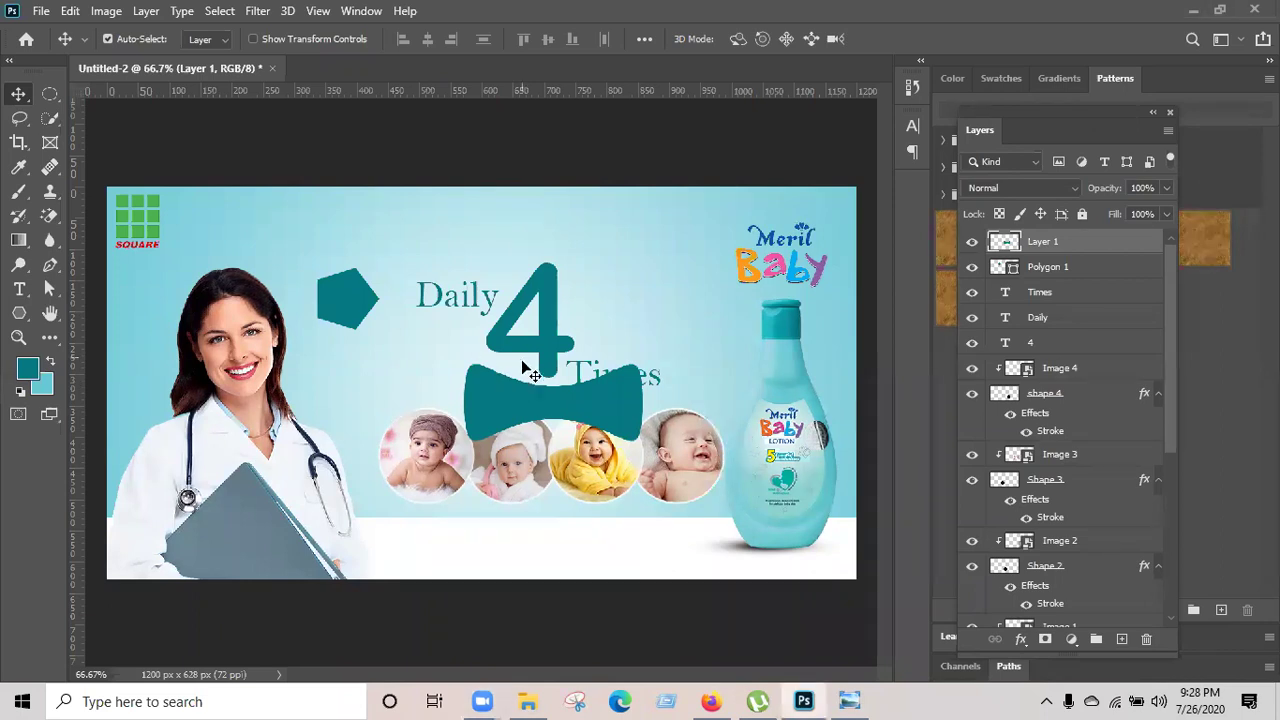
left_click_drag(607, 419, 617, 447)
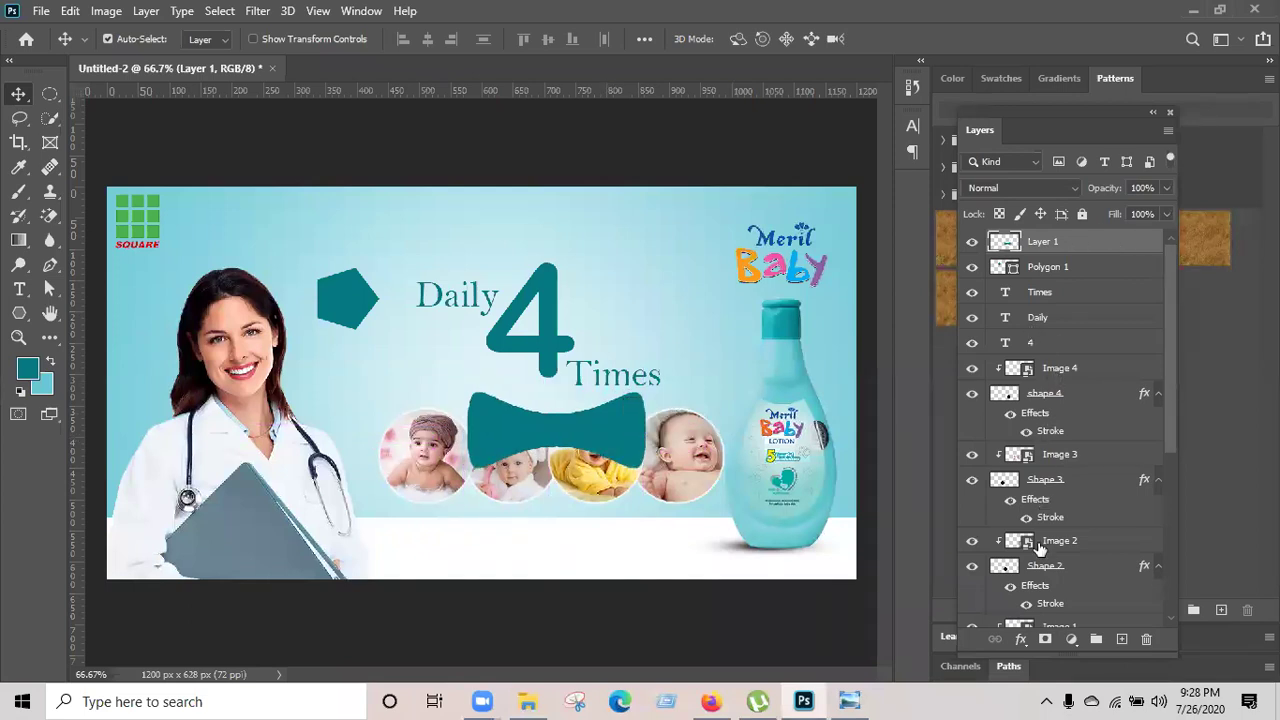
left_click_drag(1105, 251, 1069, 533)
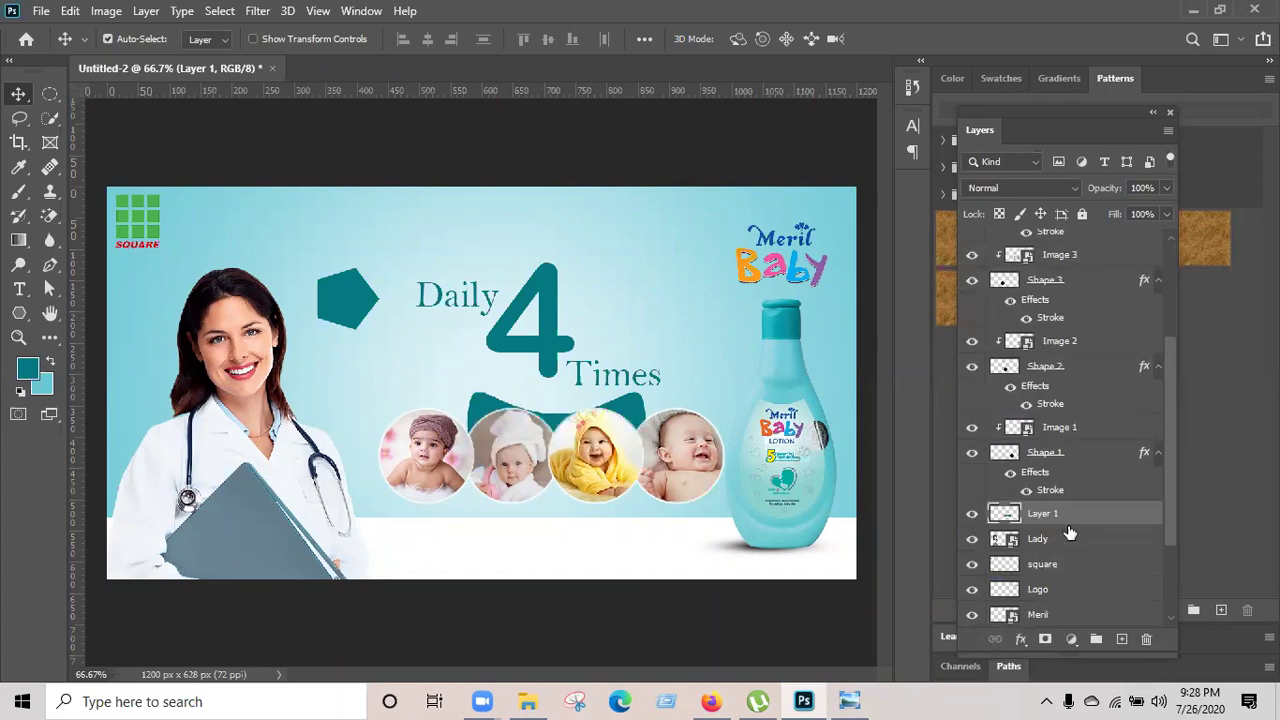
Move the bow across the lotion bottle's neck and place its layer directly below the Meril layer.
left_click_drag(572, 406, 842, 360)
left_click_drag(1106, 517, 1114, 616)
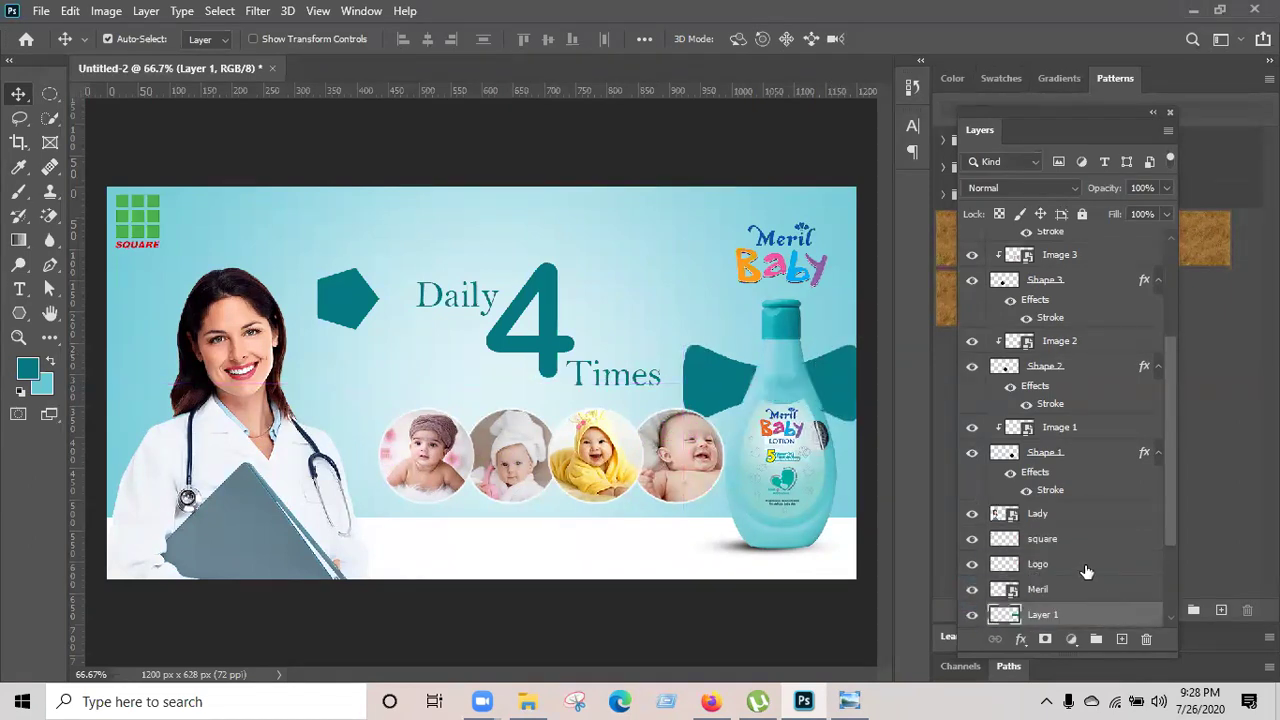
left_click_drag(839, 386, 838, 370)
Scale the bow down to 75.87% width and 57.18% height, keeping it behind the bottle's neck.
key("ctrl+t")
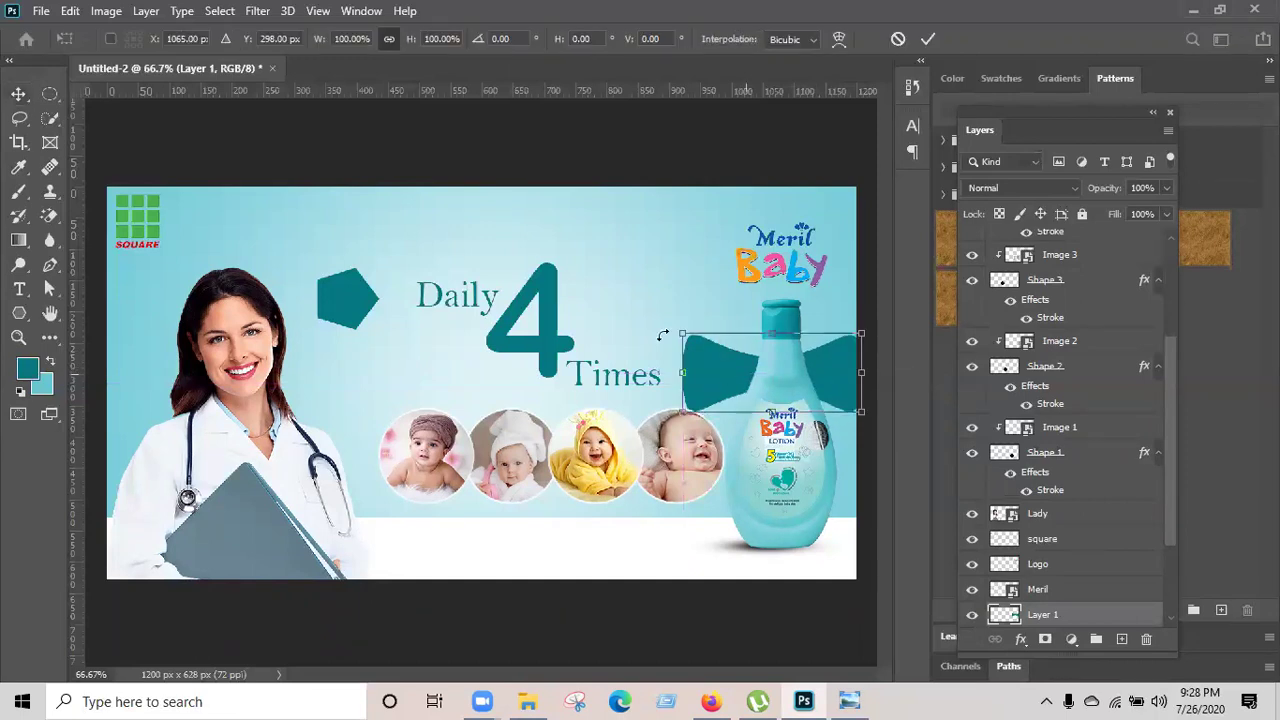
left_click_drag(680, 331, 726, 367)
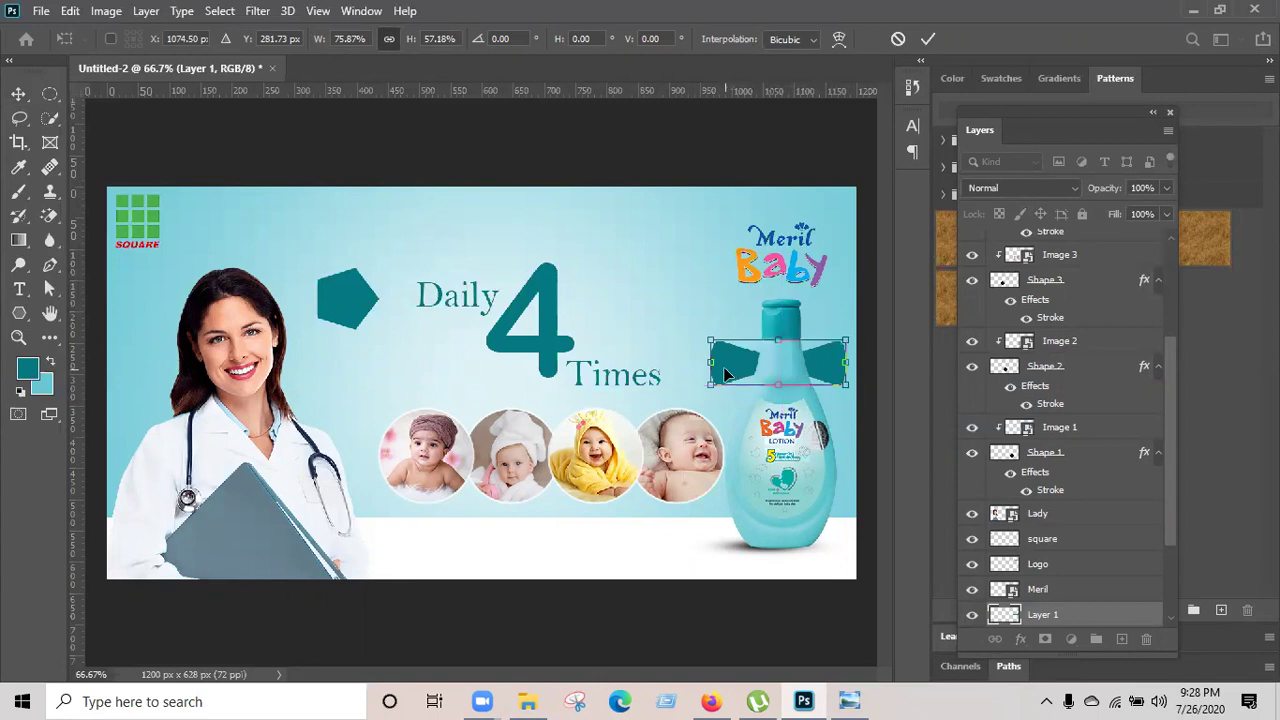
left_click(927, 38)
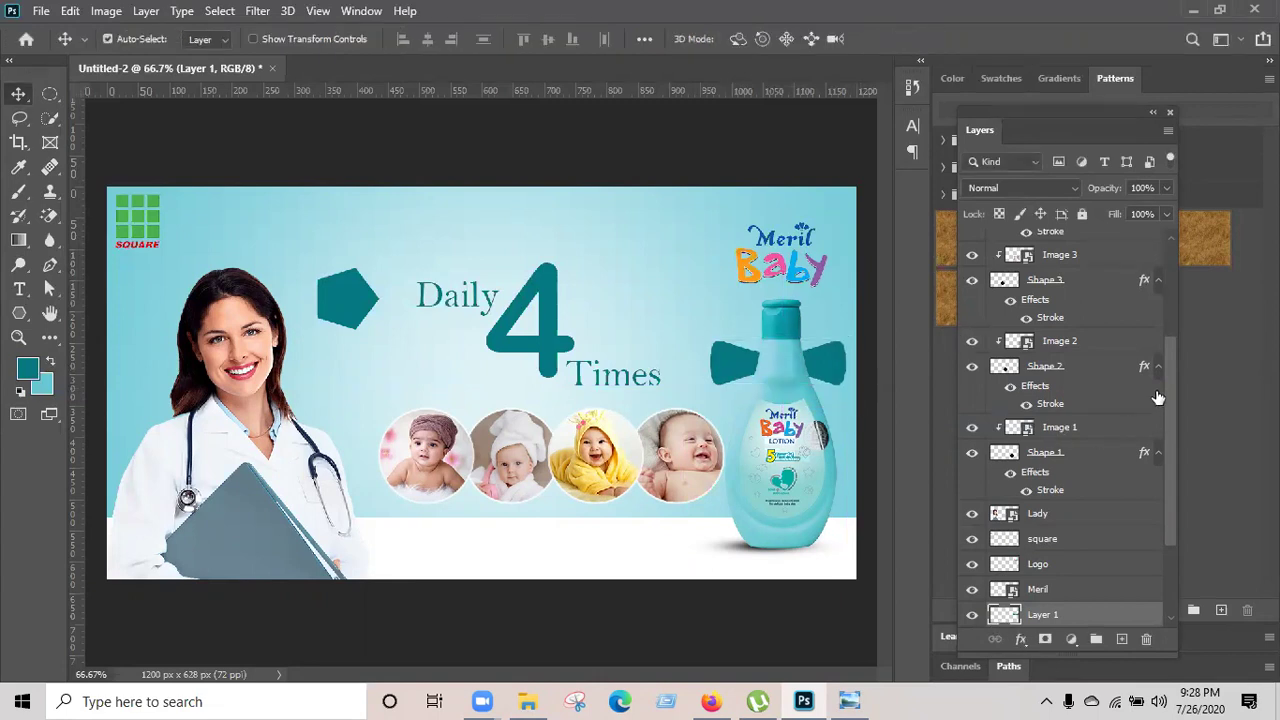
Rename the bow's layer, Layer 1, to "Shape" and keep it selected.
left_click_drag(1166, 366, 1170, 391)
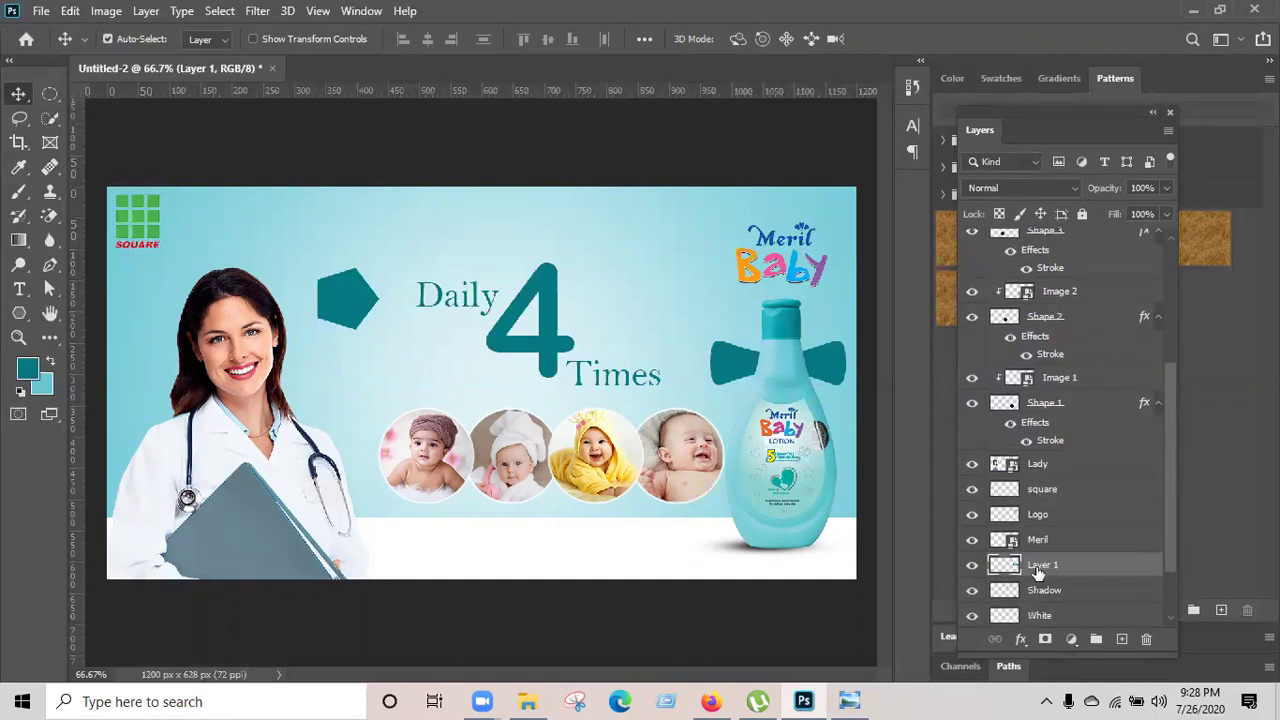
double_click(1040, 565)
type("Shape")
key("Return")
key("alt+bracketright")
left_click(1038, 569)
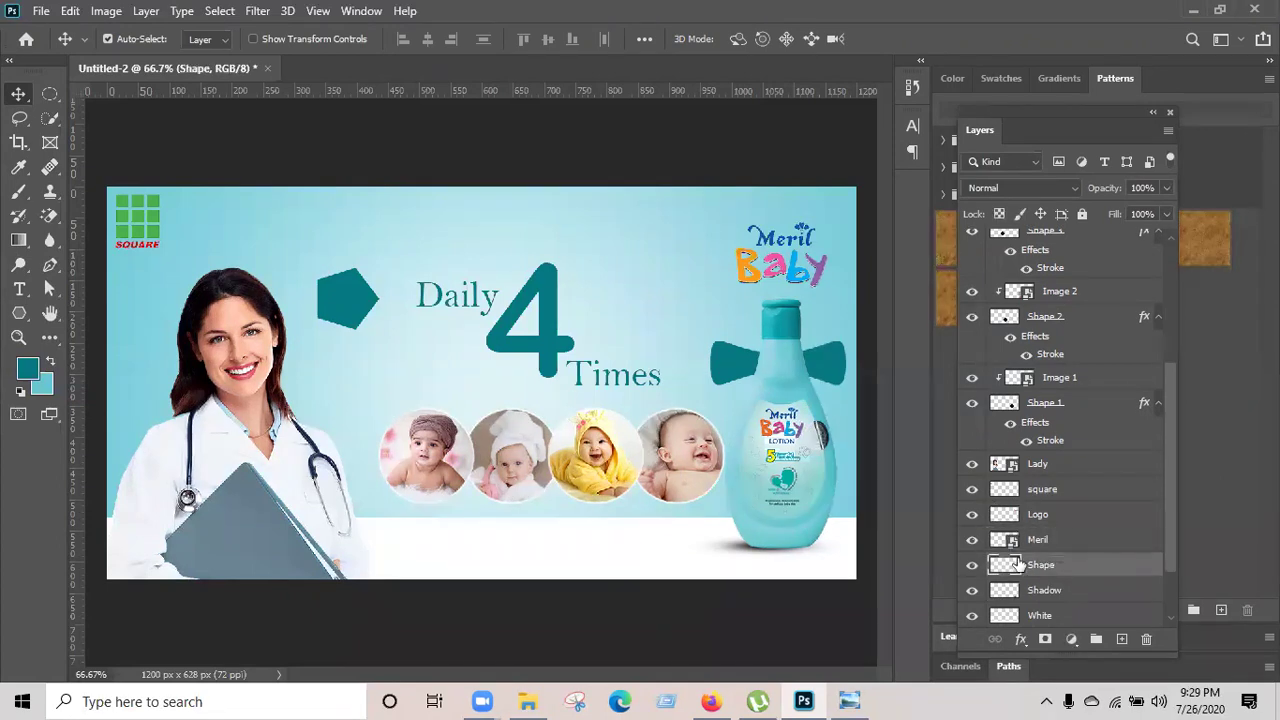
Select the bow's outline, recolour it with light cyan 70f4ff as the foreground colour, and deselect.
left_click(1004, 566, "ctrl")
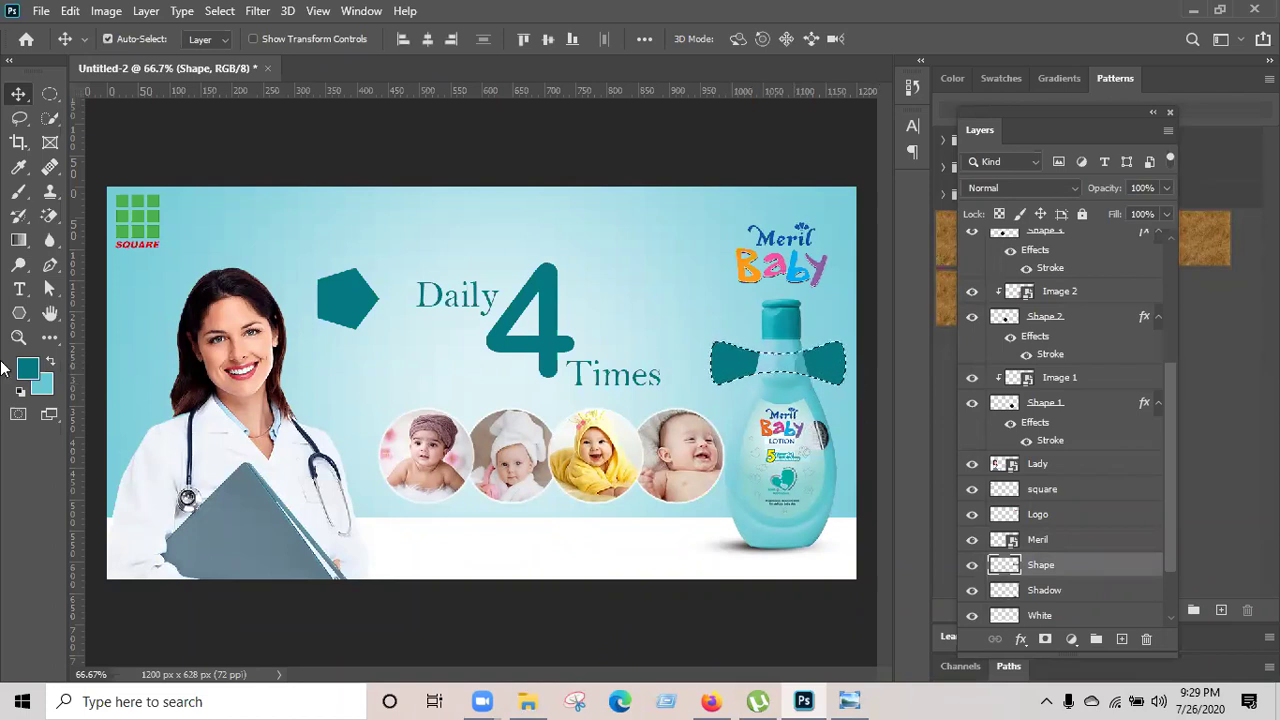
left_click(28, 372)
mouse_move(197, 308)
left_mouse_down()
mouse_move(197, 274)
mouse_move(170, 238)
mouse_move(179, 231)
left_mouse_up()
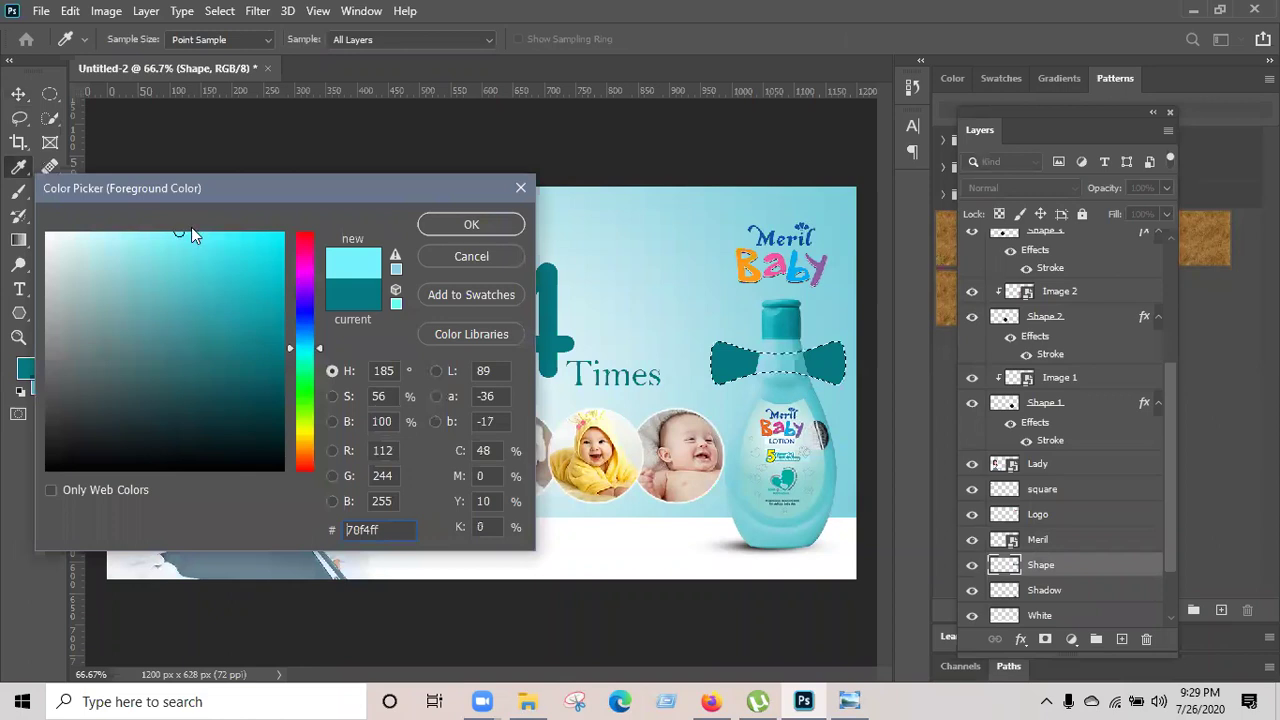
left_click(440, 226)
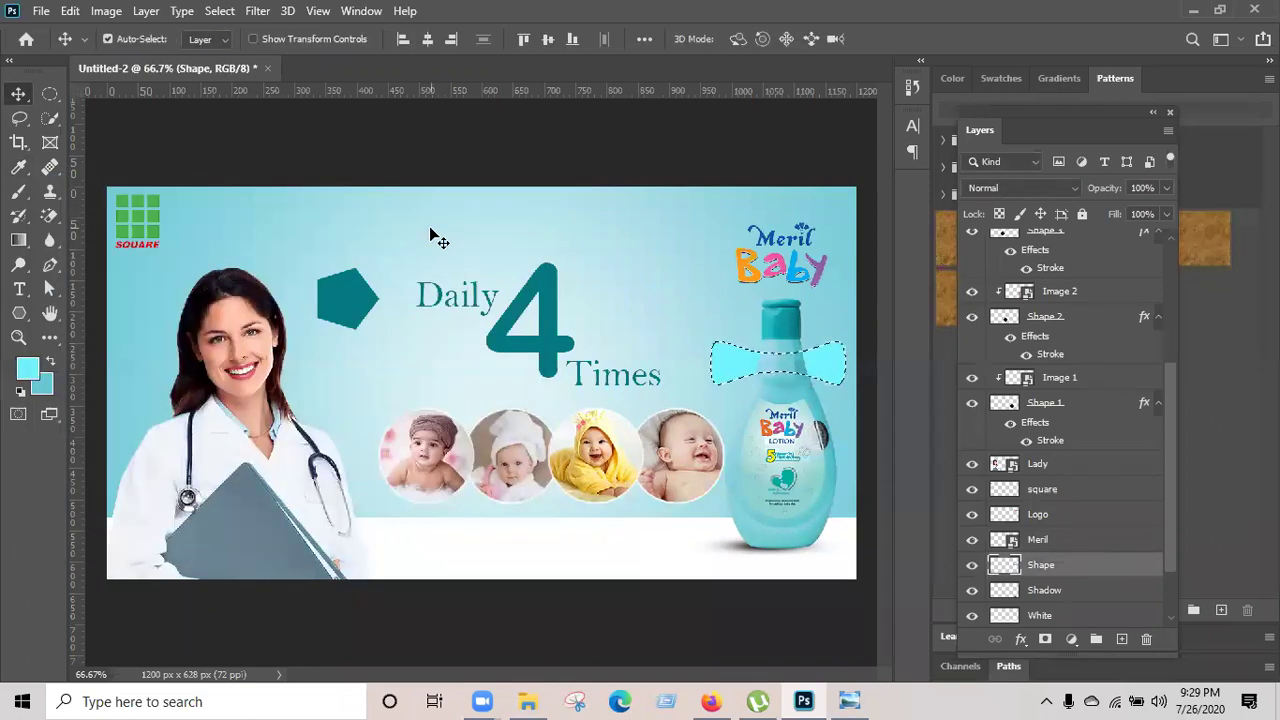
key("alt+BackSpace")
key("ctrl+d")
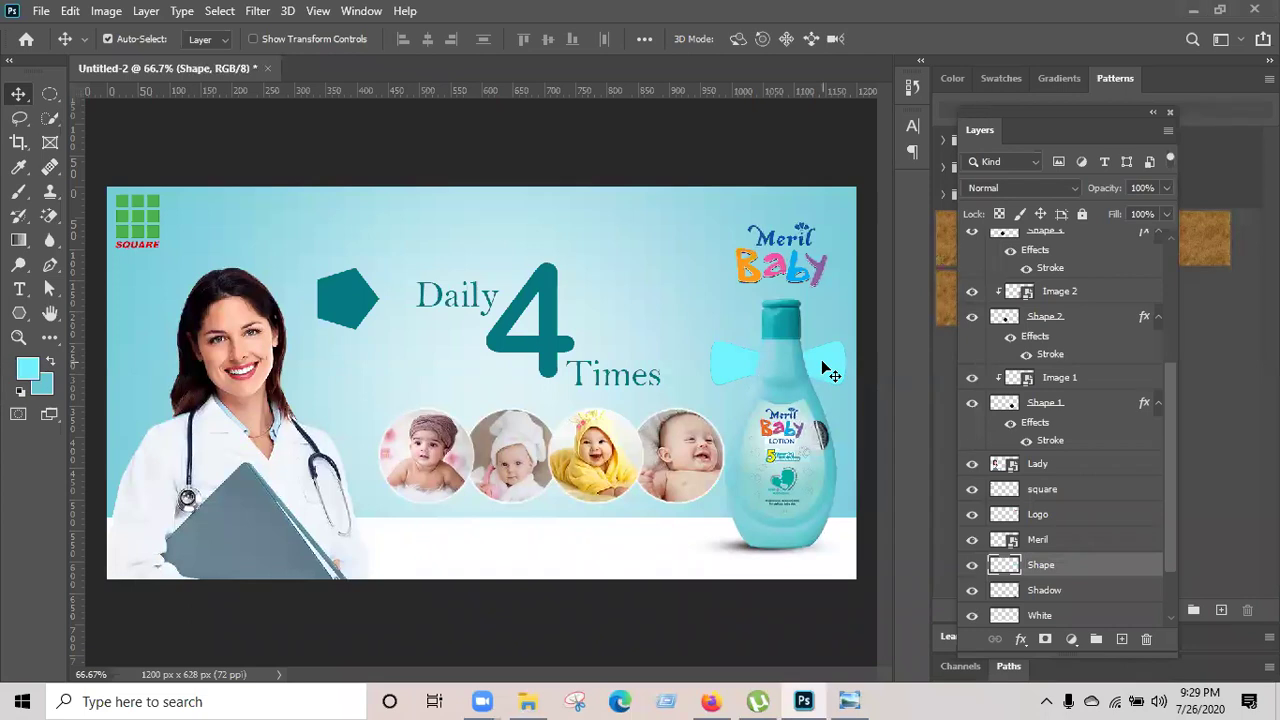
Select the bow's outline, refill it with the muted blue background colour swapped to the foreground, and deselect.
left_click(1004, 565, "ctrl")
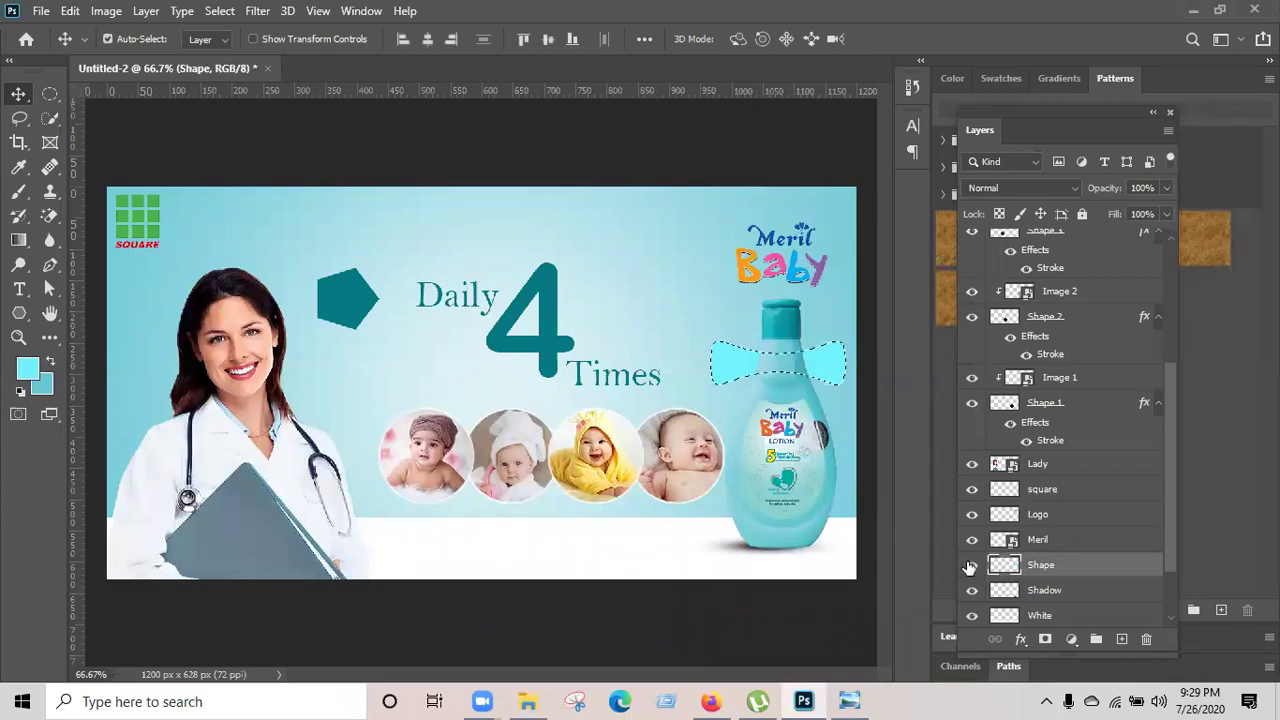
left_click(49, 362)
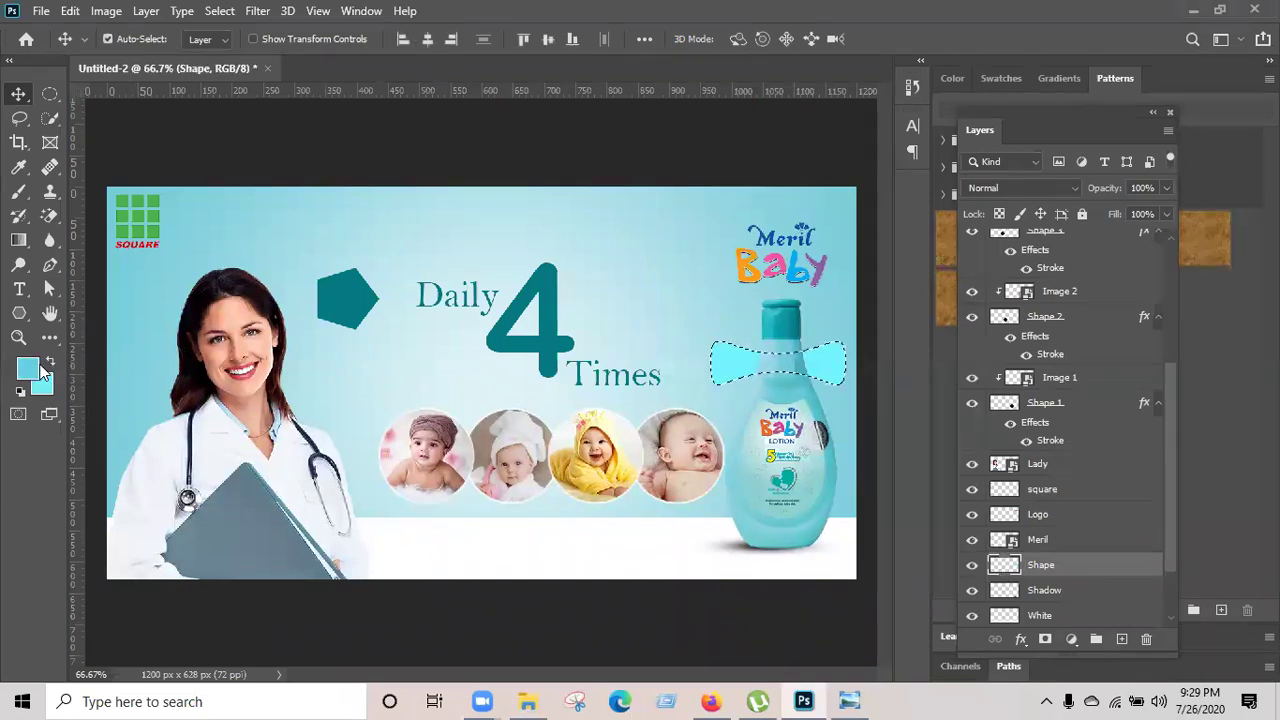
key("alt+BackSpace")
key("ctrl+d")
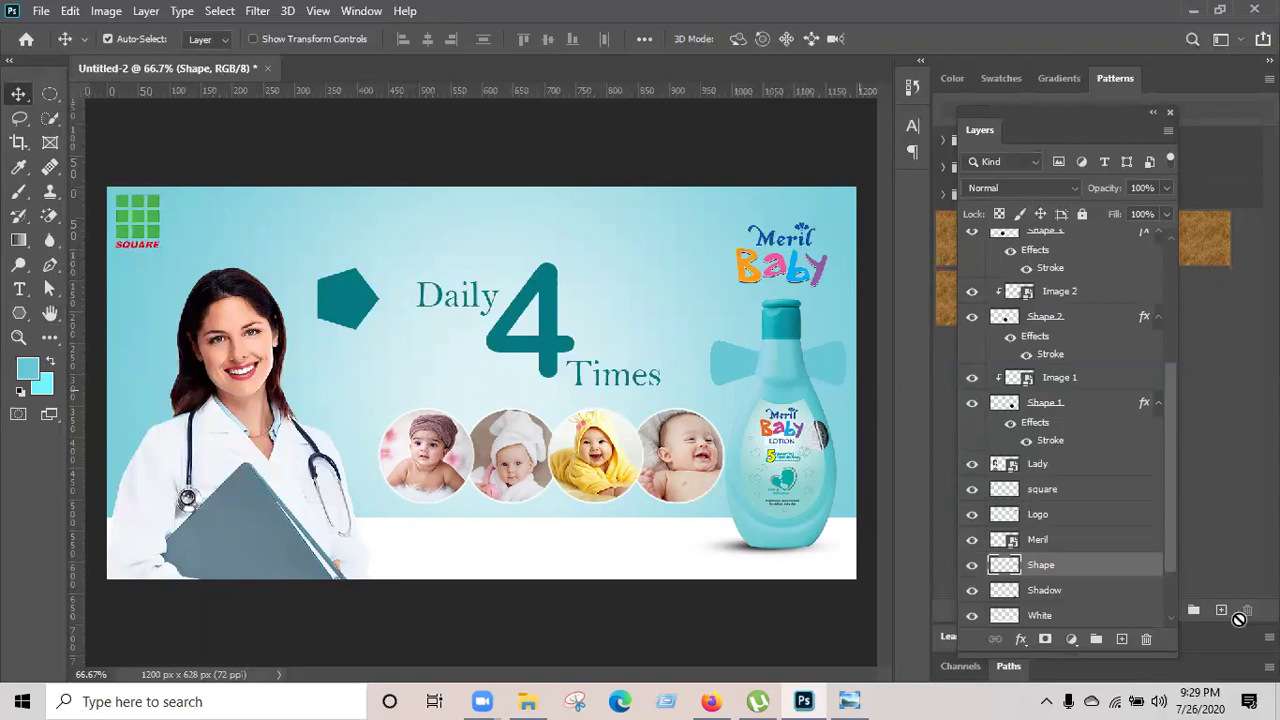
Add a stroke effect to the bow's Shape layer, positioned Inside with a size of 4 px.
right_click(1113, 565)
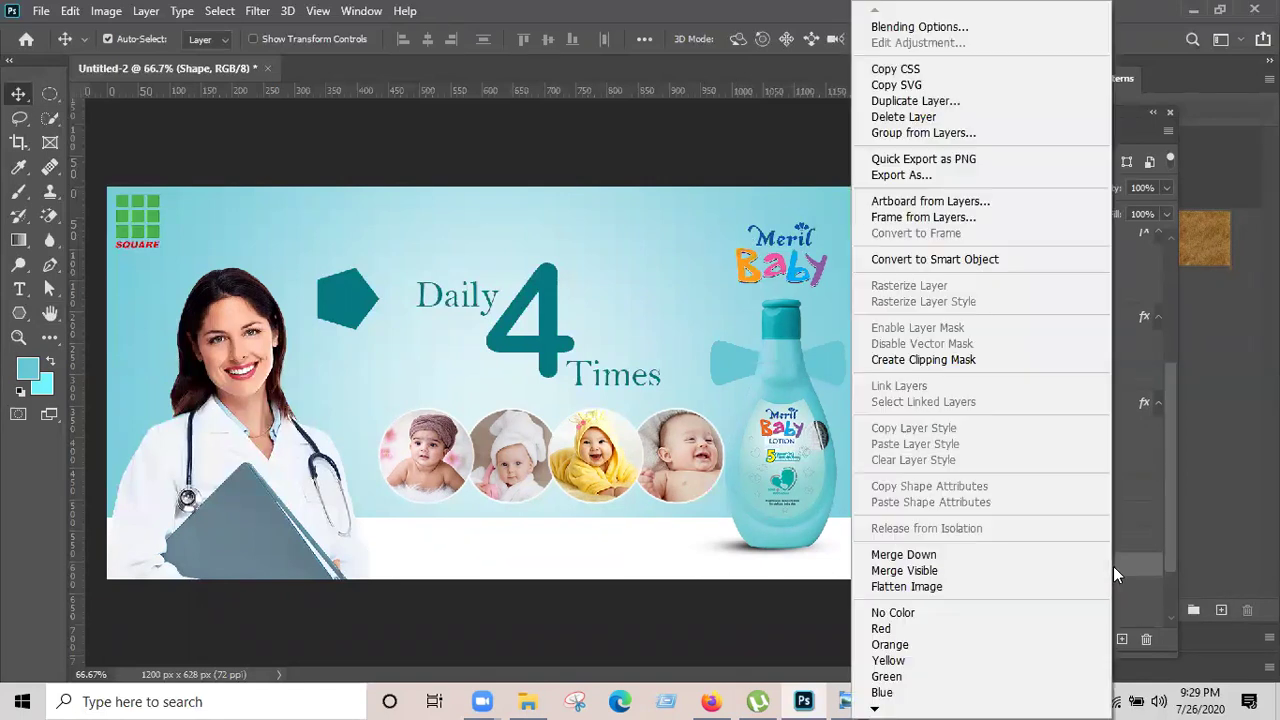
left_click(903, 28)
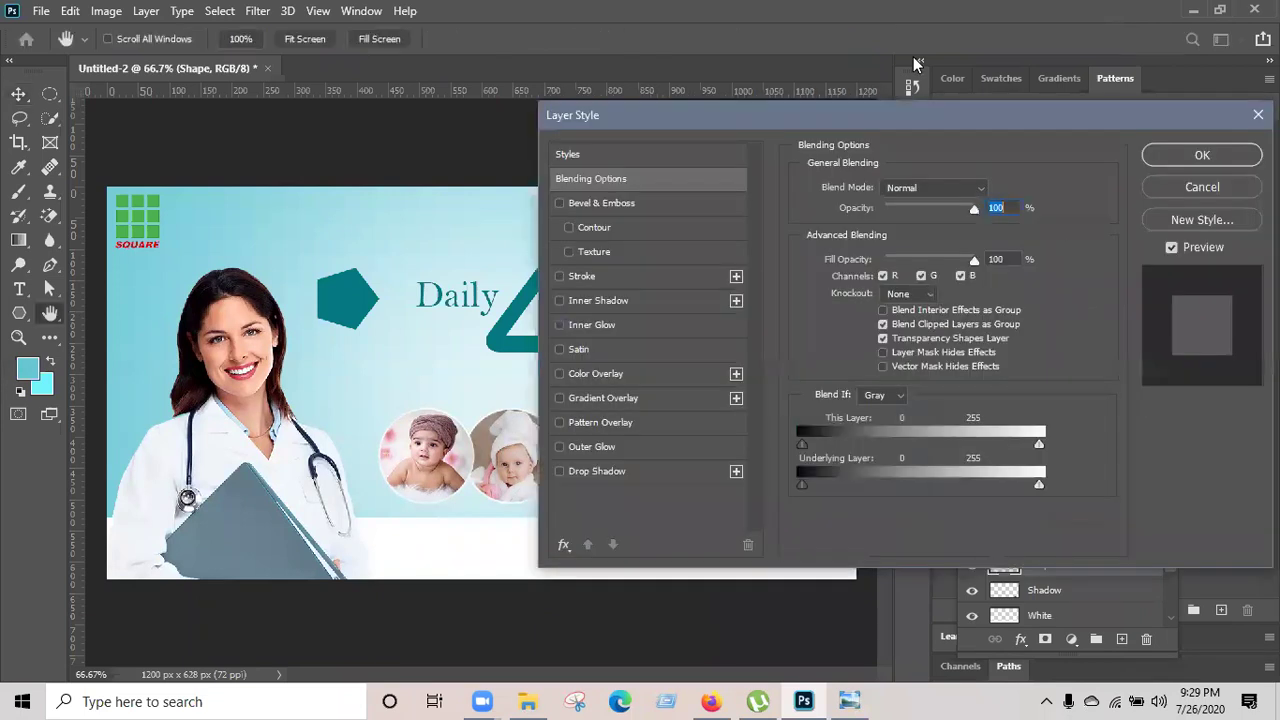
left_click_drag(700, 115, 998, 160)
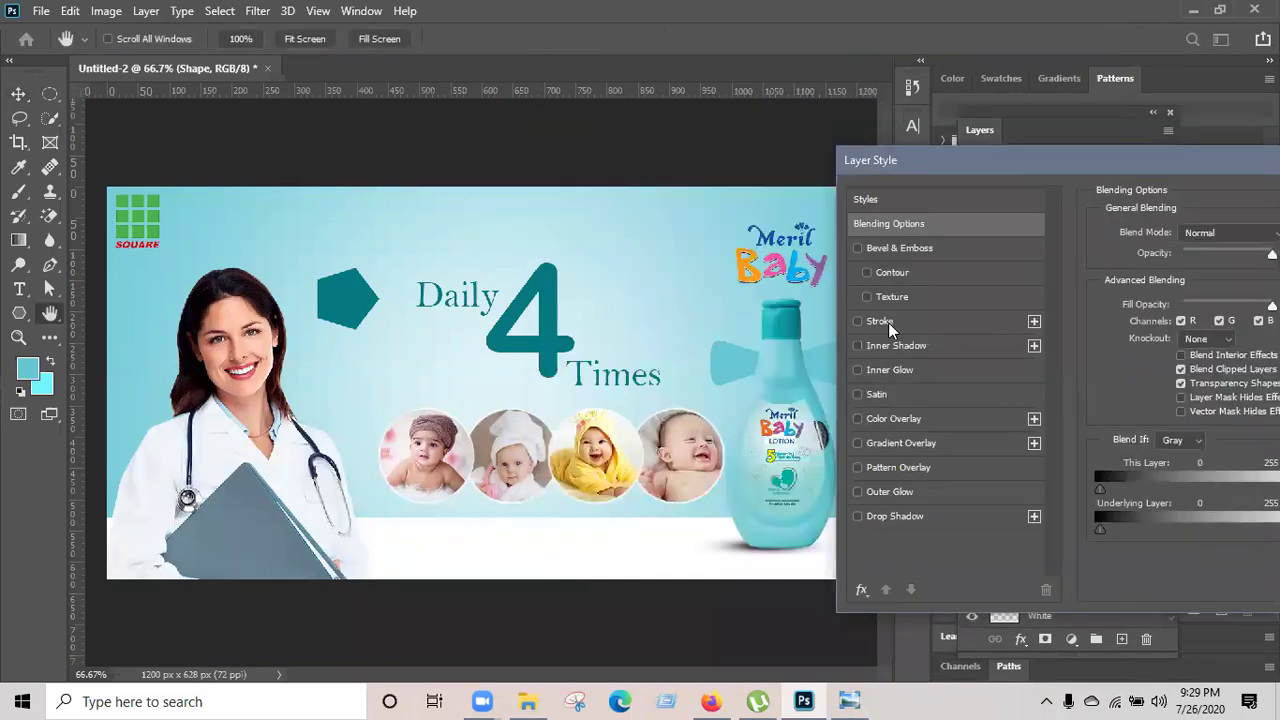
left_click(888, 322)
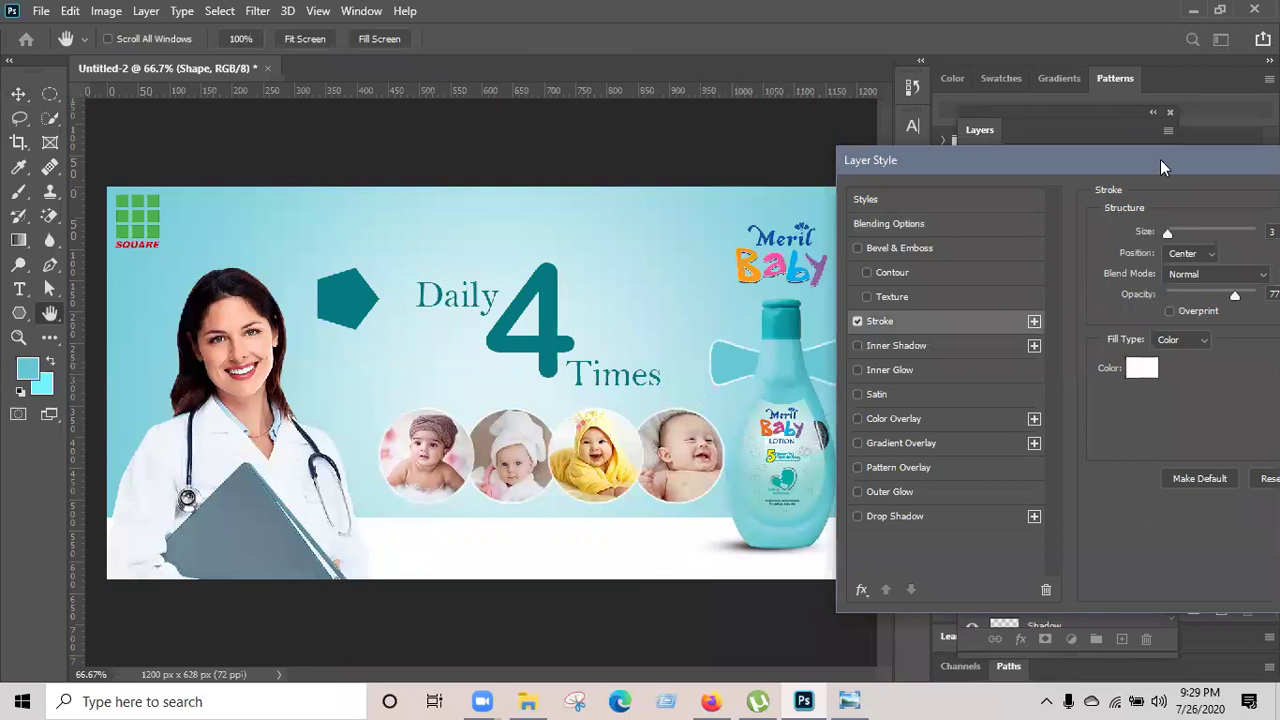
left_click_drag(1160, 159, 216, 138)
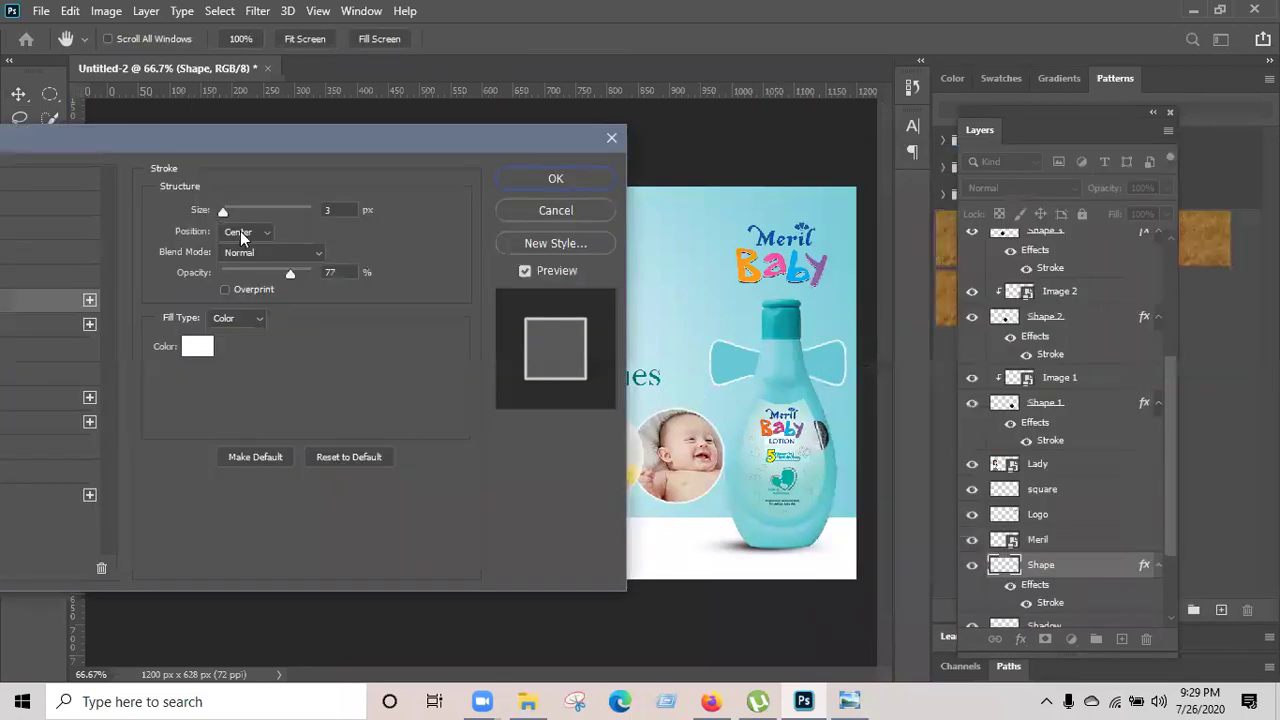
left_click(238, 232)
left_click(236, 266)
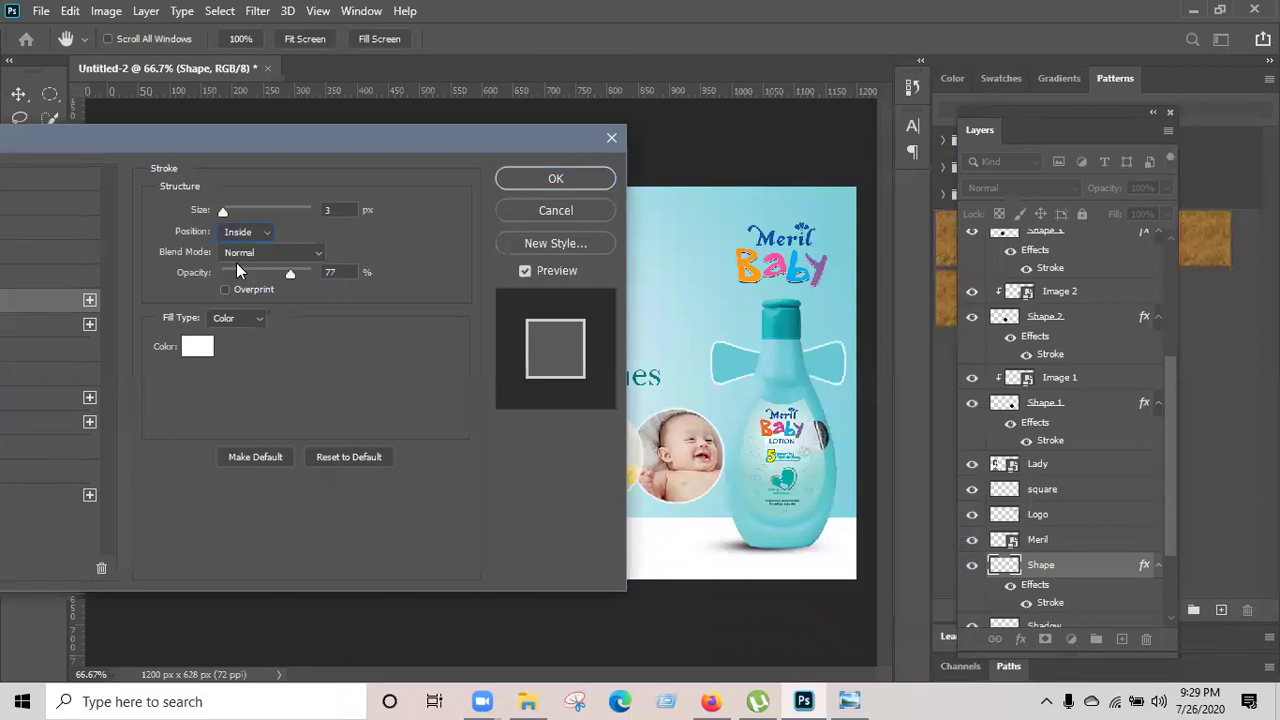
left_click_drag(221, 212, 225, 216)
Recolour the bow's stroke with a light blue sampled from the lotion bottle's neck and apply the layer style.
left_click(206, 355)
mouse_move(261, 285)
left_mouse_down()
mouse_move(95, 275)
mouse_move(63, 249)
mouse_move(52, 305)
left_mouse_up()
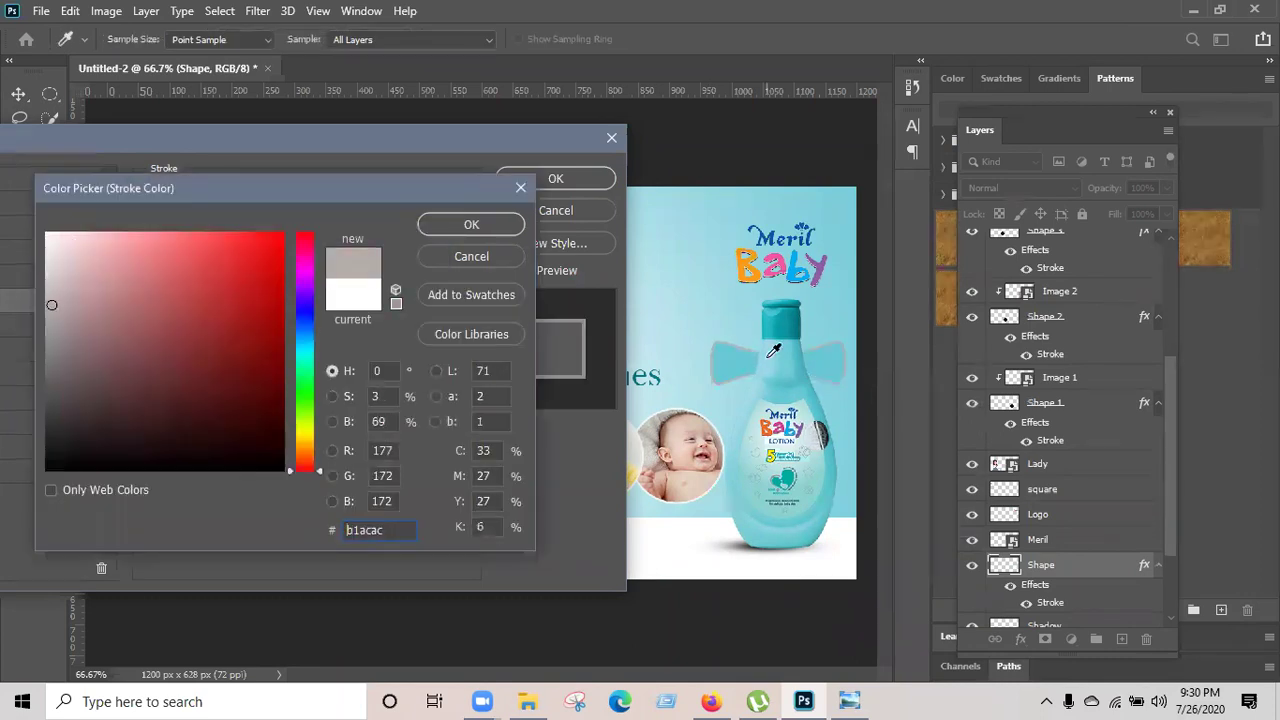
left_click(790, 341)
left_click(787, 316)
left_click(786, 333)
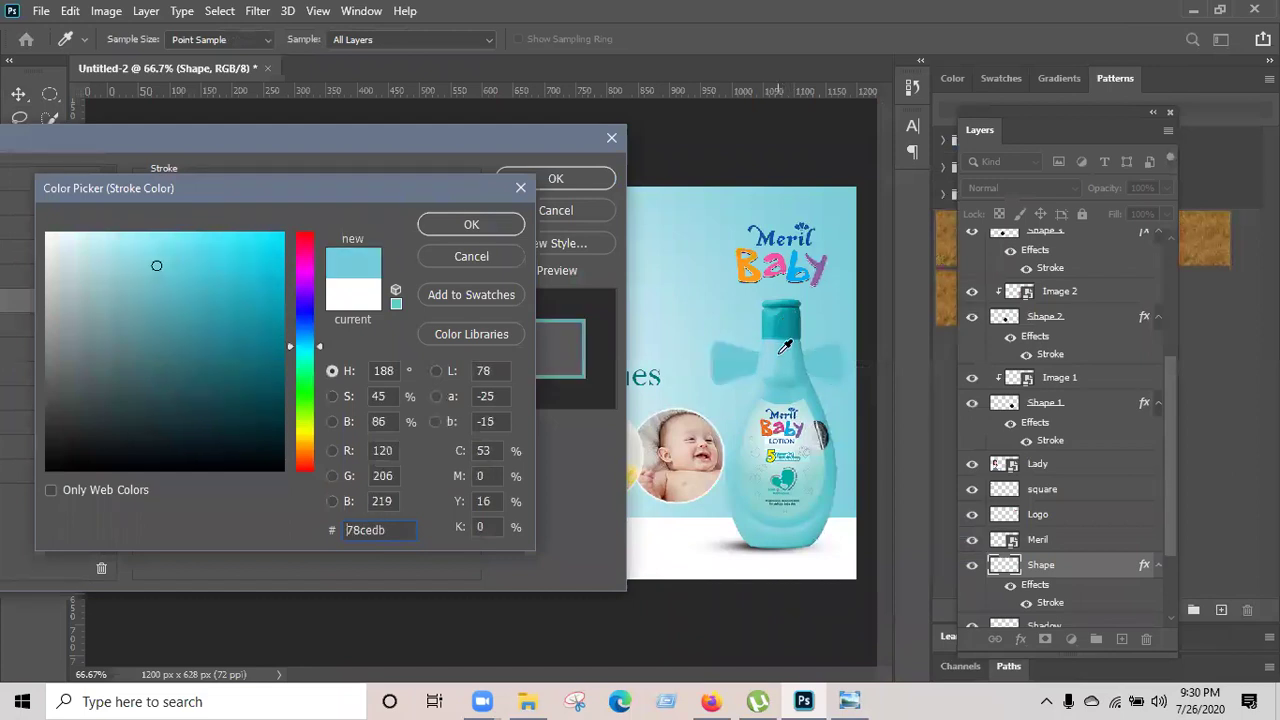
left_click(786, 346)
left_click(444, 223)
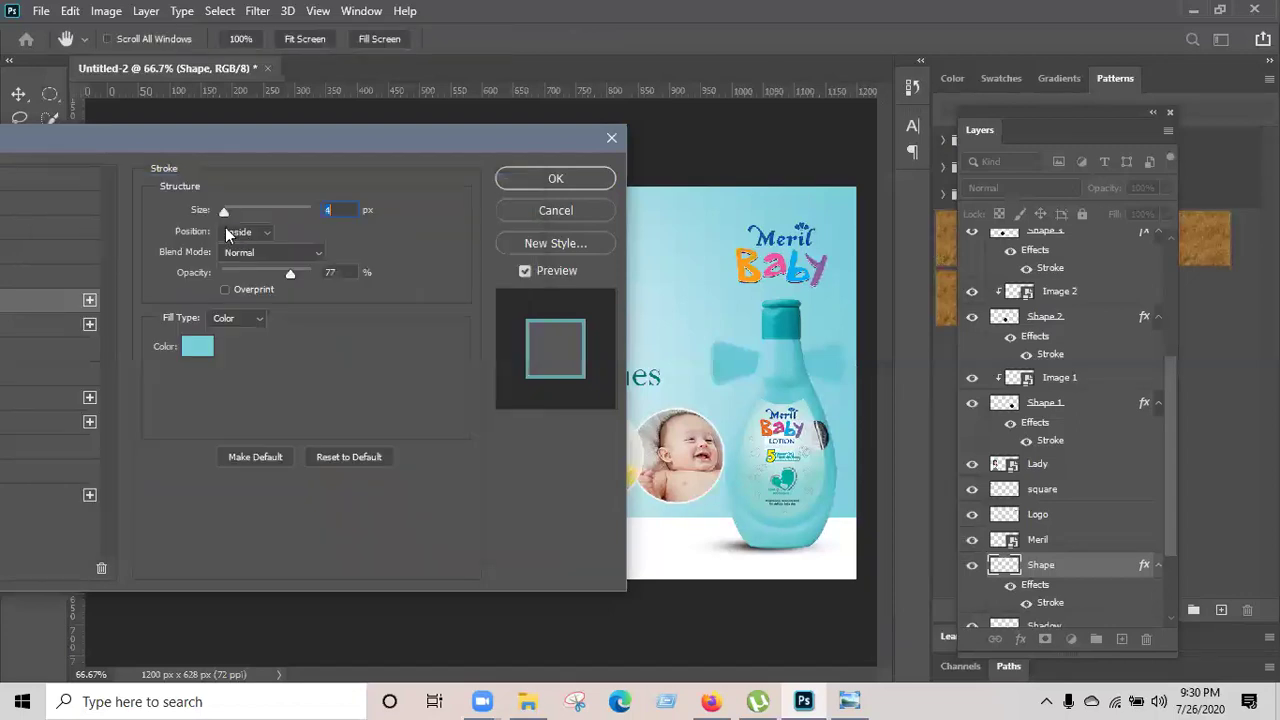
left_click_drag(223, 214, 225, 216)
left_click(545, 180)
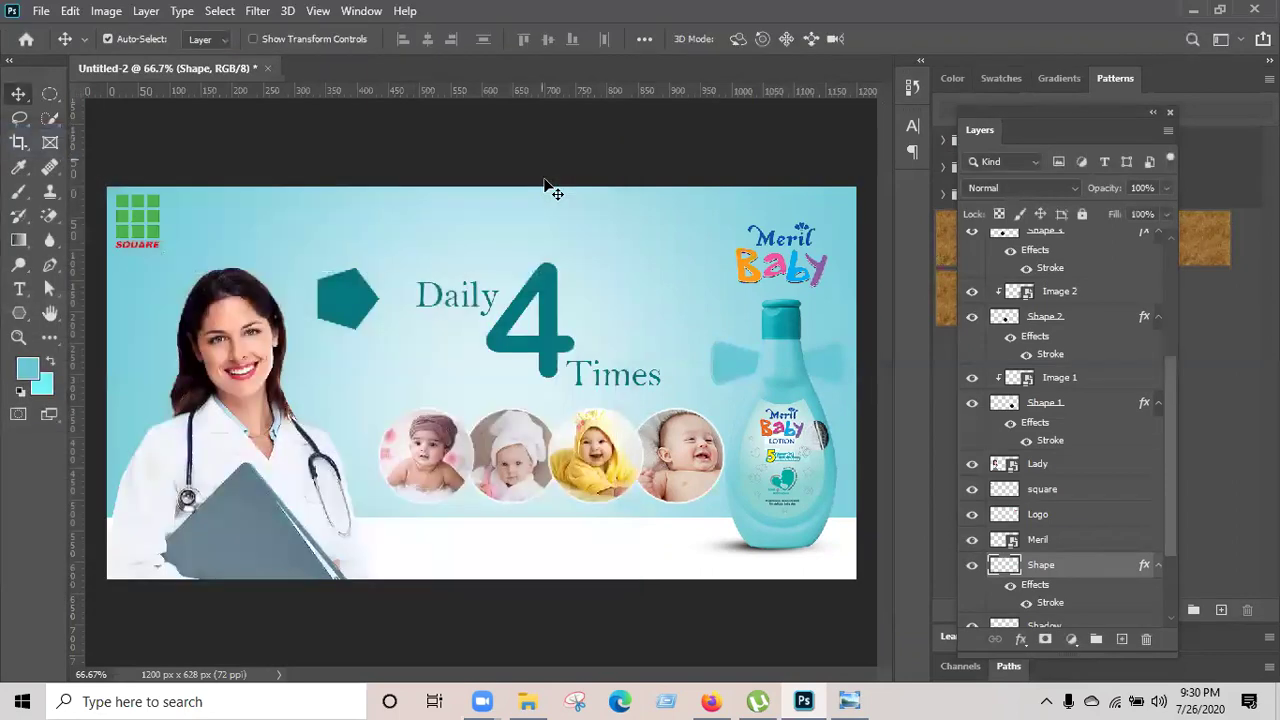
Delete the teal pentagon beside the lady's head.
left_click(356, 170)
left_click(361, 291)
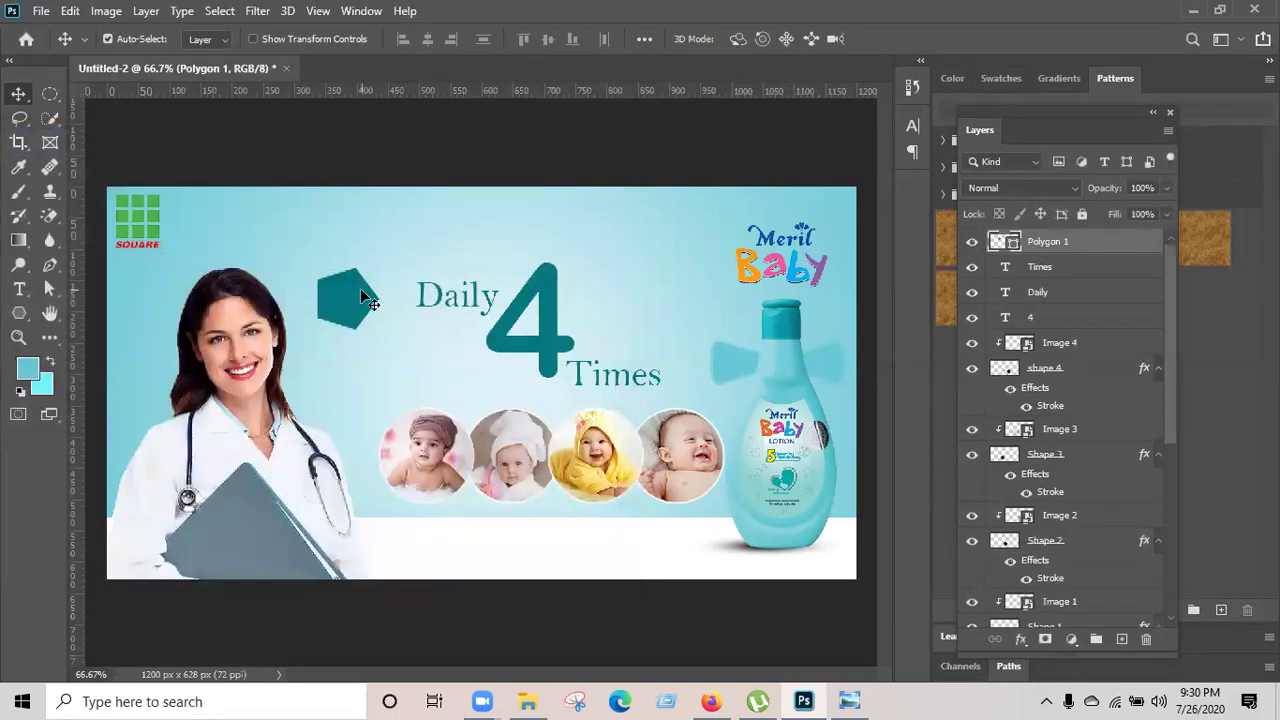
key("Delete")
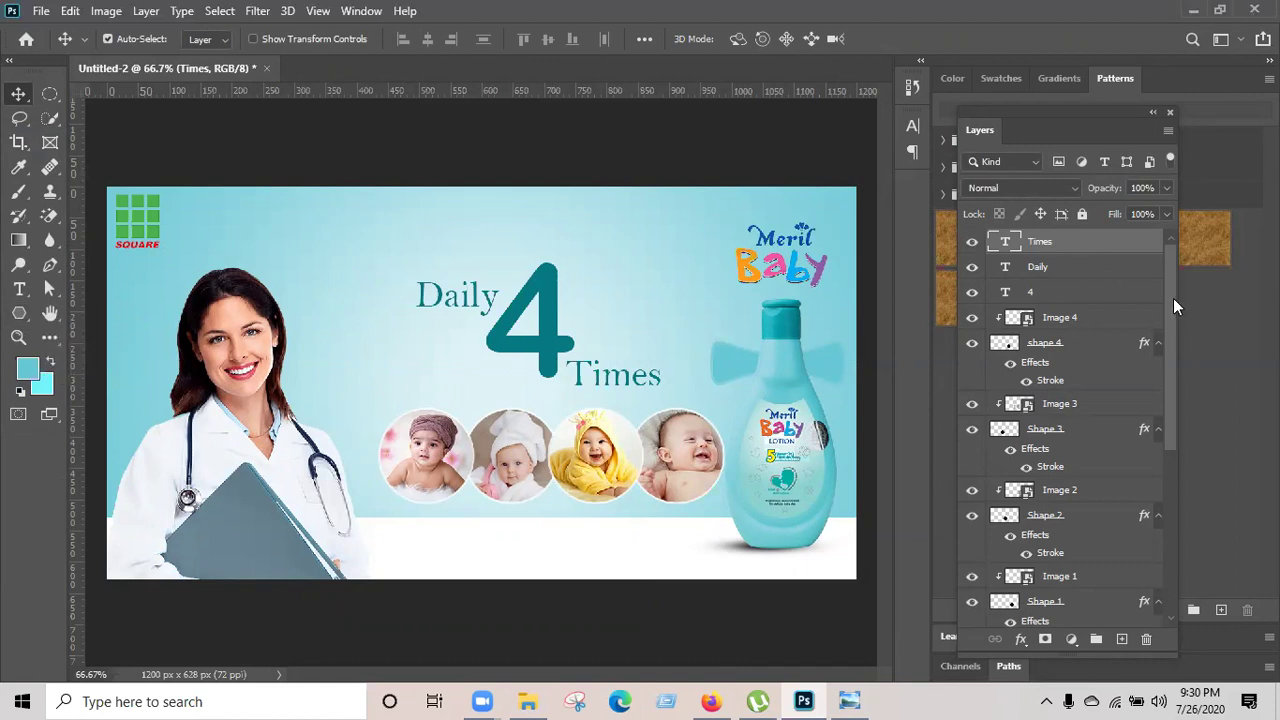
Activate the Custom Shape tool and open its library of preset shapes.
left_click(17, 313)
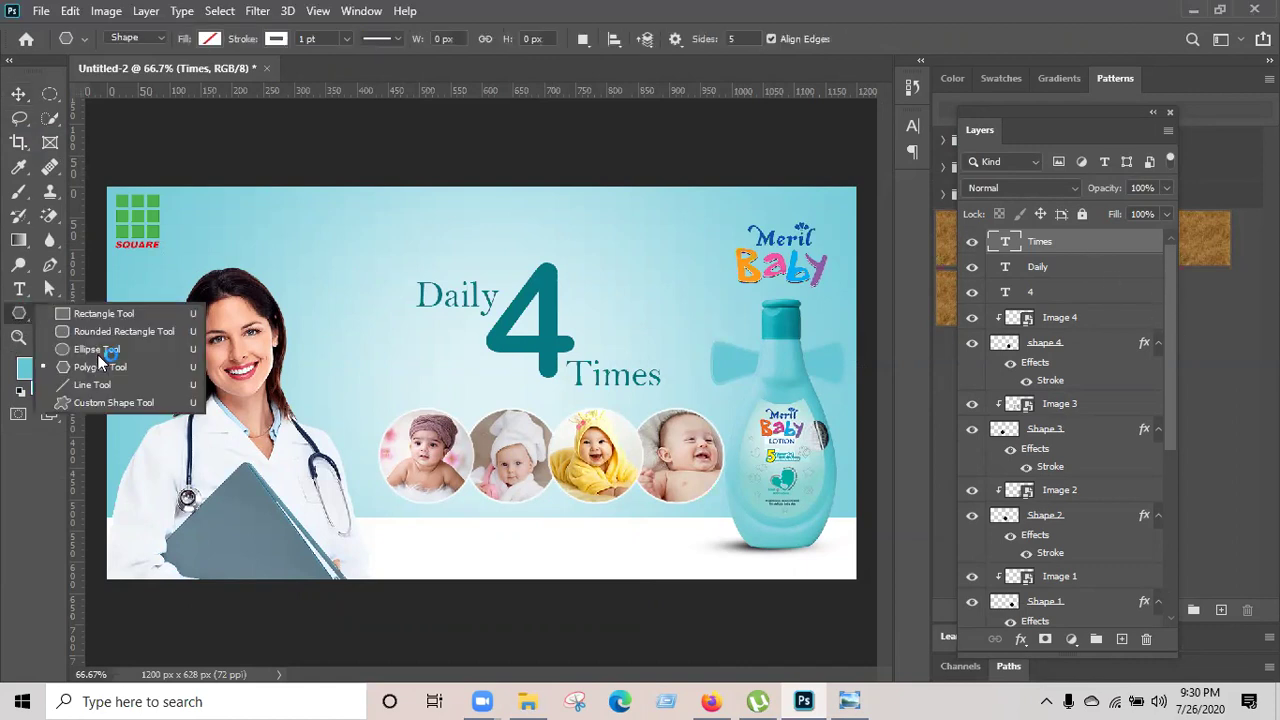
left_click(100, 405)
left_click(760, 39)
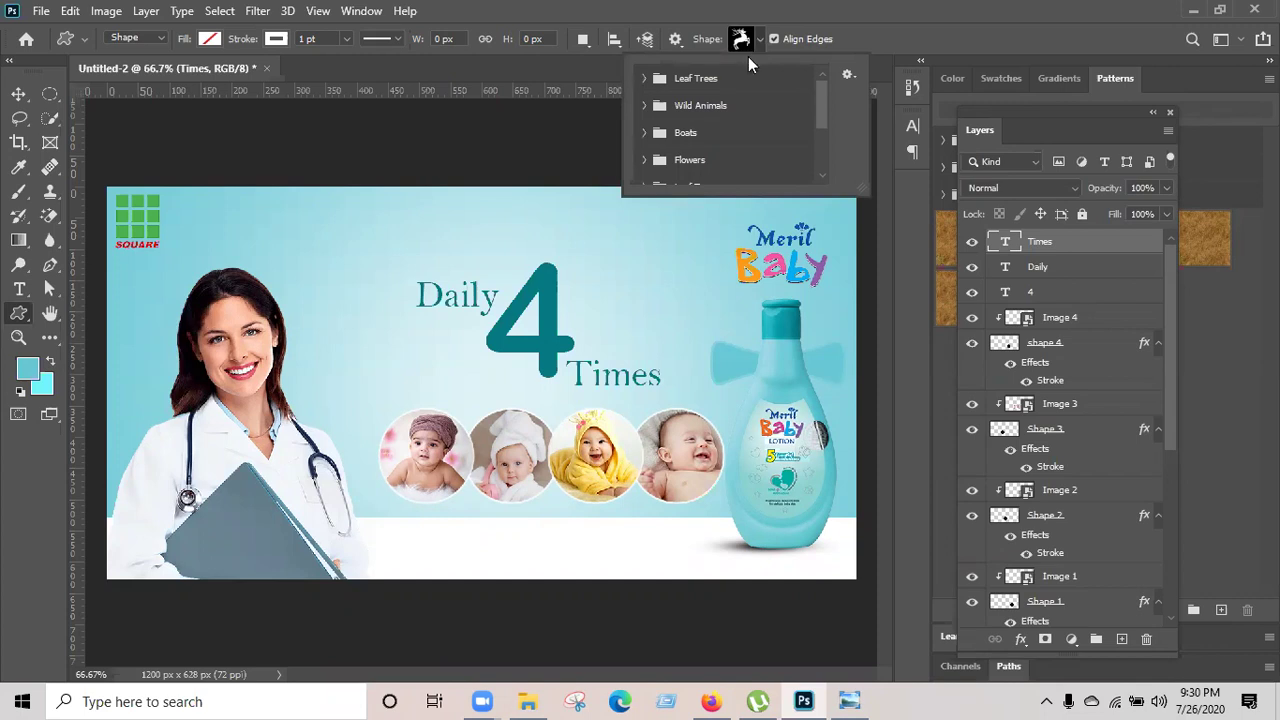
left_click(750, 41)
left_click(762, 40)
Look through the Leaf Trees, Wild Animals, Boats and Flowers preset groups for a suitable decorative shape.
left_click(644, 79)
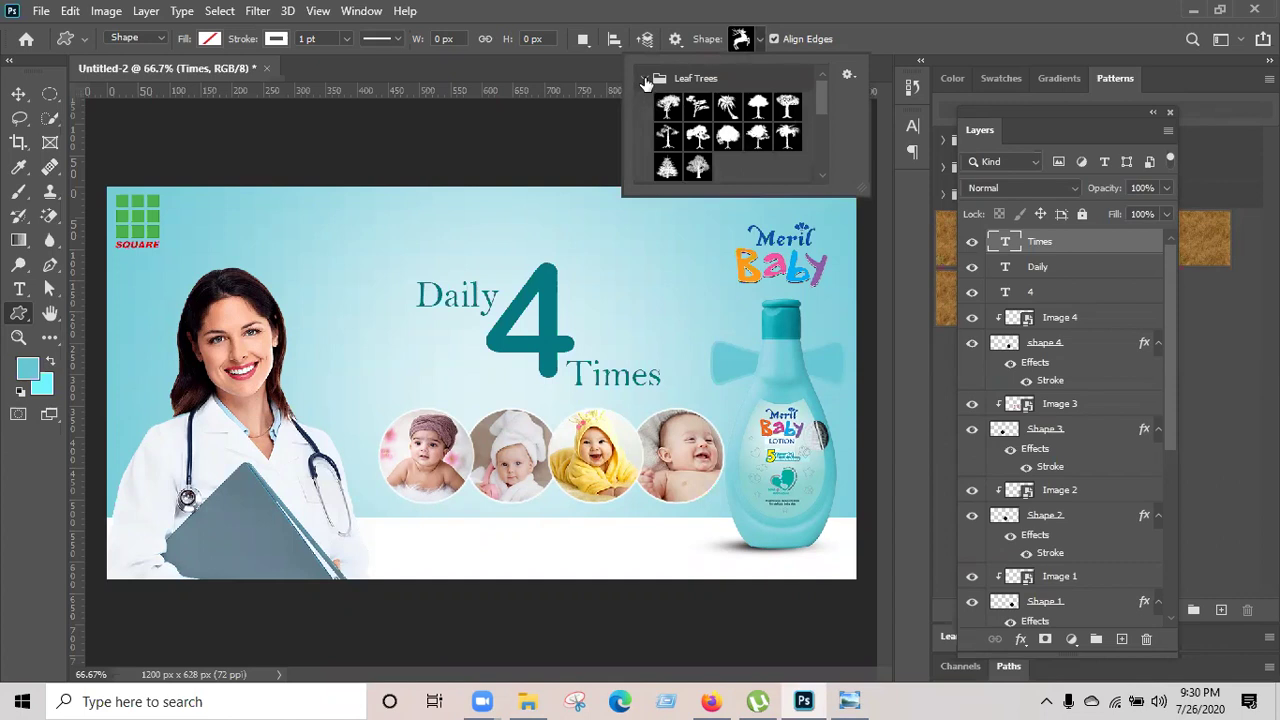
left_click(644, 79)
left_click(645, 106)
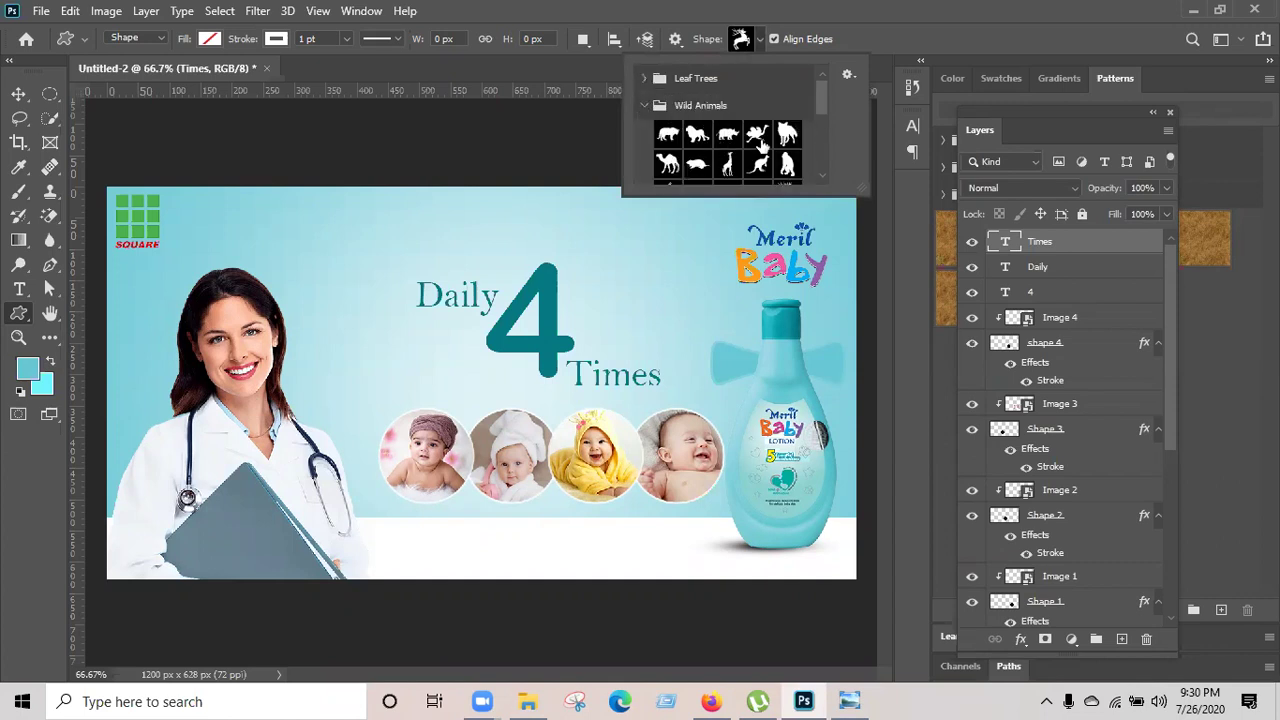
scroll(727, 148, "down", 2)
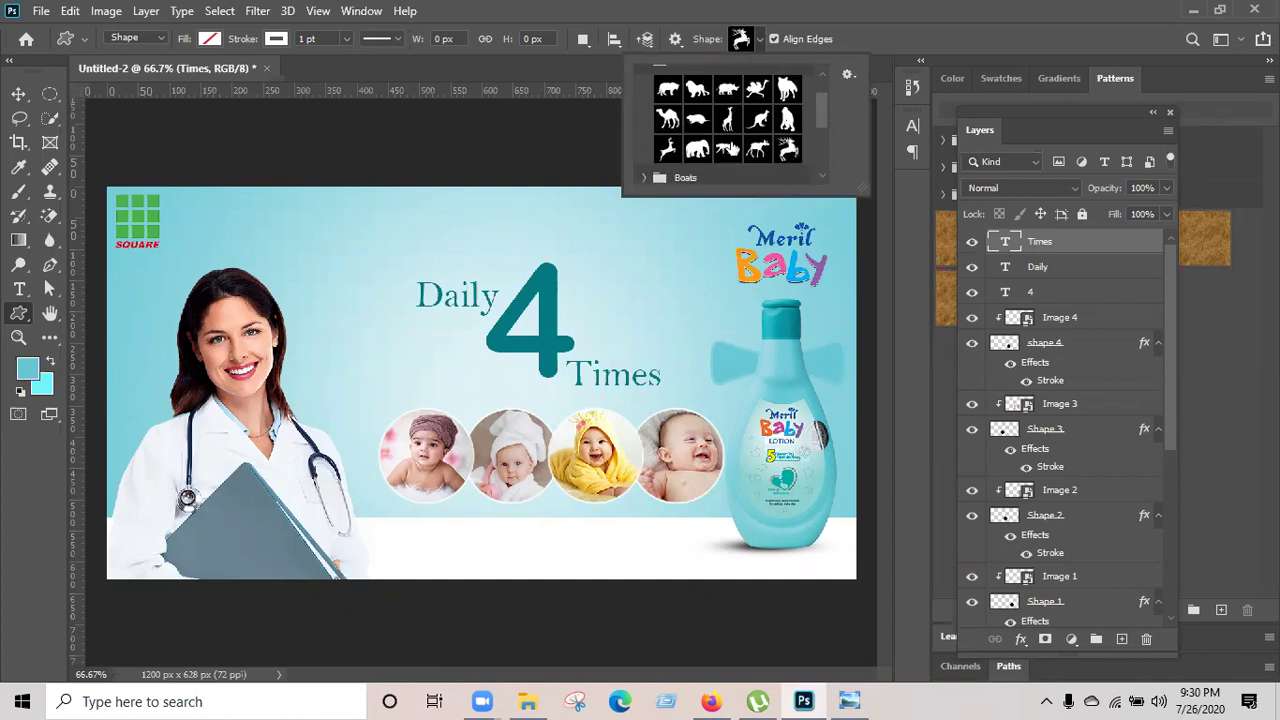
scroll(729, 148, "up", 1)
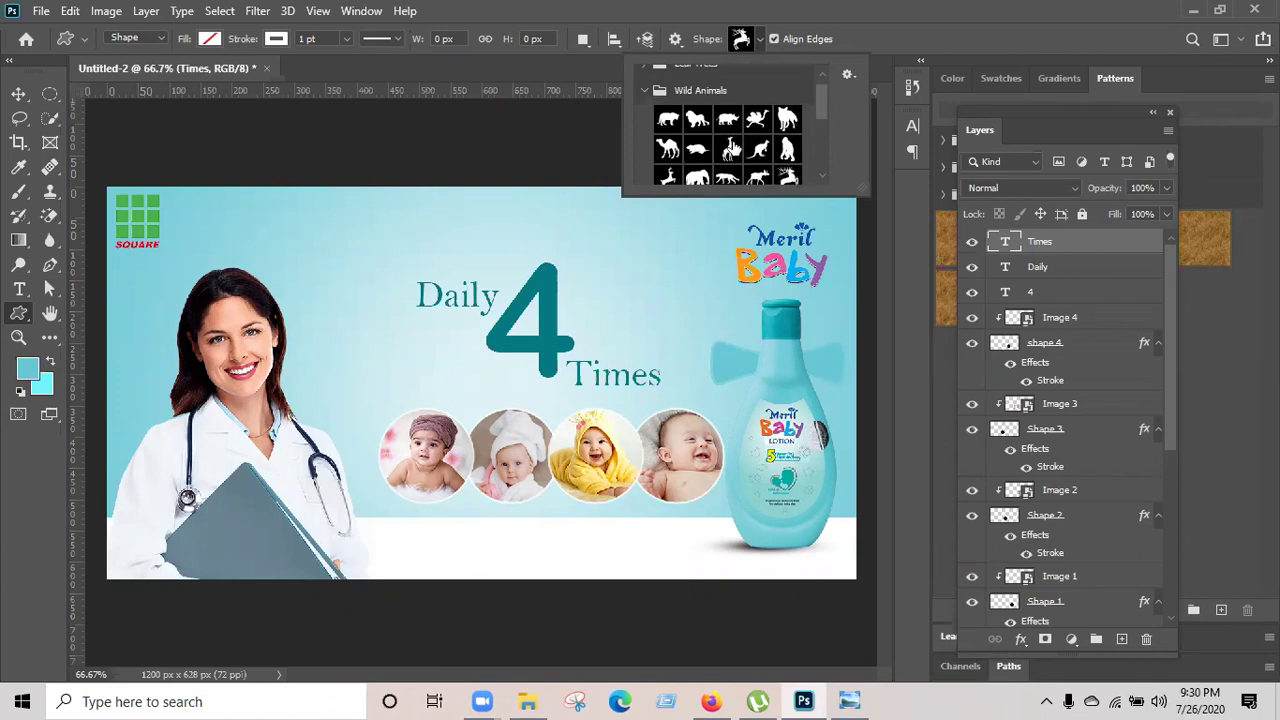
left_click(645, 91)
left_click(646, 118)
left_click(646, 118)
left_click(644, 145)
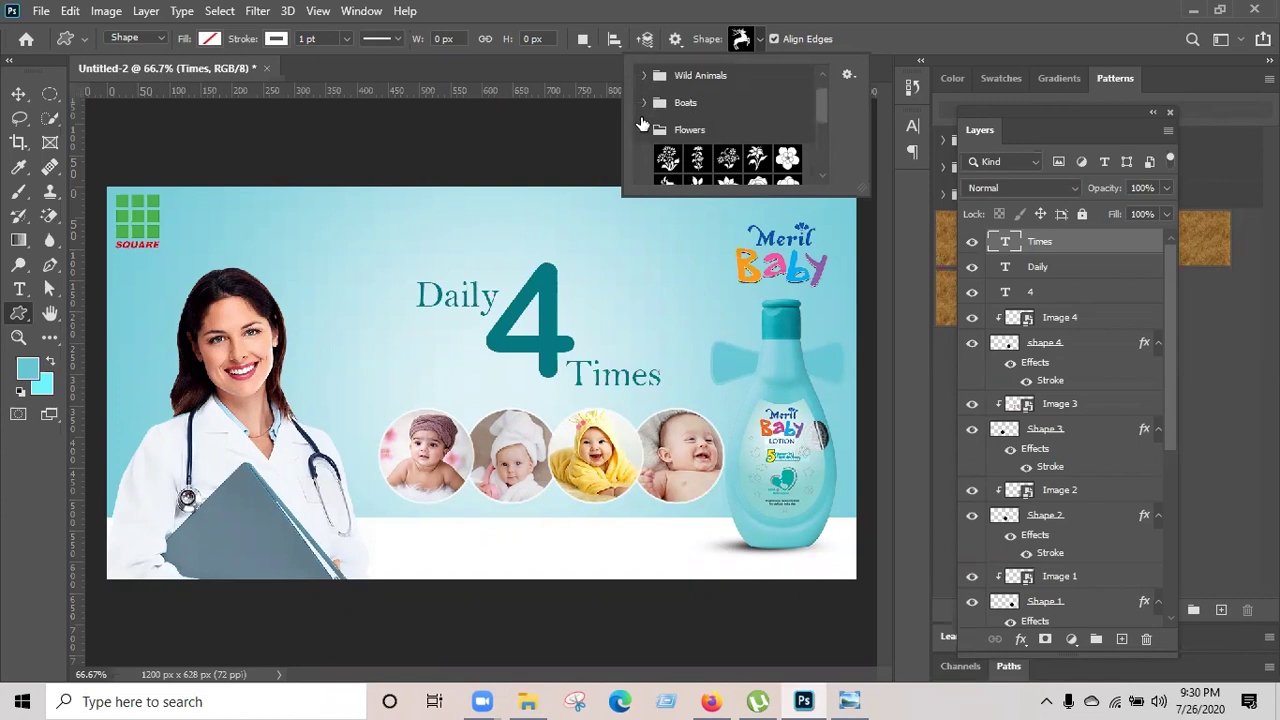
left_click(646, 130)
left_click(645, 141)
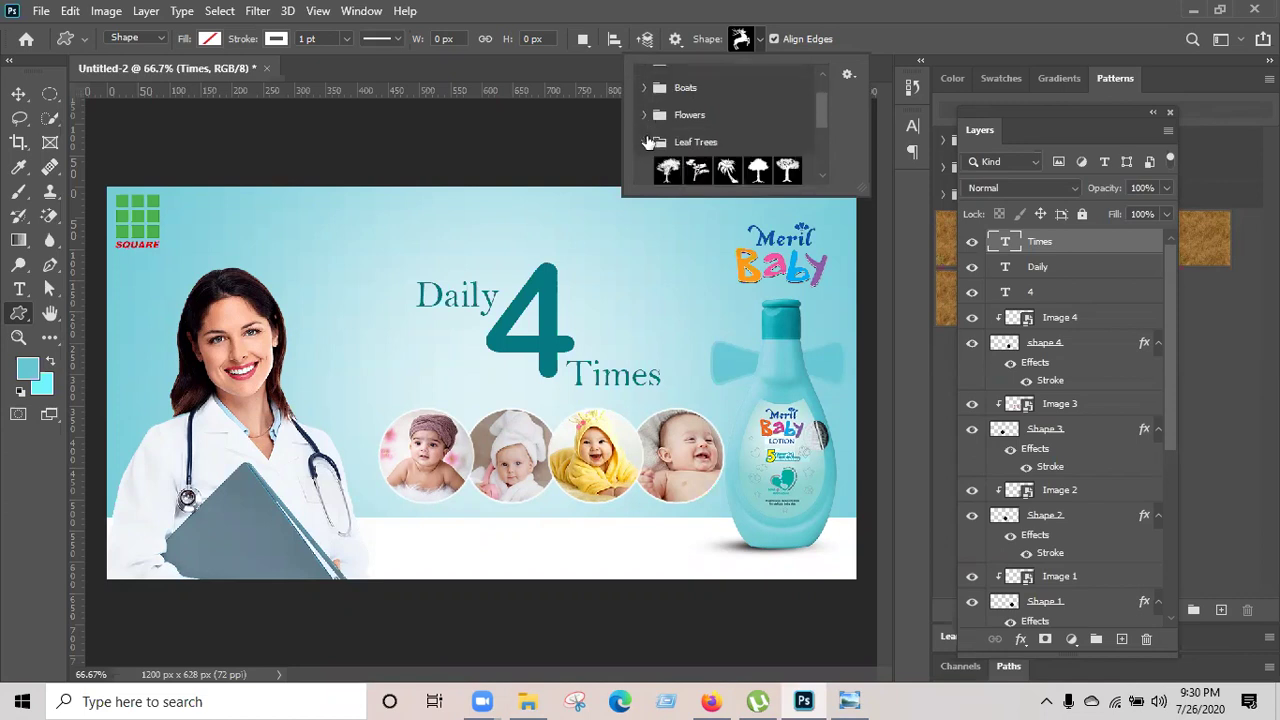
left_click(645, 127)
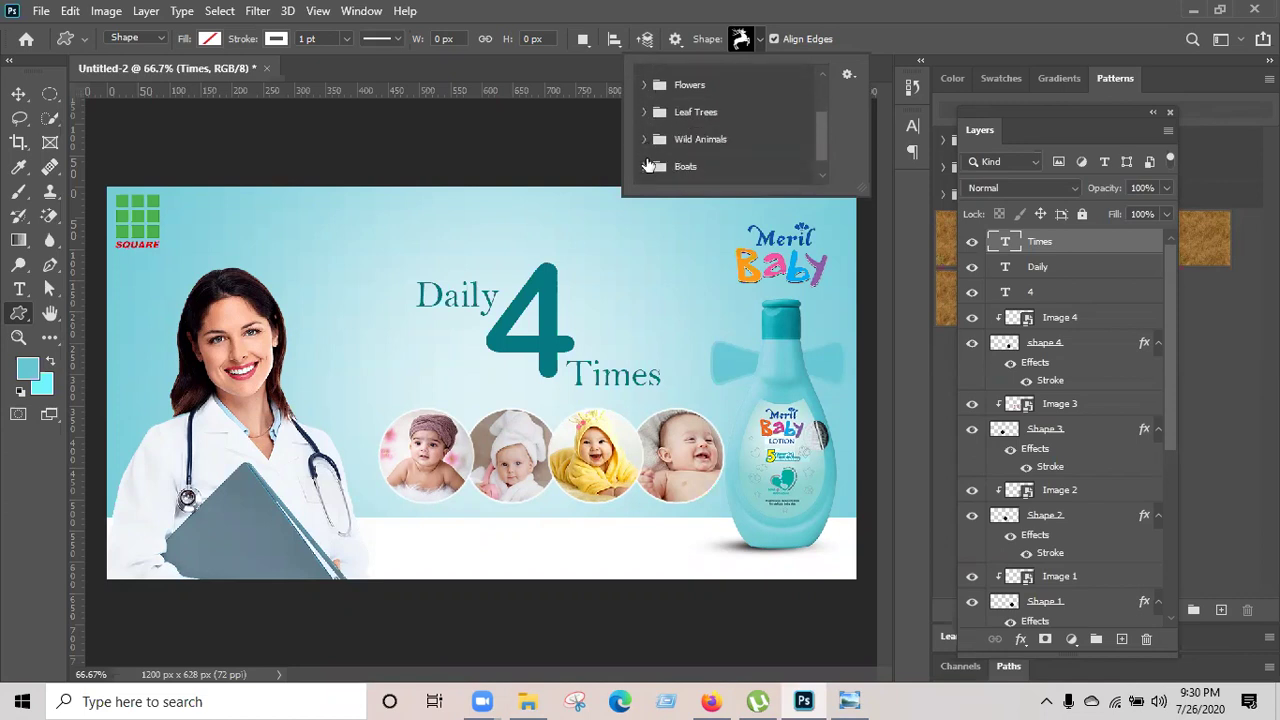
left_click(645, 165)
left_click(645, 137)
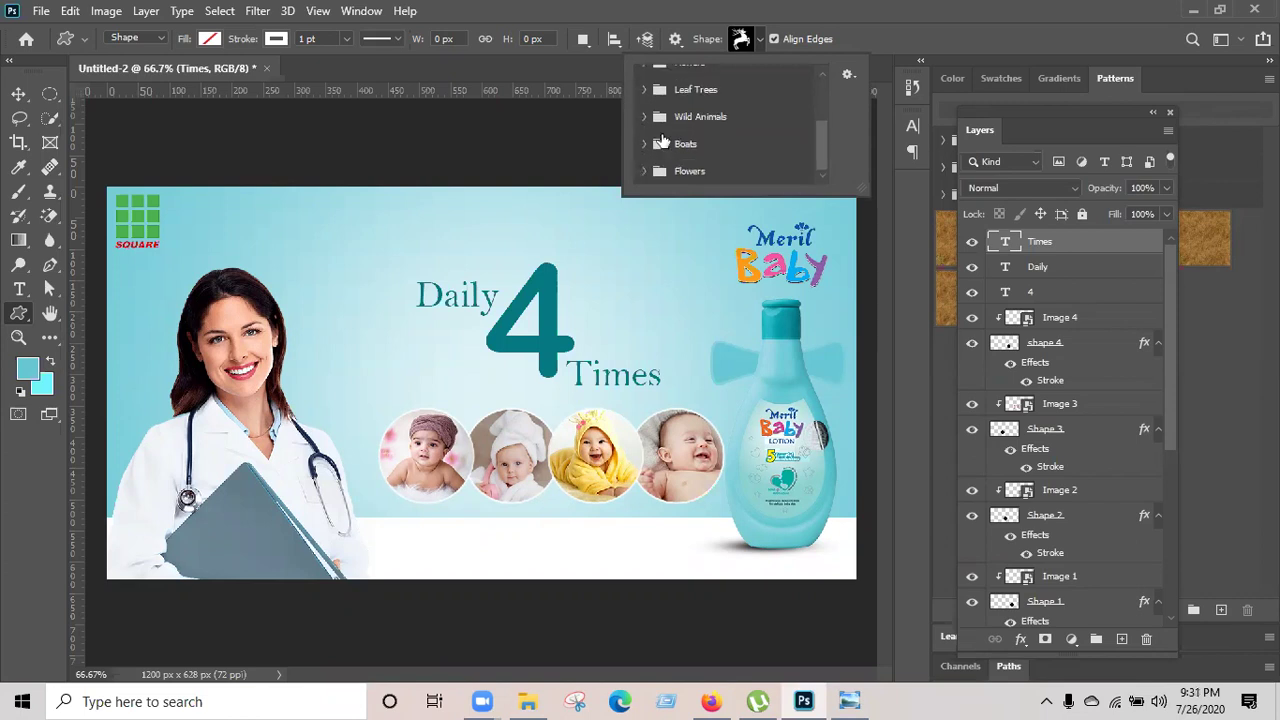
Choose the last shape in the Flowers group, the round many-petalled bloom, for the Custom Shape tool.
left_click(644, 171)
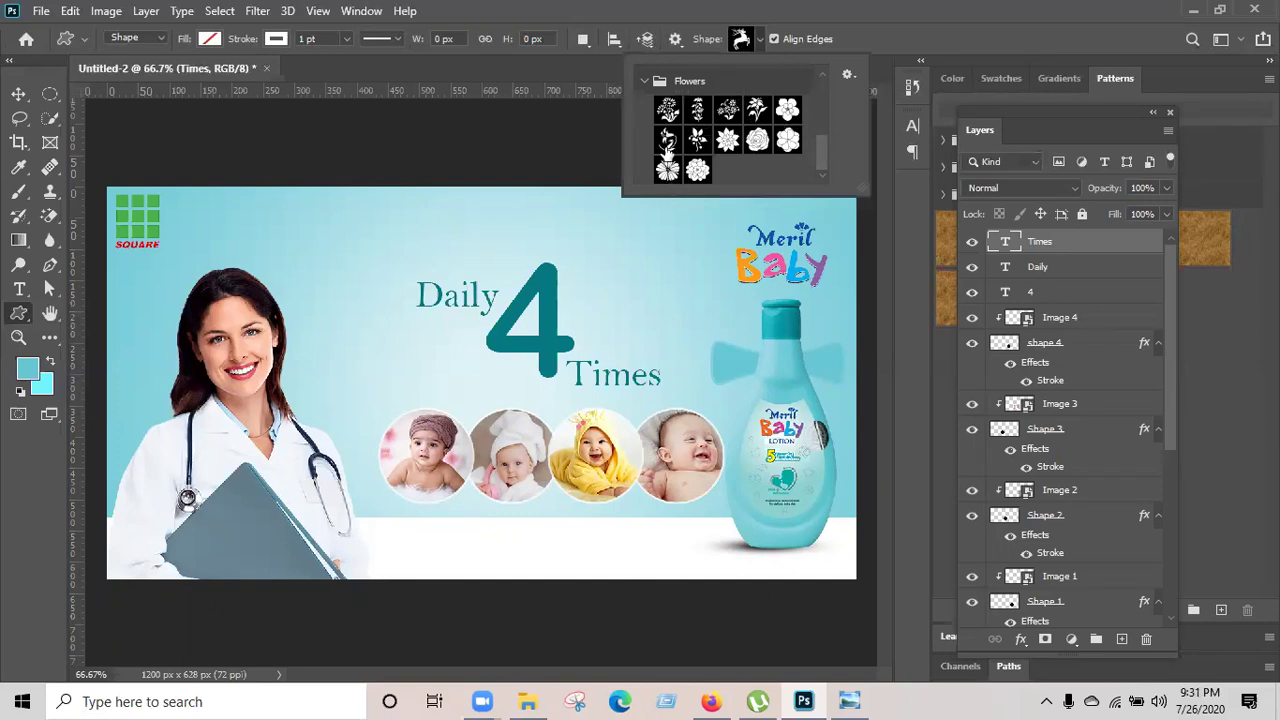
left_click(697, 176)
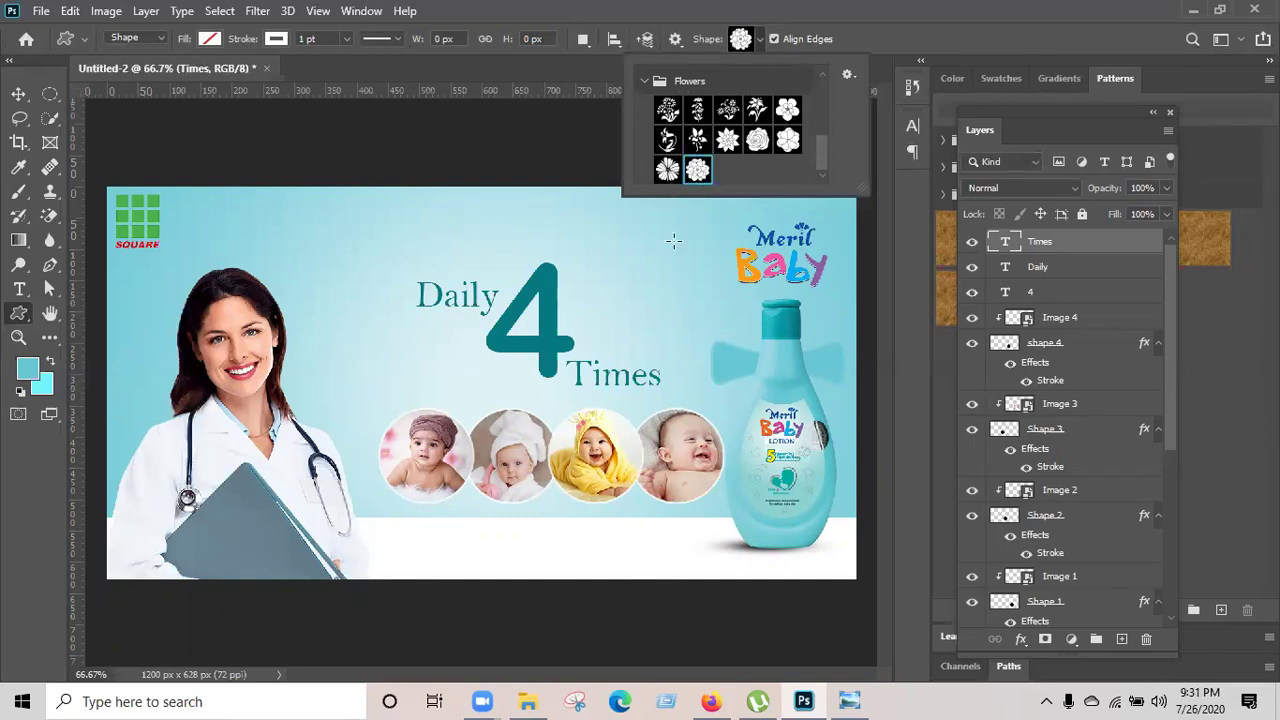
left_click(645, 8)
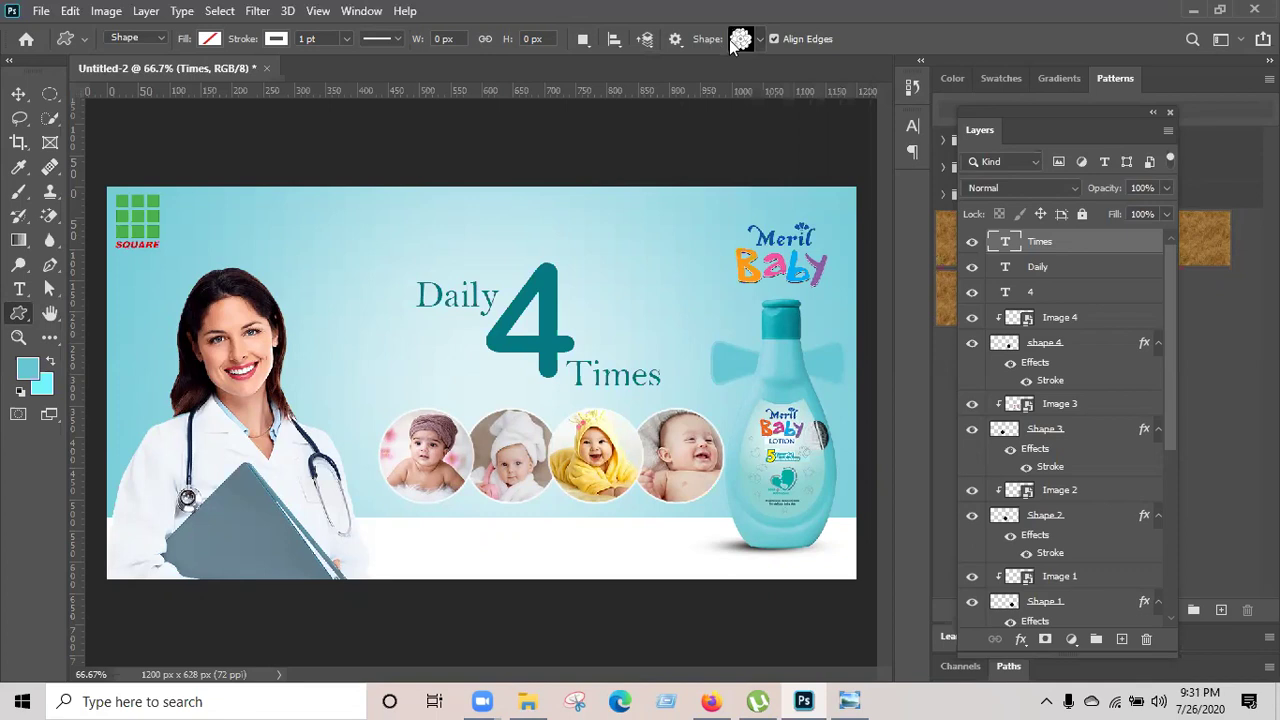
Check the outlined decorations in the reference banner and set the custom shape's stroke to the most recently used light blue, keeping no fill.
left_click(212, 40)
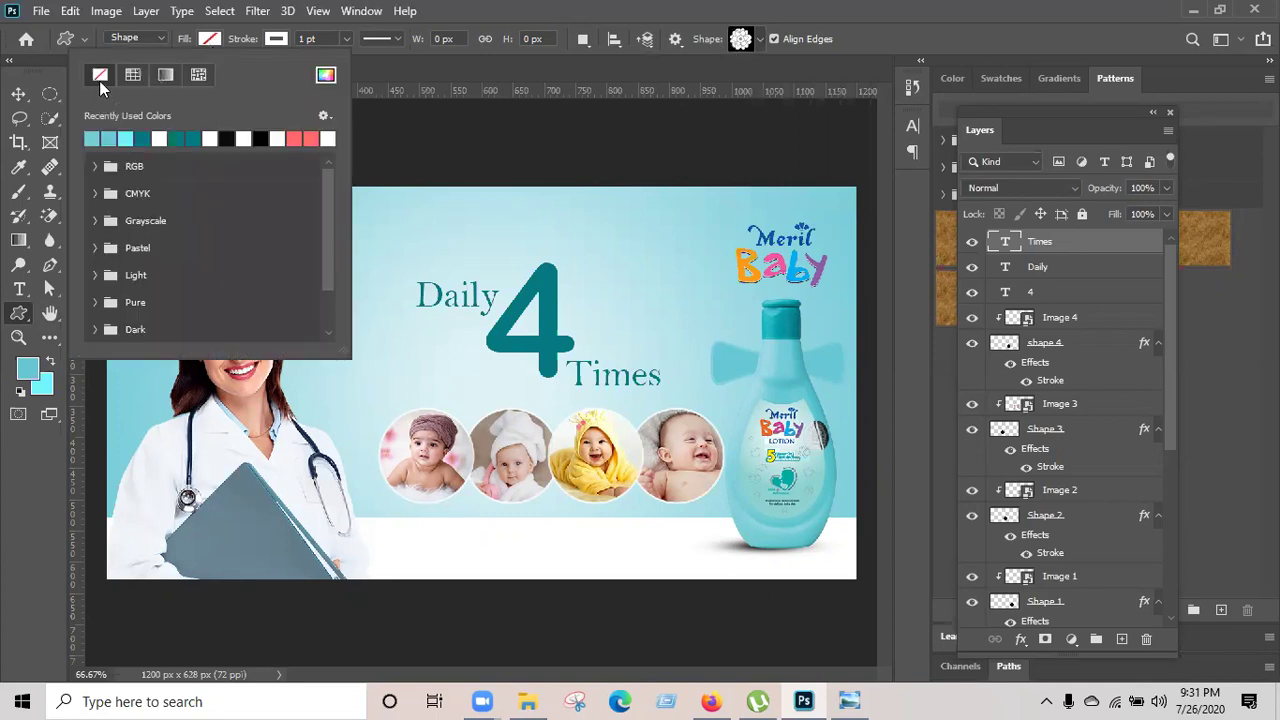
left_click_drag(258, 38, 269, 45)
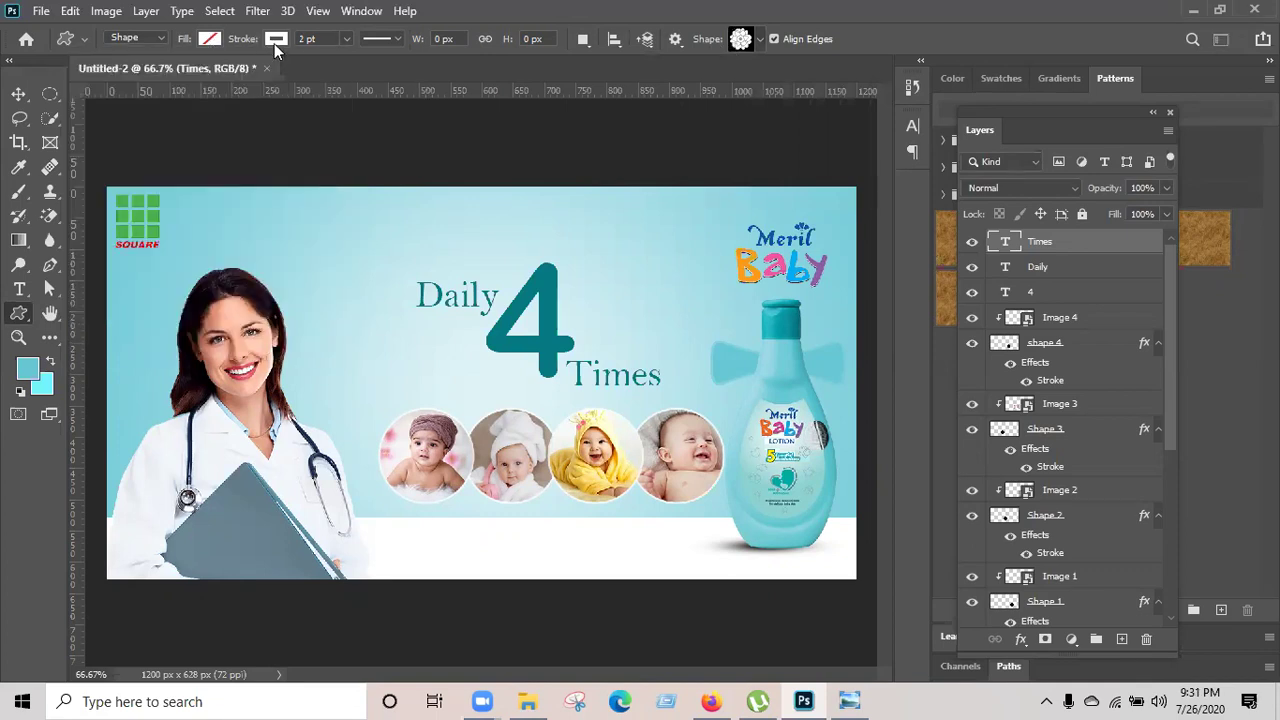
left_click(274, 40)
left_click(848, 700)
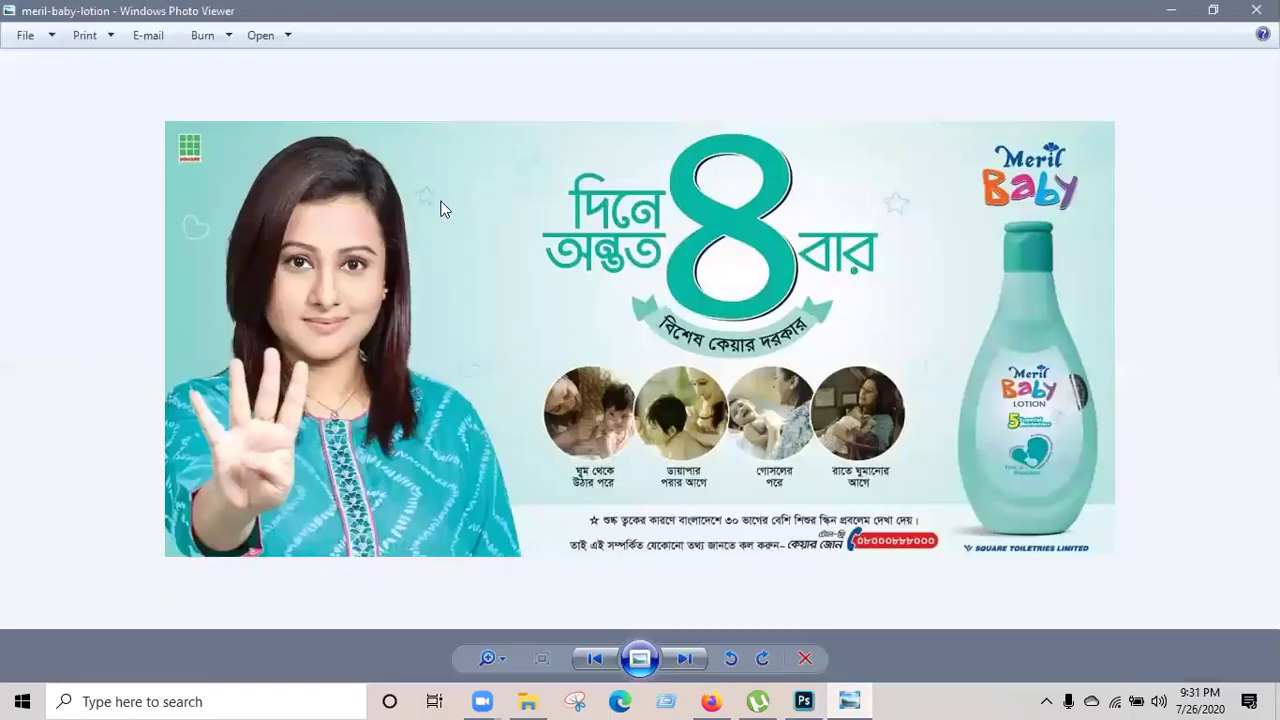
key("alt+Tab")
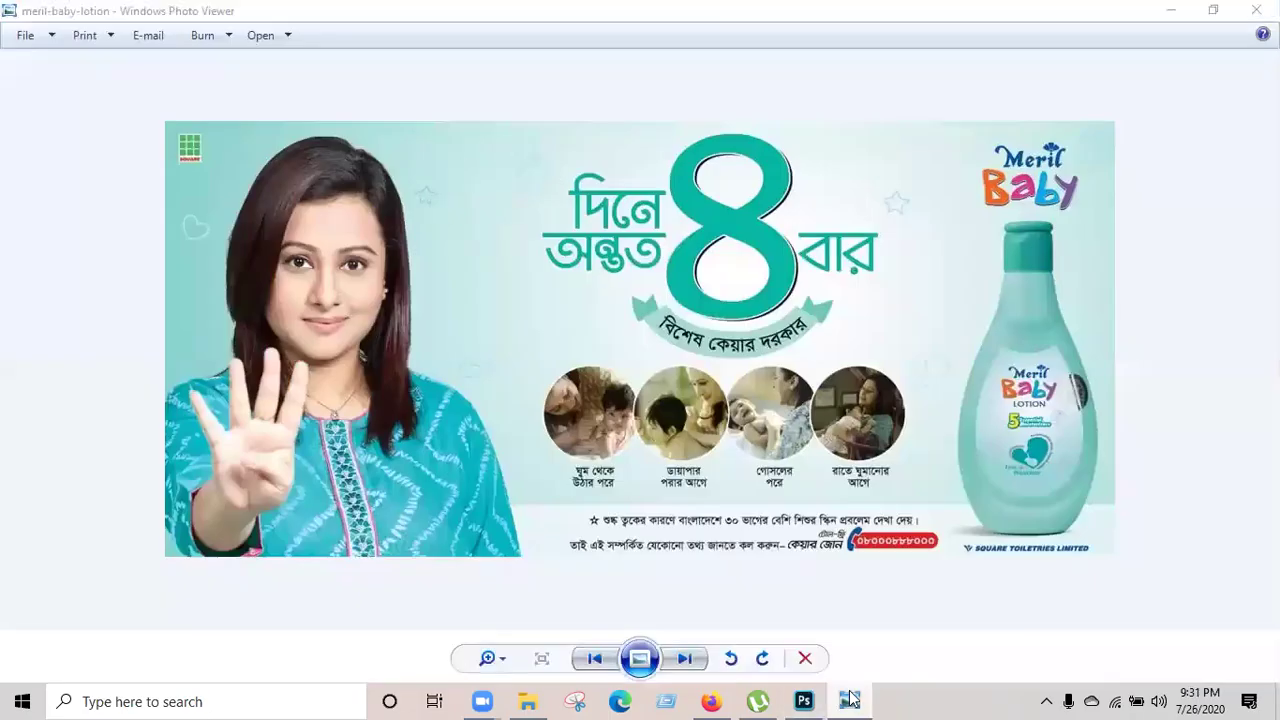
left_click(284, 39)
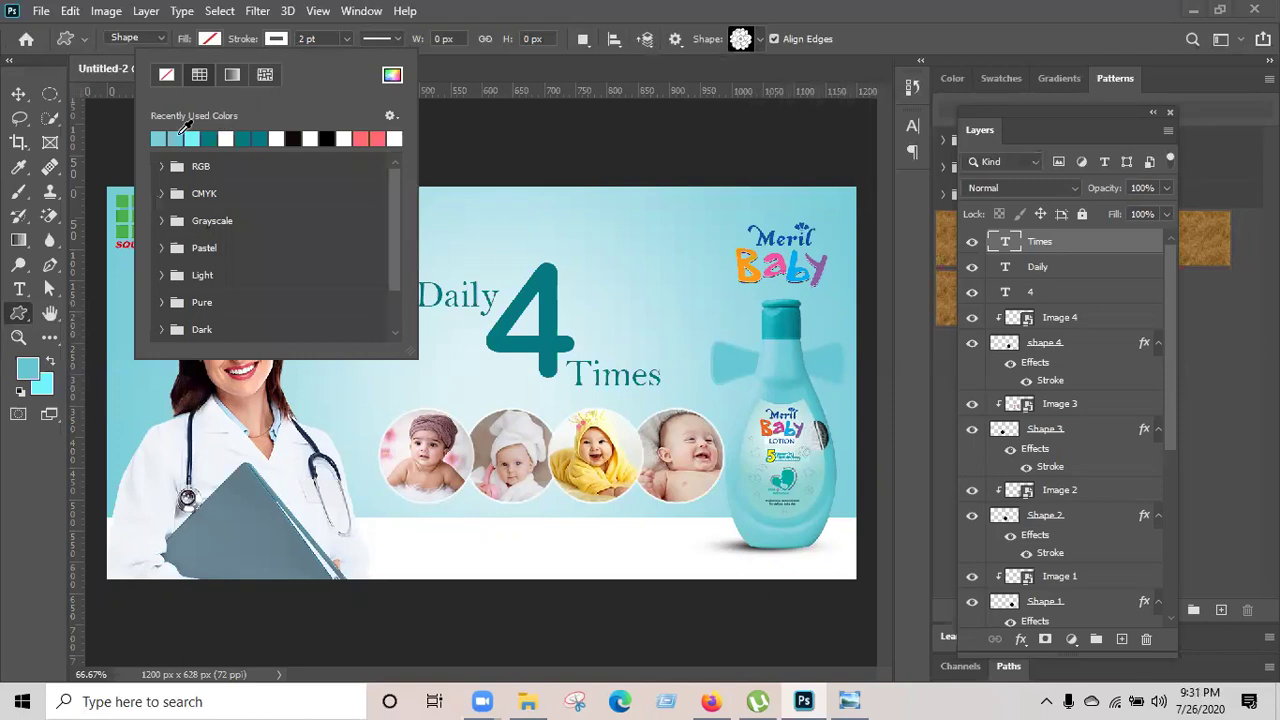
left_click(159, 138)
Set the shape's stroke width to 1 pt and draw a small outlined flower in the empty background between the lady and "Daily".
left_click(305, 38)
type("2")
key("BackSpace")
type("1")
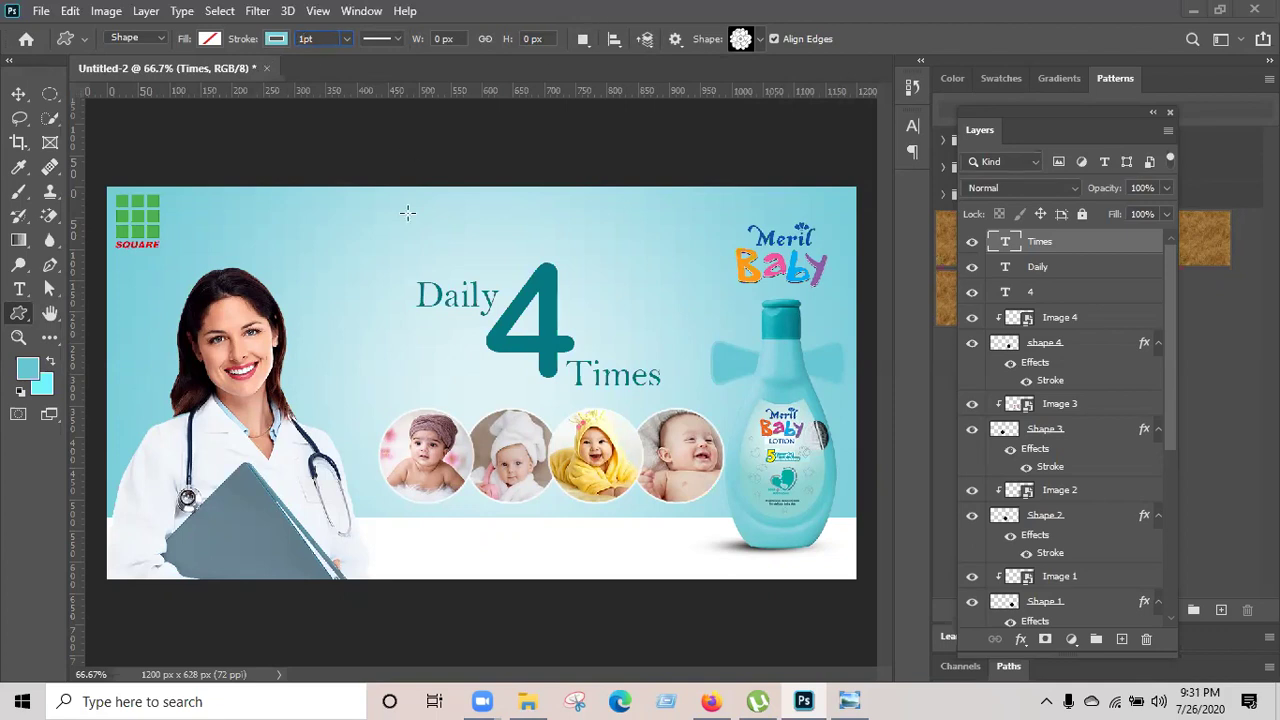
left_click_drag(340, 250, 366, 270)
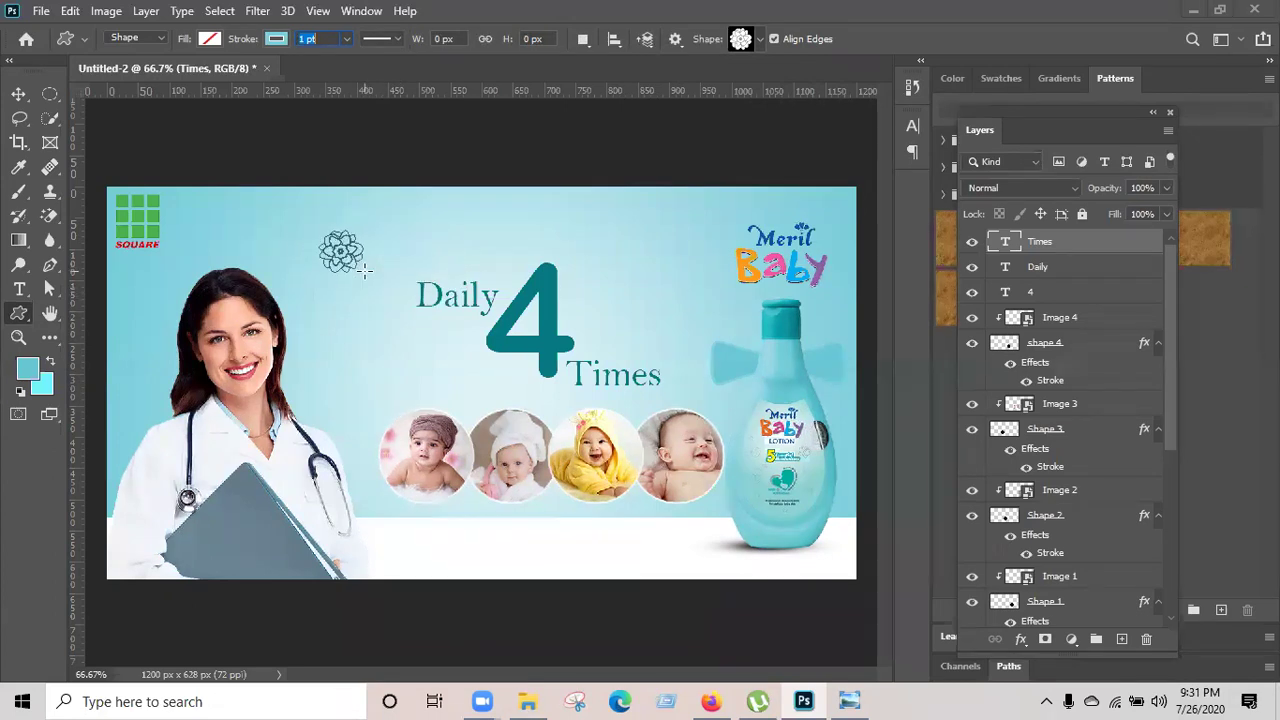
Draw a second outlined flower about 40 px wide in the empty background beside the Meril Baby logo.
left_click(18, 96)
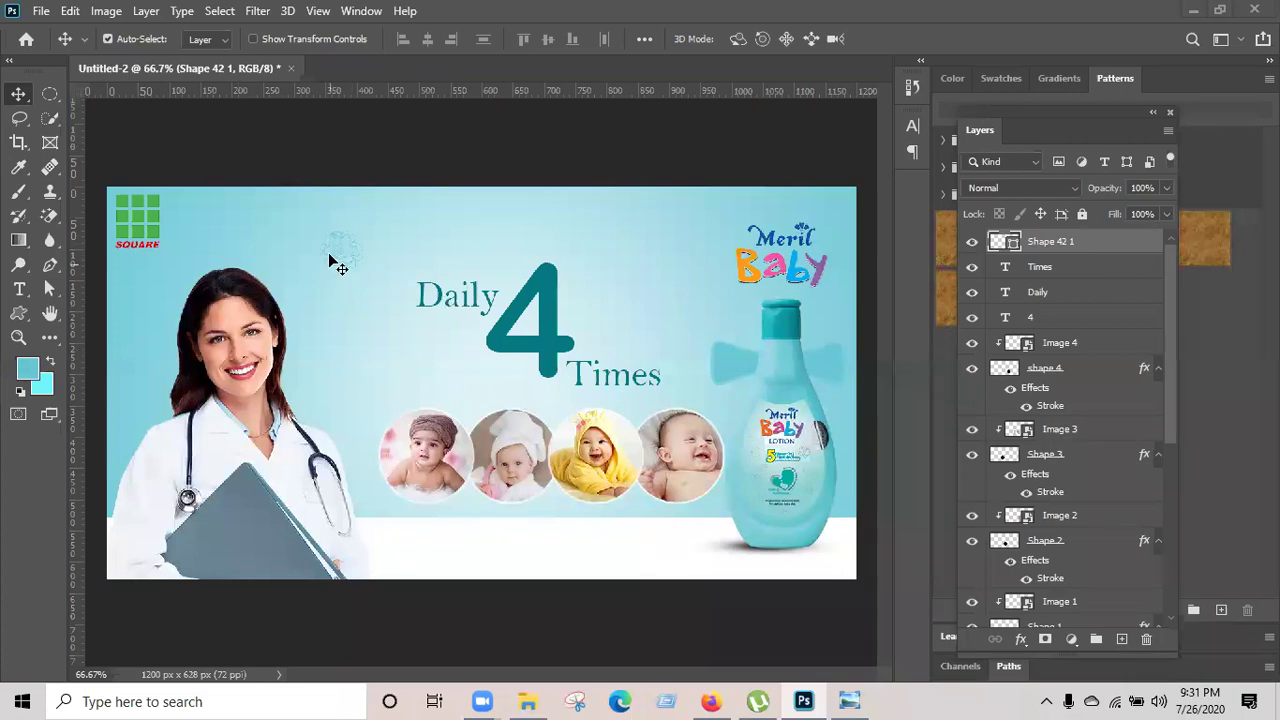
left_click(18, 314)
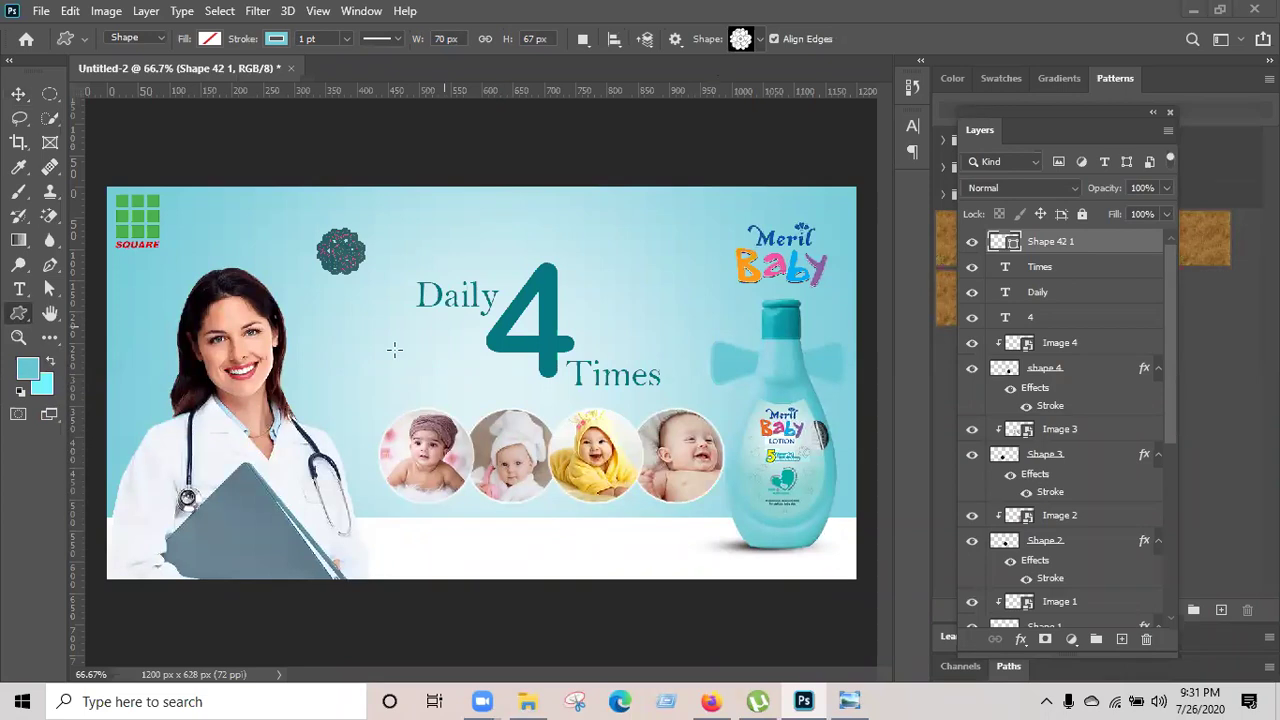
left_click_drag(699, 231, 714, 244)
Try scattering more small outlined flowers around the headline, above the baby photos and beside the lady.
mouse_move(620, 258)
left_mouse_down()
mouse_move(650, 290)
mouse_move(658, 342)
left_mouse_up()
left_click_drag(420, 350, 507, 403)
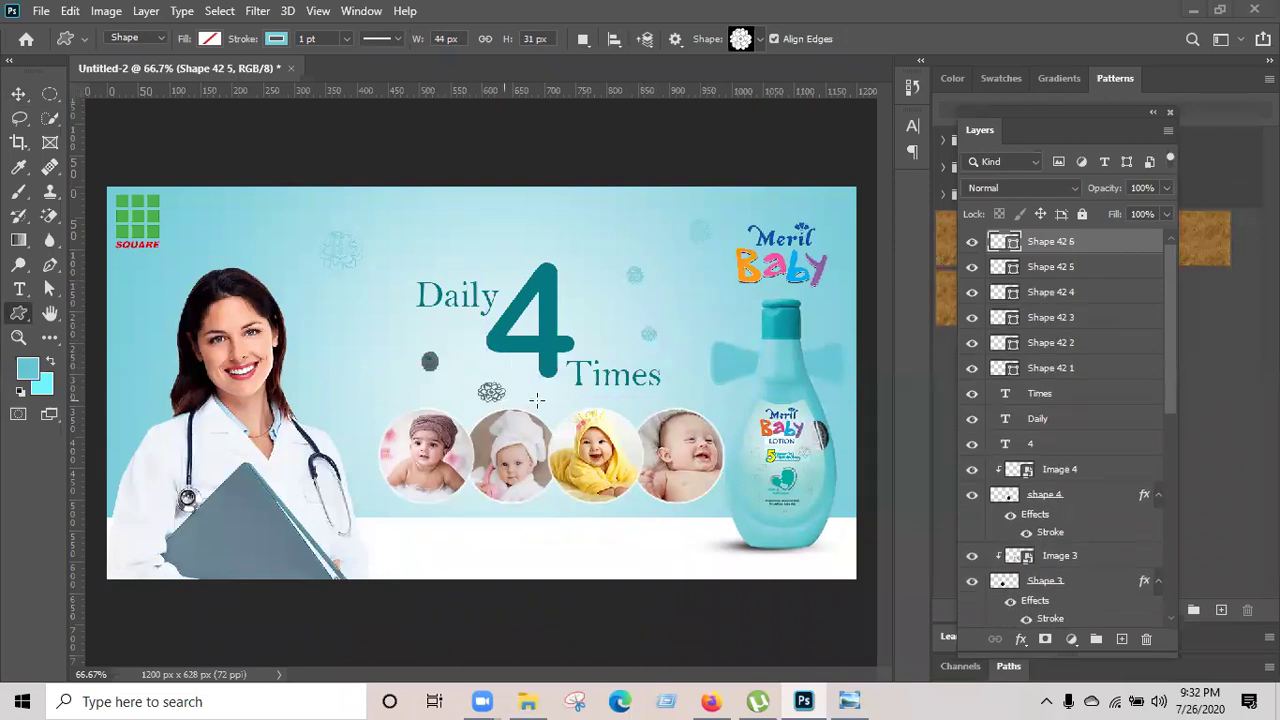
key("ctrl+z")
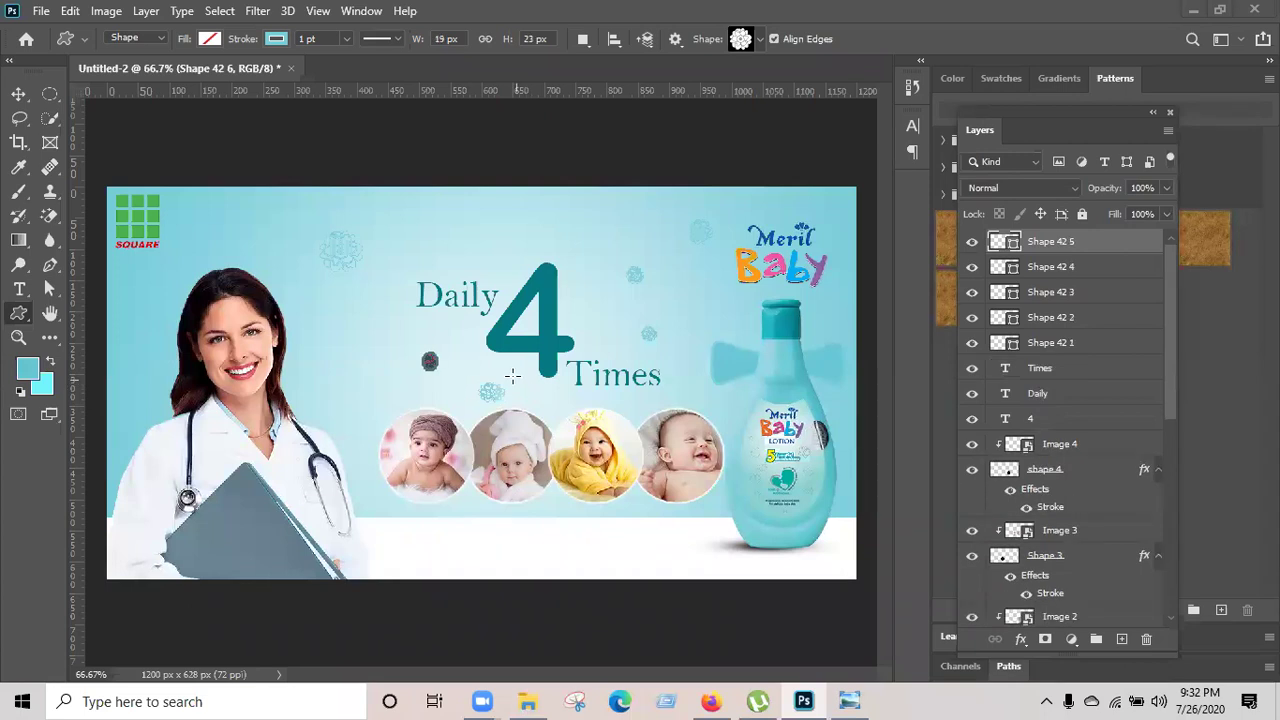
left_click_drag(484, 371, 516, 397)
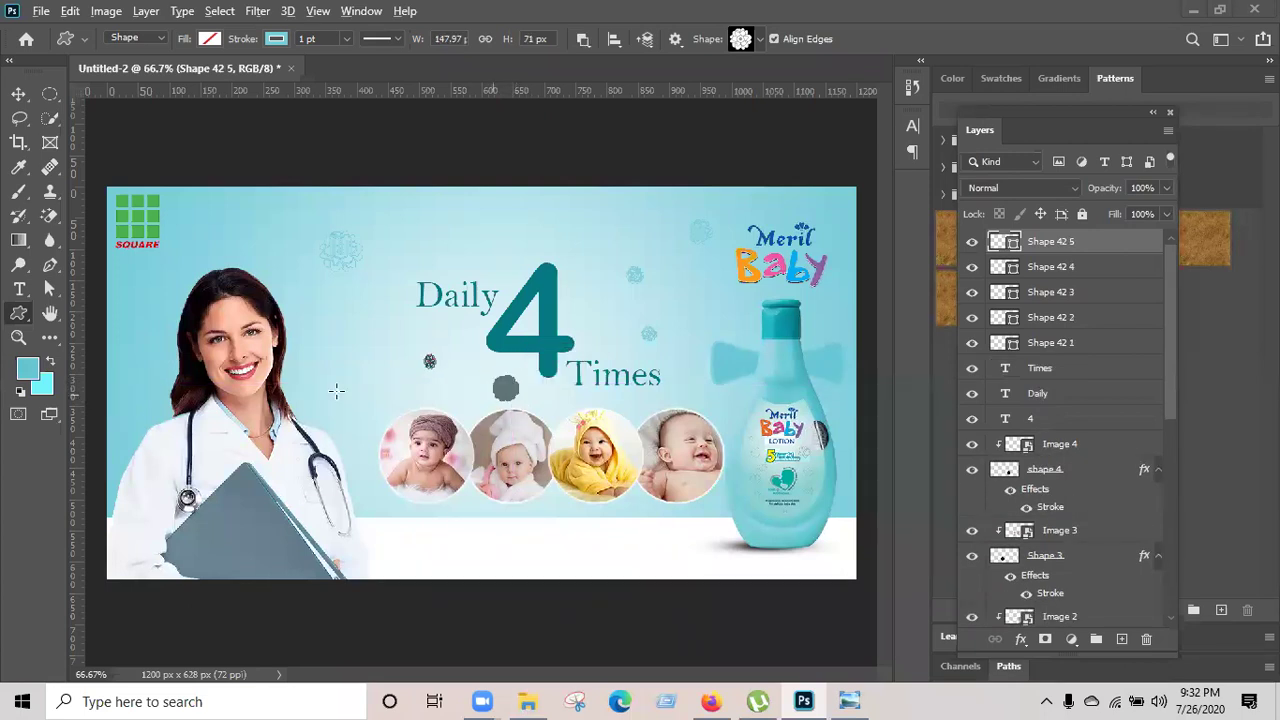
left_click_drag(336, 418, 369, 485)
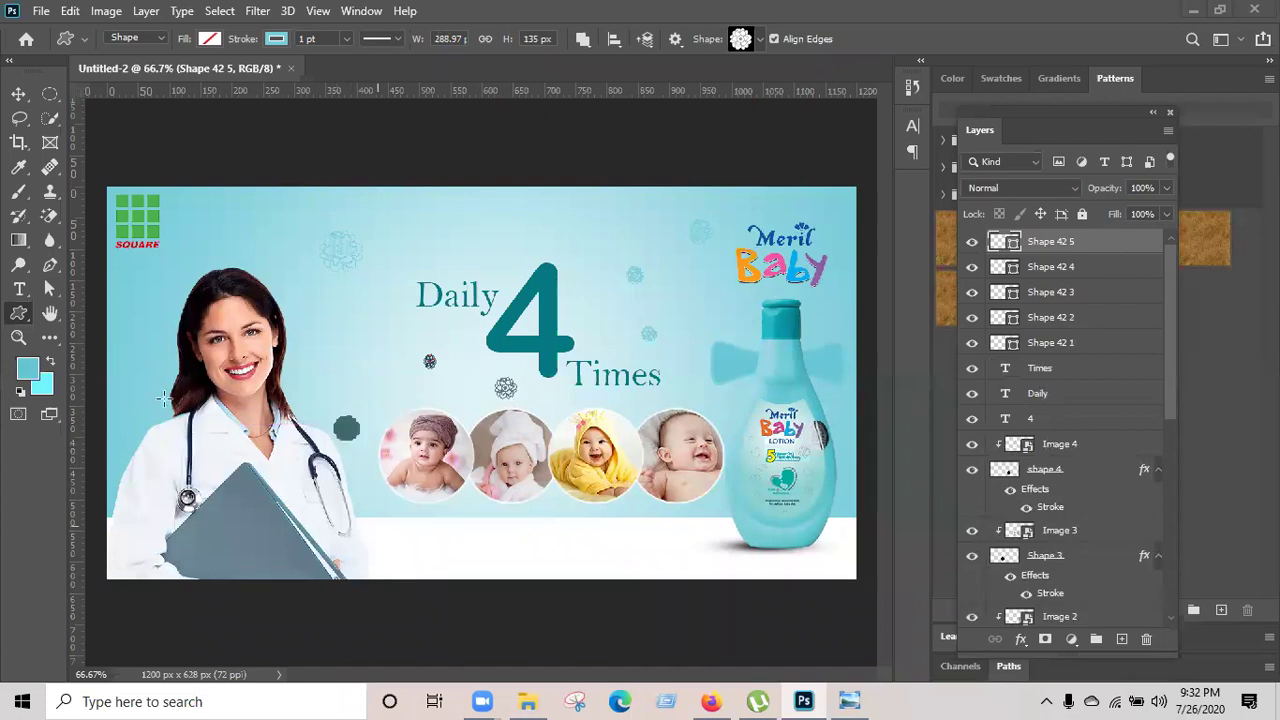
left_click_drag(147, 395, 164, 407)
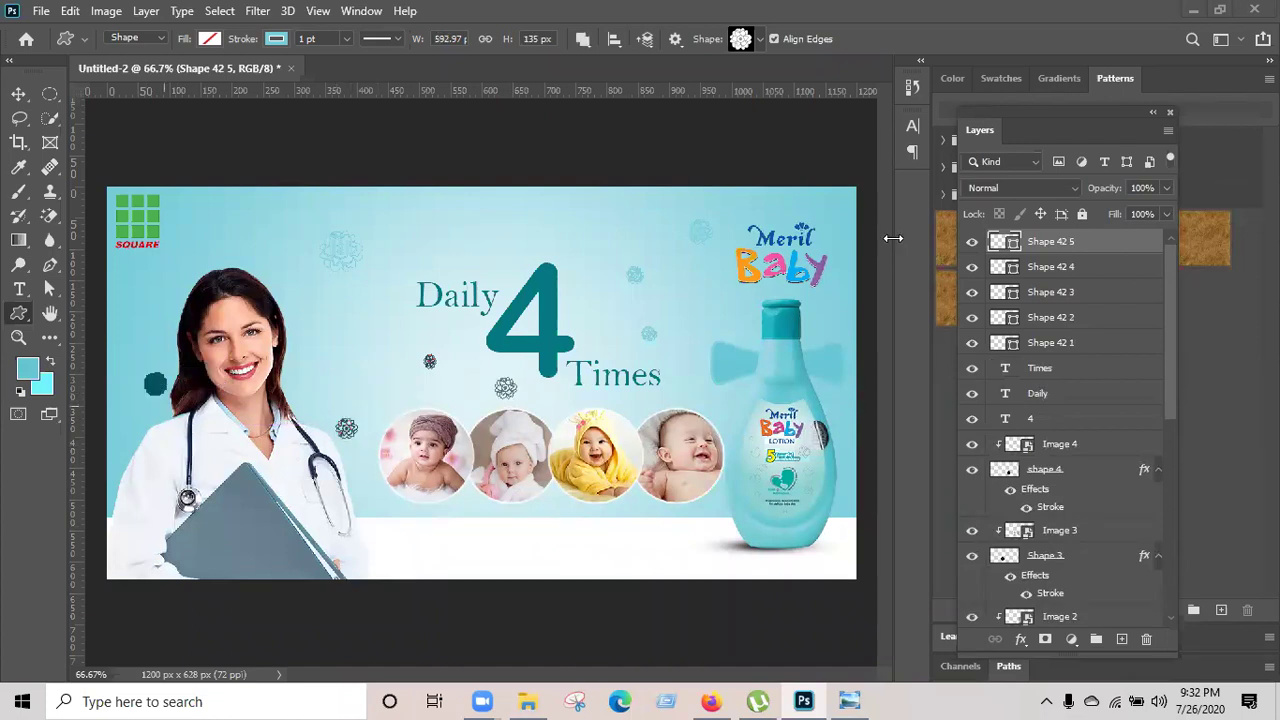
left_click_drag(471, 203, 490, 218)
left_click_drag(344, 310, 360, 327)
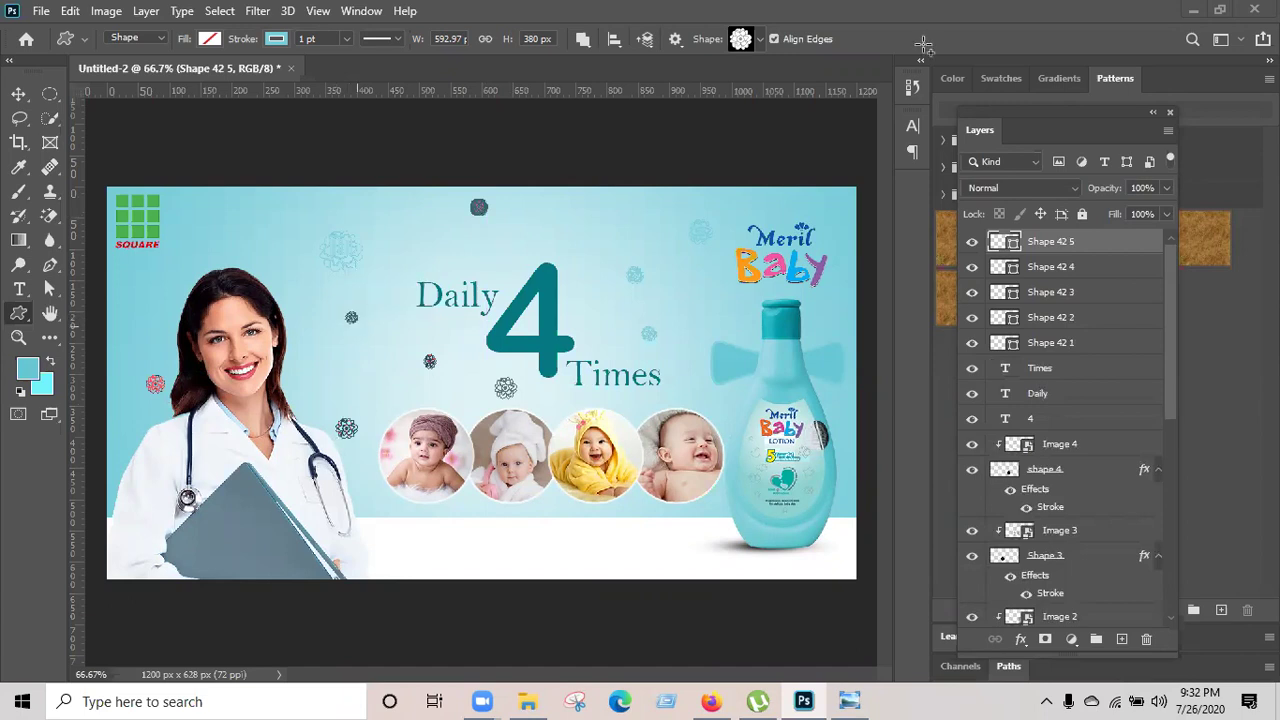
left_click(18, 94)
left_click(191, 134)
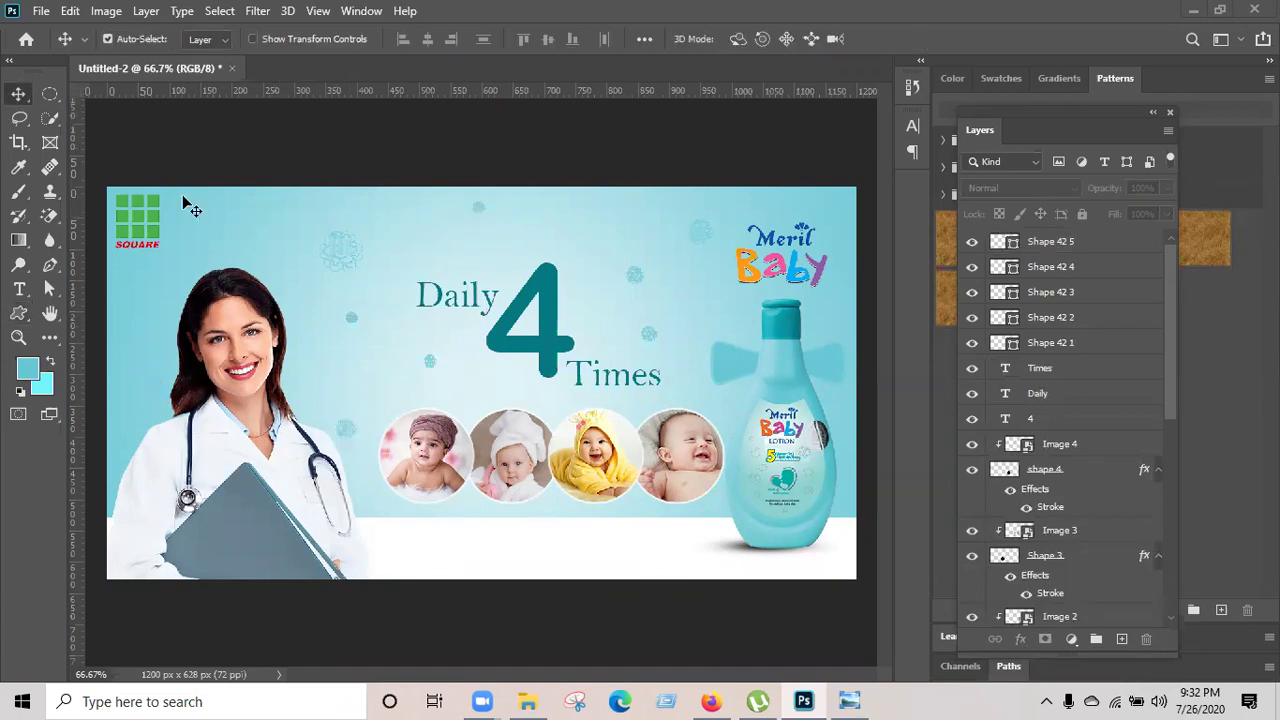
Delete the layers Shape 42 5, Shape 42 4 and Shape 42 3 that hold the extra flowers.
left_click(1078, 252)
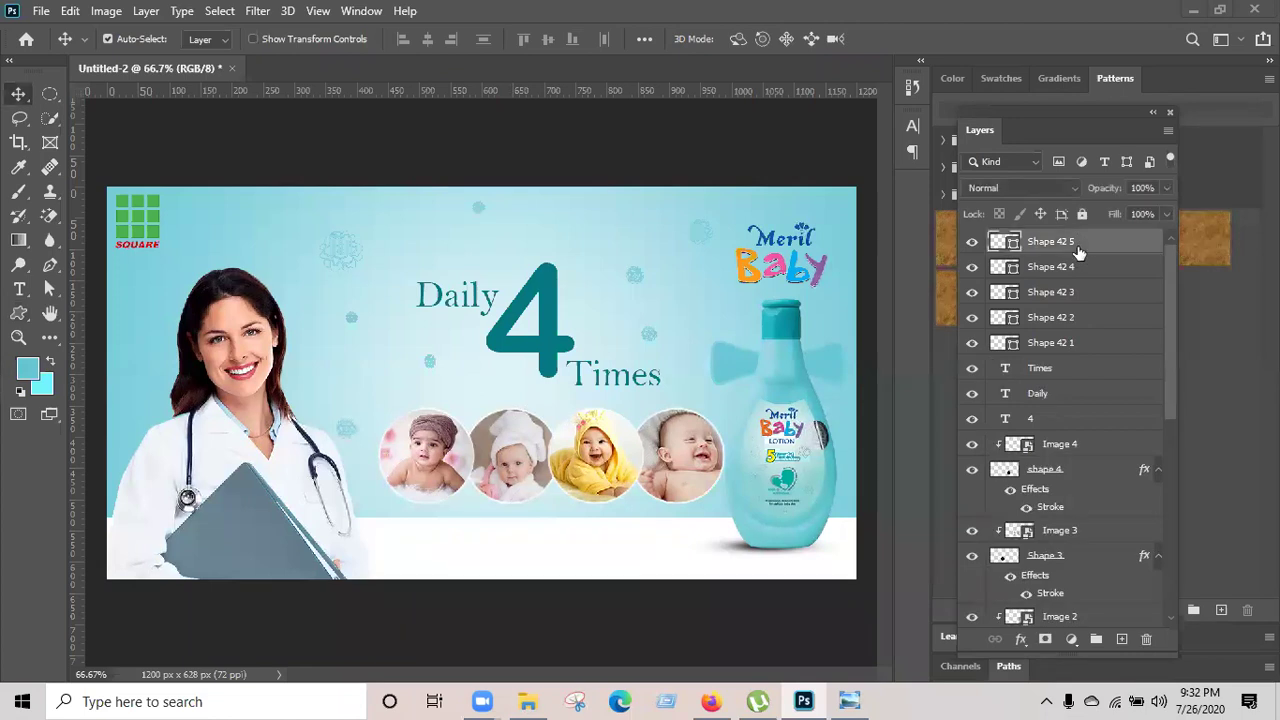
key("Delete")
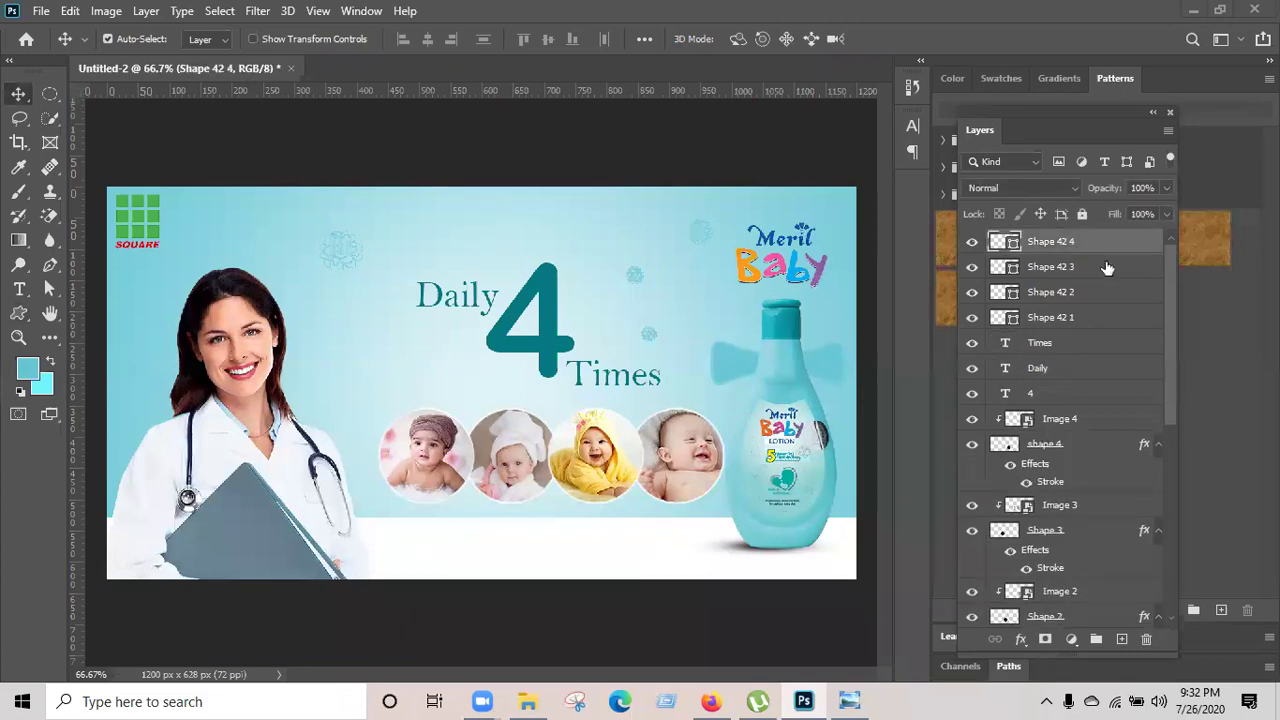
key("Delete")
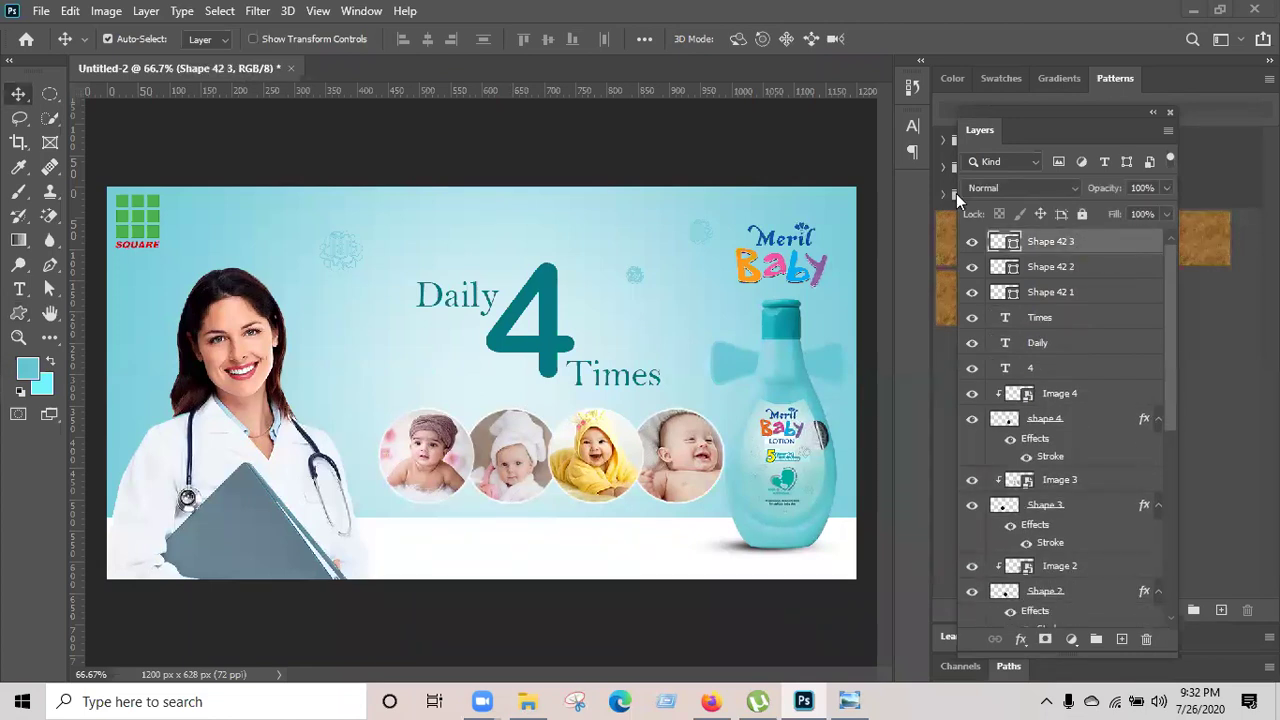
key("Delete")
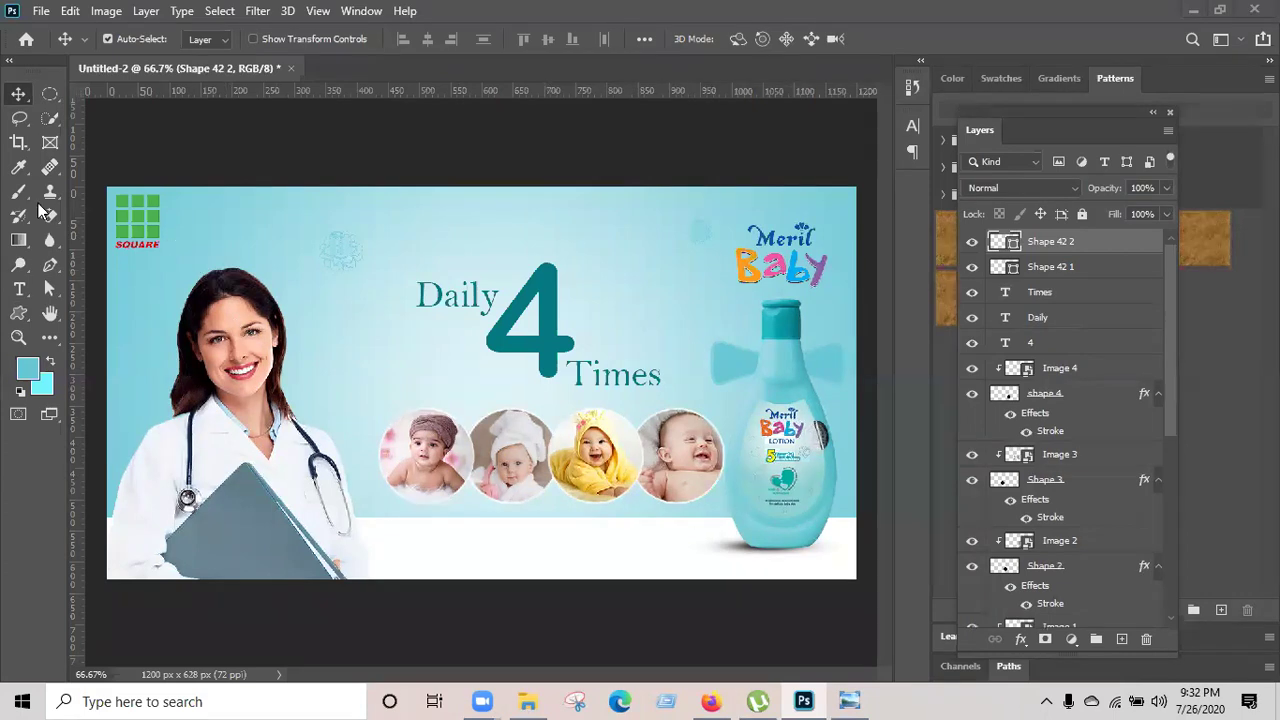
Move the larger flower slightly closer to the headline and the smaller flower right next to the Meril Baby logo.
left_click(18, 313)
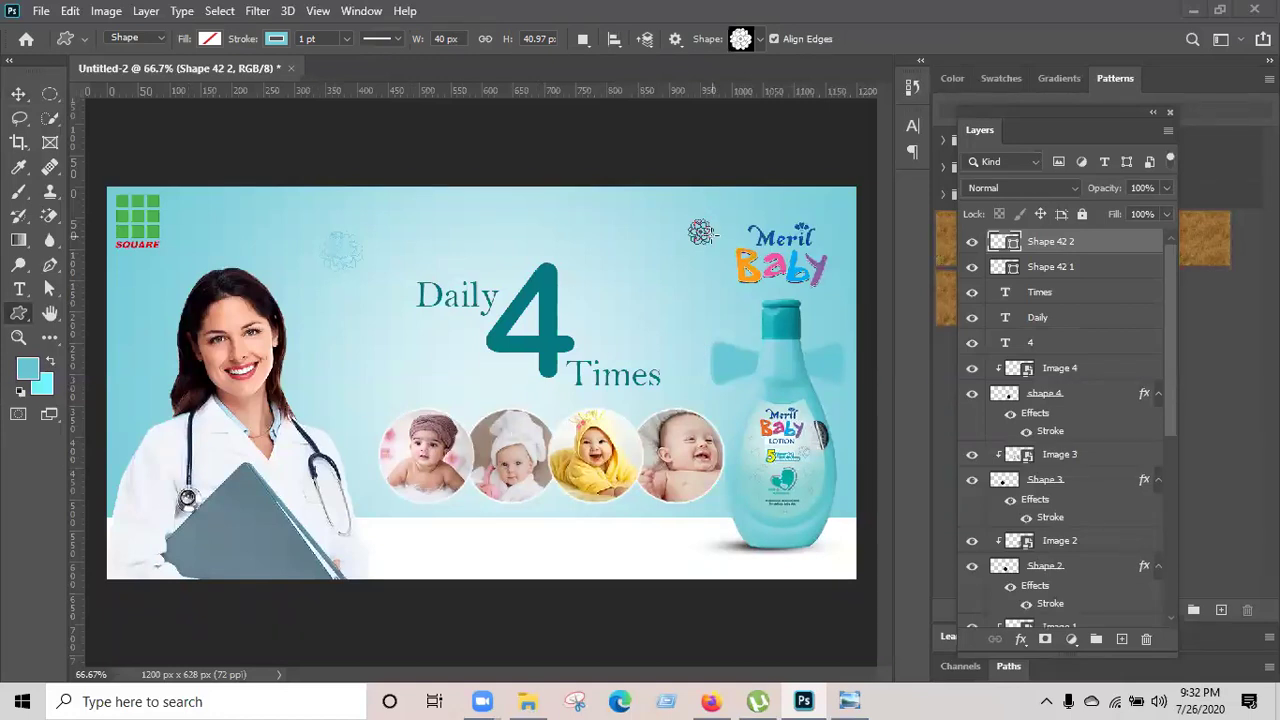
left_click(19, 94)
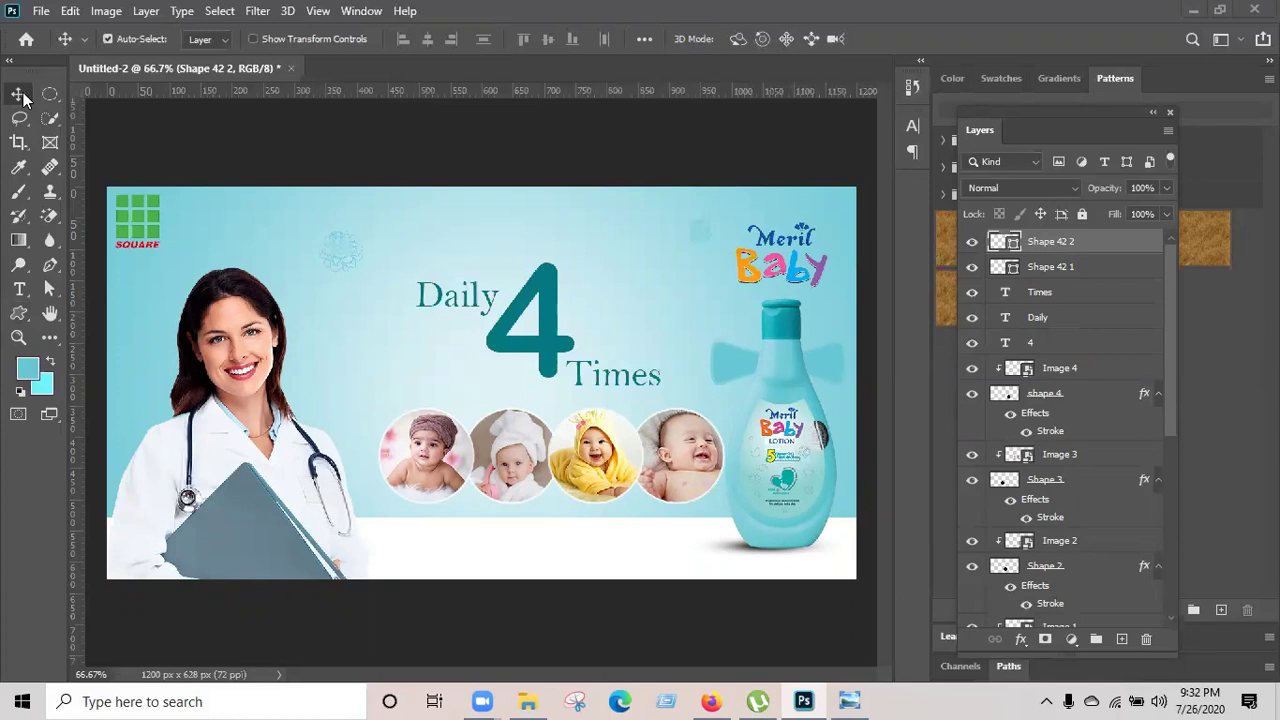
left_click(197, 153)
left_click(339, 252)
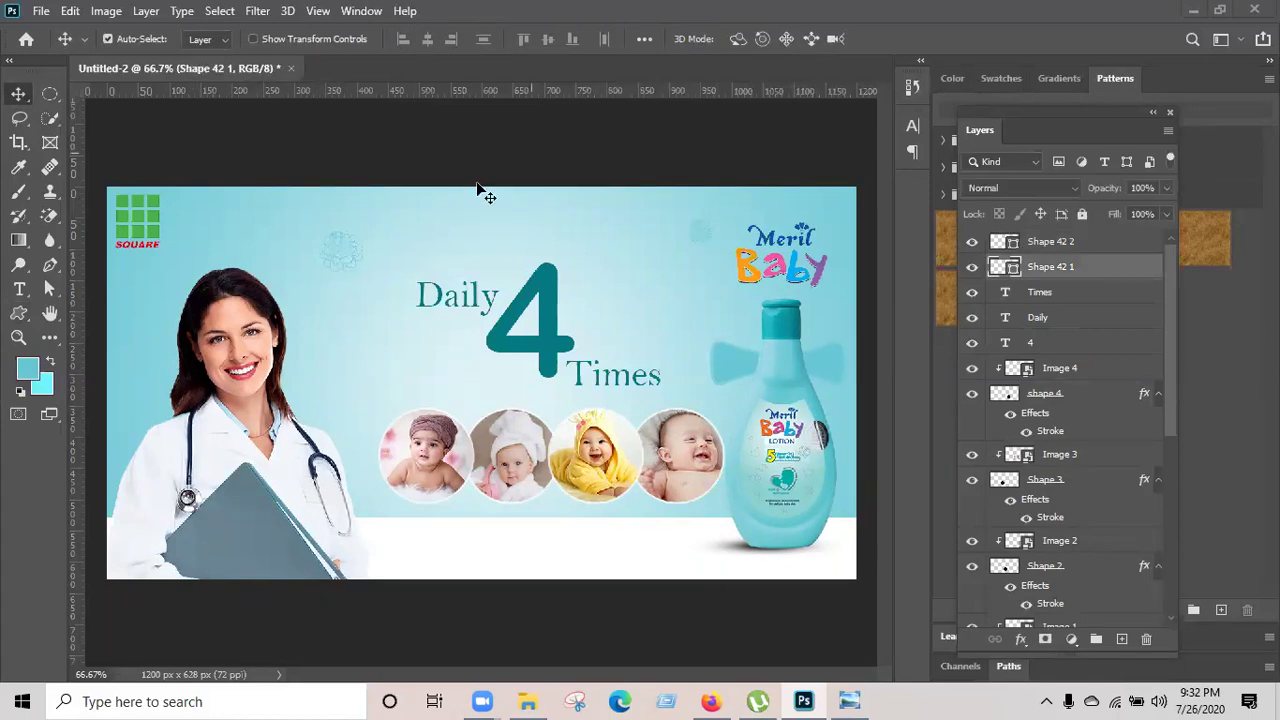
mouse_move(350, 268)
left_mouse_down()
mouse_move(360, 294)
mouse_move(363, 257)
mouse_move(370, 268)
left_mouse_up()
left_click_drag(688, 230, 728, 243)
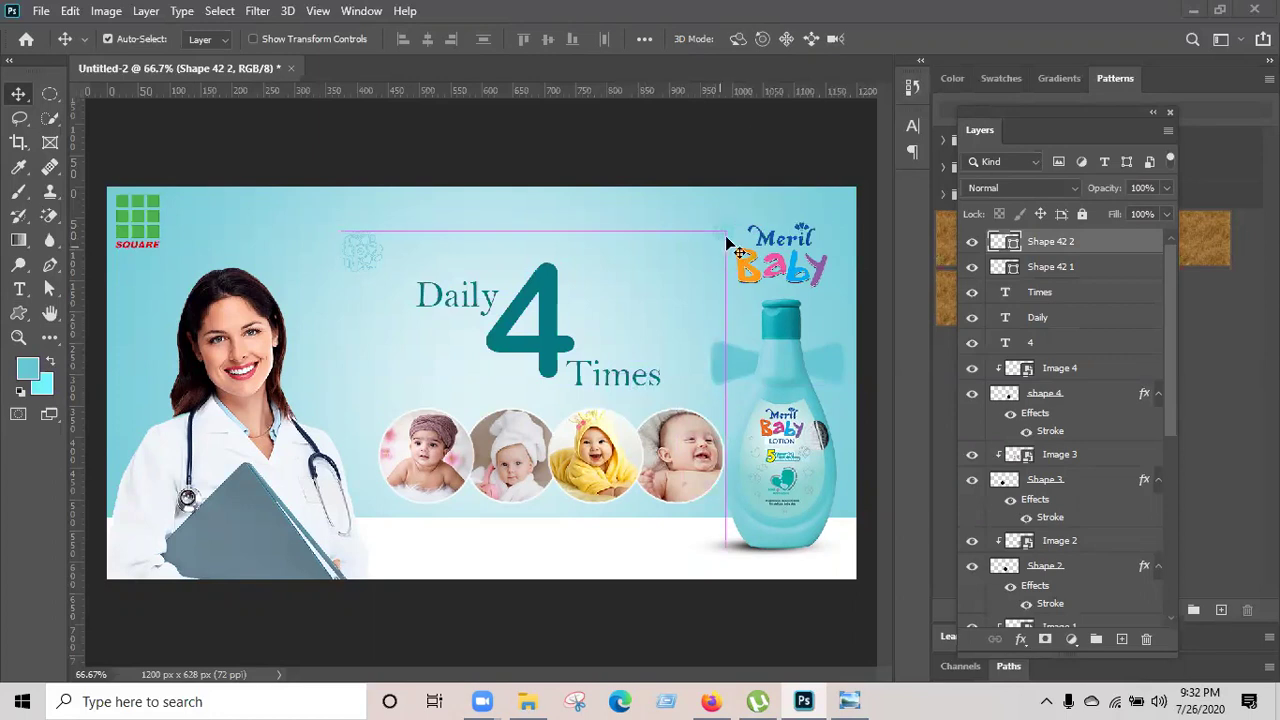
left_click(750, 145)
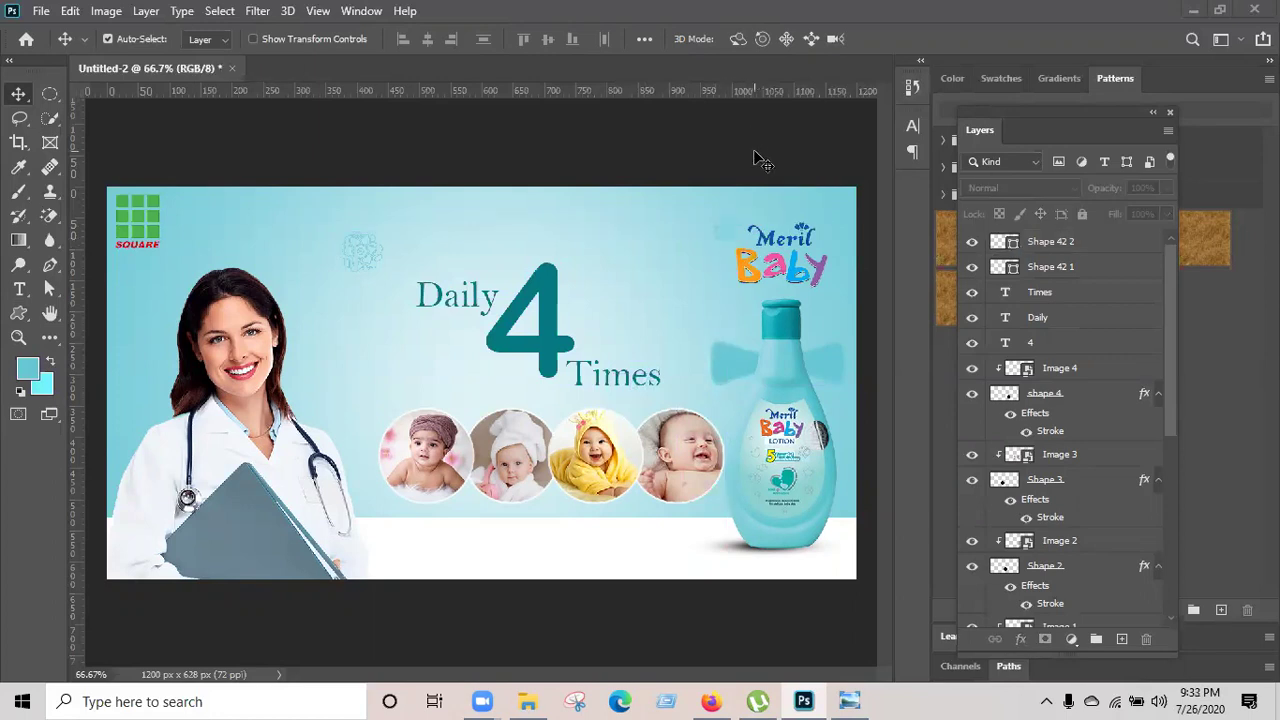
Check the reference banner and set the Type tool's text color to the dark blue sampled from the word "Meril" in the logo.
left_click(849, 701)
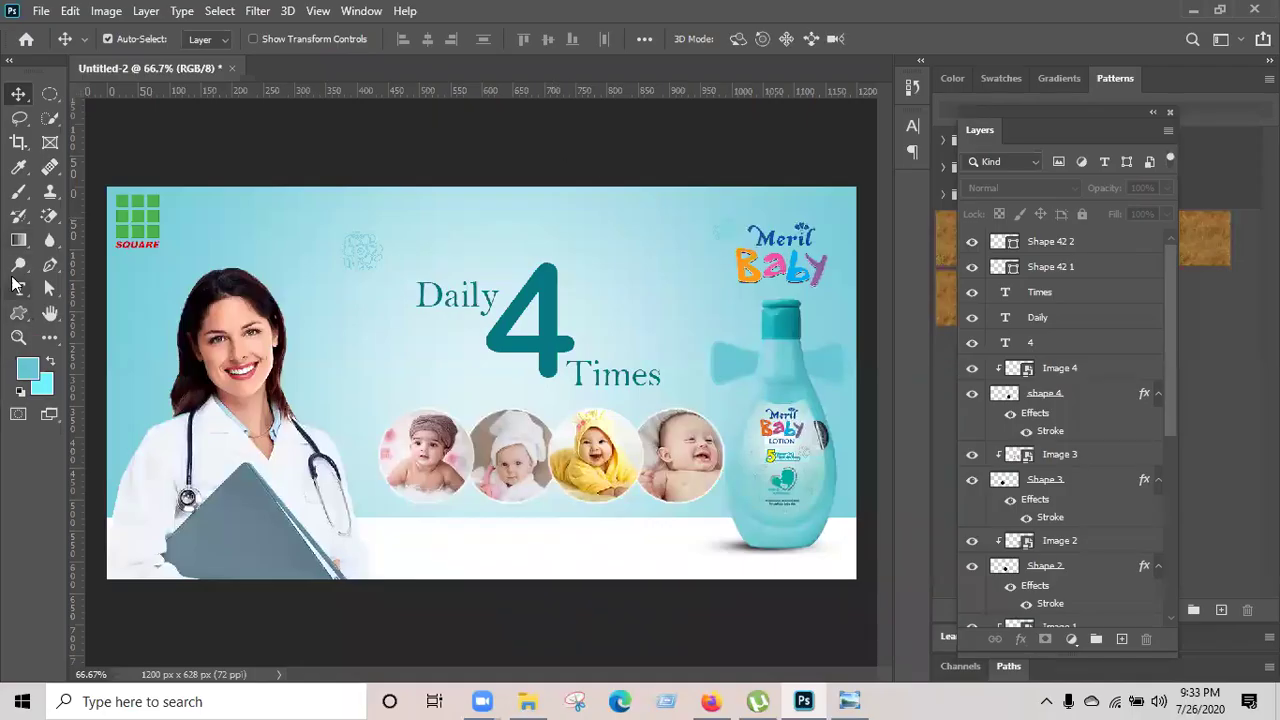
left_click(849, 700)
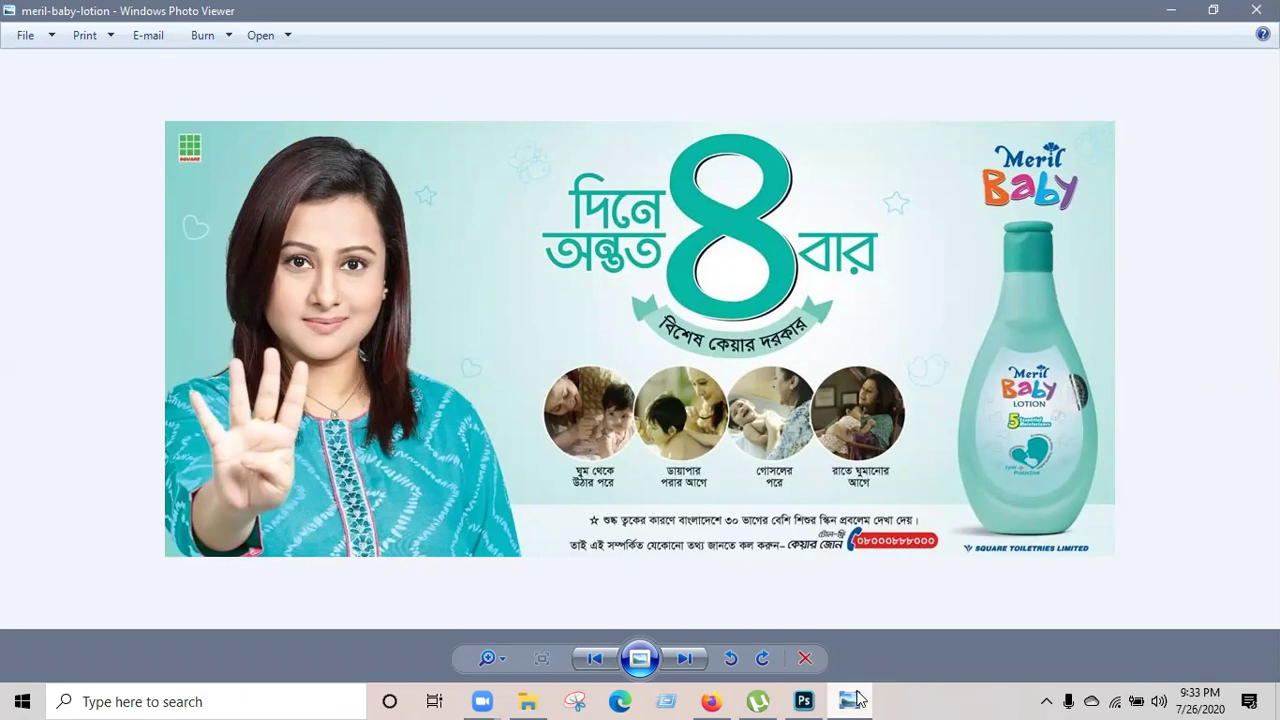
left_click(857, 697)
left_click(20, 290)
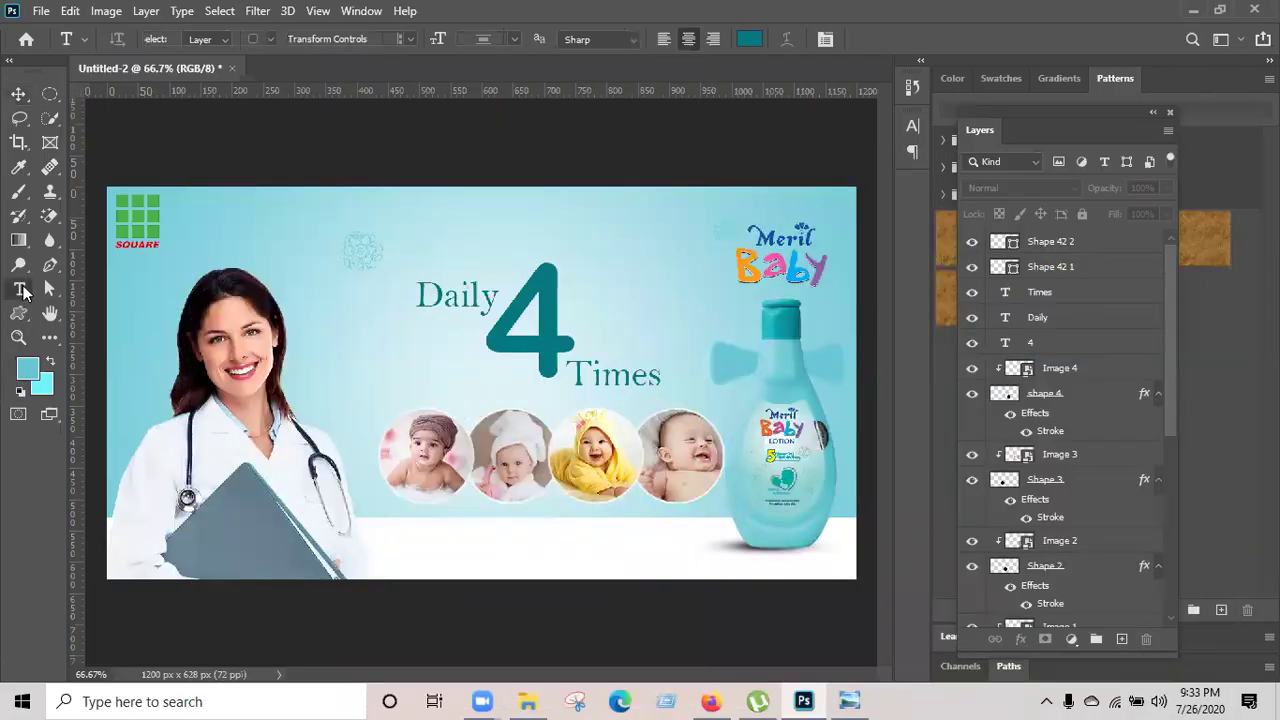
left_click(750, 40)
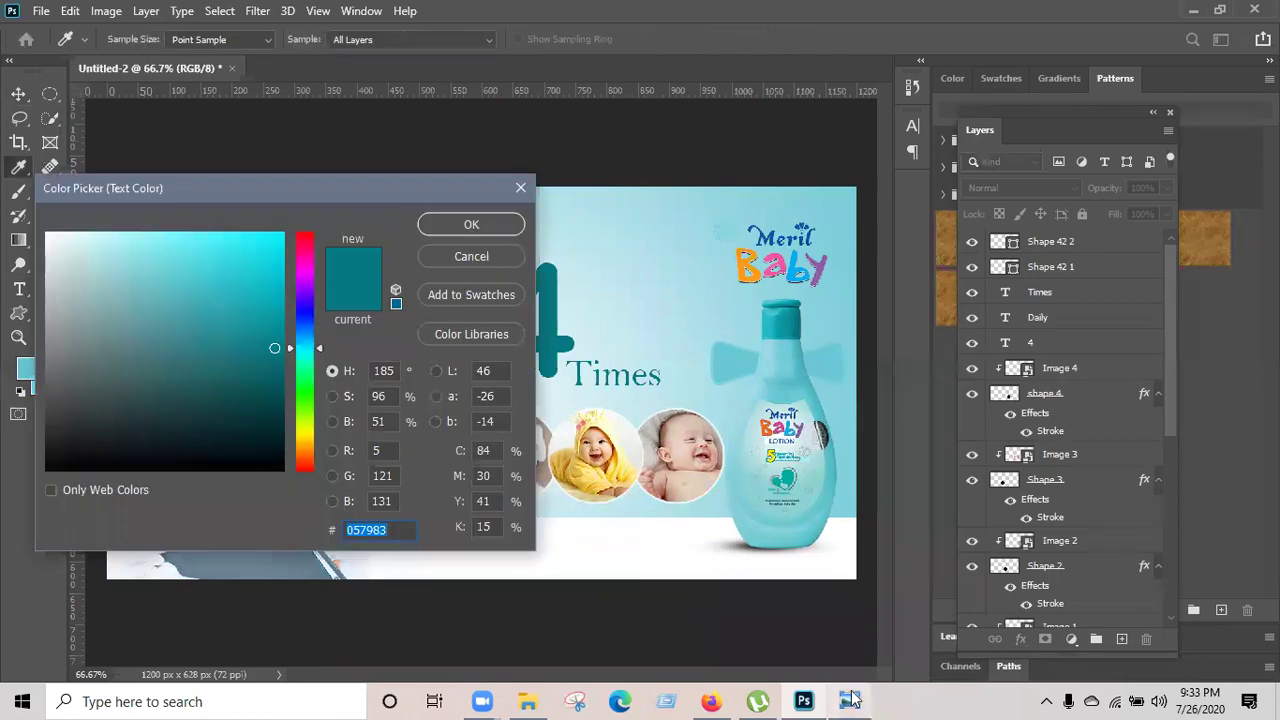
left_click(849, 701)
left_click(851, 699)
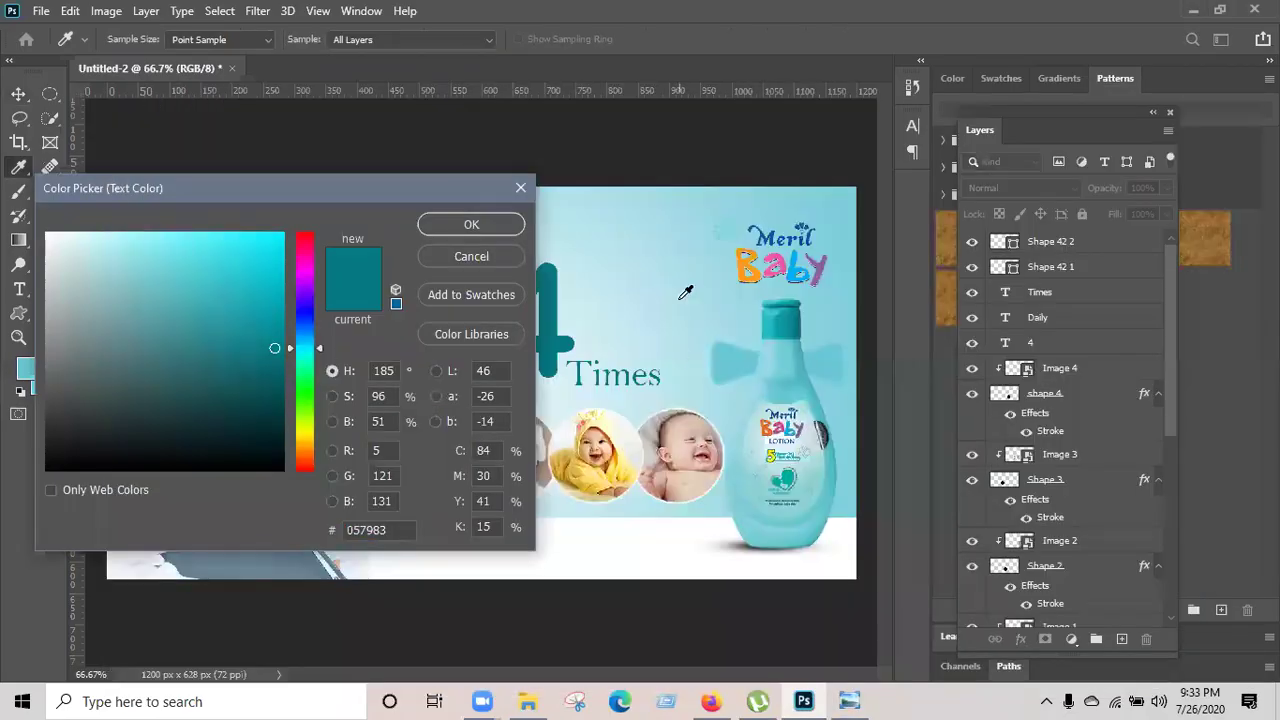
left_click(775, 236)
left_click(465, 228)
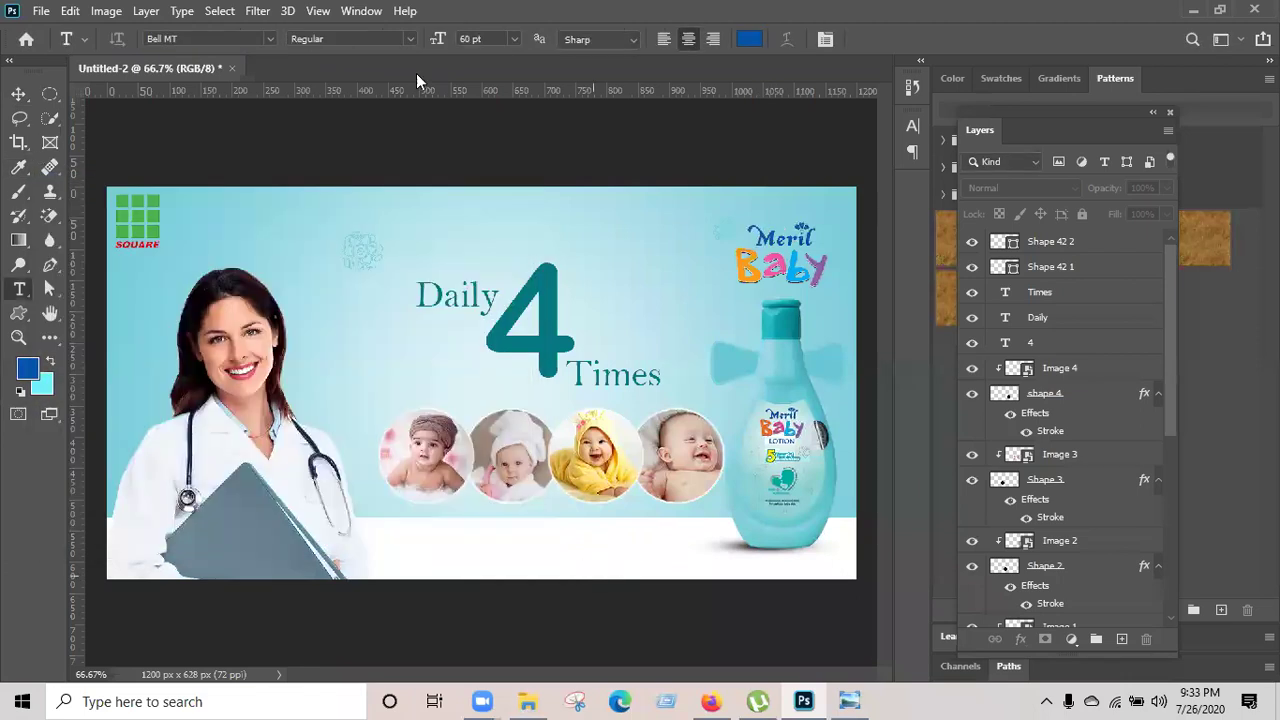
Add the text "SQUARE LIMITED" at 18 pt in Bell MT on the white strip at the banner's lower edge.
left_click(491, 577)
left_click(514, 38)
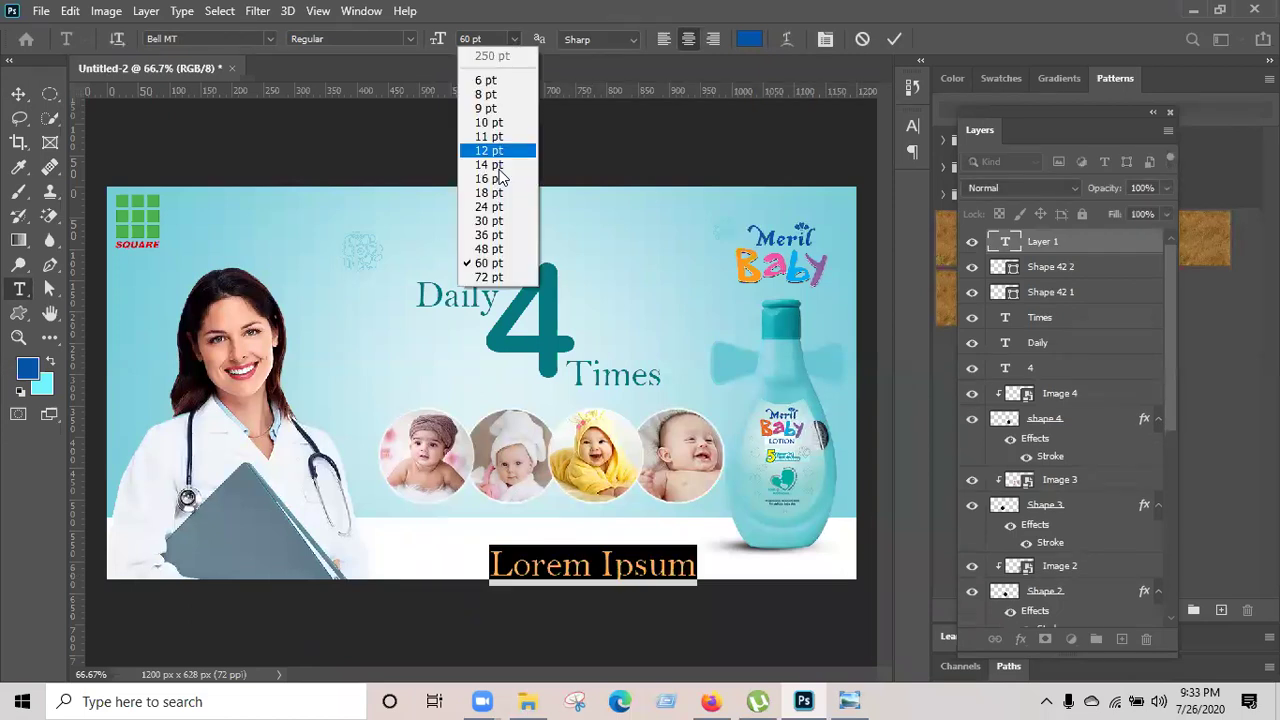
key("Return")
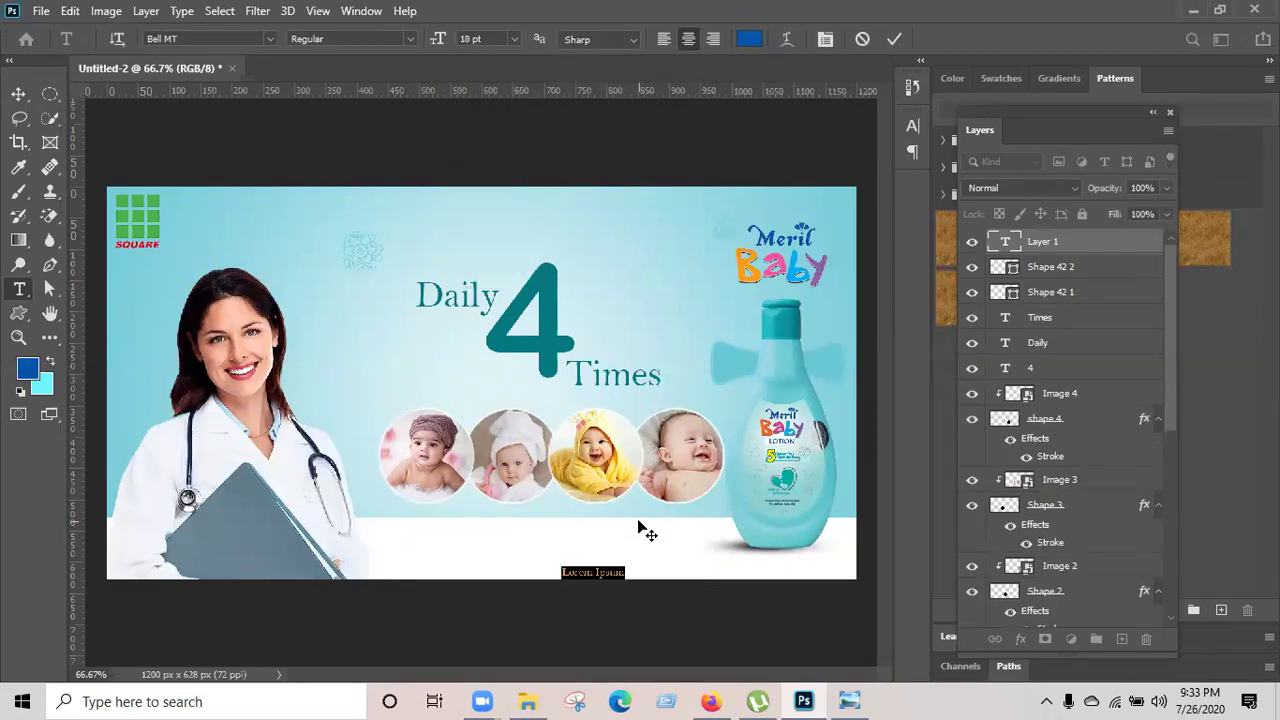
type("a")
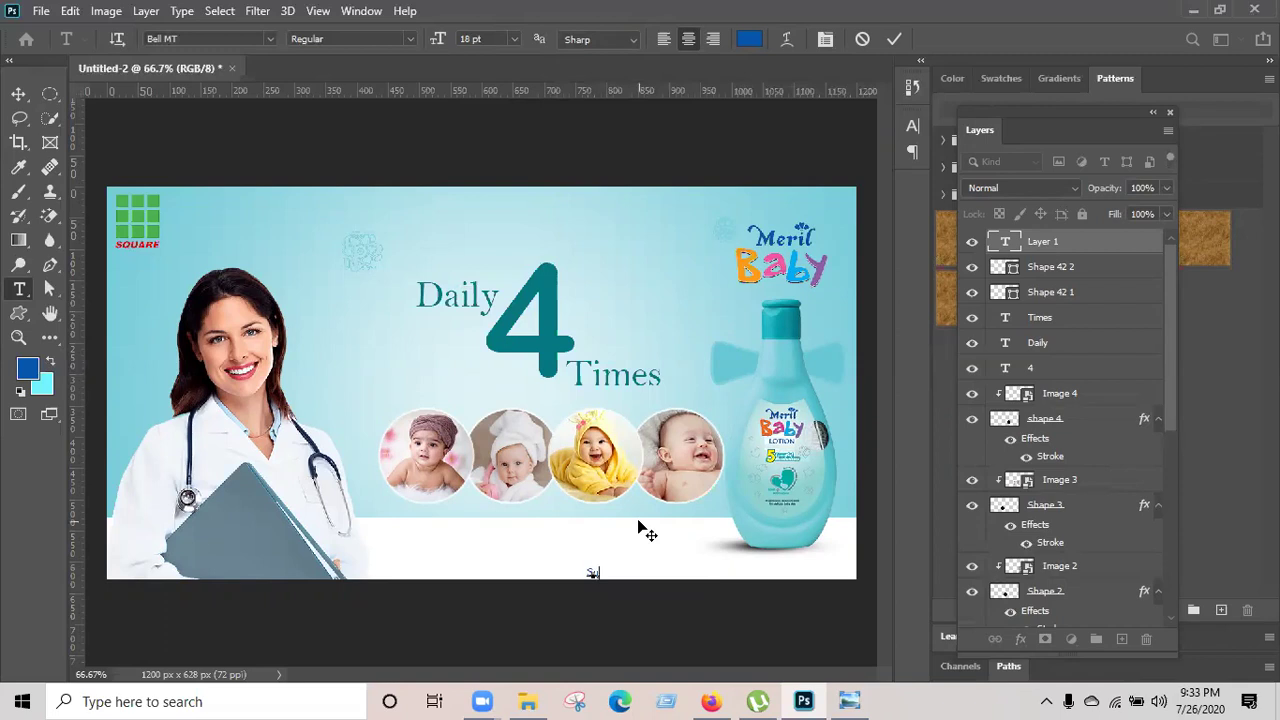
type("o")
type("UARE")
type(" LIMITE")
type("D")
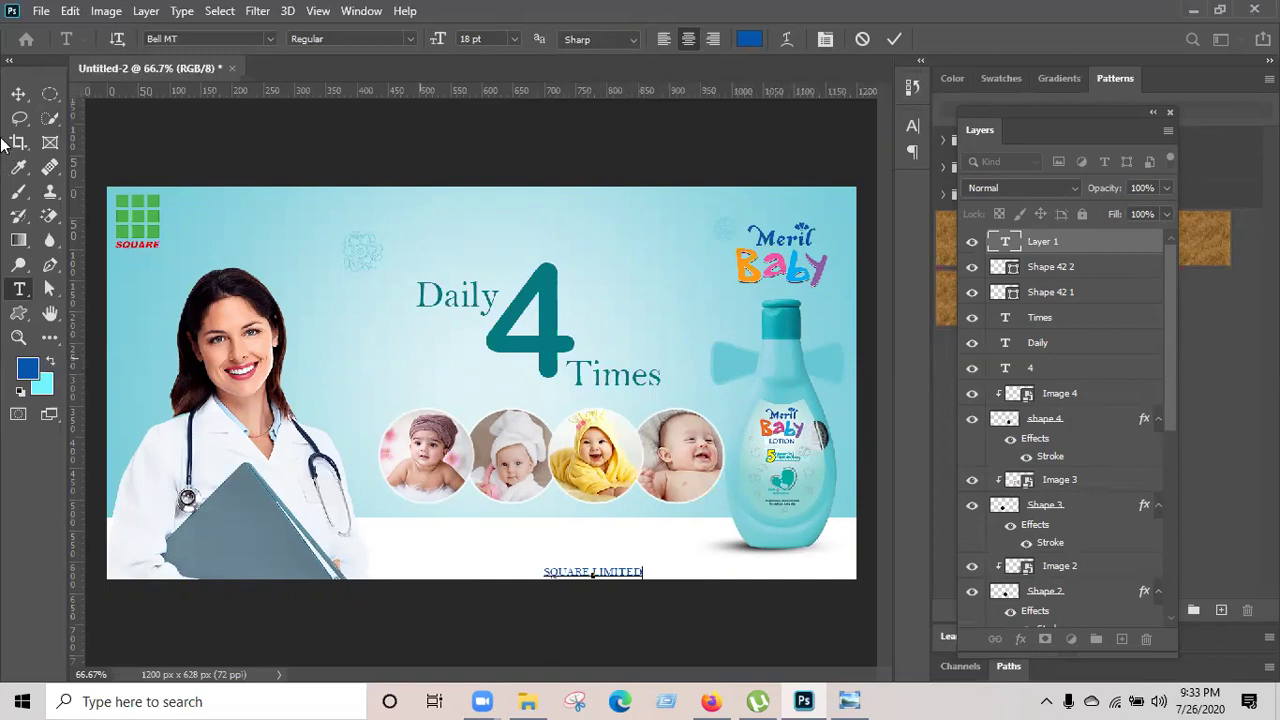
Move the "SQUARE LIMITED" text directly below the lotion bottle.
left_click(18, 94)
left_click_drag(585, 577, 772, 576)
left_click(772, 576)
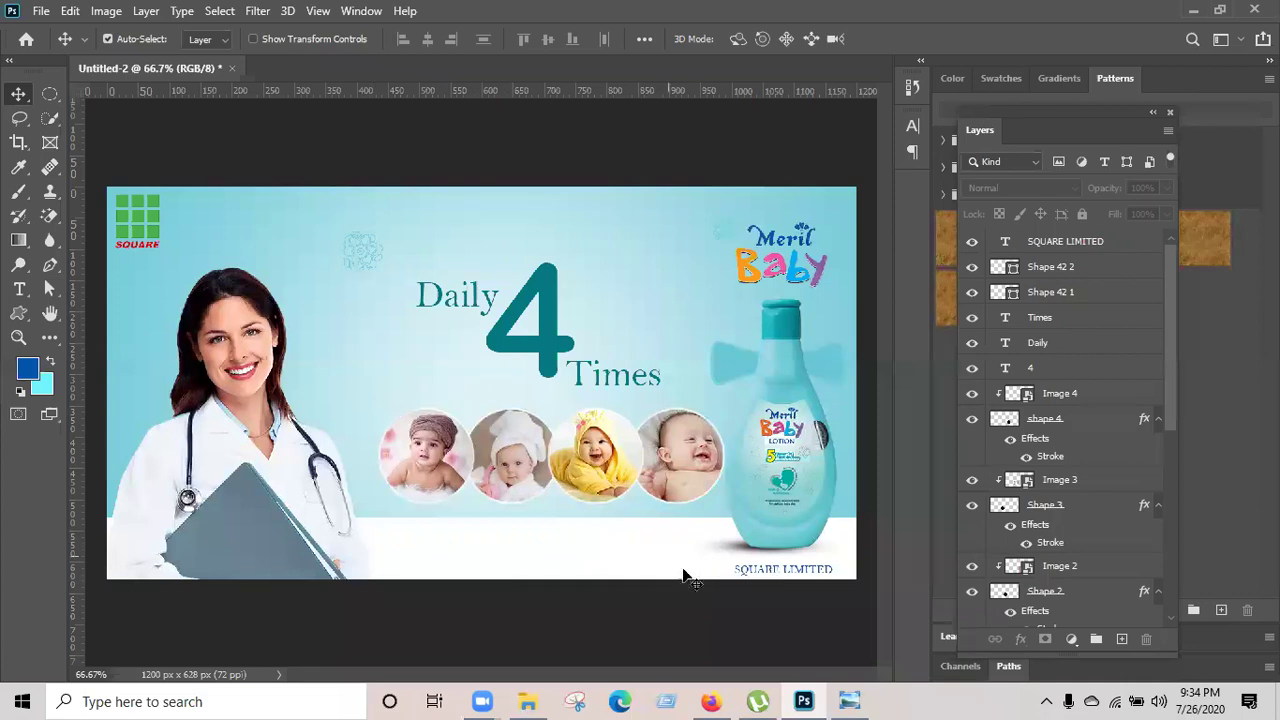
Save the banner to the Desktop as a Photoshop file named "Meril Ads".
left_click(38, 12)
mouse_move(52, 288)
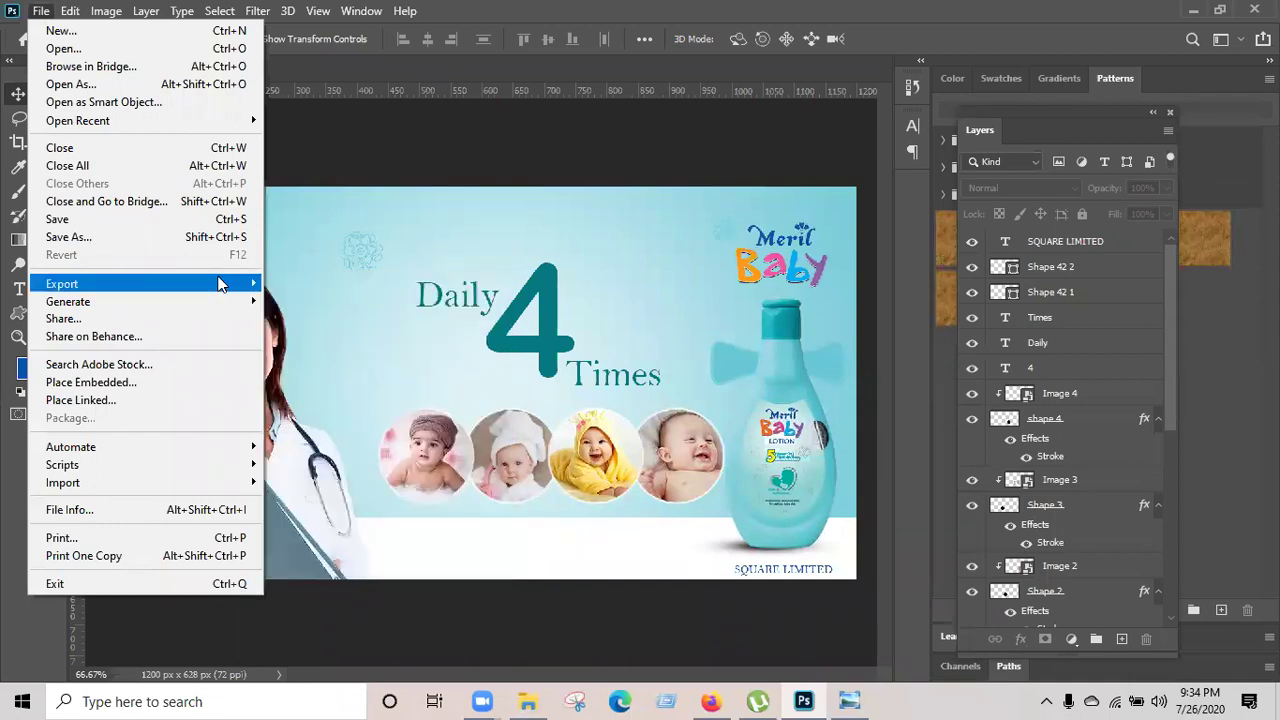
left_click(118, 240)
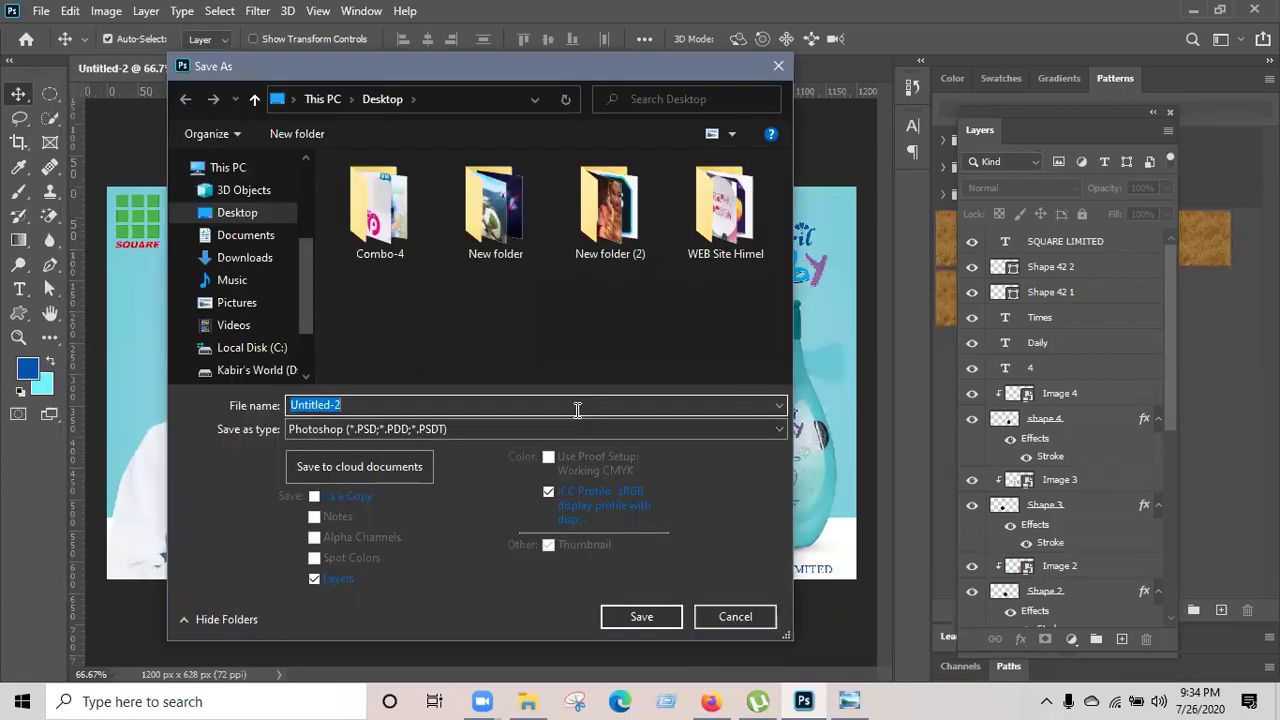
type("Meri")
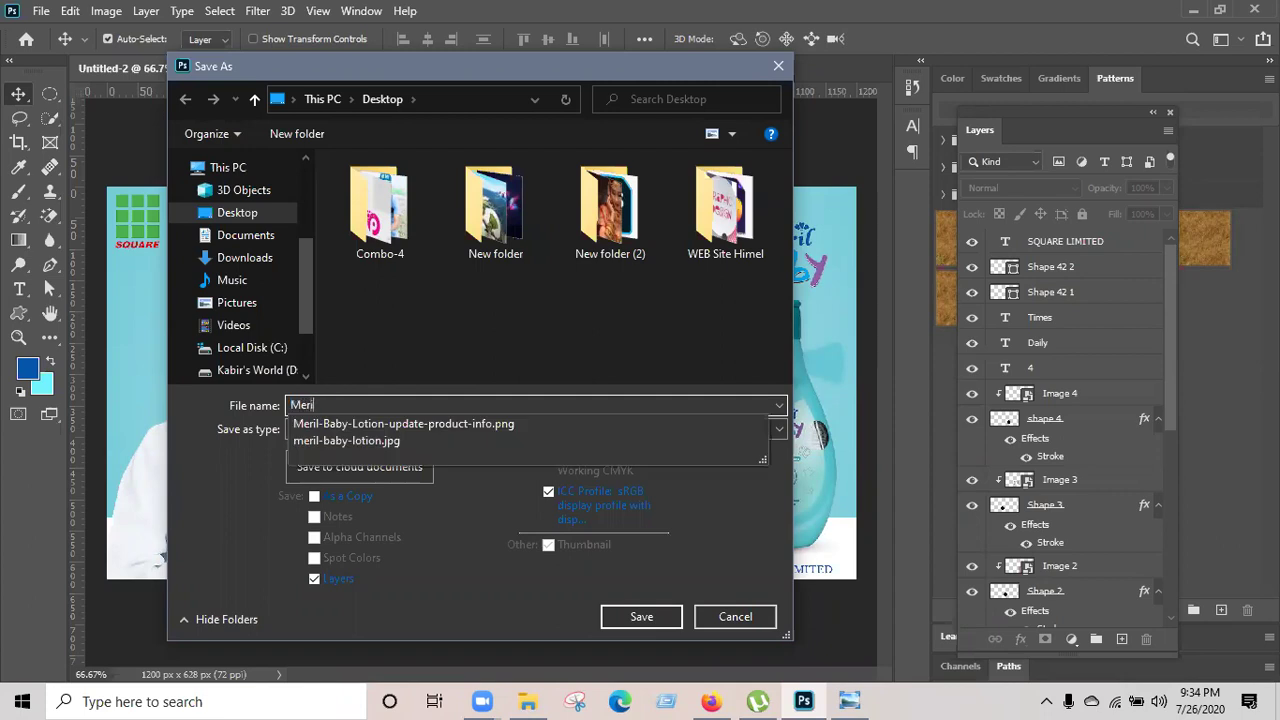
type("l Ads")
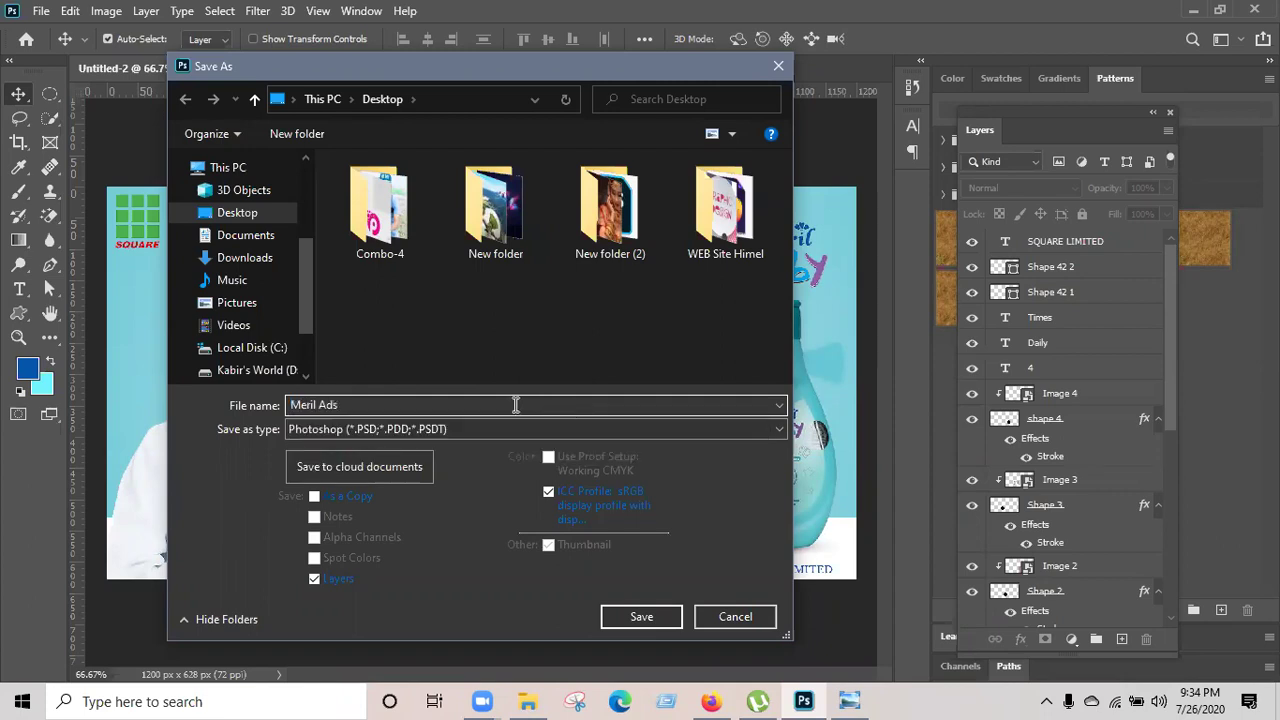
key("Return")
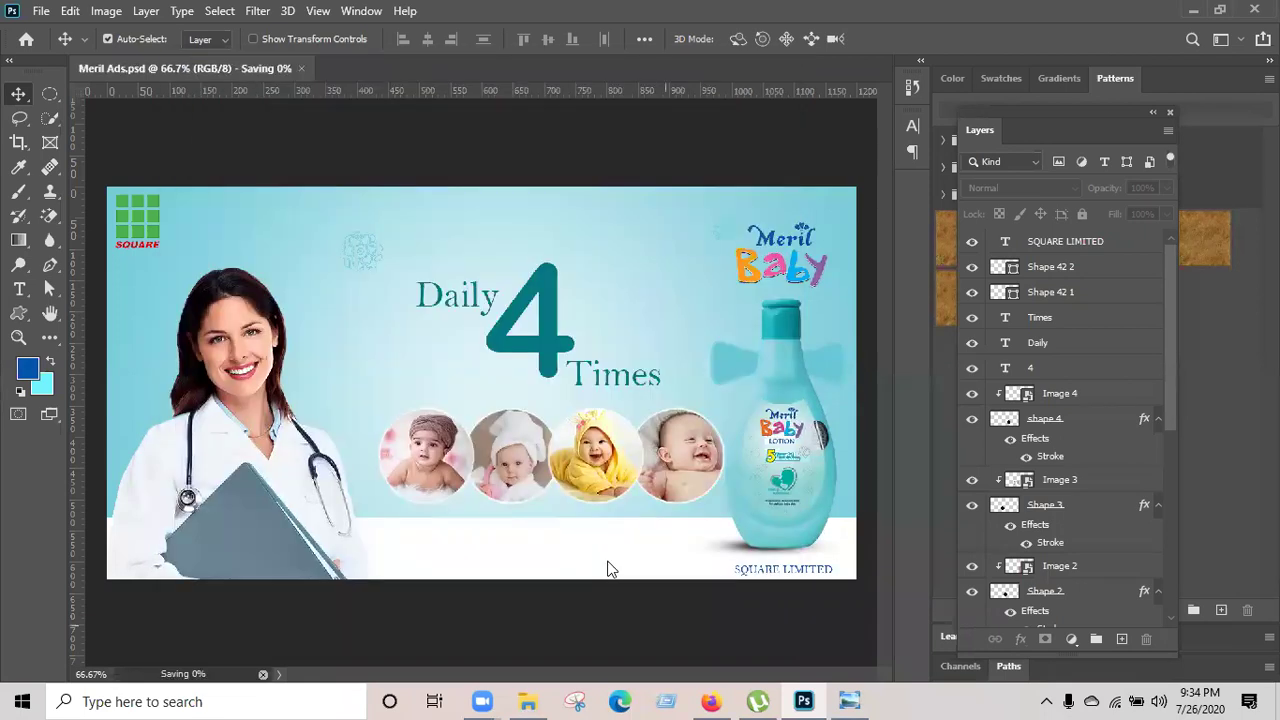
Export the banner to the Desktop as a 1200 x 628 px JPG at 100% quality named "Meril Ads".
left_click(41, 12)
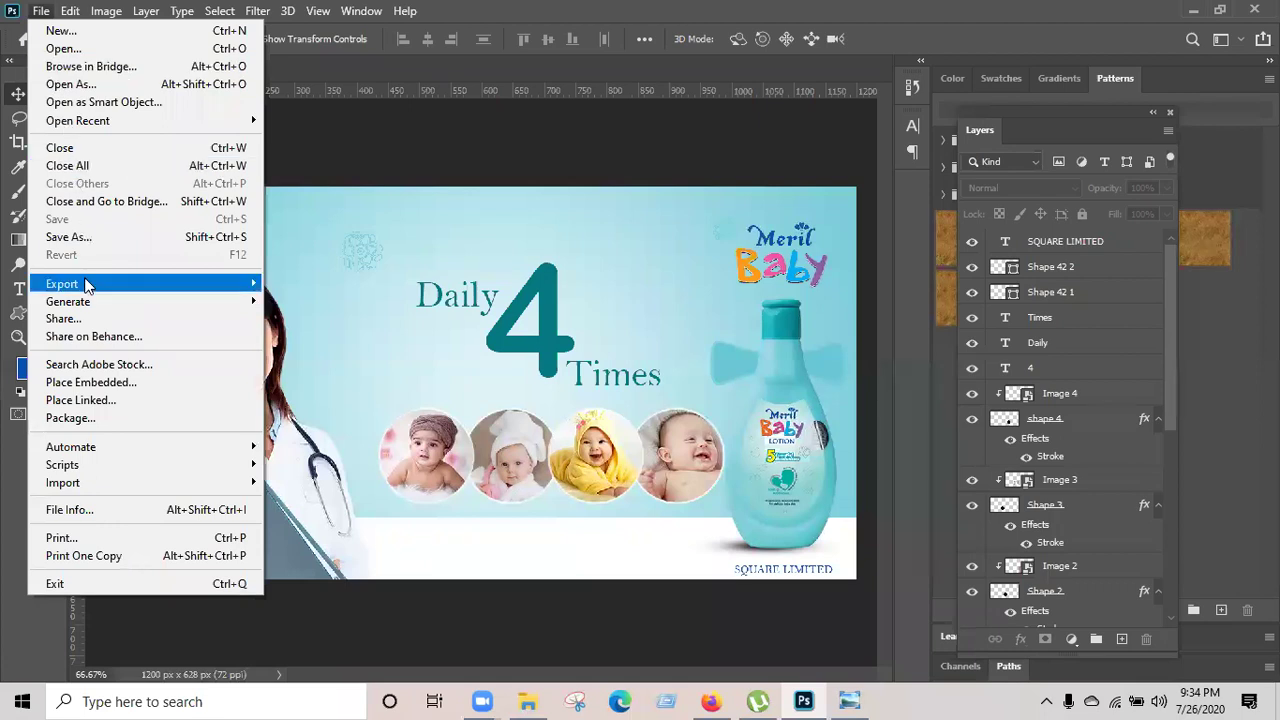
mouse_move(88, 285)
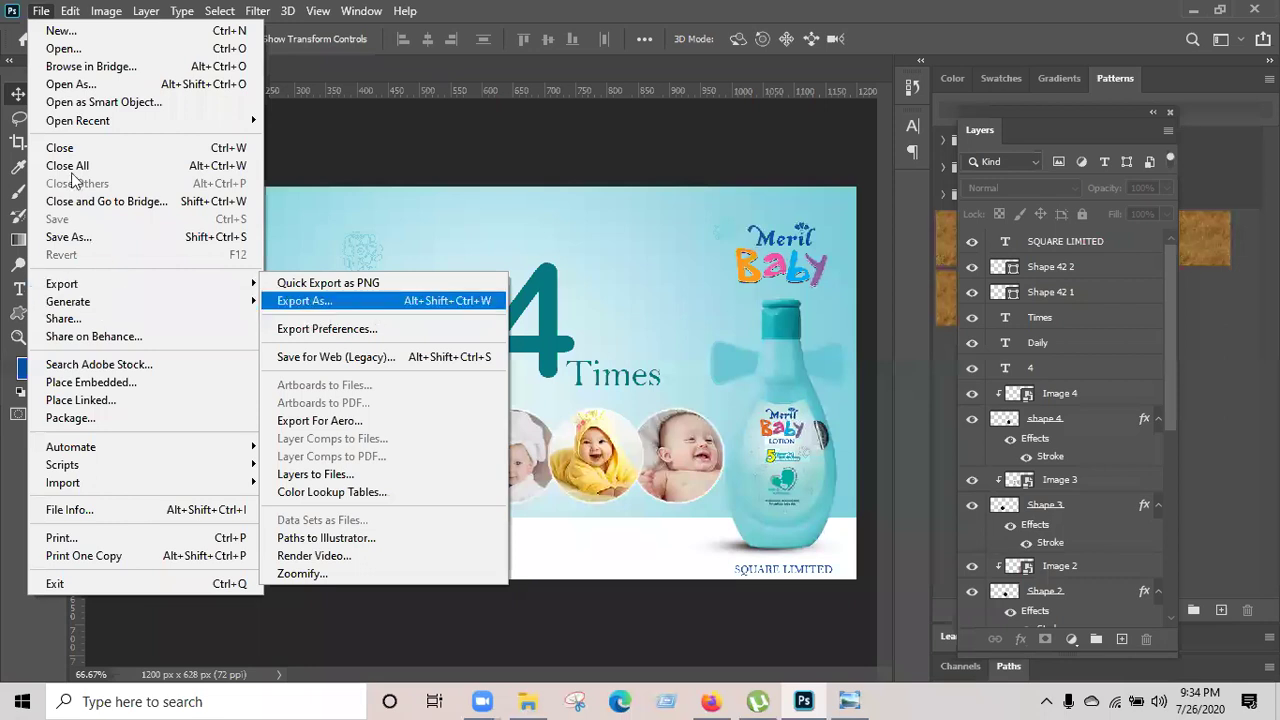
mouse_move(70, 284)
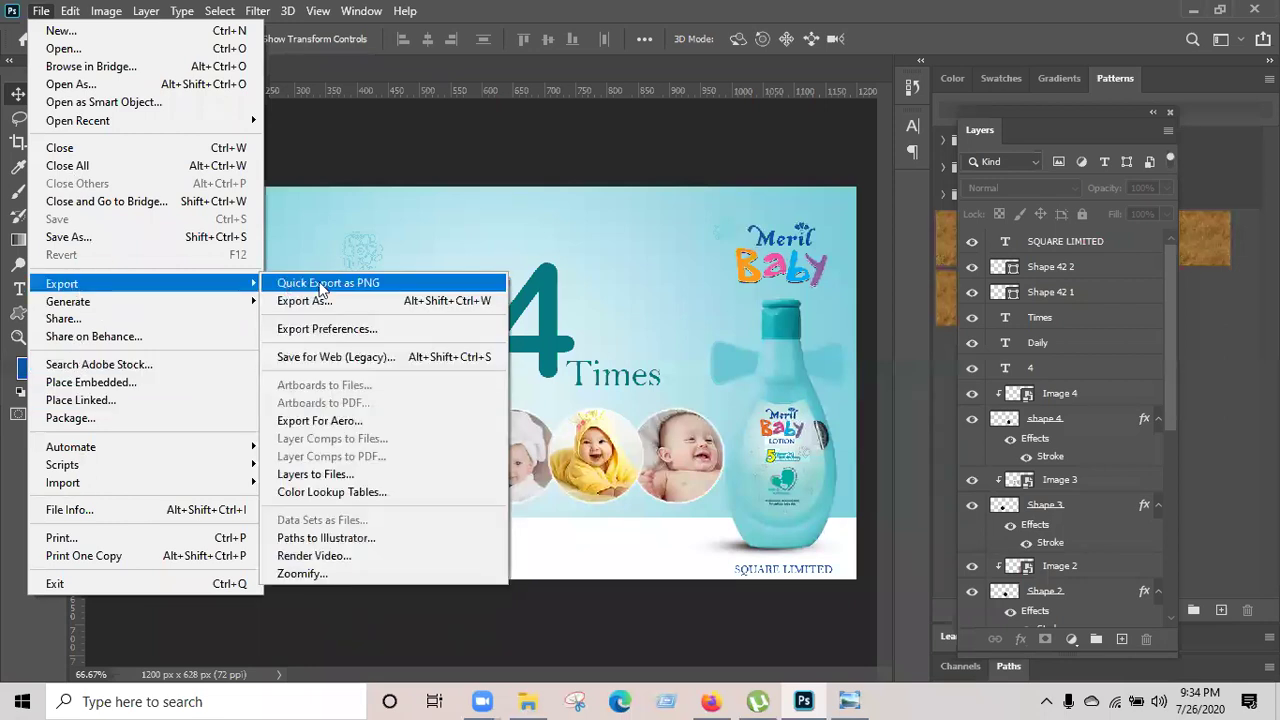
left_click(320, 300)
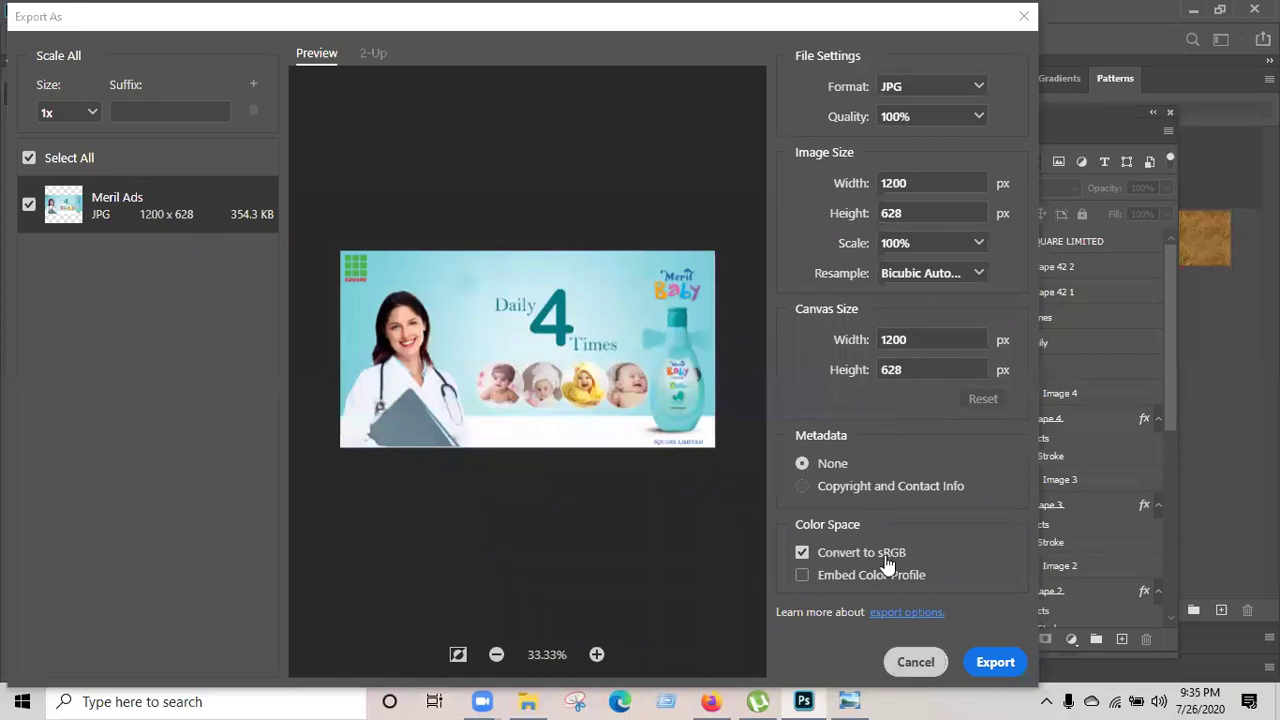
left_click(993, 663)
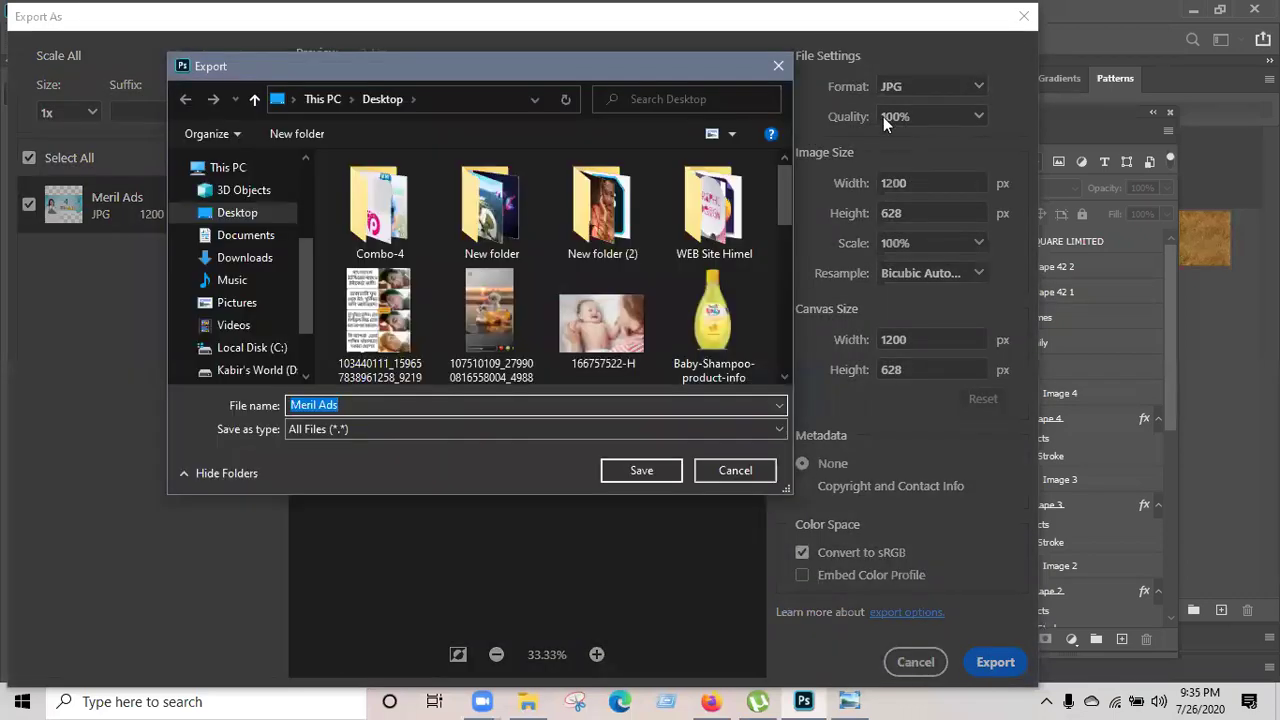
left_click(620, 478)
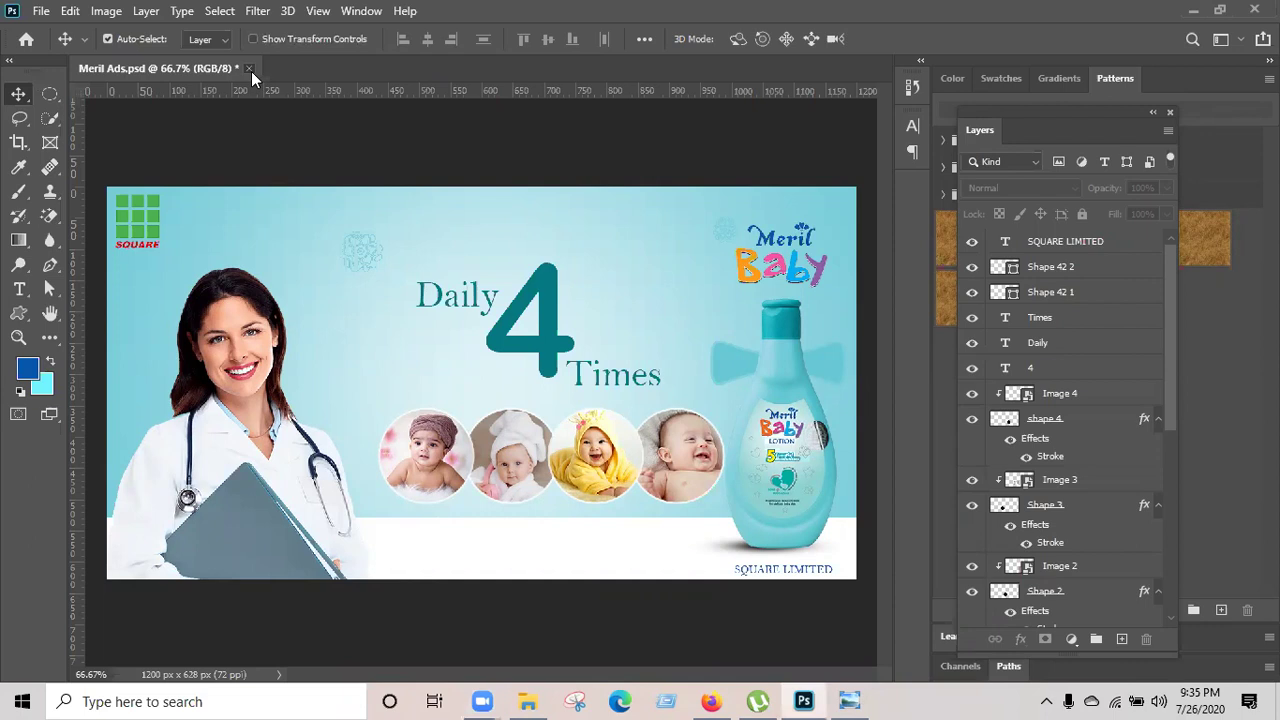
Close the banner document without saving changes and quit Photoshop.
left_click(251, 71)
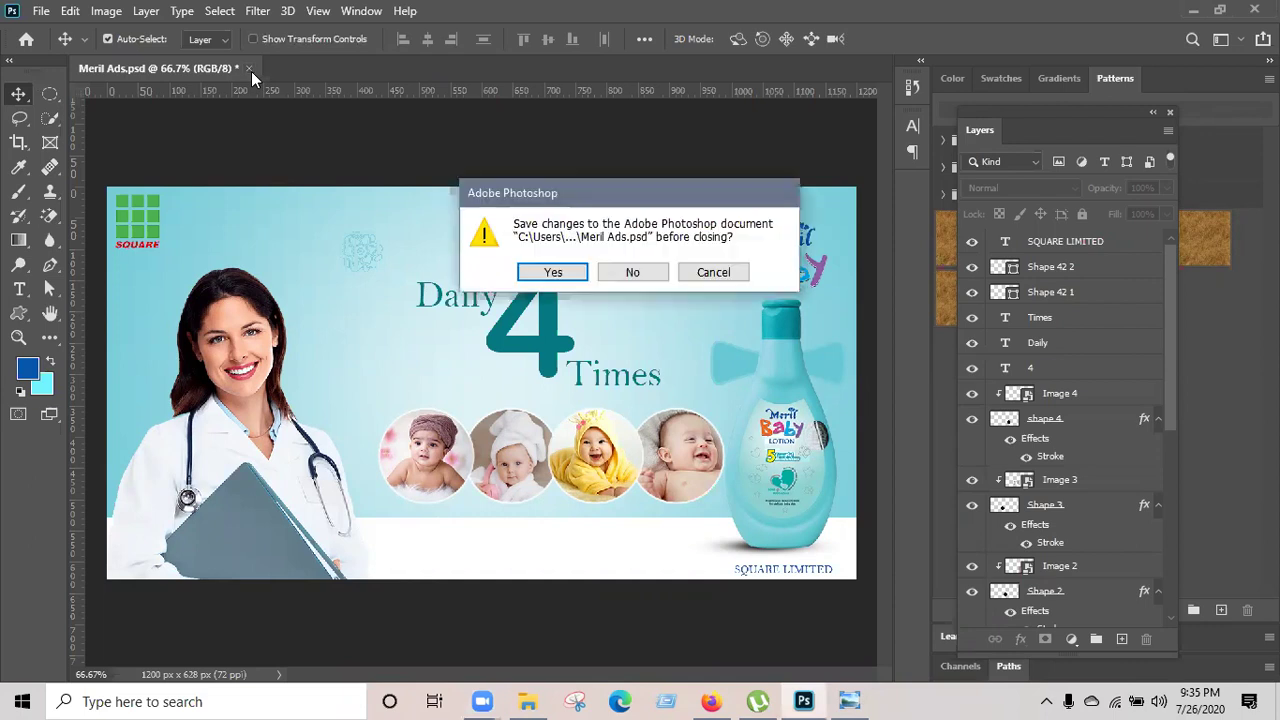
left_click(643, 272)
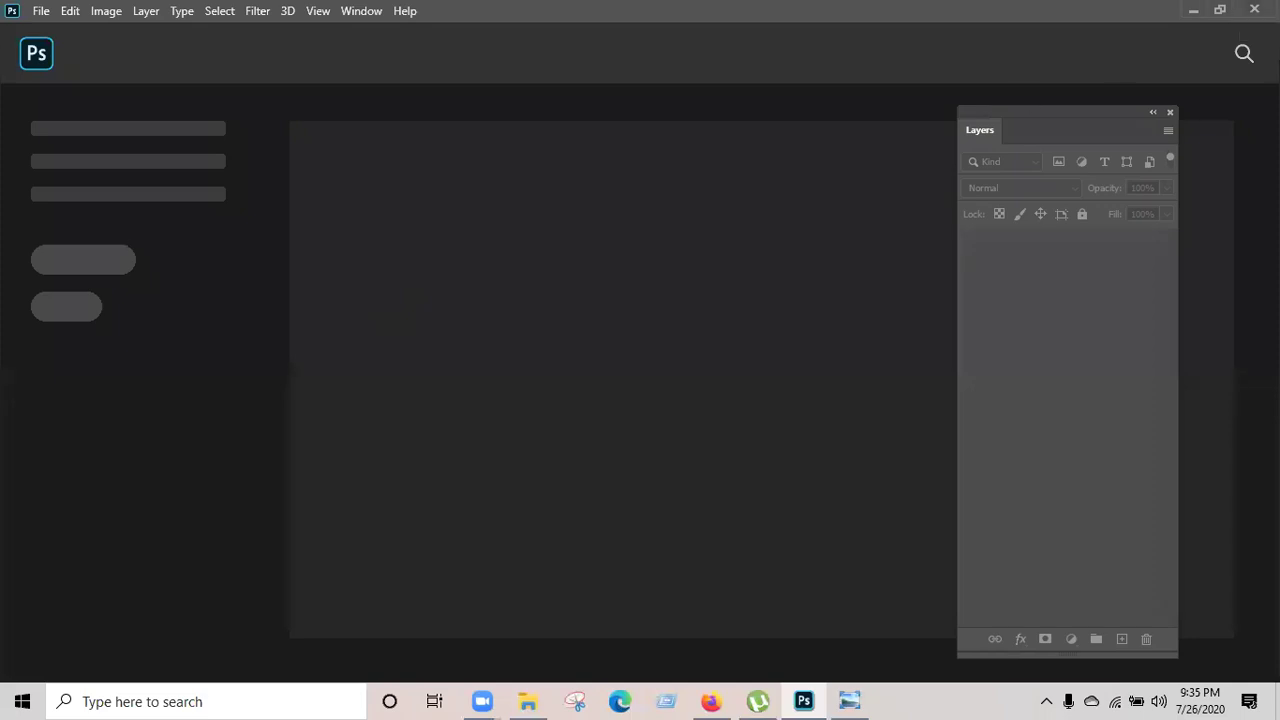
key("alt+F4")
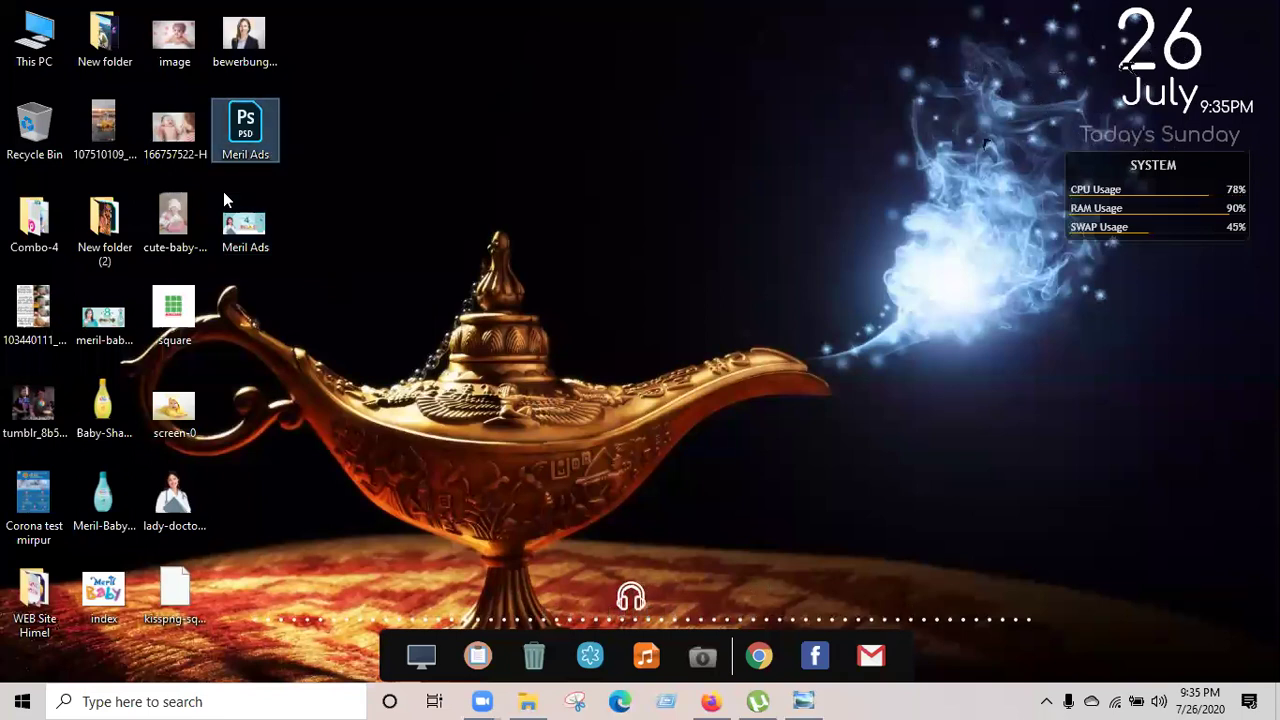
Open the saved "Meril Ads" Photoshop file and the exported "Meril Ads" JPEG from the Desktop to check both.
right_click(237, 117)
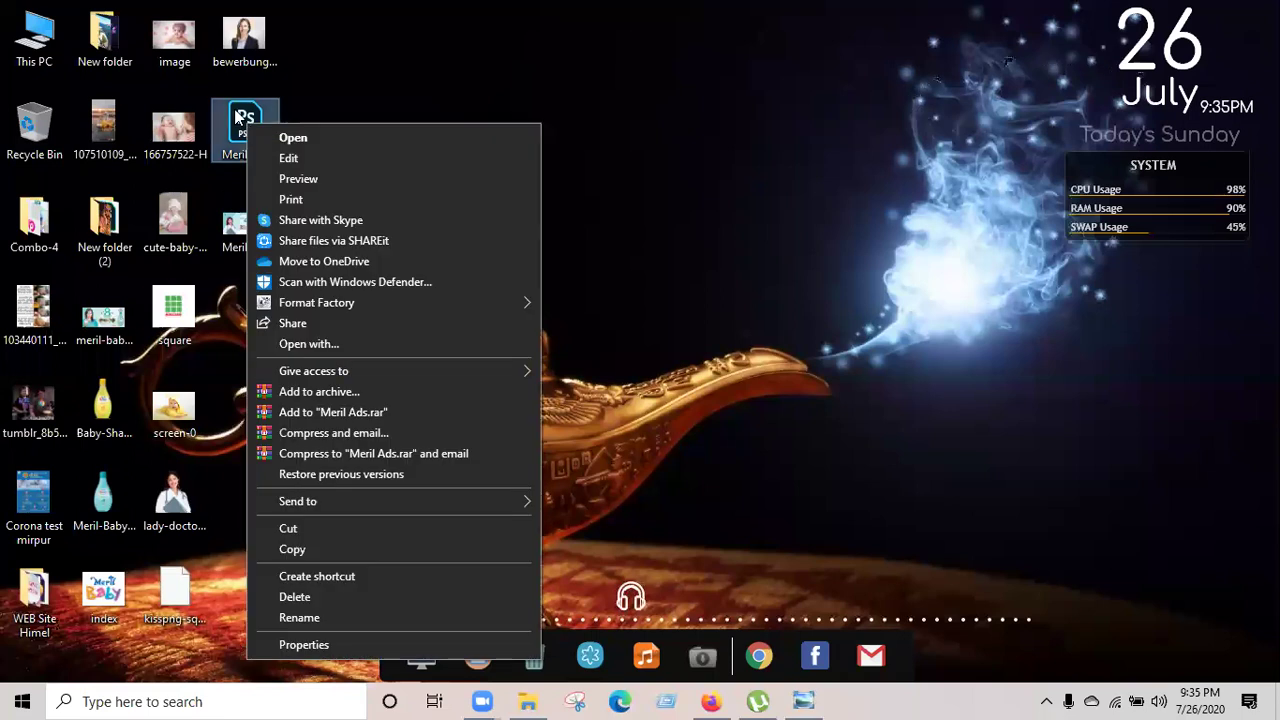
left_click(392, 68)
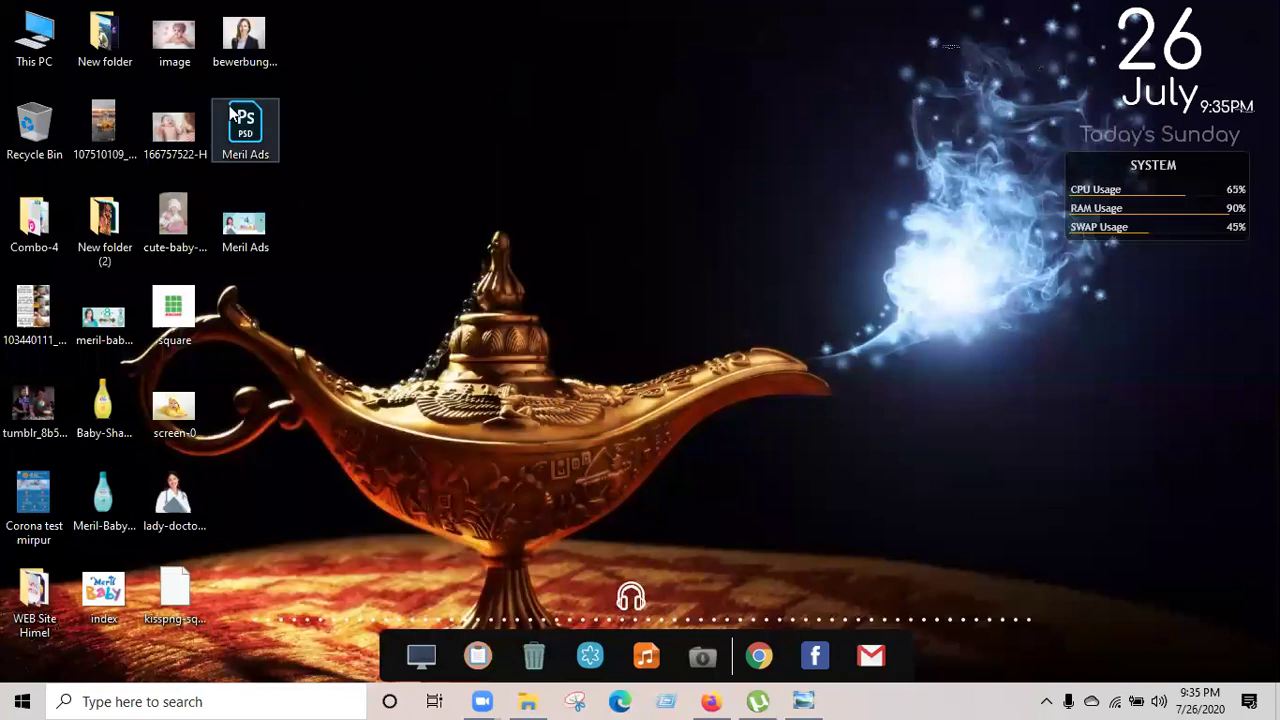
mouse_move(231, 113)
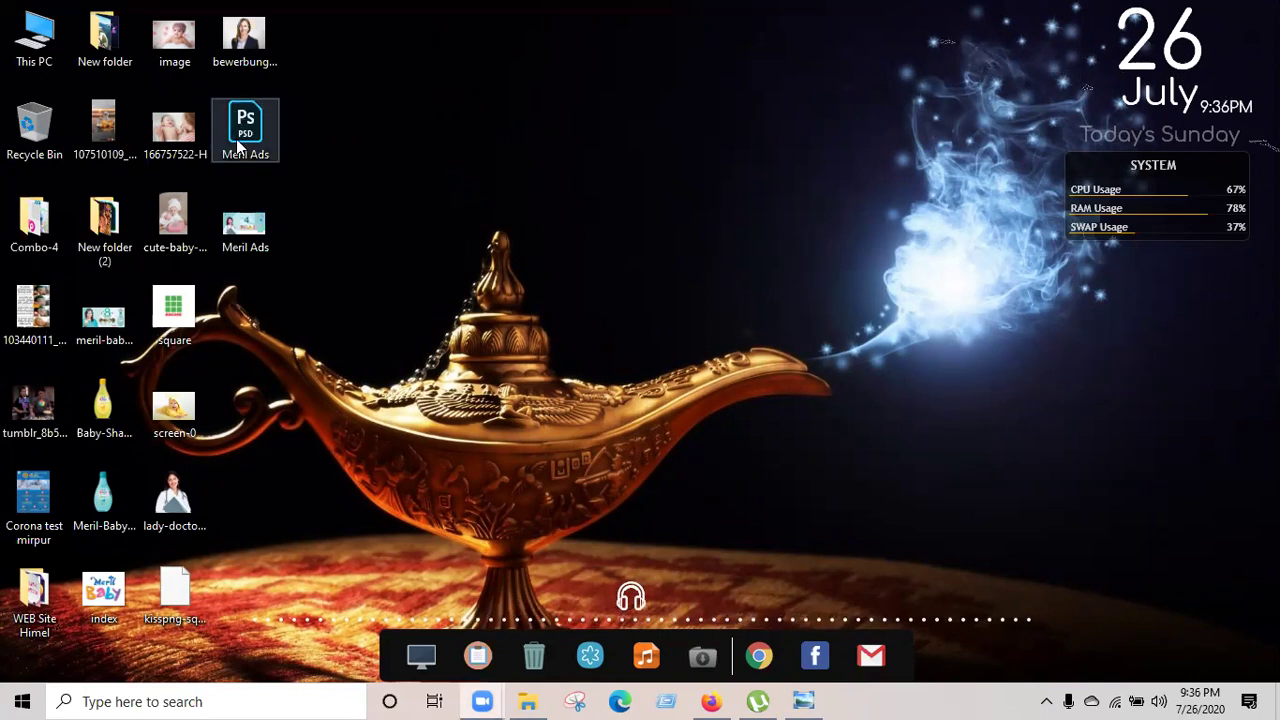
double_click(238, 146)
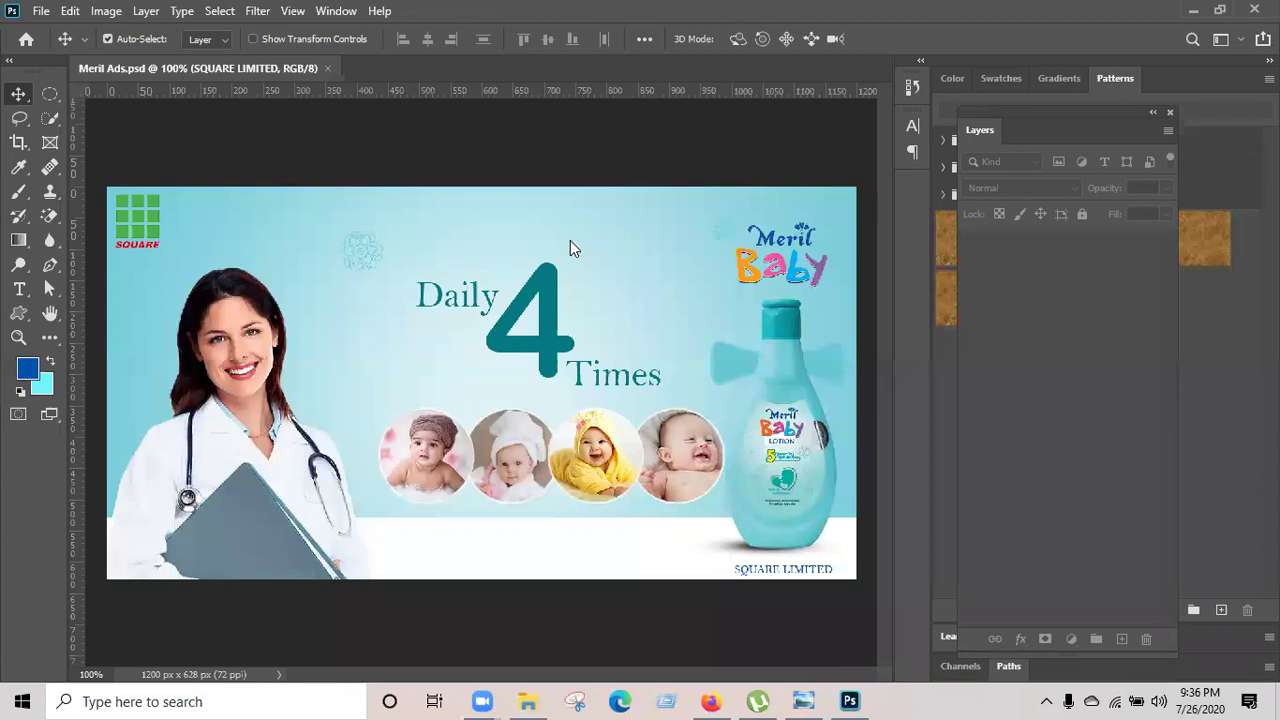
key("super+d")
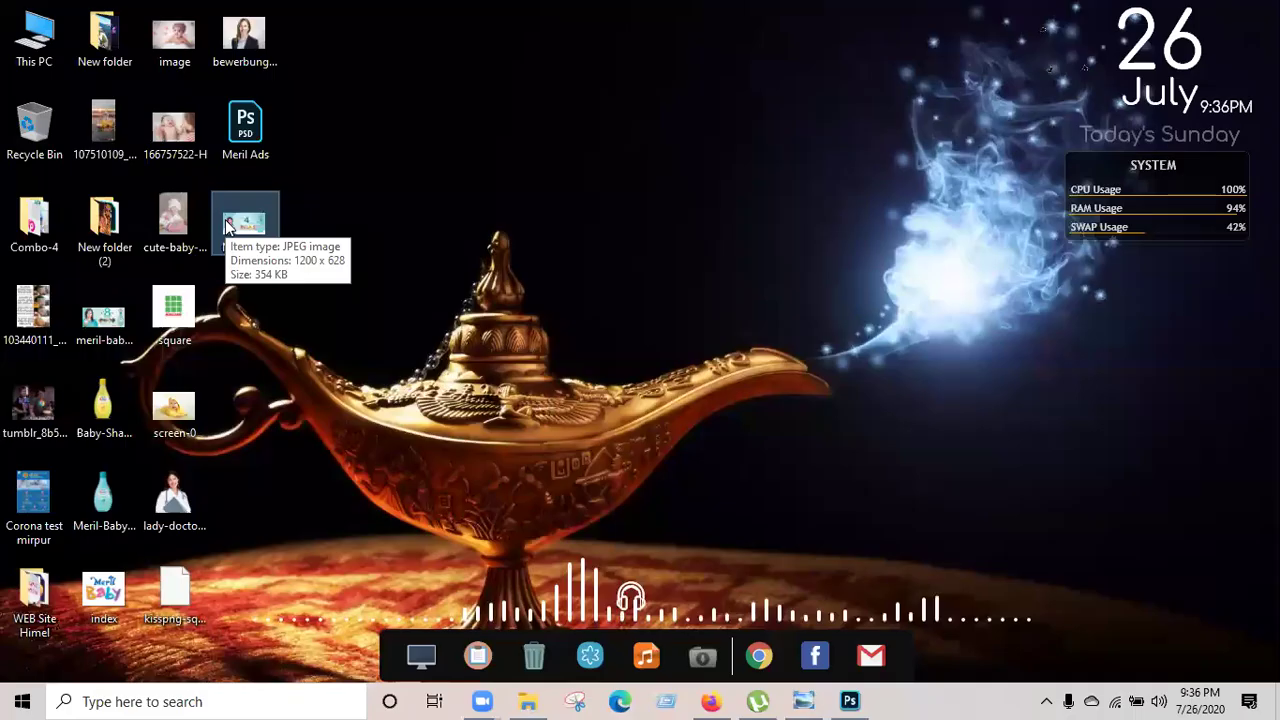
double_click(225, 228)
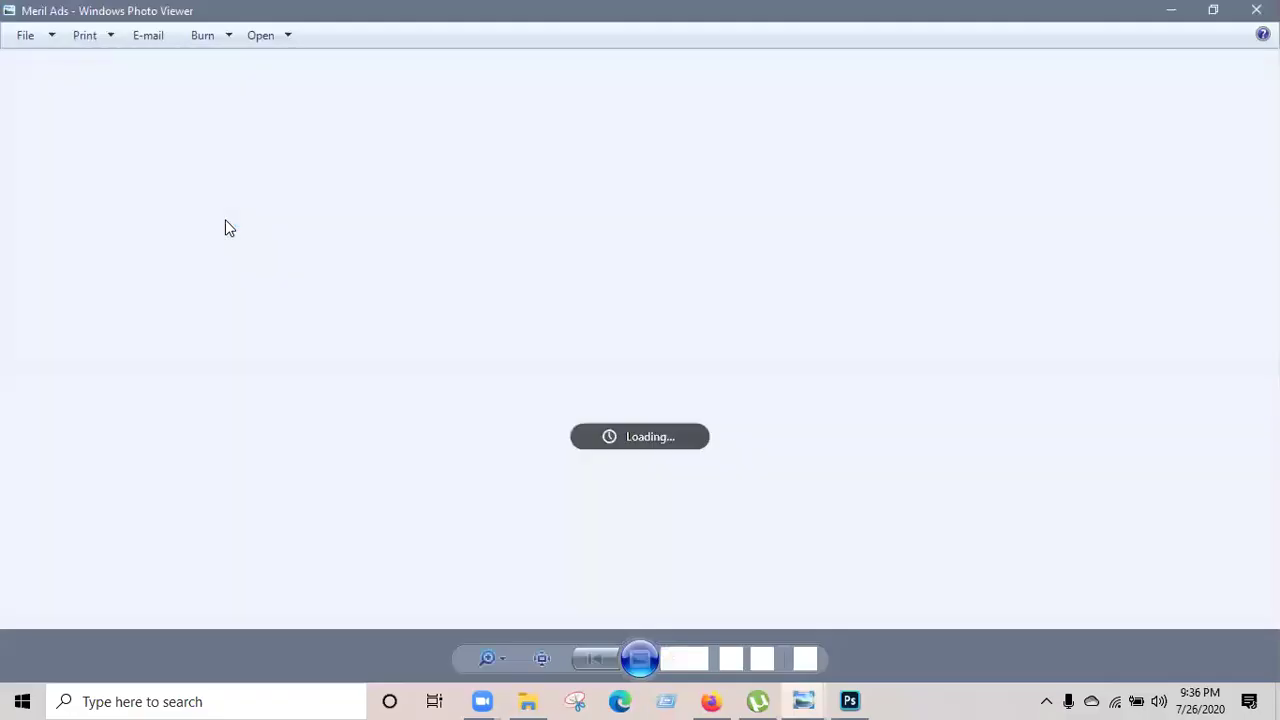